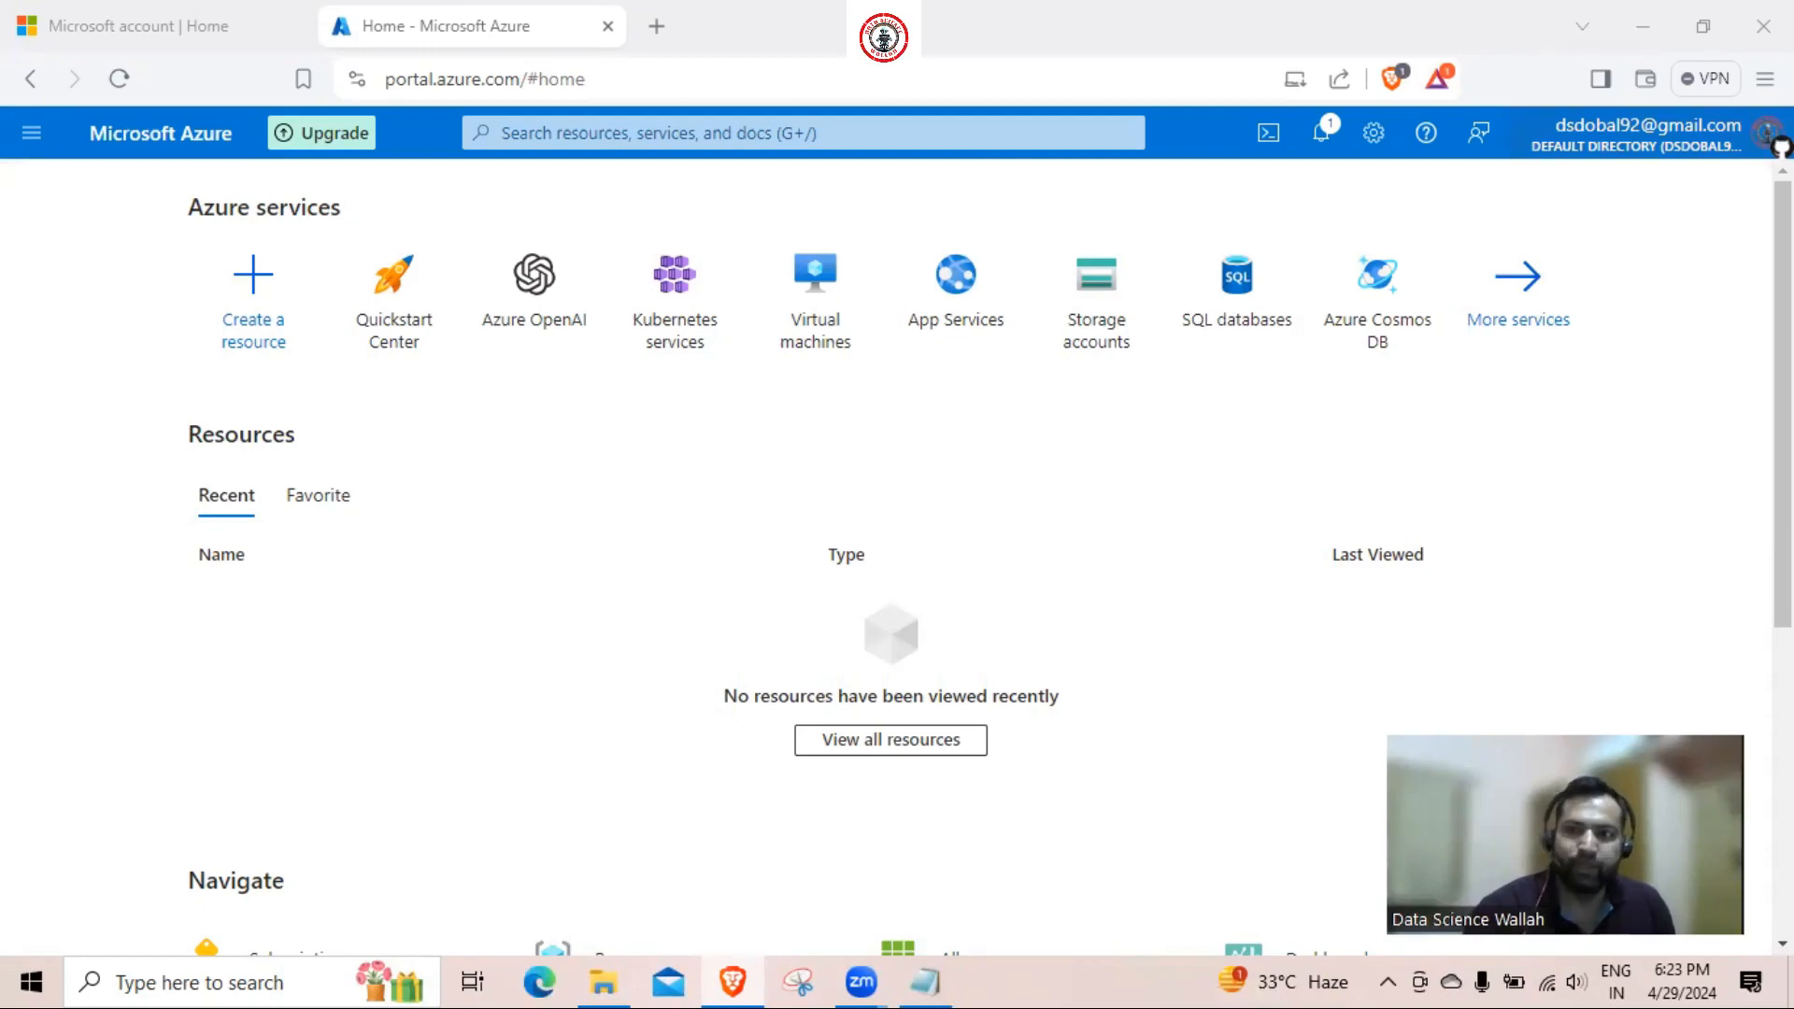
Switch the browser window showing the Azure portal home page to full-screen view
{"action": "left_click", "coordinate": [1763, 78]}
{"action": "left_click", "coordinate": [1749, 488]}
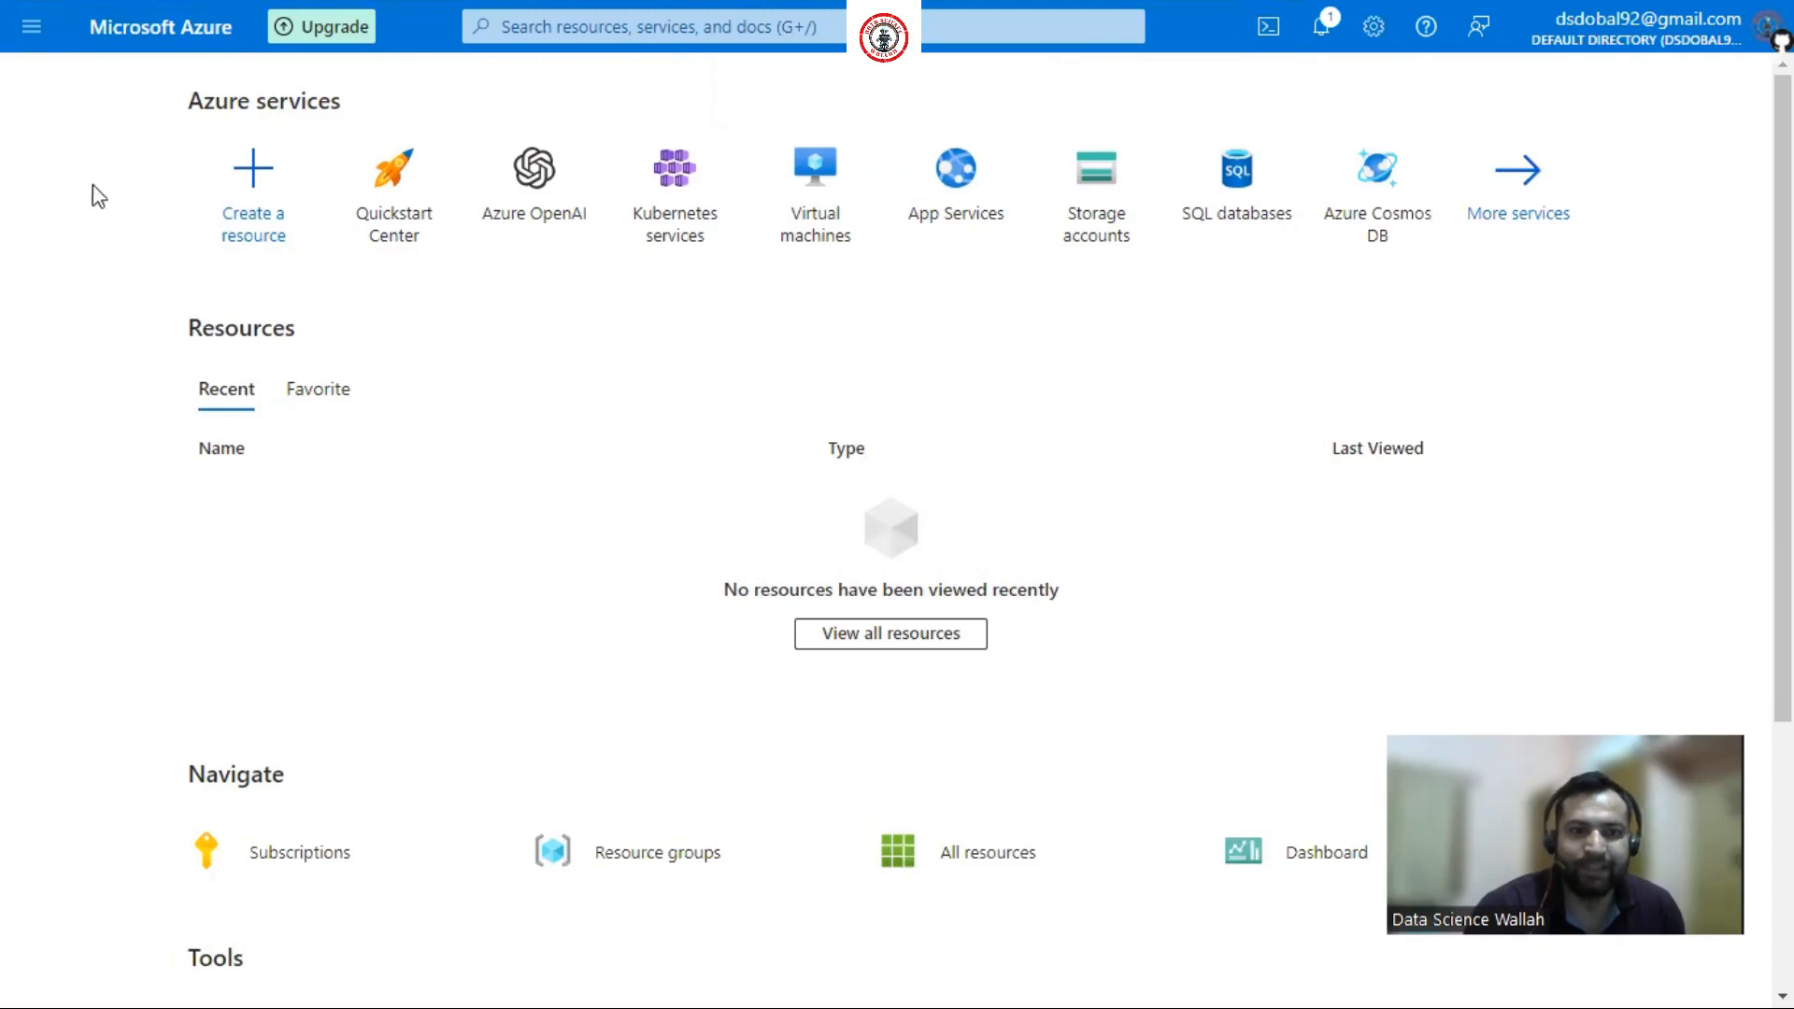
Look through the categories and popular services on the Create a resource page and return to the portal home
{"action": "left_click", "coordinate": [269, 198]}
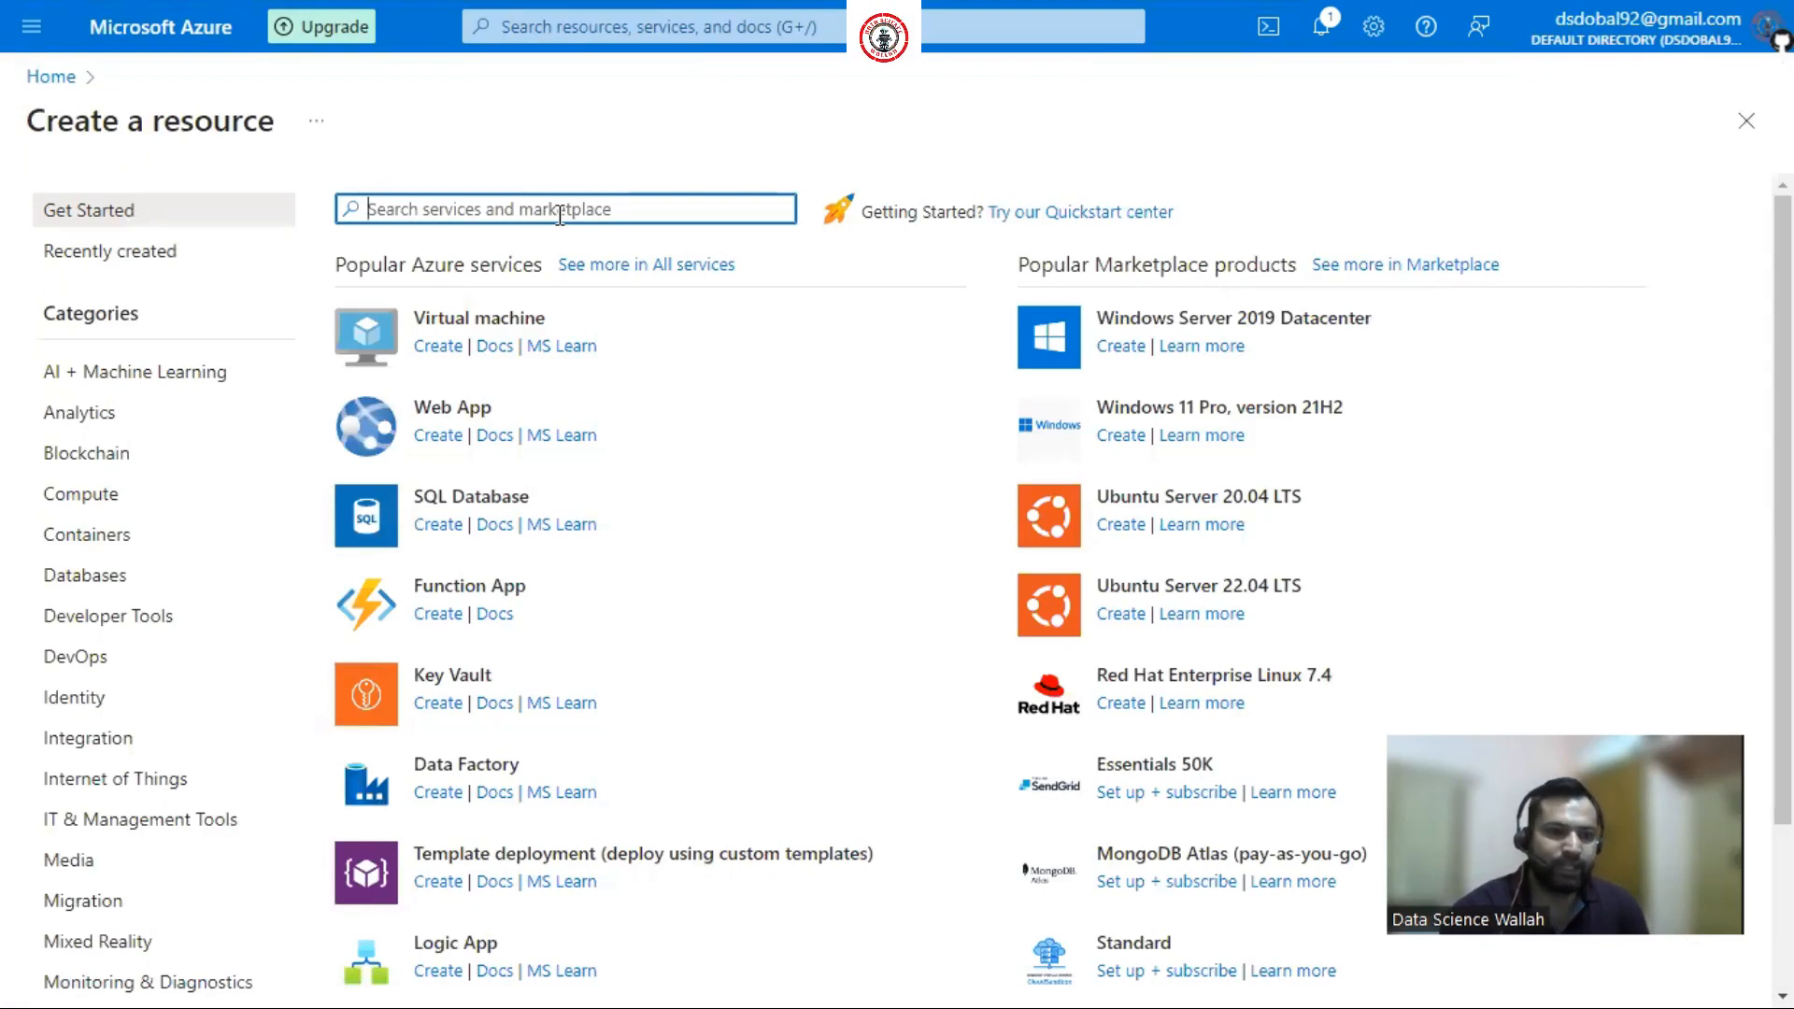
{"action": "scroll", "coordinate": [128, 822], "scroll_direction": "down", "scroll_amount": 2}
{"action": "scroll", "coordinate": [178, 809], "scroll_direction": "up", "scroll_amount": 1}
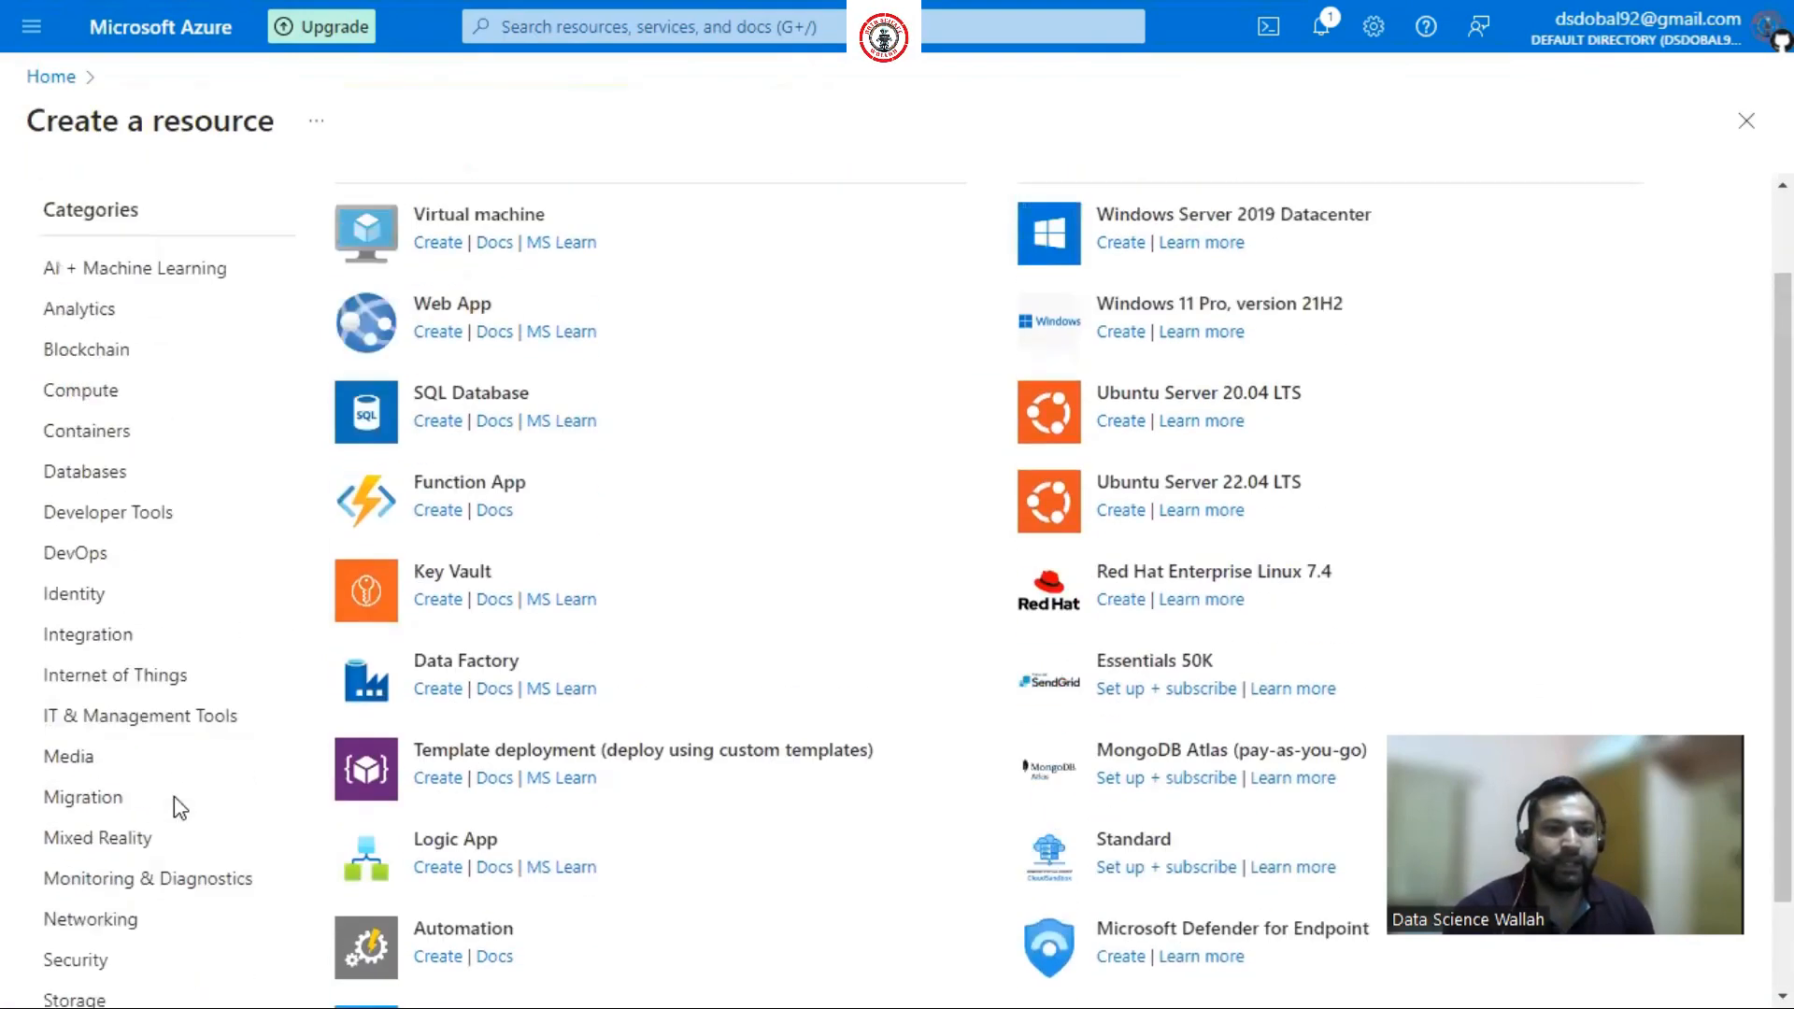
{"action": "scroll", "coordinate": [175, 796], "scroll_direction": "up", "scroll_amount": 1}
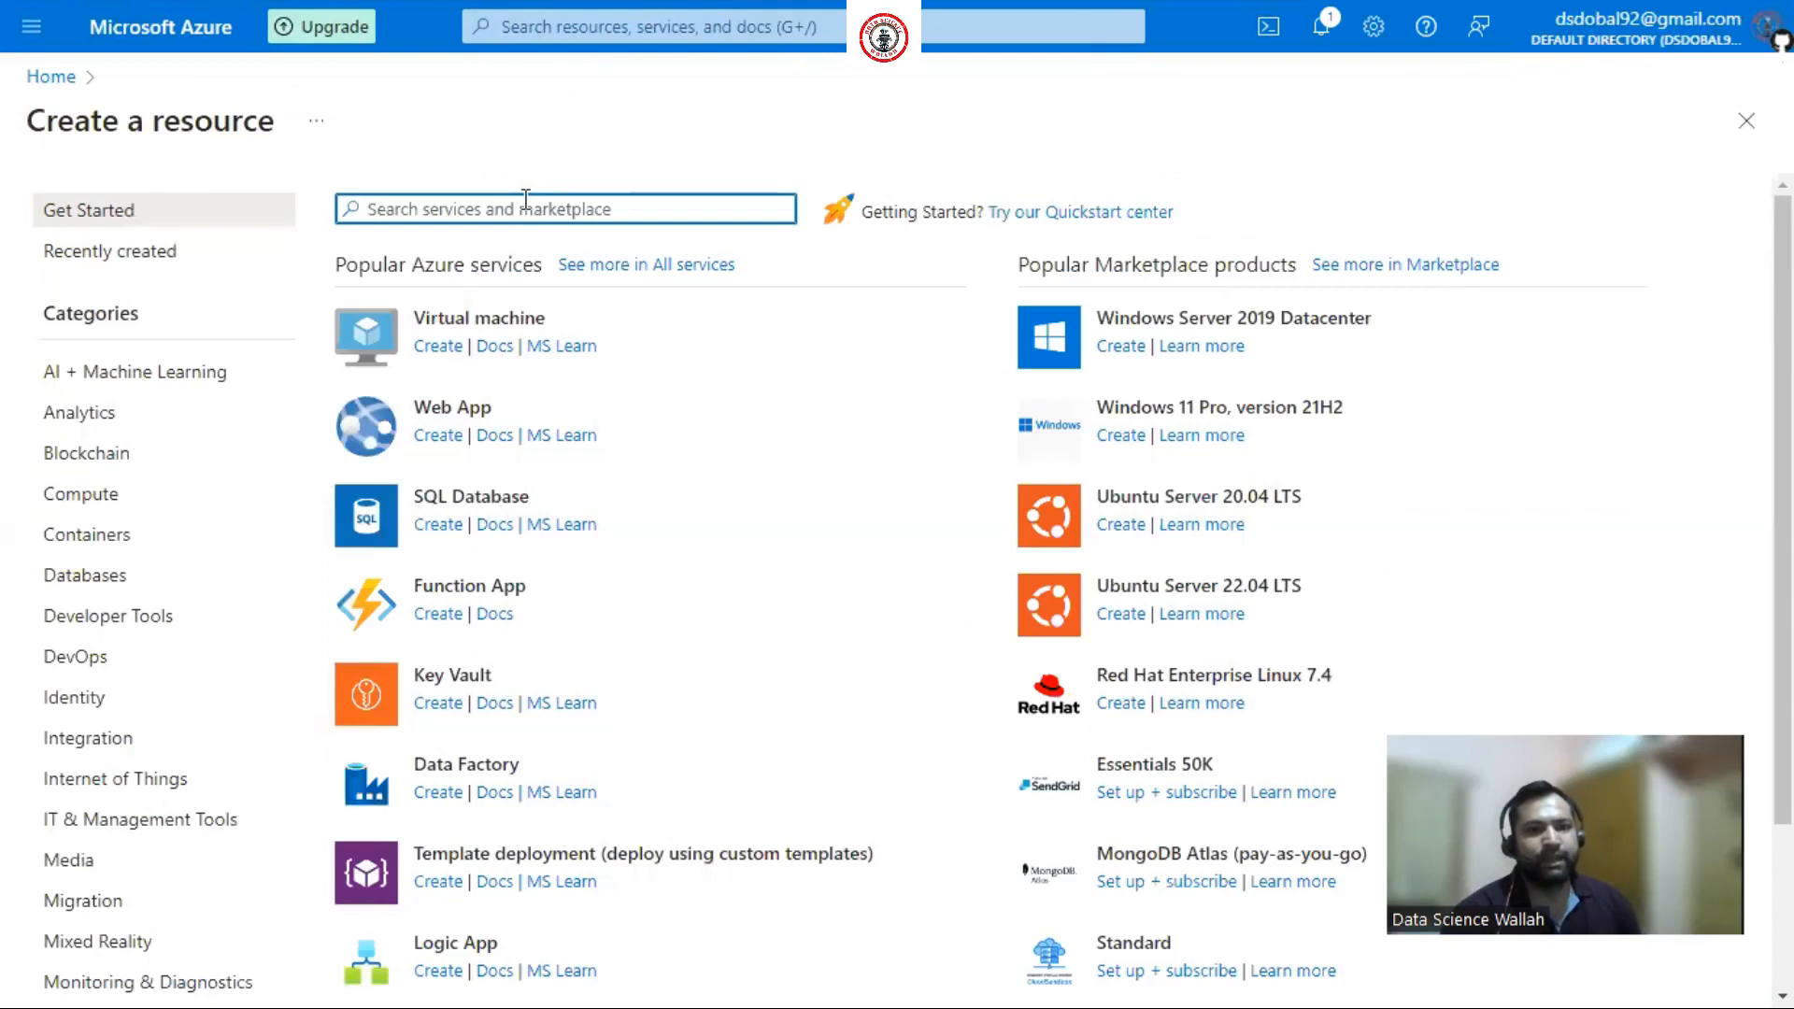
{"action": "left_click", "coordinate": [51, 75]}
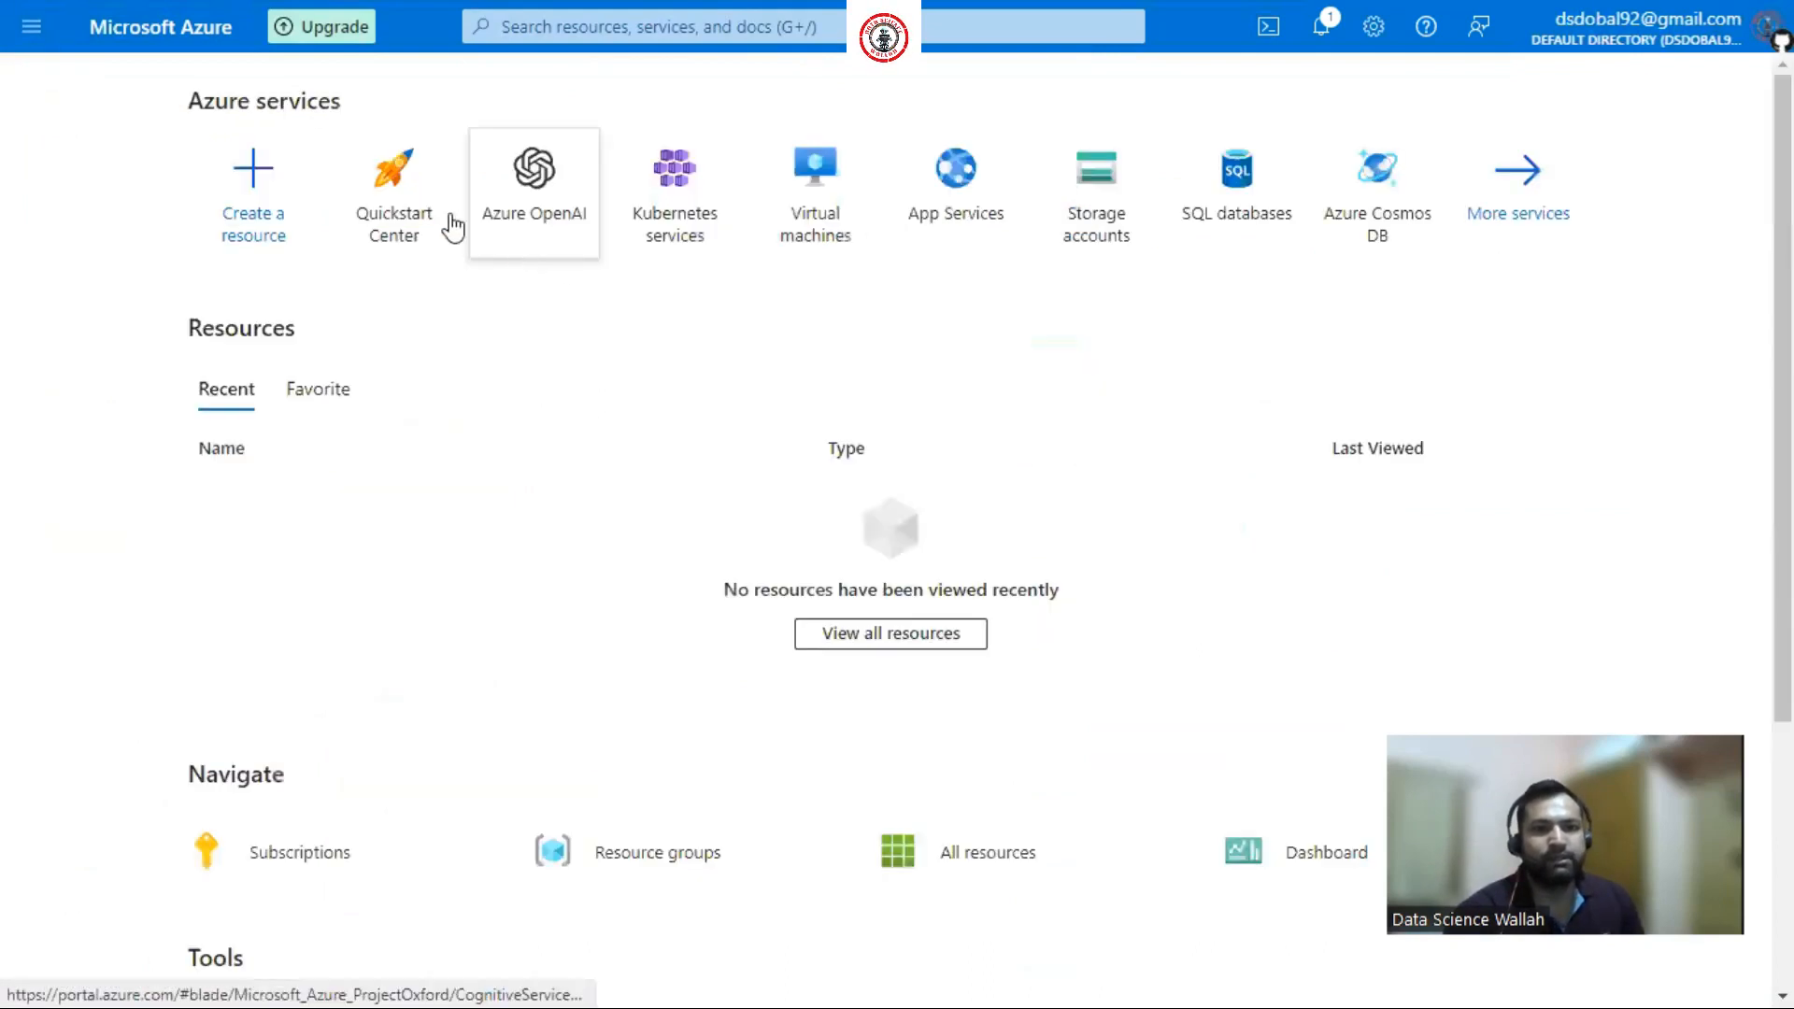
Start creating a resource, search the marketplace for "language" and dismiss the private offers notice
{"action": "left_click", "coordinate": [276, 182]}
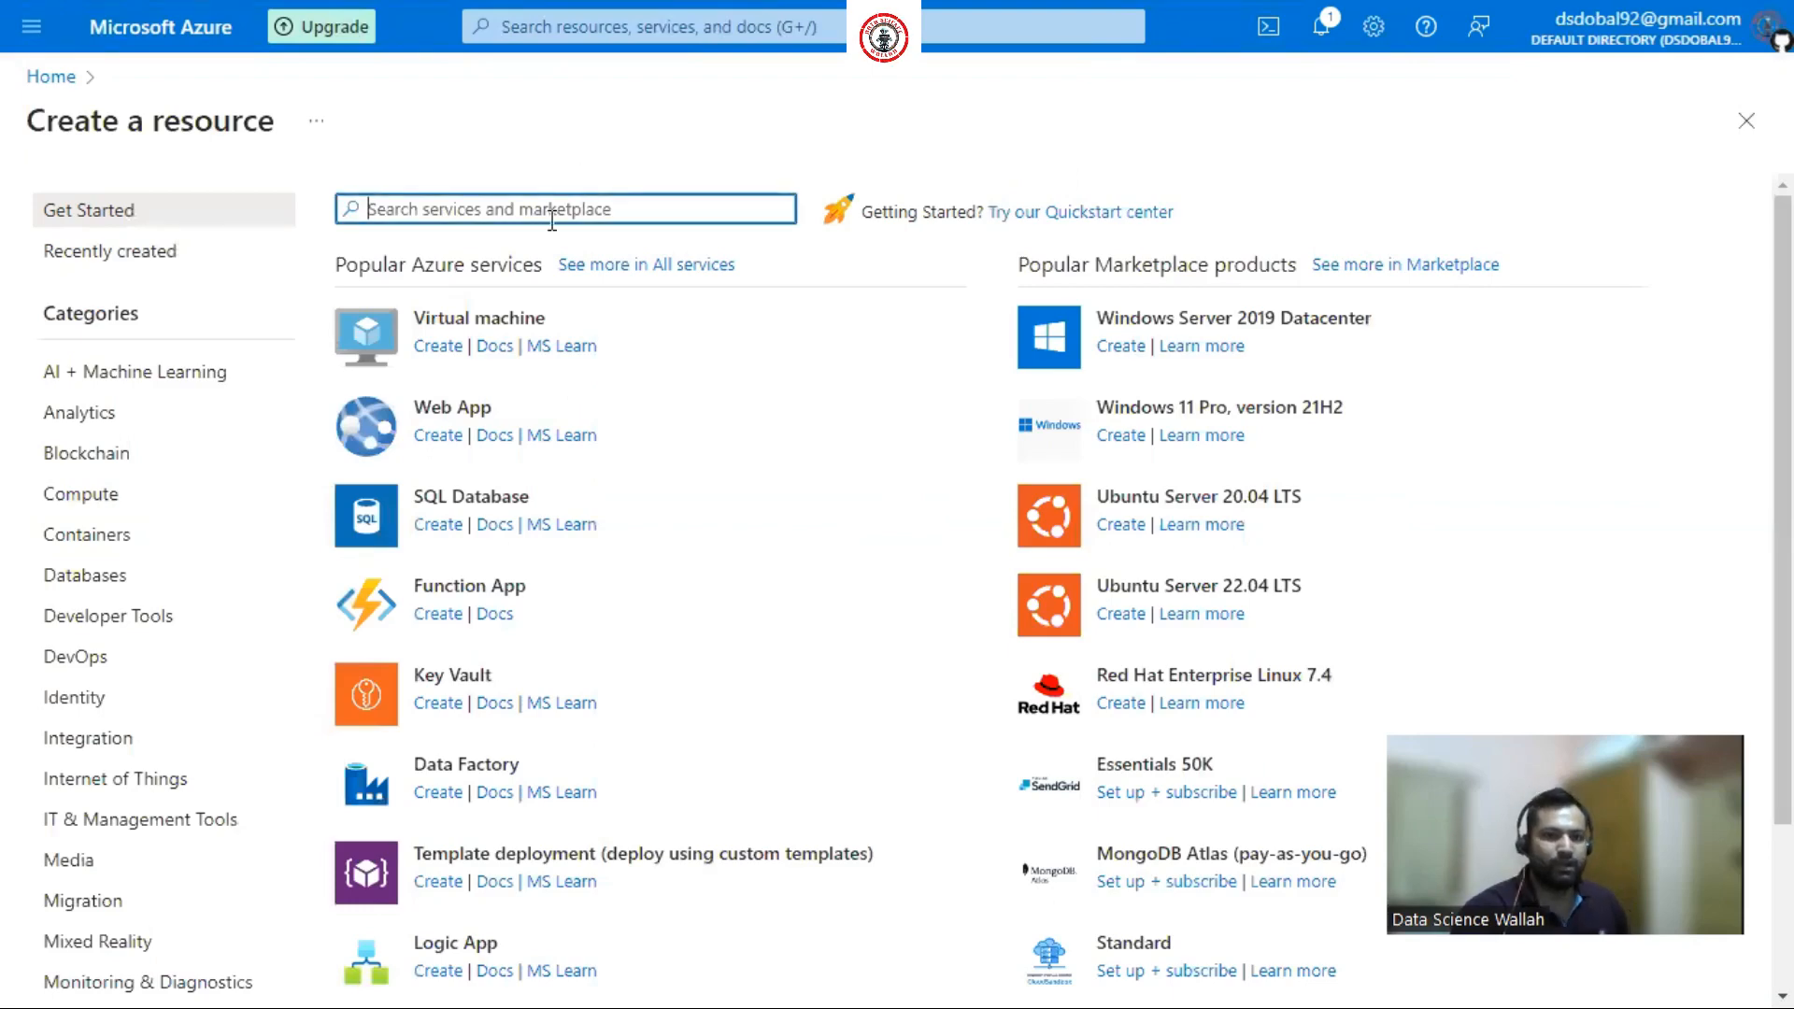
{"action": "type", "text": "langu"}
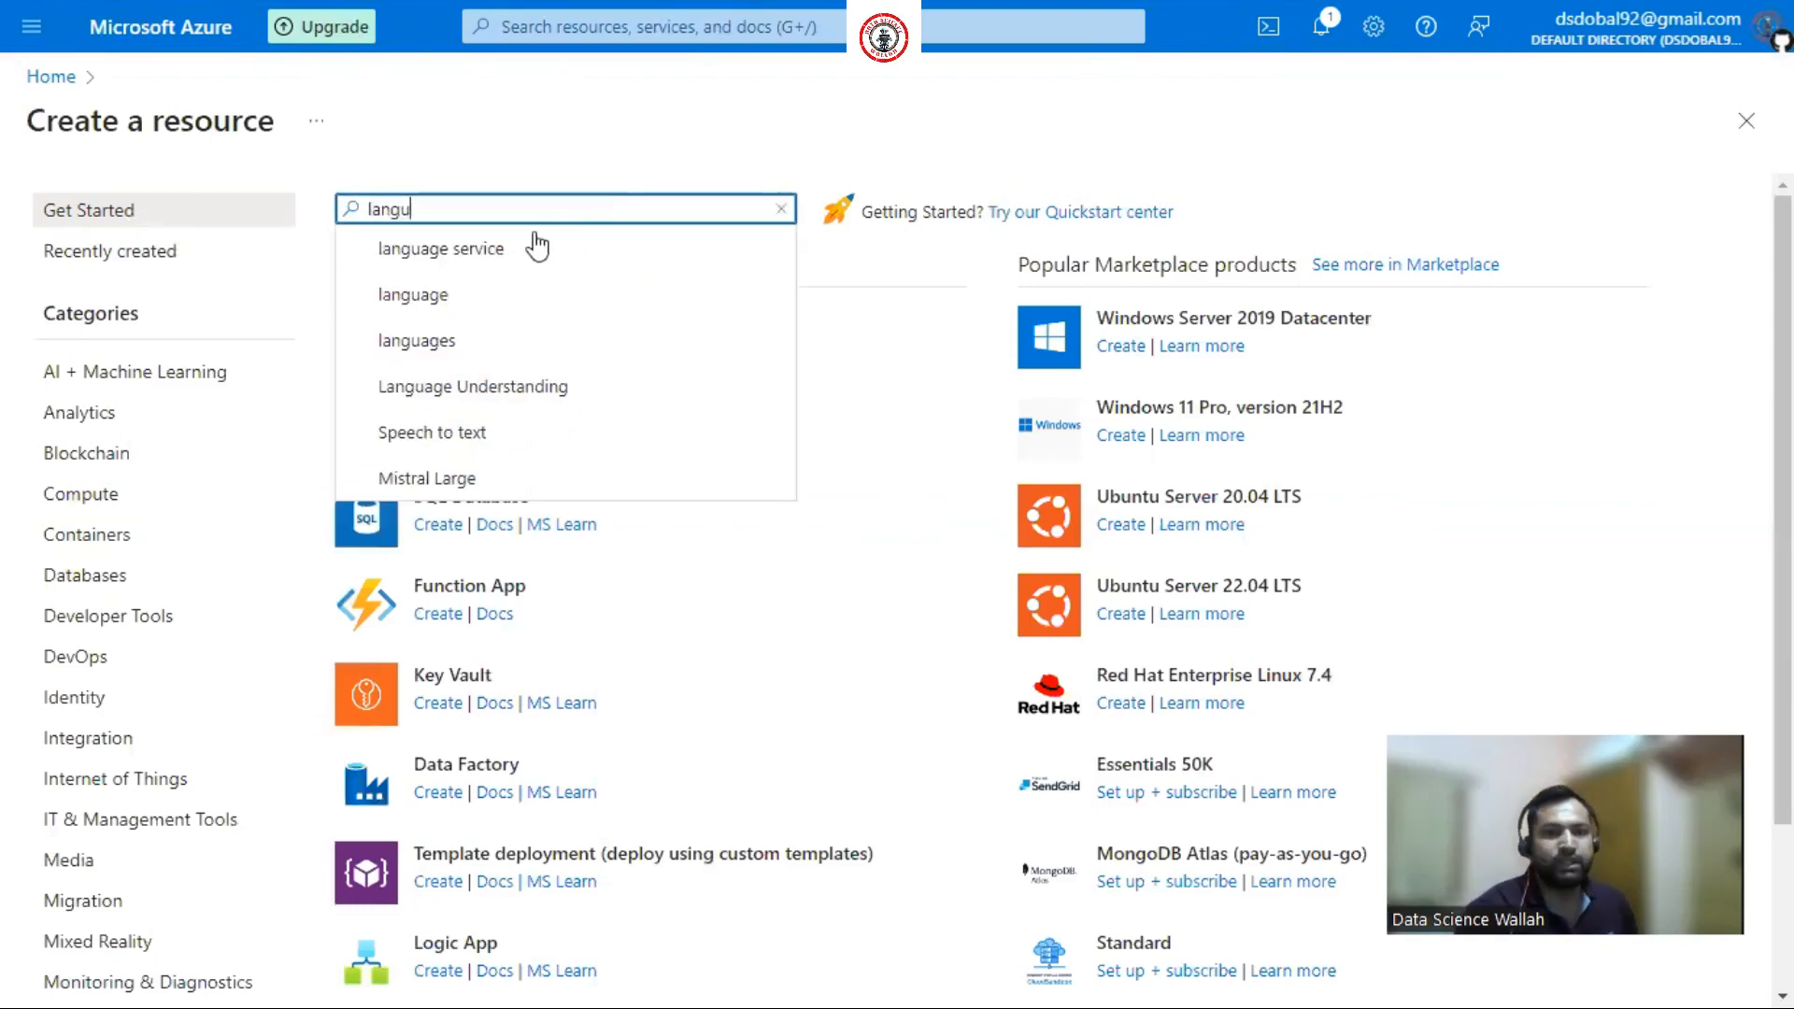
{"action": "left_click", "coordinate": [454, 297]}
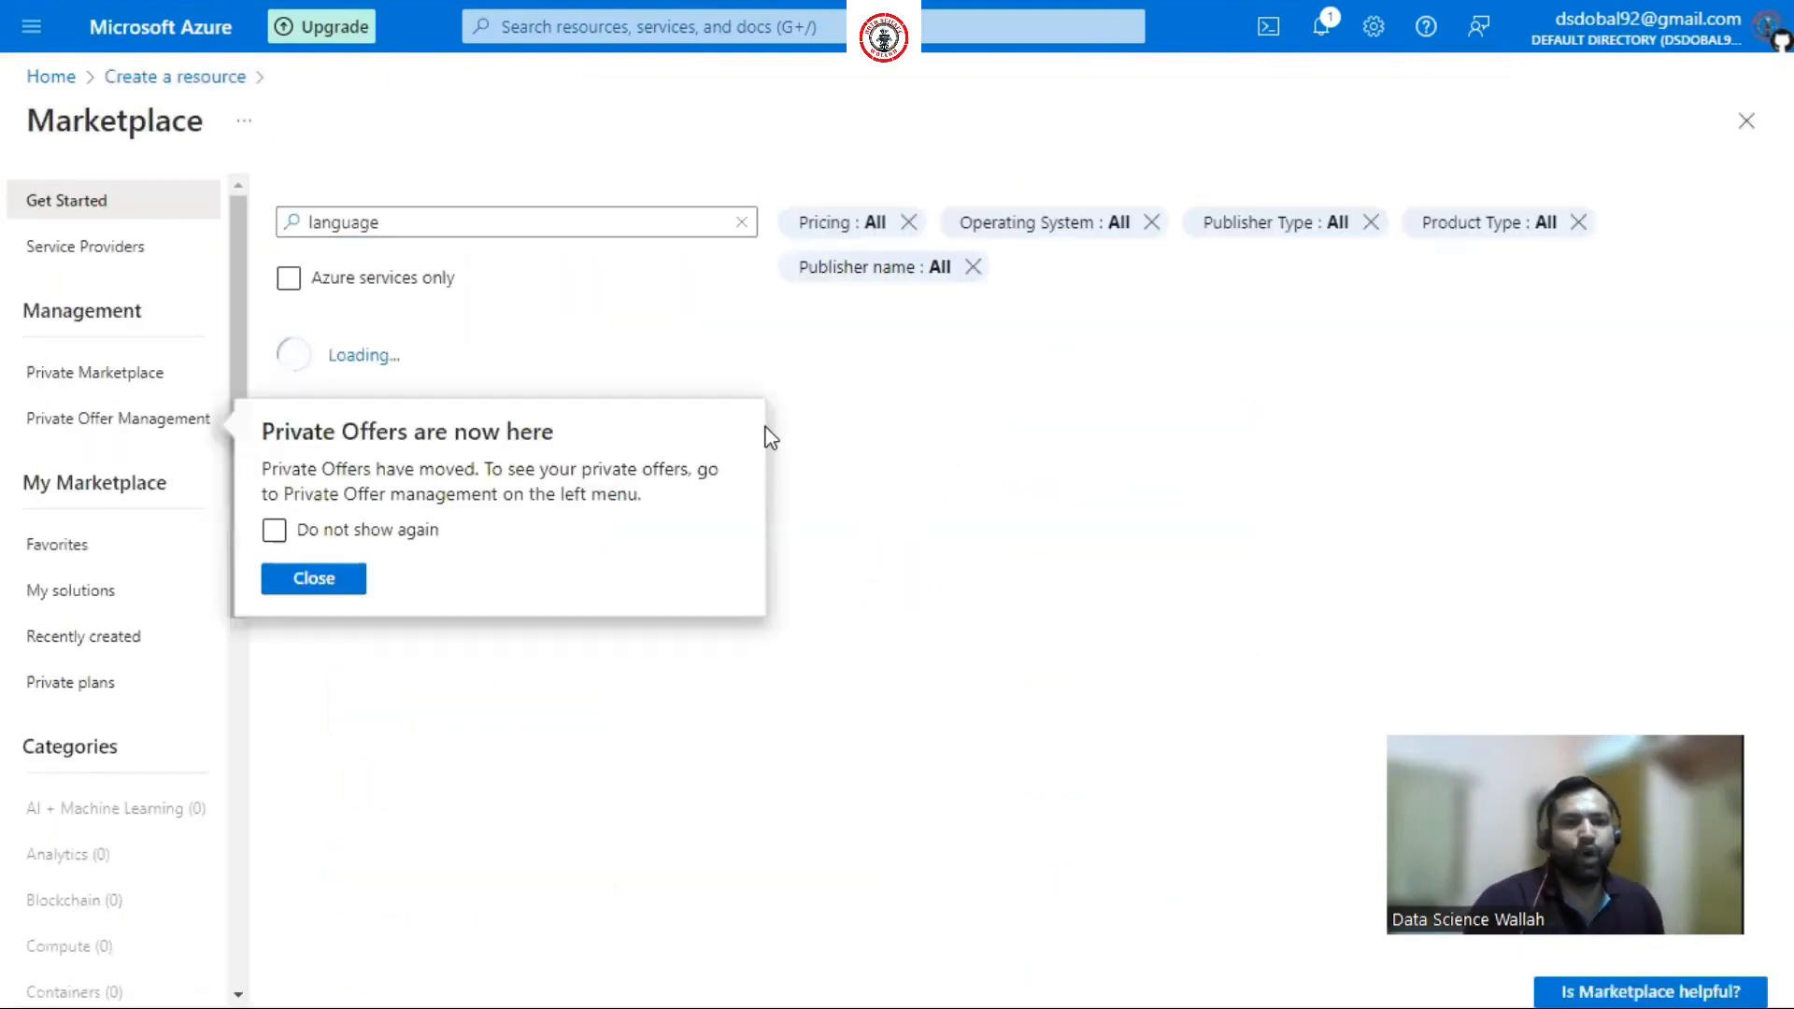
{"action": "left_click", "coordinate": [334, 582]}
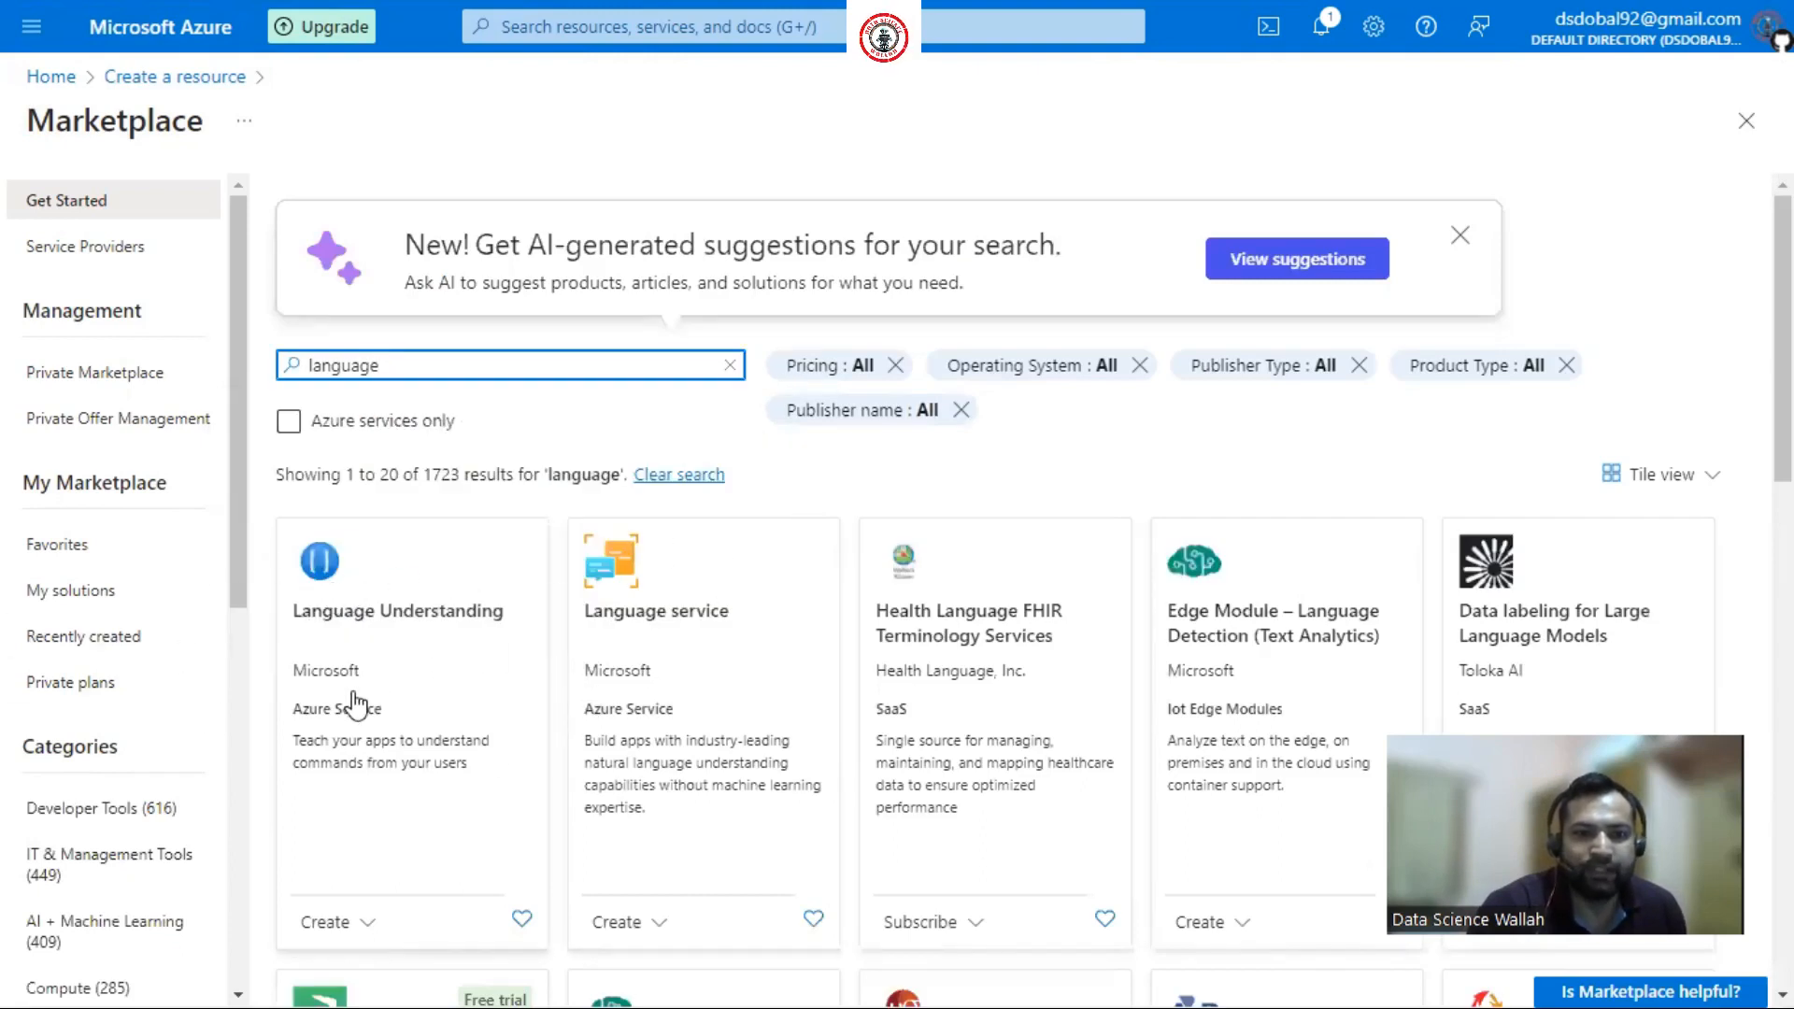
Open Microsoft's Language service offering from the marketplace results and start creating it
{"action": "scroll", "coordinate": [378, 696], "scroll_direction": "down", "scroll_amount": 2}
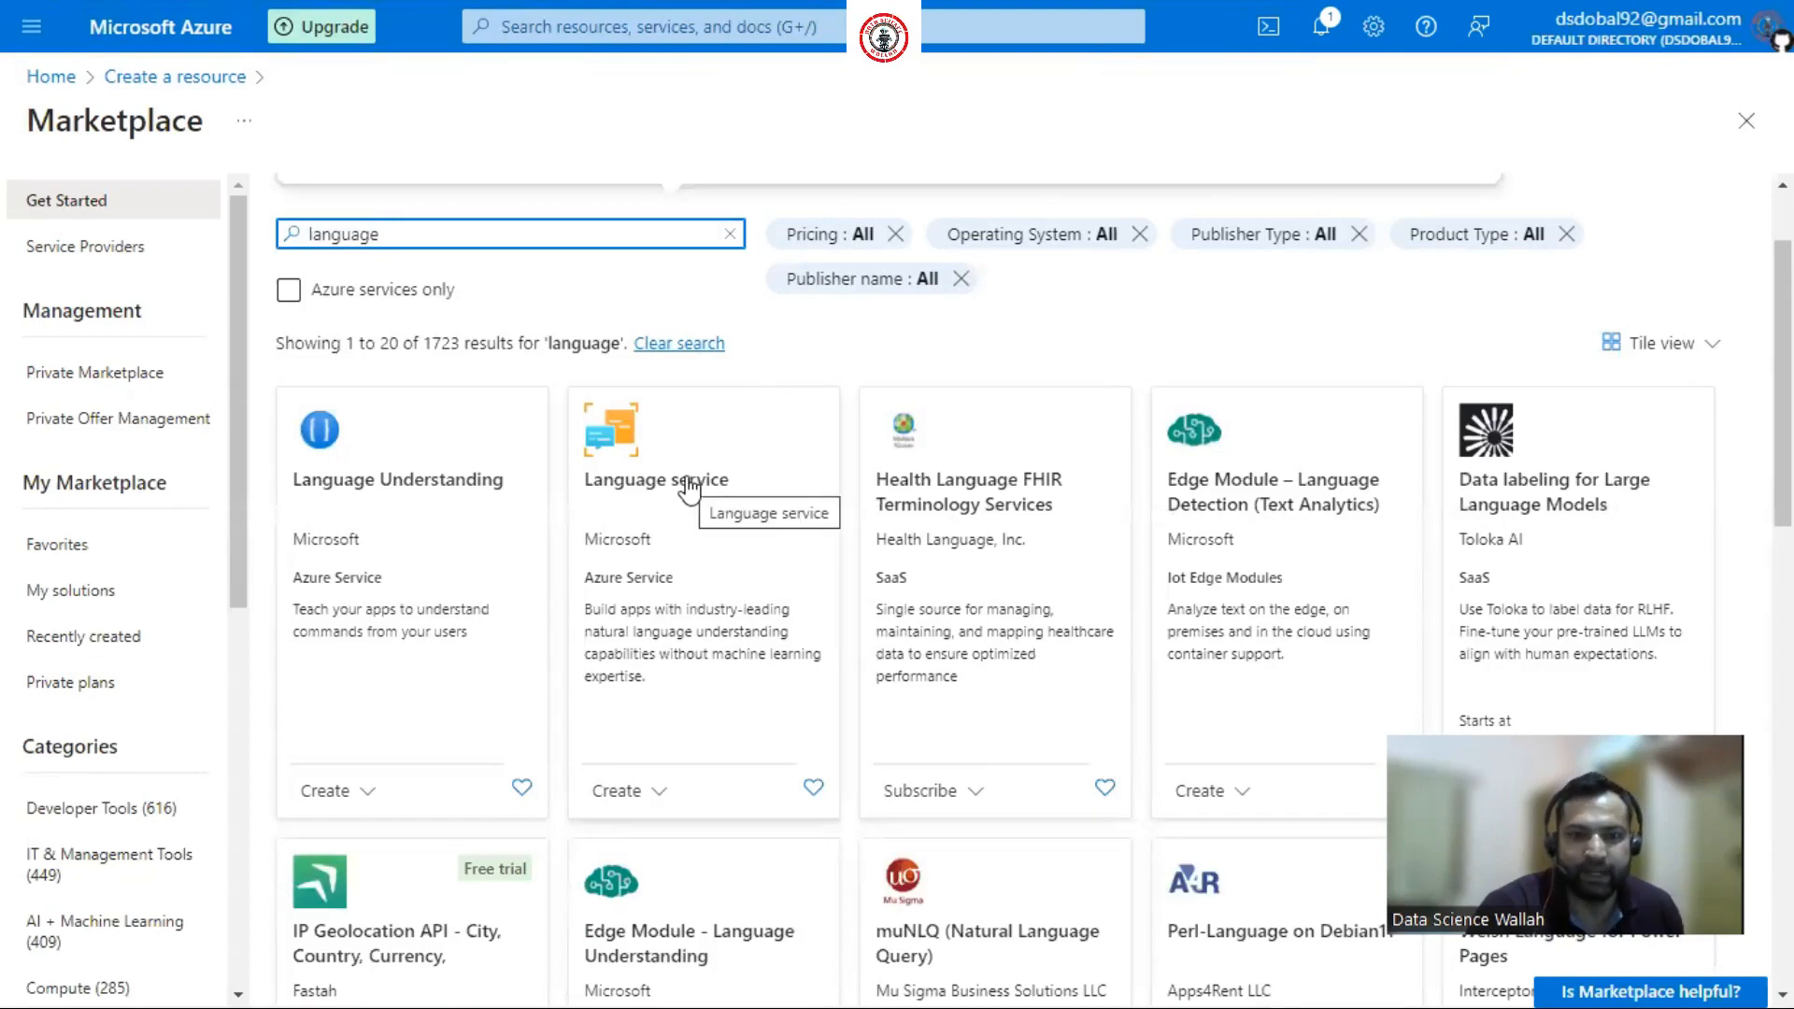
{"action": "left_click", "coordinate": [788, 557]}
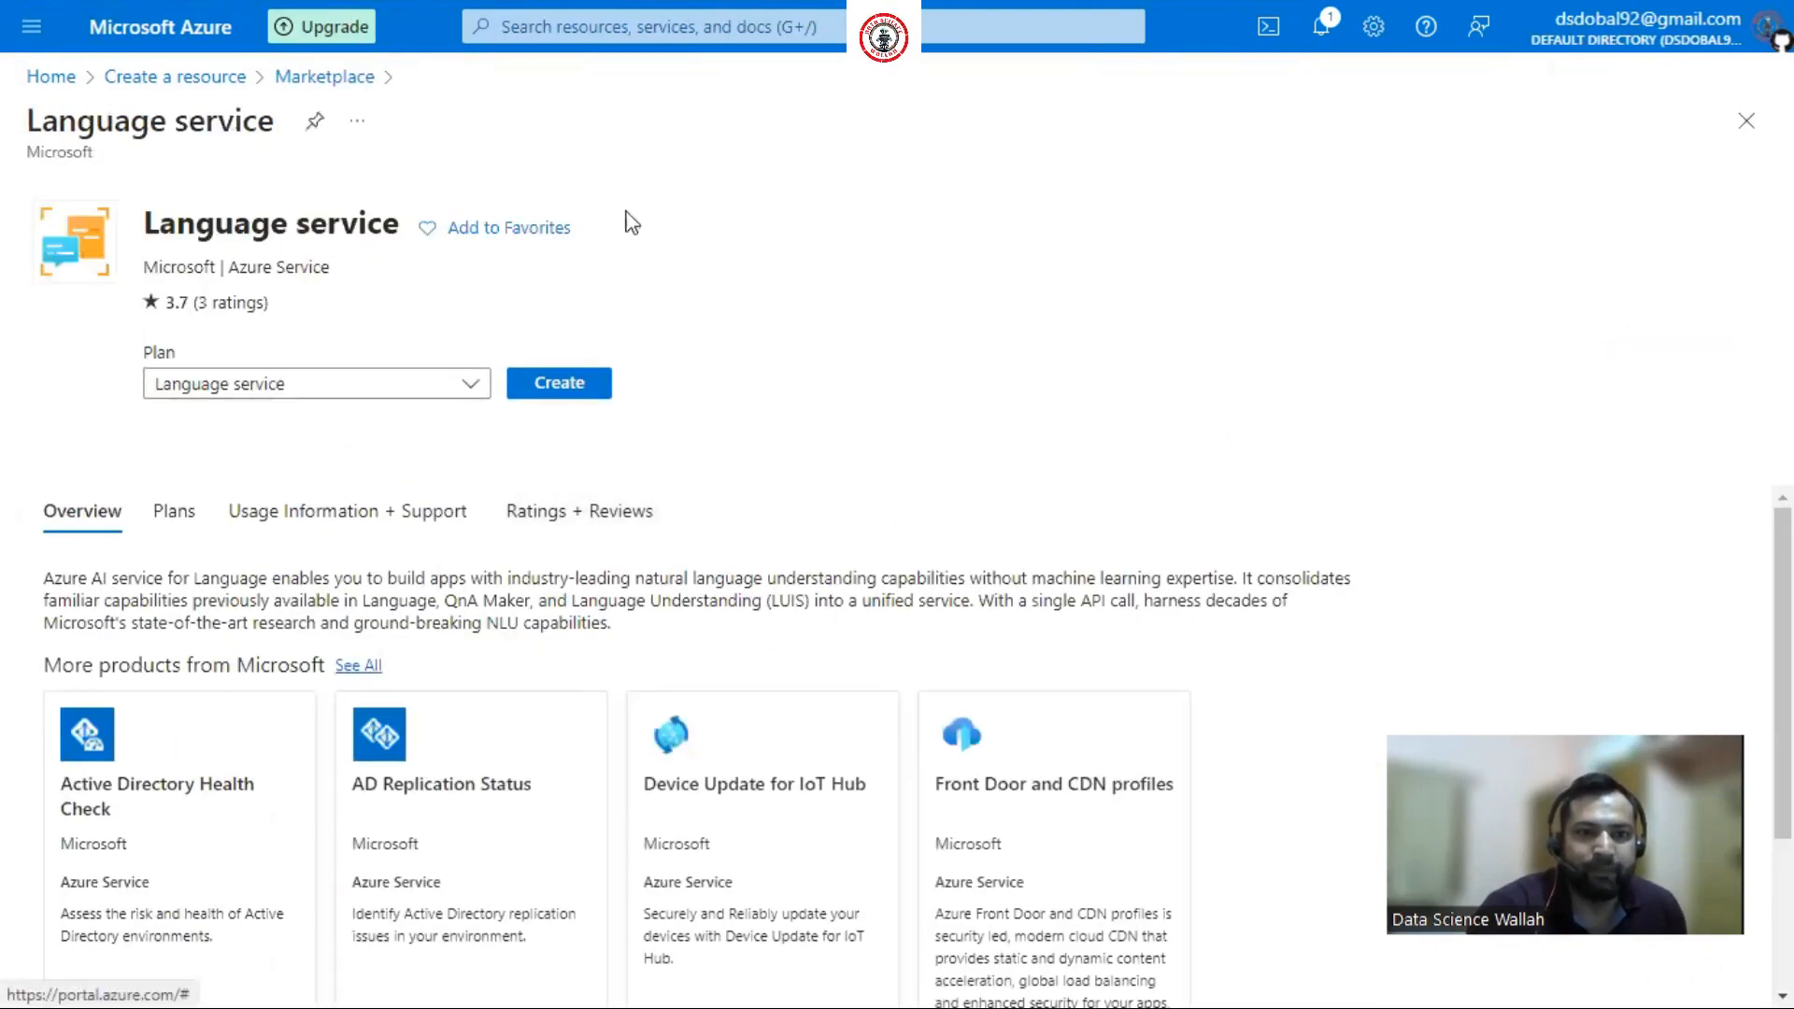
{"action": "left_click", "coordinate": [579, 388]}
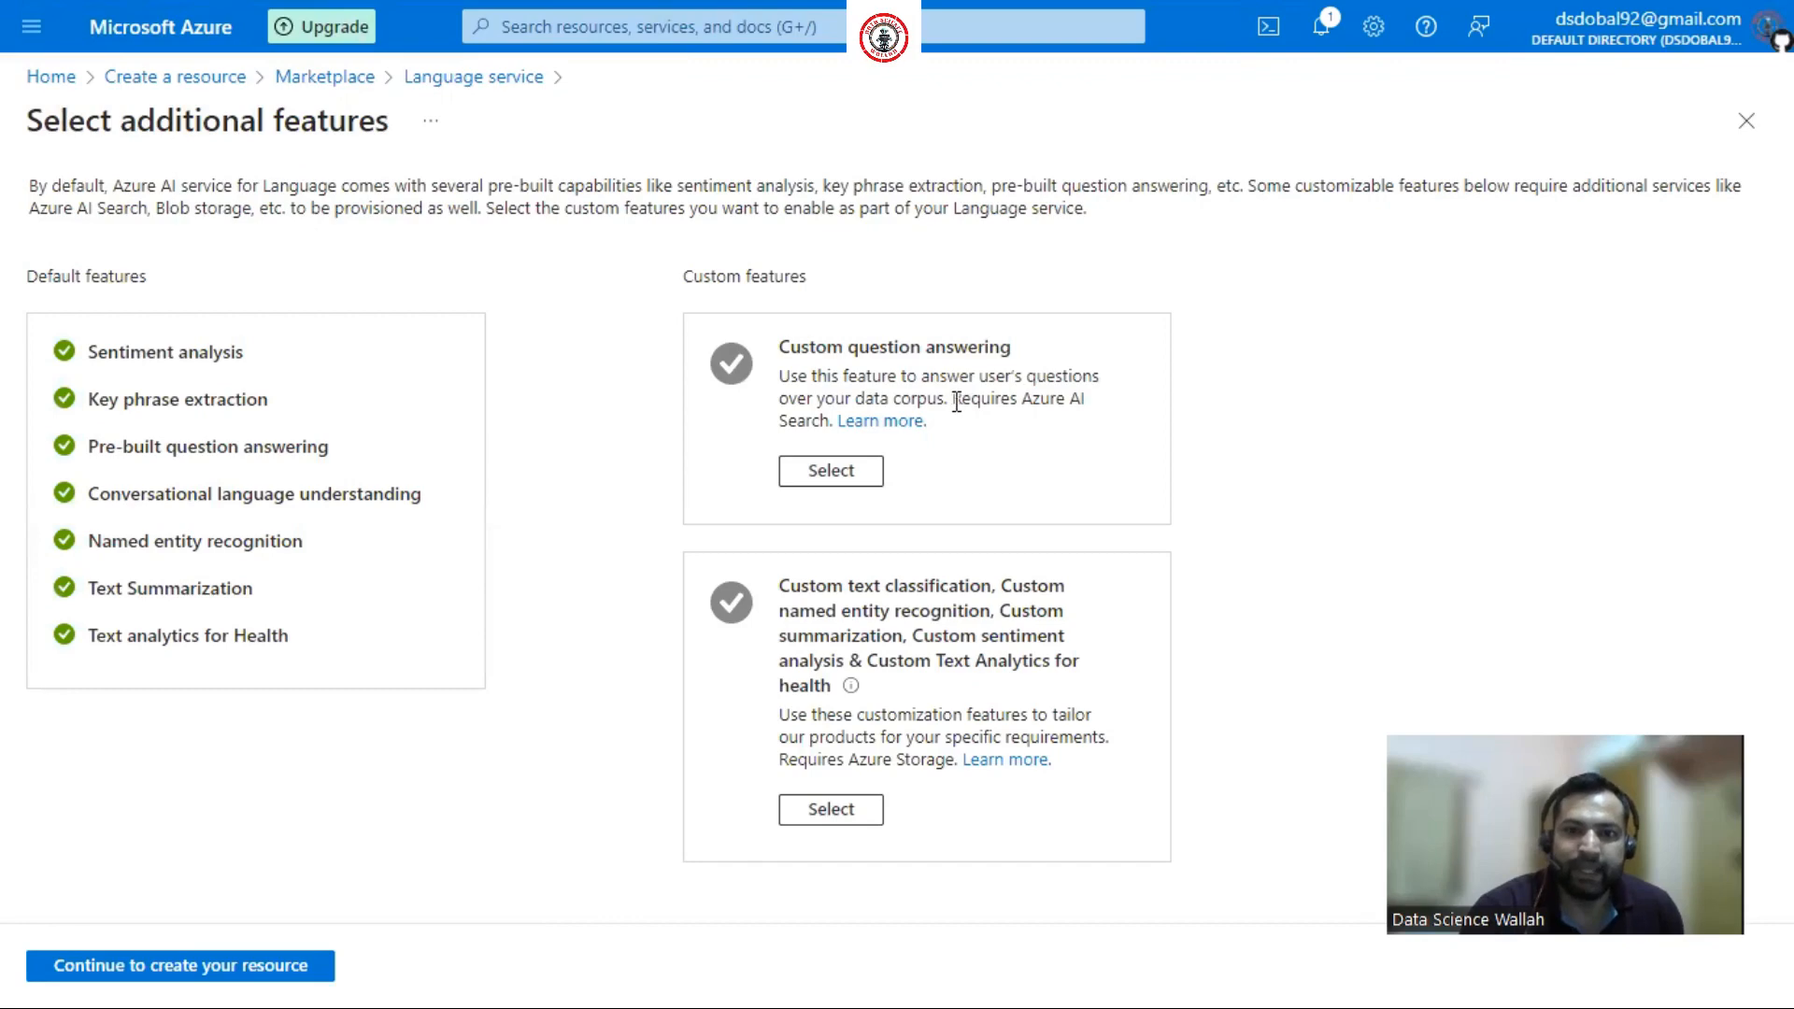
Add the Custom question answering feature to the Language service and continue to the resource creation form
{"action": "left_click_drag", "start_coordinate": [957, 402], "coordinate": [834, 418]}
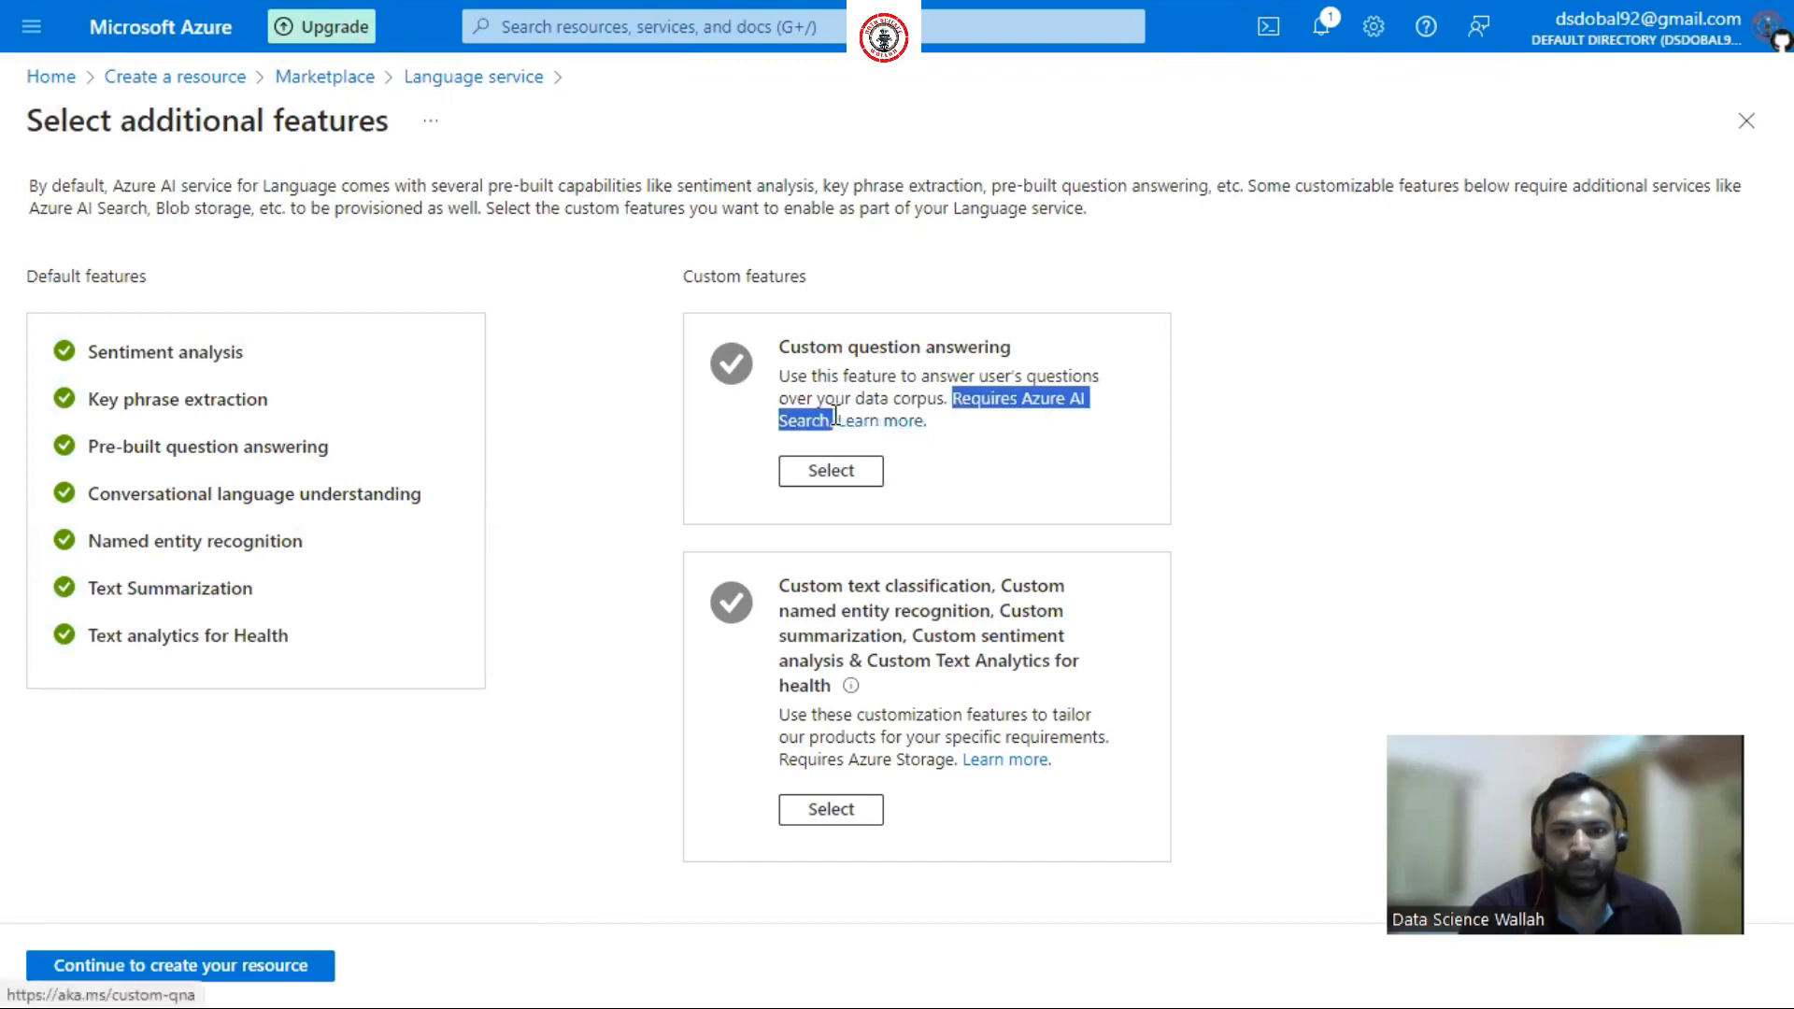
{"action": "left_click", "coordinate": [1126, 433]}
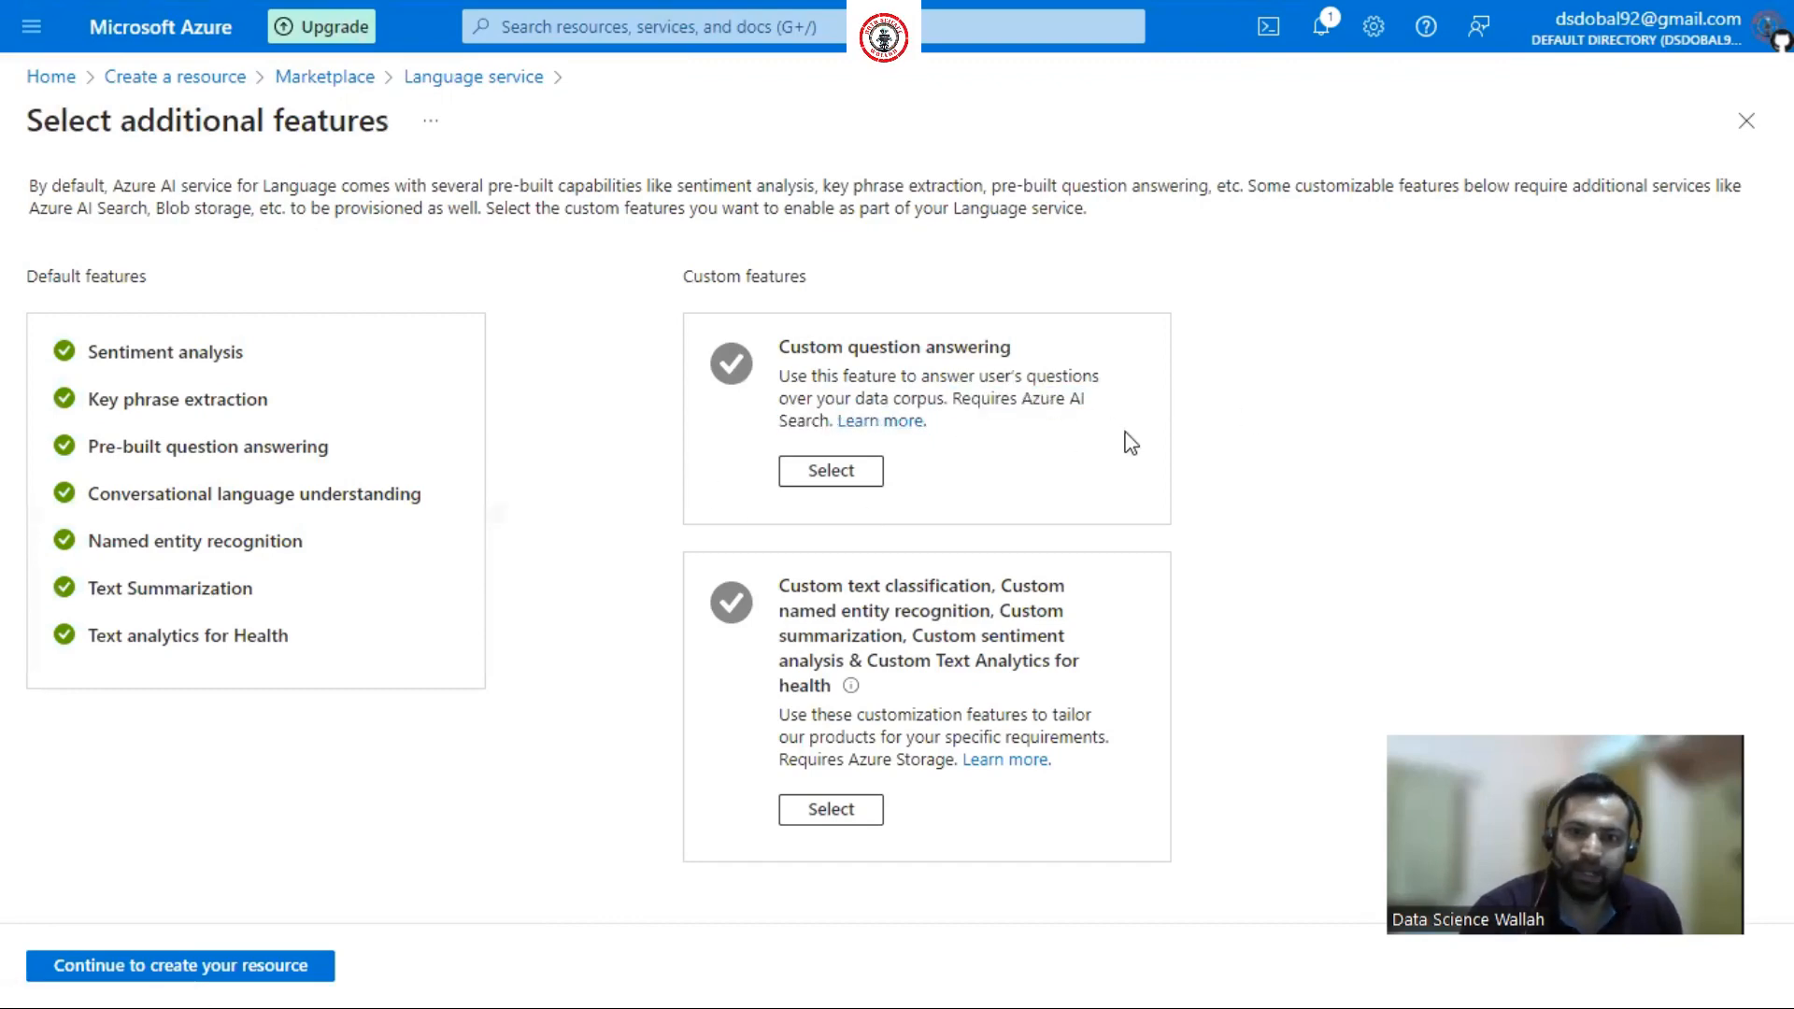
{"action": "left_click", "coordinate": [815, 477]}
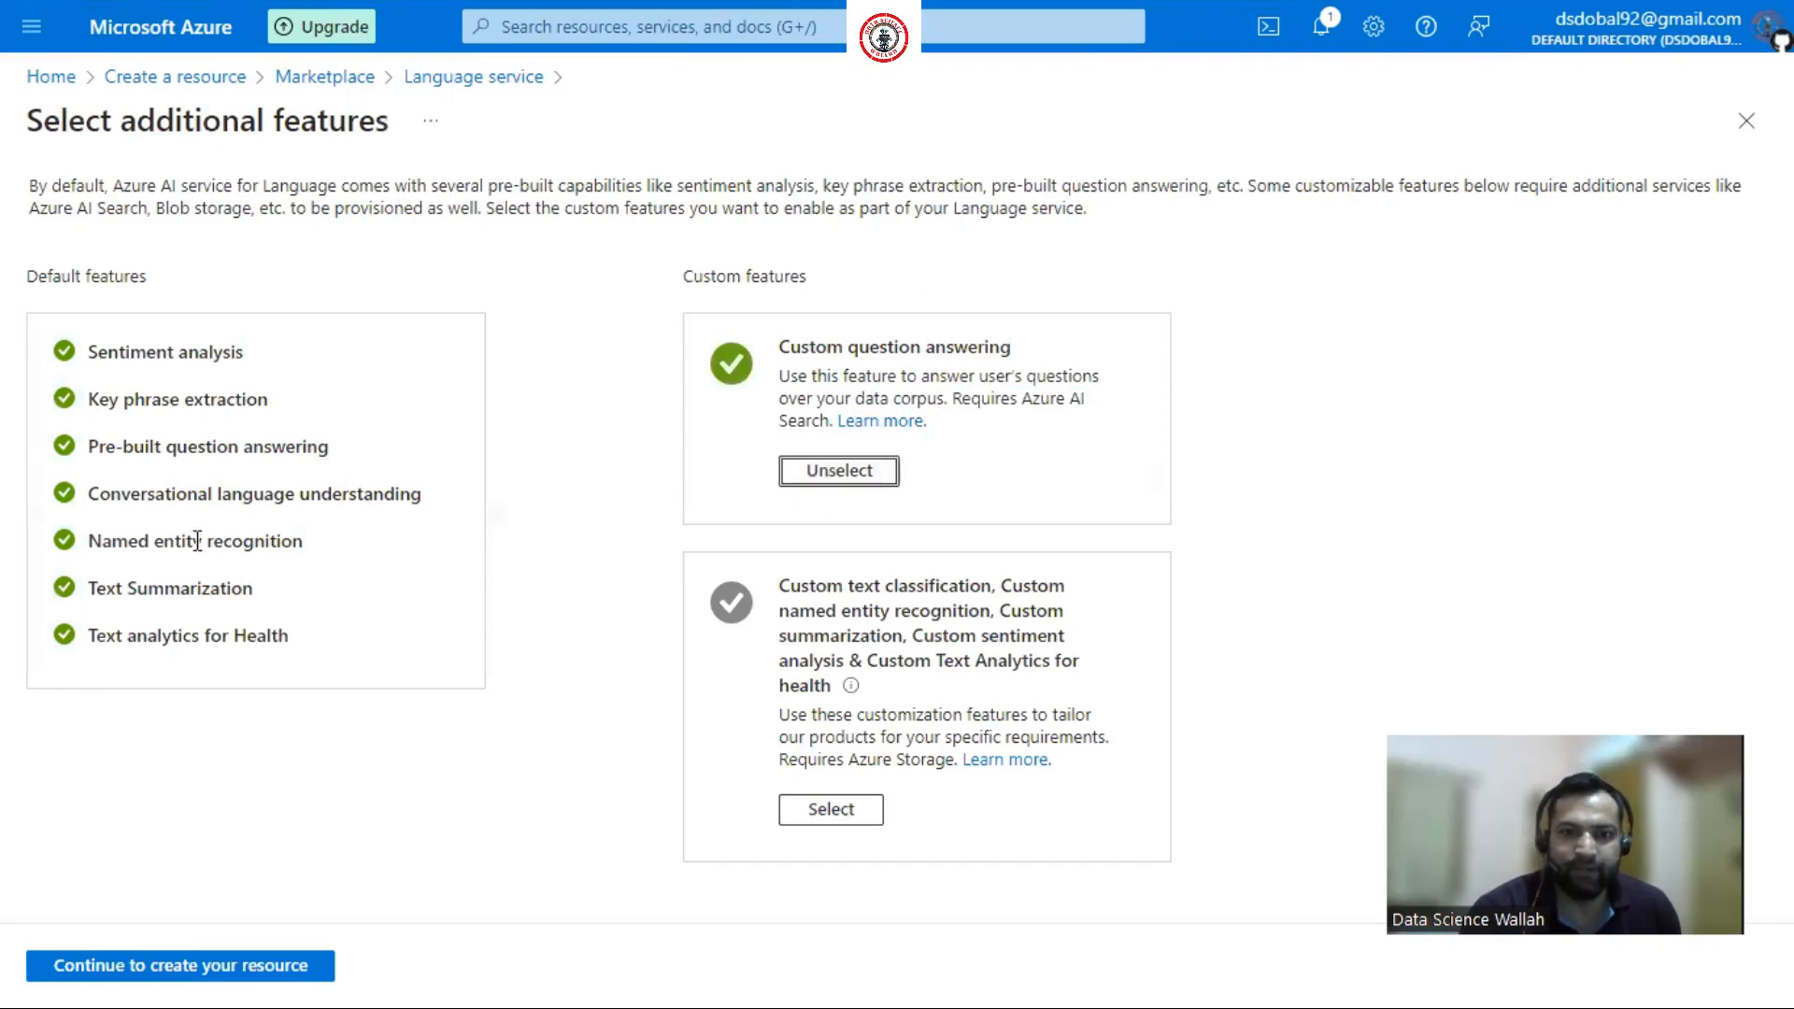
{"action": "left_click", "coordinate": [230, 972]}
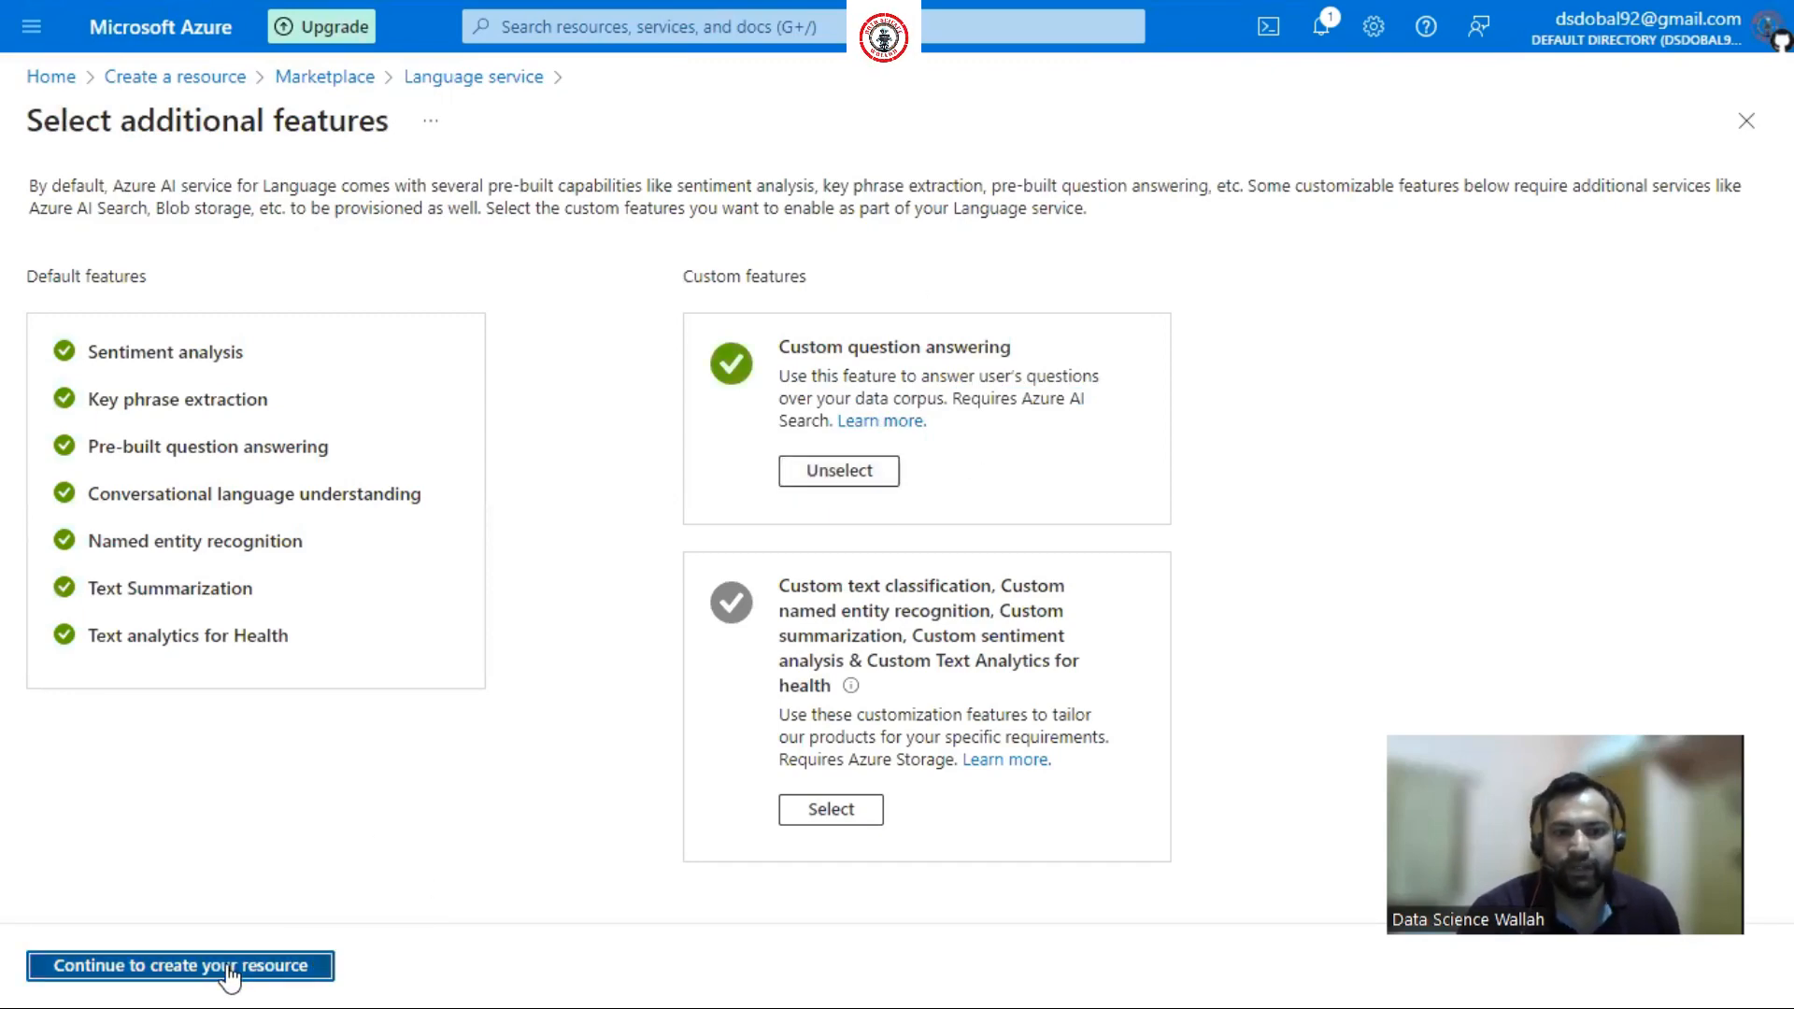
{"action": "left_click", "coordinate": [286, 967]}
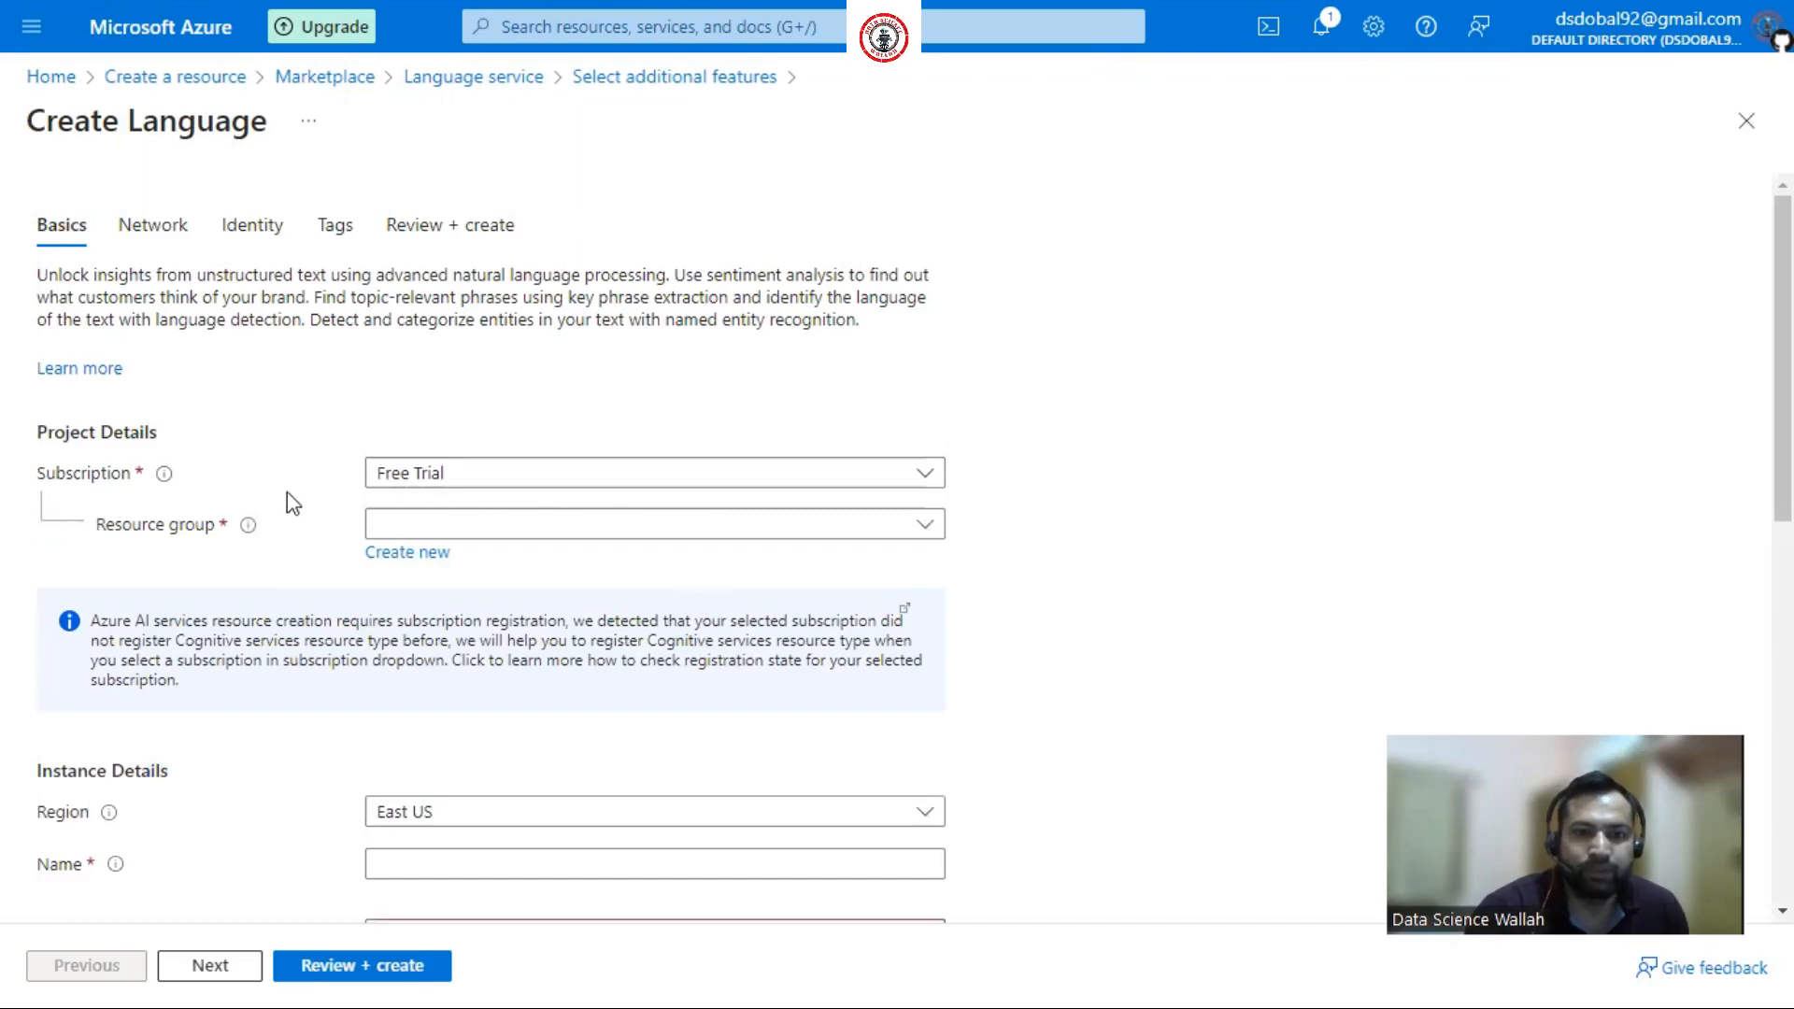
Create a new resource group named dswresourcegroup for the Language resource
{"action": "left_click", "coordinate": [858, 530]}
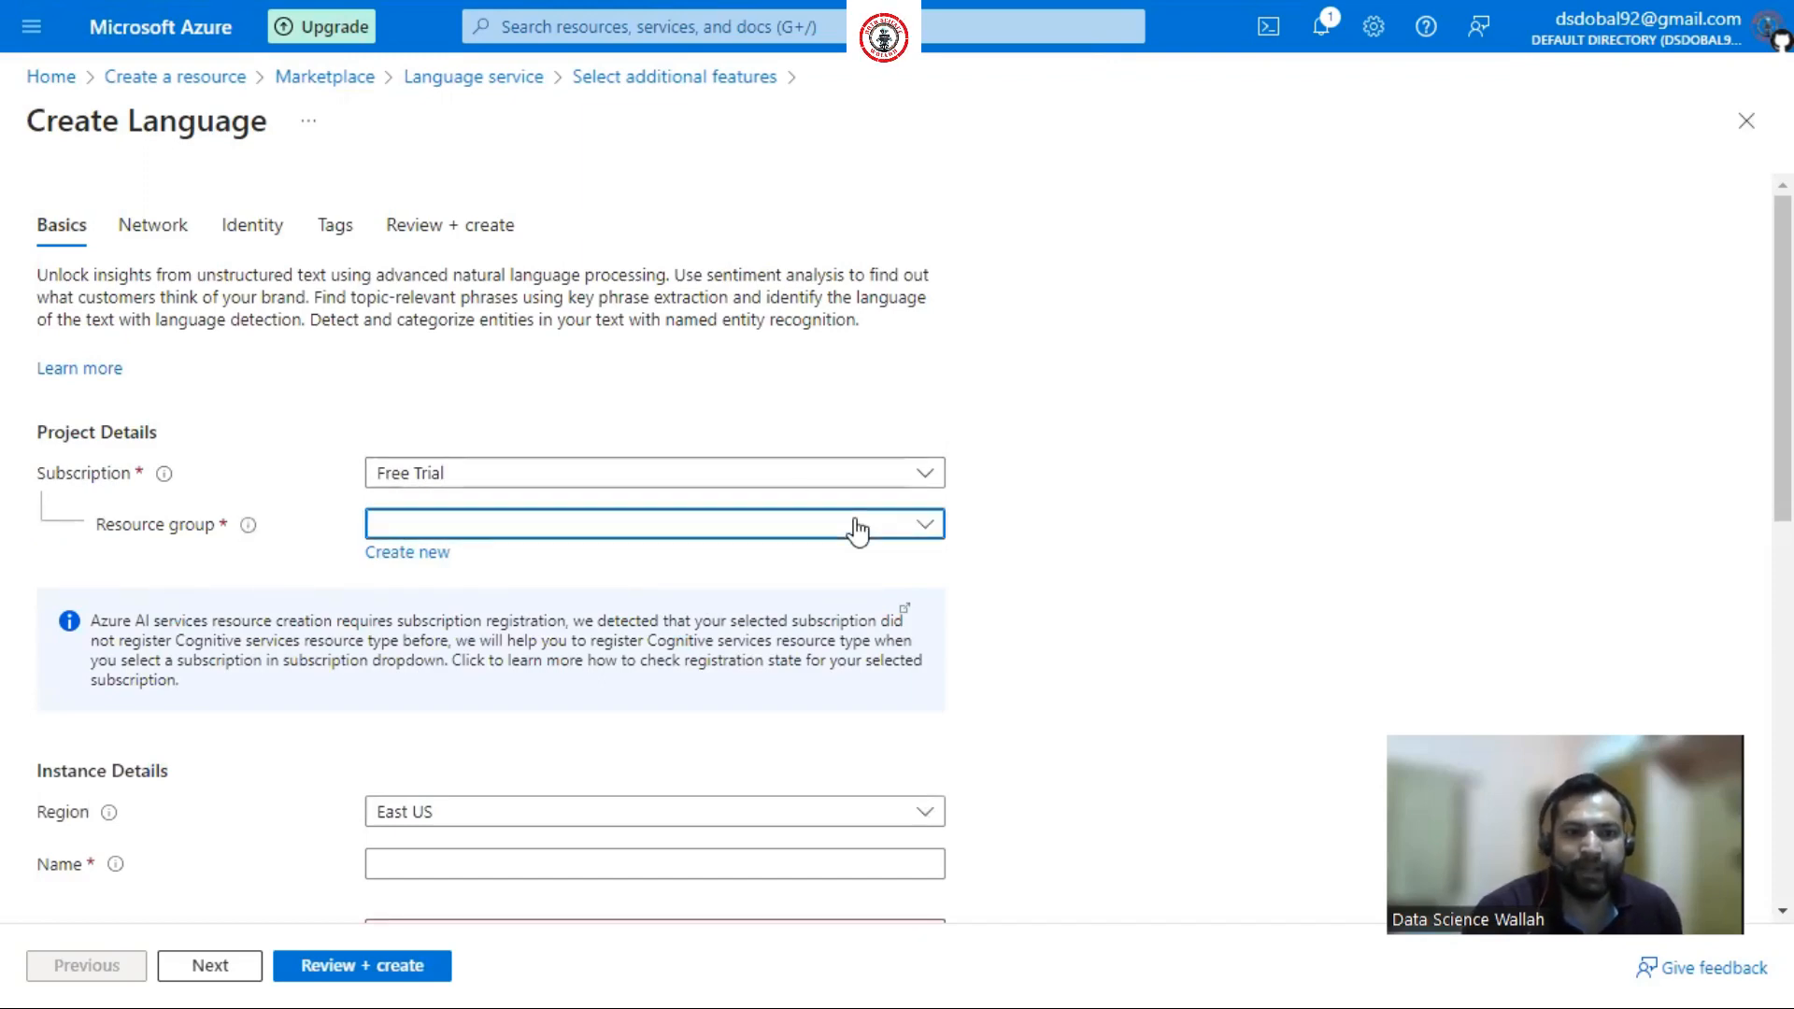
{"action": "left_click", "coordinate": [296, 561]}
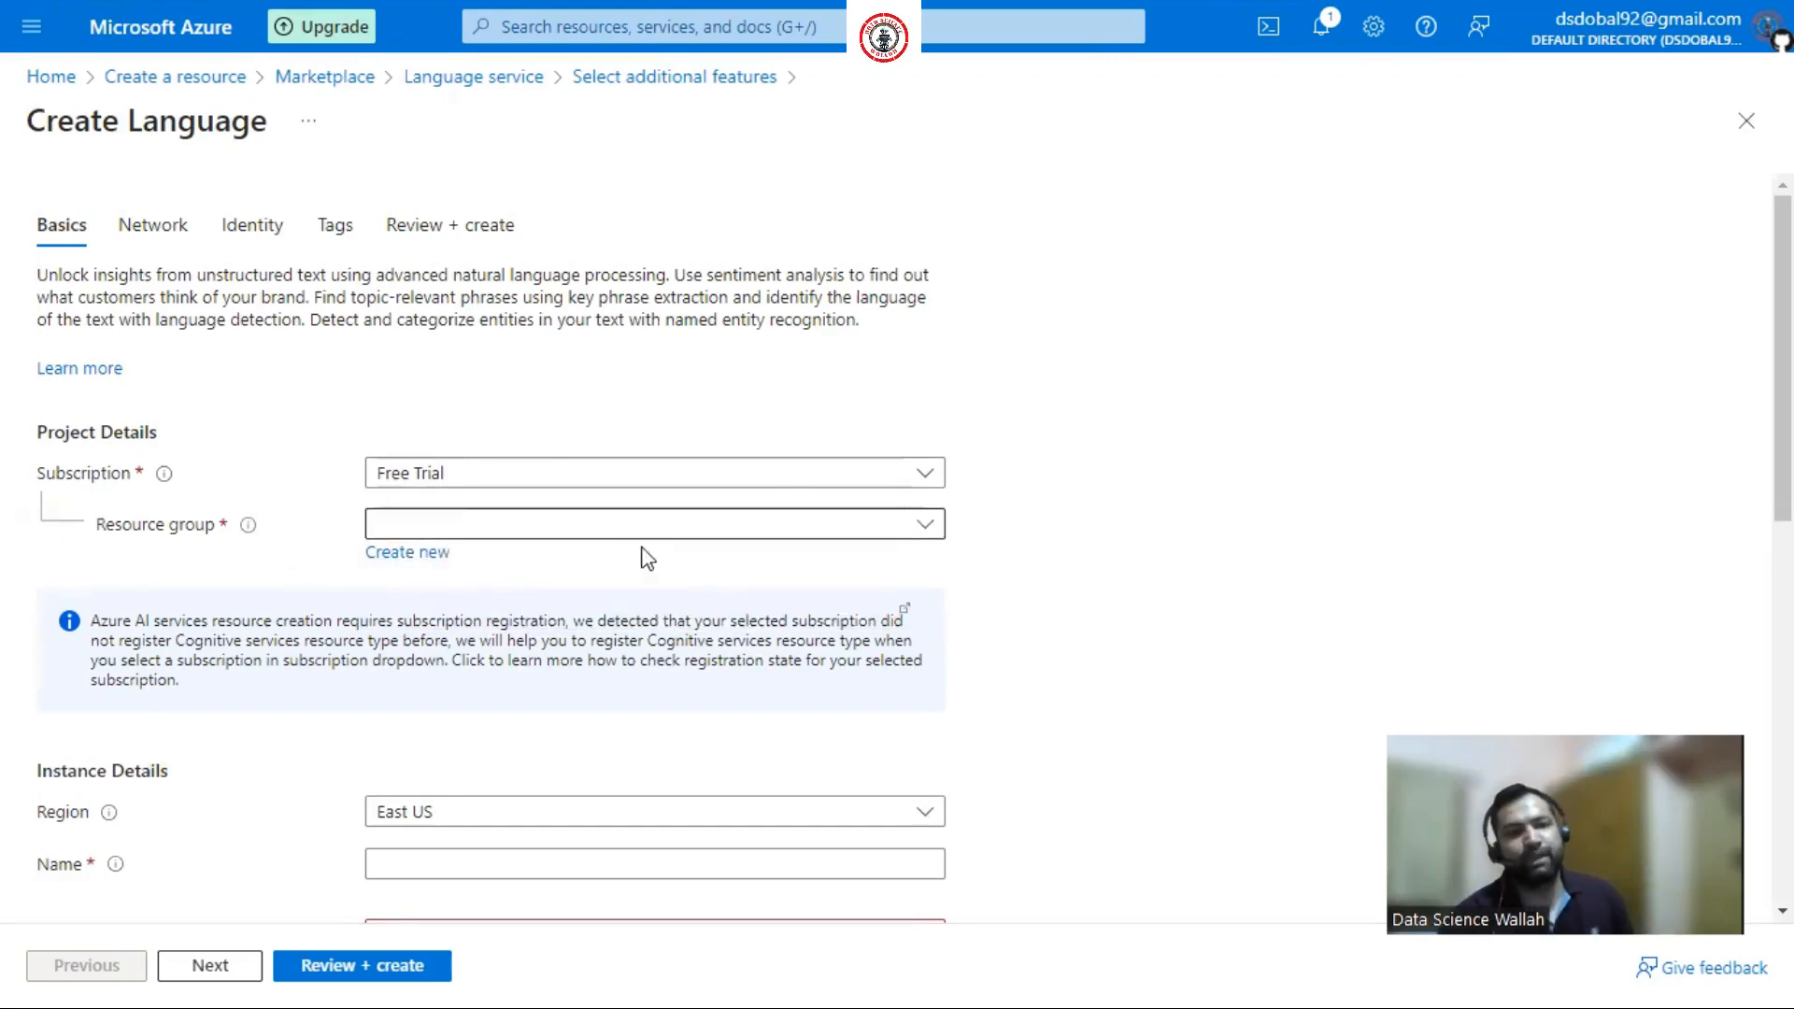
{"action": "left_click", "coordinate": [418, 554]}
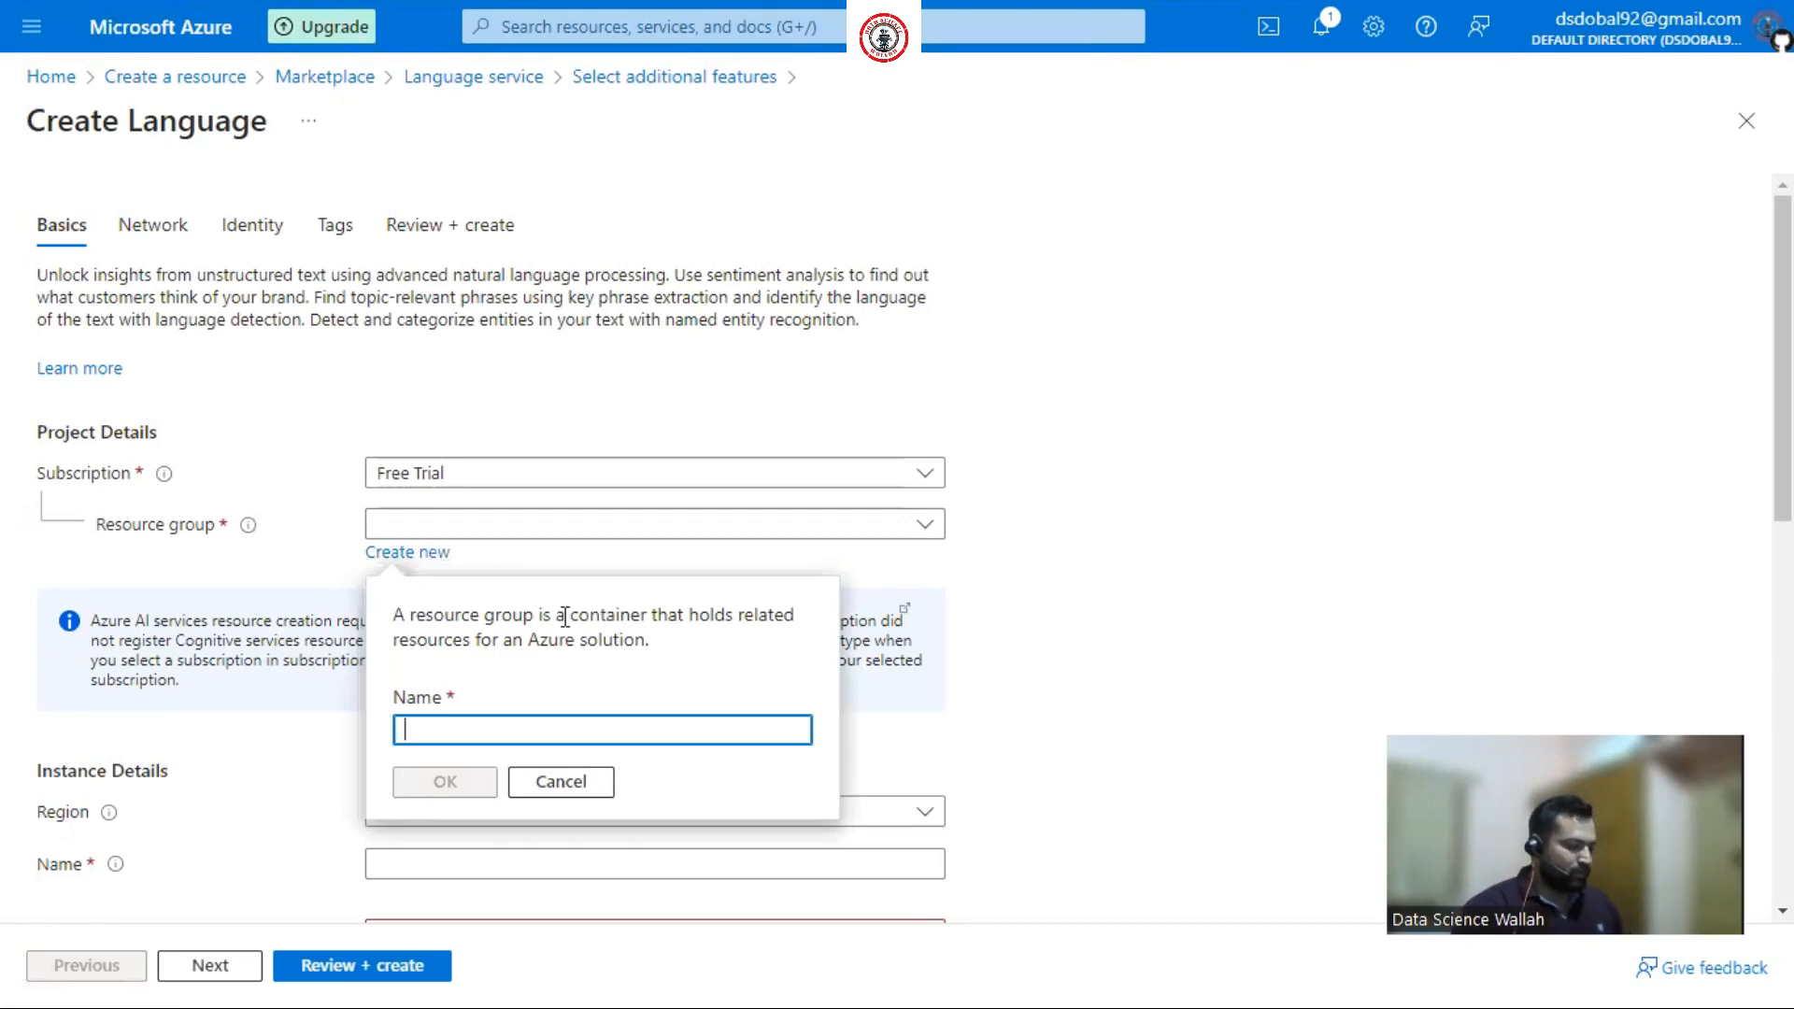
{"action": "type", "text": "ds"}
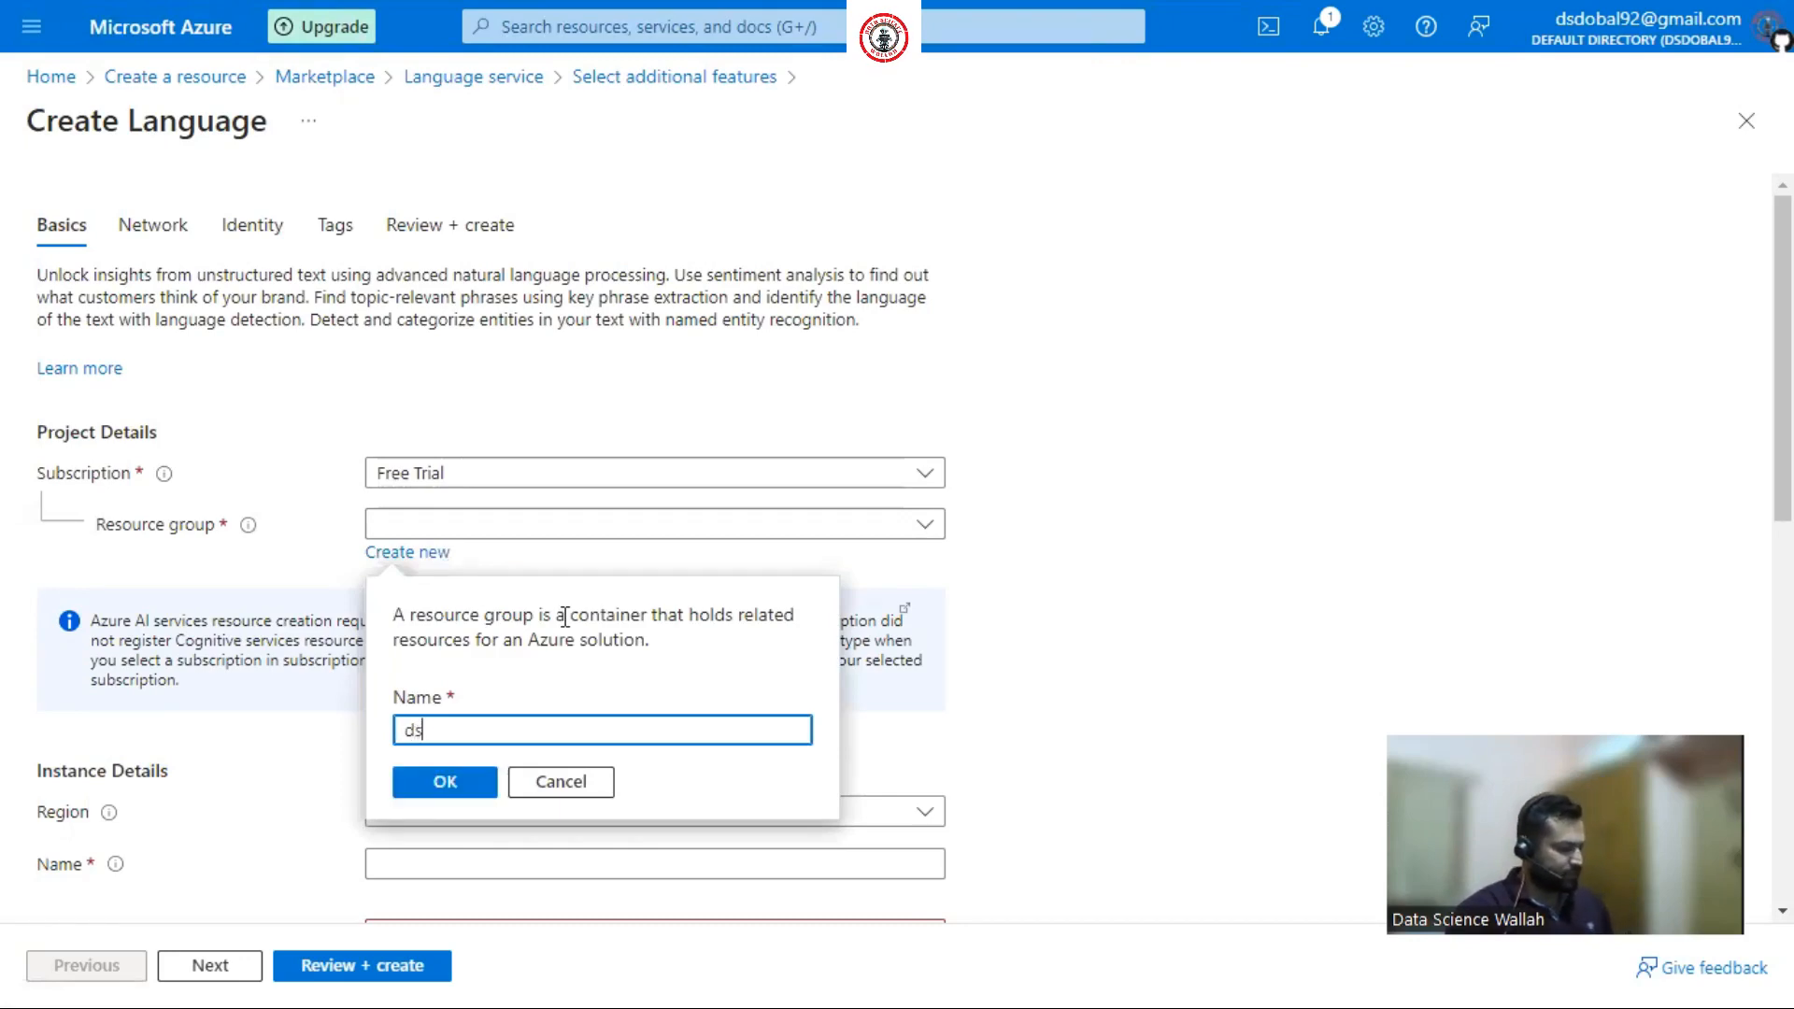
{"action": "type", "text": "wneso"}
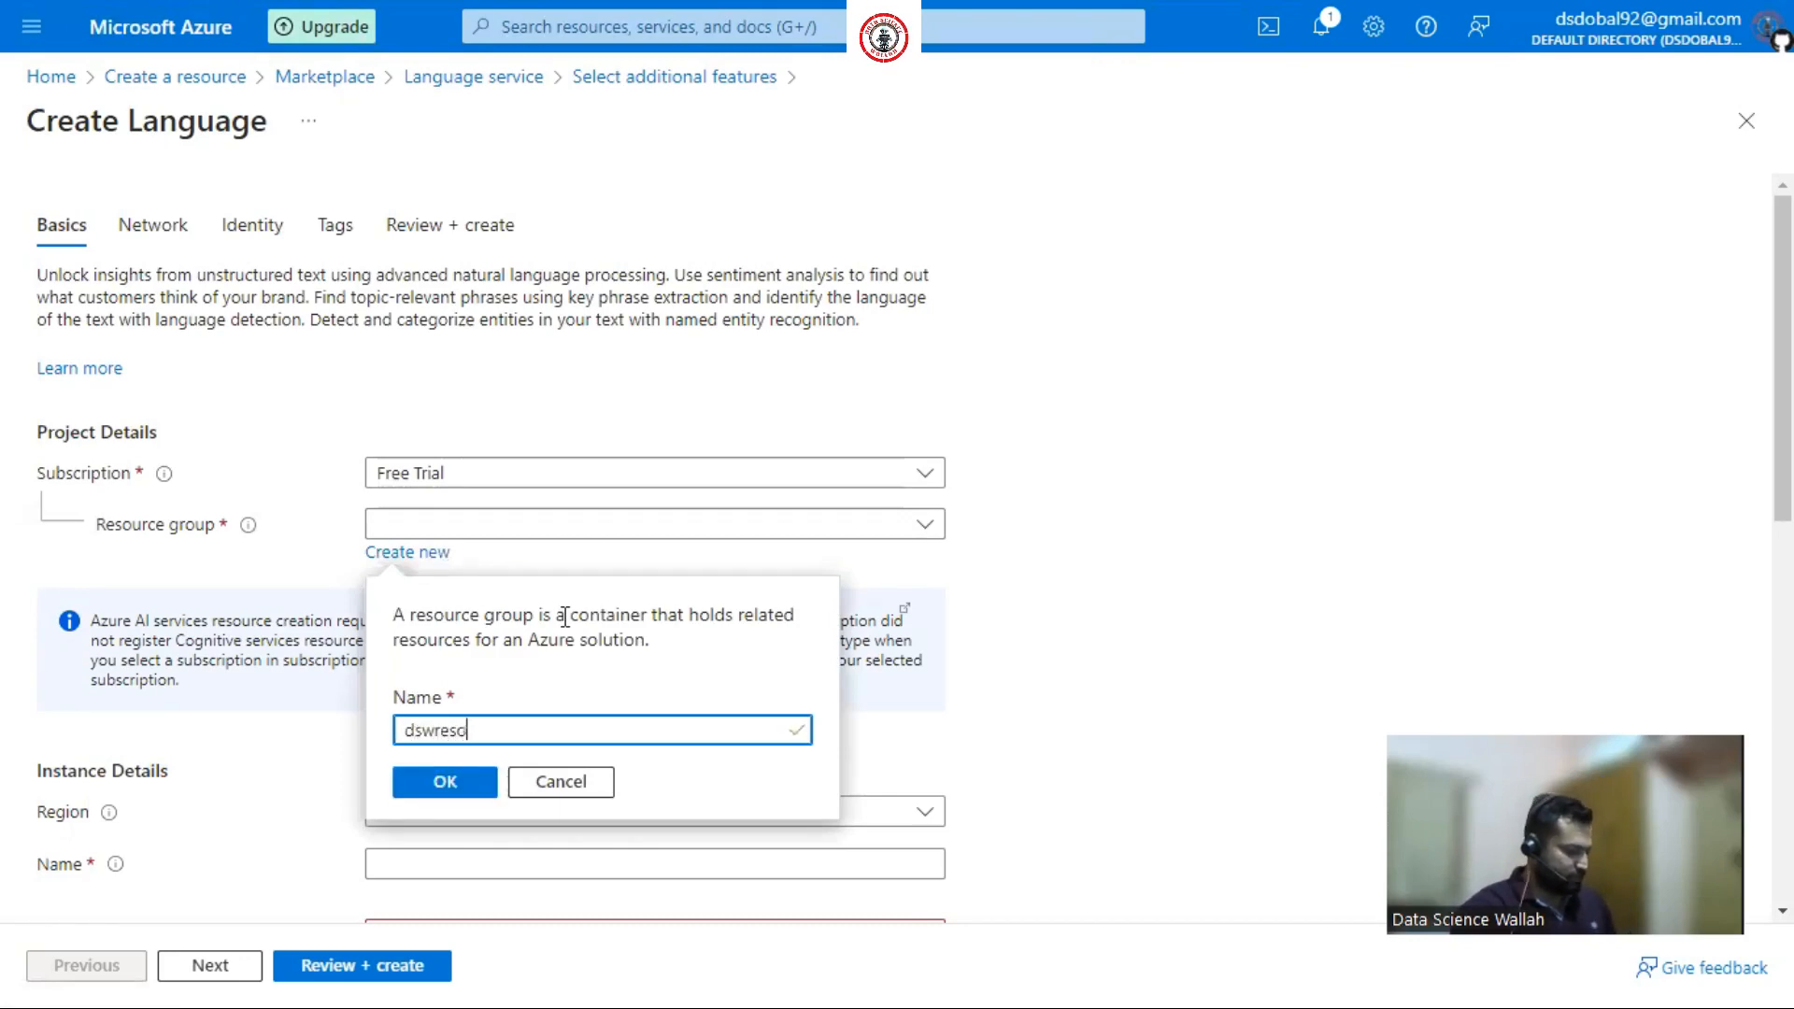
{"action": "type", "text": "urce"}
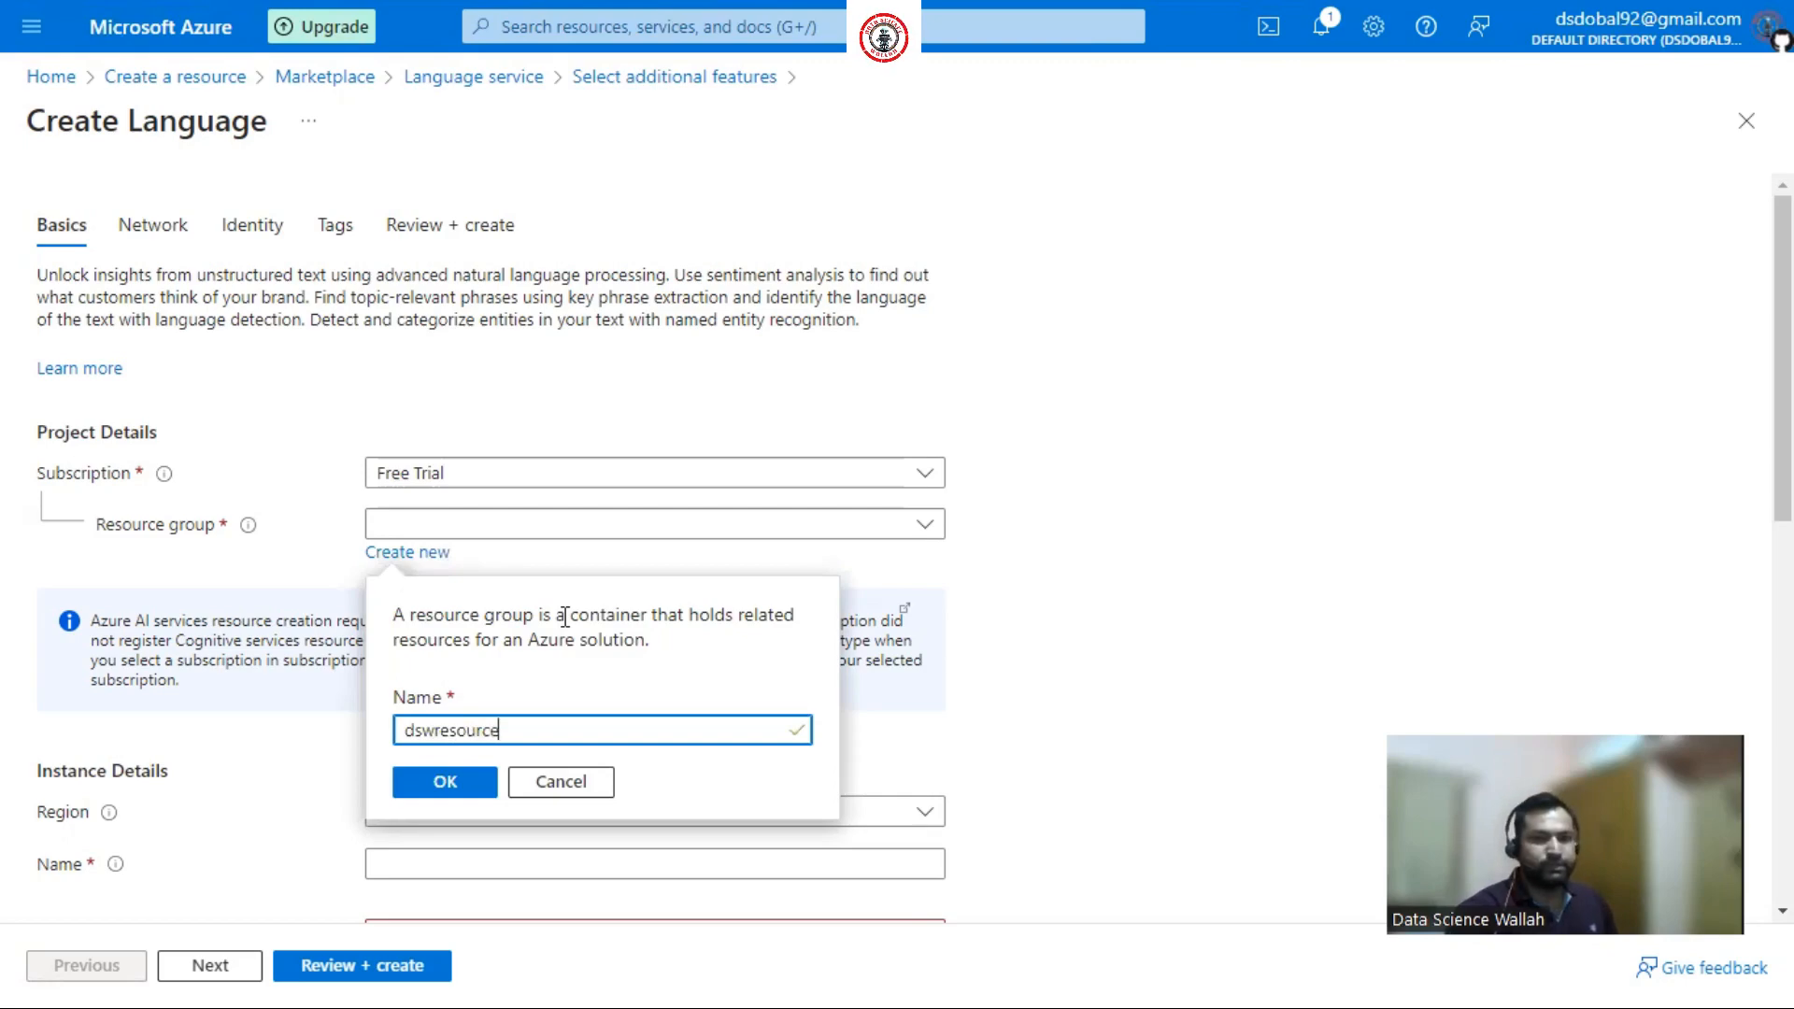
{"action": "type", "text": "grou"}
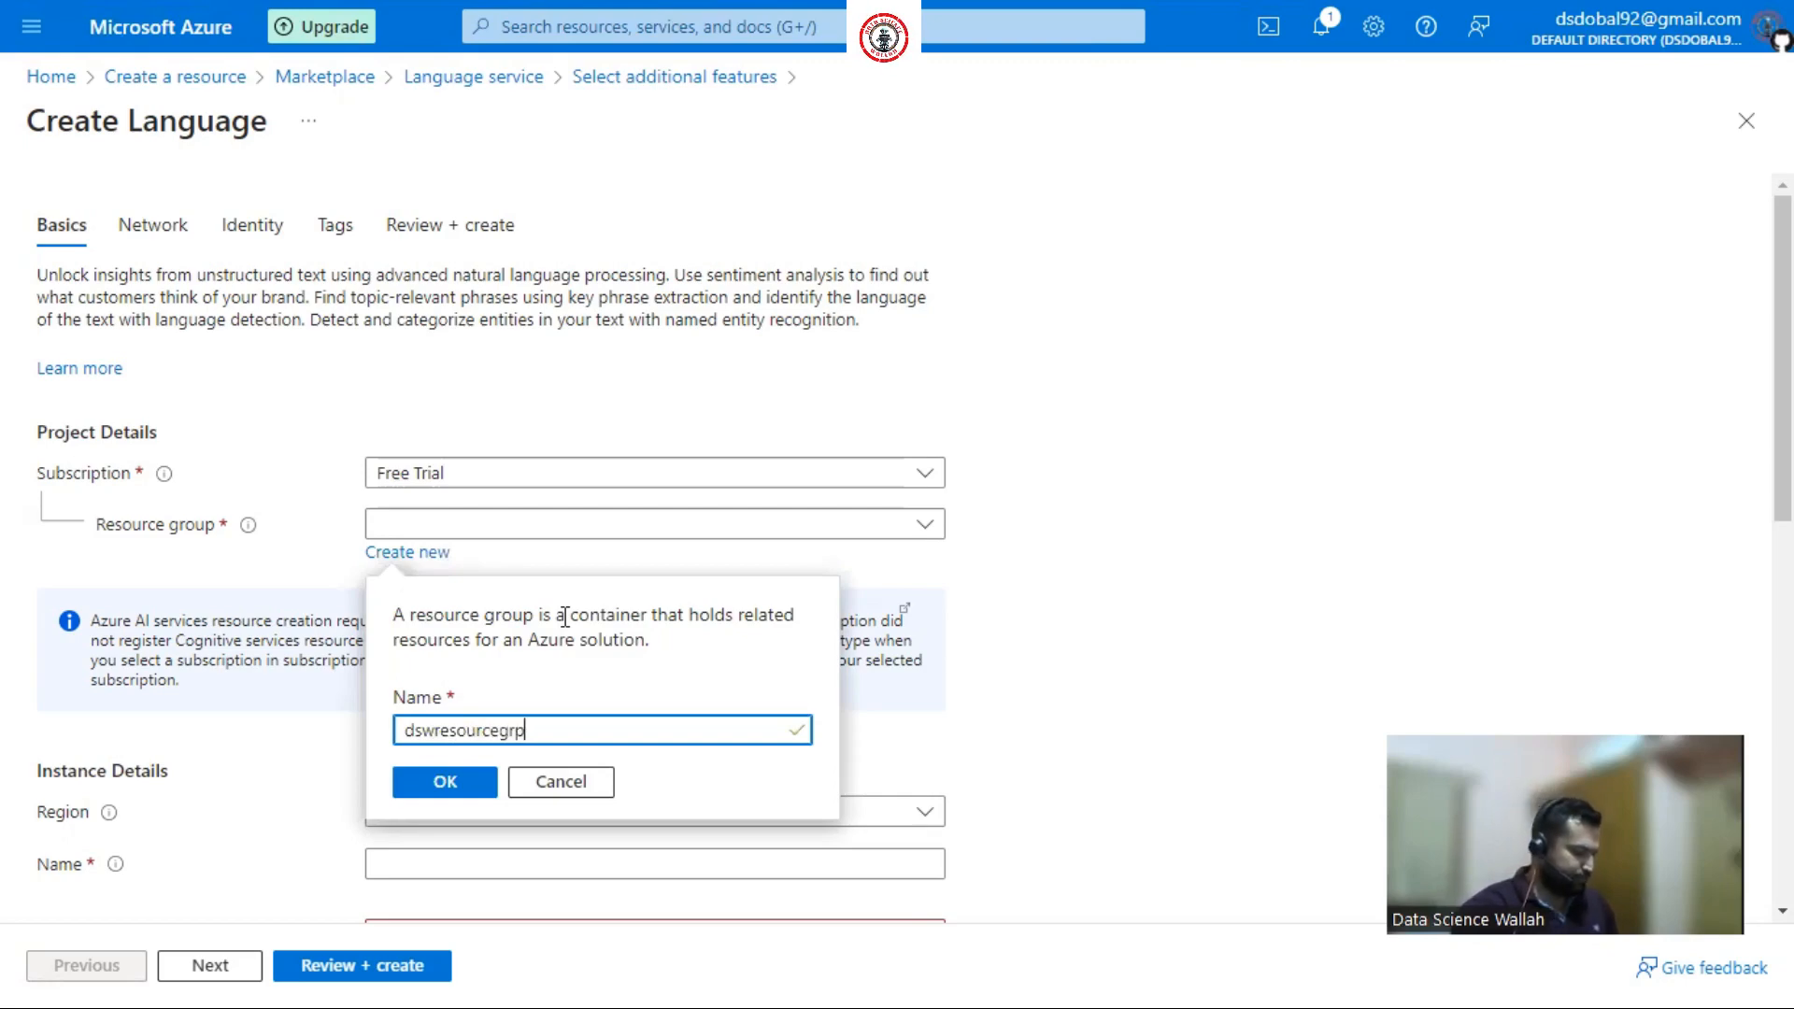
{"action": "type", "text": "p"}
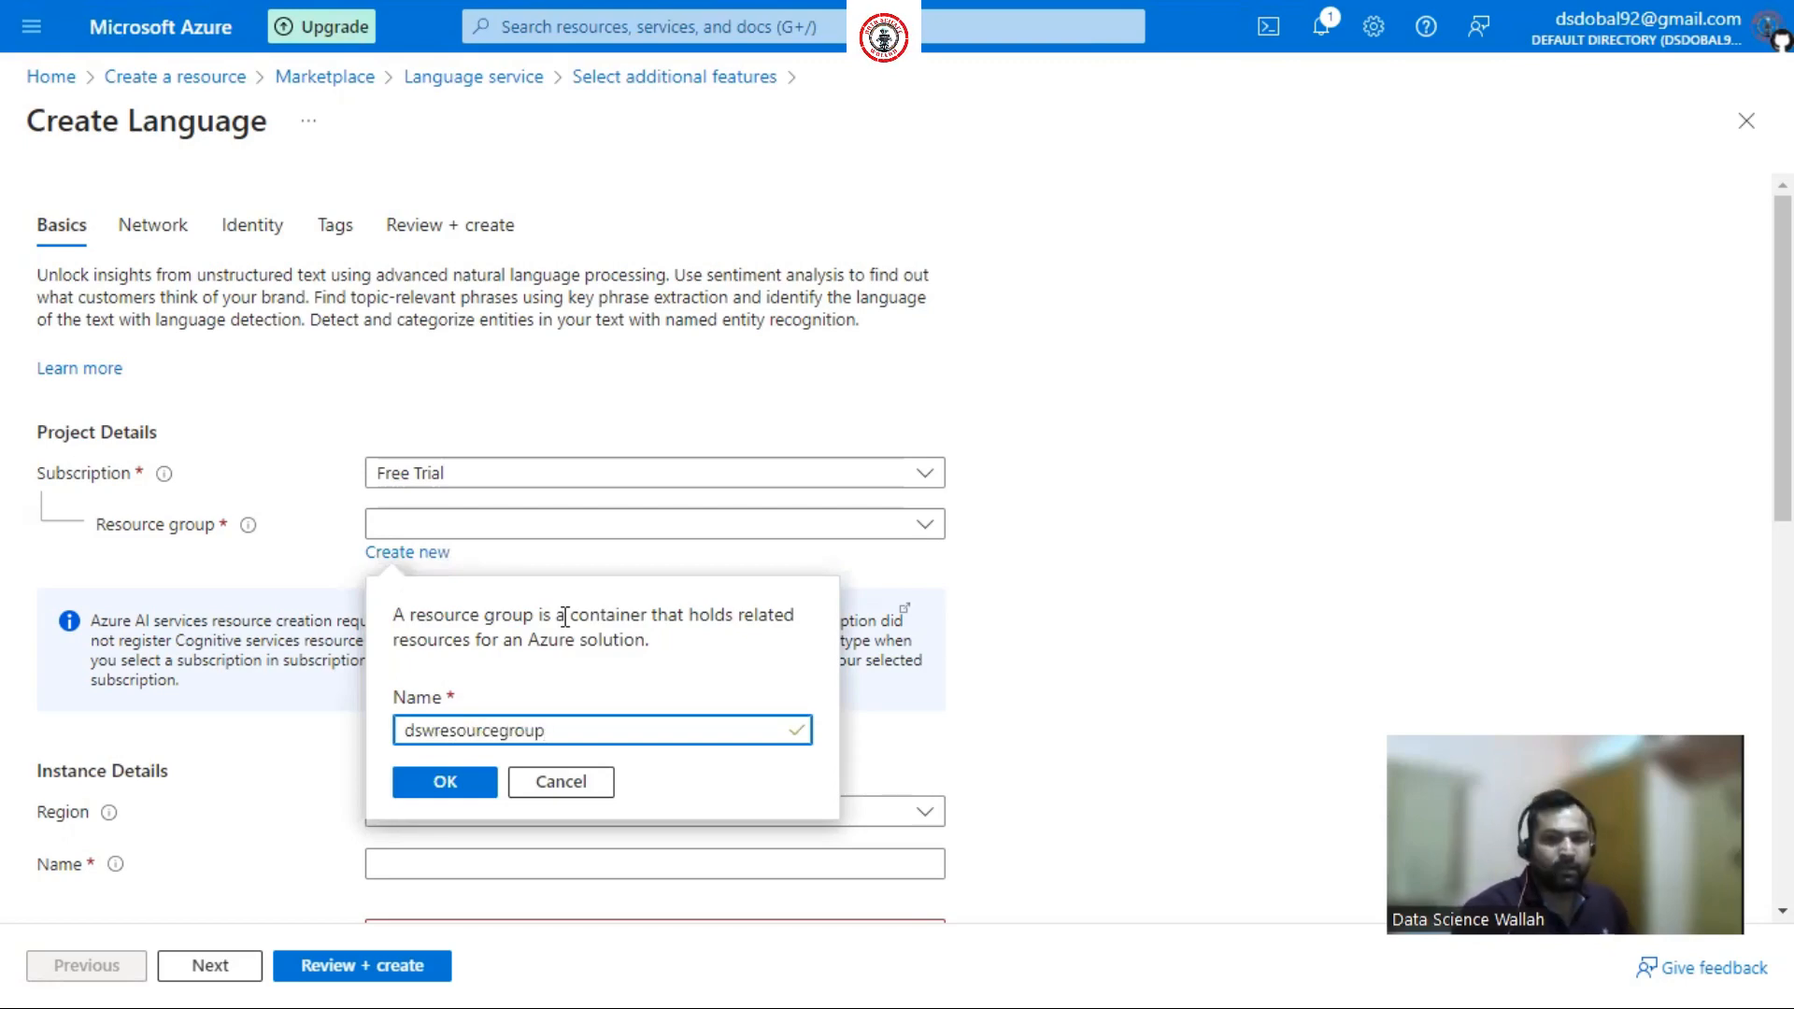
{"action": "left_click", "coordinate": [440, 792]}
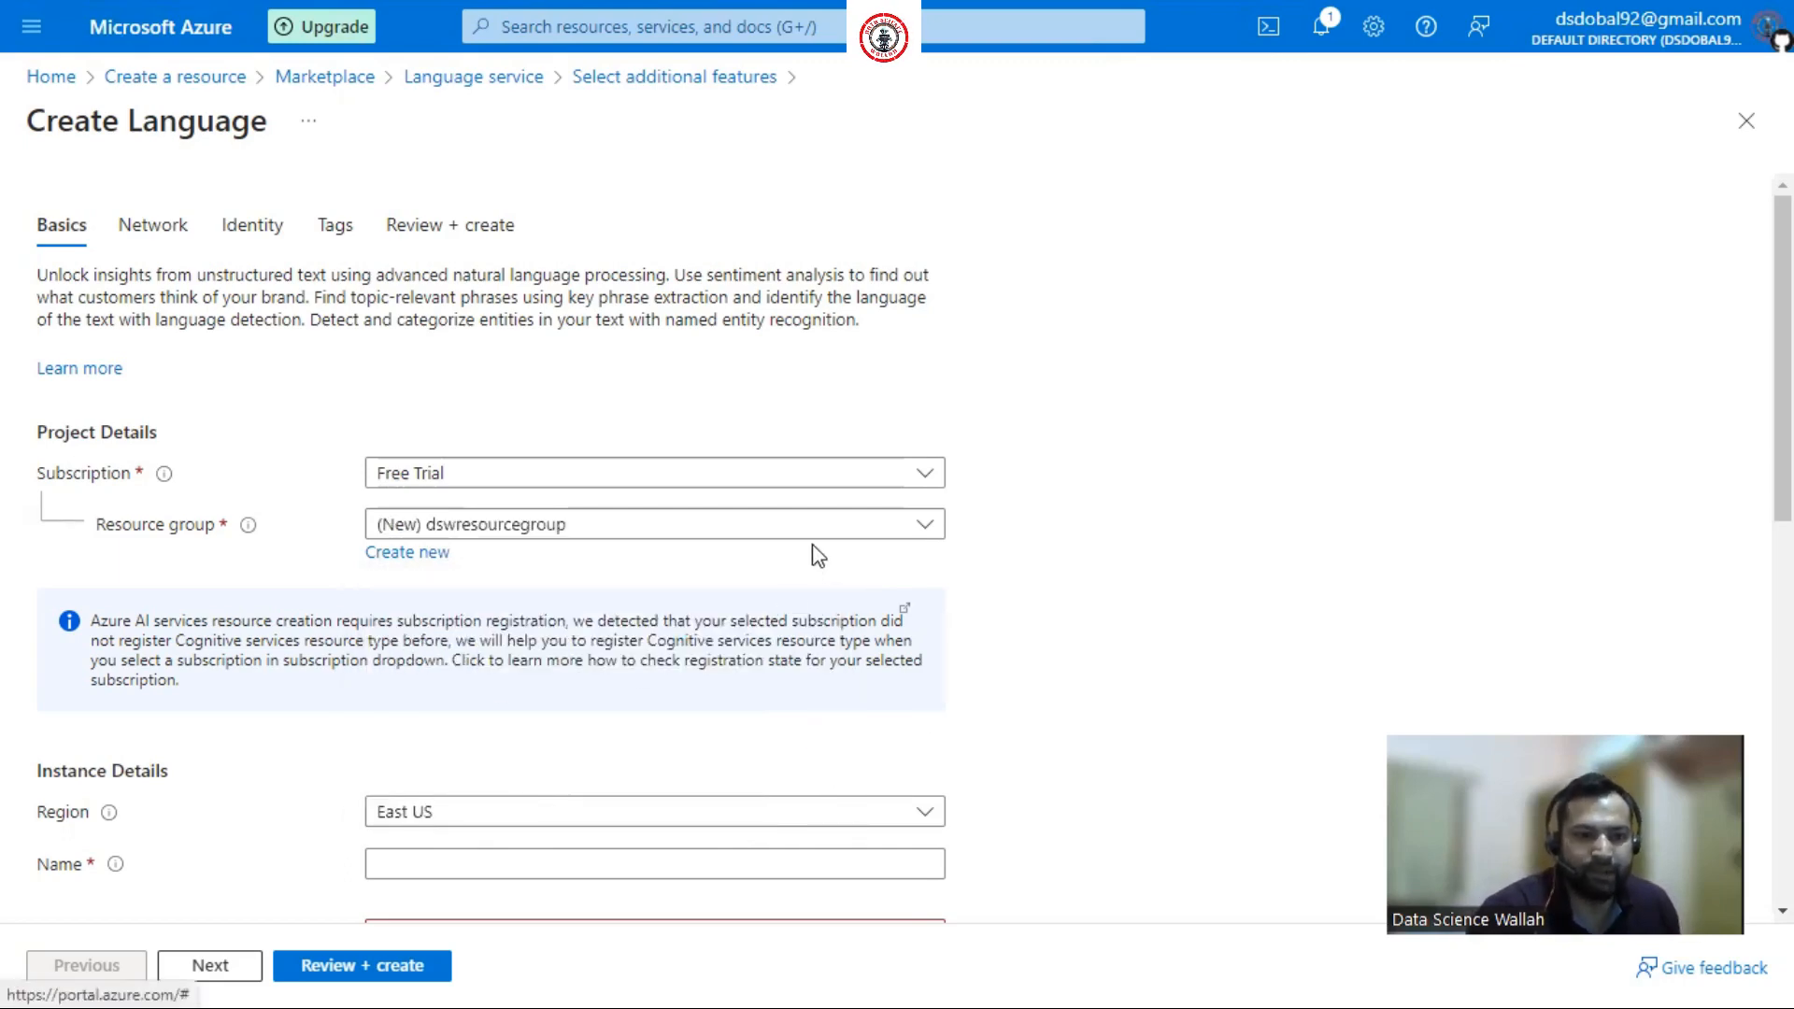
Check which regions are offered for the Language instance and close the list
{"action": "scroll", "coordinate": [813, 551], "scroll_direction": "down", "scroll_amount": 3}
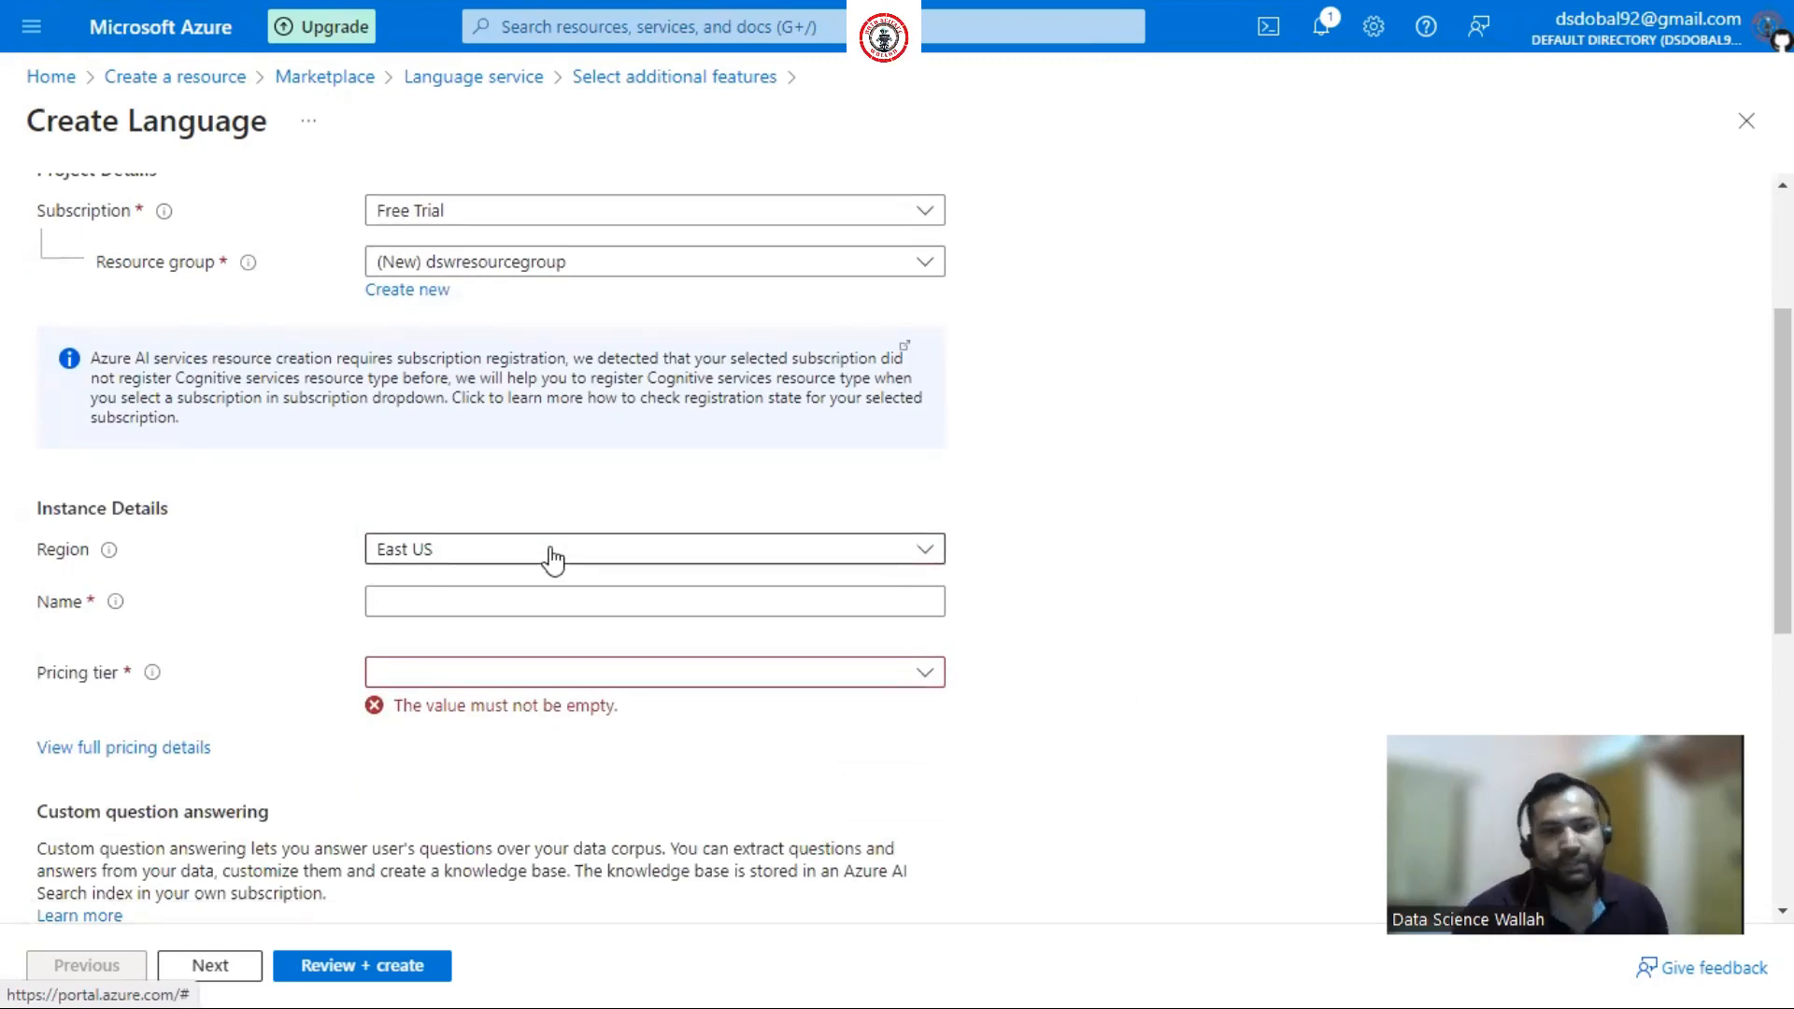
{"action": "left_click", "coordinate": [681, 557]}
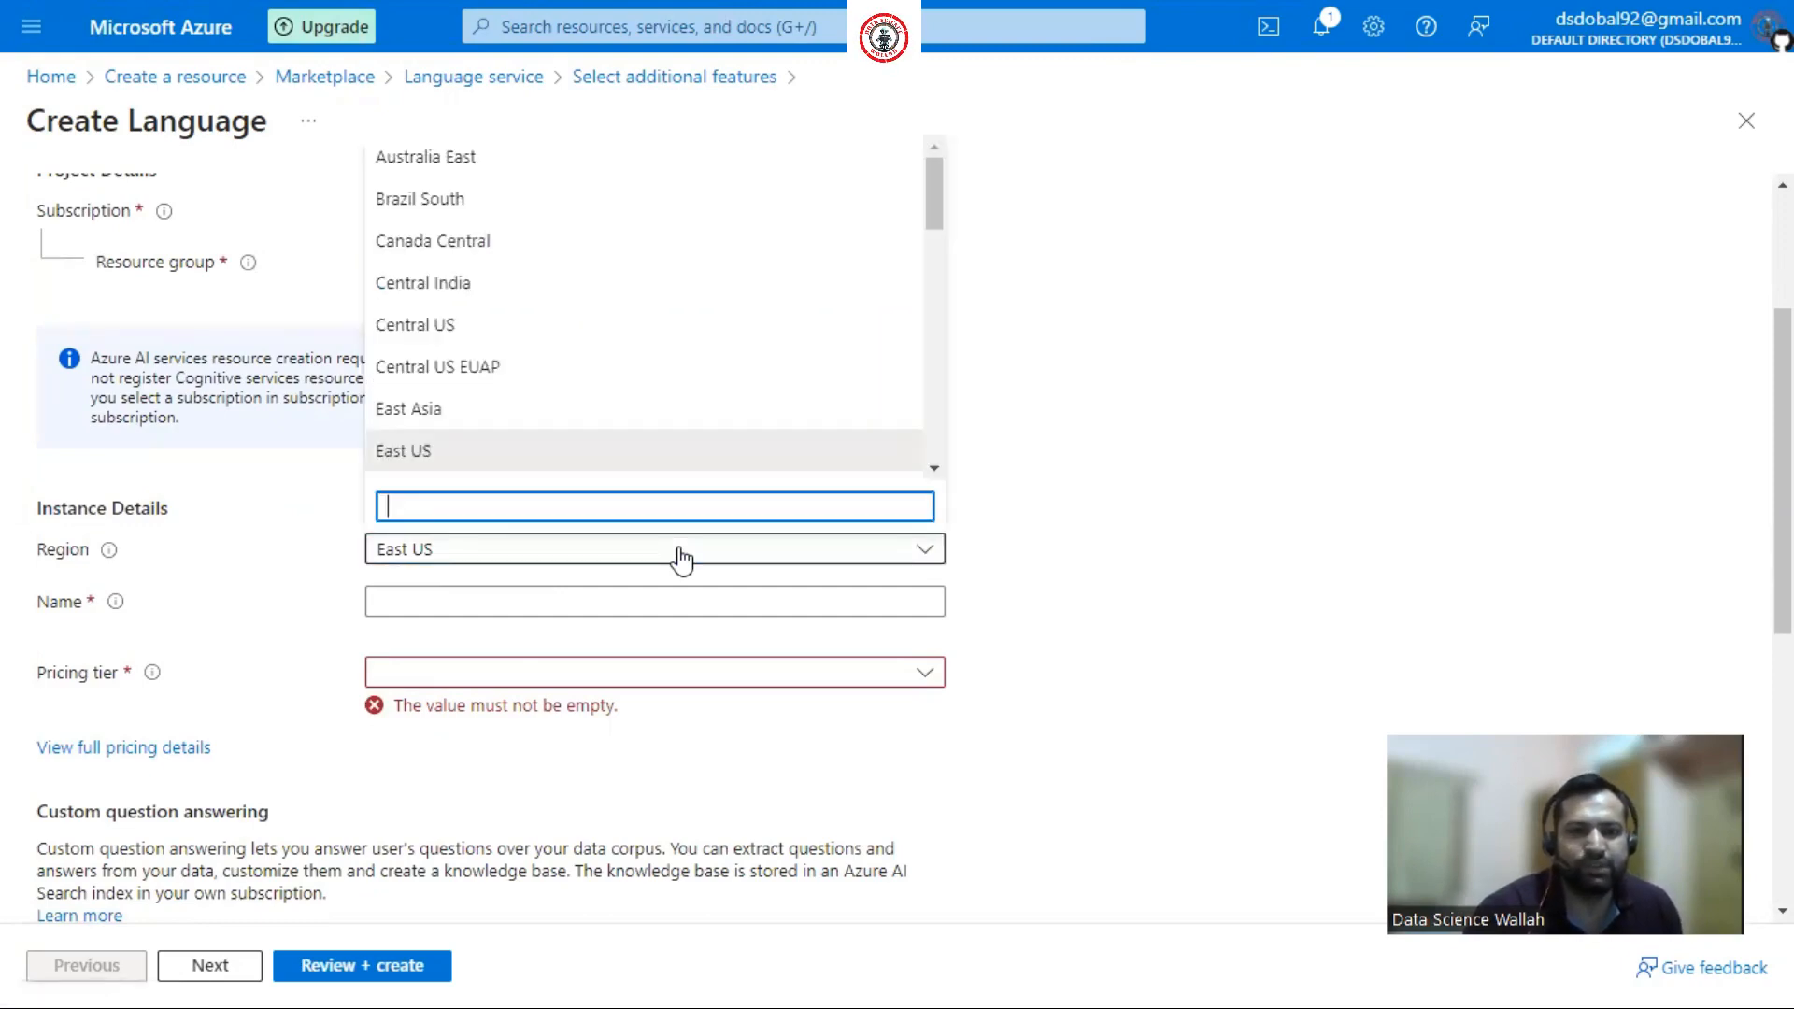
{"action": "left_click", "coordinate": [1287, 452]}
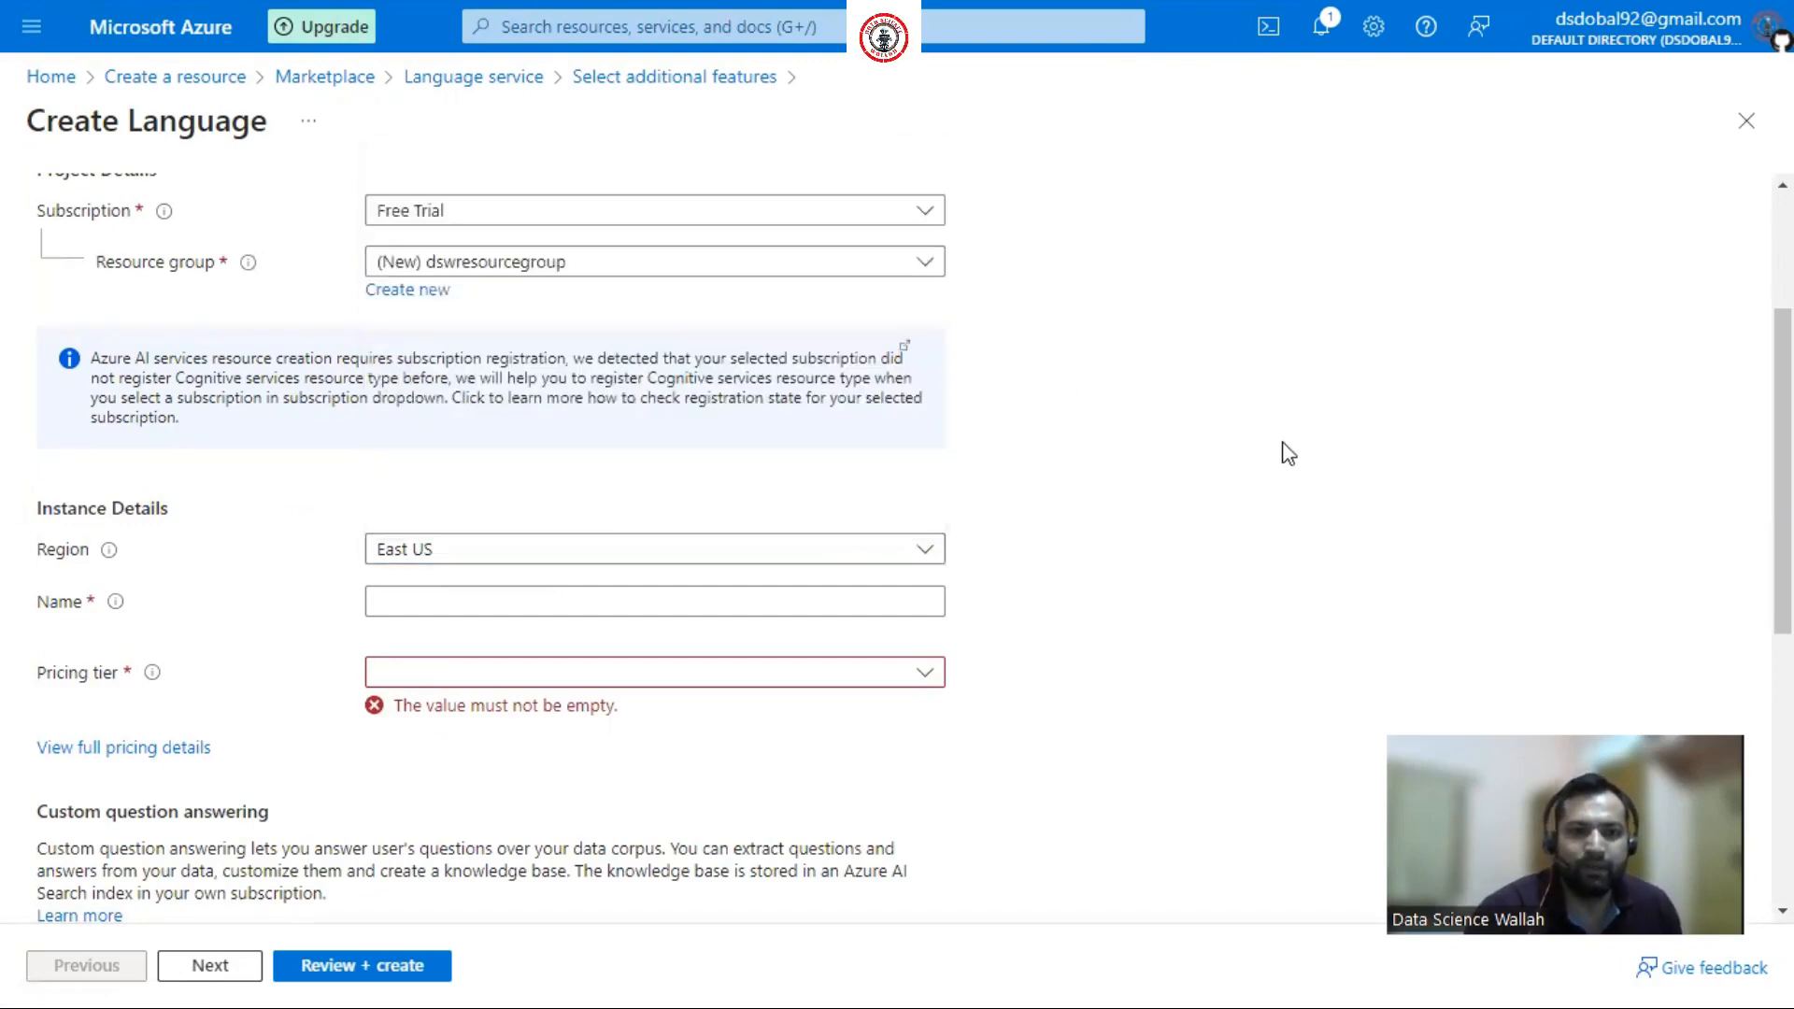
Name the Language instance dswinstance in the instance details
{"action": "left_click", "coordinate": [460, 614]}
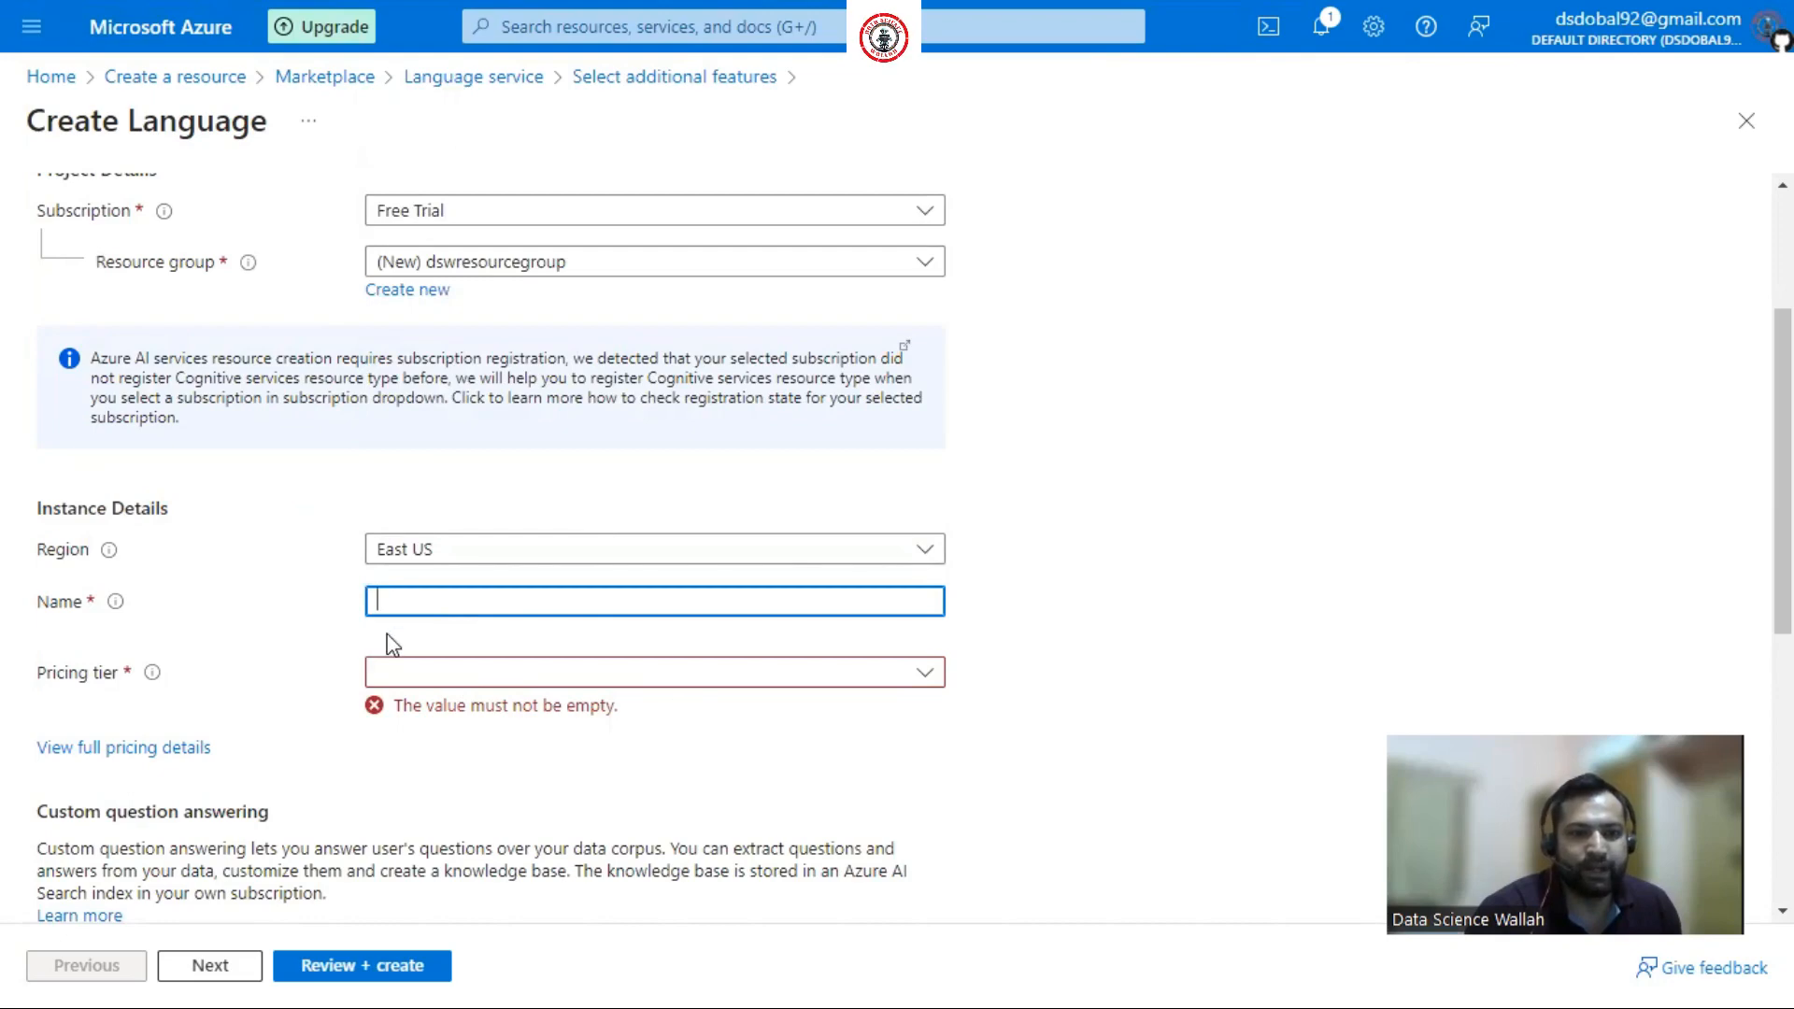
{"action": "left_click_drag", "start_coordinate": [182, 517], "coordinate": [21, 504]}
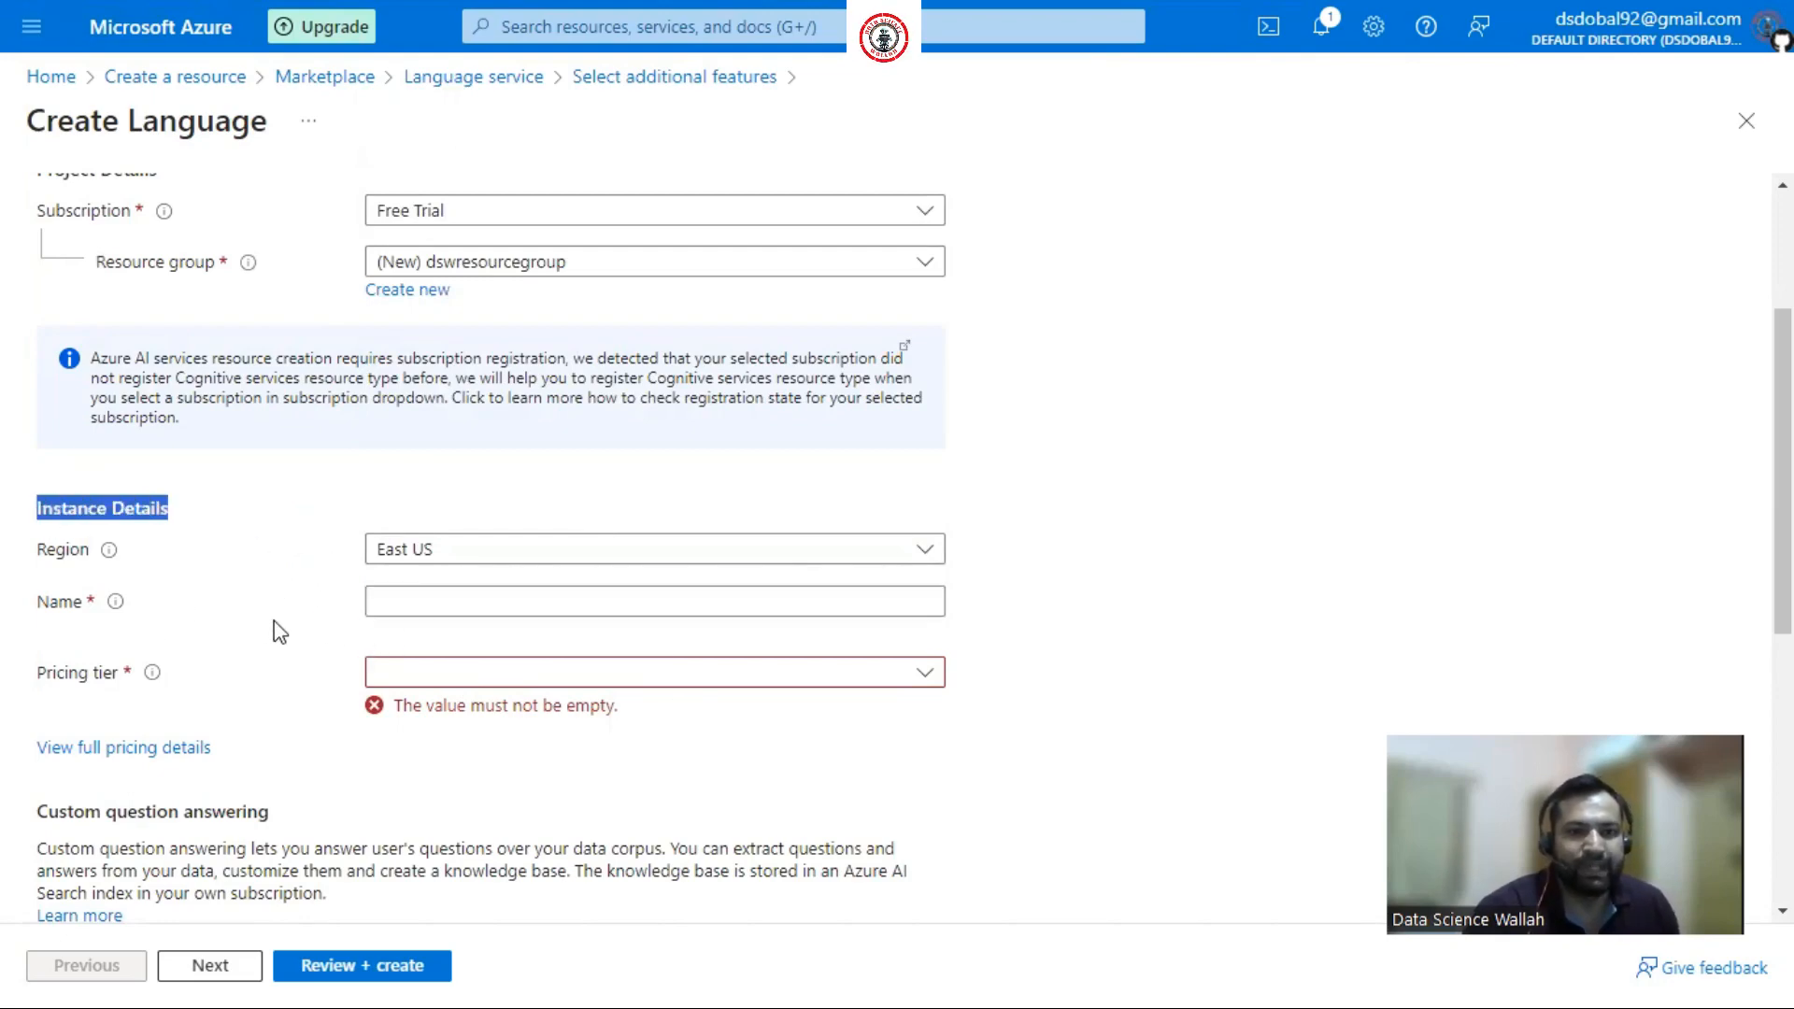
{"action": "scroll", "coordinate": [620, 549], "scroll_direction": "up", "scroll_amount": 2}
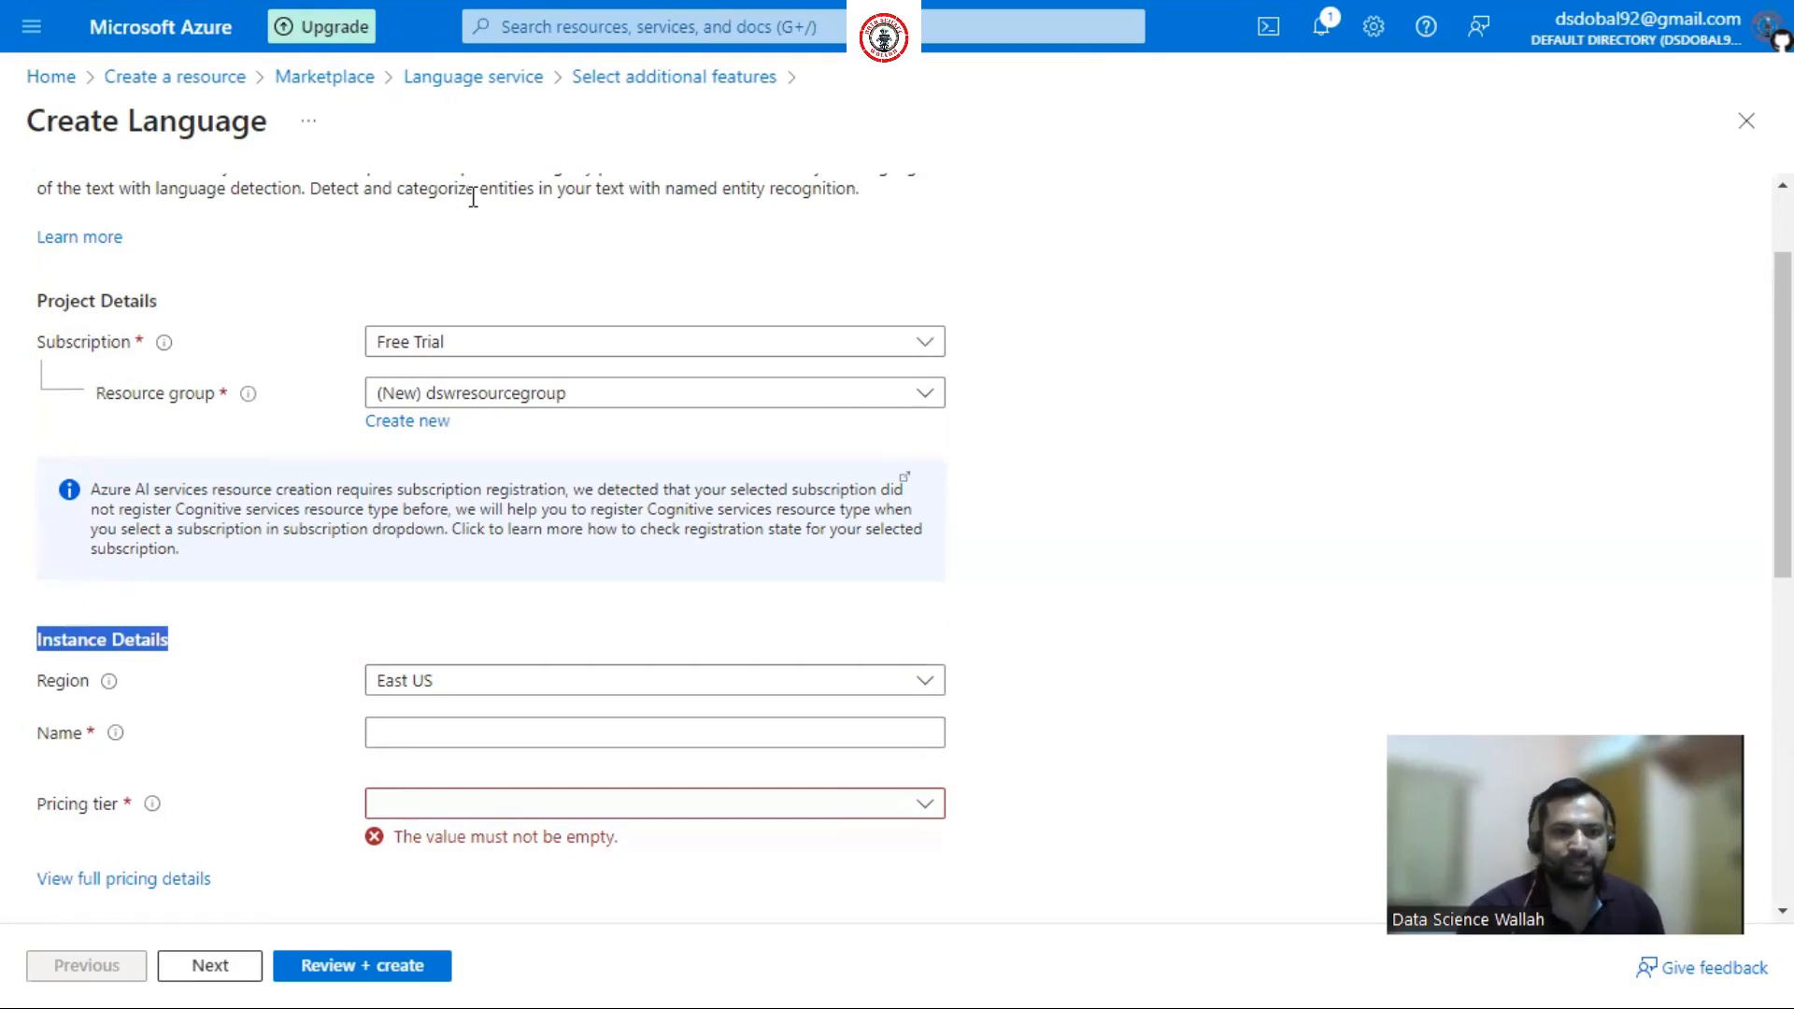
{"action": "left_click", "coordinate": [463, 734]}
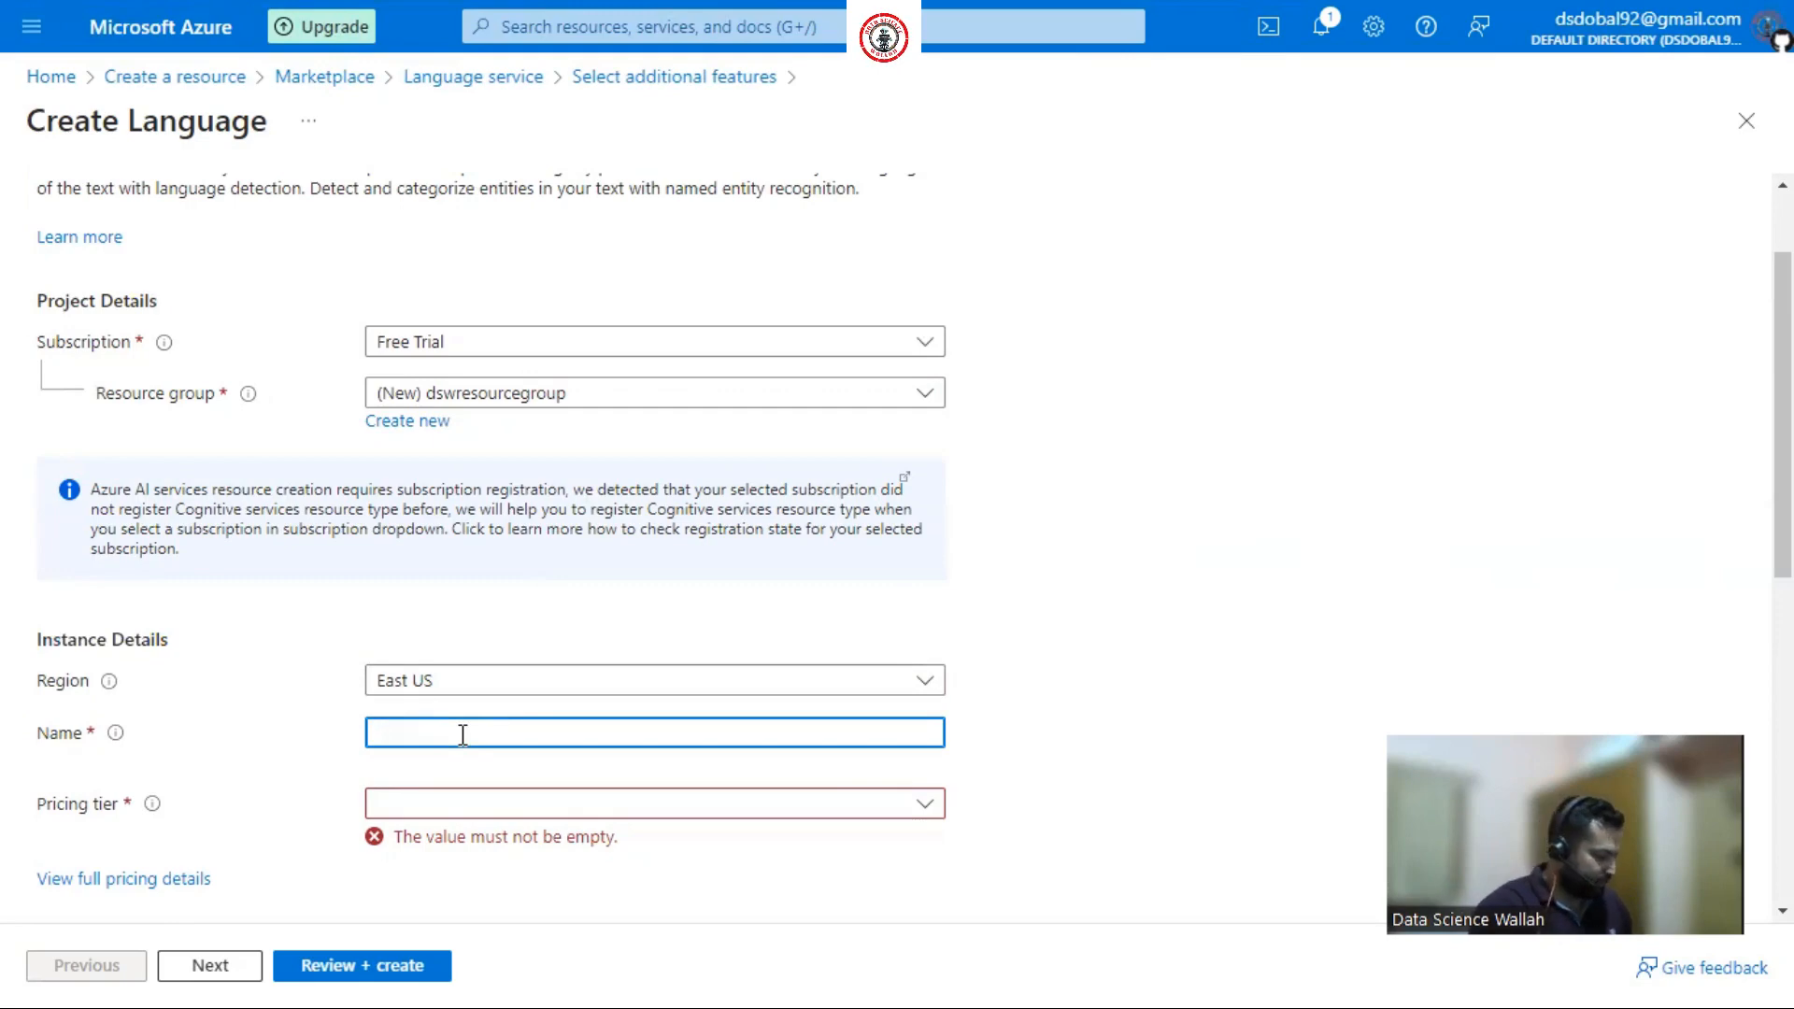
{"action": "type", "text": "dswinst"}
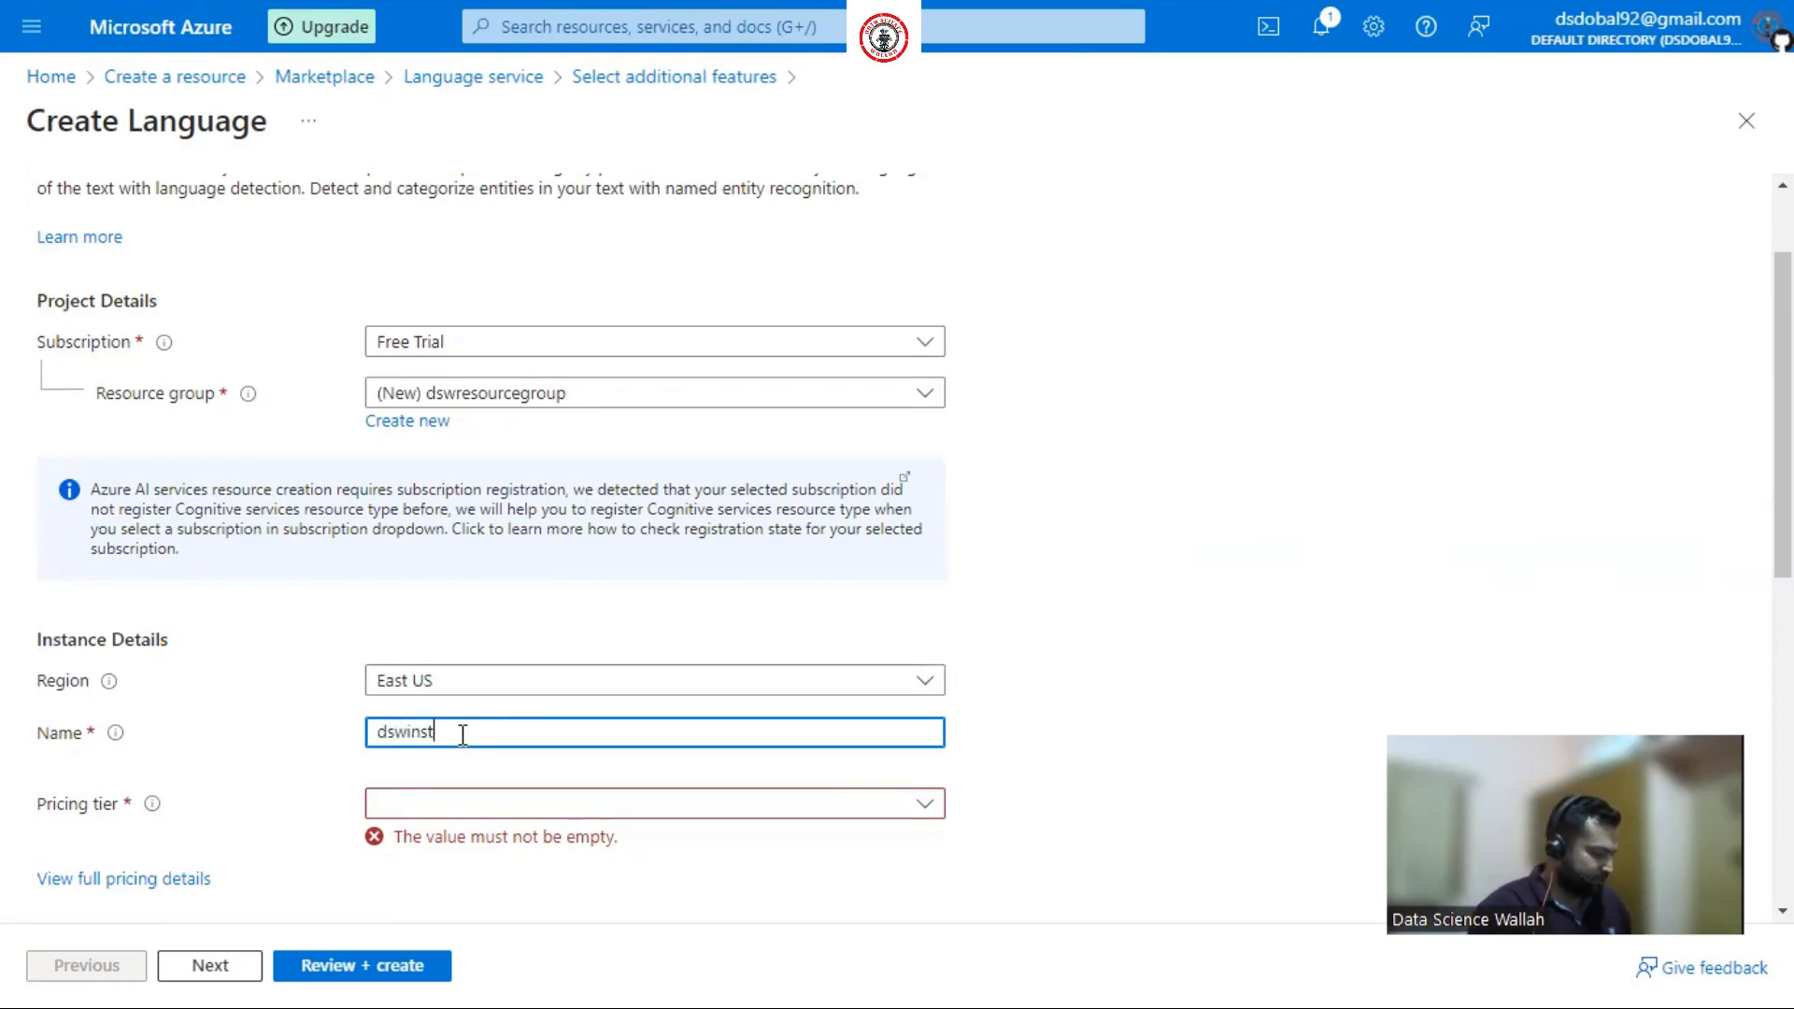
{"action": "type", "text": "ance"}
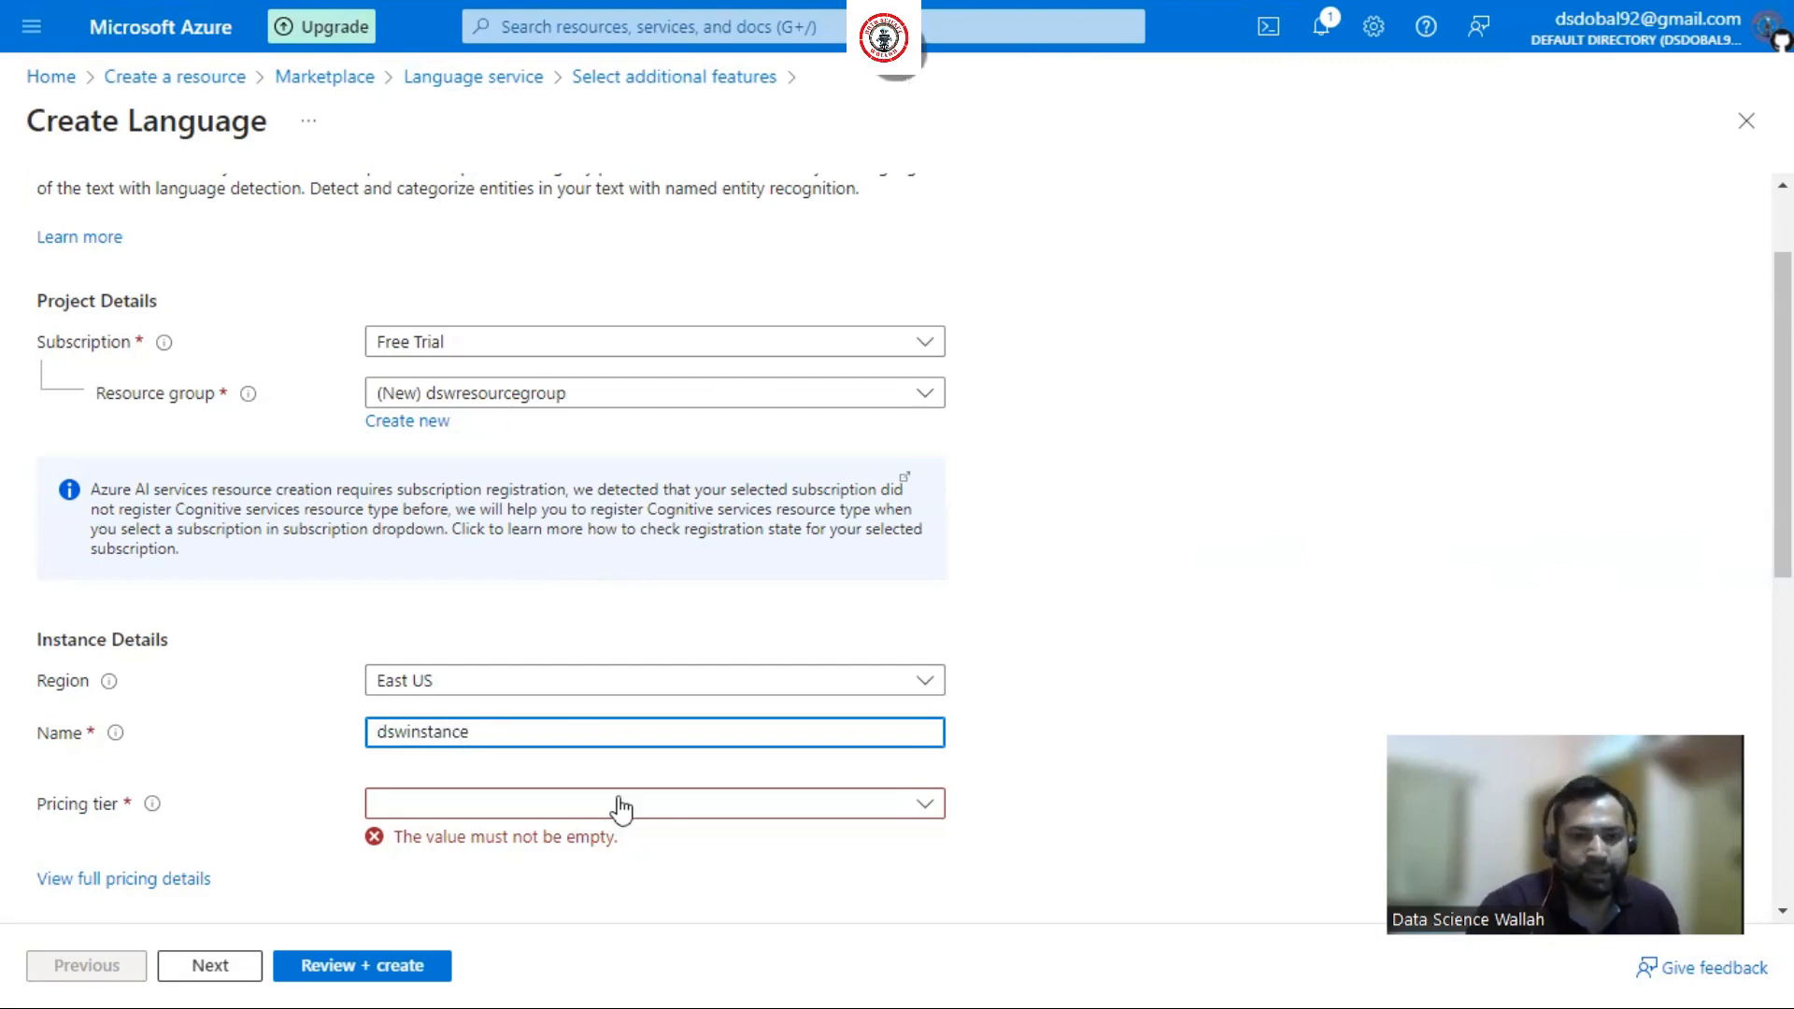
Set the Language instance's pricing tier to Free F0 (5K Transactions per 30 days)
{"action": "scroll", "coordinate": [621, 813], "scroll_direction": "down", "scroll_amount": 1}
{"action": "left_click", "coordinate": [722, 690]}
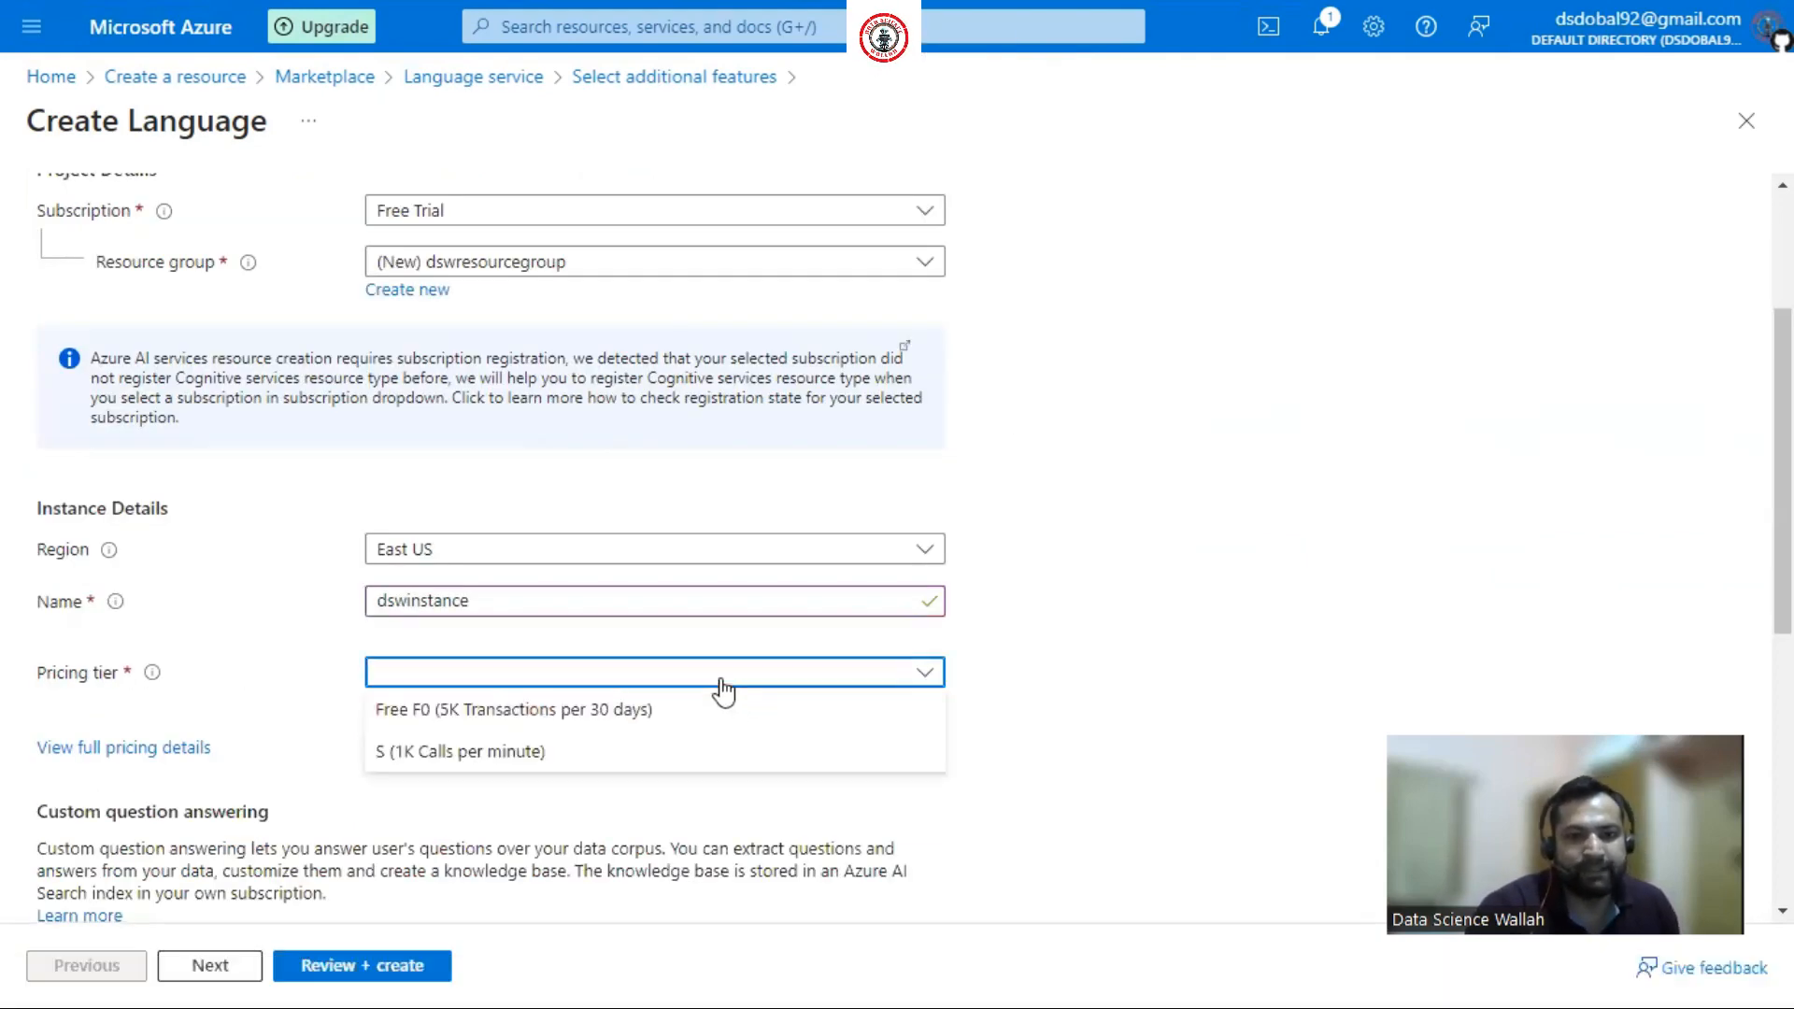
{"action": "left_click", "coordinate": [595, 710]}
{"action": "scroll", "coordinate": [700, 717], "scroll_direction": "down", "scroll_amount": 3}
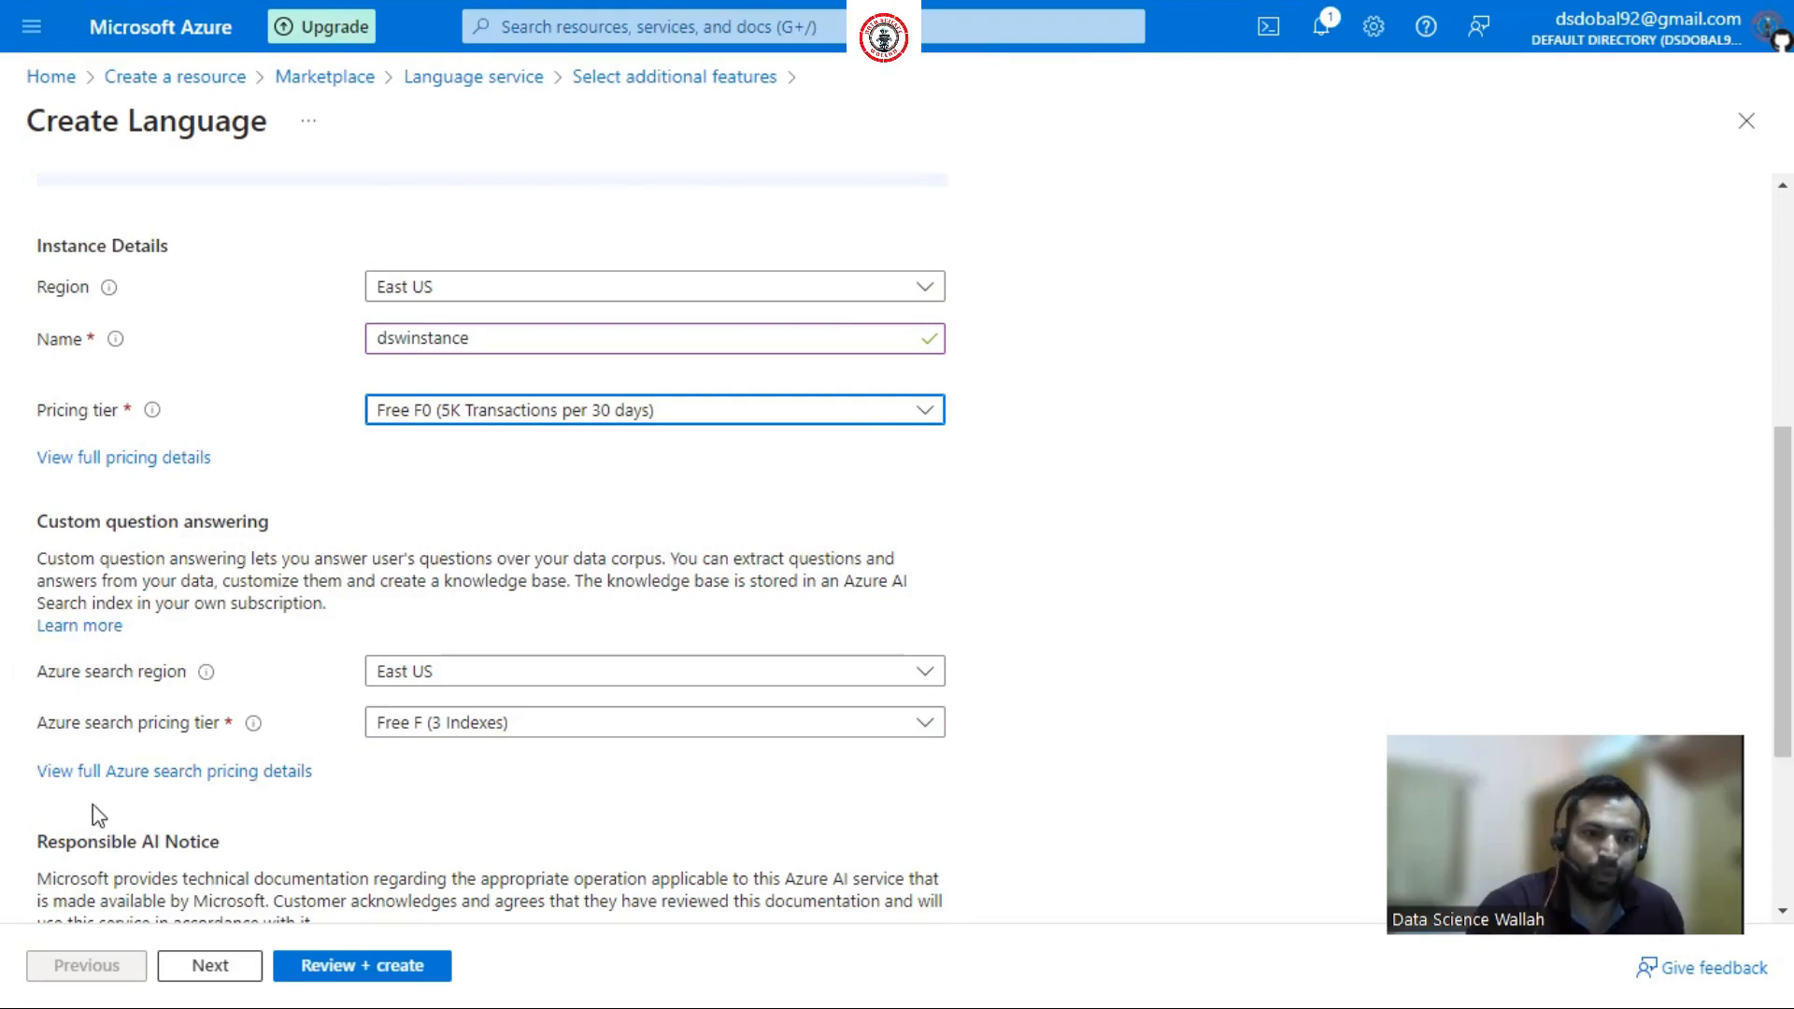
Review the project details, instance details and custom question answering settings on the creation form
{"action": "middle_click", "coordinate": [593, 769]}
{"action": "scroll", "coordinate": [594, 769], "scroll_direction": "up", "scroll_amount": 7}
{"action": "scroll", "coordinate": [709, 785], "scroll_direction": "down", "scroll_amount": 1}
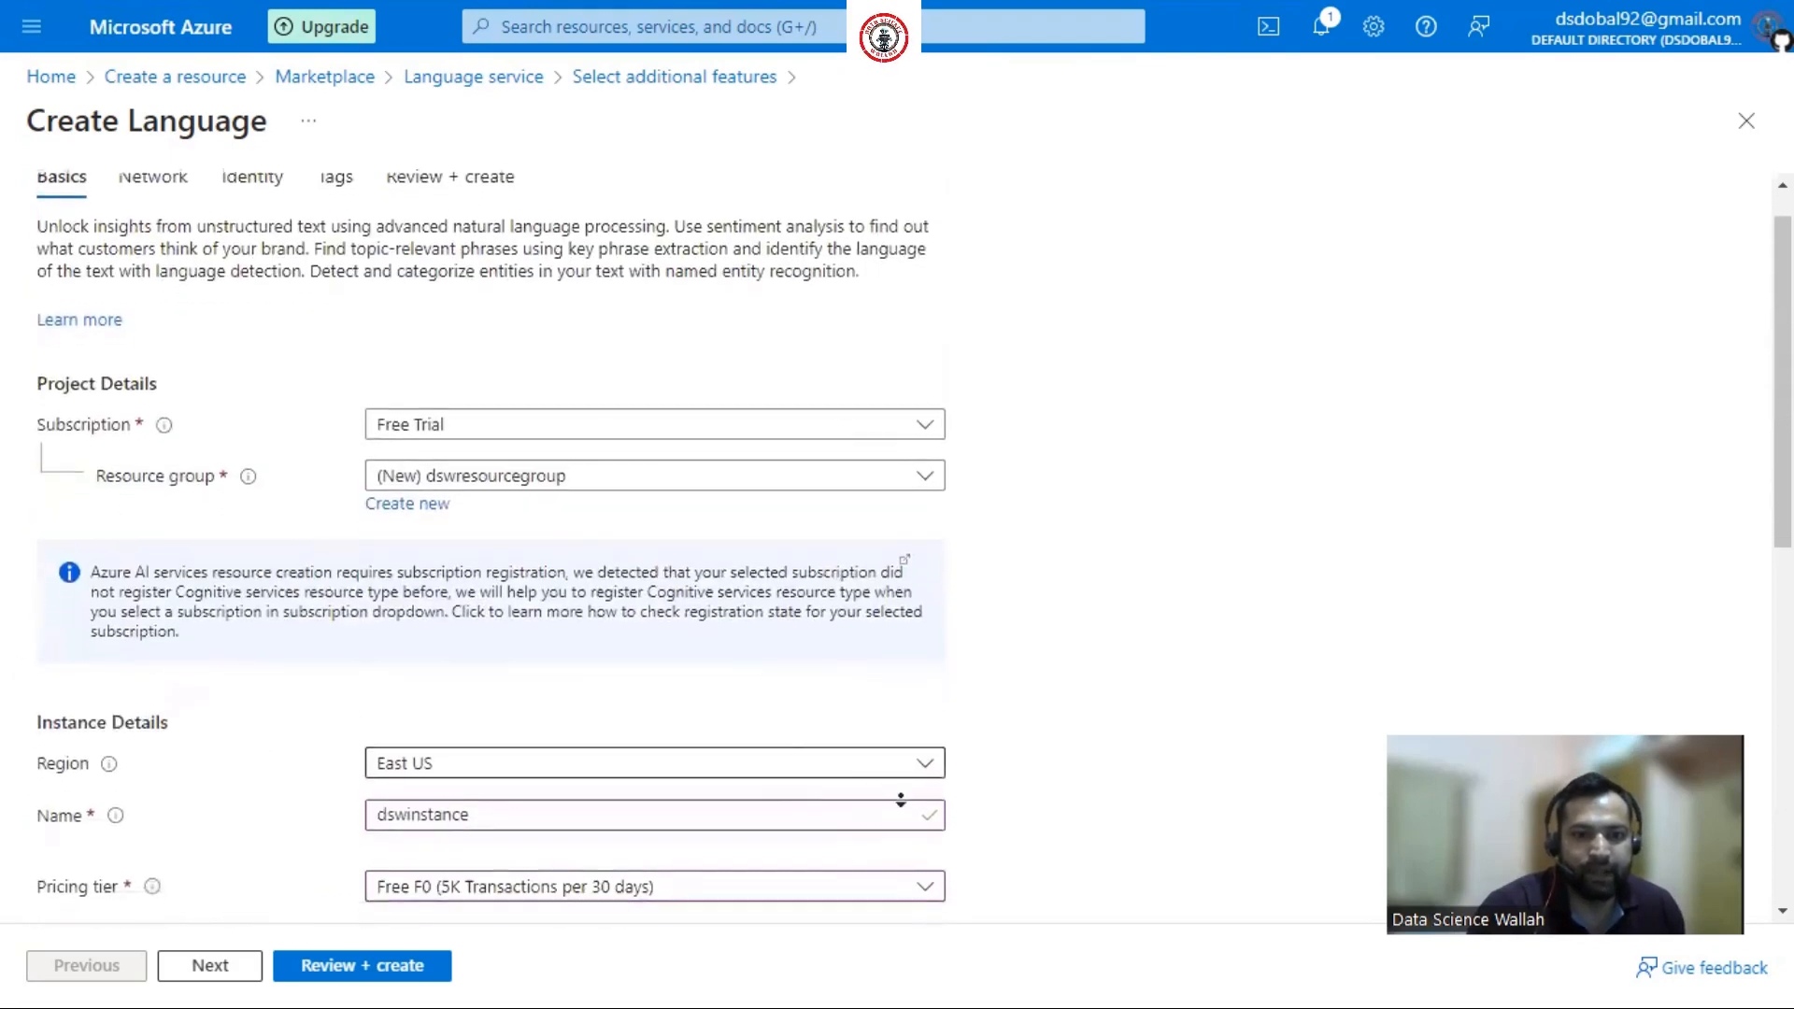
{"action": "scroll", "coordinate": [901, 801], "scroll_direction": "up", "scroll_amount": 1}
{"action": "scroll", "coordinate": [1062, 750], "scroll_direction": "down", "scroll_amount": 7}
{"action": "scroll", "coordinate": [1062, 750], "scroll_direction": "down", "scroll_amount": 2}
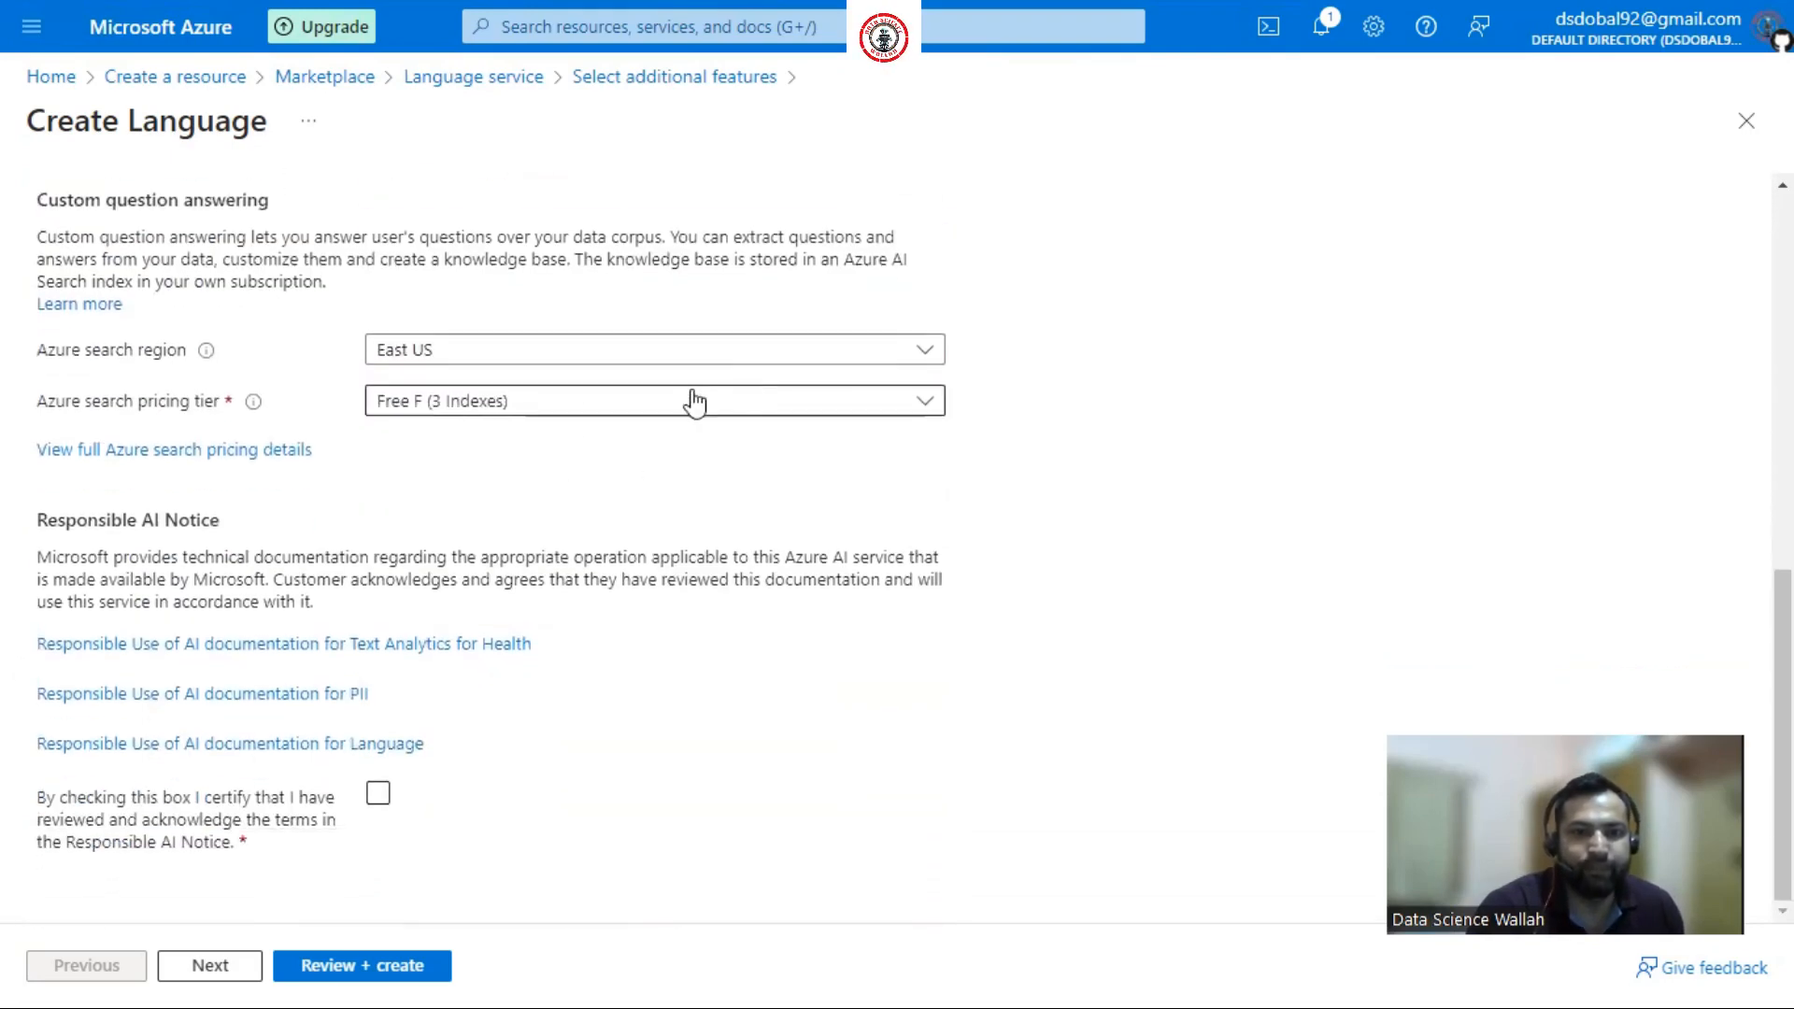
{"action": "scroll", "coordinate": [682, 458], "scroll_direction": "up", "scroll_amount": 3}
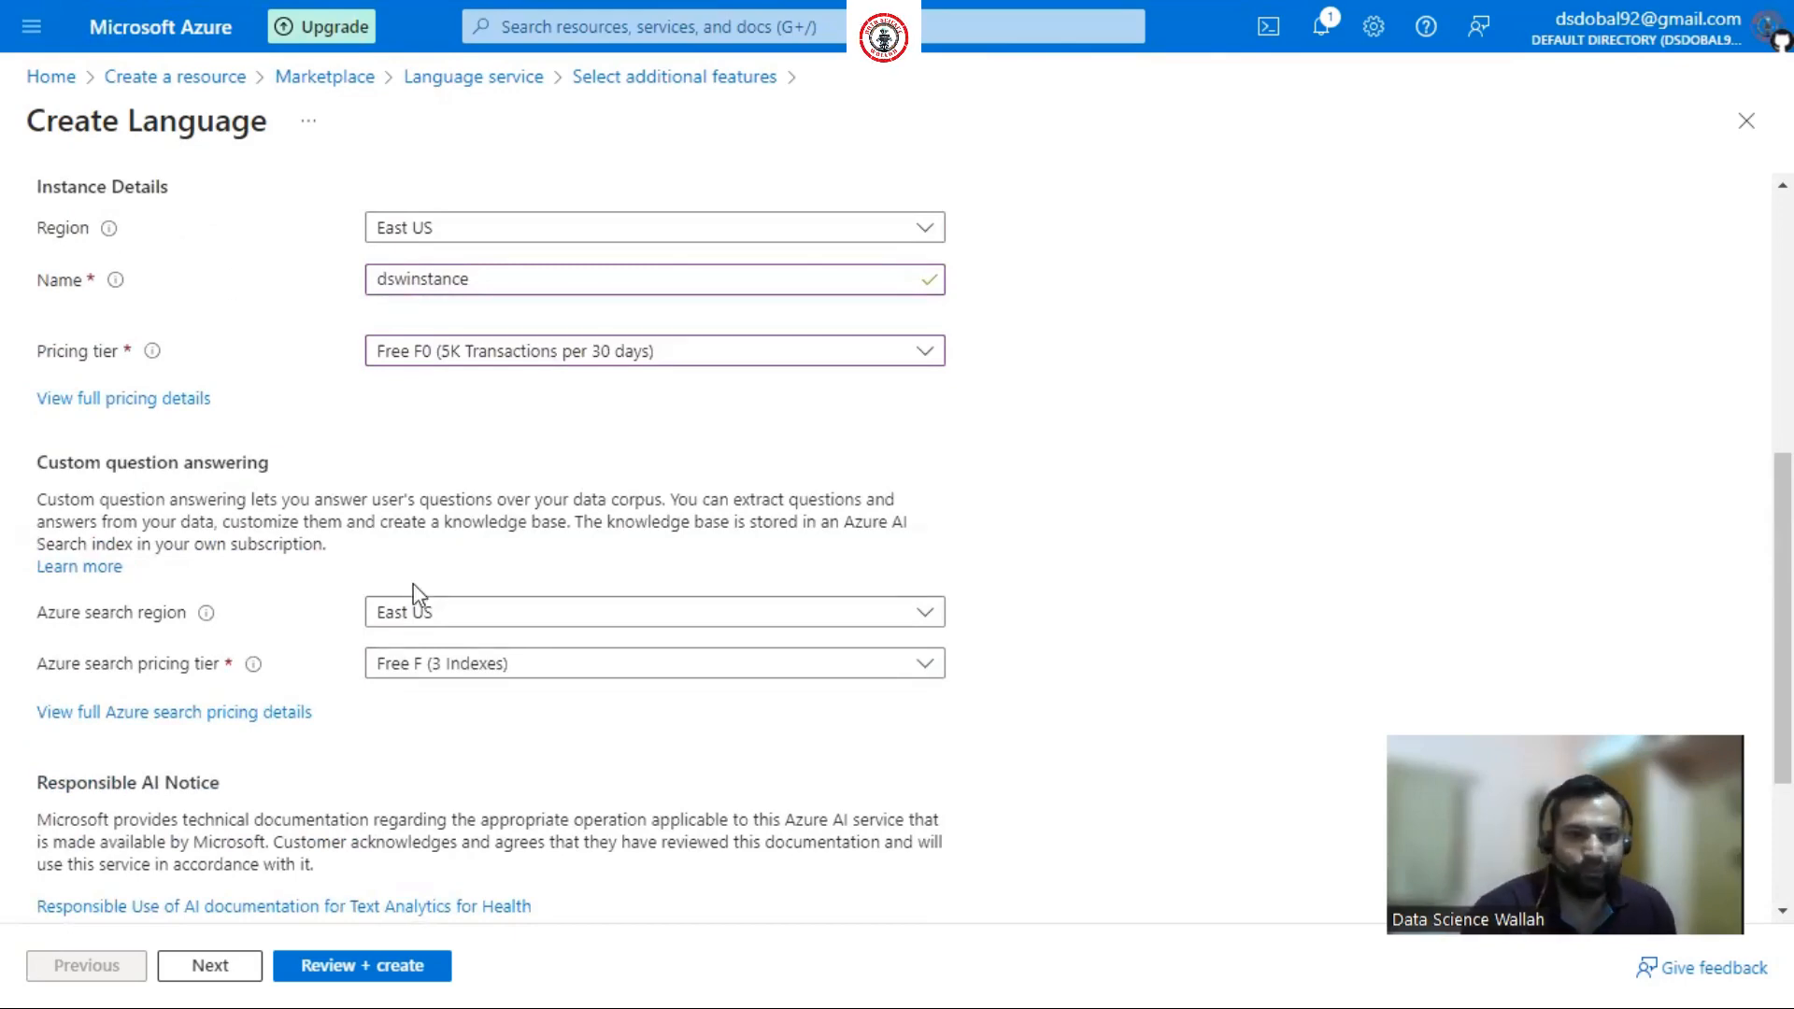
Check which Azure search pricing tiers are offered and close the list without changing the selection
{"action": "scroll", "coordinate": [488, 682], "scroll_direction": "down", "scroll_amount": 2}
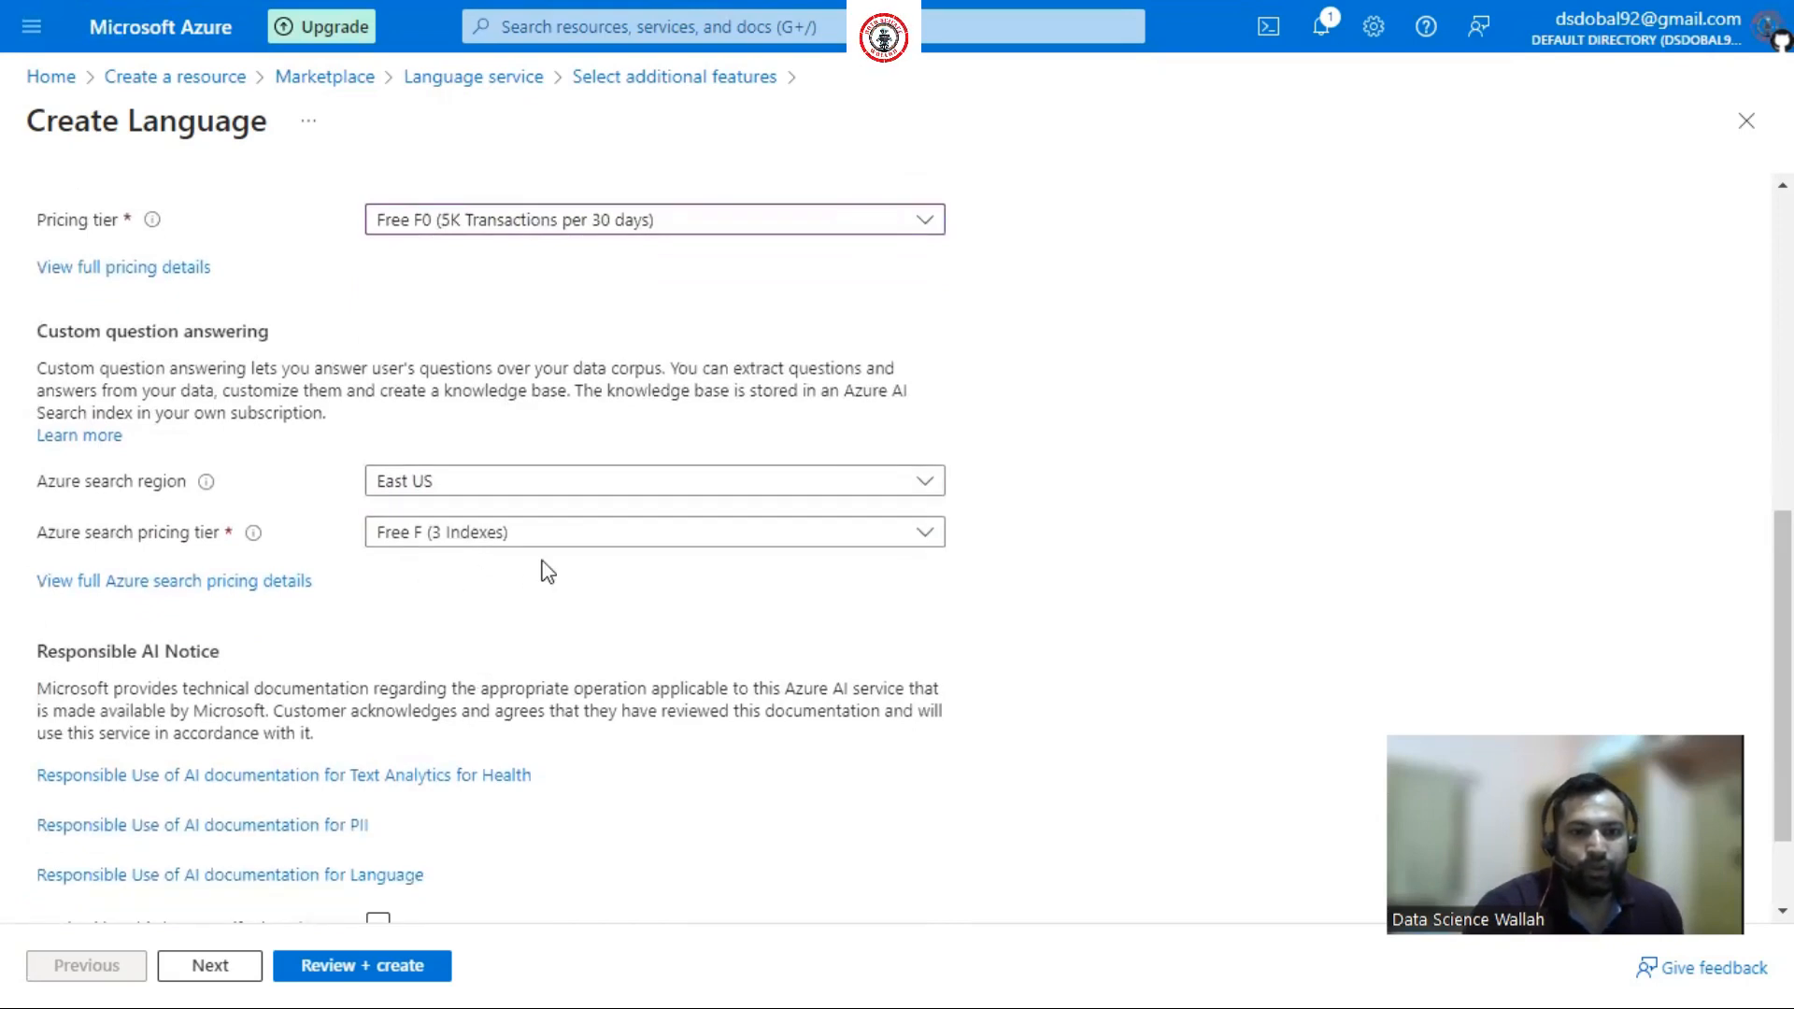
{"action": "left_click", "coordinate": [494, 529]}
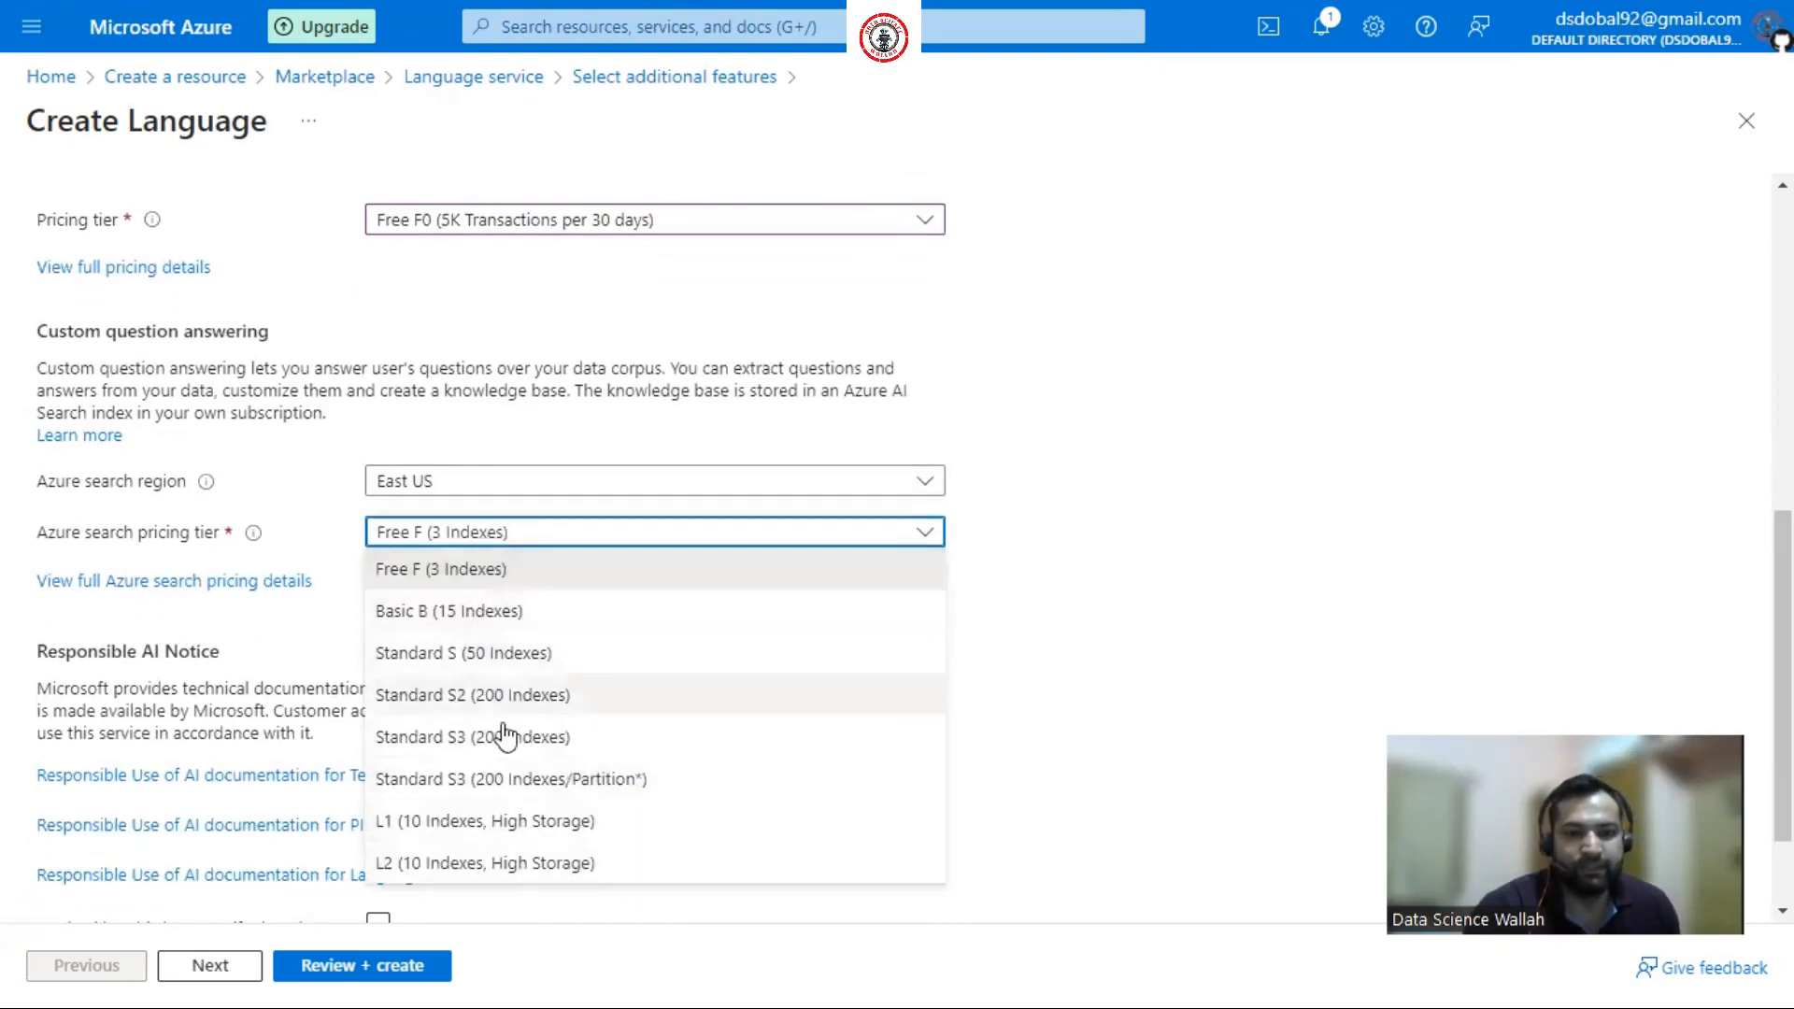
{"action": "left_click", "coordinate": [1087, 540]}
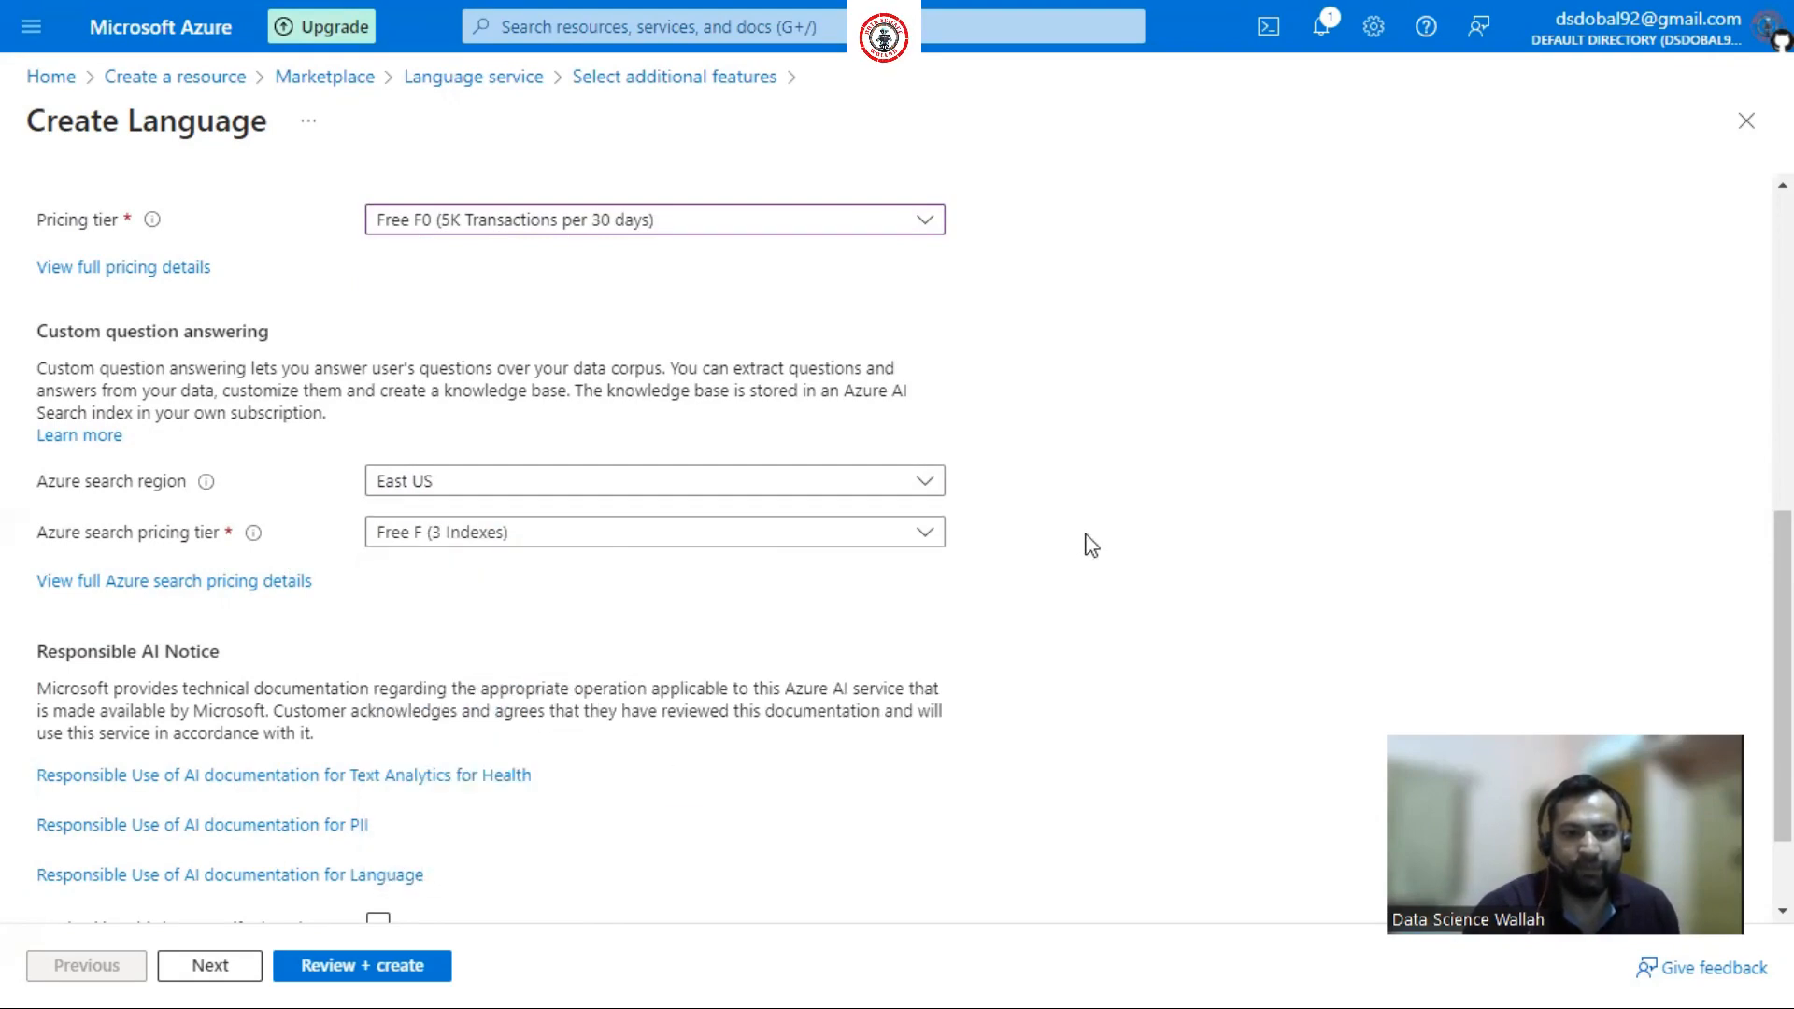
Certify that the terms in the Responsible AI Notice have been reviewed and acknowledged
{"action": "scroll", "coordinate": [544, 611], "scroll_direction": "down", "scroll_amount": 1}
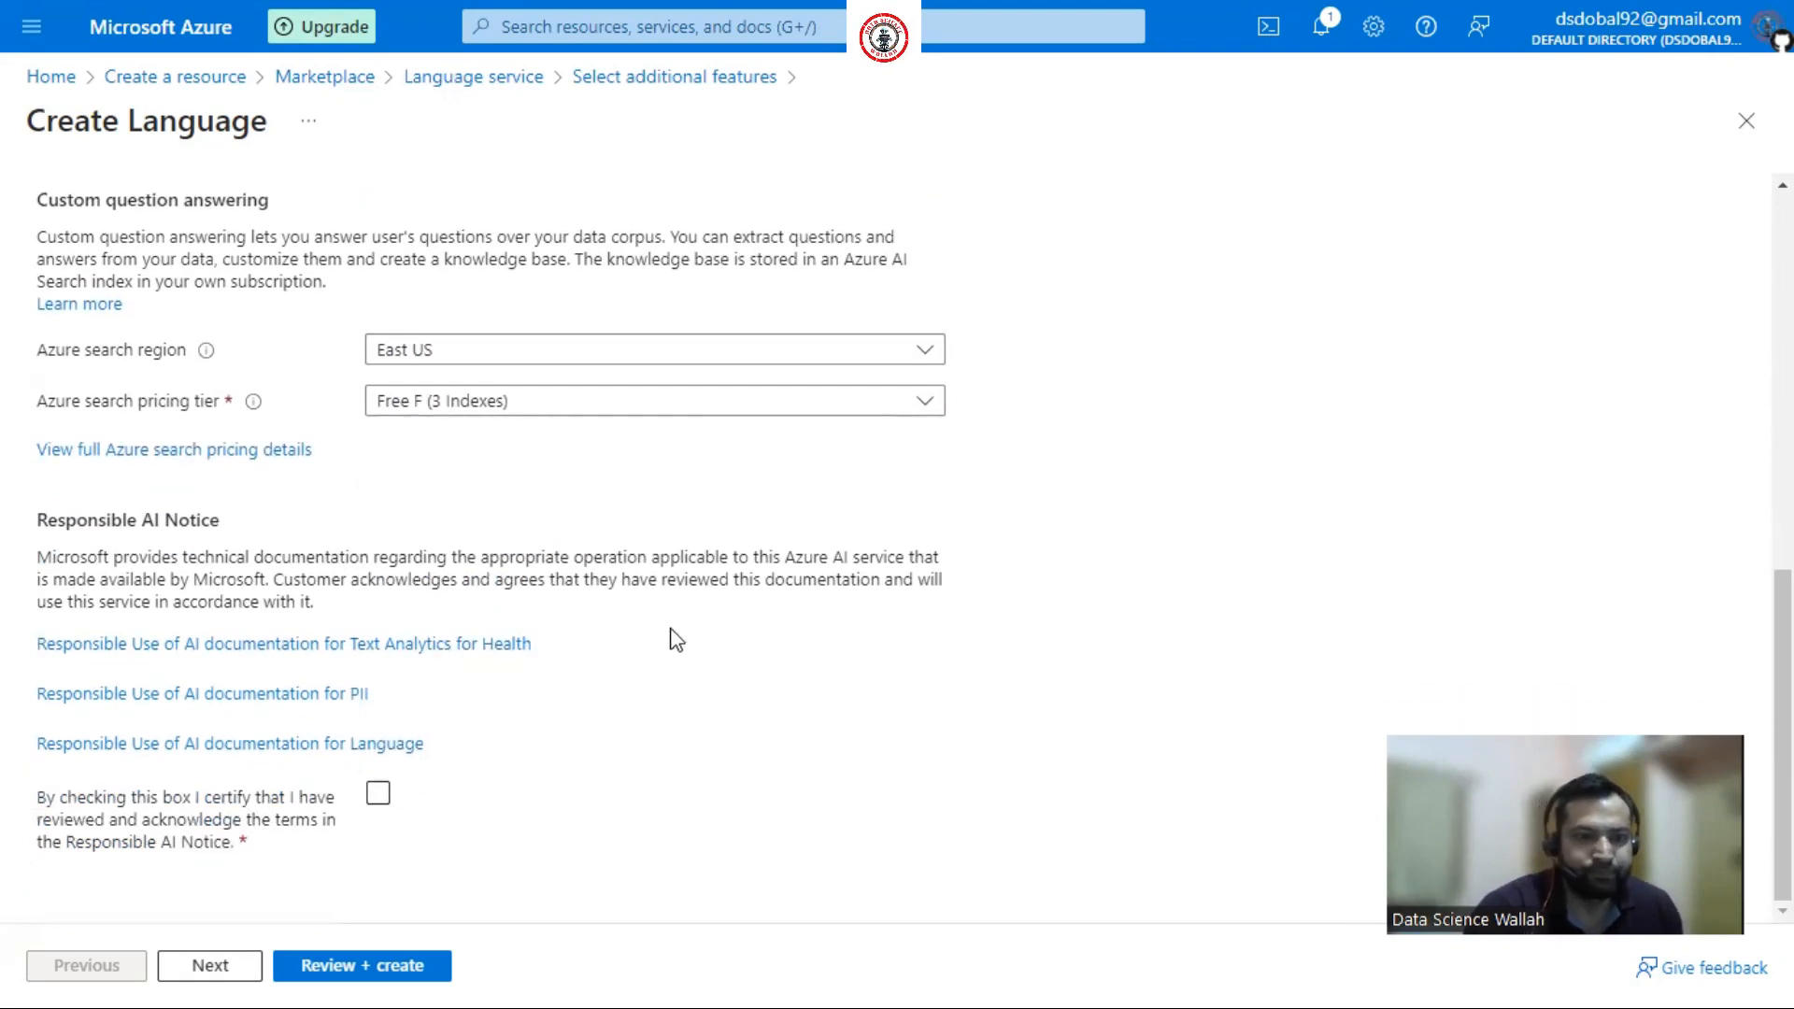
{"action": "left_click", "coordinate": [378, 793]}
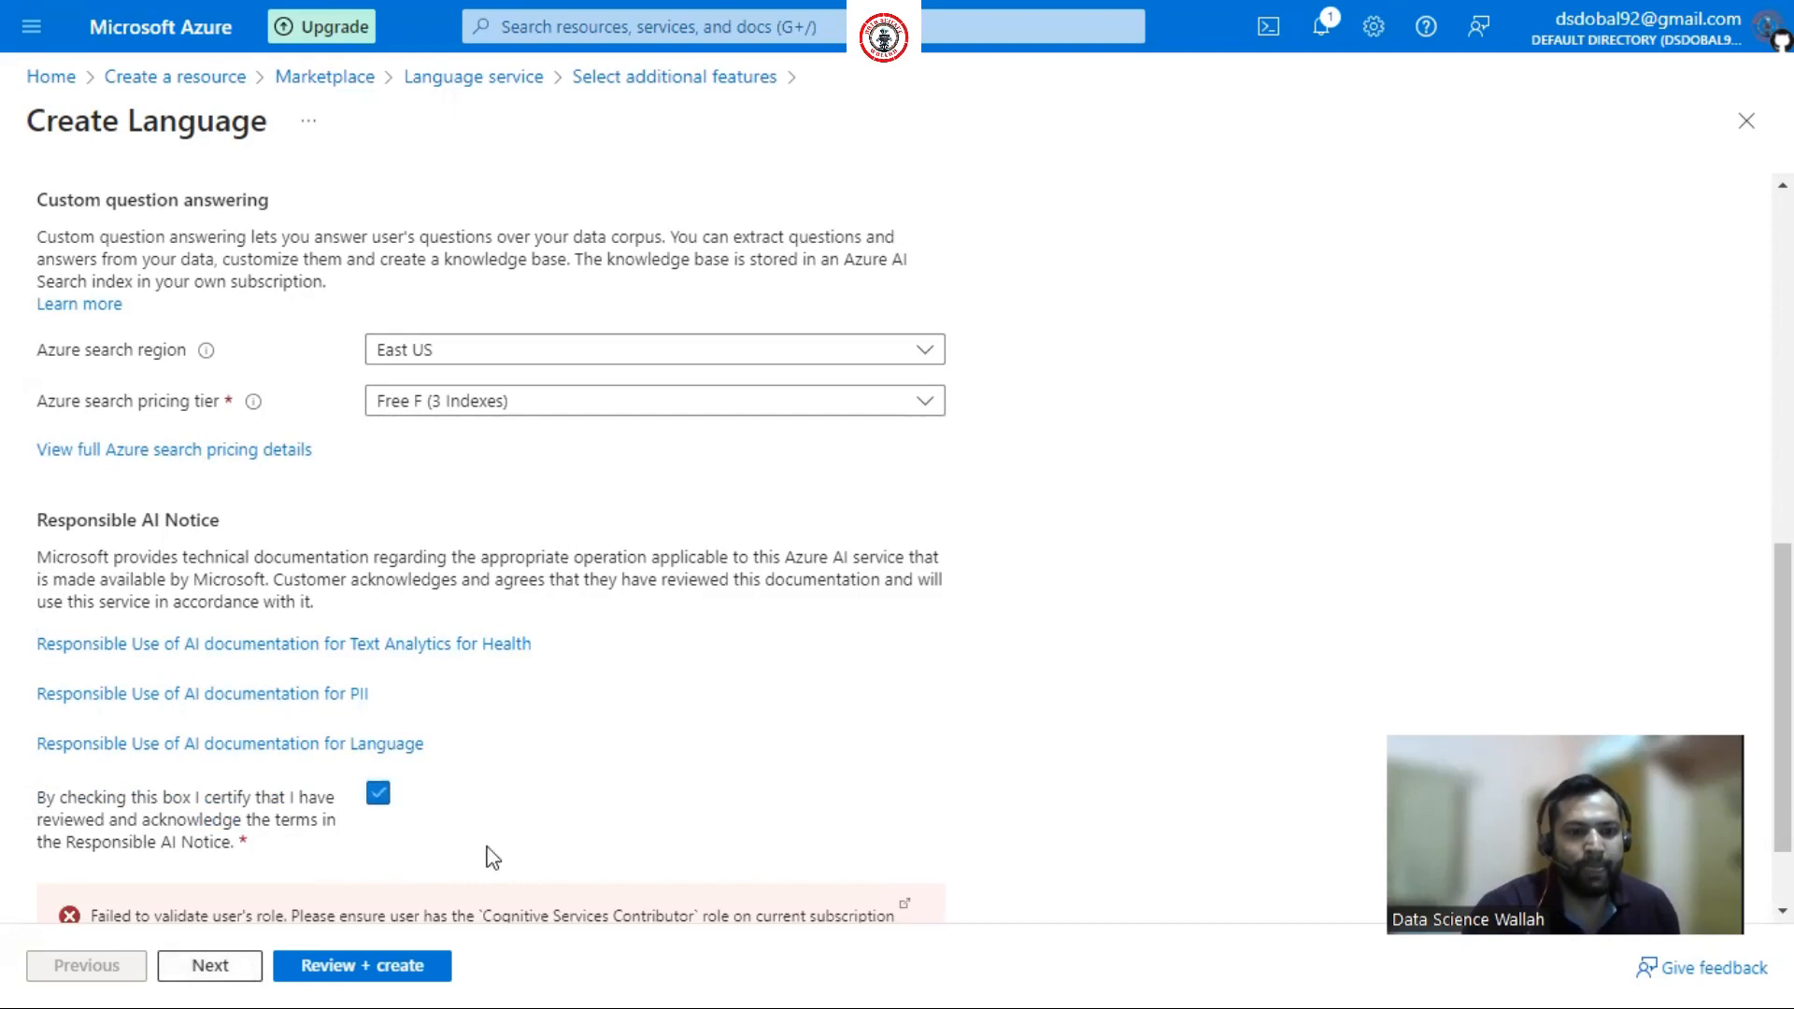
{"action": "scroll", "coordinate": [532, 822], "scroll_direction": "down", "scroll_amount": 1}
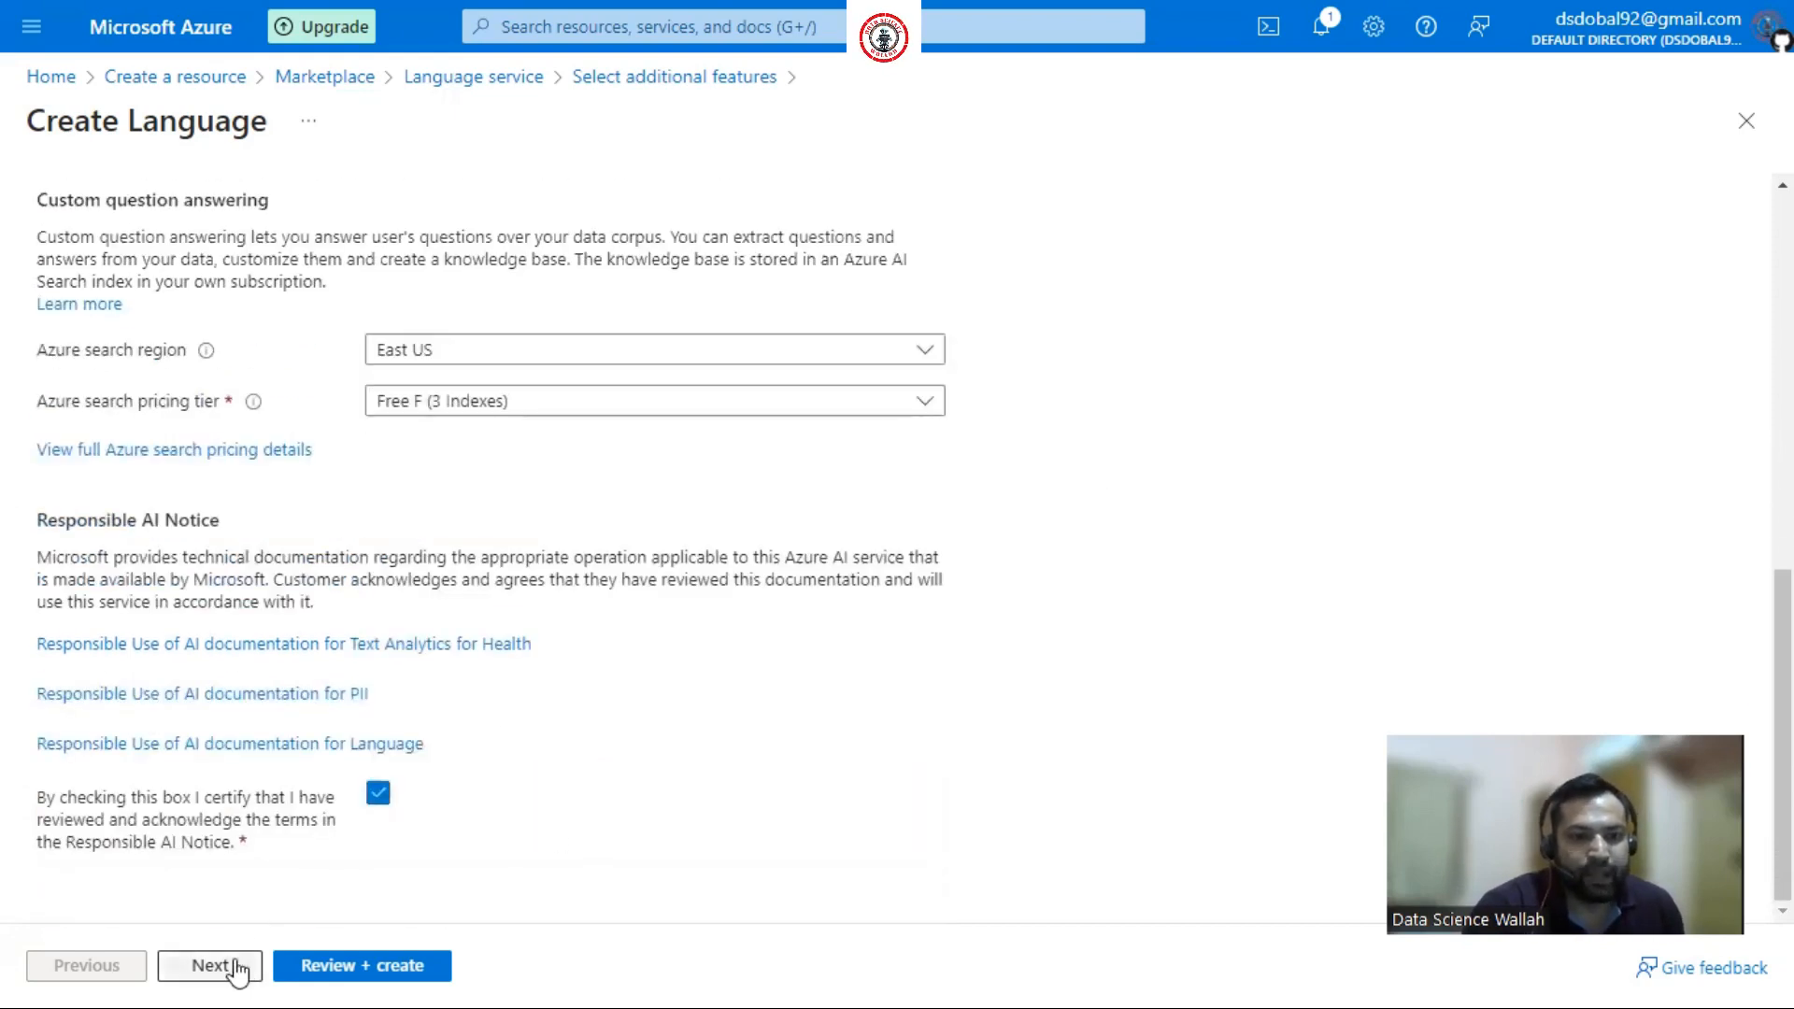
Advance through the network, identity and tags pages to the final review, keeping their default settings
{"action": "left_click", "coordinate": [234, 967]}
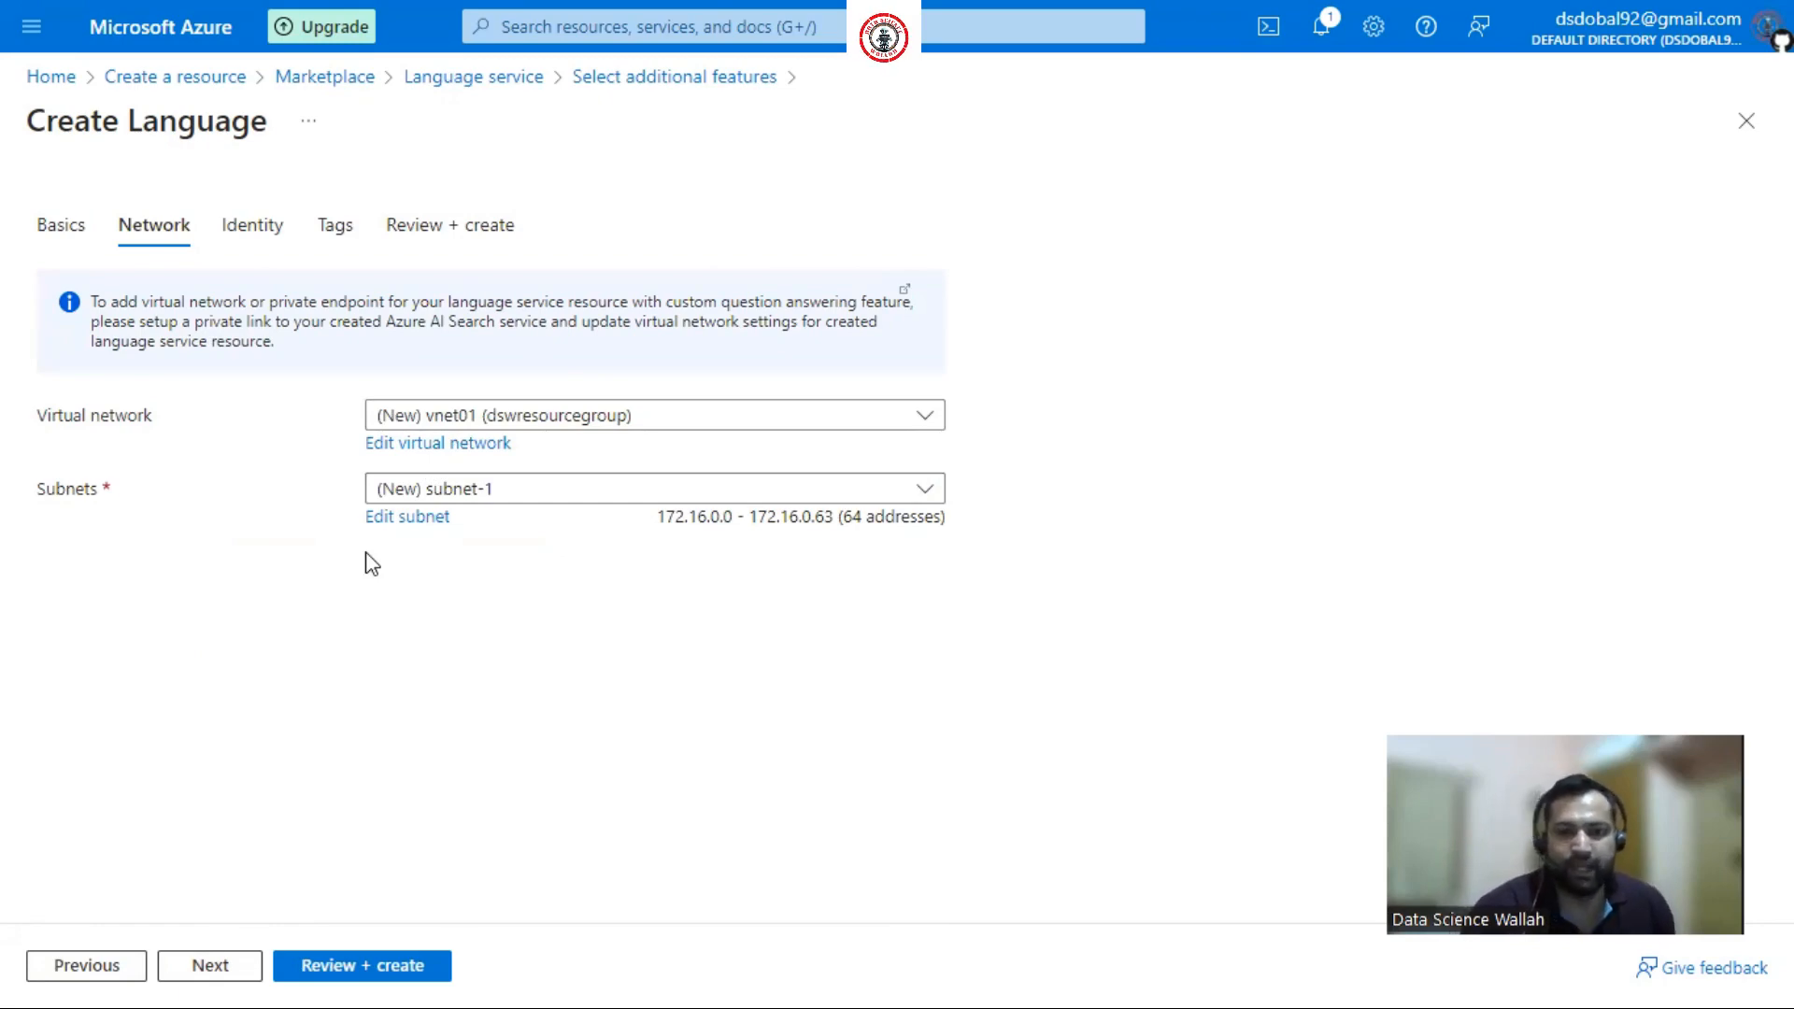
{"action": "left_click", "coordinate": [229, 969]}
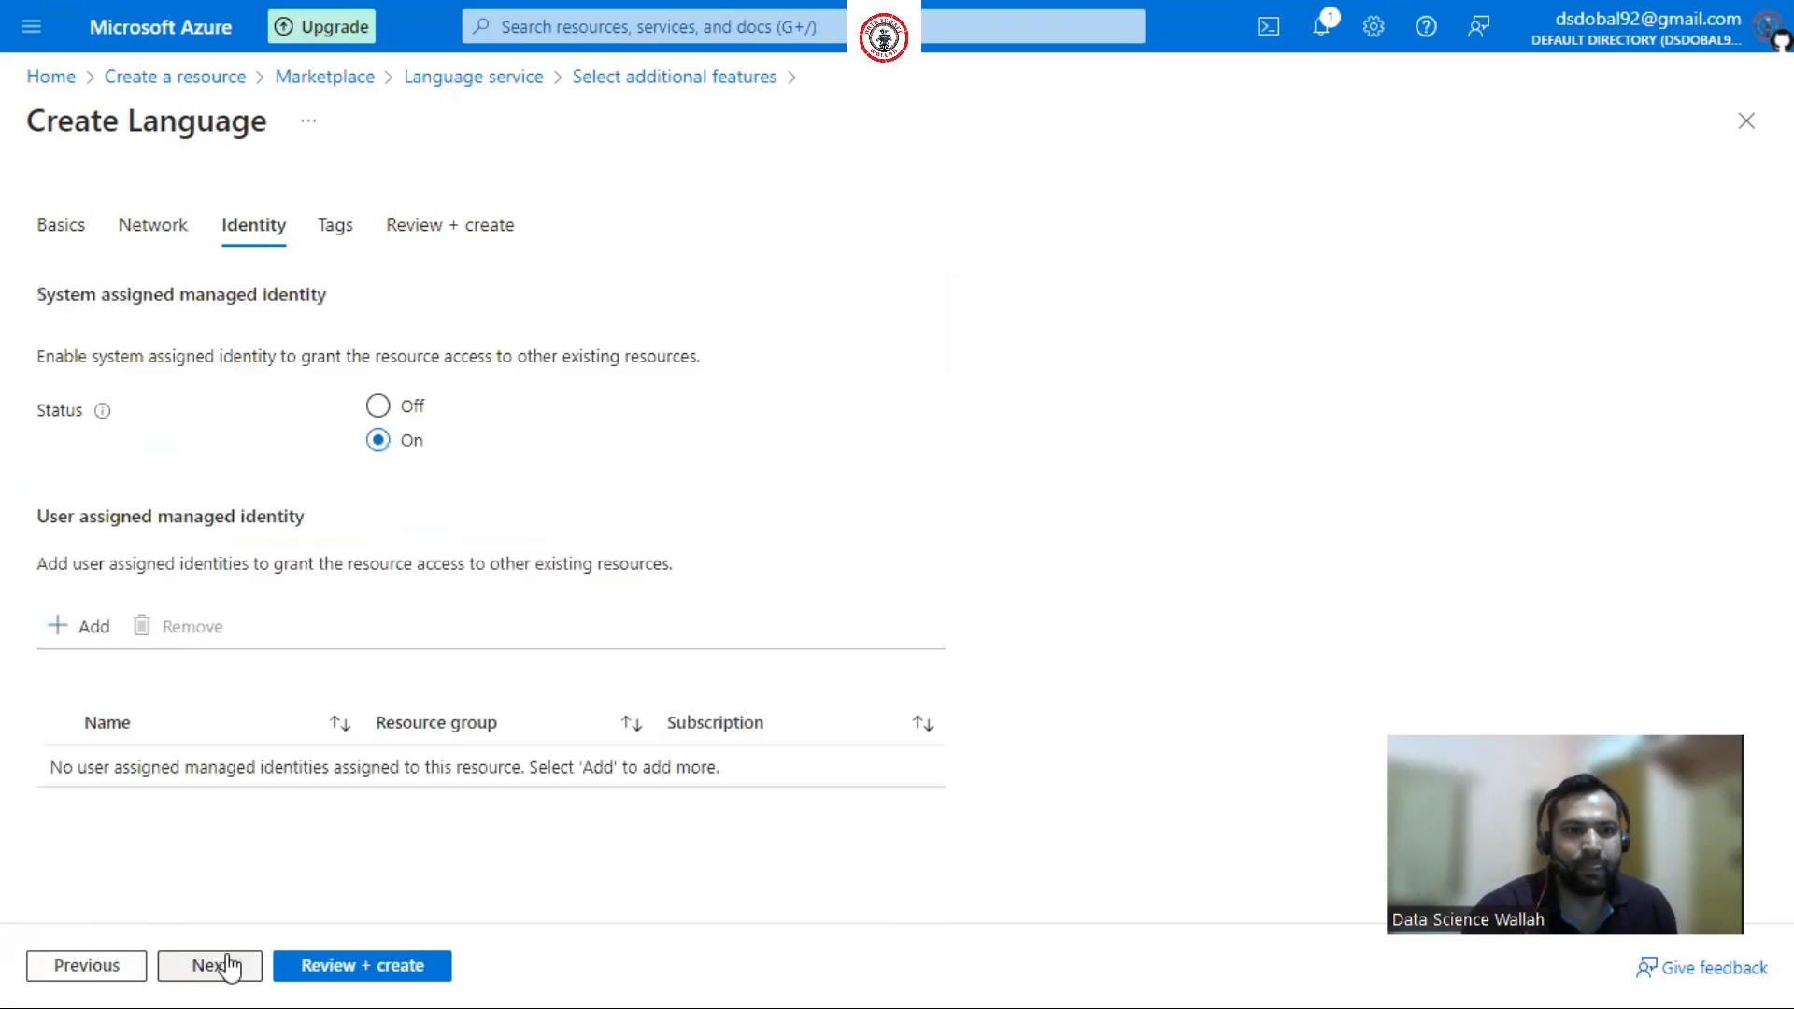
{"action": "left_click", "coordinate": [230, 967]}
{"action": "left_click", "coordinate": [230, 967]}
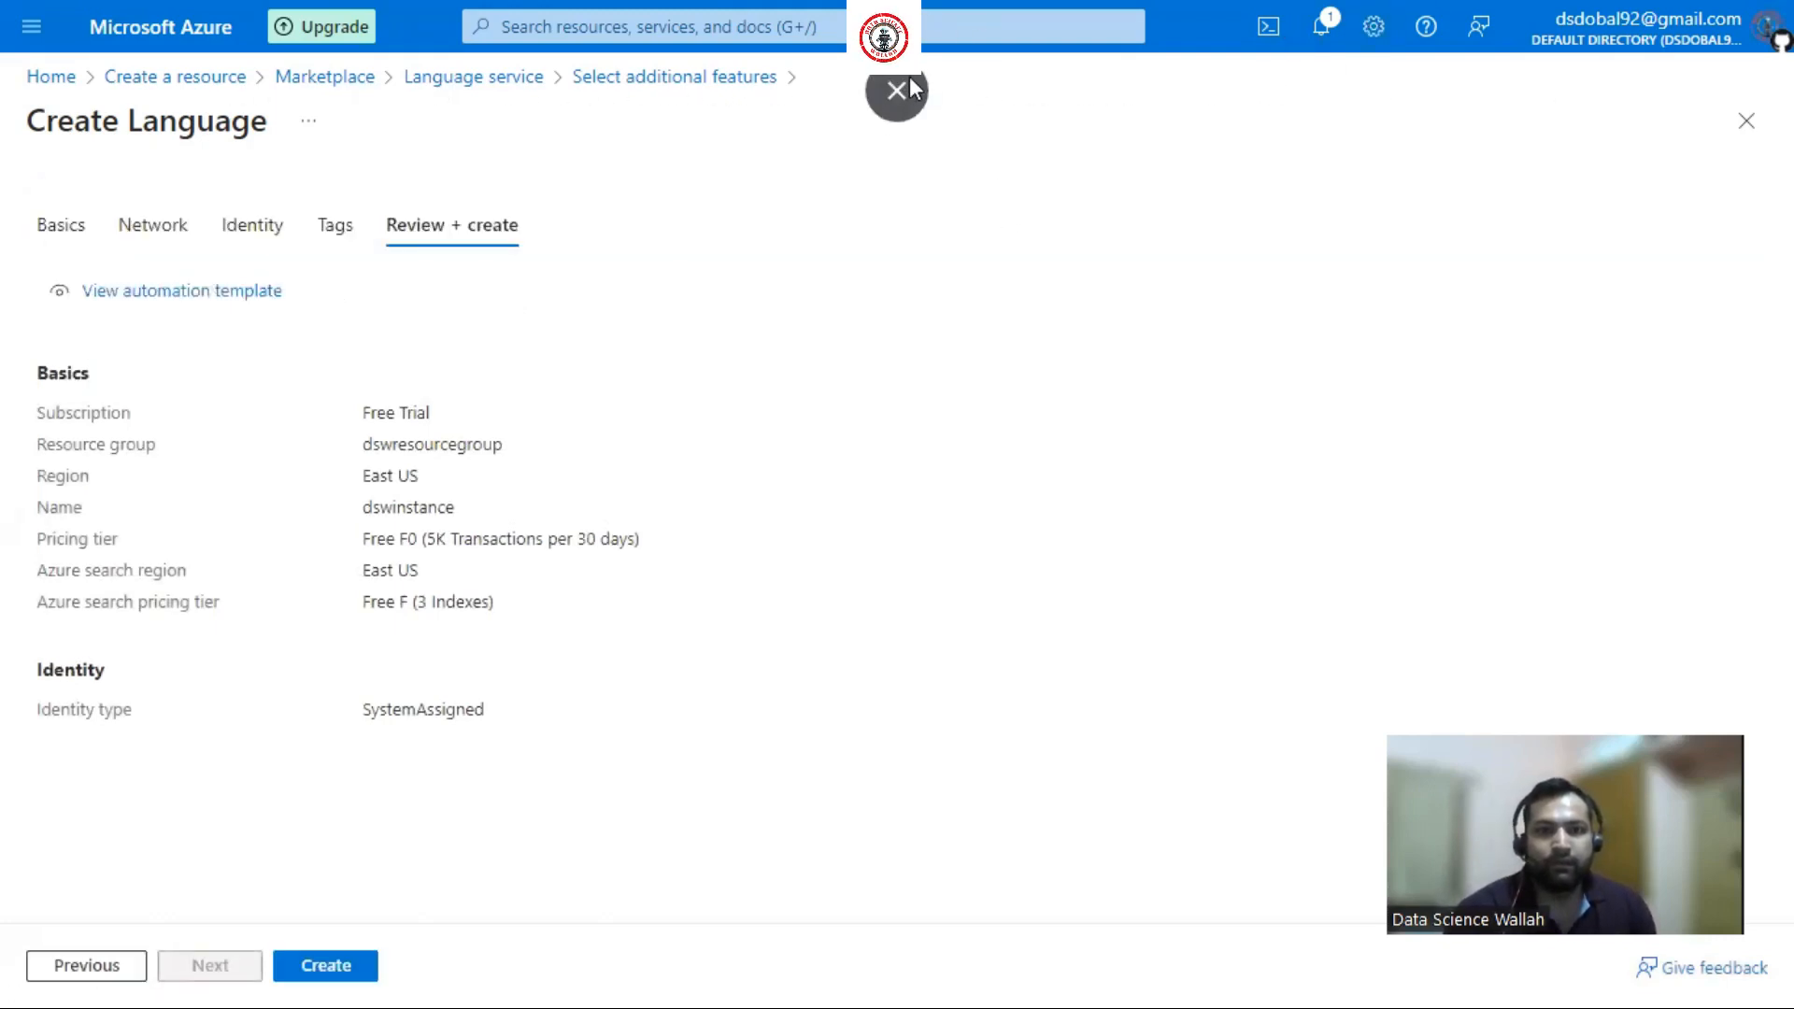
Exit full screen, start creating the Language resource, and return to its page after a glance at the Upgrade page
{"action": "left_click", "coordinate": [910, 84]}
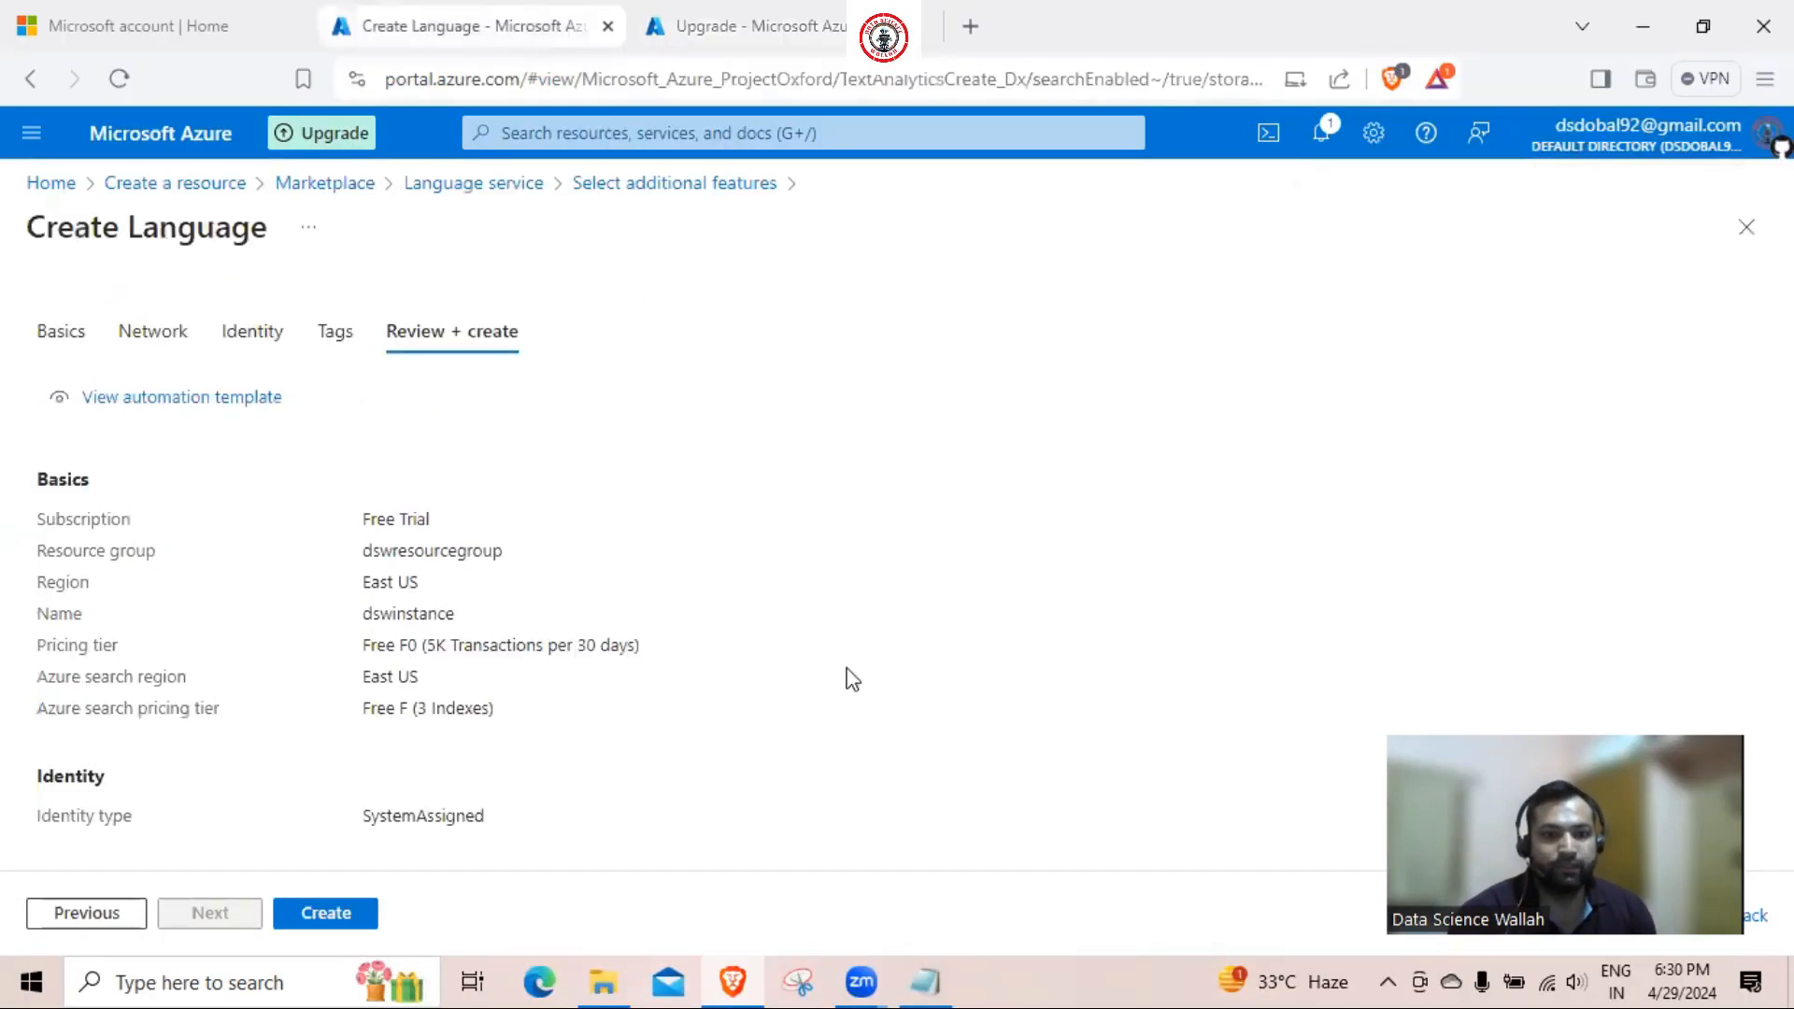
{"action": "left_click", "coordinate": [343, 915]}
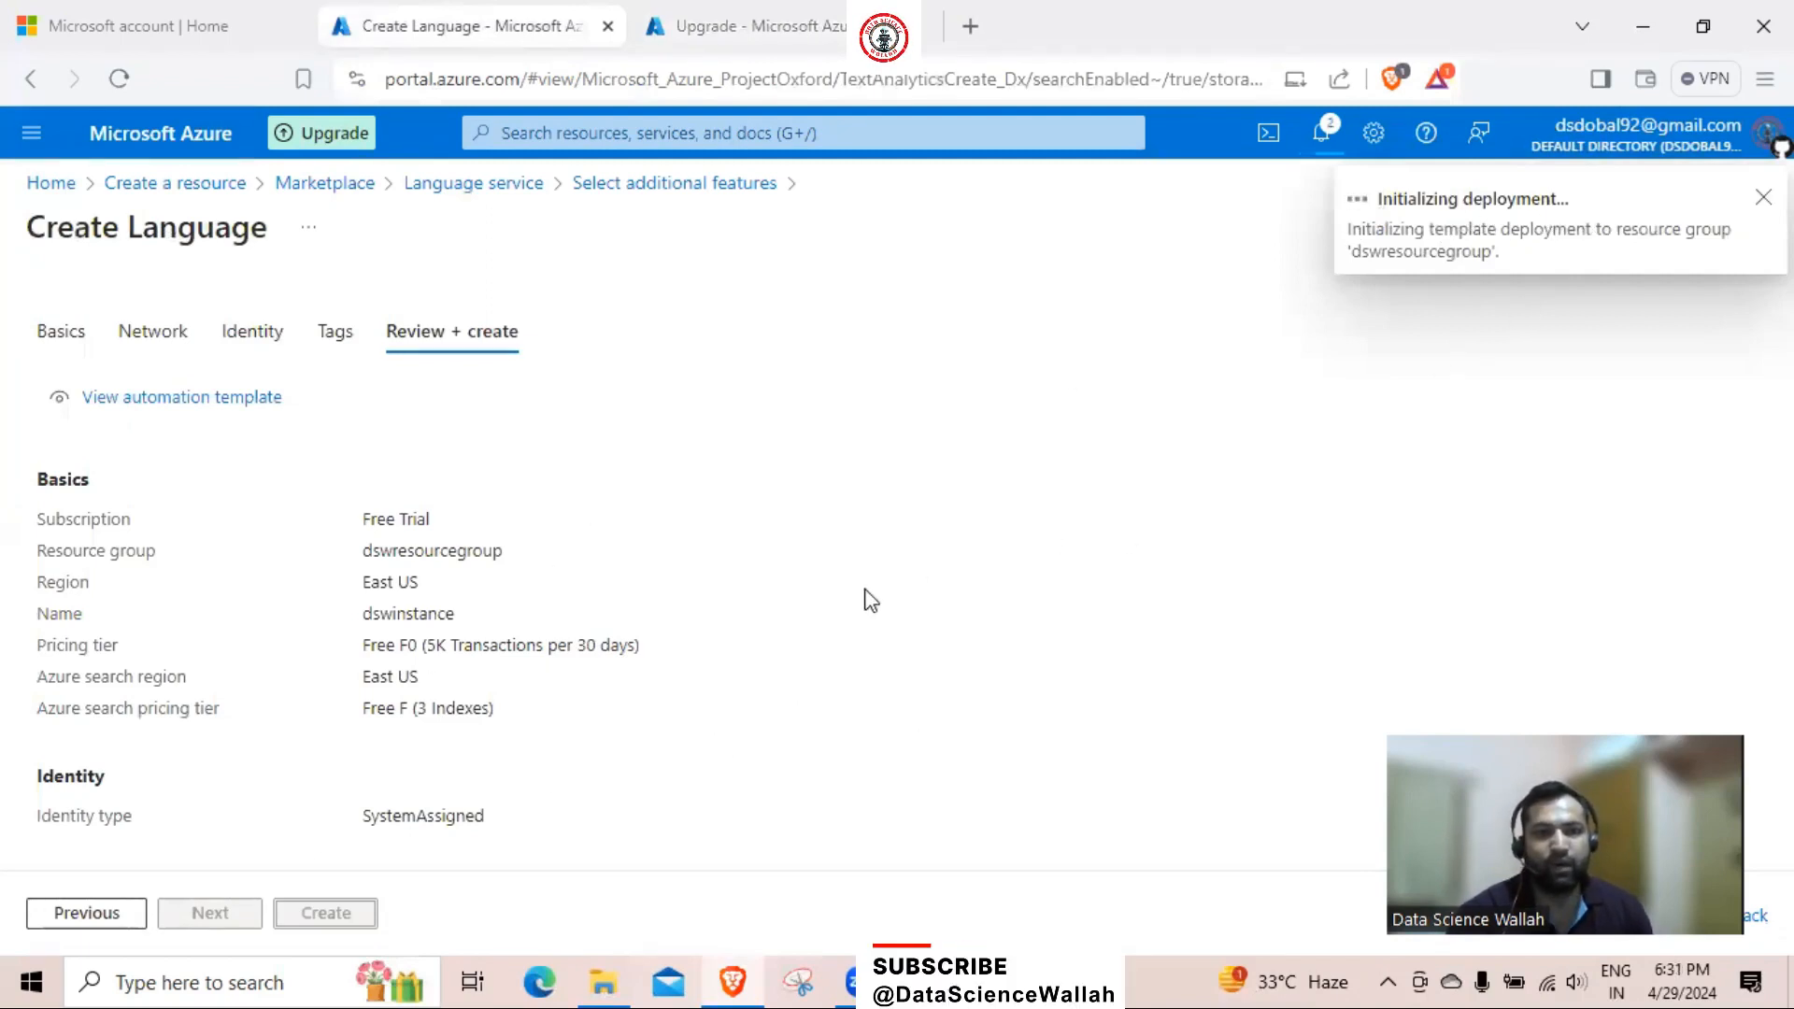
{"action": "left_click", "coordinate": [820, 16]}
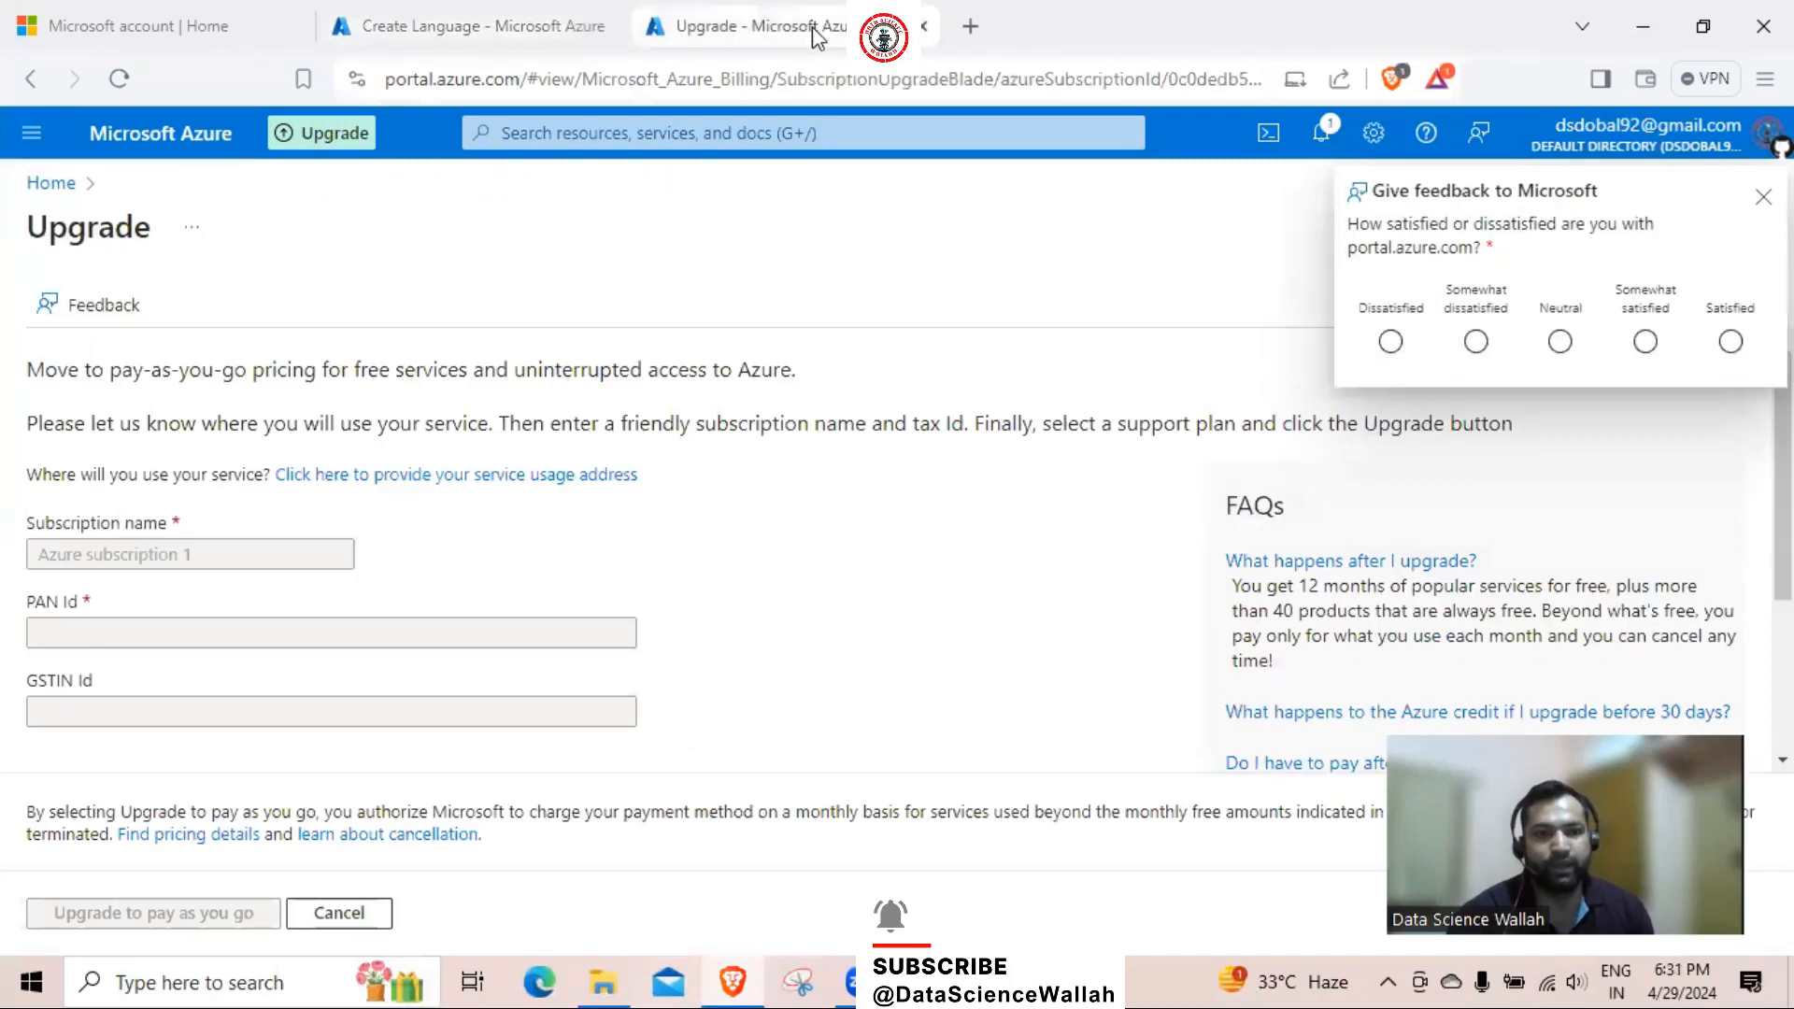
{"action": "left_click", "coordinate": [468, 26]}
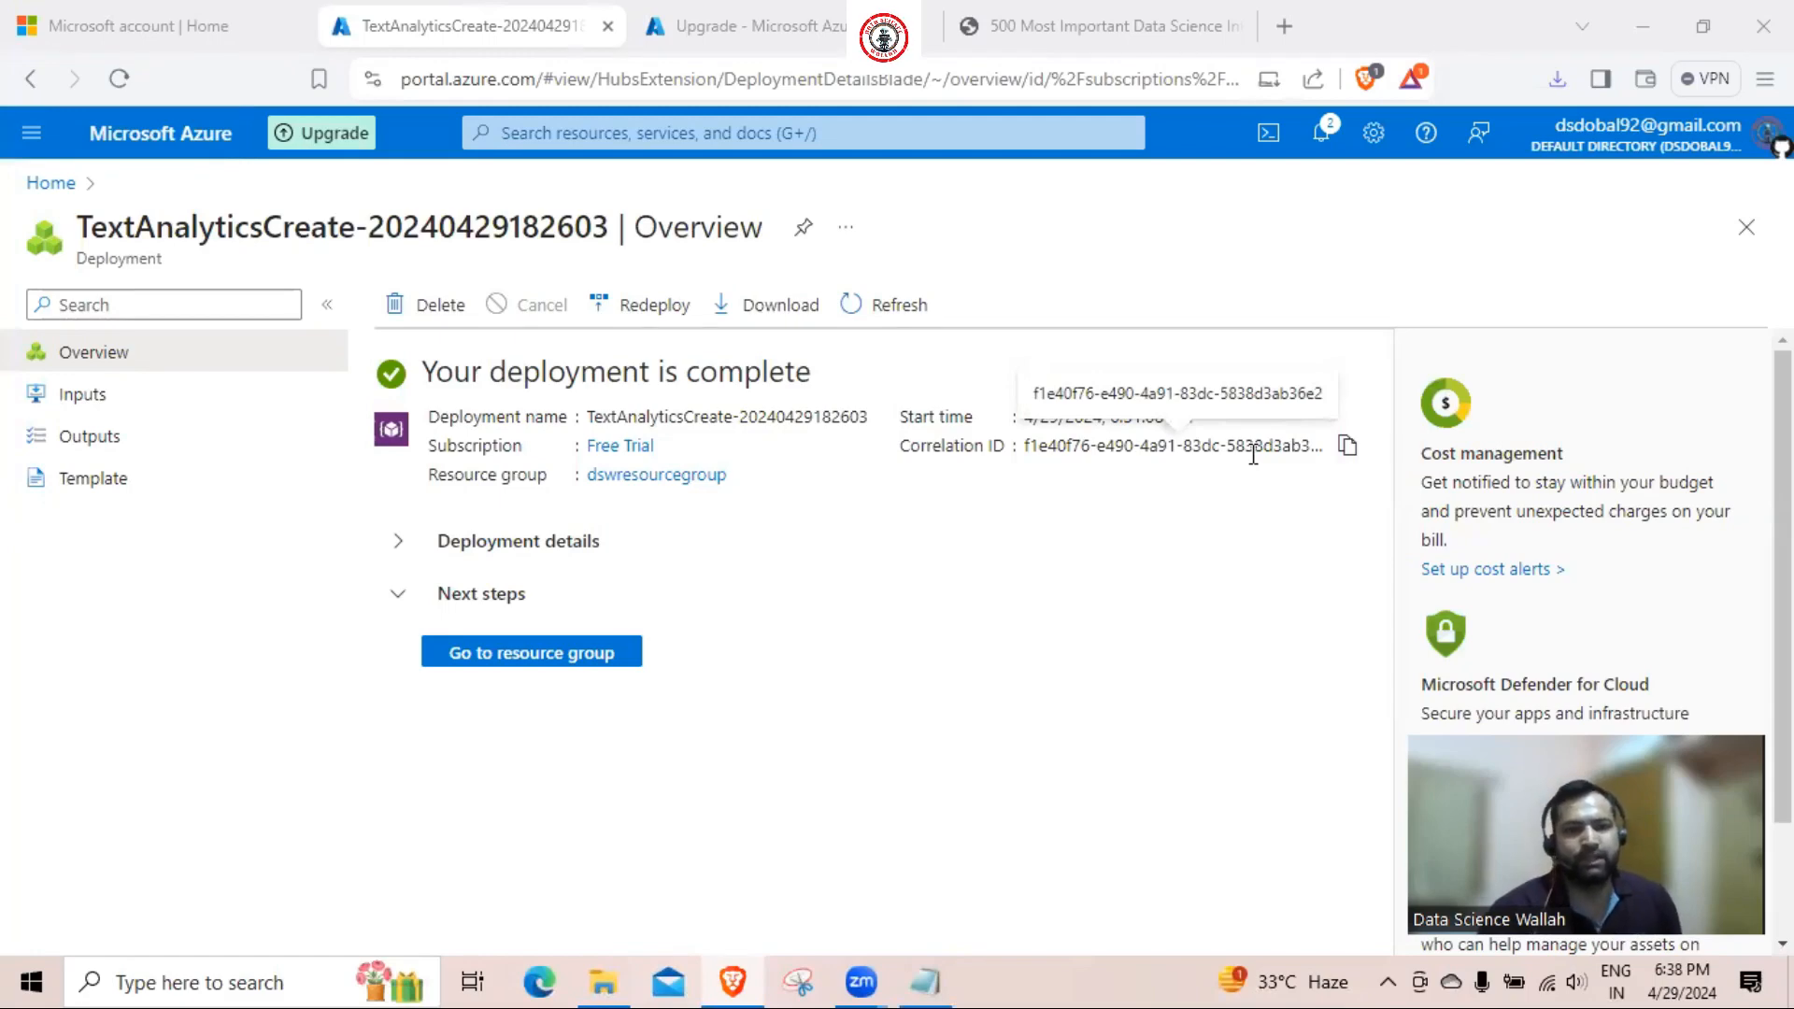
Expand the deployment details of the Language deployment and go to its resource group
{"action": "left_click", "coordinate": [399, 556]}
{"action": "scroll", "coordinate": [816, 516], "scroll_direction": "down", "scroll_amount": 1}
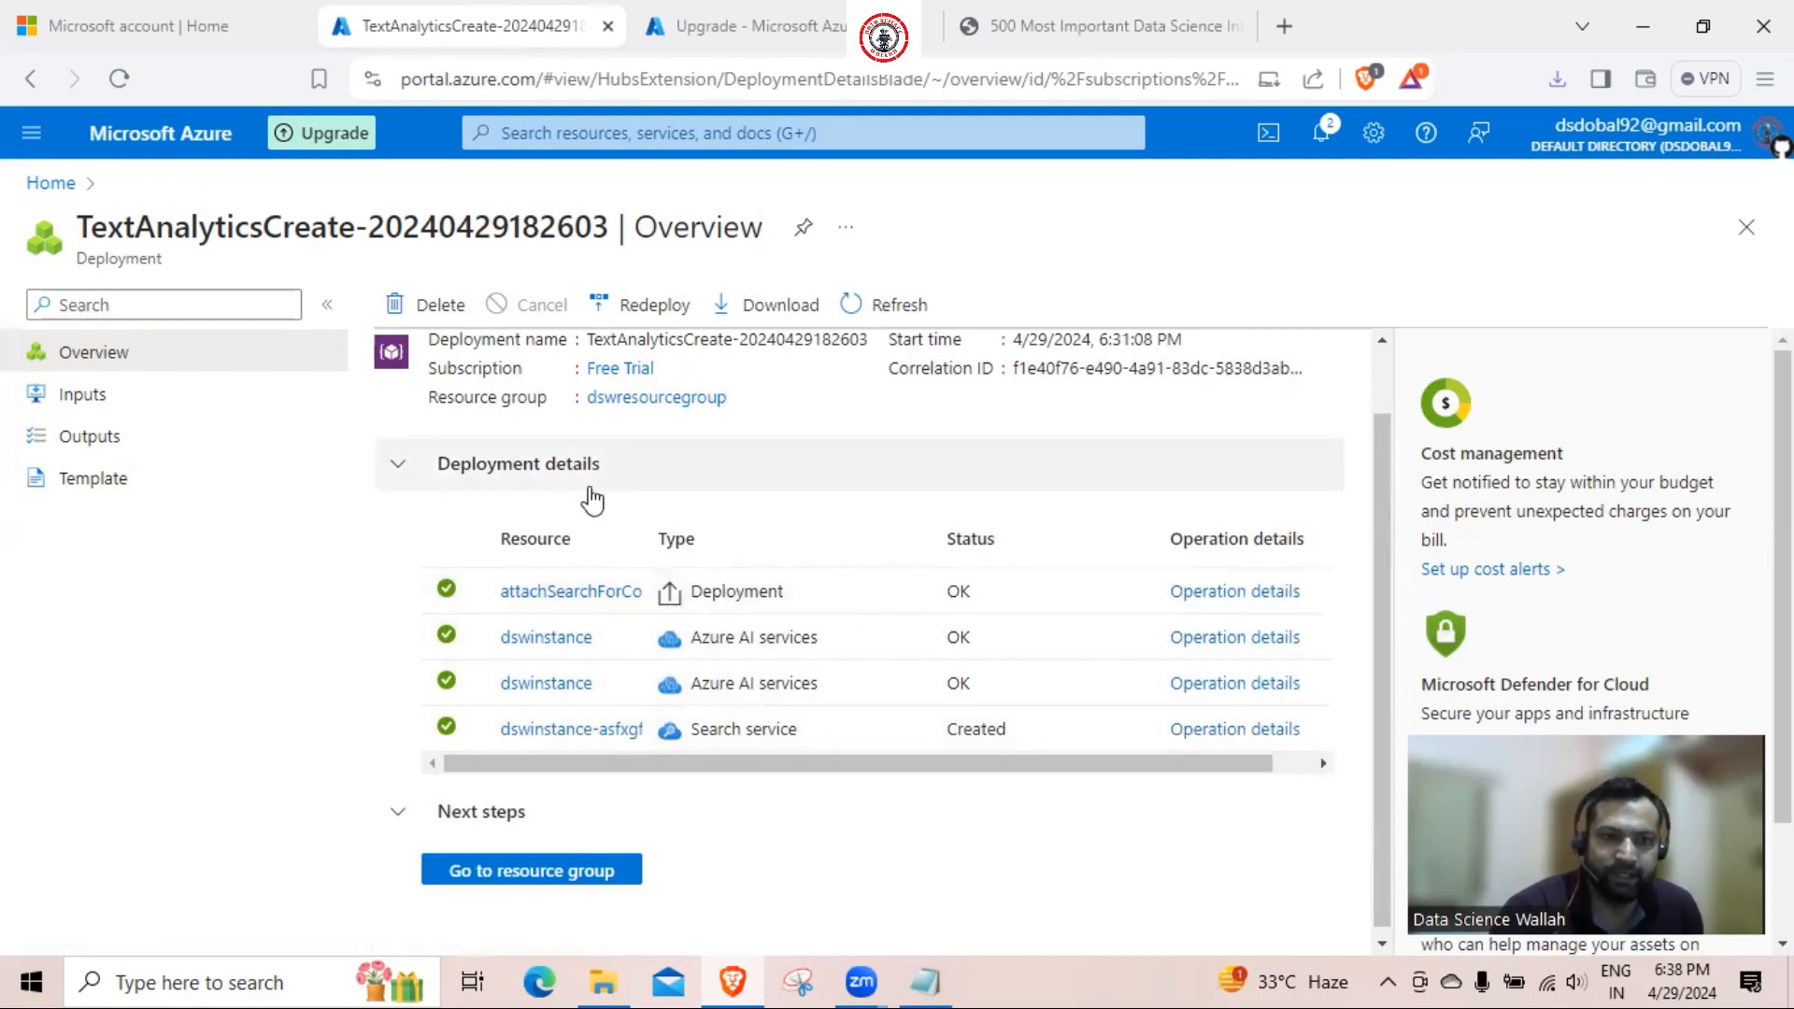
{"action": "left_click", "coordinate": [532, 870]}
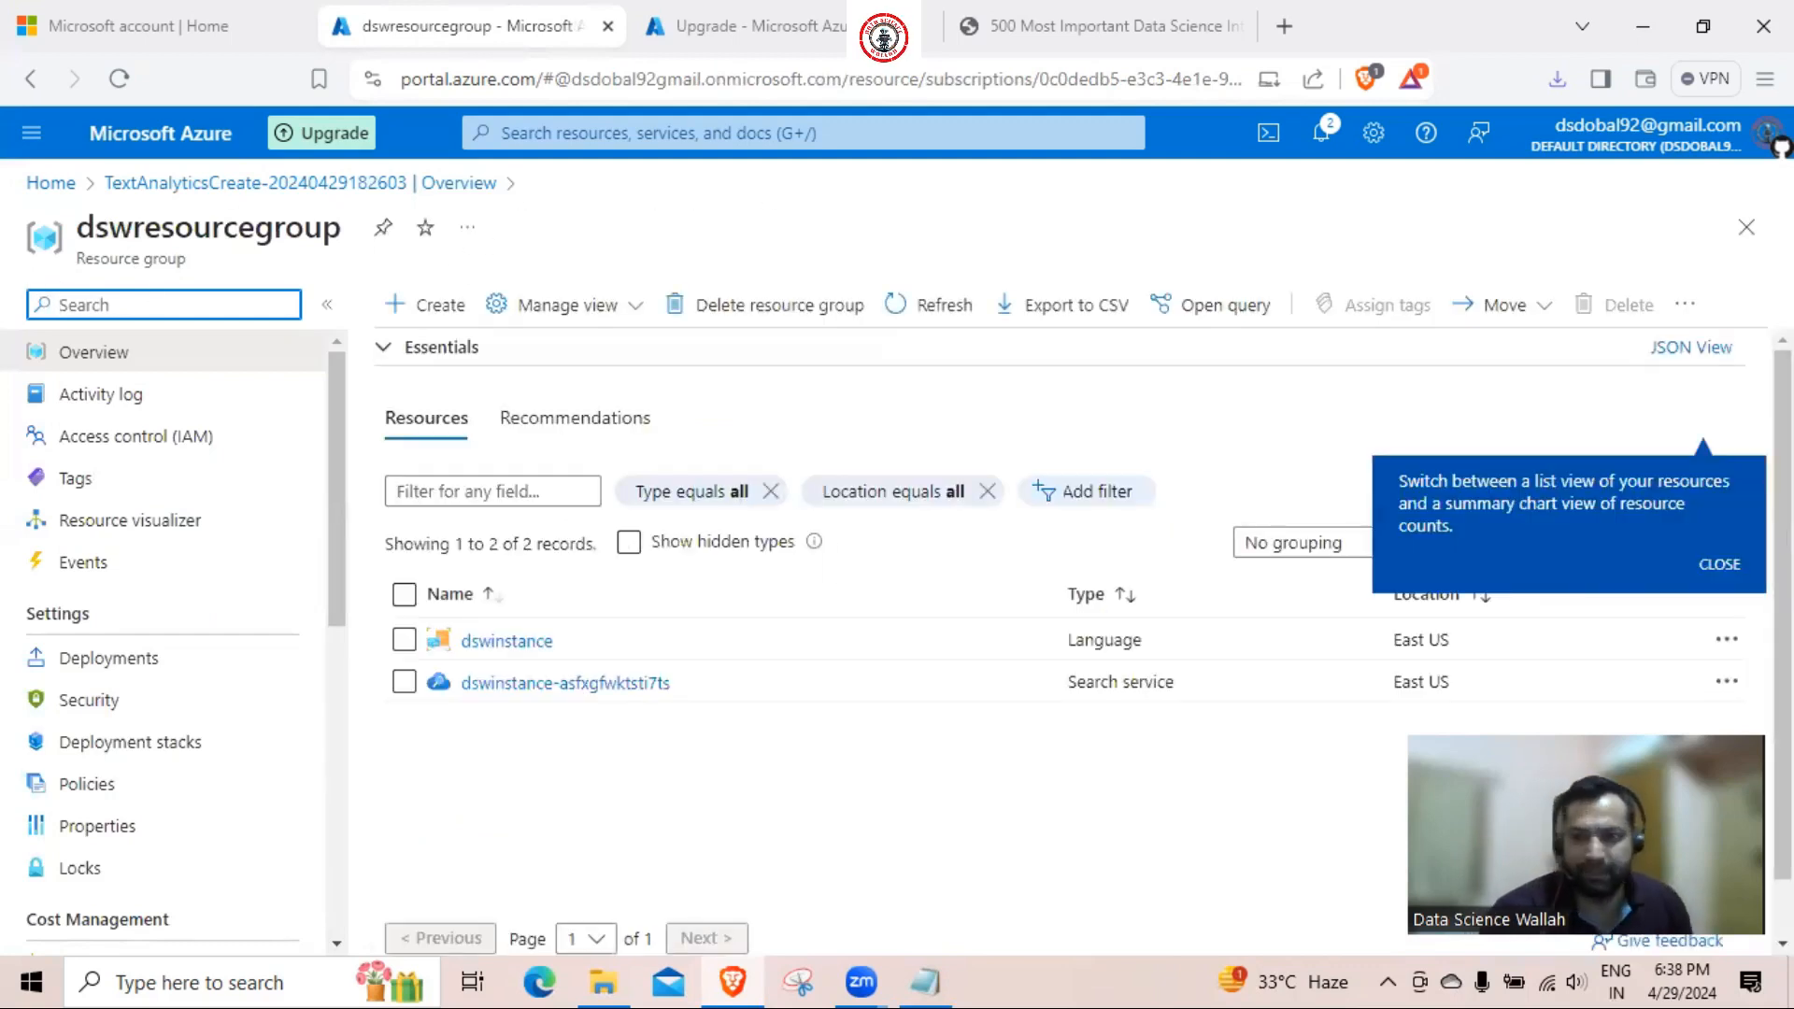
Dismiss the list view tip and examine the types of the resources in dswresourcegroup
{"action": "left_click", "coordinate": [1722, 564]}
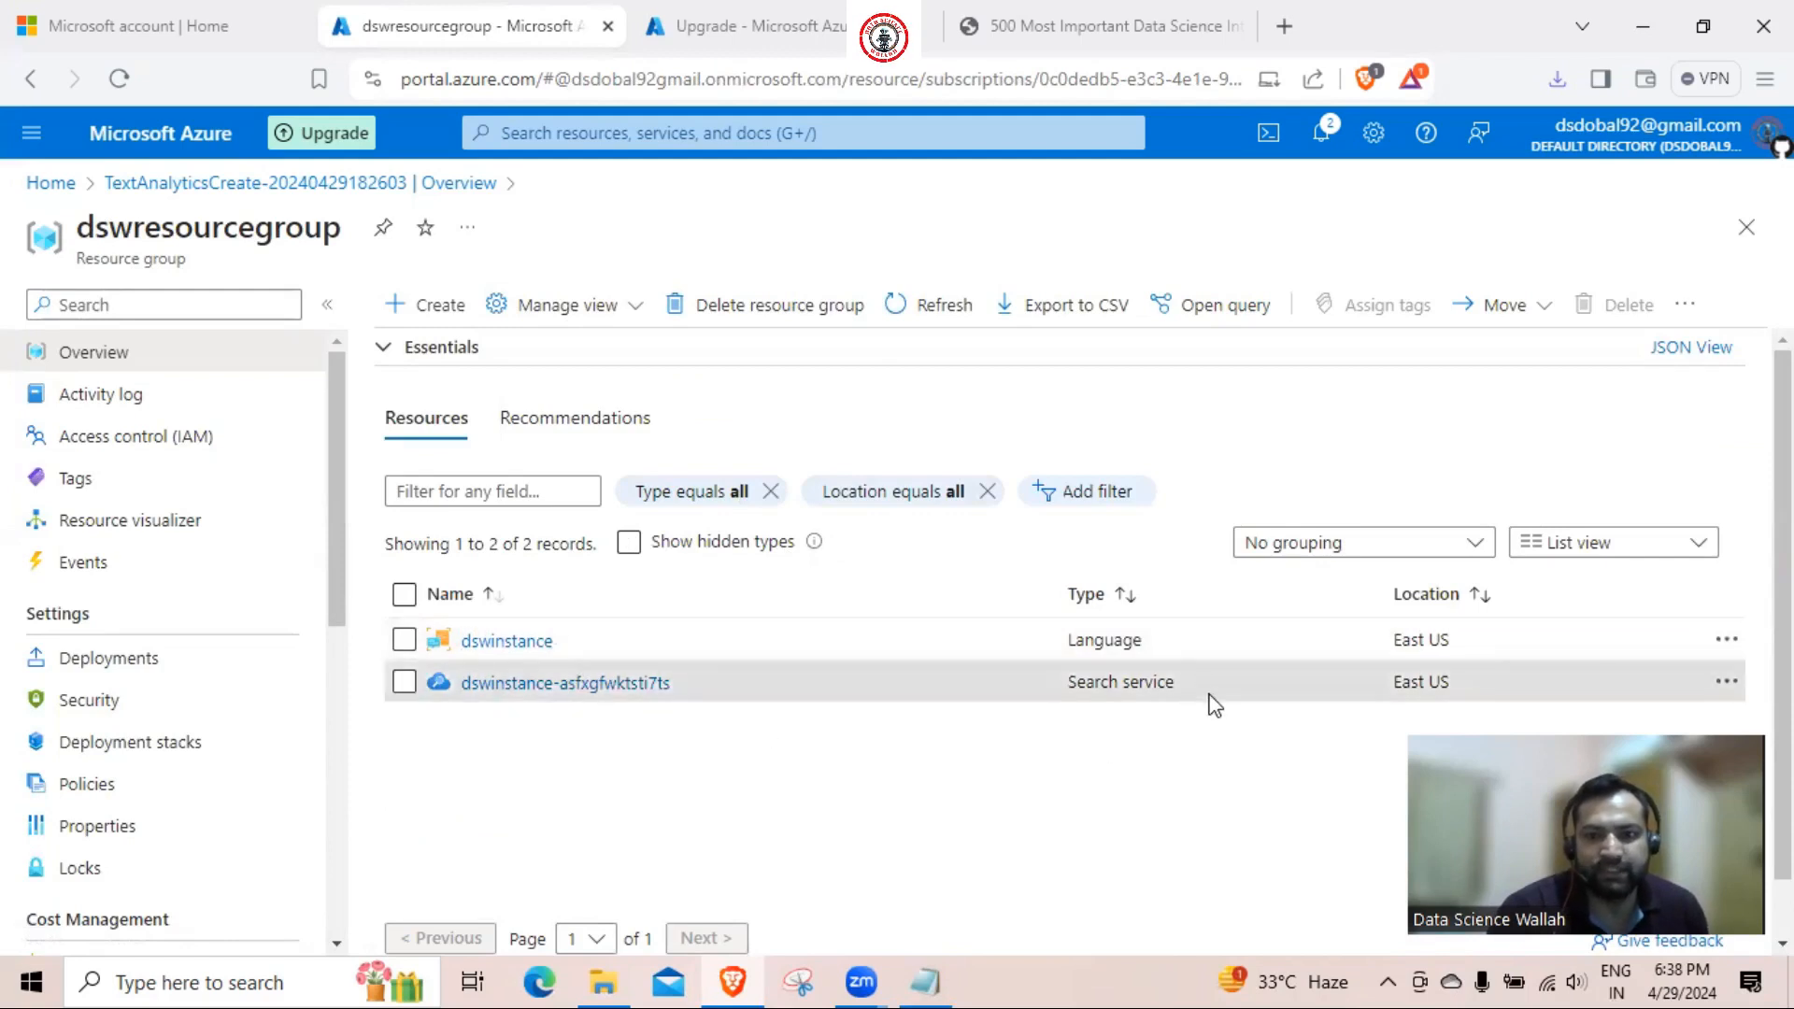
{"action": "left_click_drag", "start_coordinate": [1176, 689], "coordinate": [1070, 641]}
{"action": "left_click", "coordinate": [945, 783]}
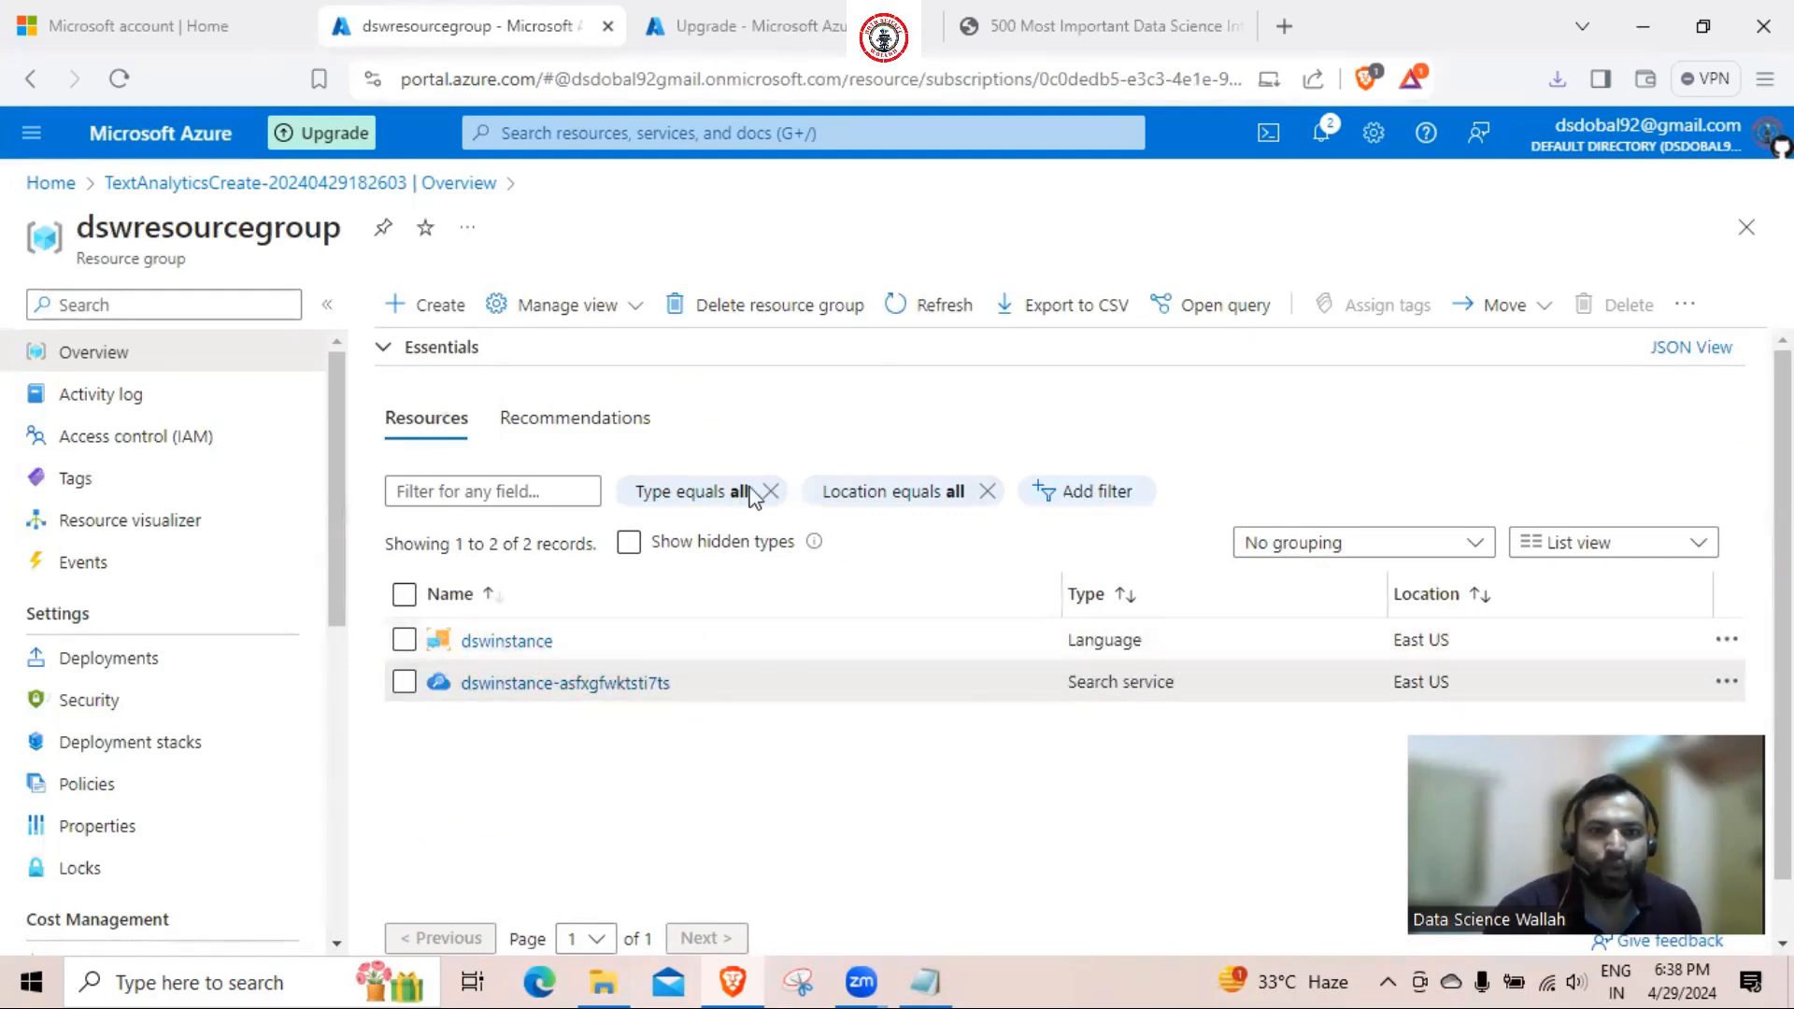
From the portal home page in the other browser tab, open dswresourcegroup among the resource groups and collapse the group list
{"action": "left_click", "coordinate": [733, 21]}
{"action": "left_click", "coordinate": [51, 183]}
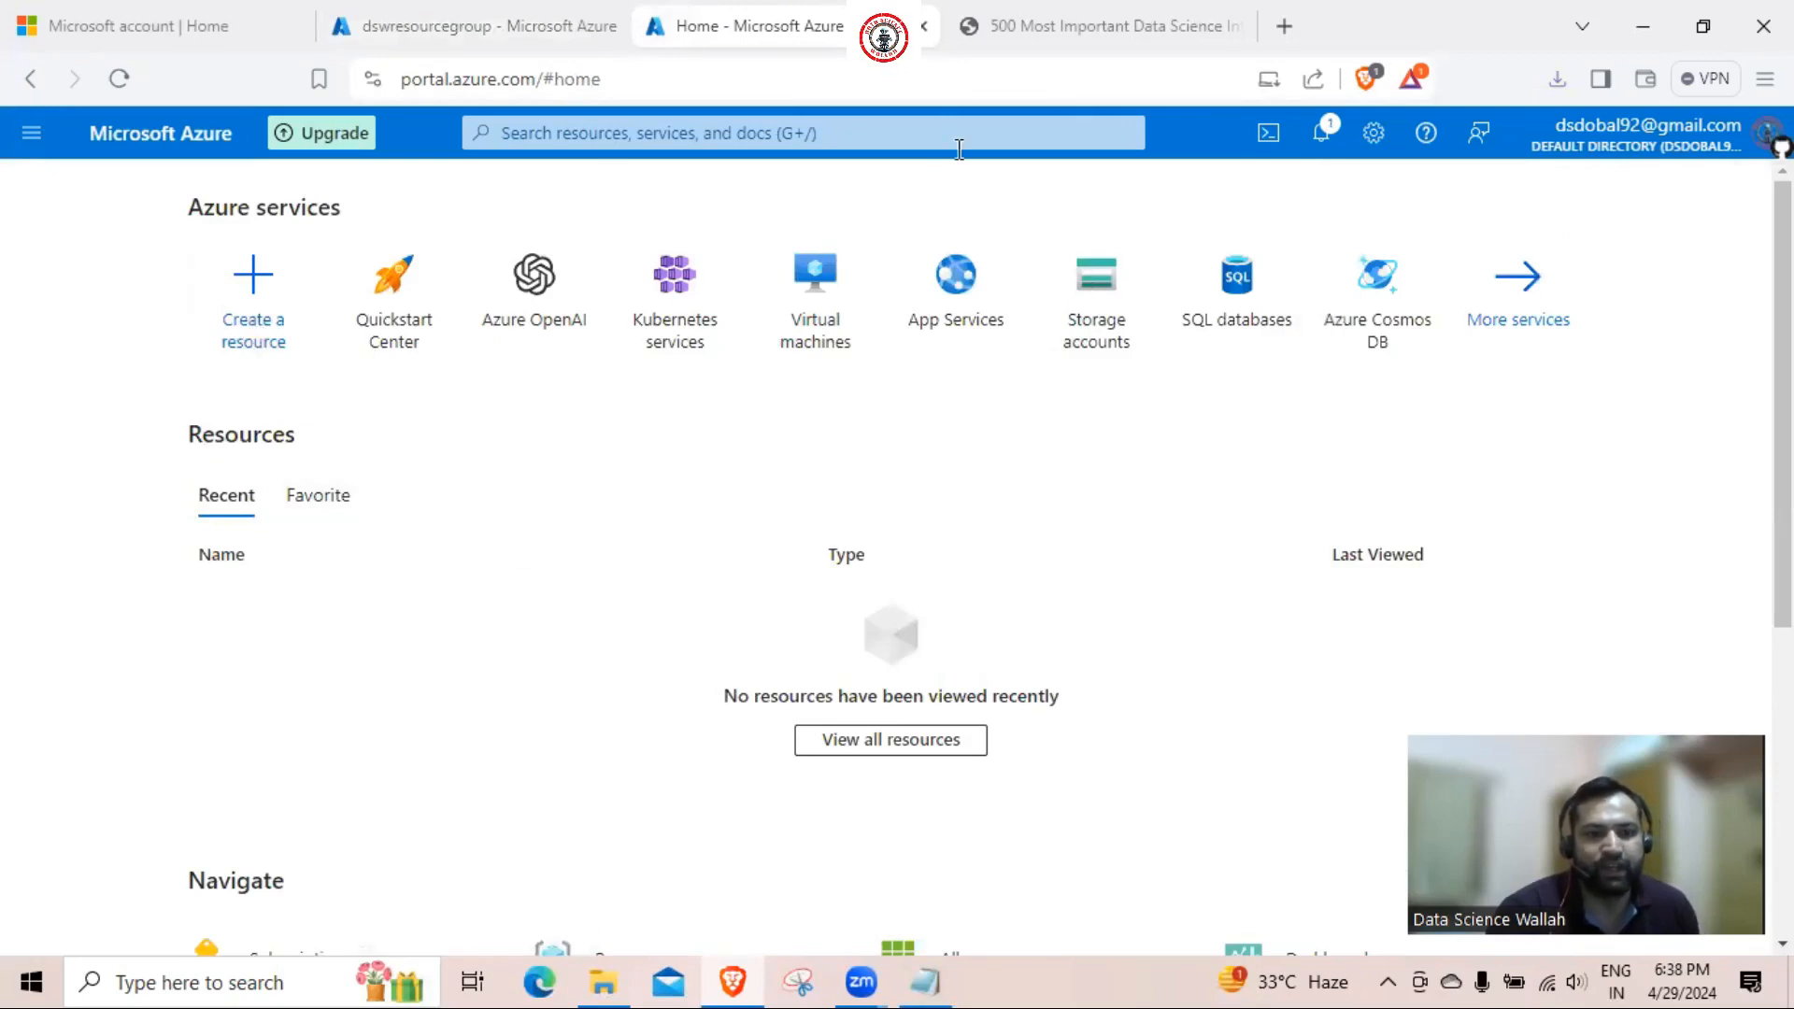
{"action": "scroll", "coordinate": [697, 595], "scroll_direction": "down", "scroll_amount": 1}
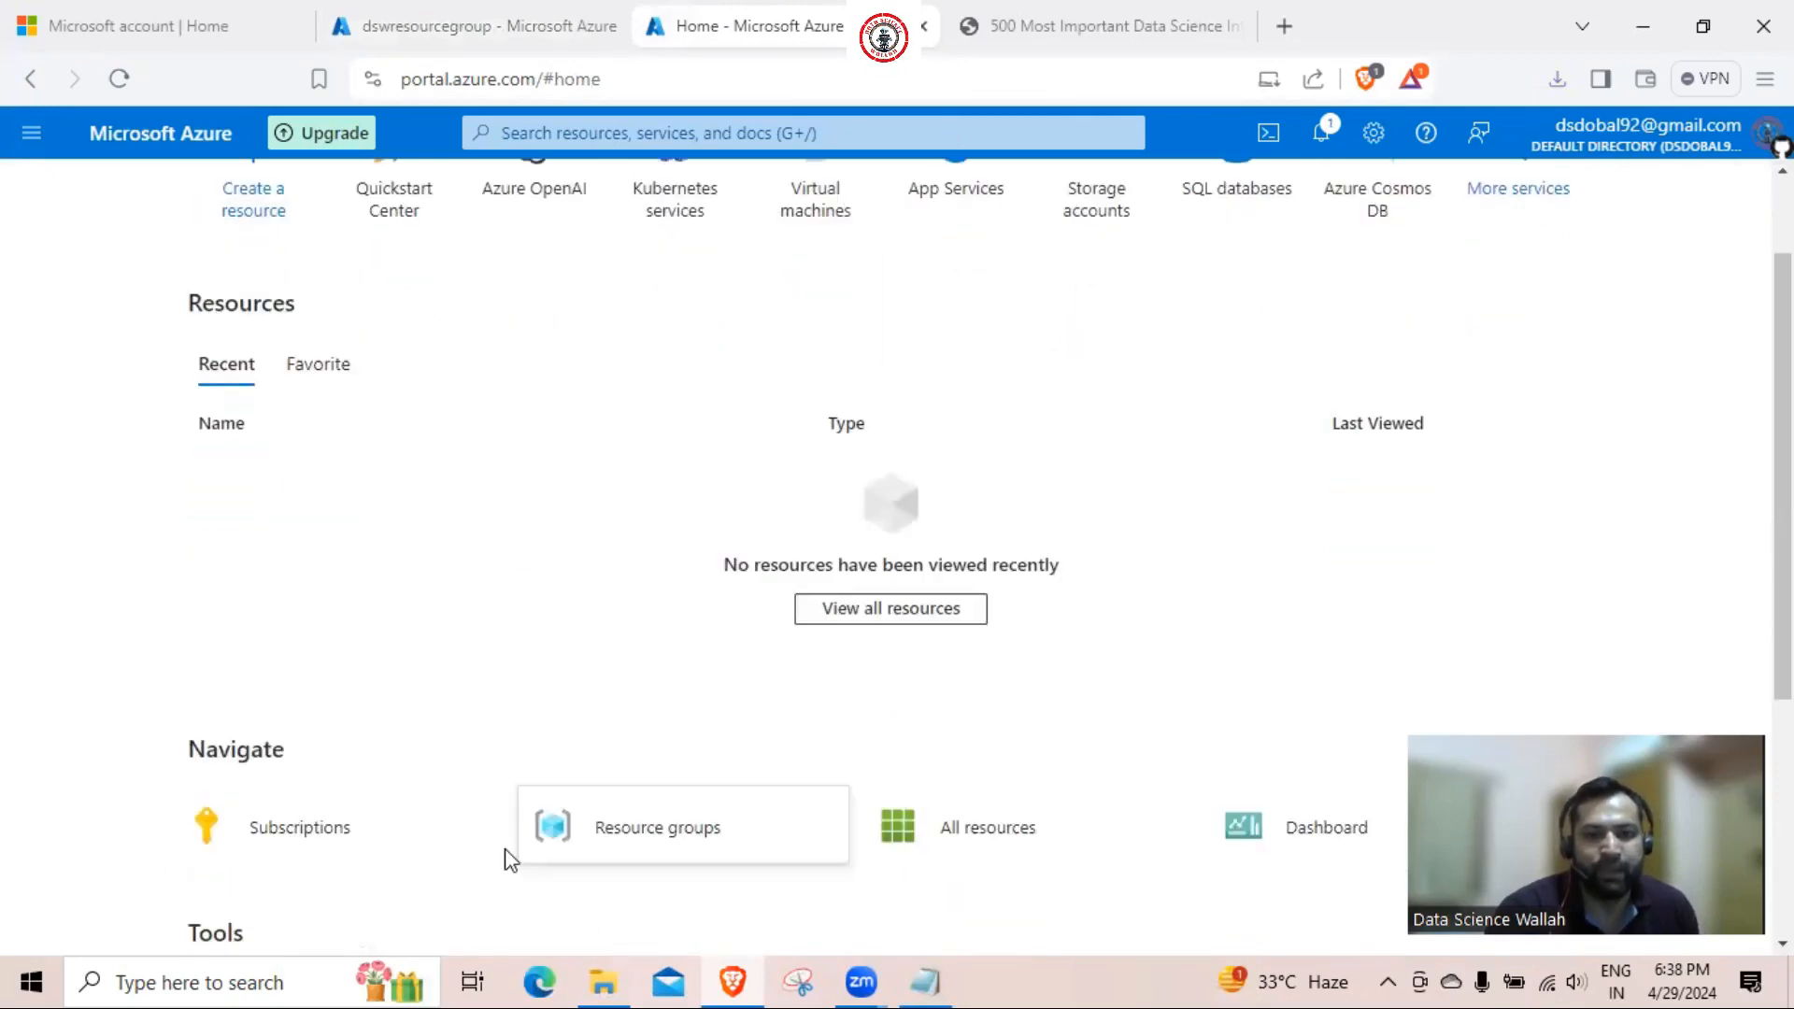
{"action": "left_click", "coordinate": [685, 838]}
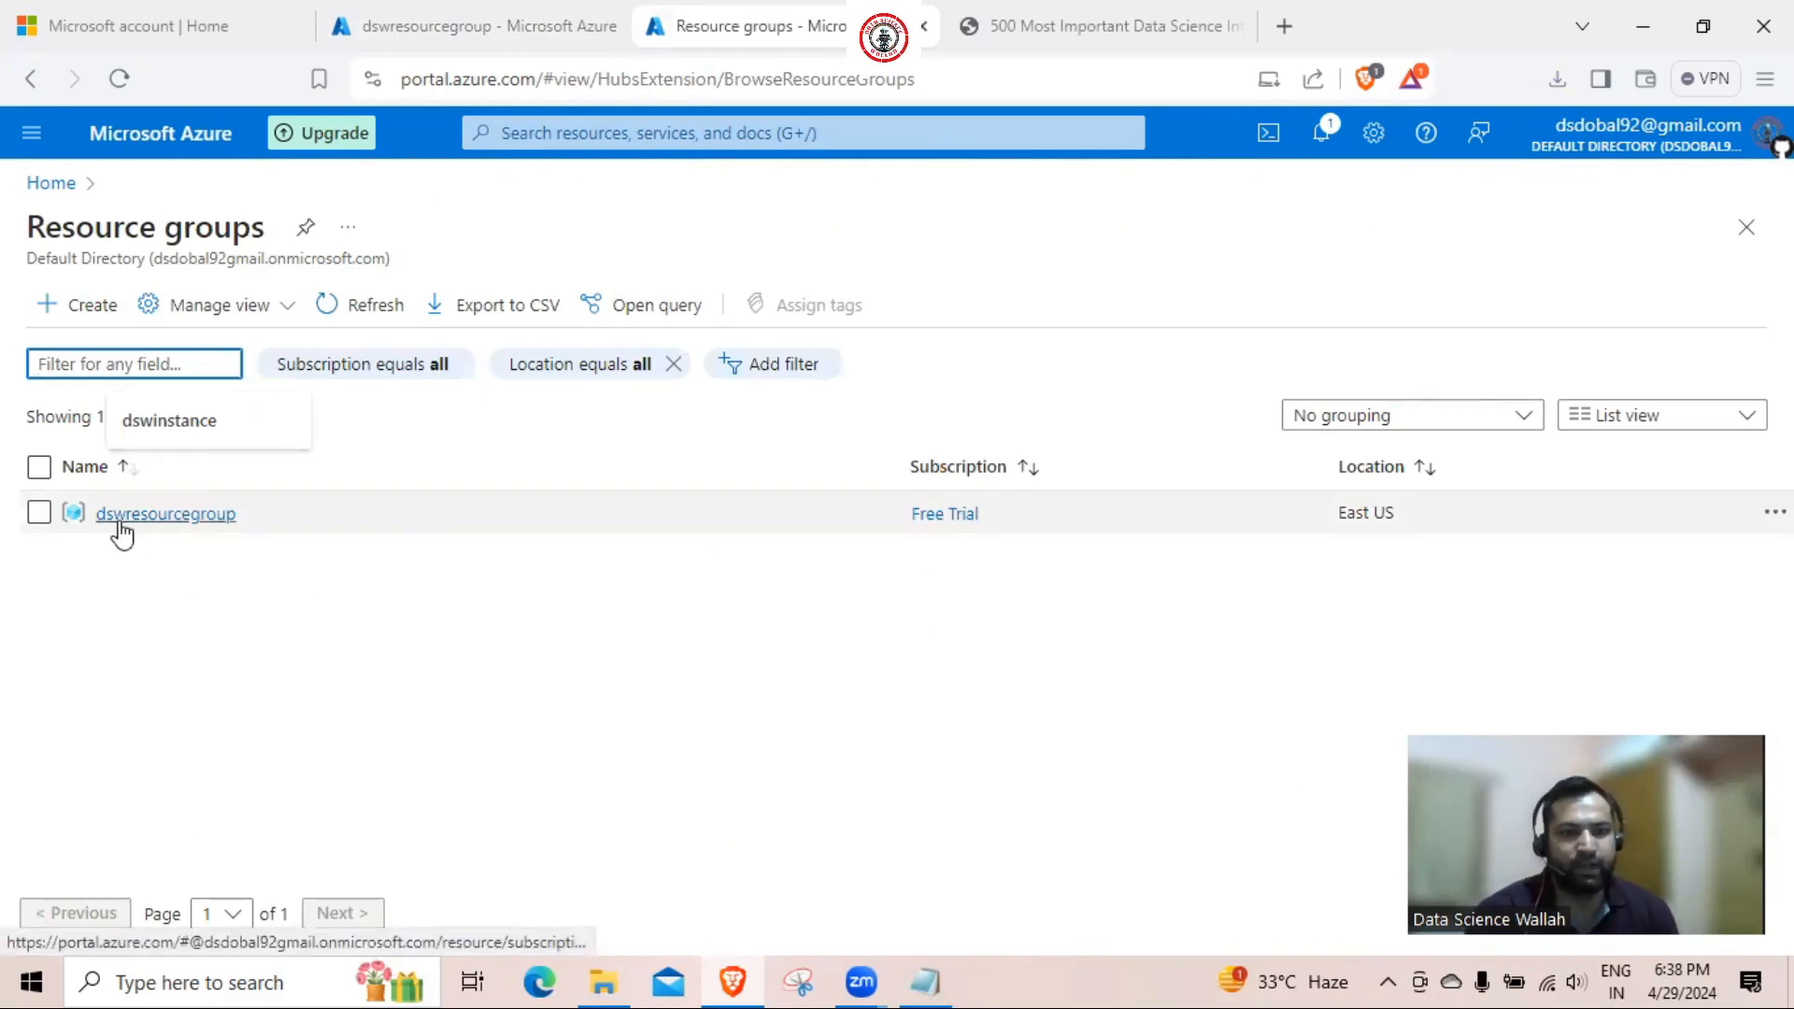
{"action": "left_click", "coordinate": [166, 516]}
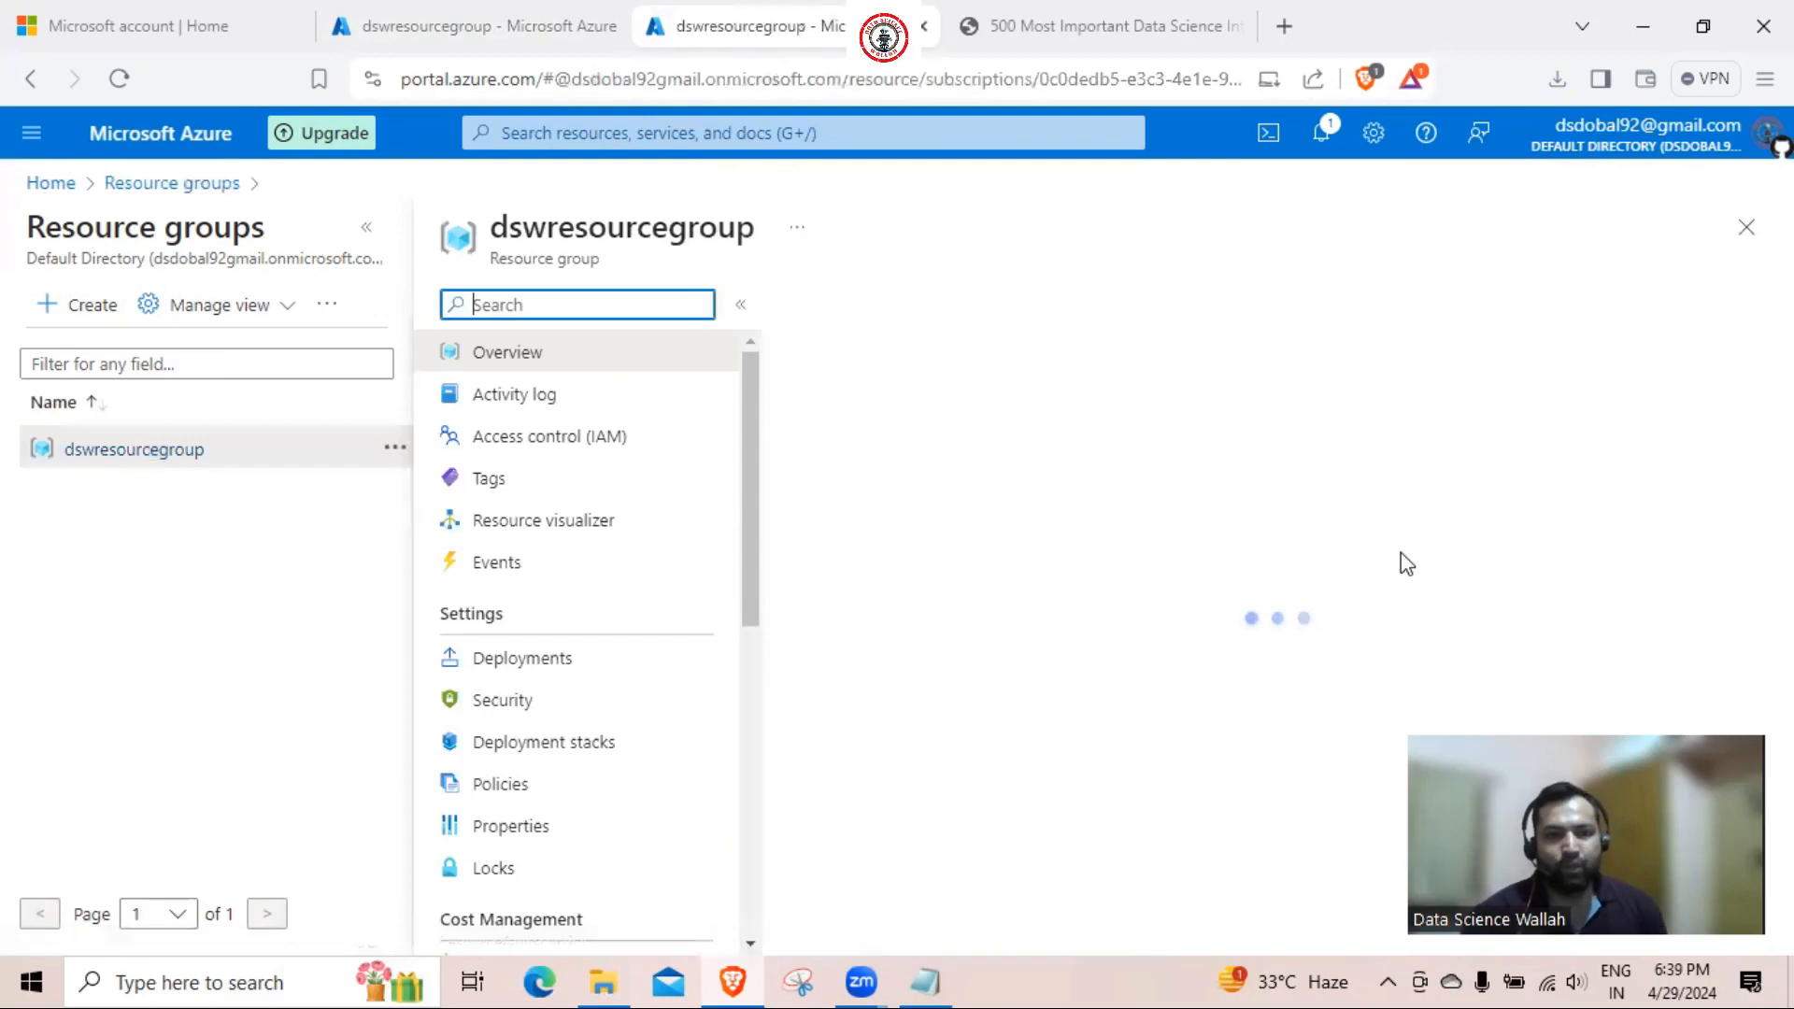
{"action": "left_click", "coordinate": [367, 227]}
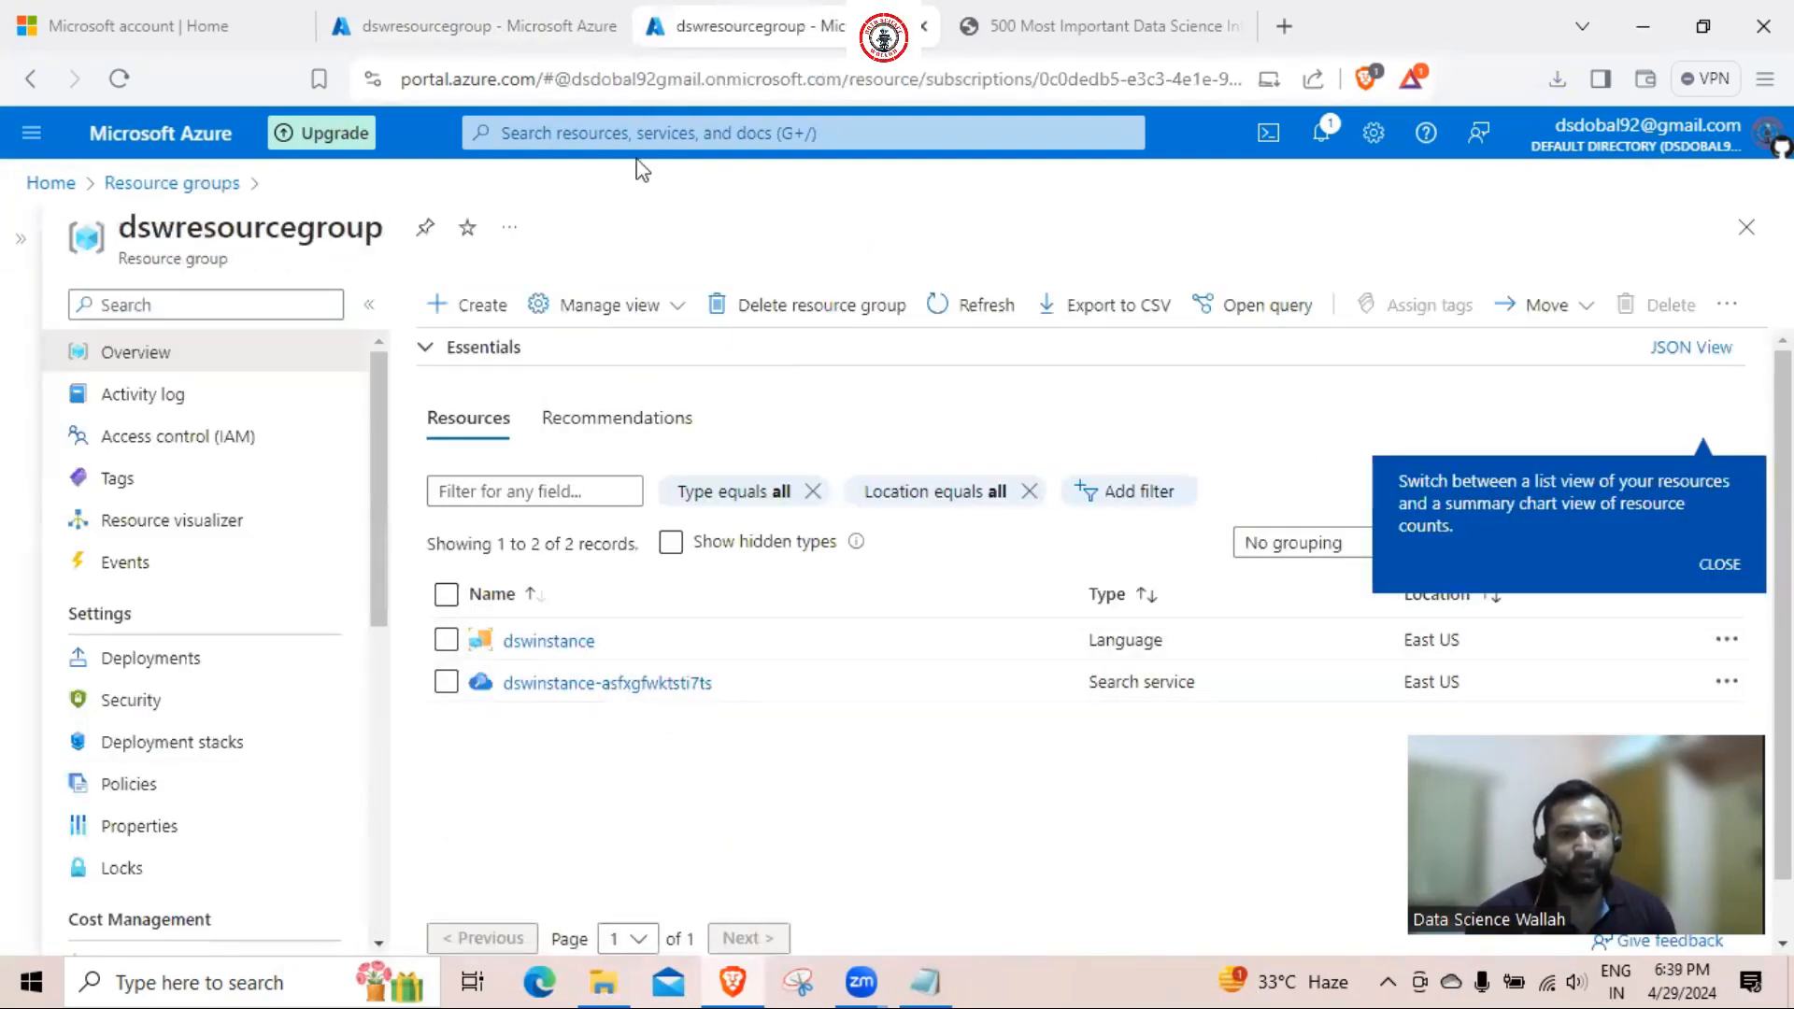
{"action": "left_click", "coordinate": [510, 21]}
{"action": "left_click", "coordinate": [822, 26]}
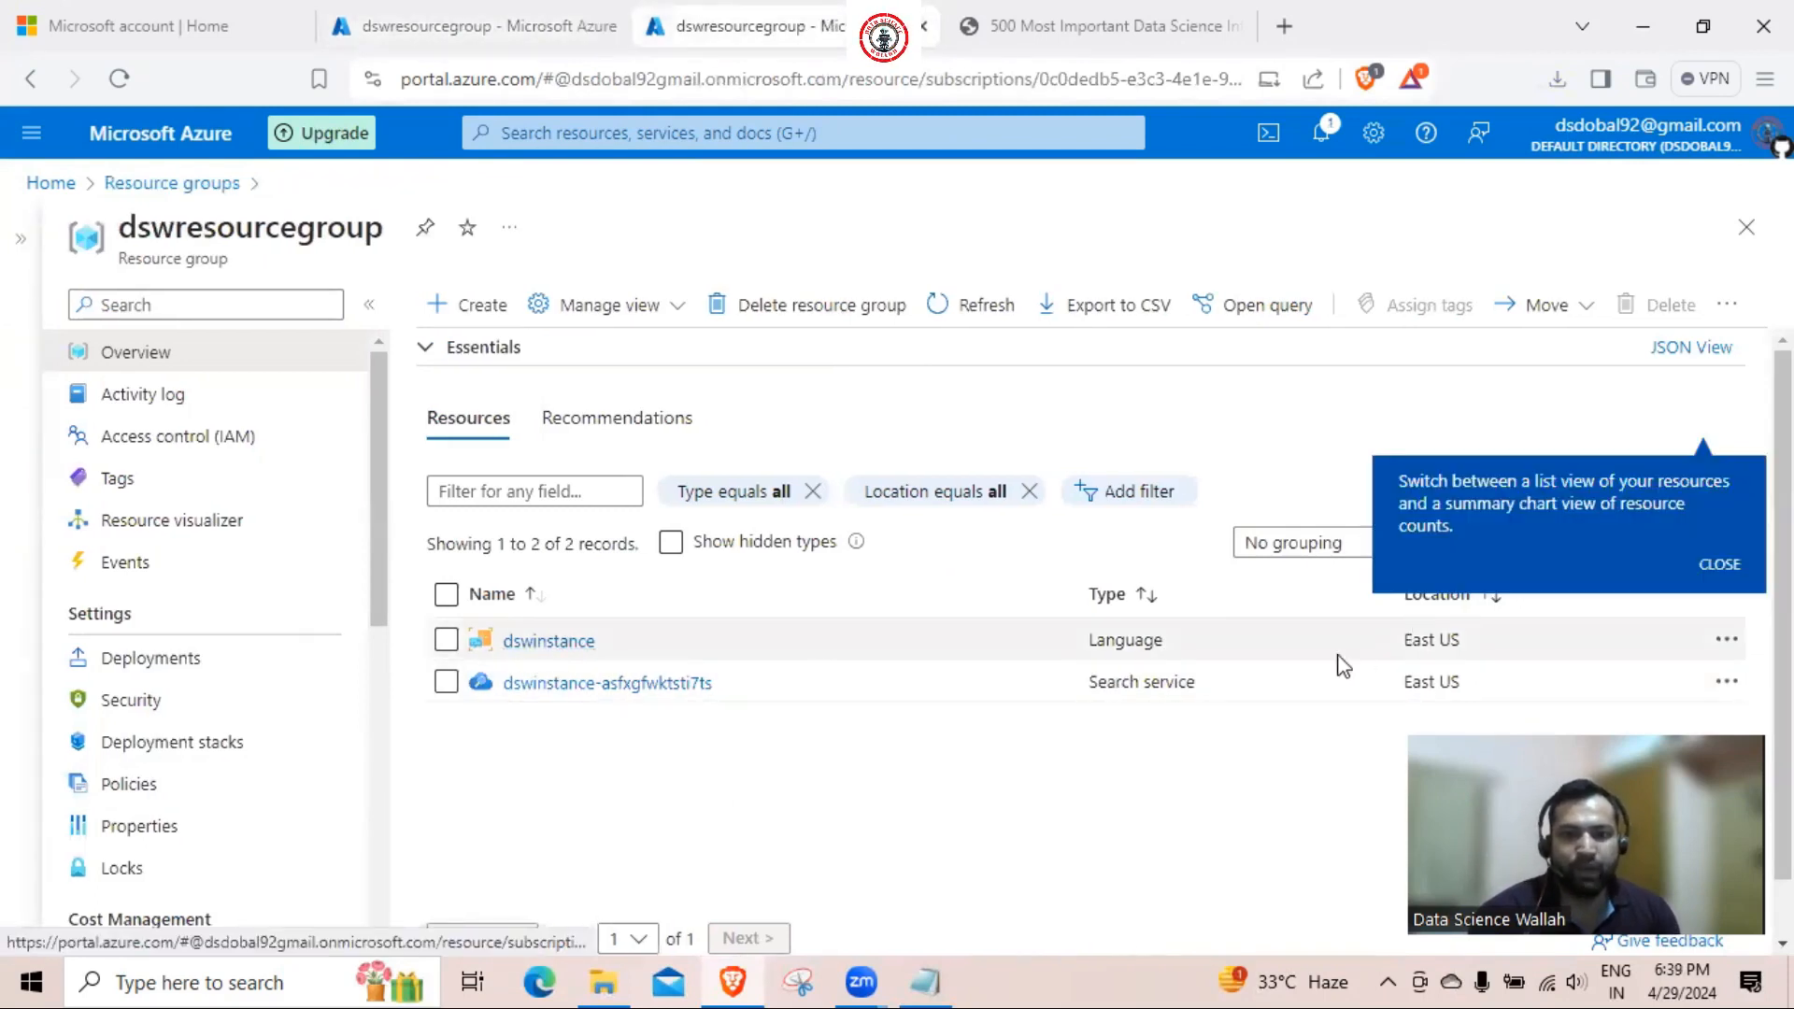
Open the dswinstance Language resource, look over its overview page and launch Language Studio from it
{"action": "left_click", "coordinate": [540, 640]}
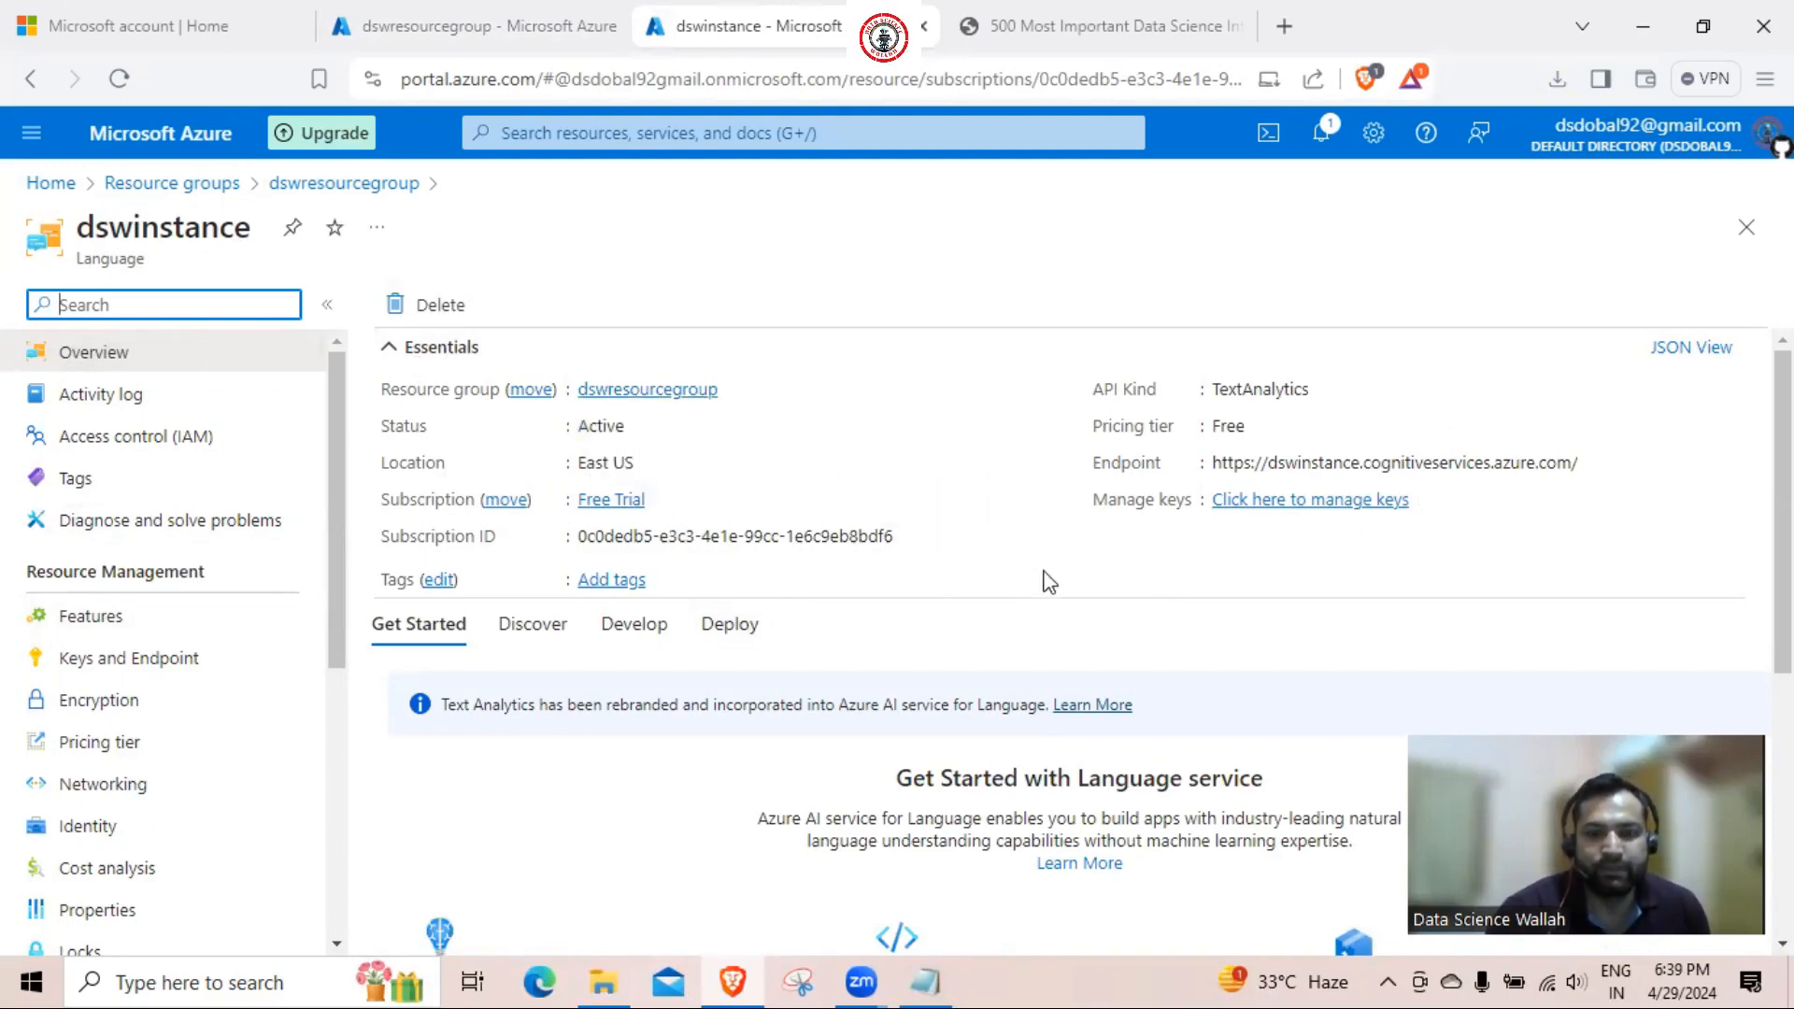
{"action": "scroll", "coordinate": [1084, 557], "scroll_direction": "down", "scroll_amount": 5}
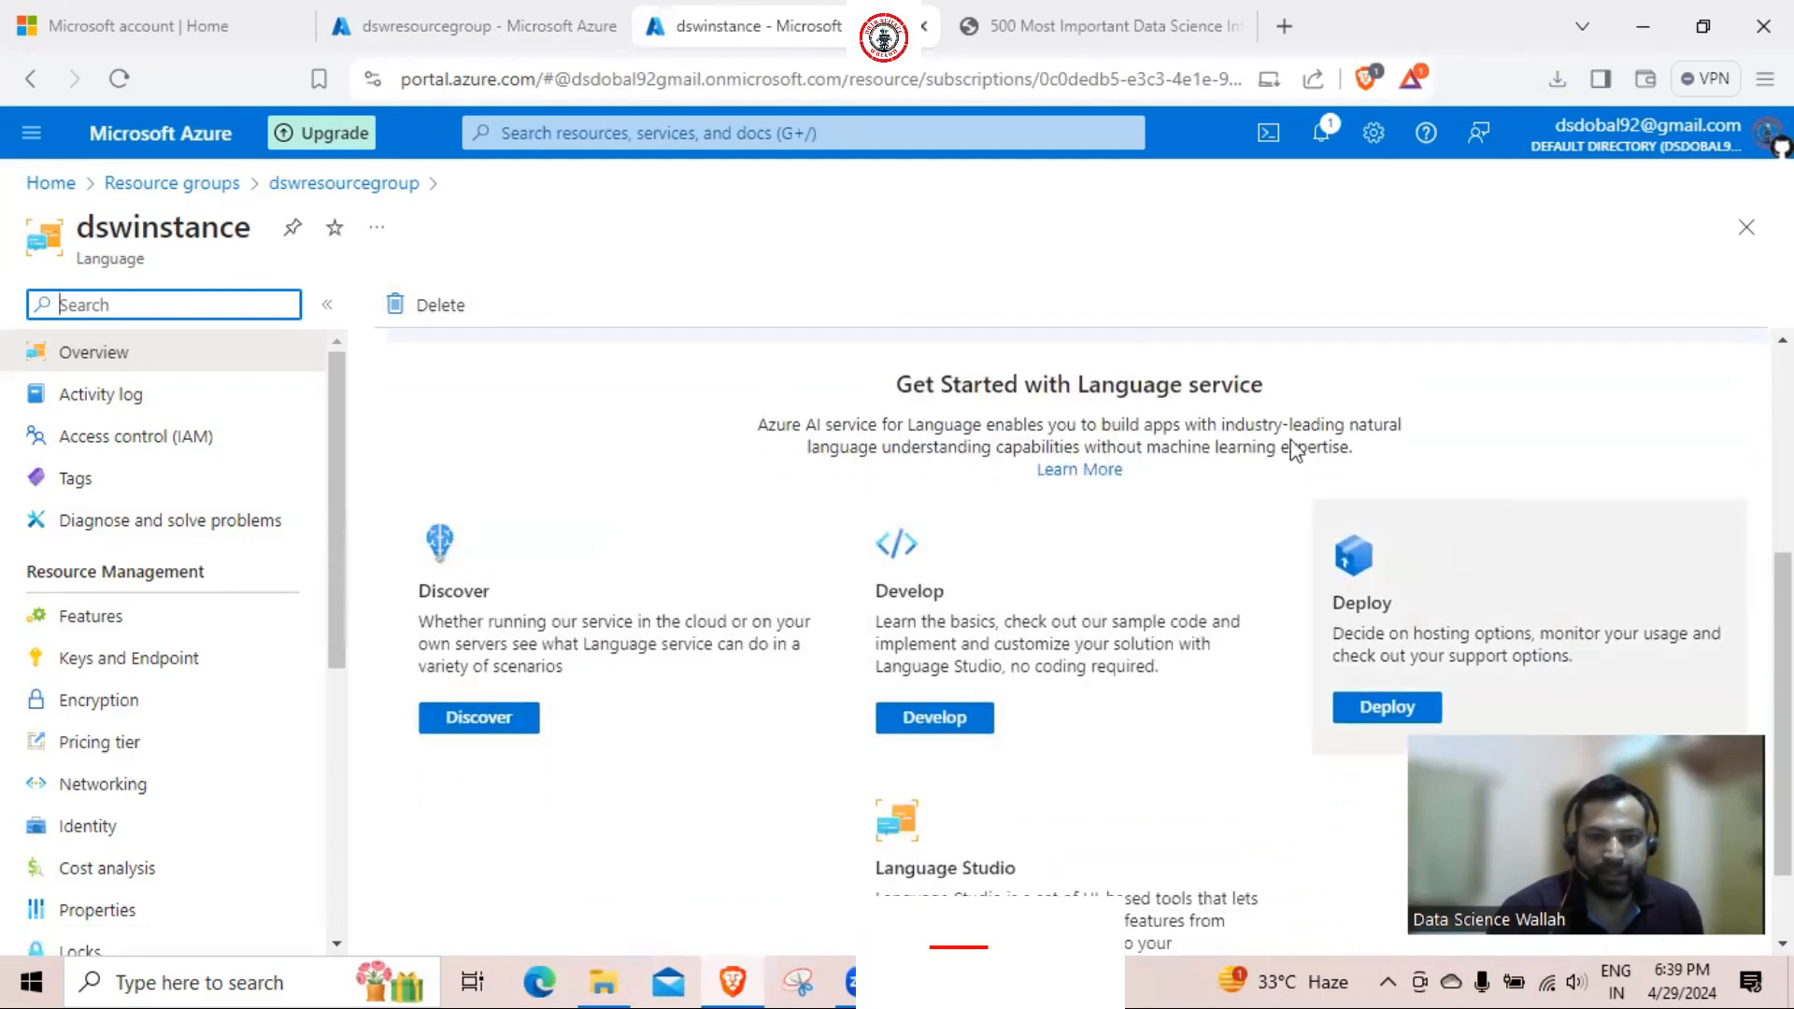
{"action": "scroll", "coordinate": [837, 733], "scroll_direction": "up", "scroll_amount": 5}
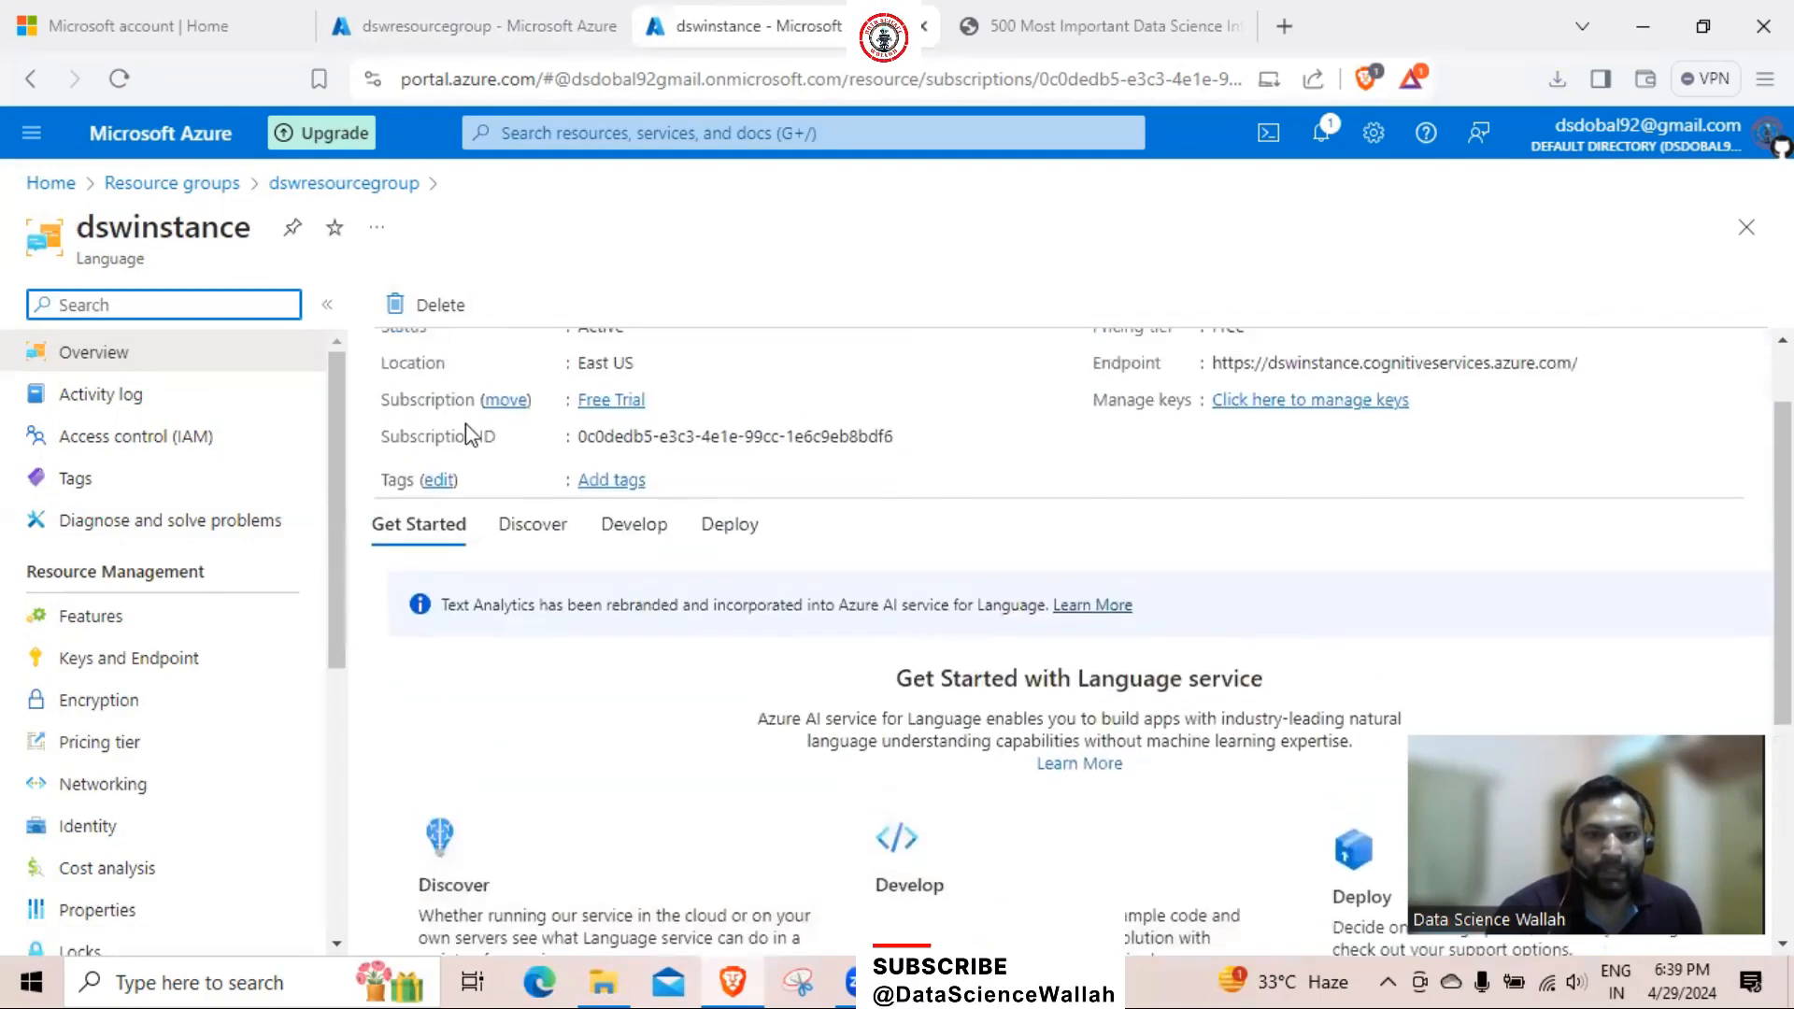
{"action": "scroll", "coordinate": [1037, 640], "scroll_direction": "down", "scroll_amount": 5}
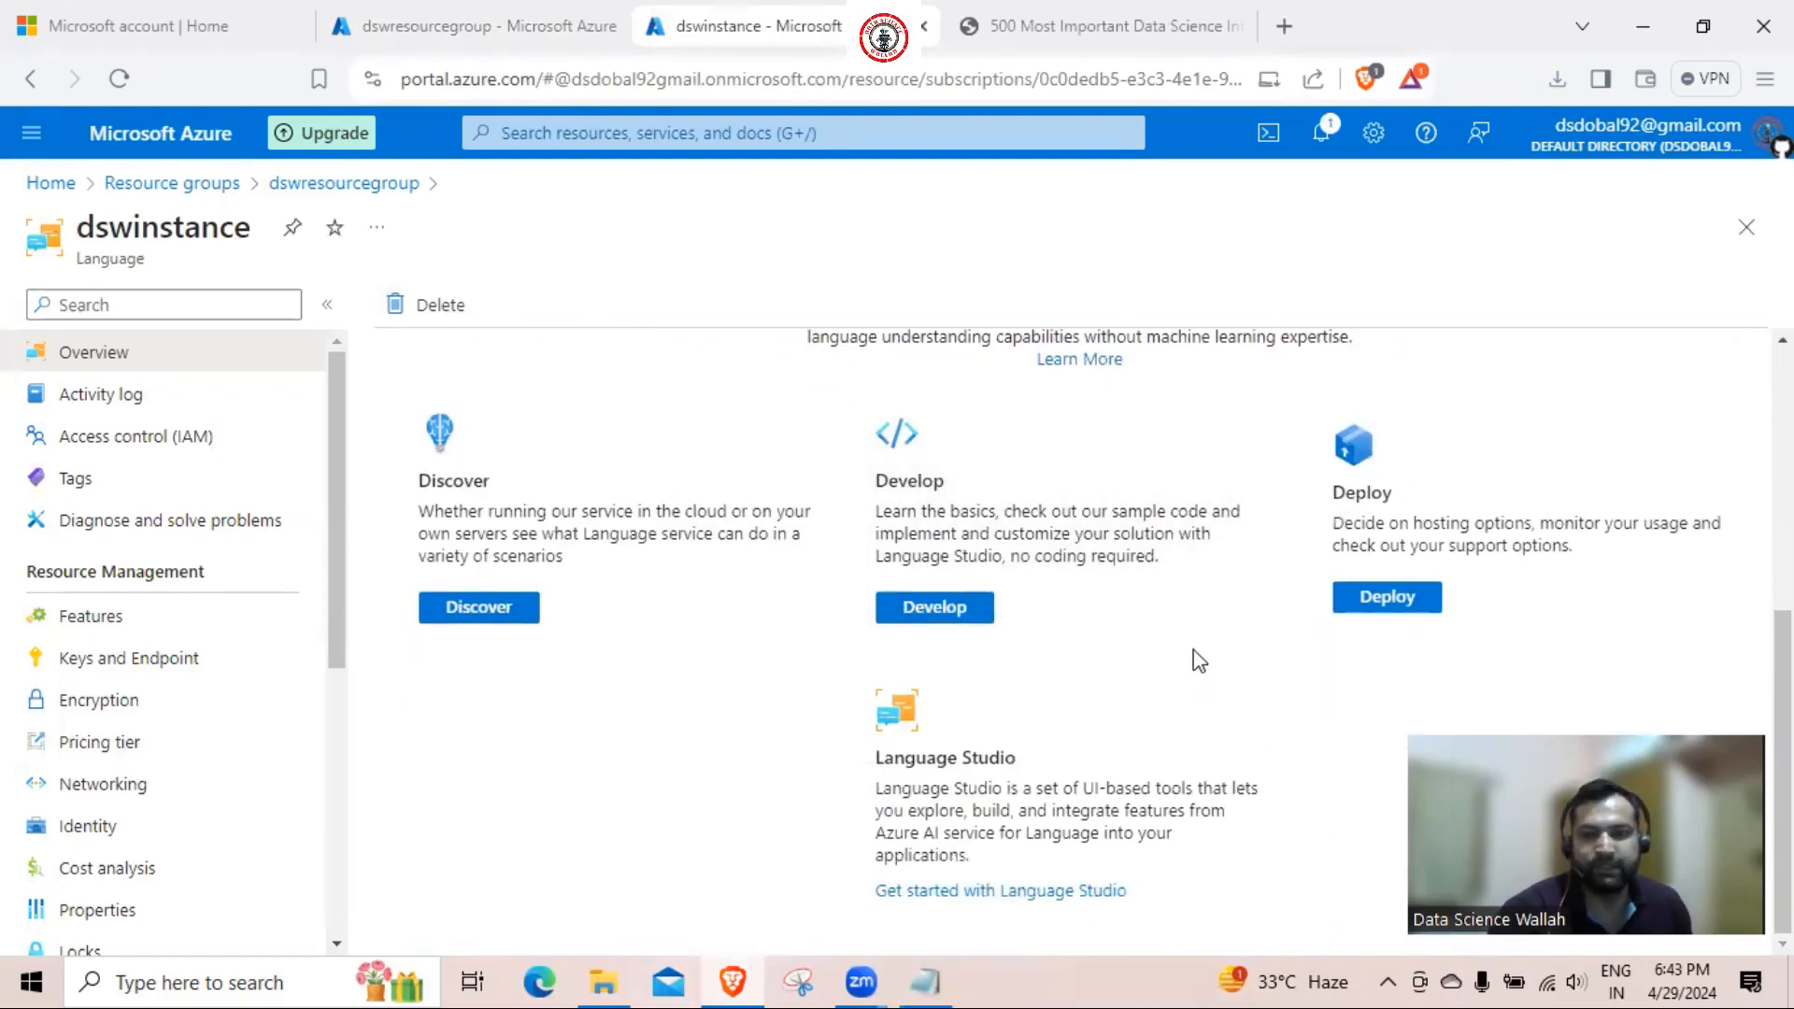
{"action": "left_click", "coordinate": [1009, 889]}
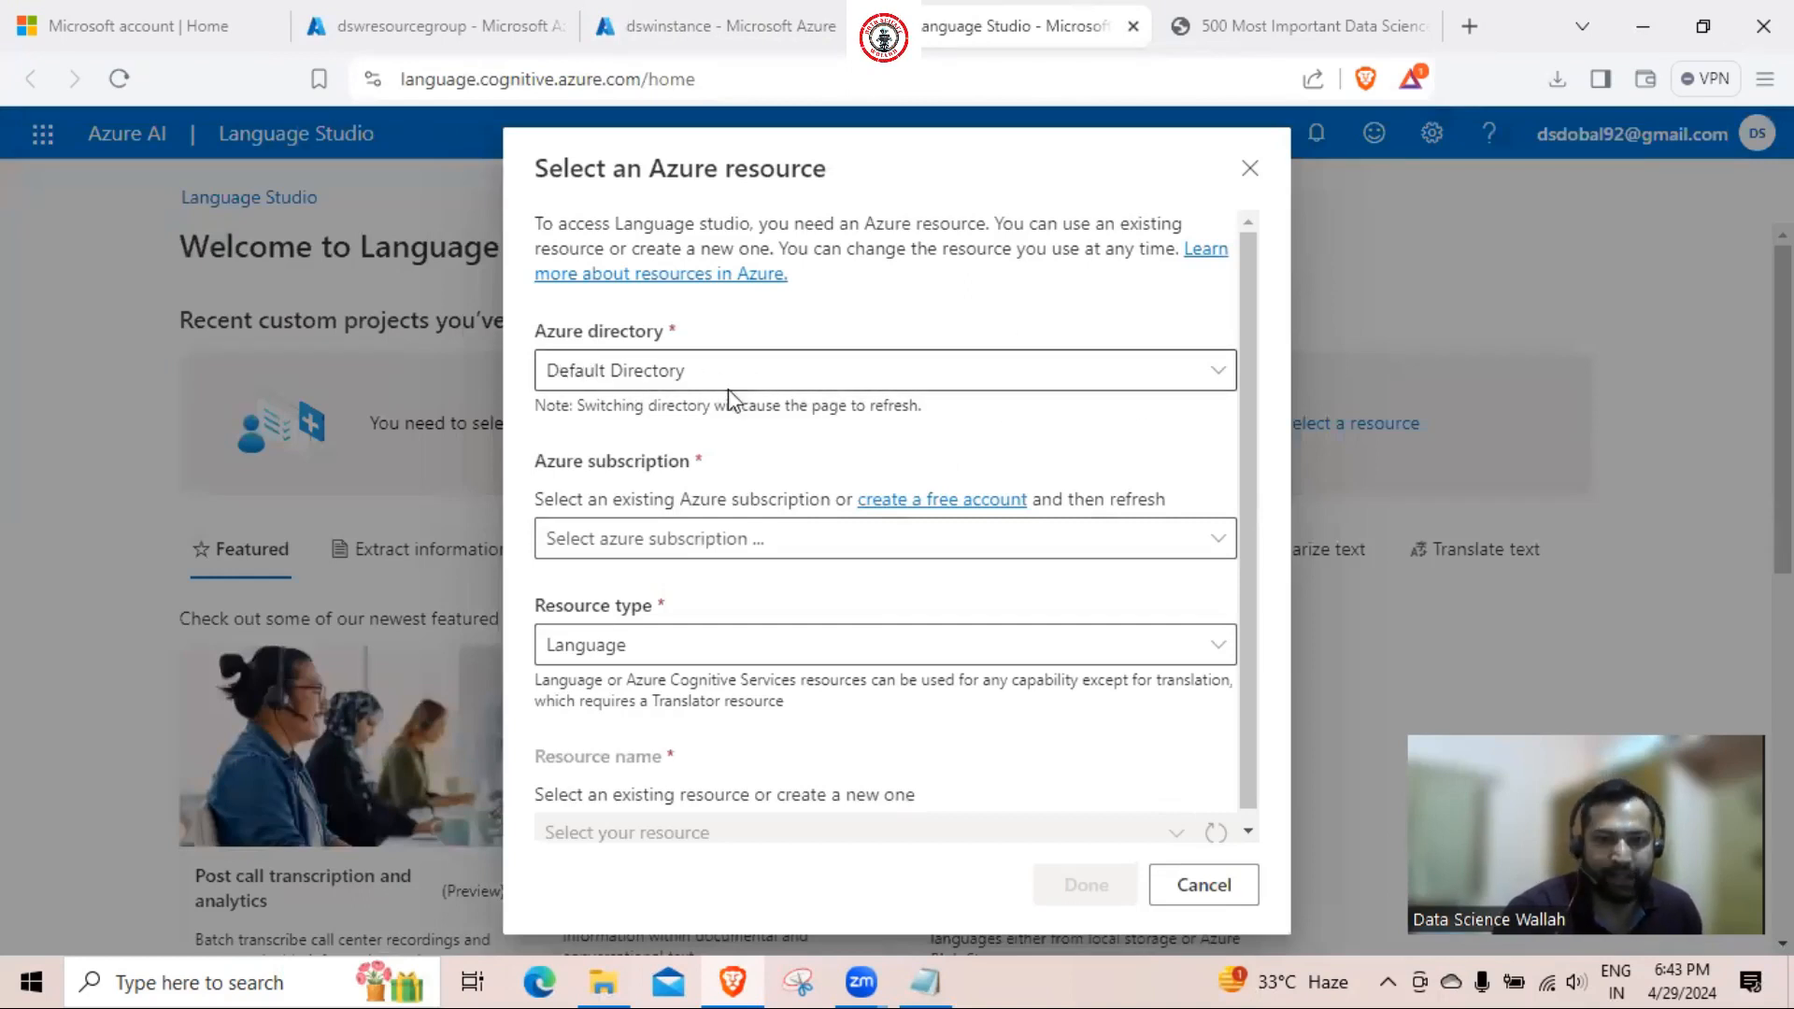
Connect Language Studio to the dswinstance Language resource, using Default Directory and the Free Trial subscription
{"action": "left_click", "coordinate": [1025, 383]}
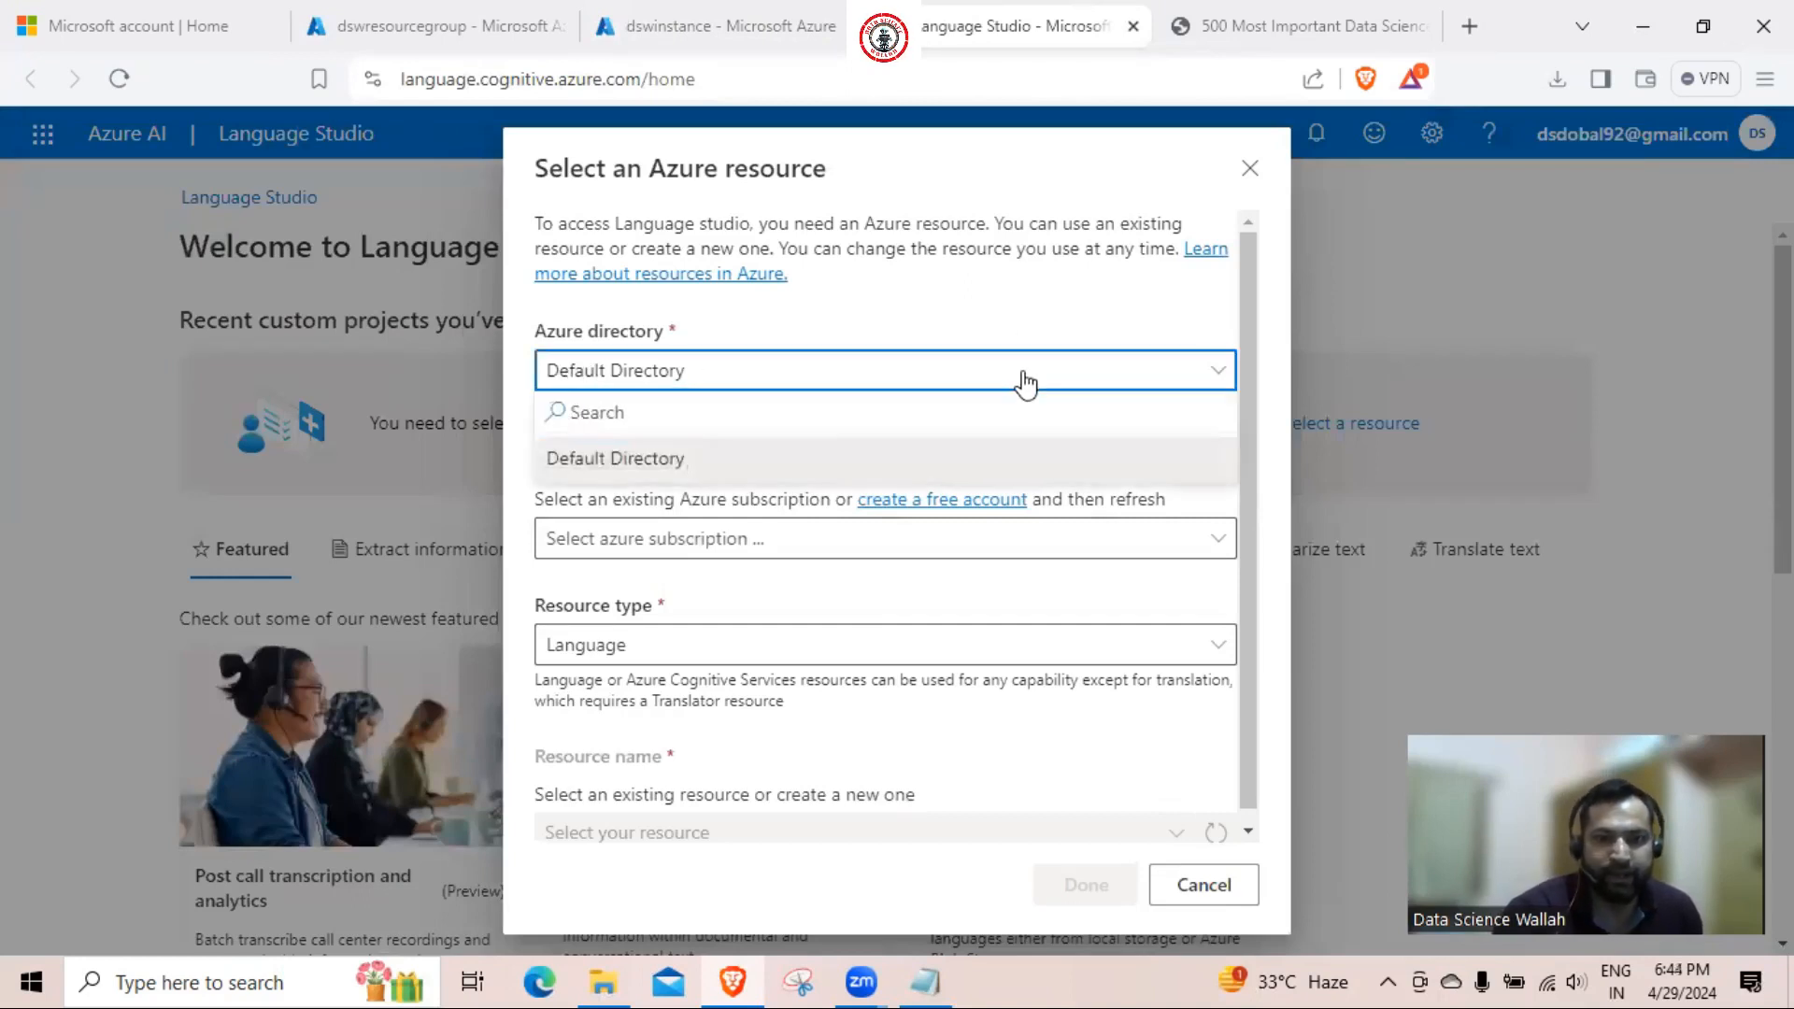
{"action": "left_click", "coordinate": [962, 452]}
{"action": "left_click", "coordinate": [888, 539]}
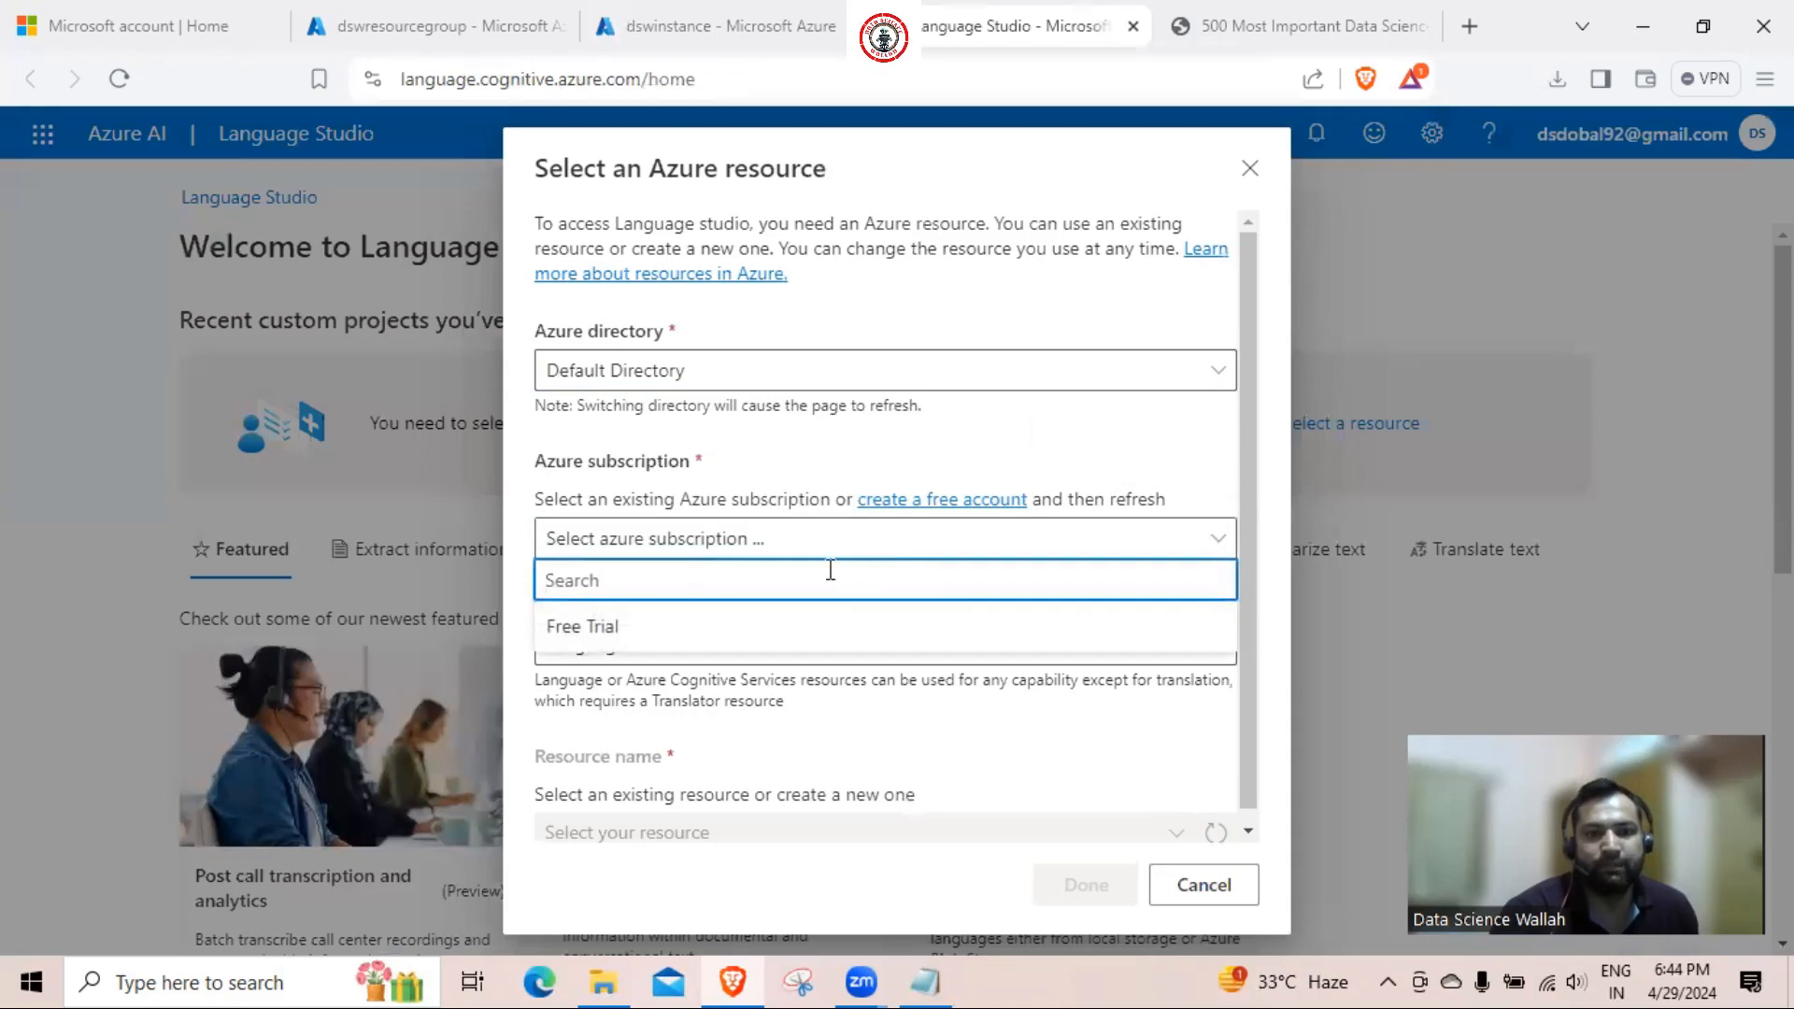
{"action": "left_click", "coordinate": [672, 629]}
{"action": "scroll", "coordinate": [901, 618], "scroll_direction": "down", "scroll_amount": 1}
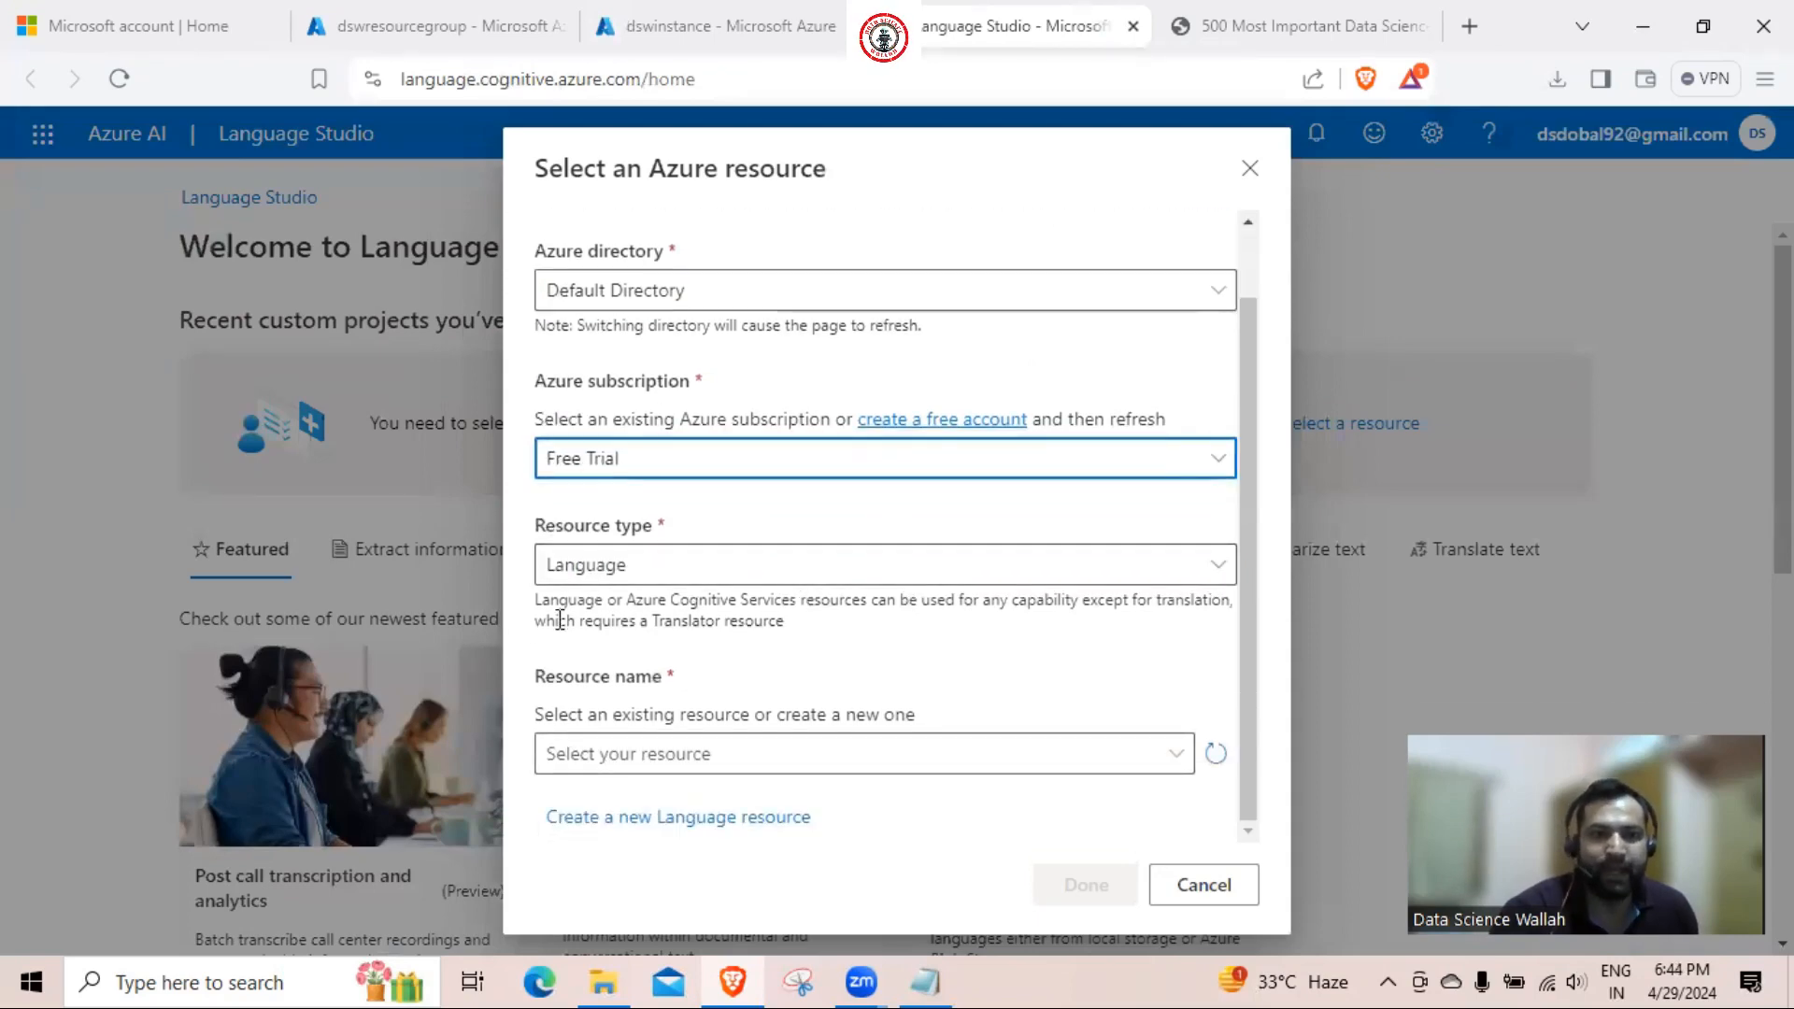
{"action": "left_click", "coordinate": [816, 764]}
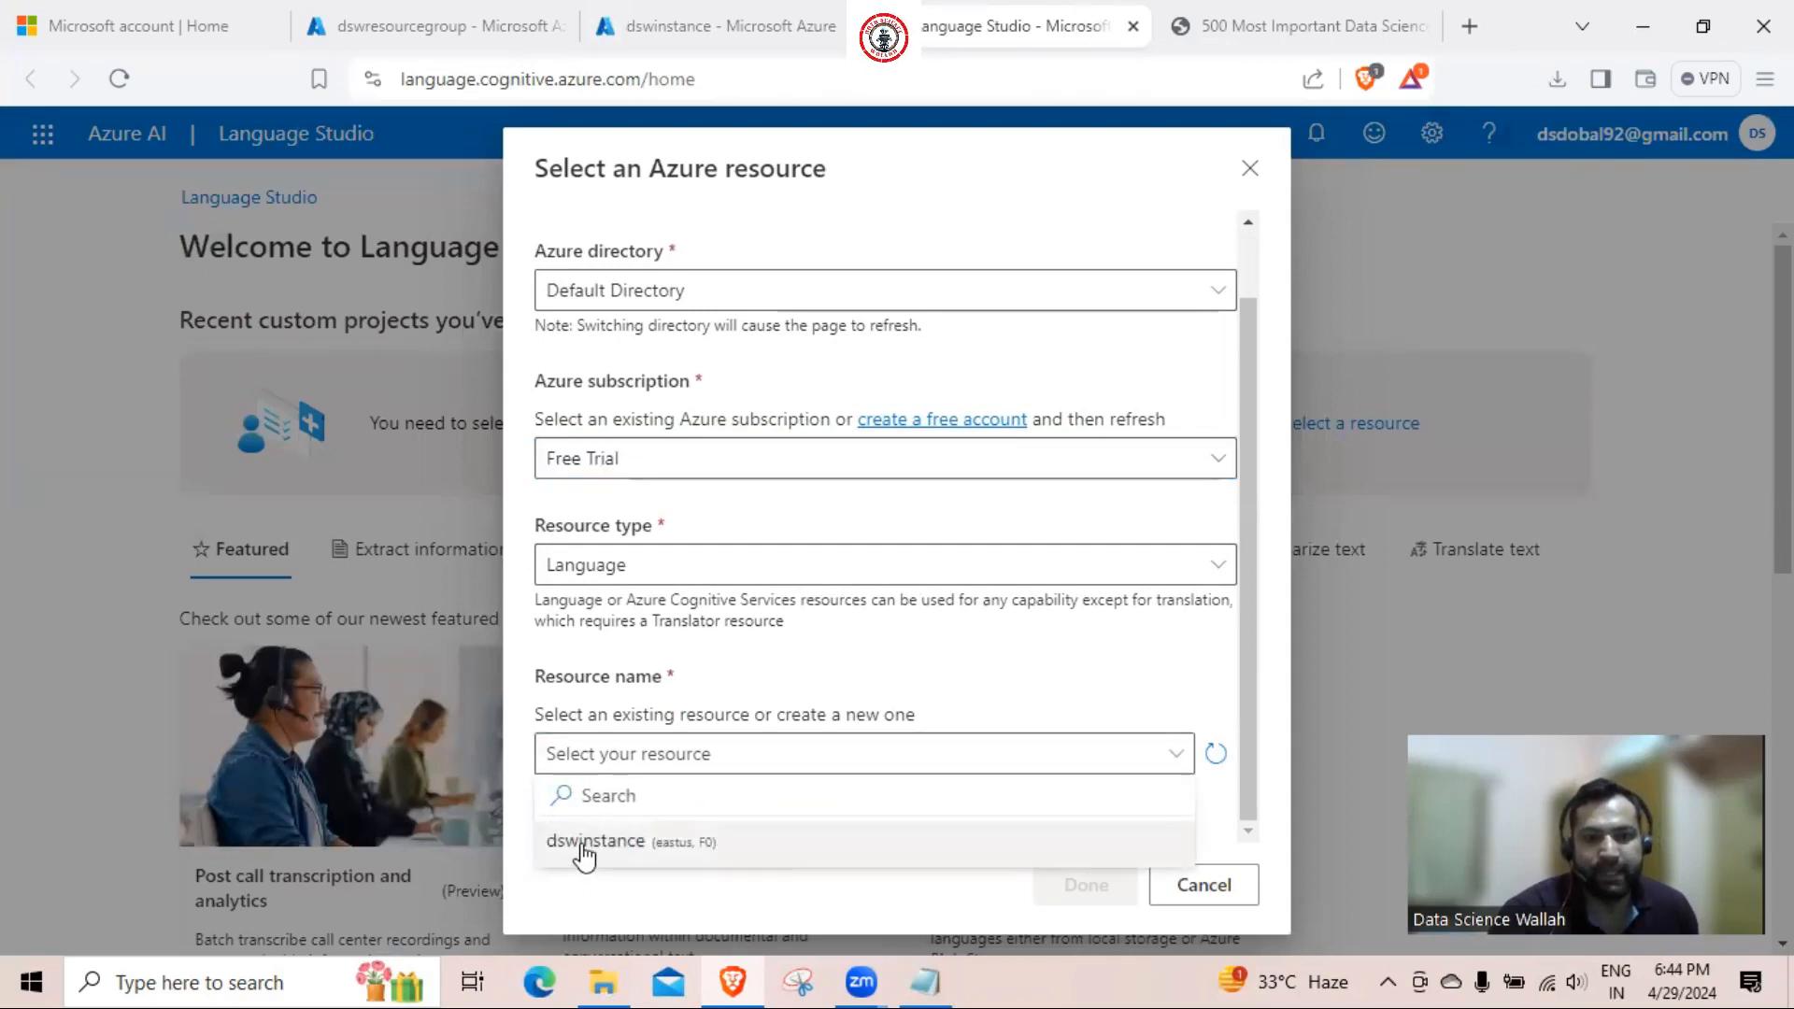
{"action": "left_click", "coordinate": [584, 846]}
{"action": "scroll", "coordinate": [738, 686], "scroll_direction": "down", "scroll_amount": 1}
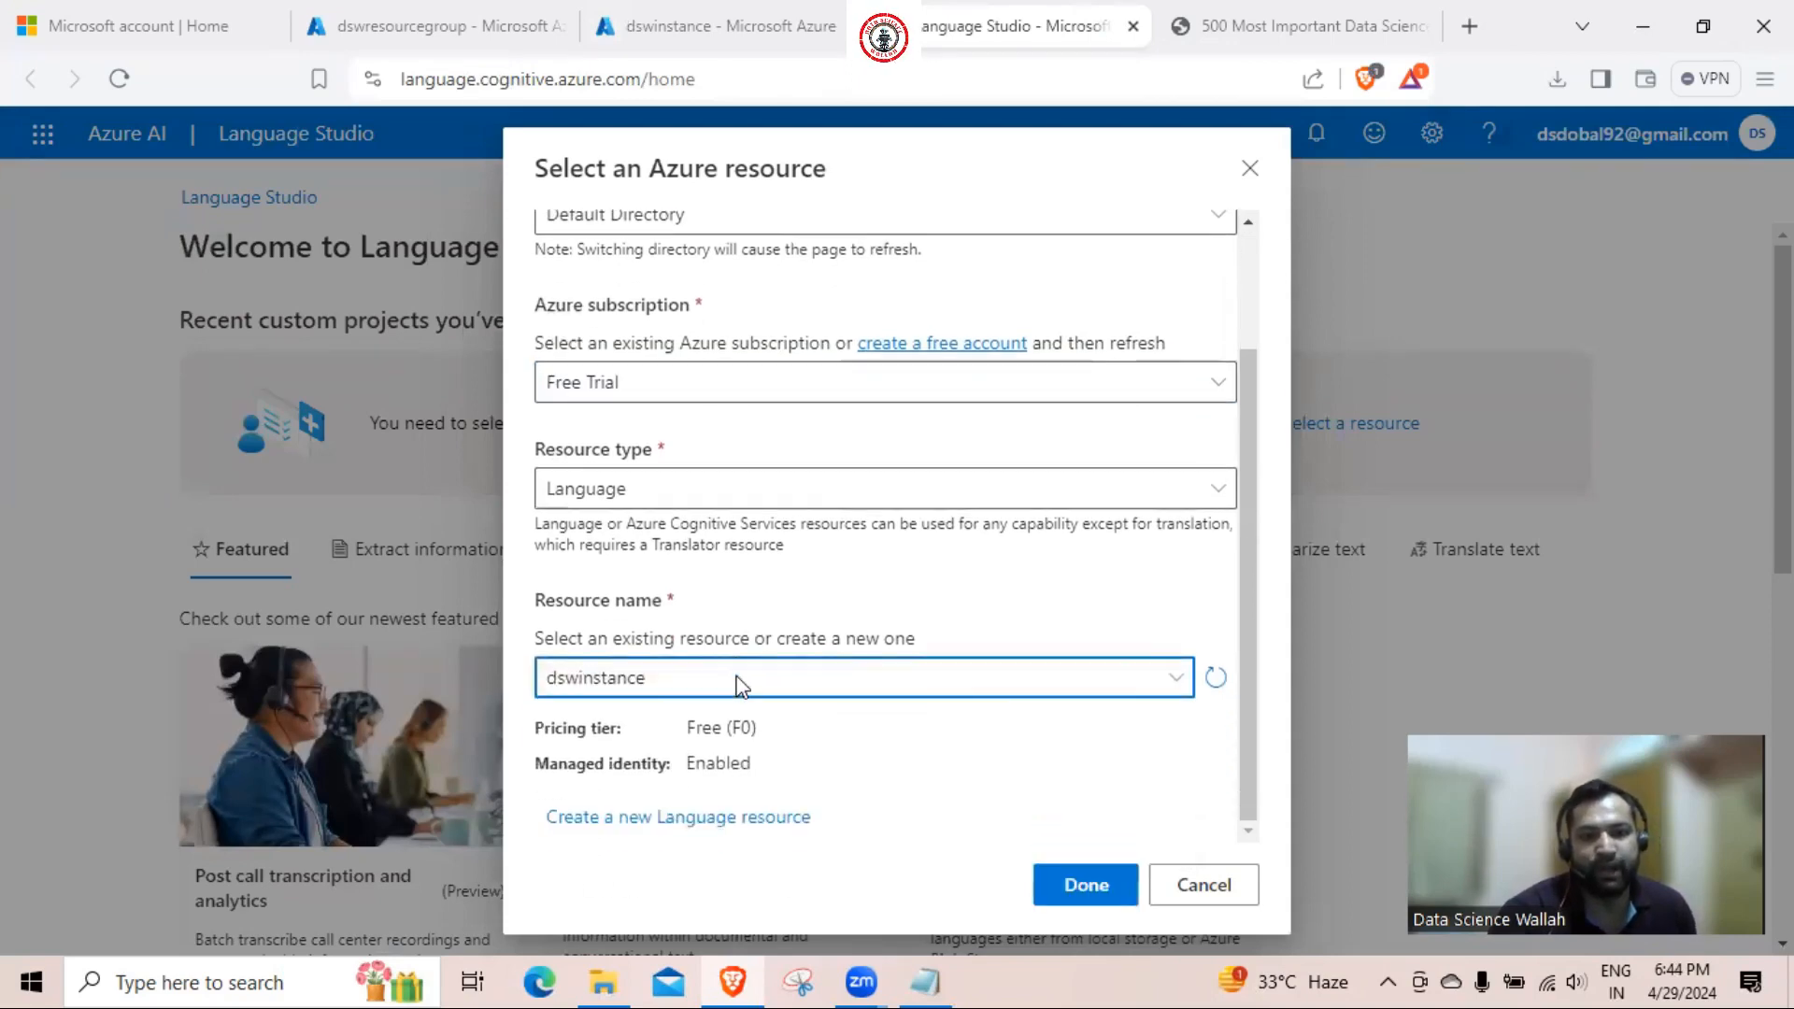
{"action": "left_click", "coordinate": [1086, 884]}
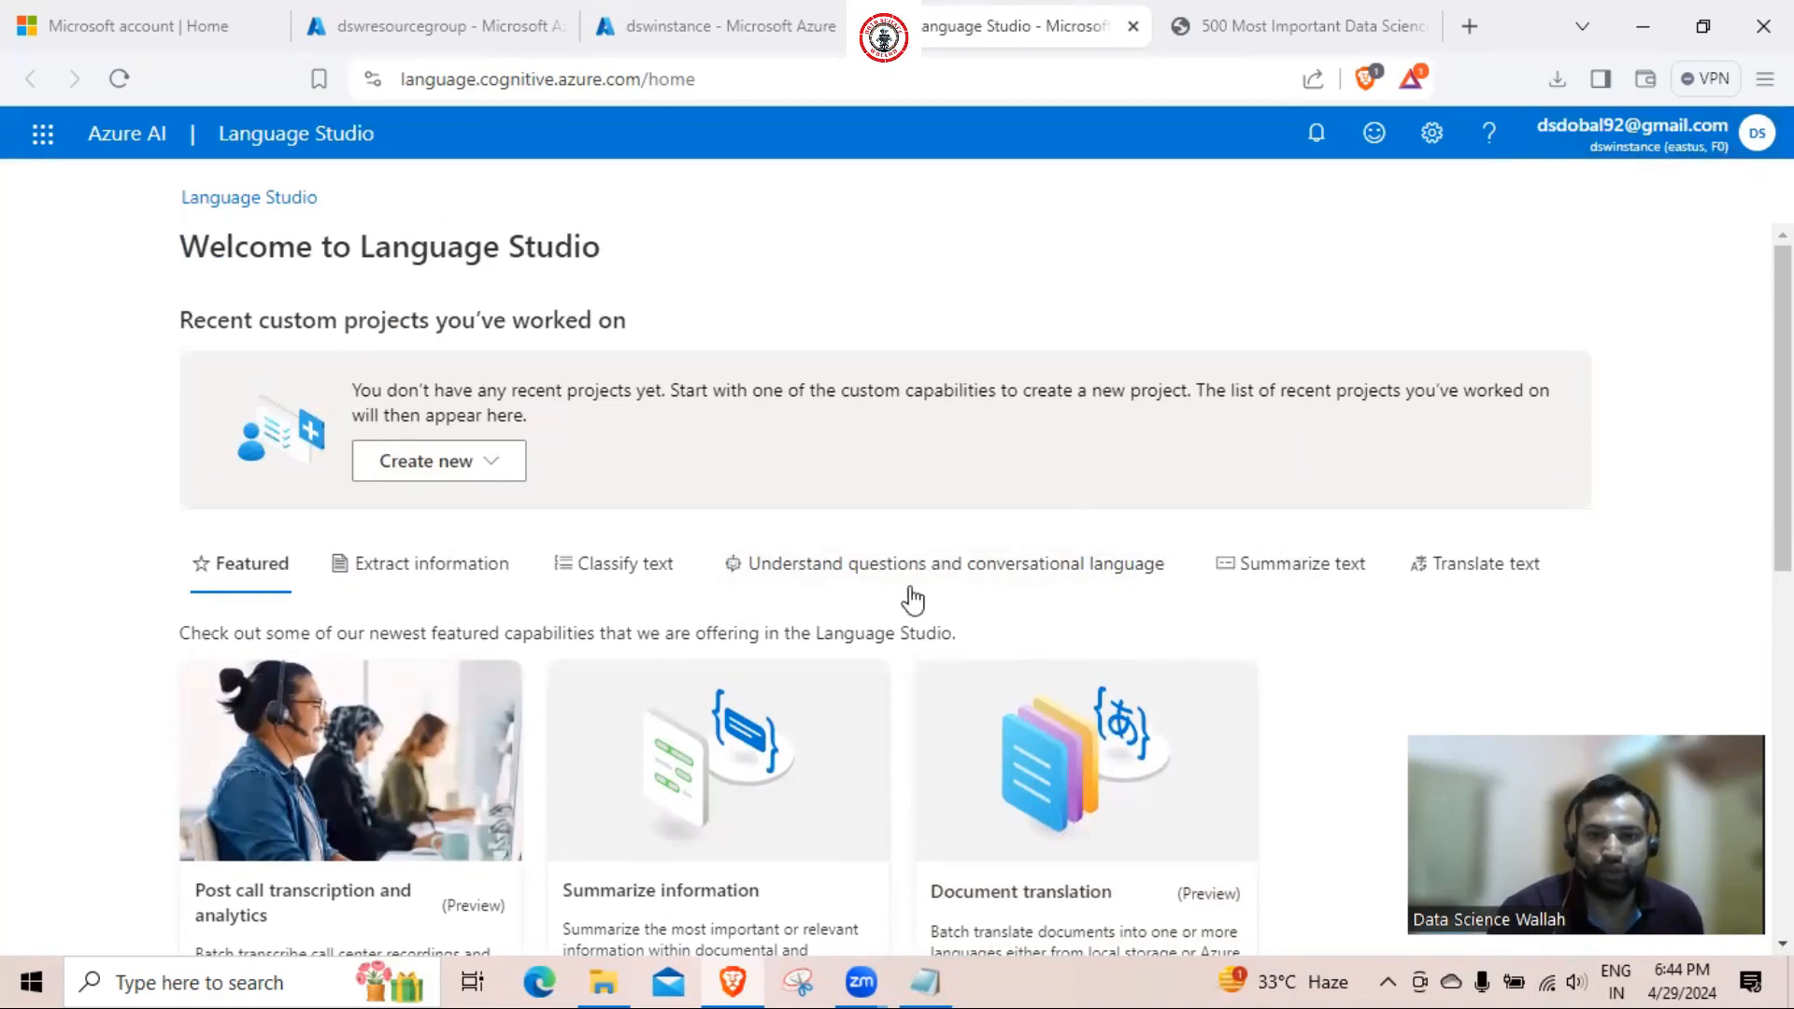
Open Custom question answering from the capabilities for understanding questions and conversational language
{"action": "left_click", "coordinate": [934, 570]}
{"action": "scroll", "coordinate": [925, 628], "scroll_direction": "down", "scroll_amount": 3}
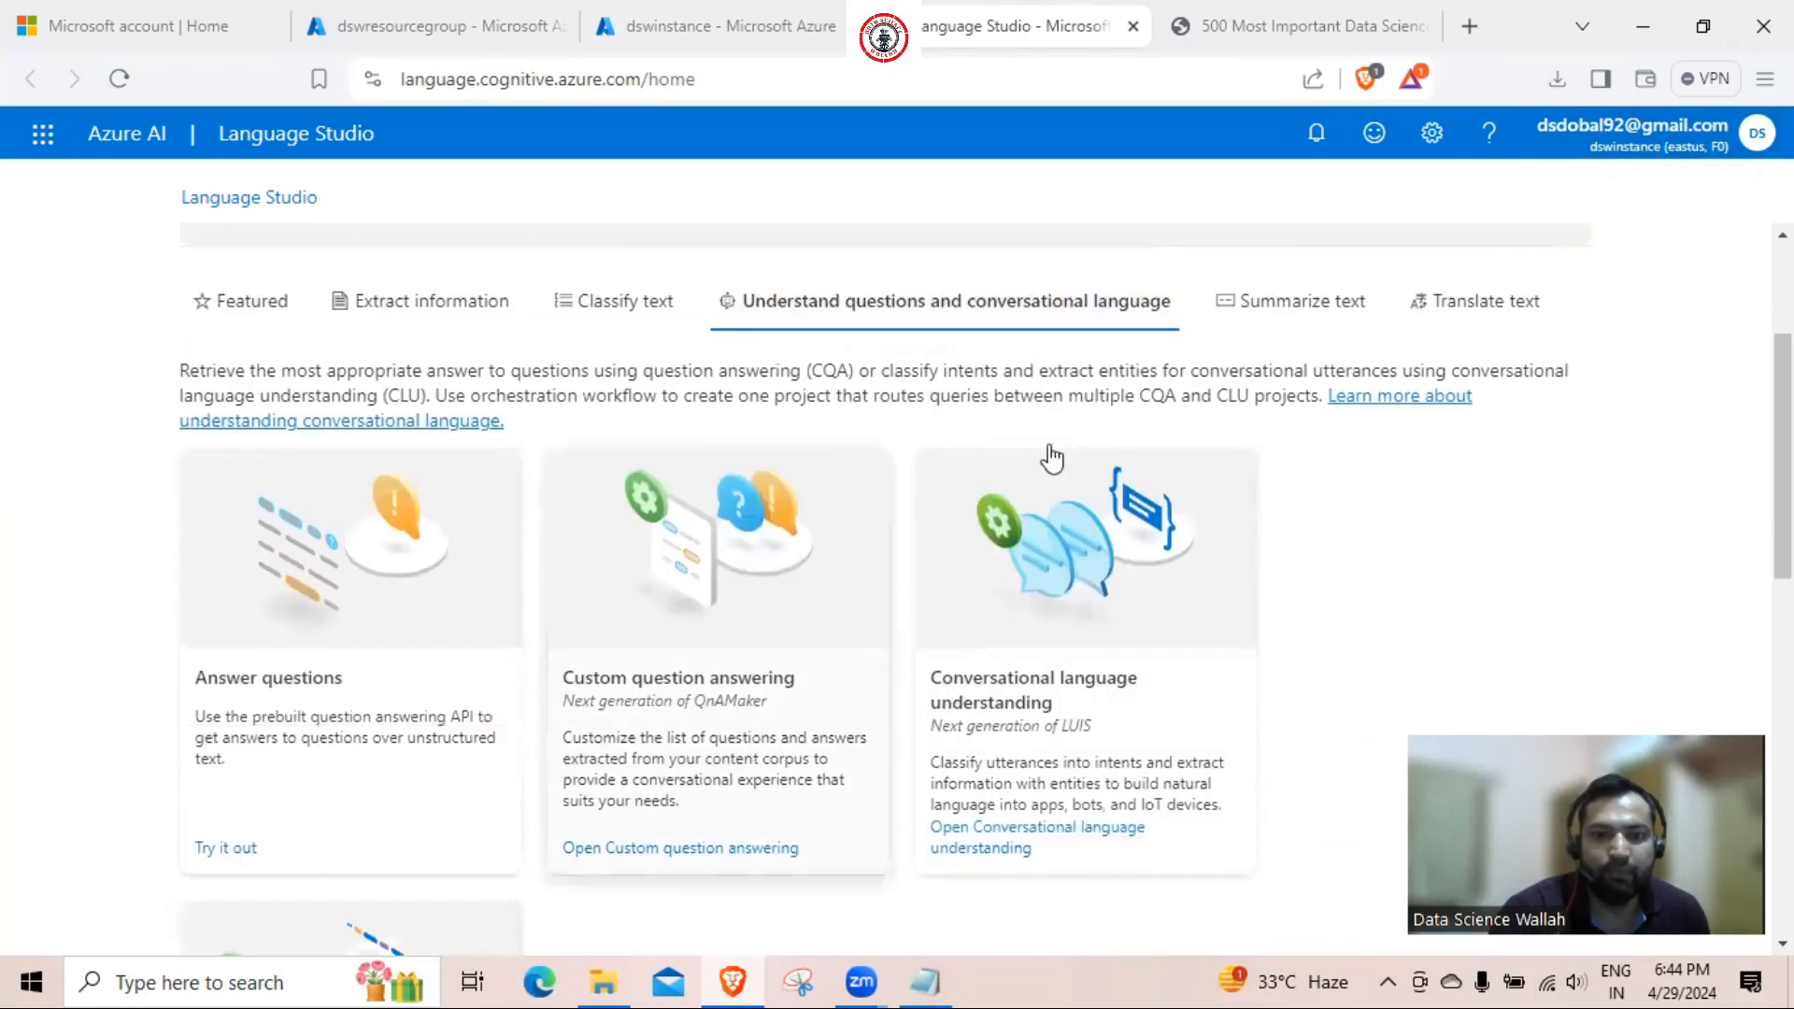
{"action": "scroll", "coordinate": [1052, 458], "scroll_direction": "up", "scroll_amount": 3}
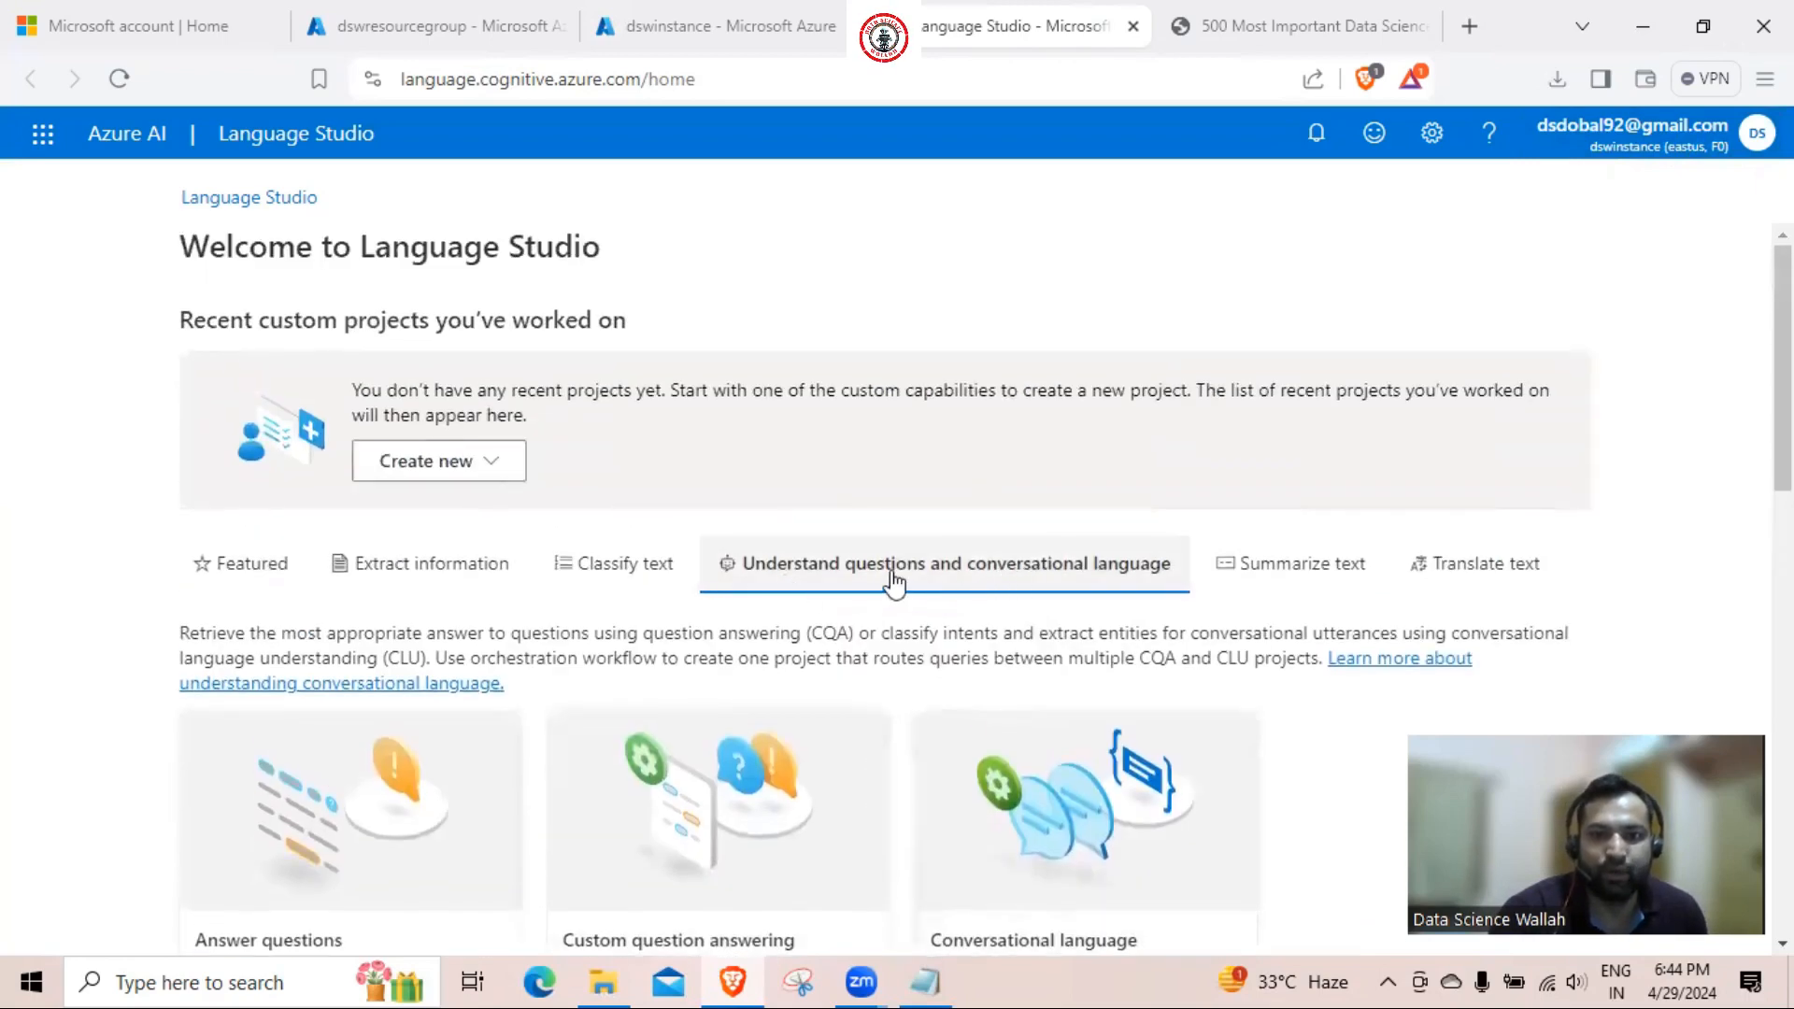
{"action": "scroll", "coordinate": [1153, 585], "scroll_direction": "down", "scroll_amount": 3}
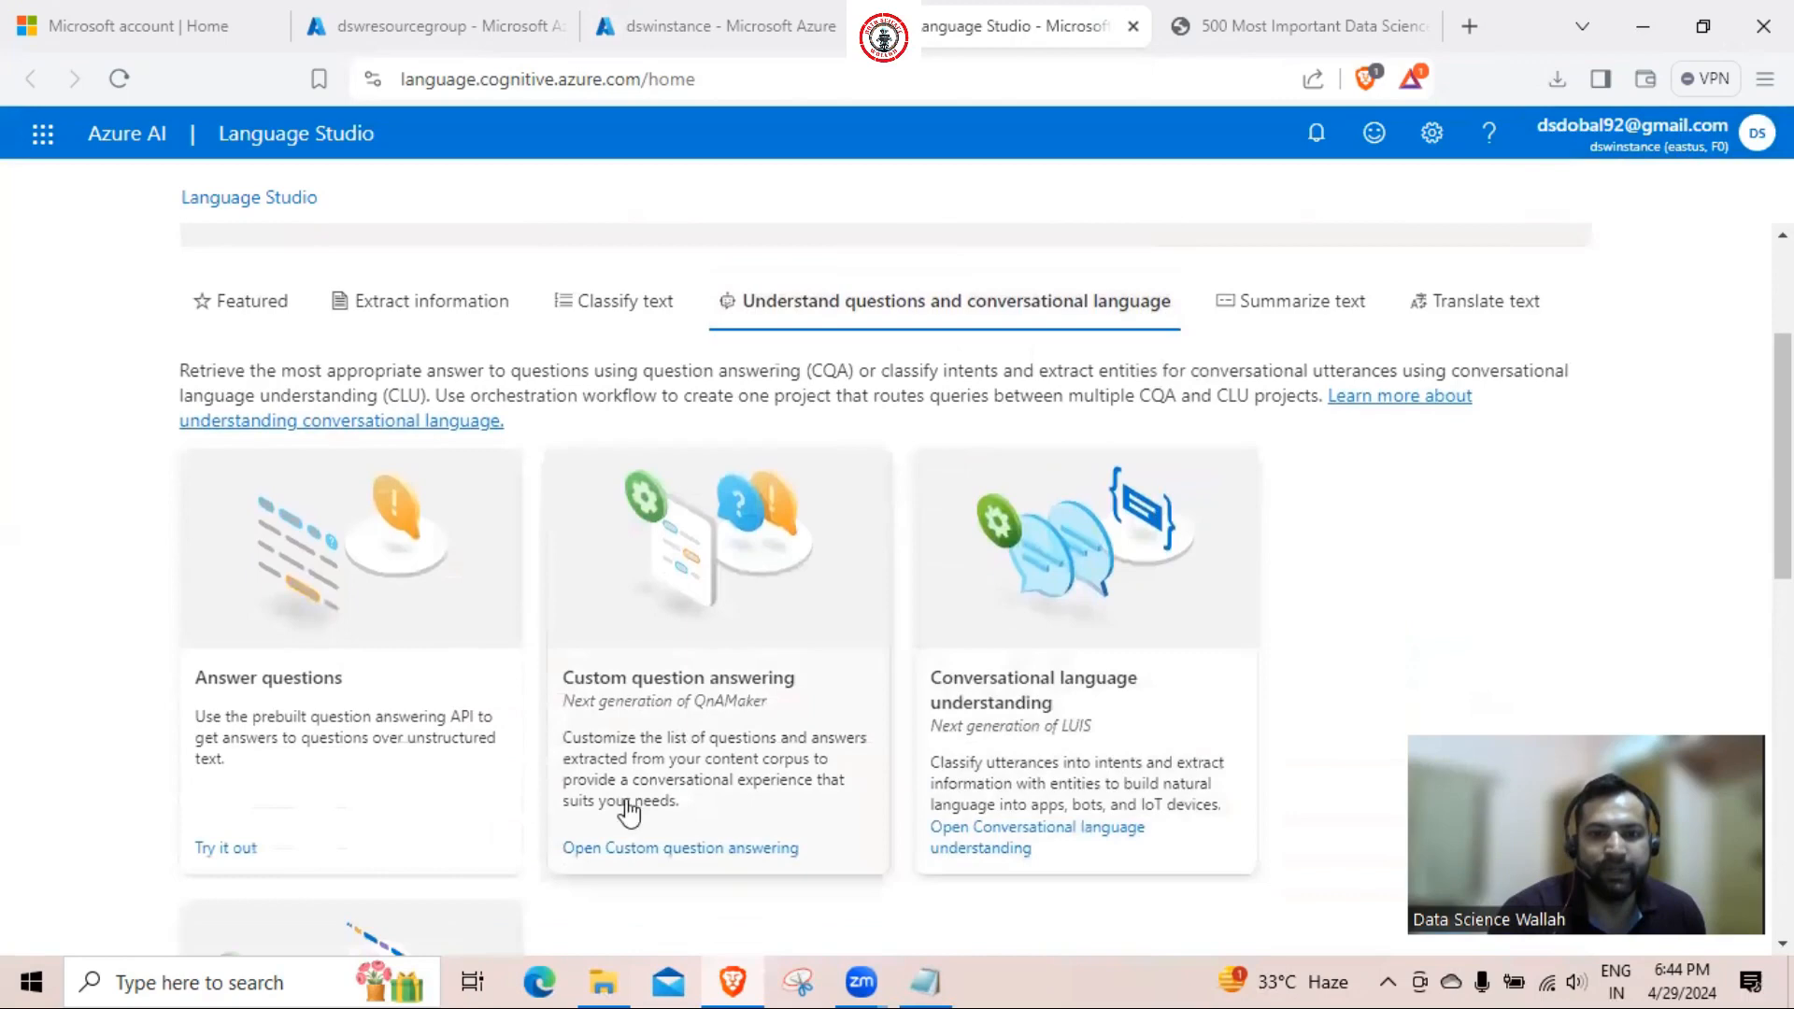
{"action": "left_click", "coordinate": [690, 848]}
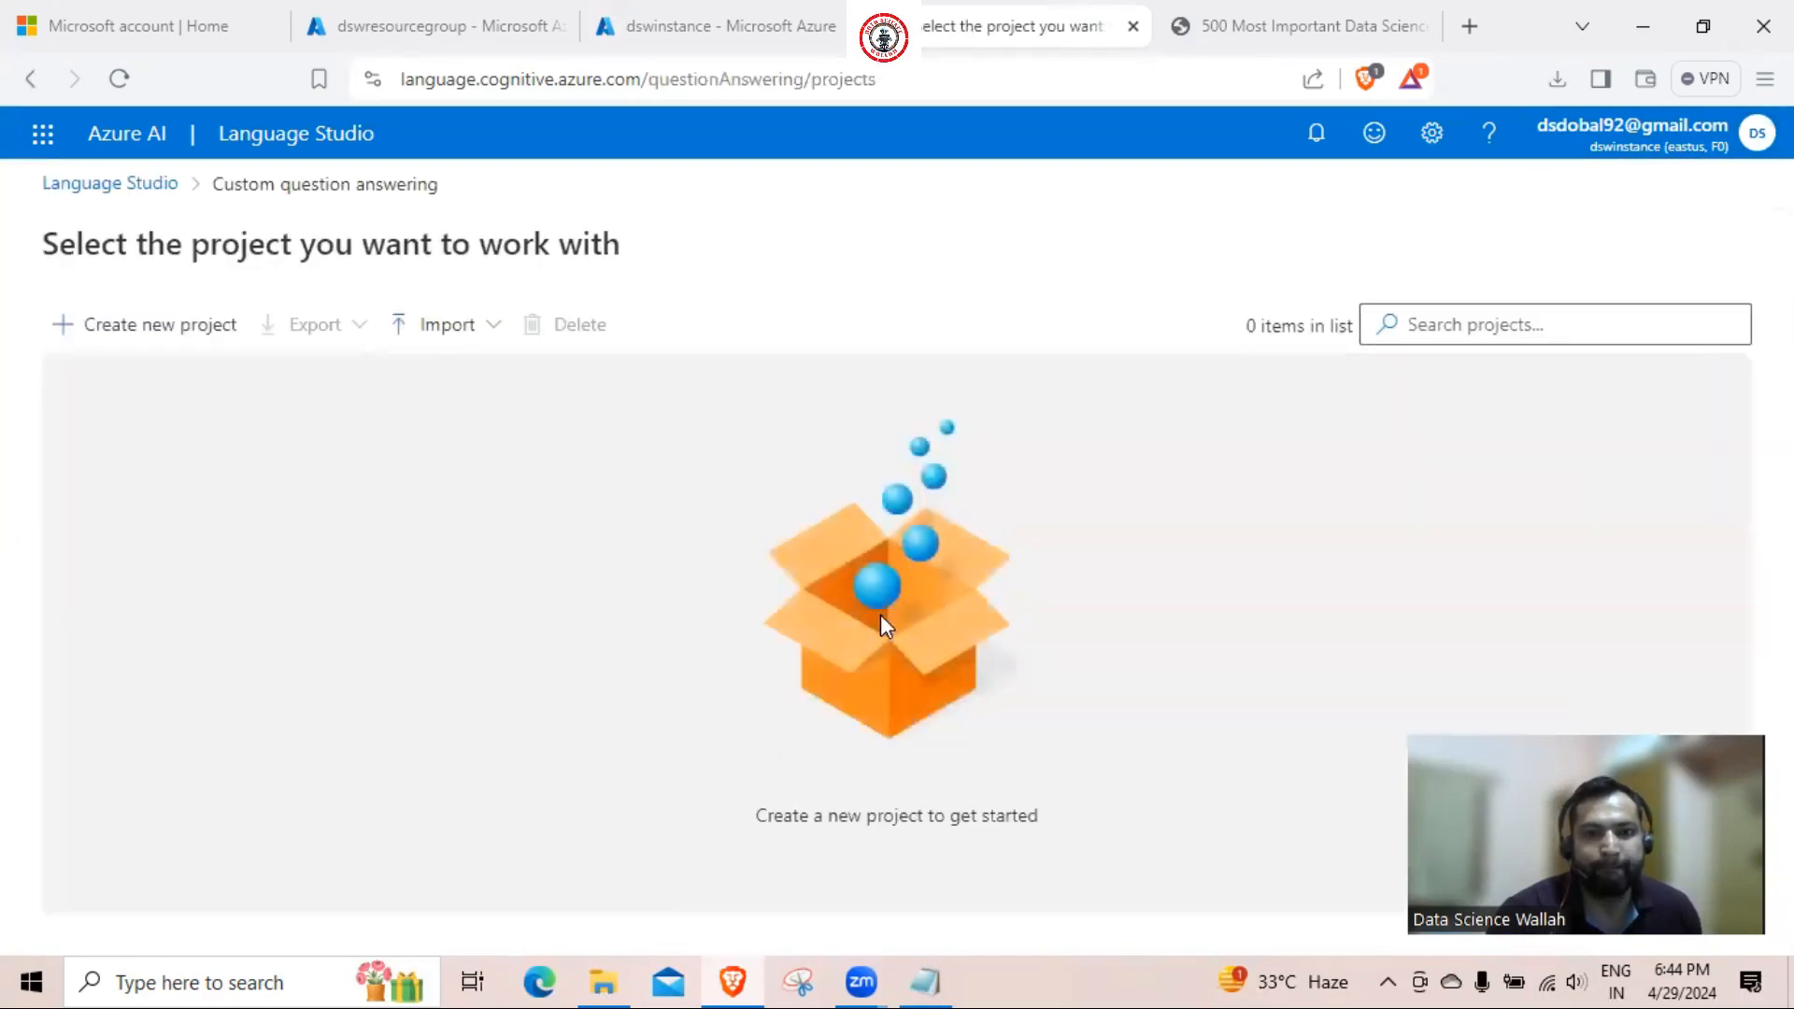
Start a new project, set English as the language for all projects in the resource and continue to the basic information
{"action": "left_click", "coordinate": [150, 329]}
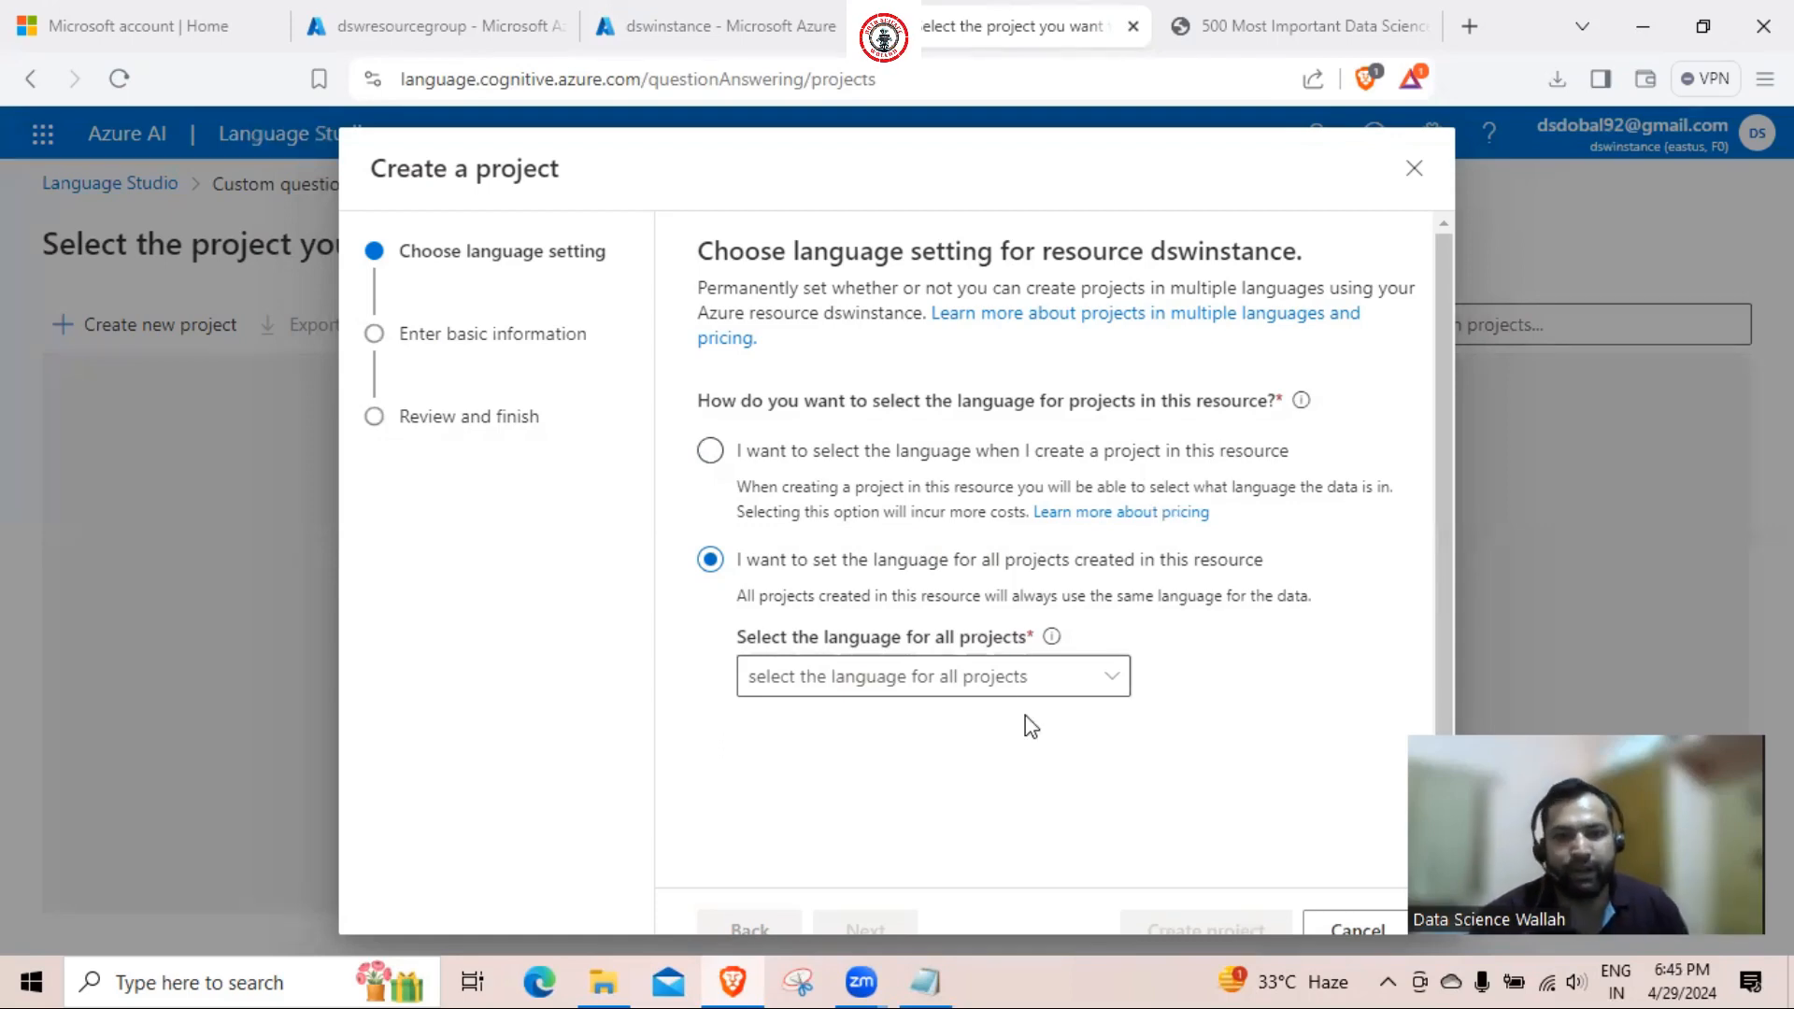
{"action": "left_click", "coordinate": [1000, 678]}
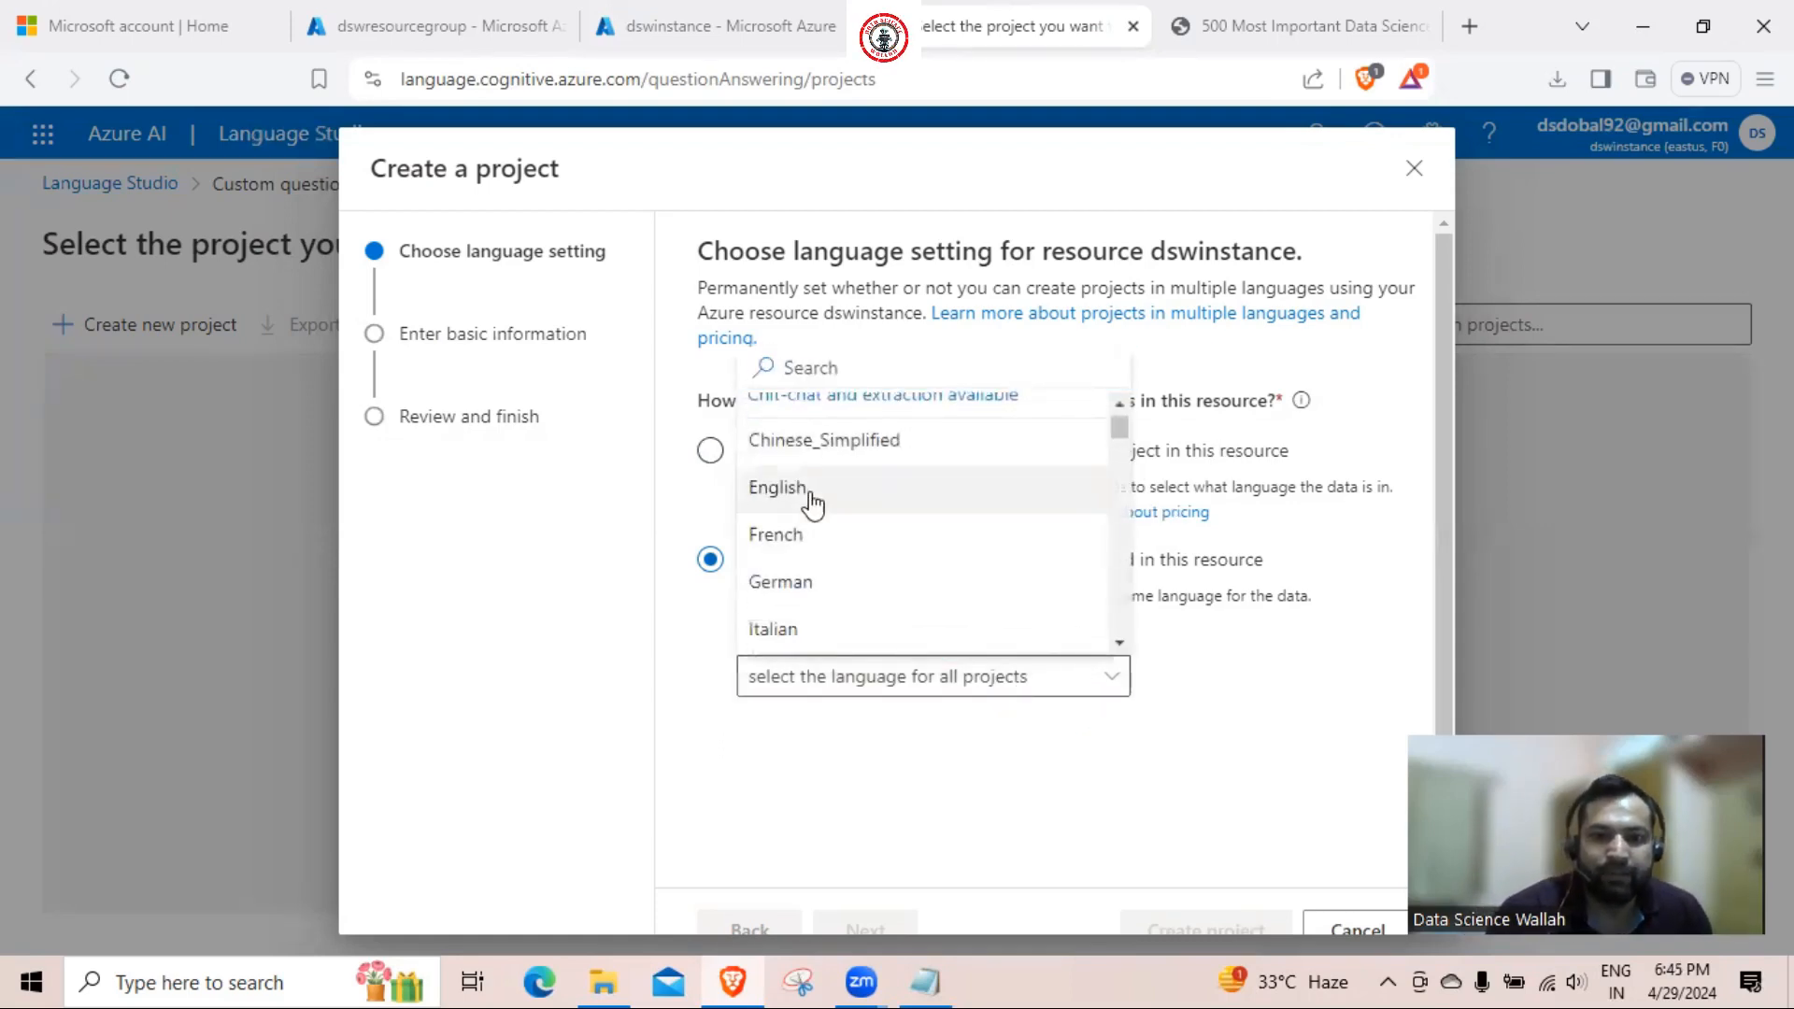
{"action": "left_click", "coordinate": [803, 493]}
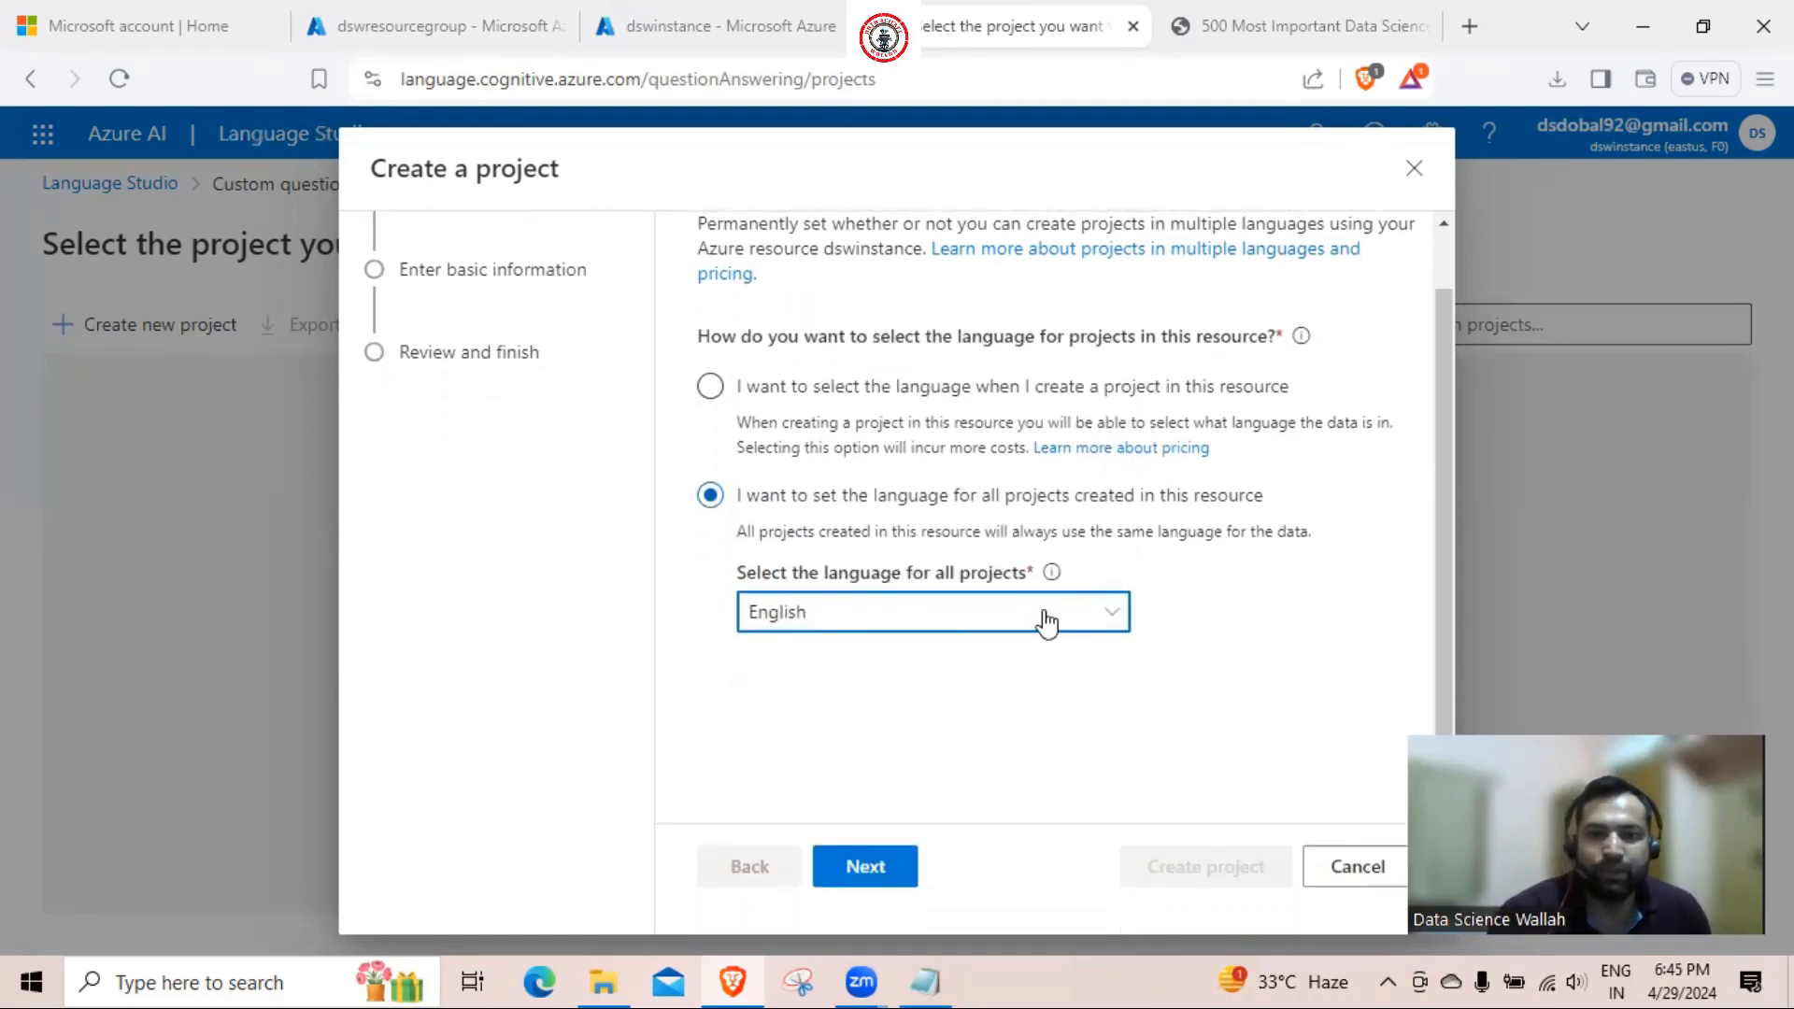
{"action": "left_click", "coordinate": [1045, 617]}
{"action": "scroll", "coordinate": [998, 752], "scroll_direction": "down", "scroll_amount": 3}
{"action": "scroll", "coordinate": [993, 783], "scroll_direction": "up", "scroll_amount": 5}
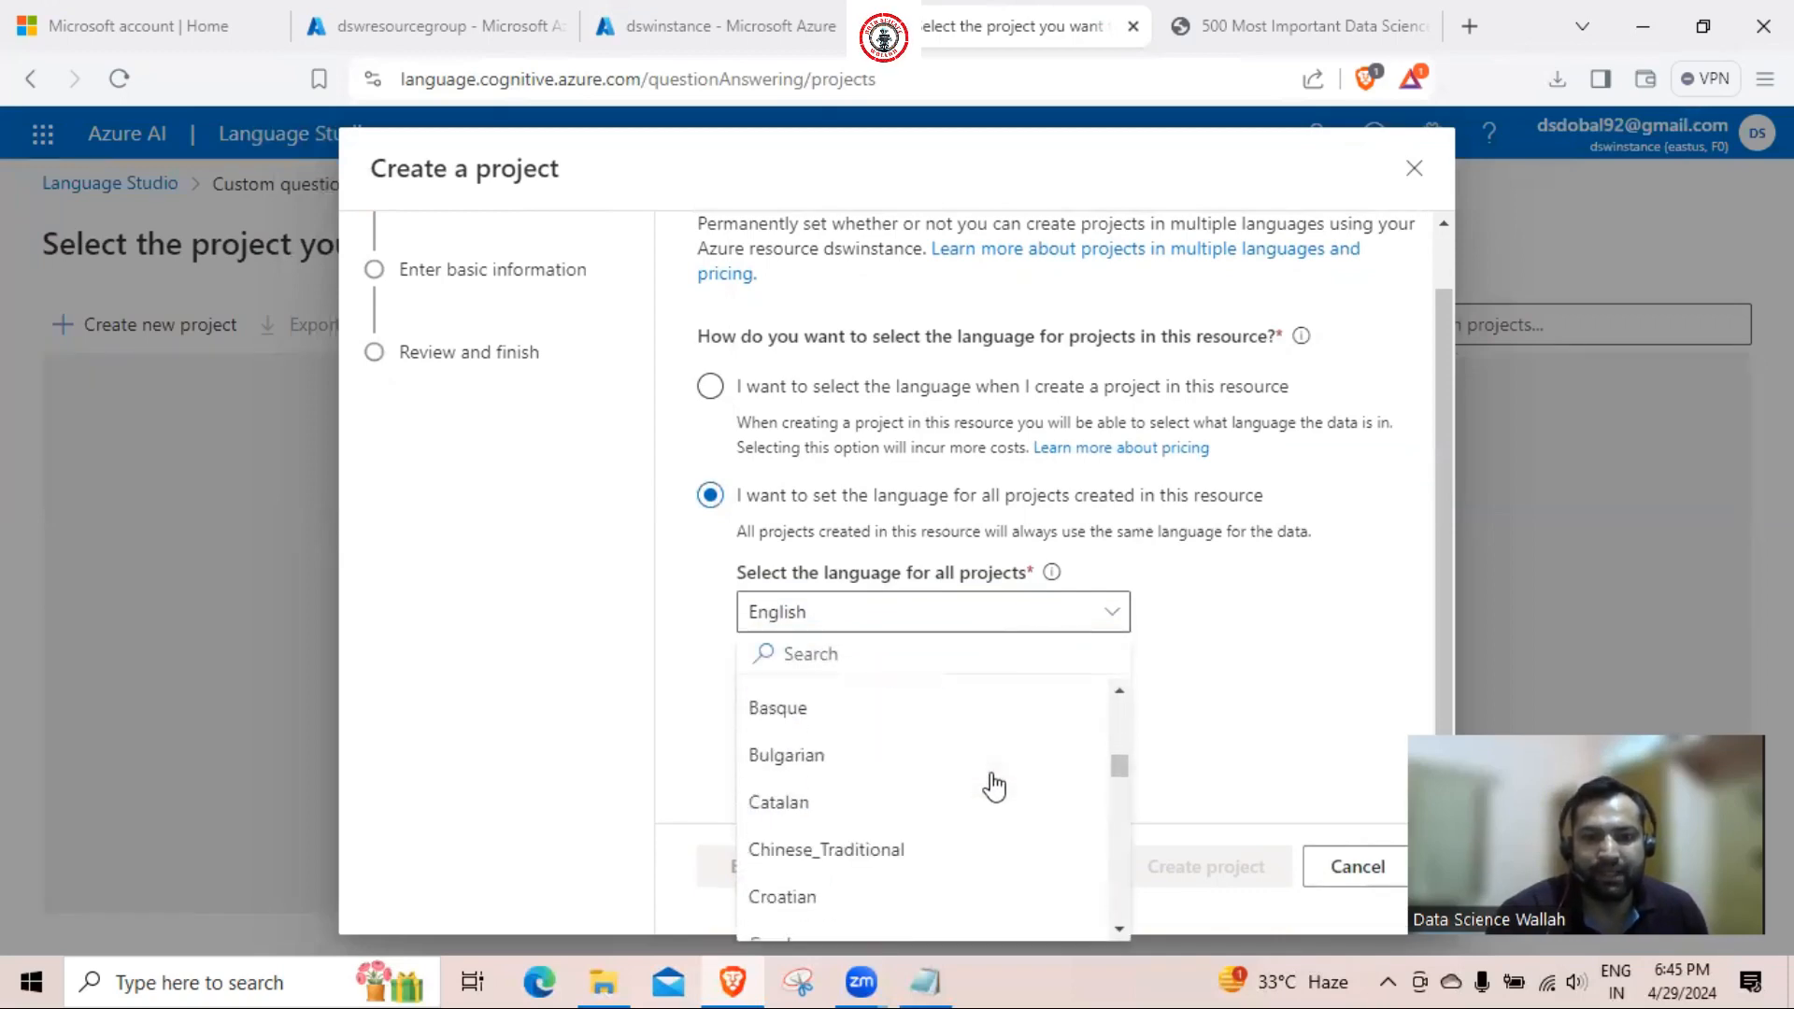
{"action": "scroll", "coordinate": [989, 785], "scroll_direction": "down", "scroll_amount": 4}
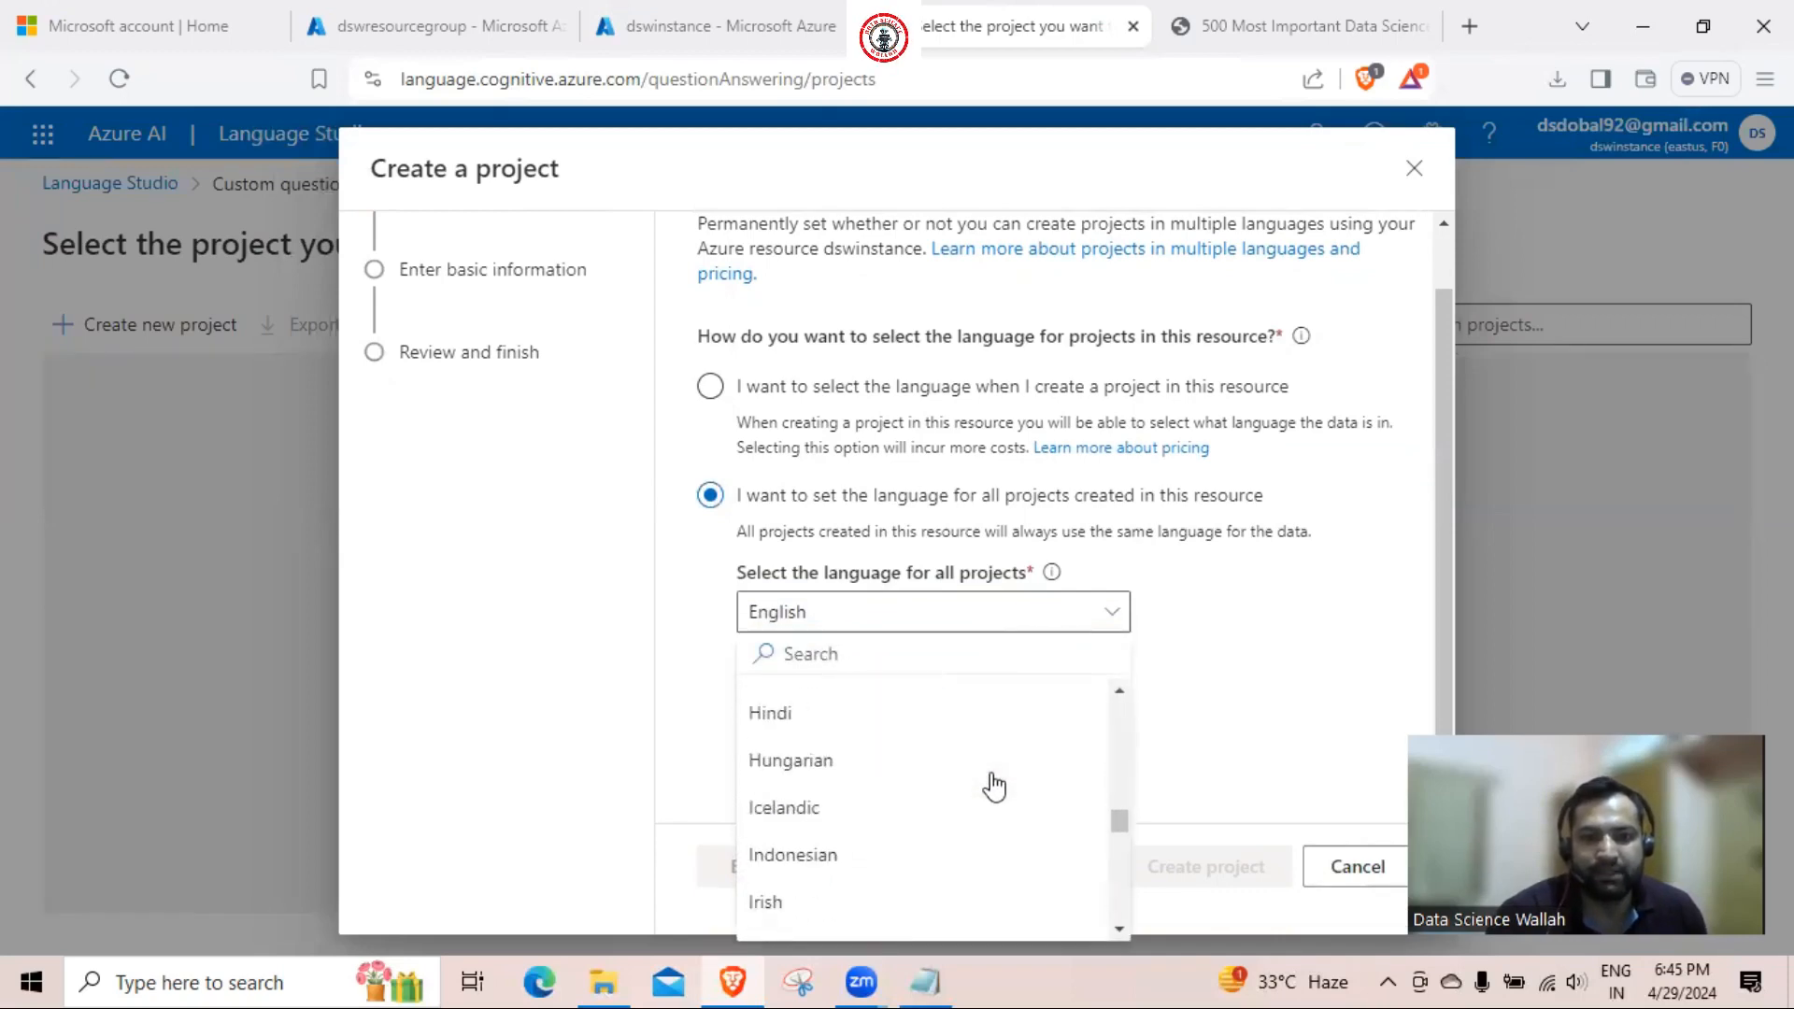
{"action": "left_click", "coordinate": [1204, 721]}
{"action": "left_click", "coordinate": [886, 867]}
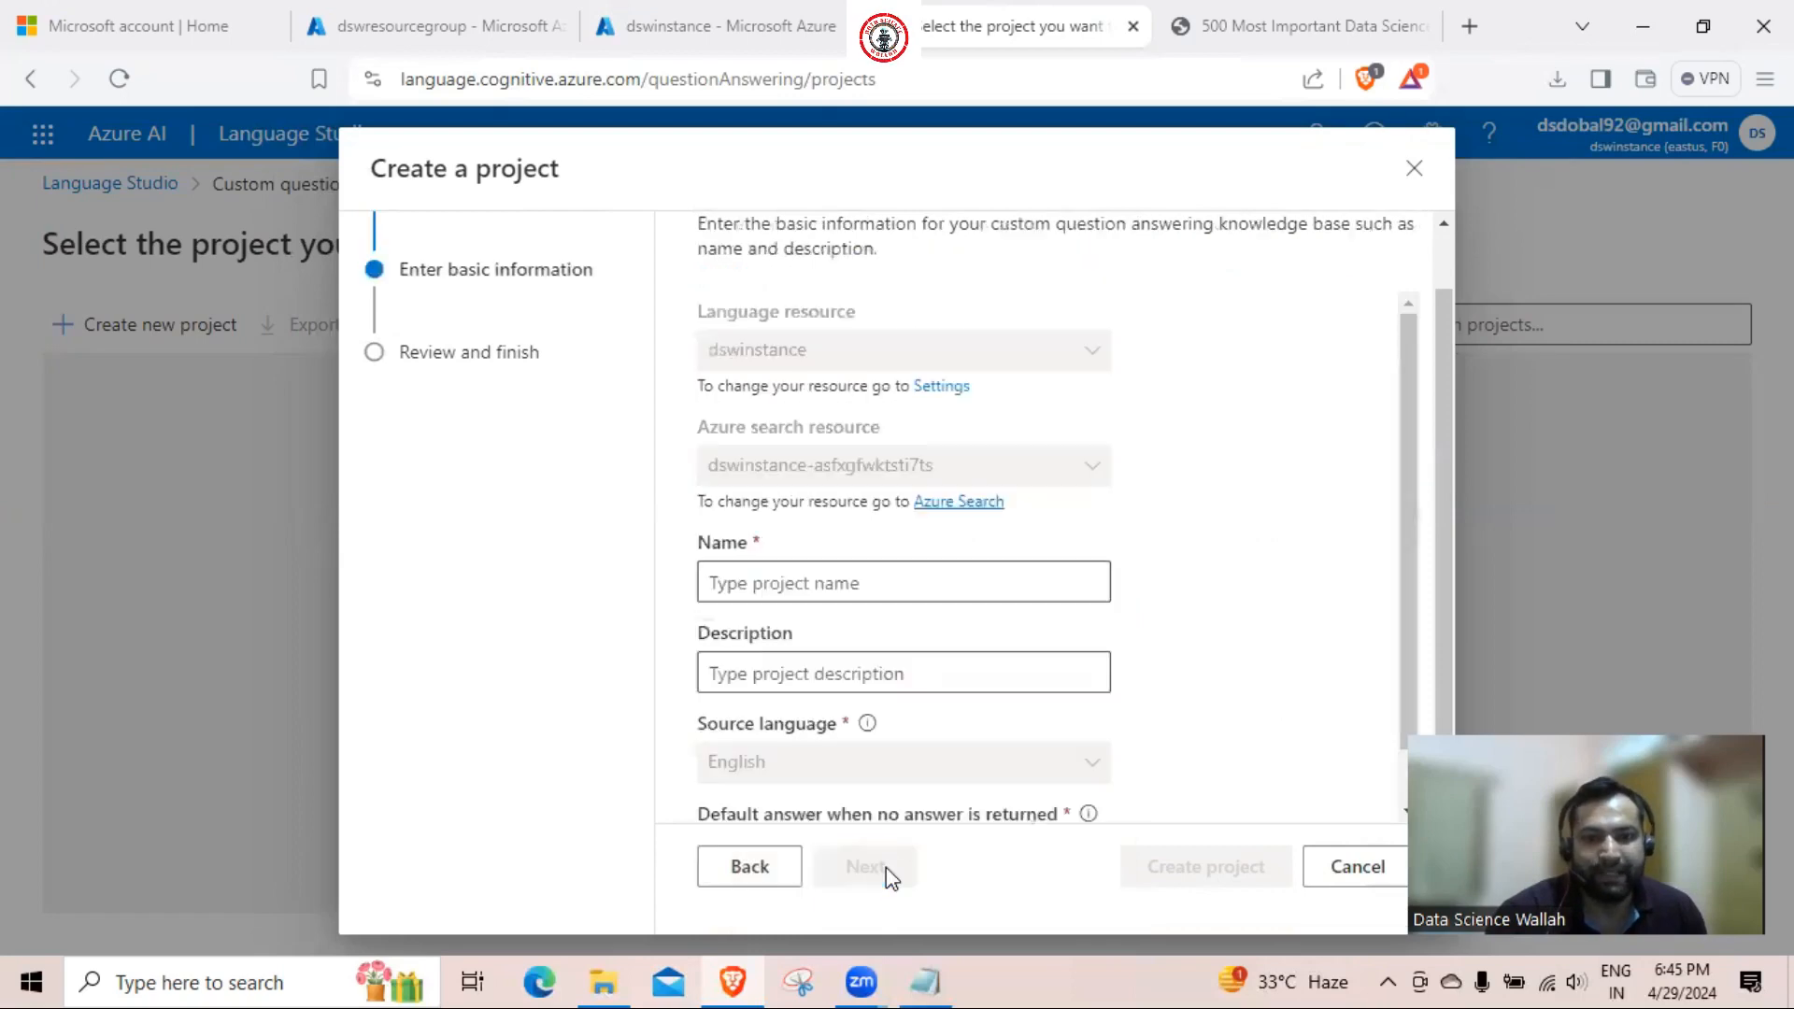
Check the search service listed in dswresourcegroup in the Azure portal tab and return to the project form
{"action": "scroll", "coordinate": [1009, 557], "scroll_direction": "up", "scroll_amount": 1}
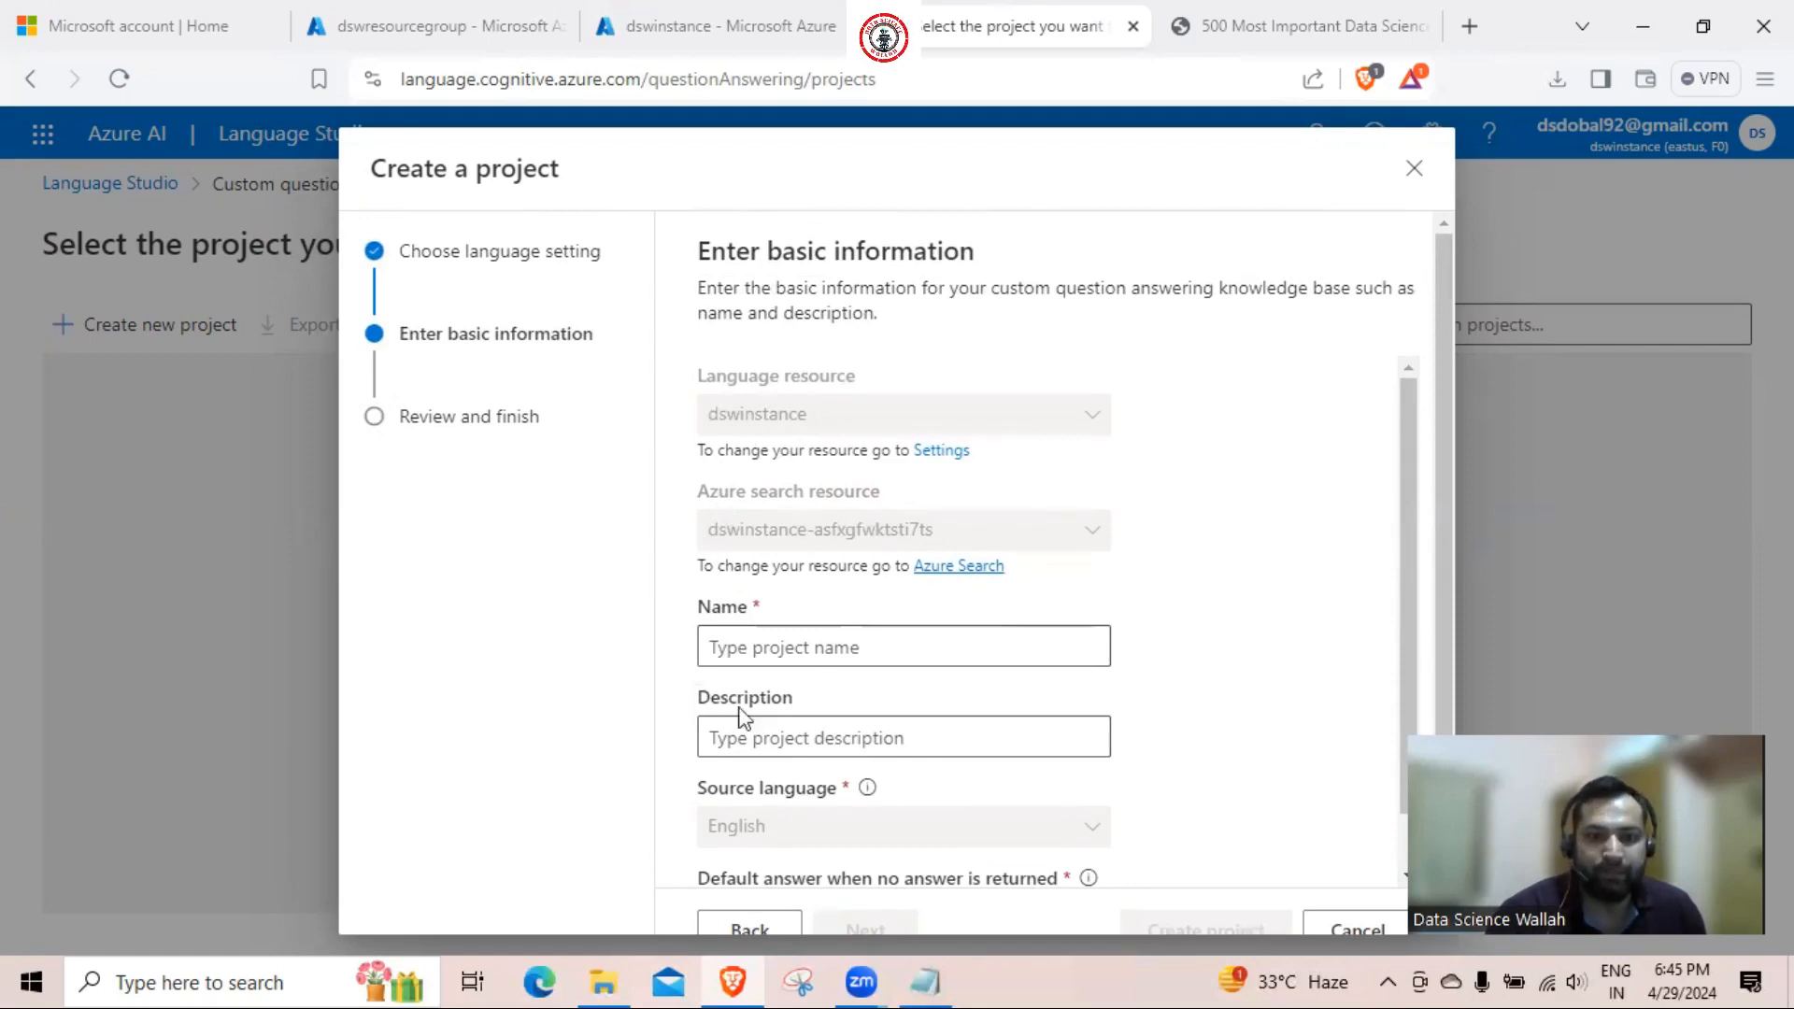
{"action": "left_click", "coordinate": [439, 26]}
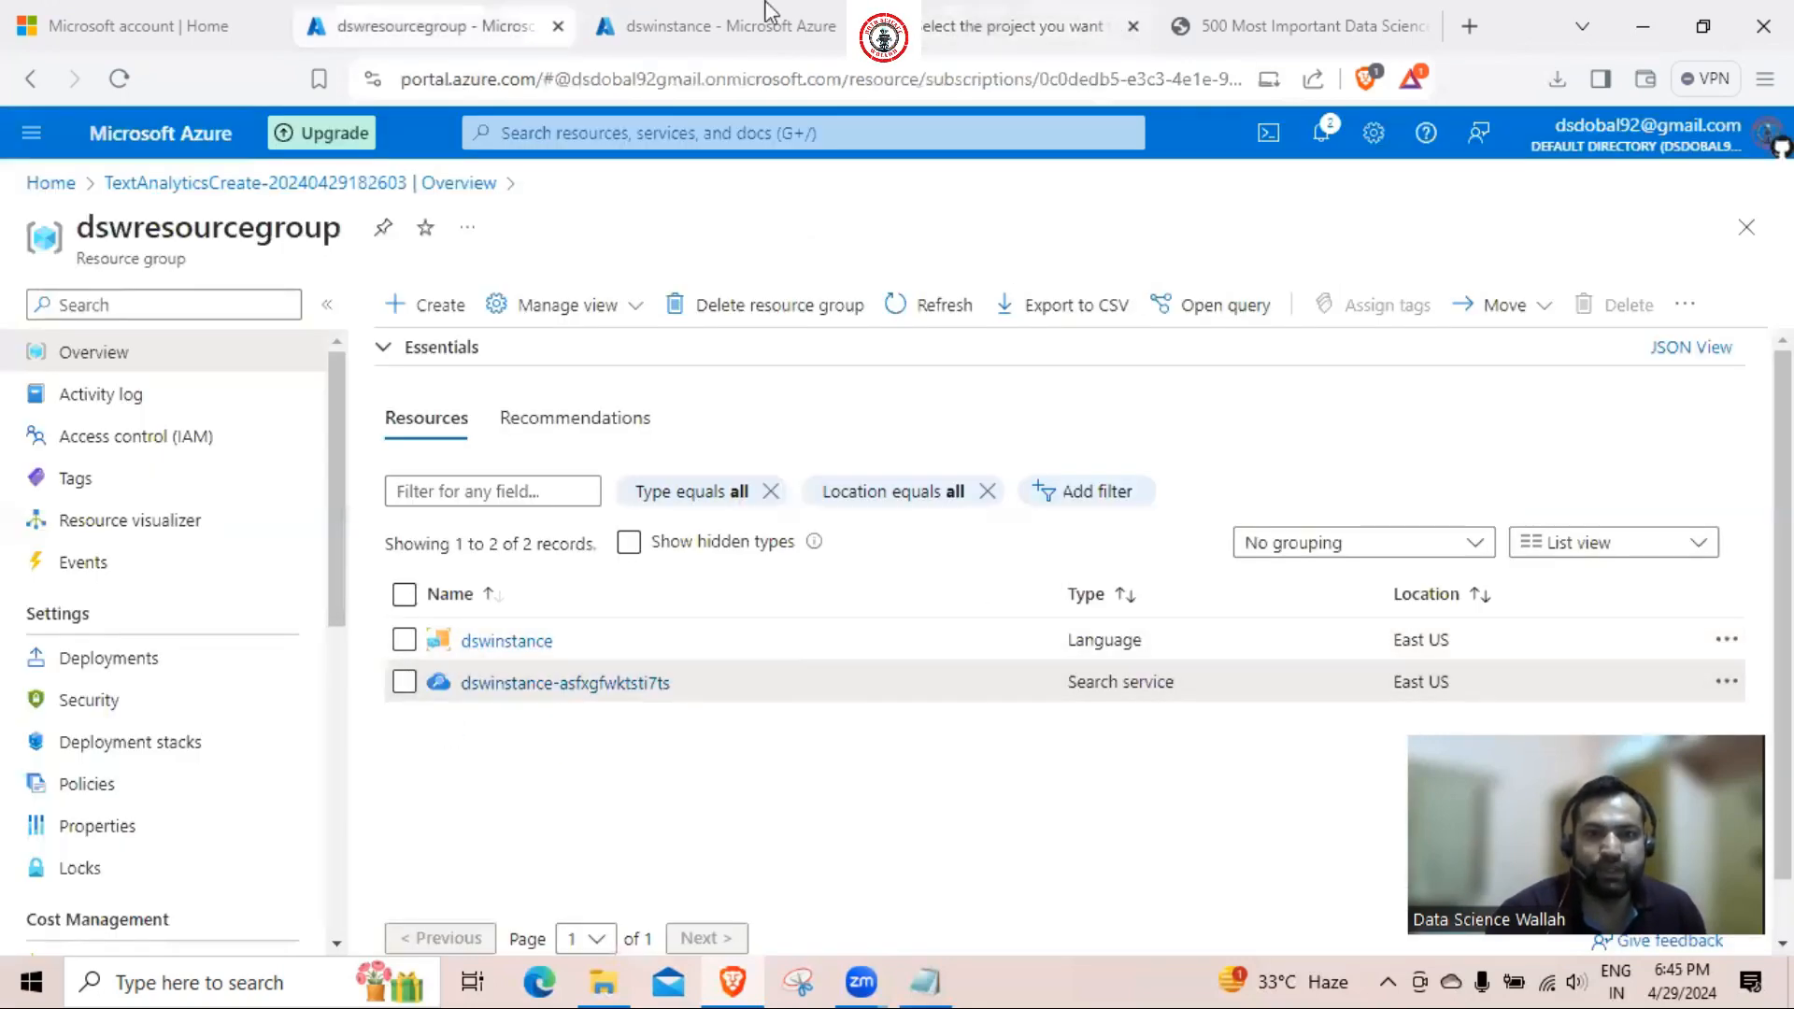
{"action": "left_click", "coordinate": [922, 13]}
Name the project "faq" and describe it as "its a faq kb"
{"action": "left_click", "coordinate": [872, 649]}
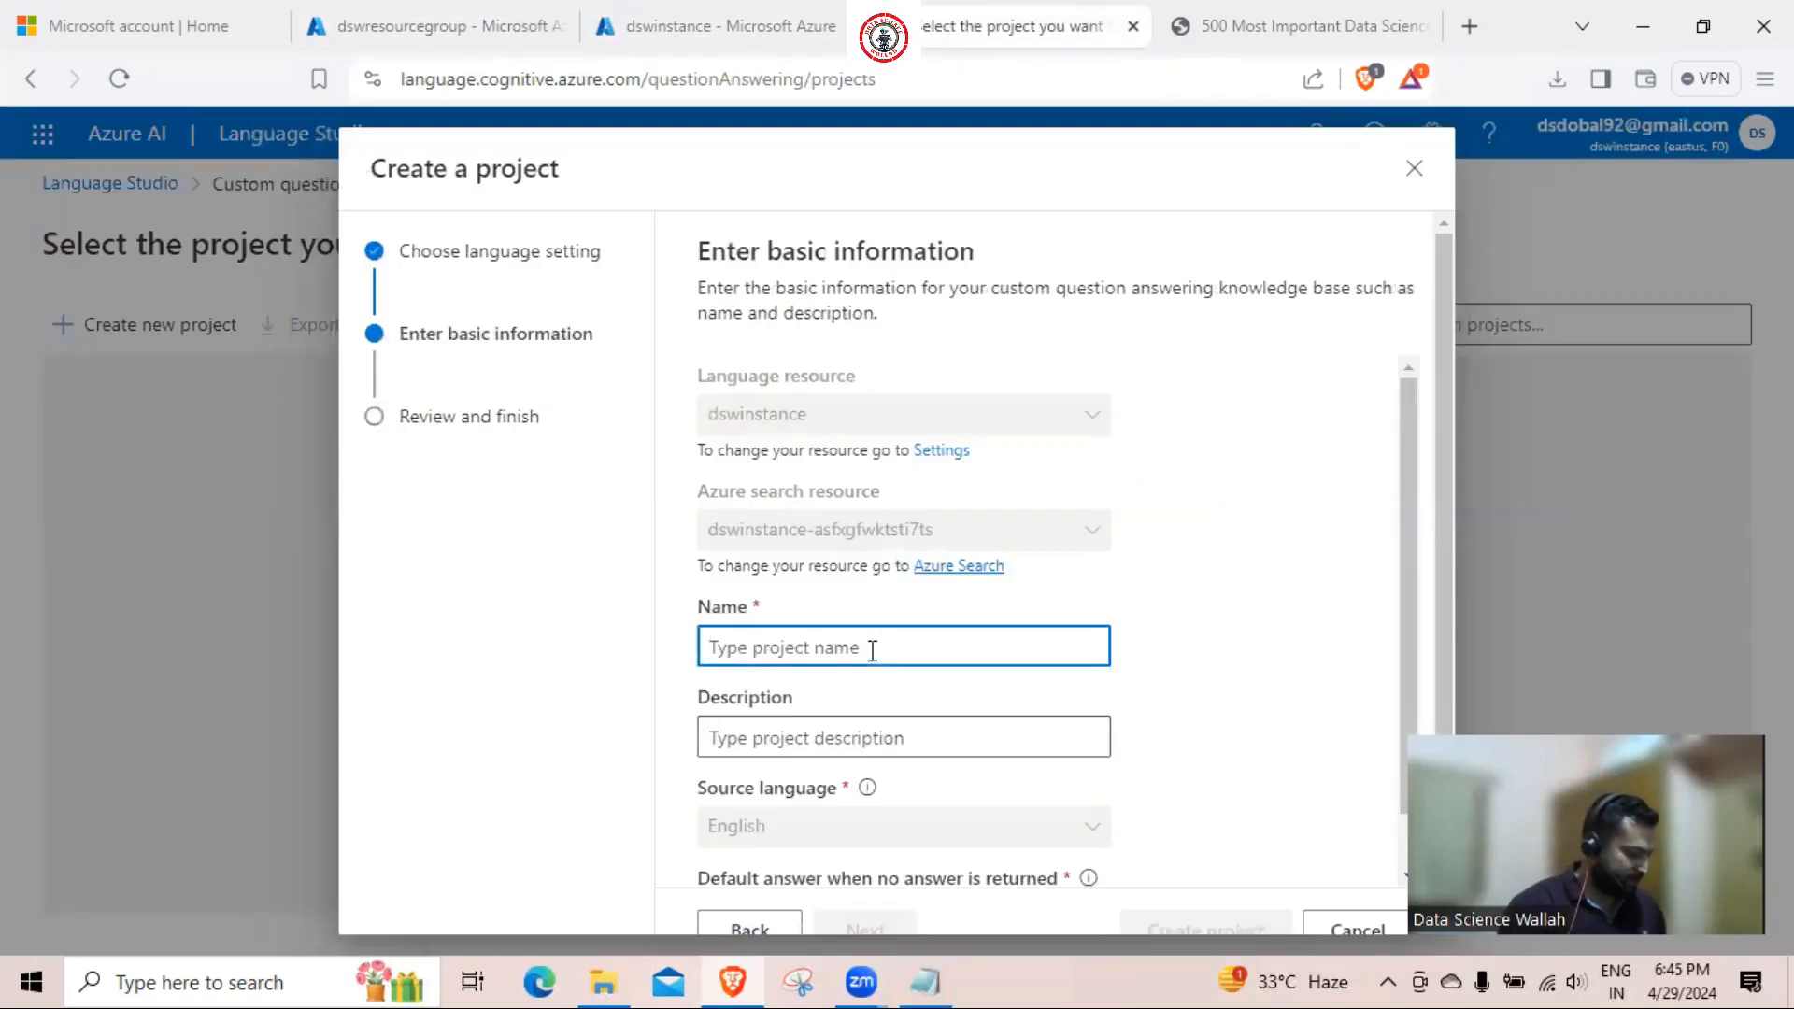
{"action": "type", "text": "fa"}
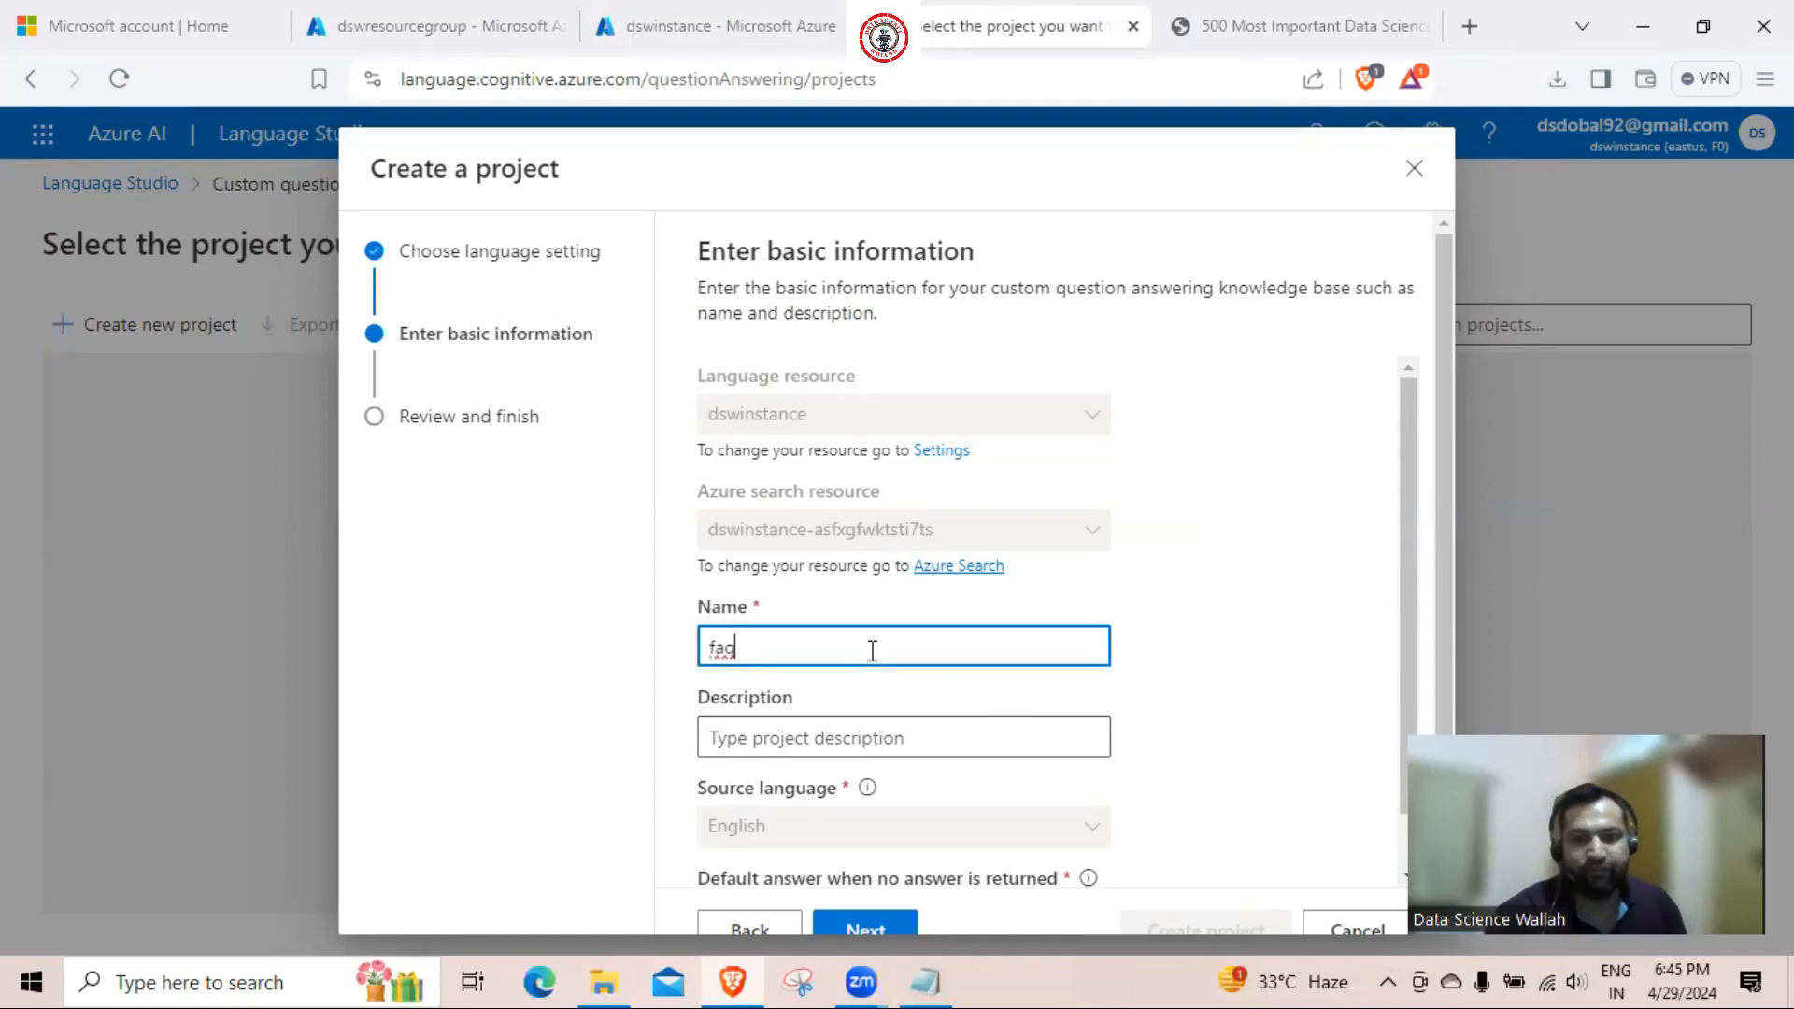
{"action": "type", "text": "q"}
{"action": "scroll", "coordinate": [872, 650], "scroll_direction": "down", "scroll_amount": 1}
{"action": "left_click", "coordinate": [851, 676]}
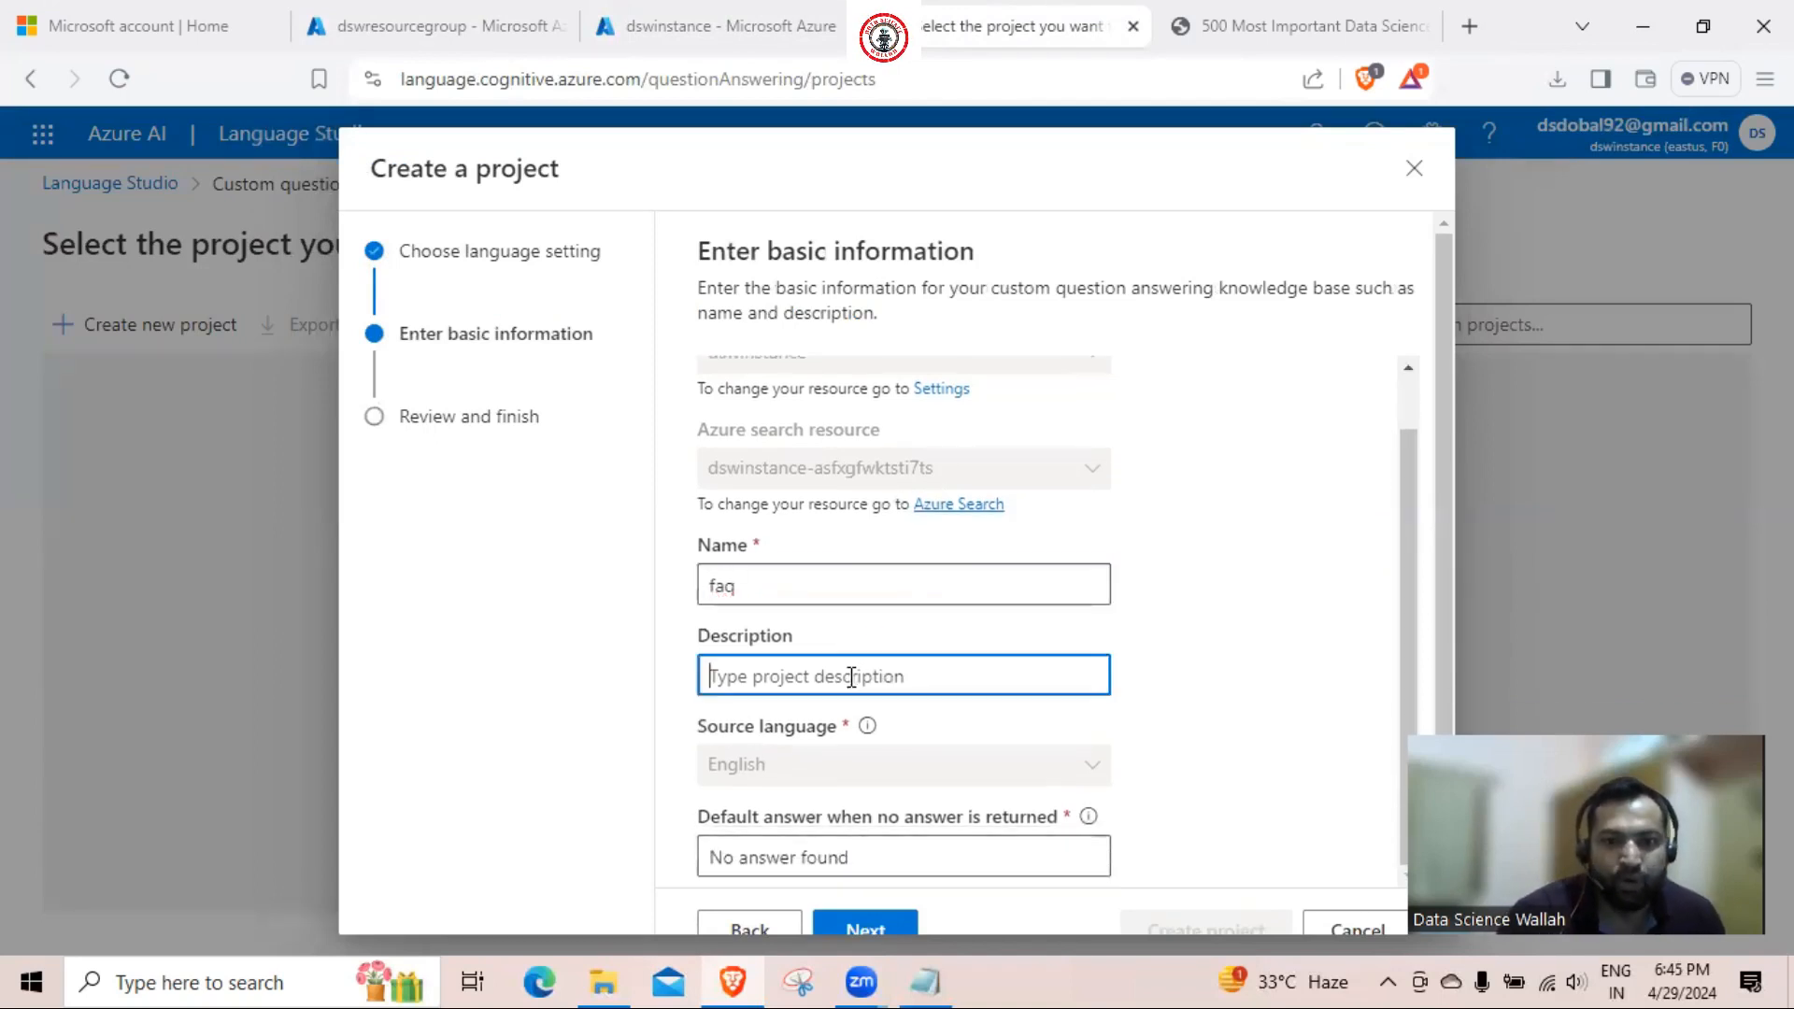
{"action": "type", "text": "its a faq kb"}
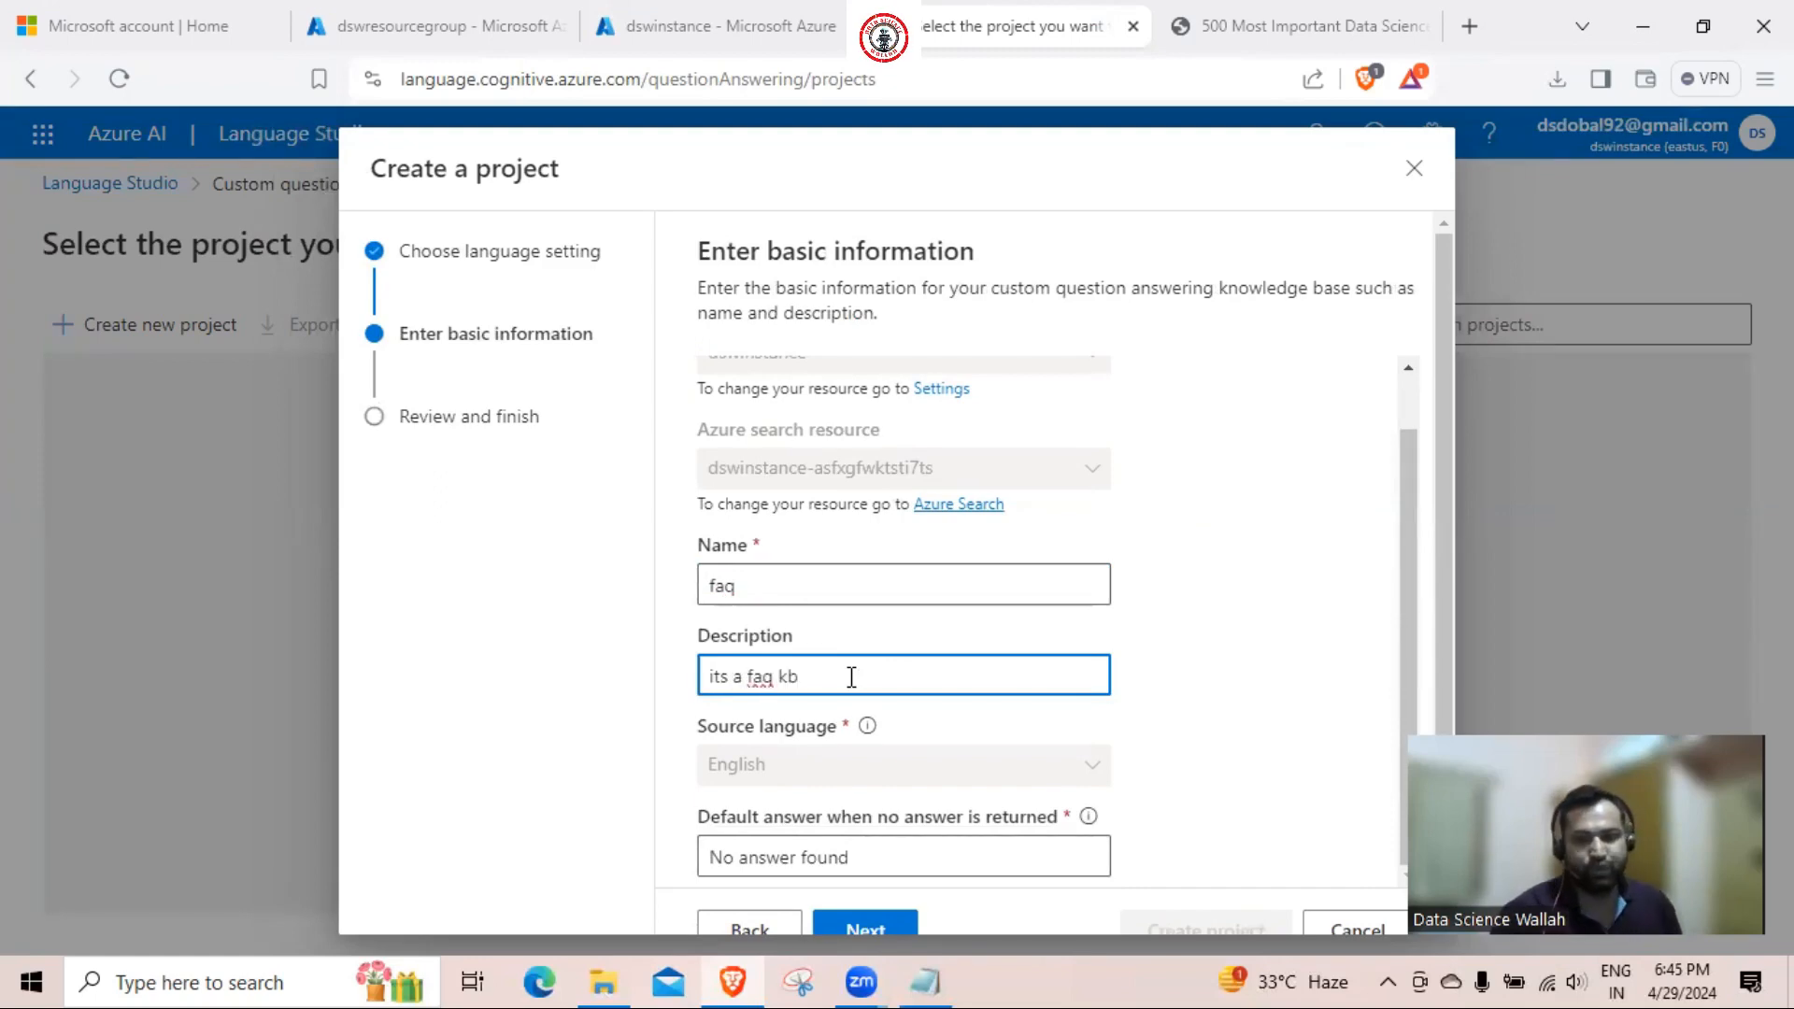
Set the default answer to "No answer found kindly rephase" and create the project after its review
{"action": "scroll", "coordinate": [852, 676], "scroll_direction": "down", "scroll_amount": 1}
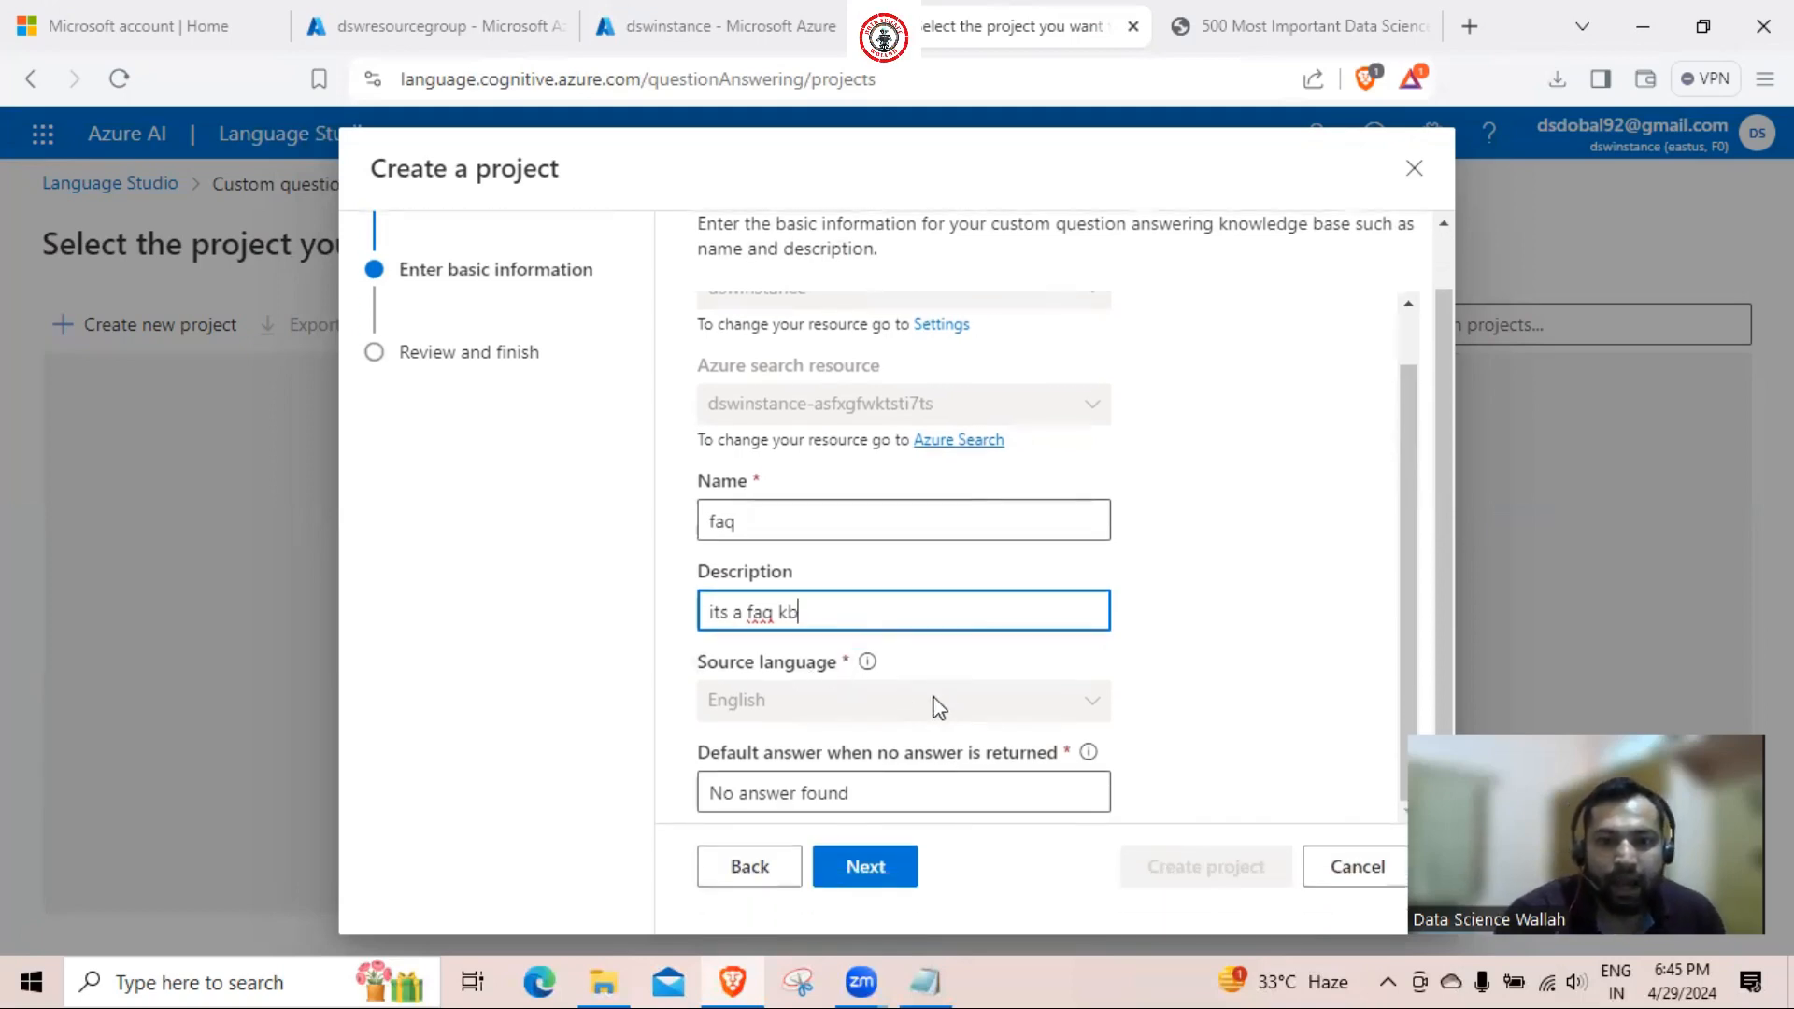
{"action": "left_click", "coordinate": [879, 792]}
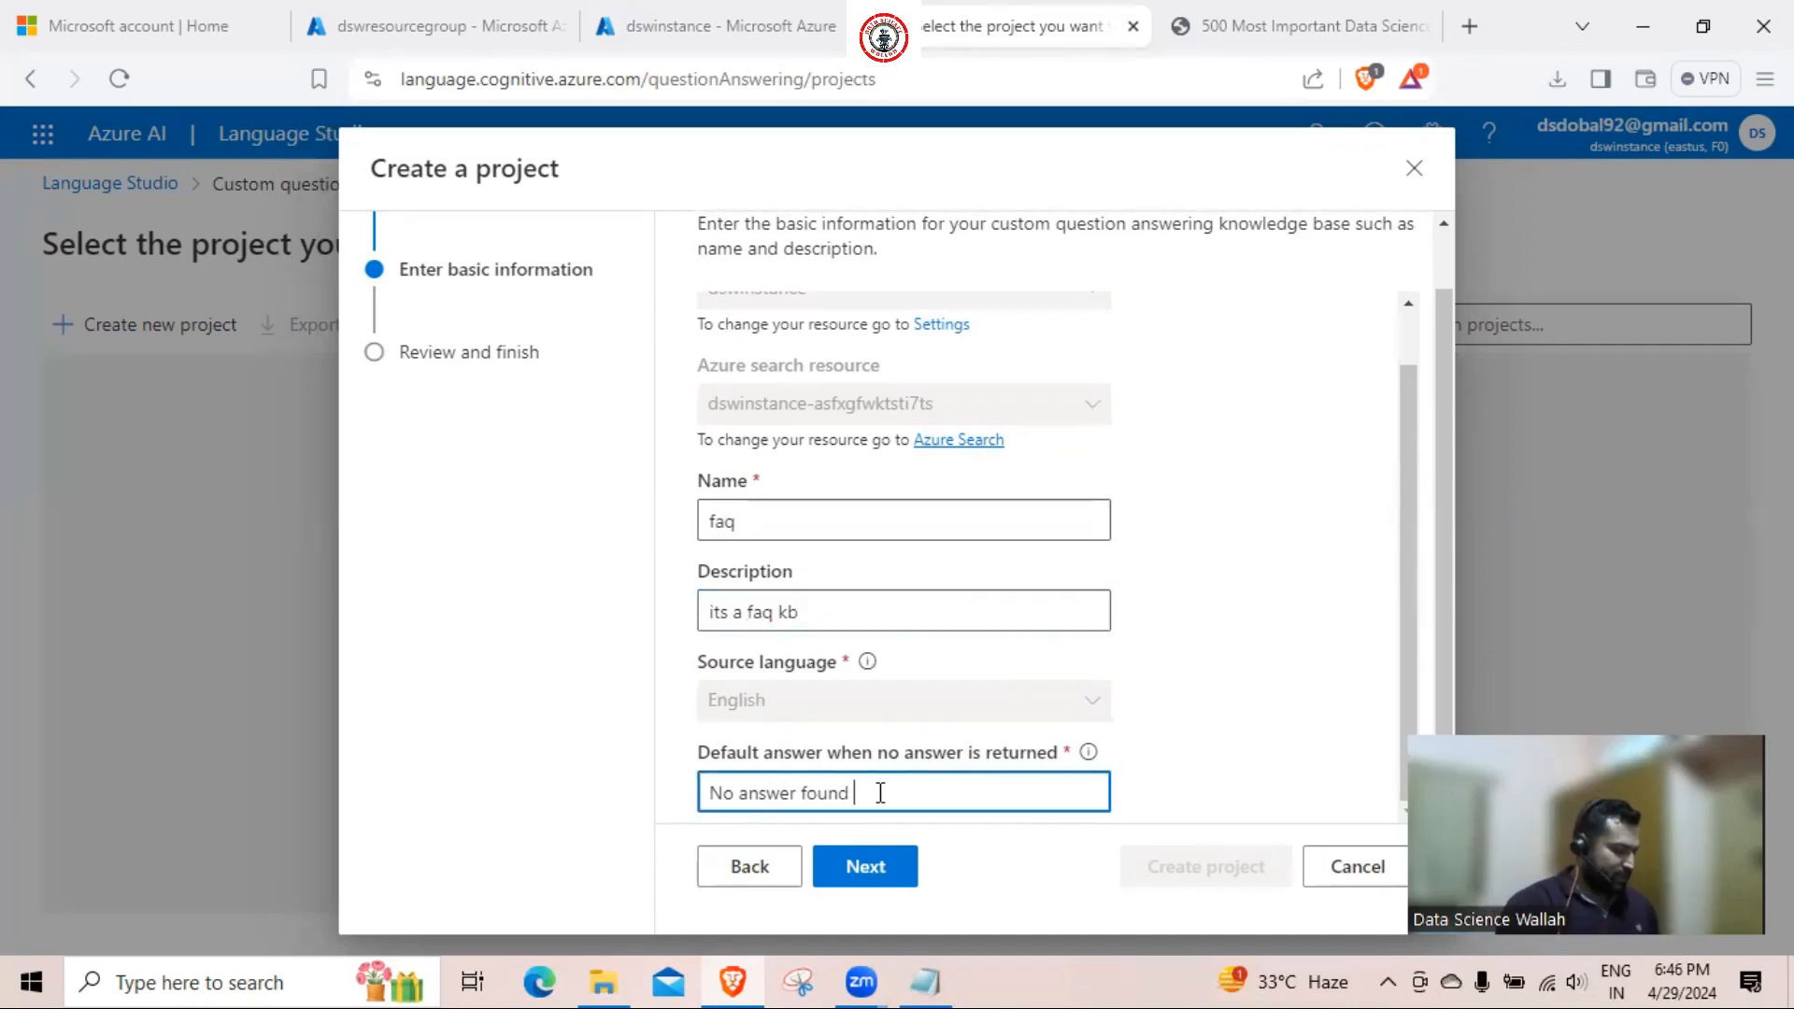
{"action": "type", "text": "kindly rephas"}
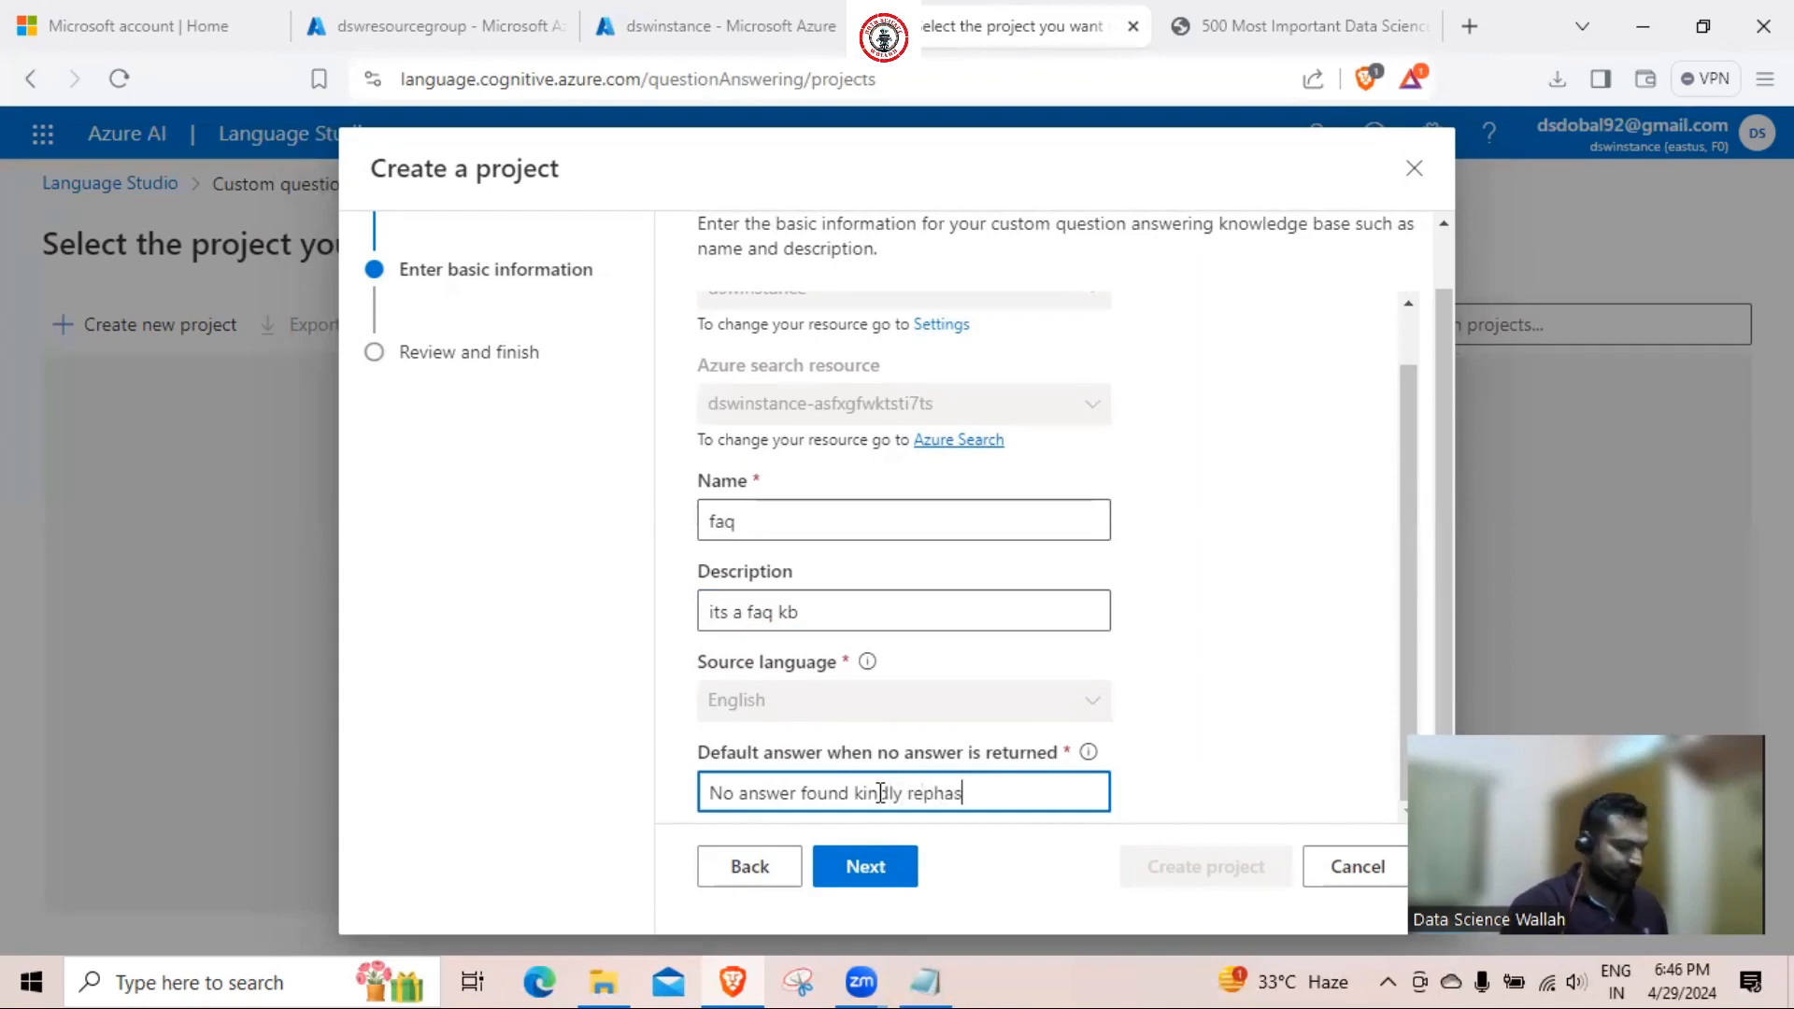
{"action": "type", "text": "e"}
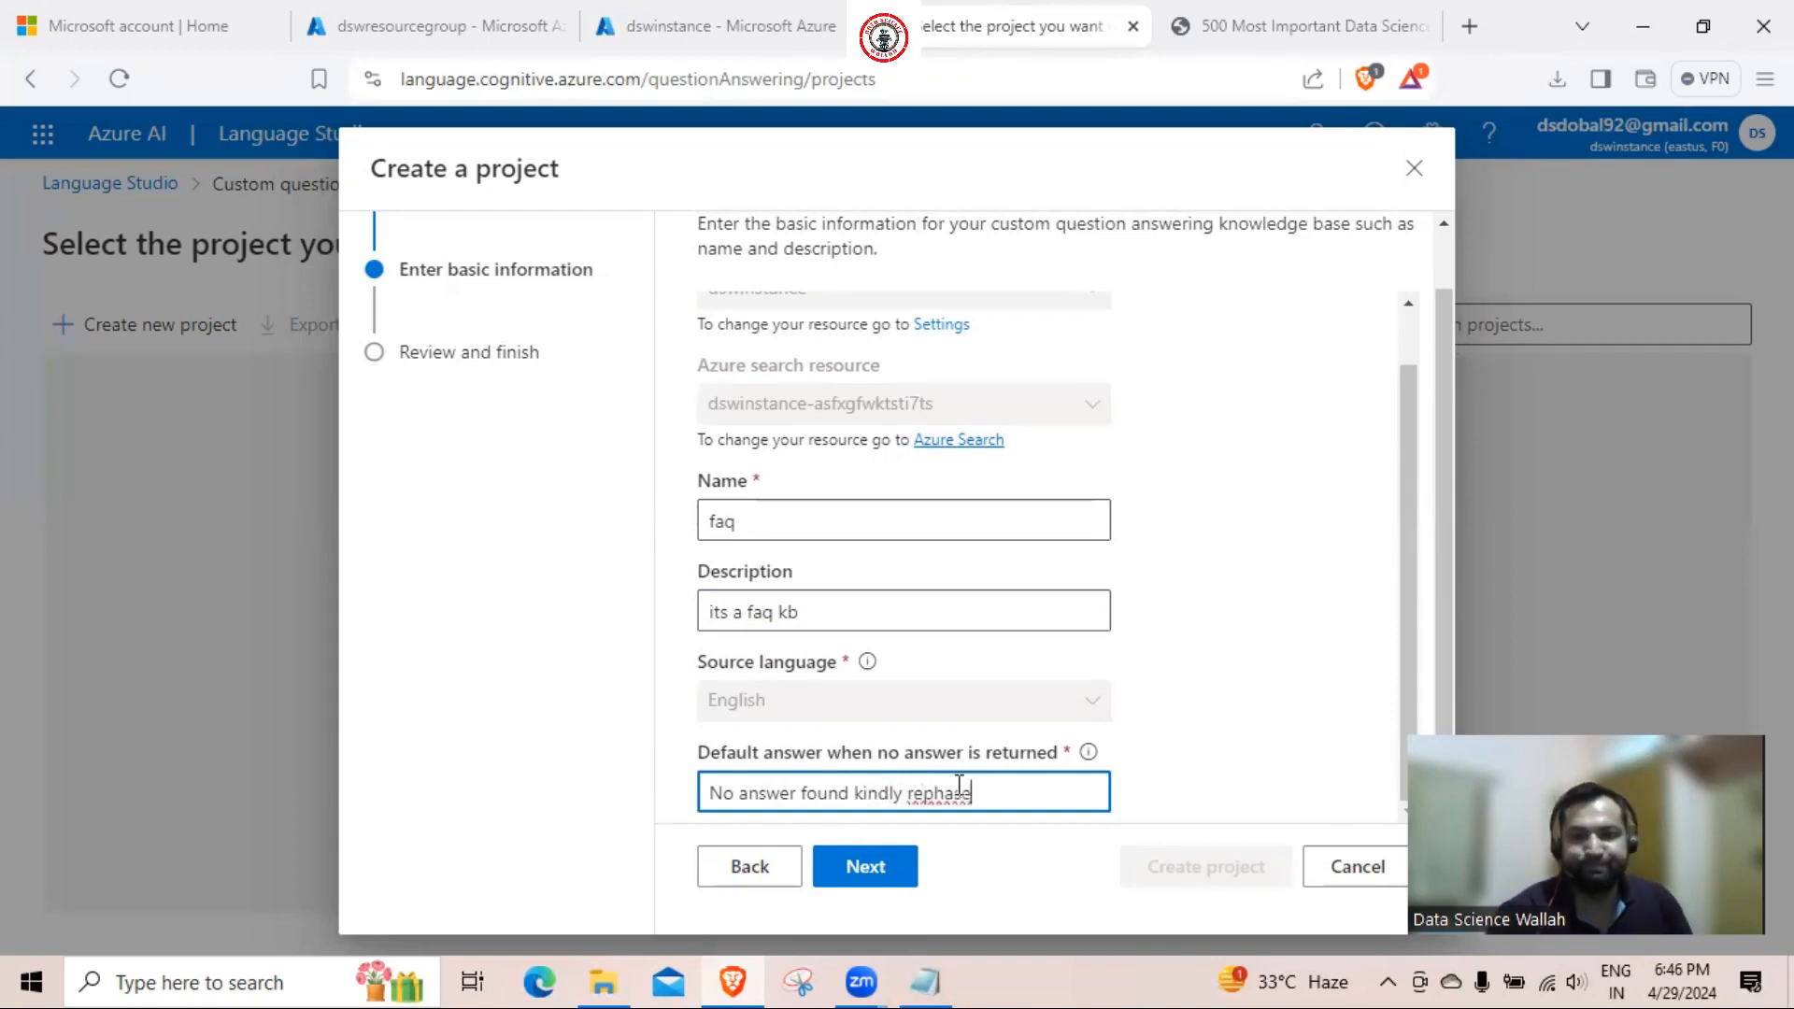
{"action": "left_click", "coordinate": [848, 869]}
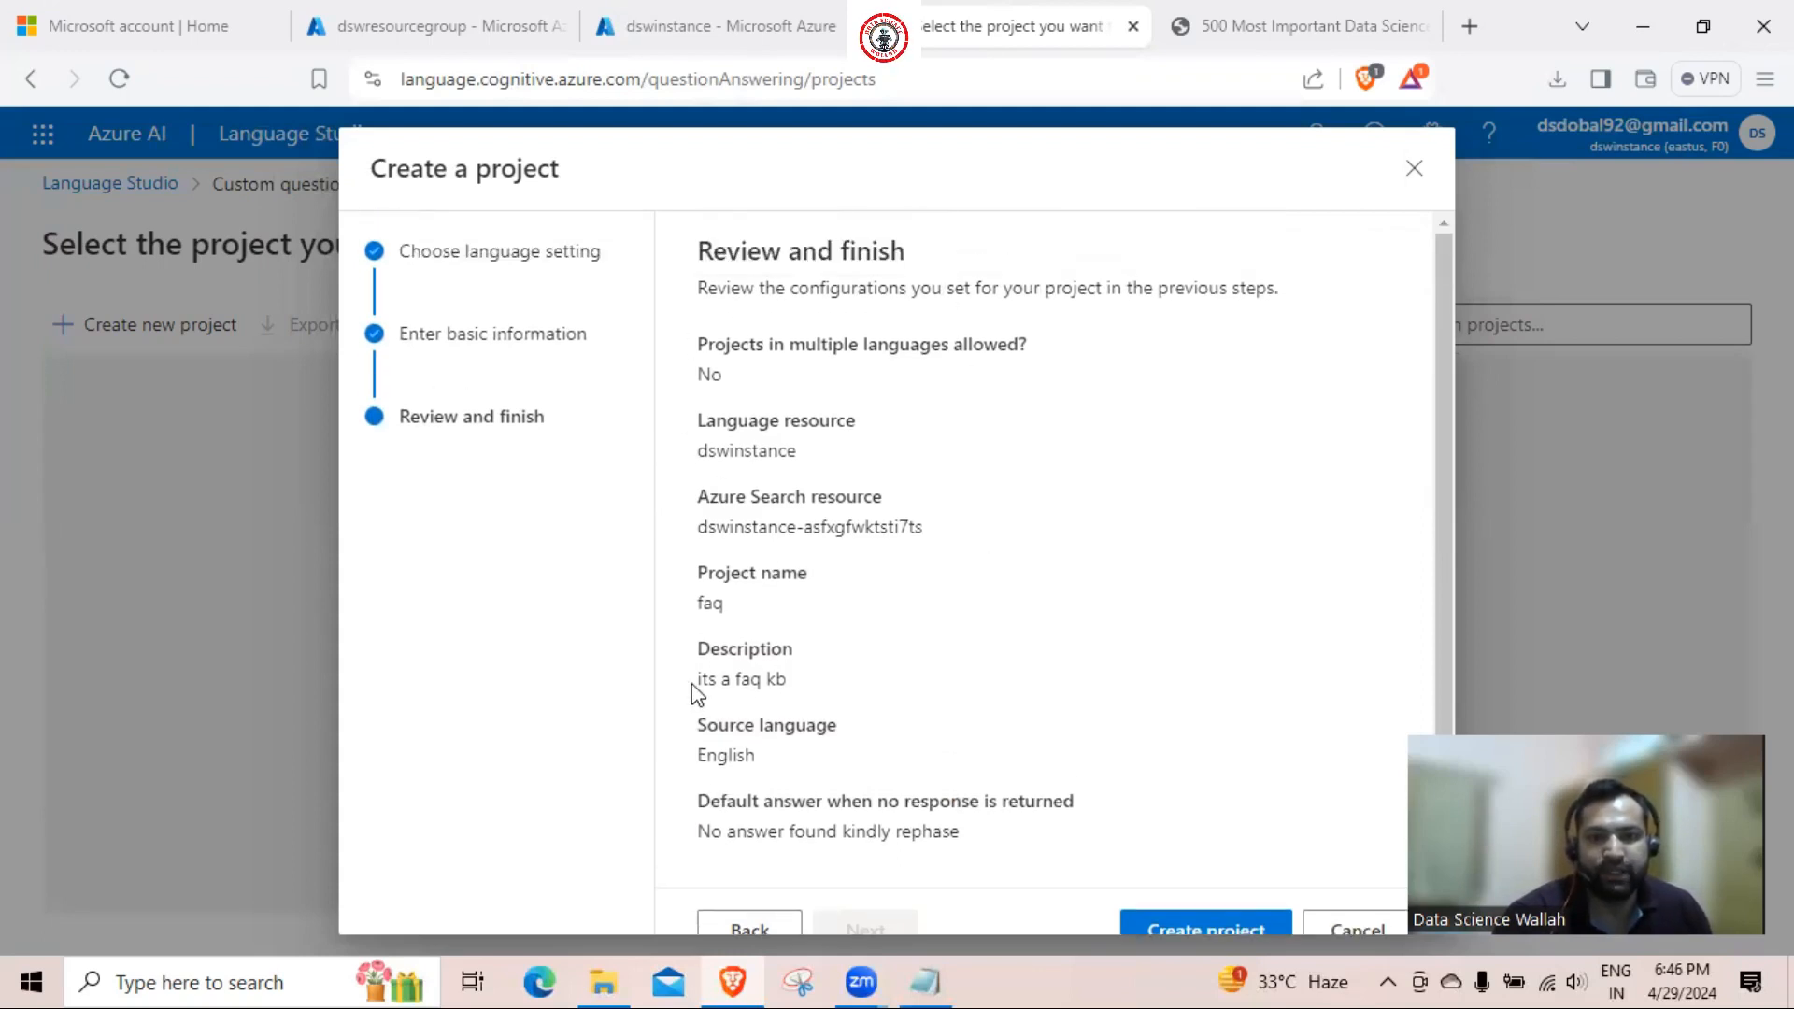
{"action": "scroll", "coordinate": [701, 696], "scroll_direction": "down", "scroll_amount": 1}
{"action": "left_click", "coordinate": [1175, 865]}
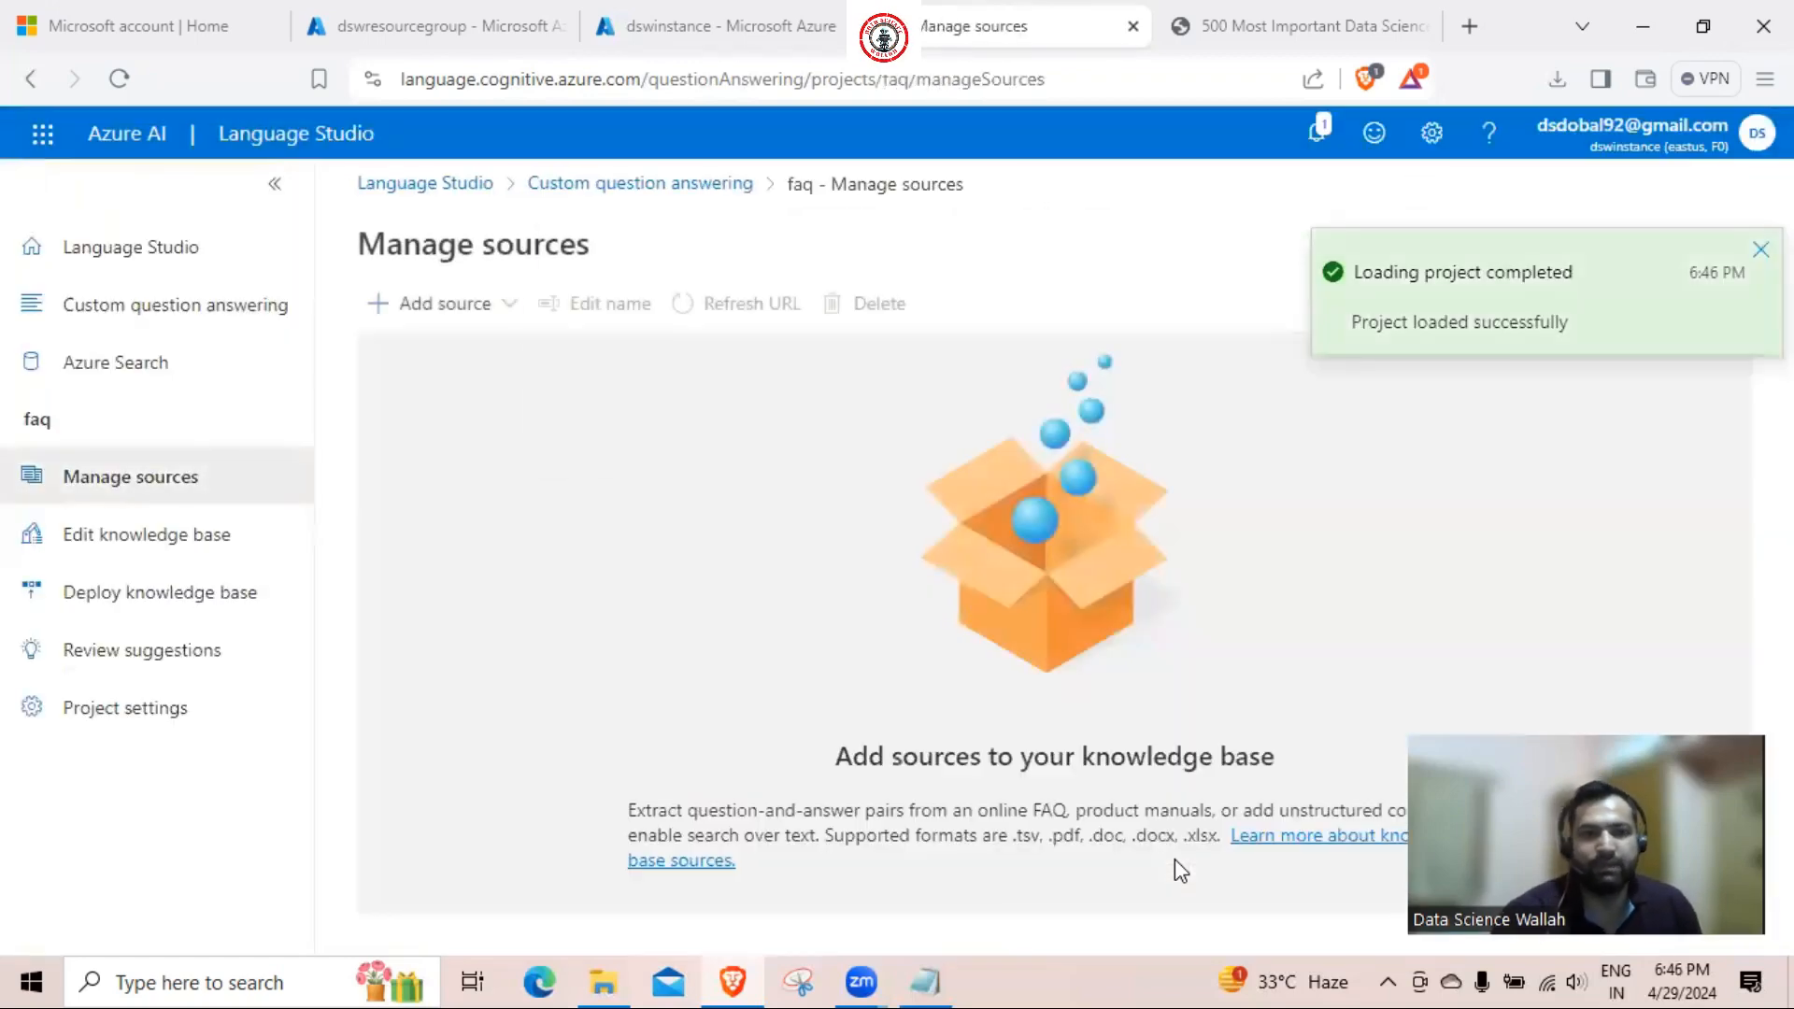
{"action": "left_click", "coordinate": [912, 411]}
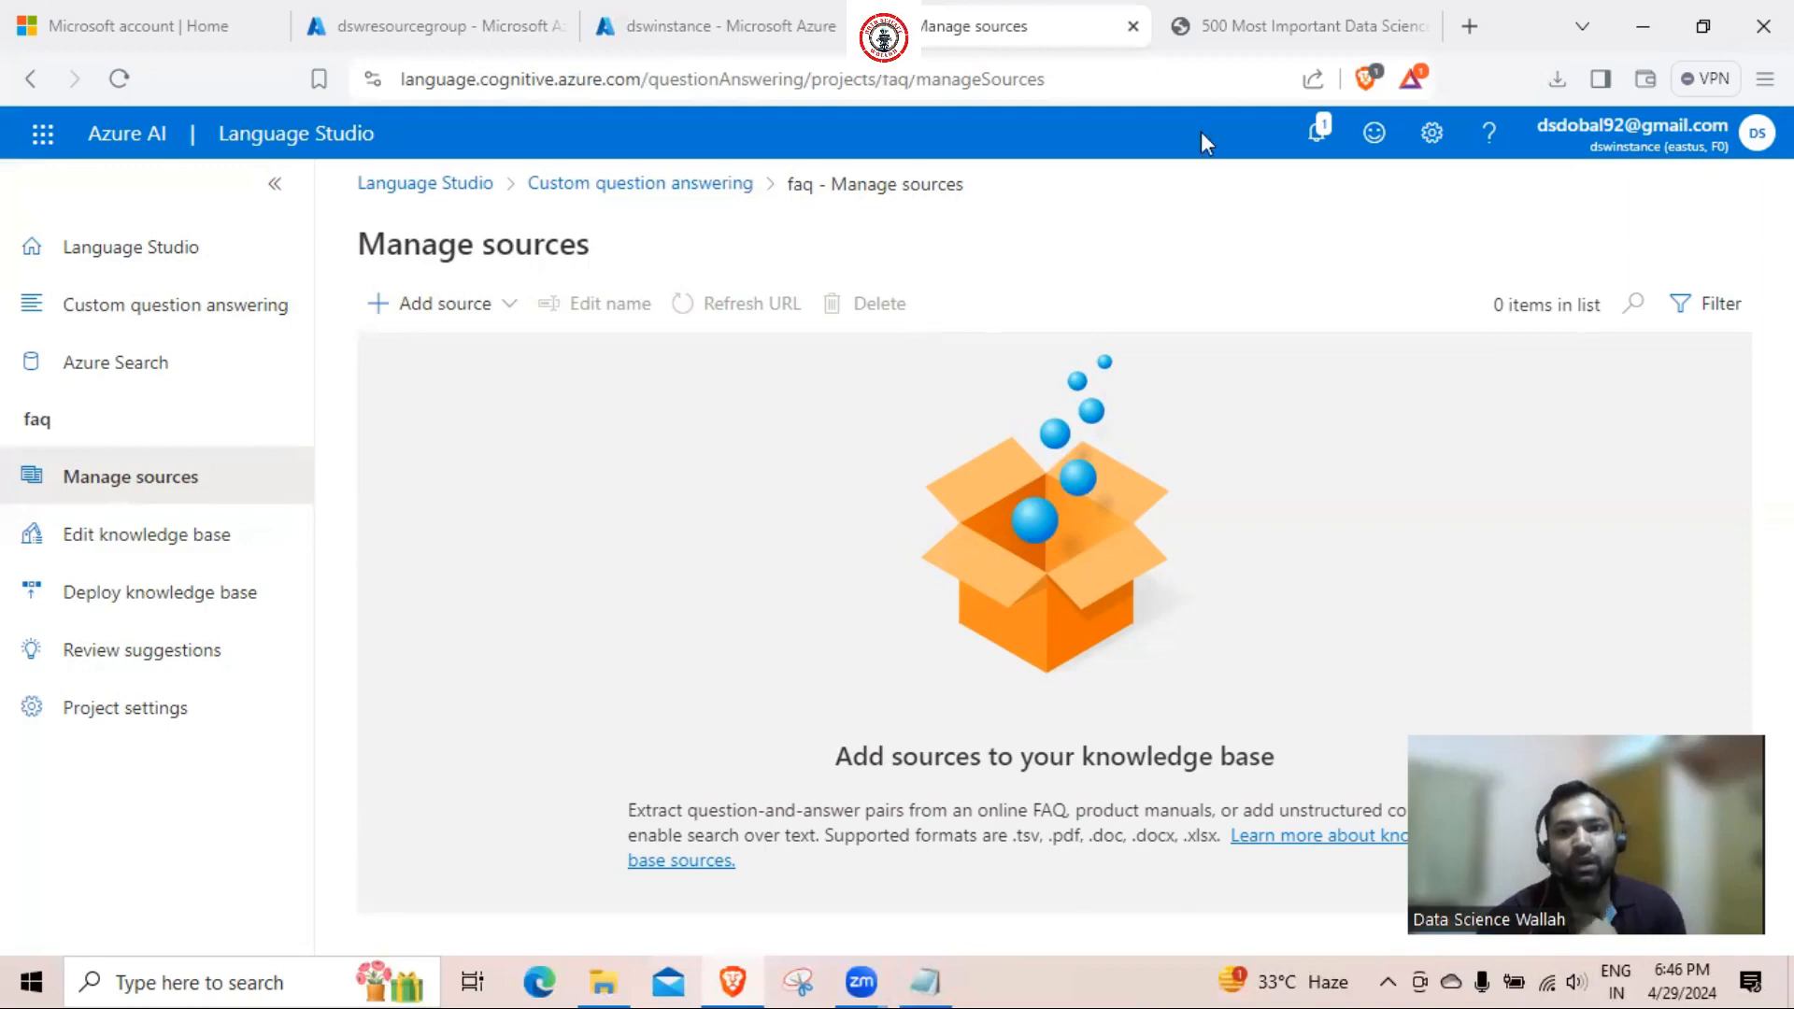
Look through the cover, foreword and first question-and-answer pages of ds.pdf in the other browser tab
{"action": "left_click", "coordinate": [1299, 26]}
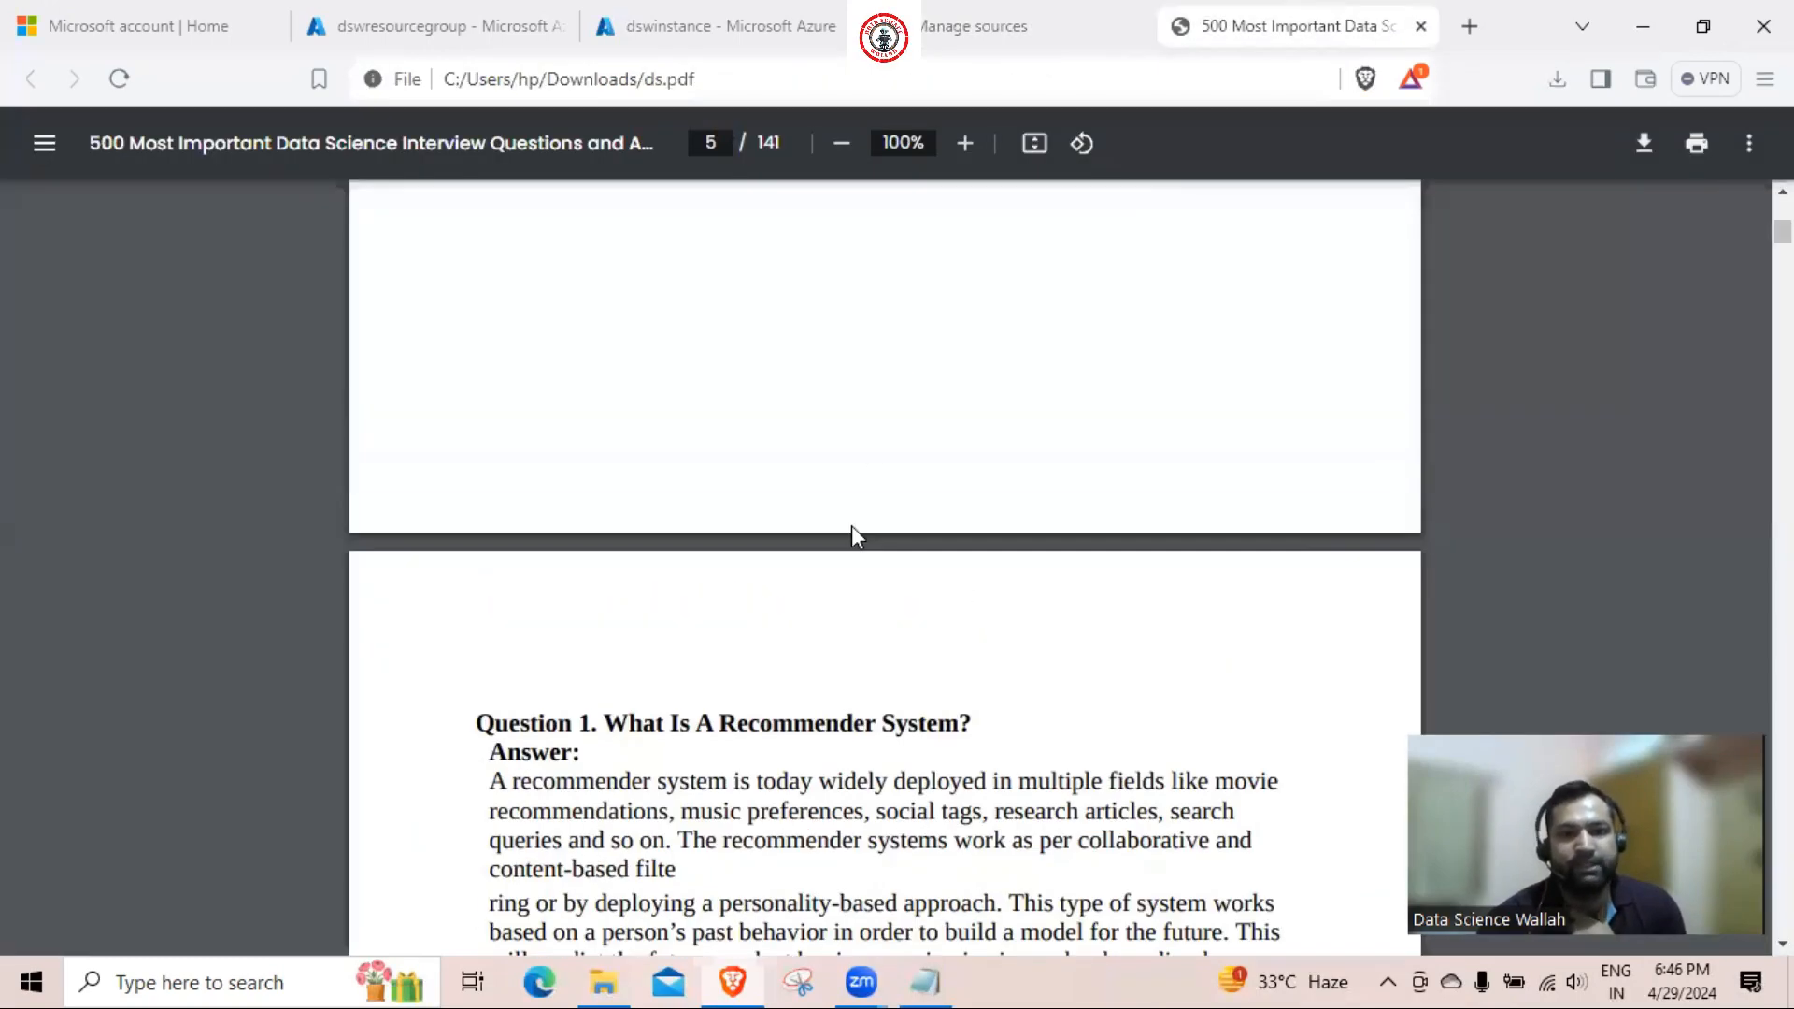
{"action": "scroll", "coordinate": [851, 527], "scroll_direction": "up", "scroll_amount": 20}
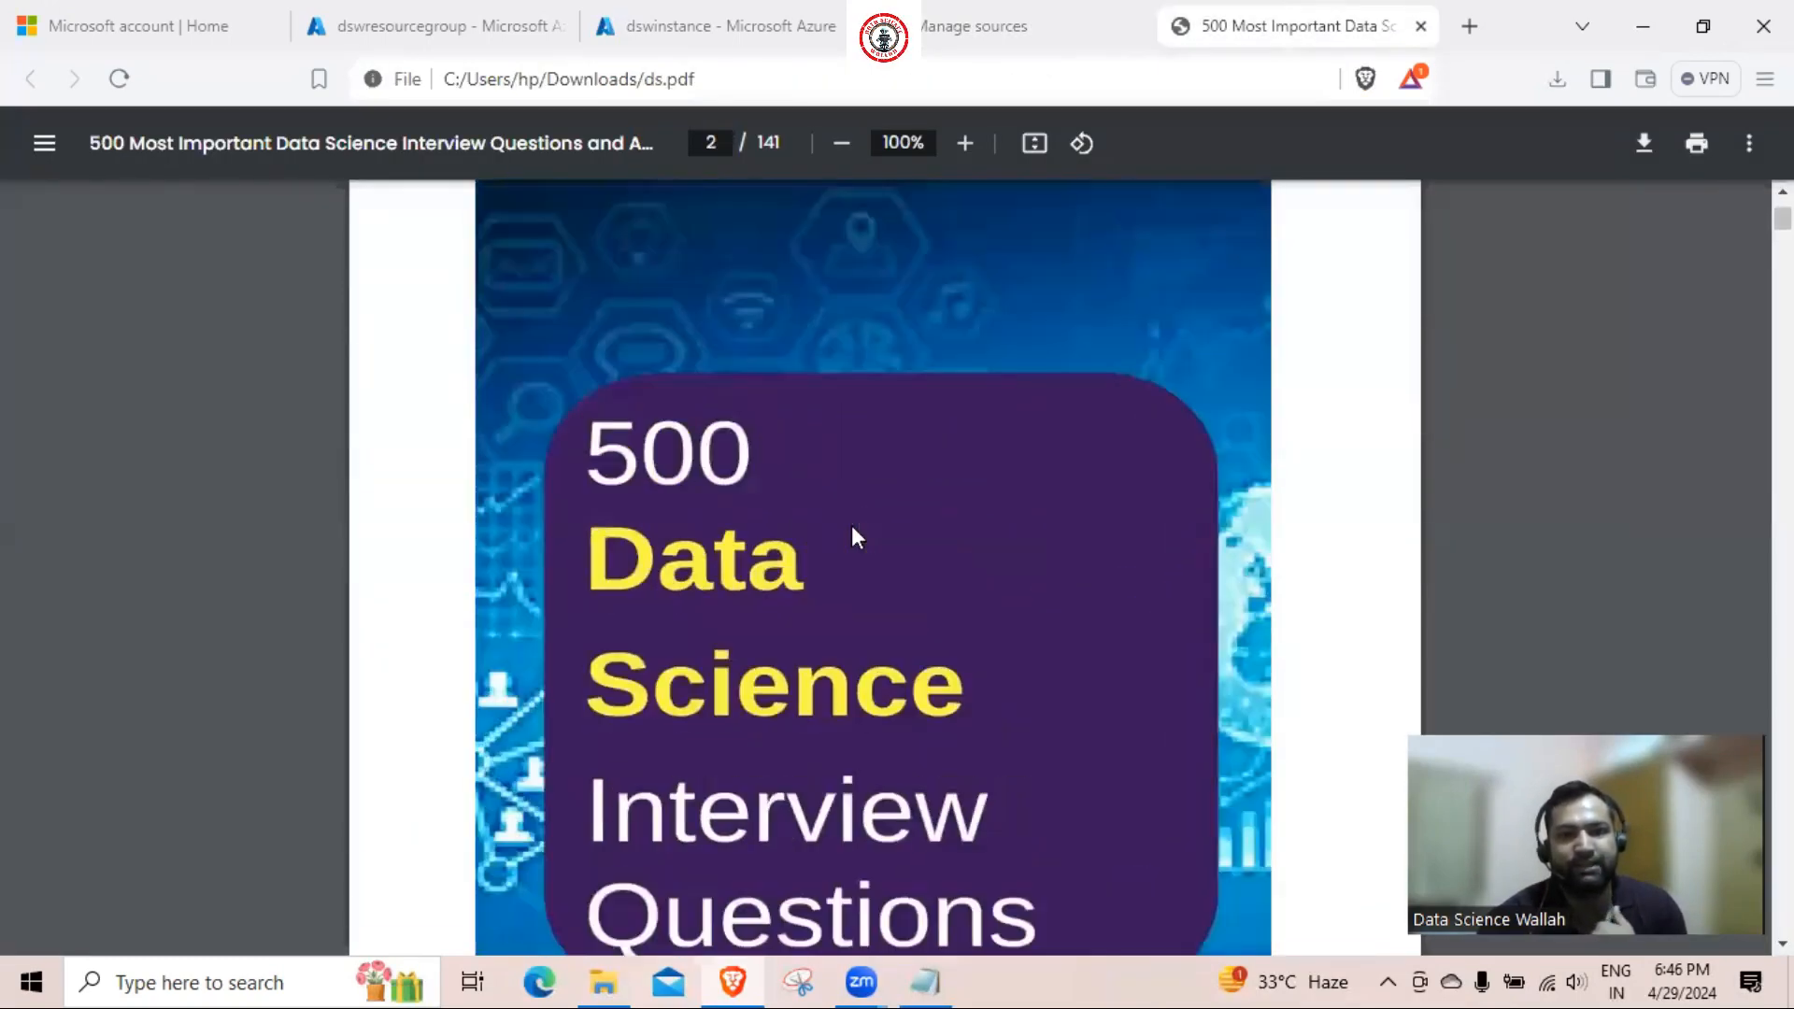
{"action": "scroll", "coordinate": [852, 529], "scroll_direction": "down", "scroll_amount": 20}
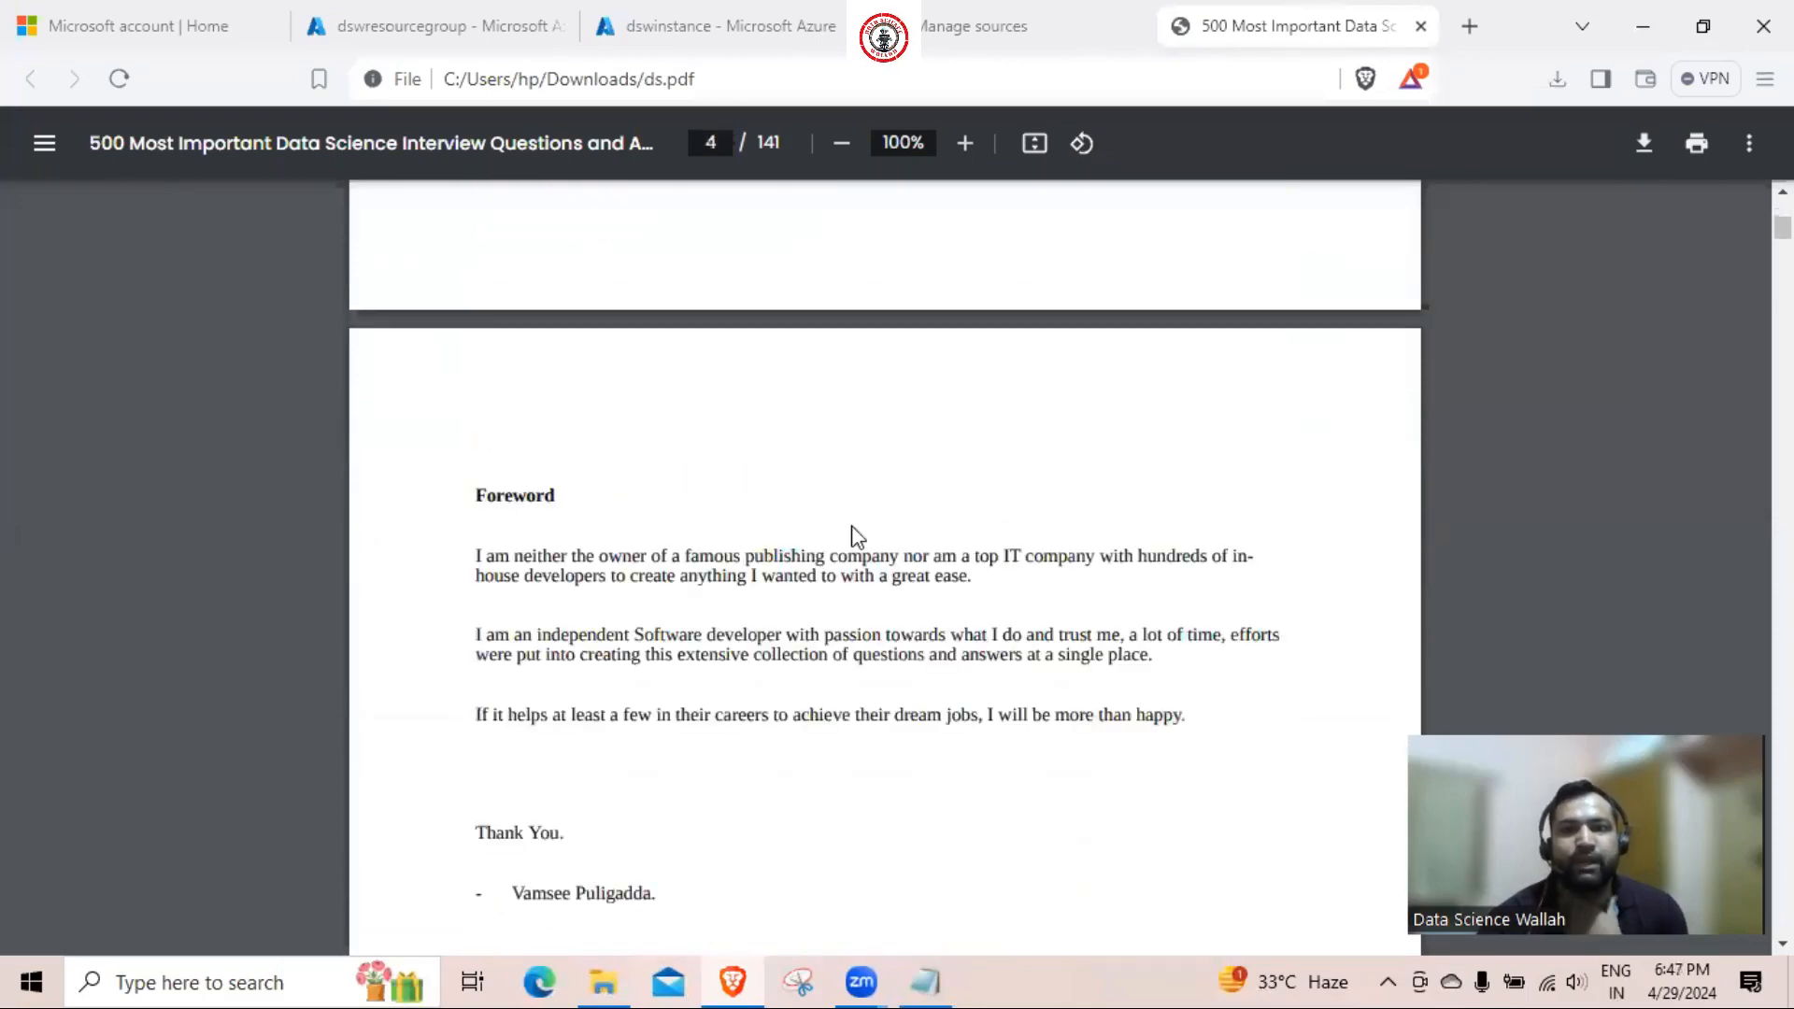
{"action": "scroll", "coordinate": [852, 533], "scroll_direction": "down", "scroll_amount": 12}
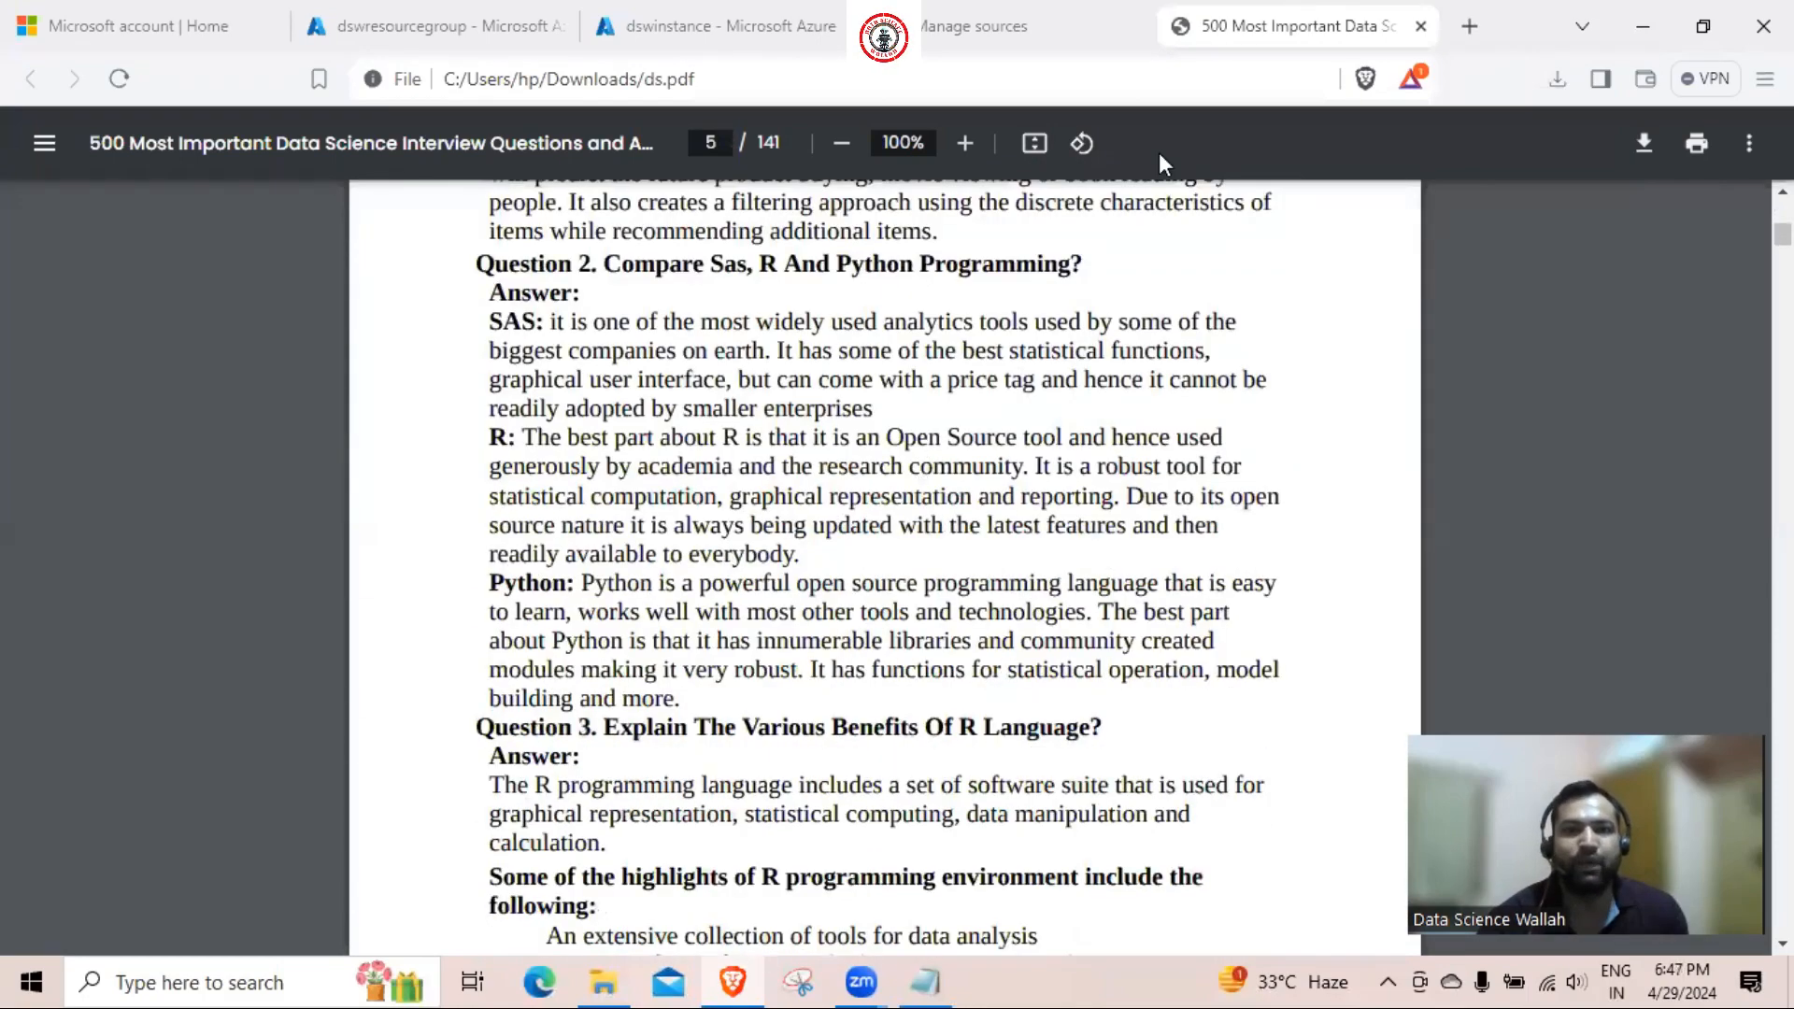
Return to the faq project's sources and start a new file source named "500ques"
{"action": "left_click", "coordinate": [1022, 25]}
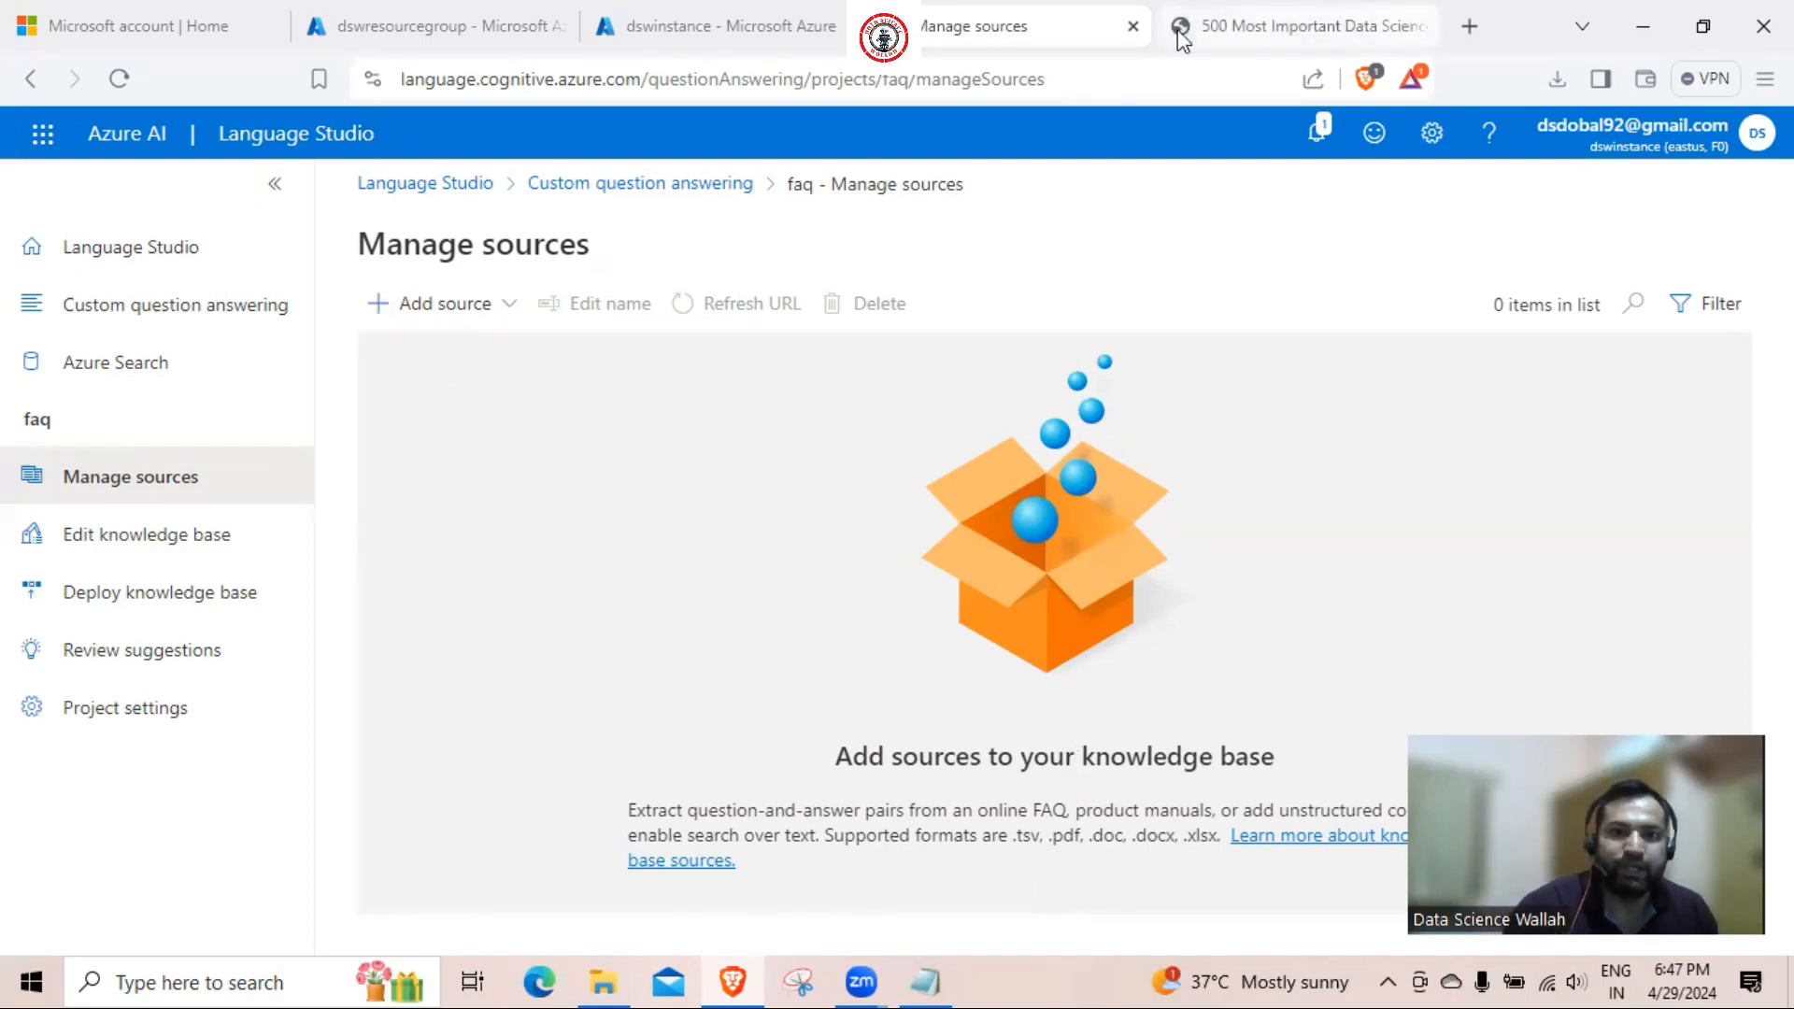
{"action": "left_click", "coordinate": [404, 313]}
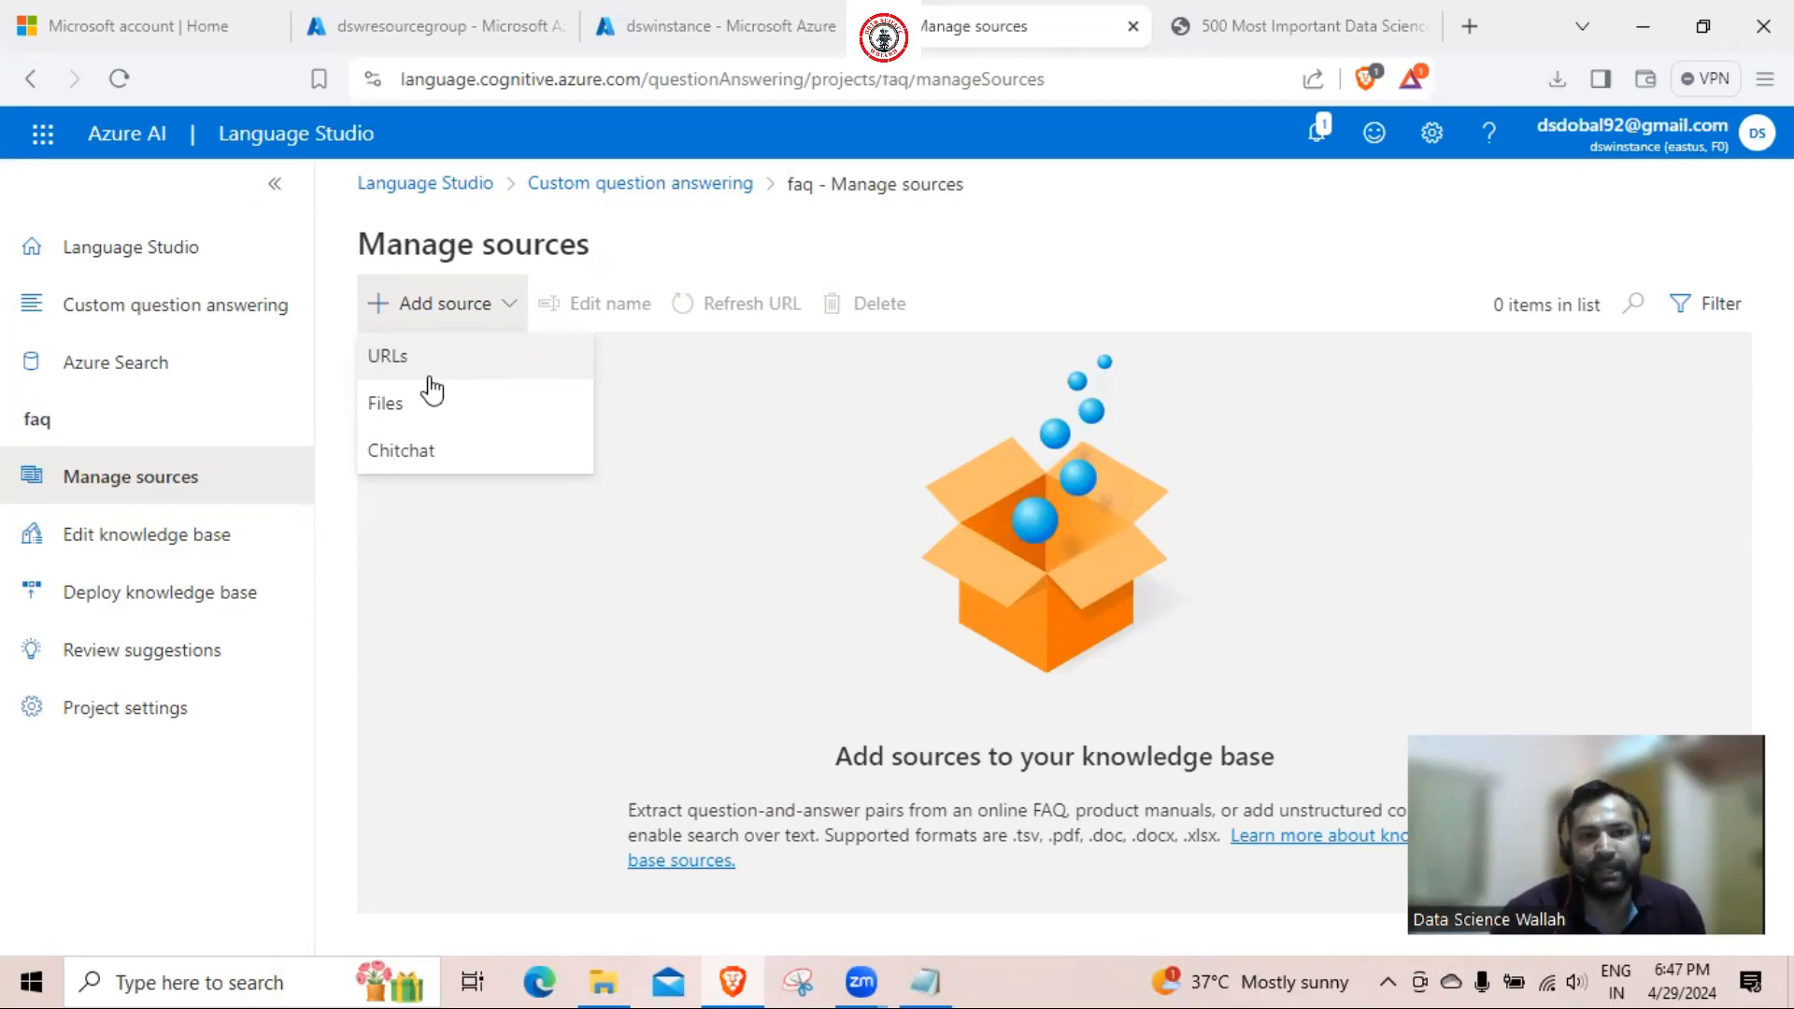
{"action": "left_click", "coordinate": [1214, 26]}
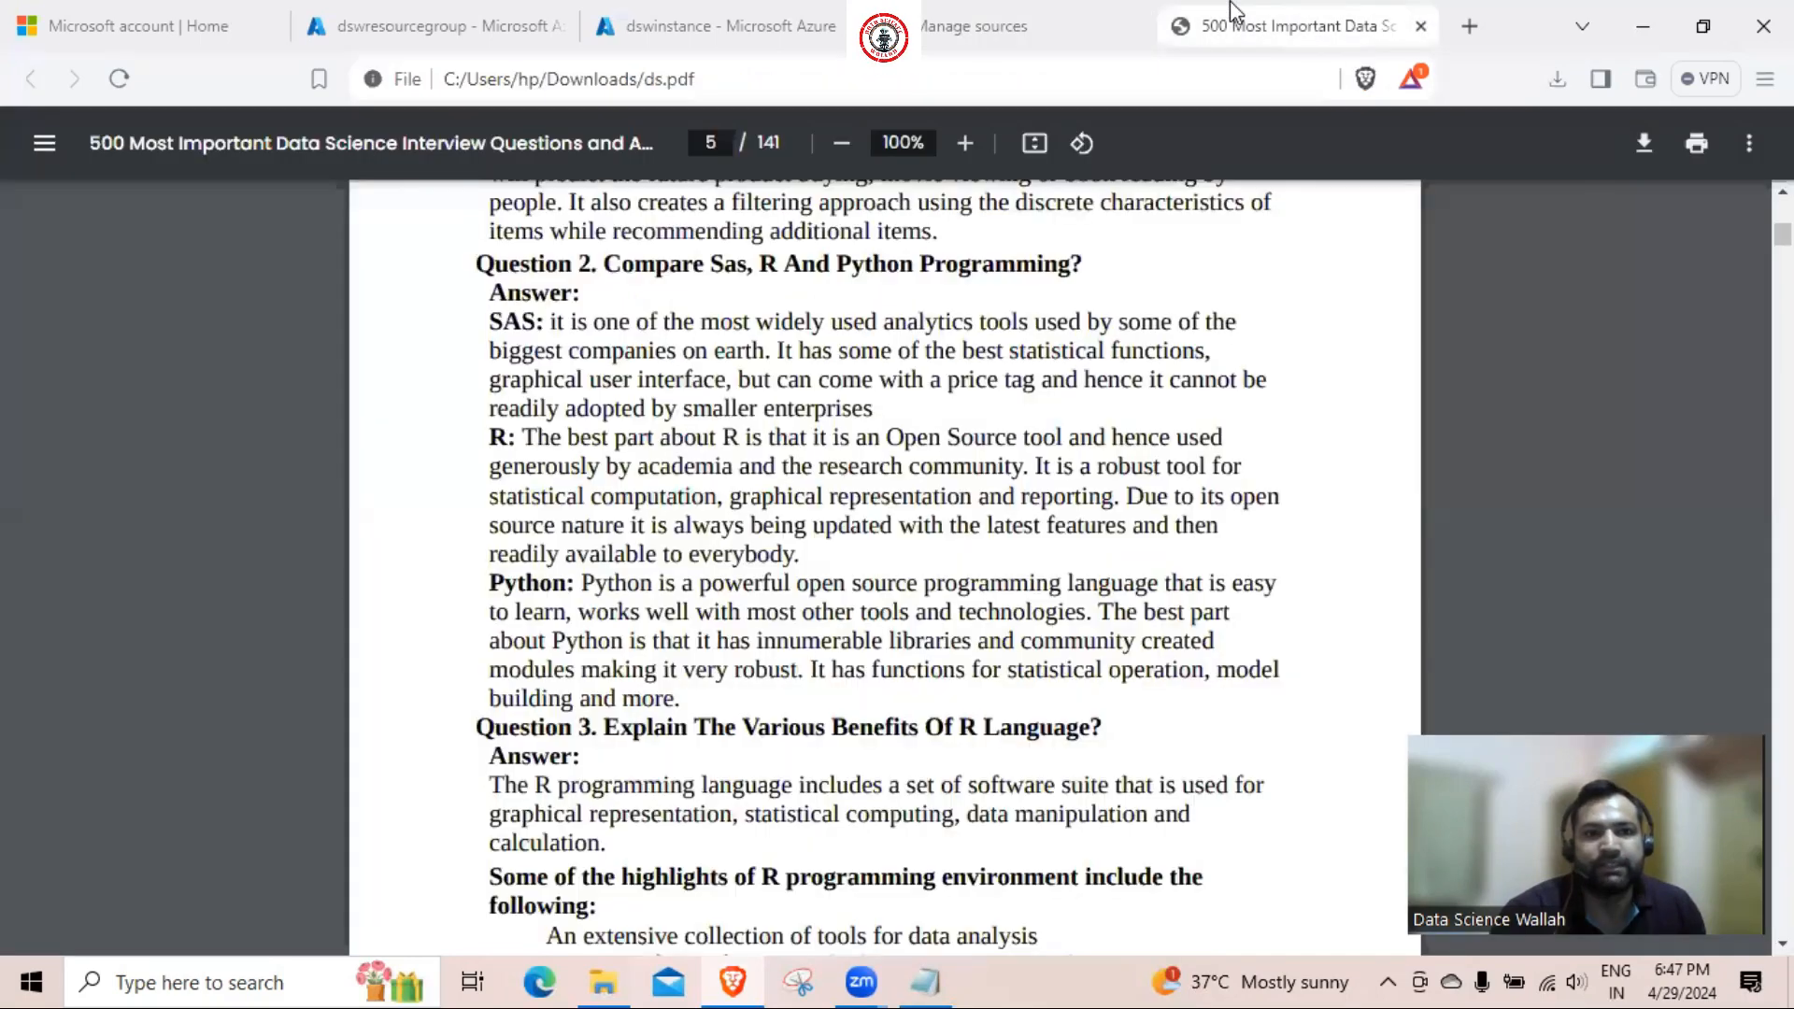
{"action": "left_click", "coordinate": [990, 21]}
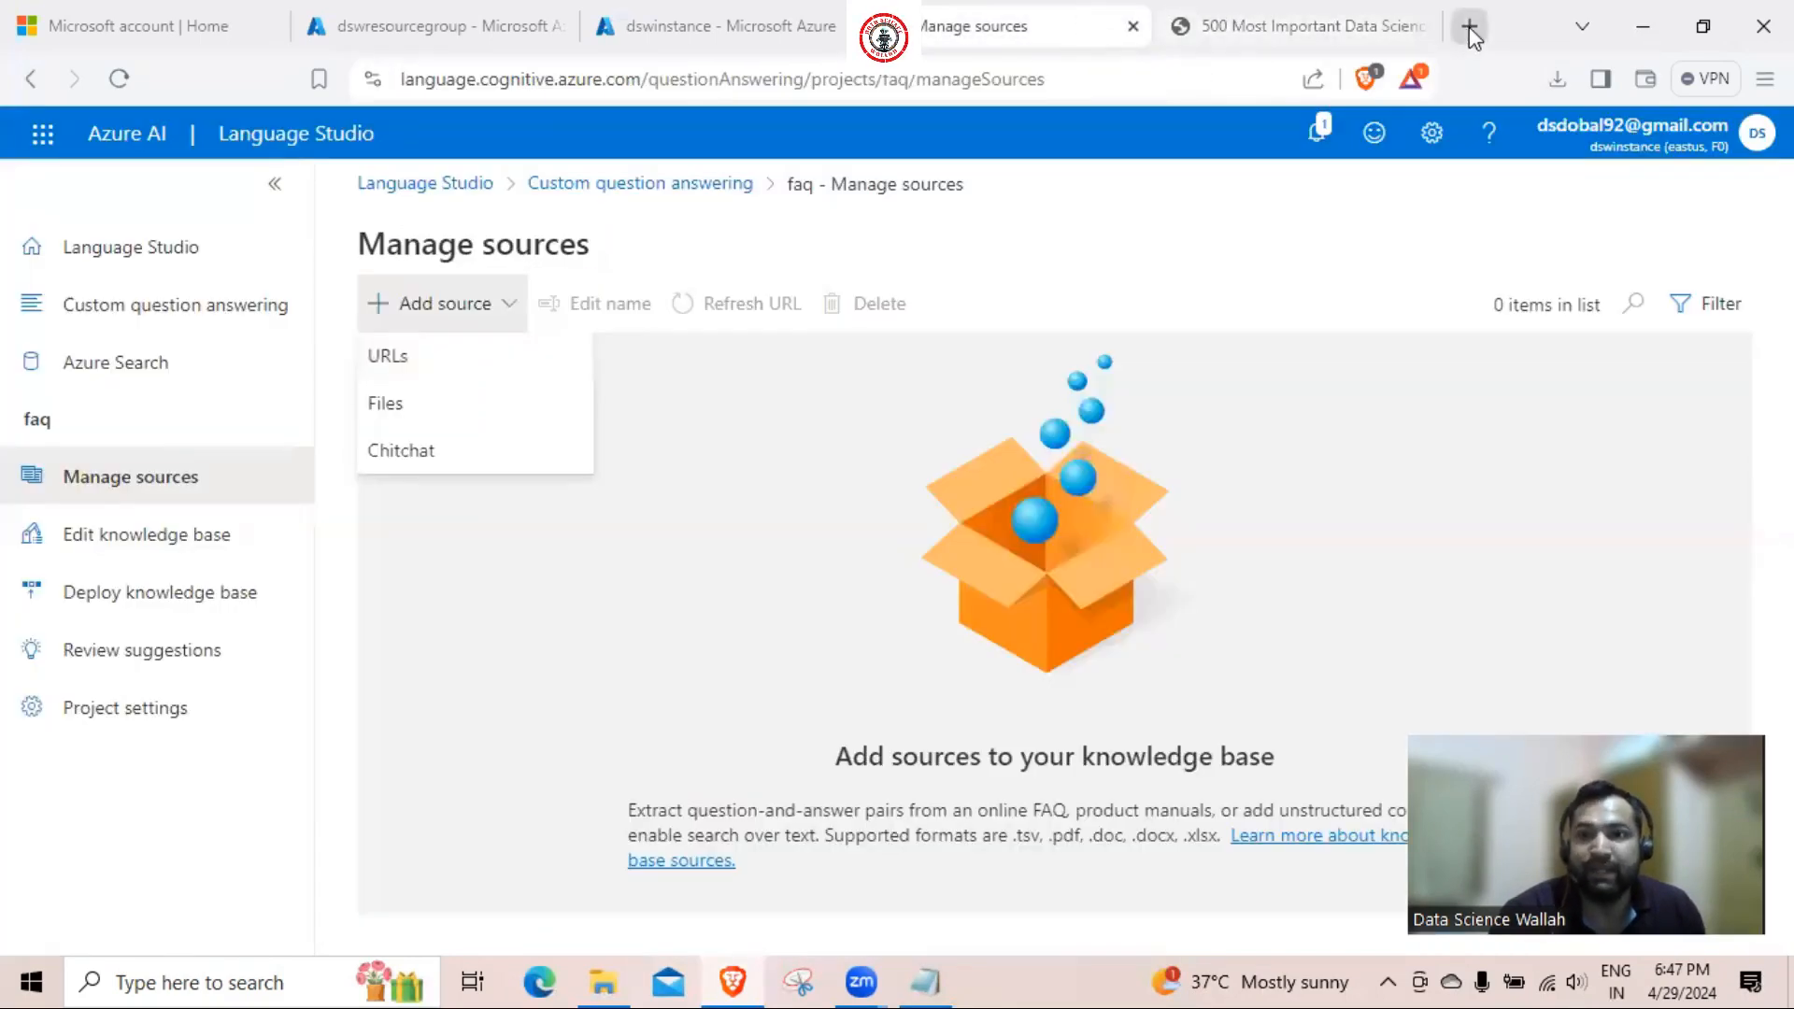
{"action": "left_click", "coordinate": [420, 423]}
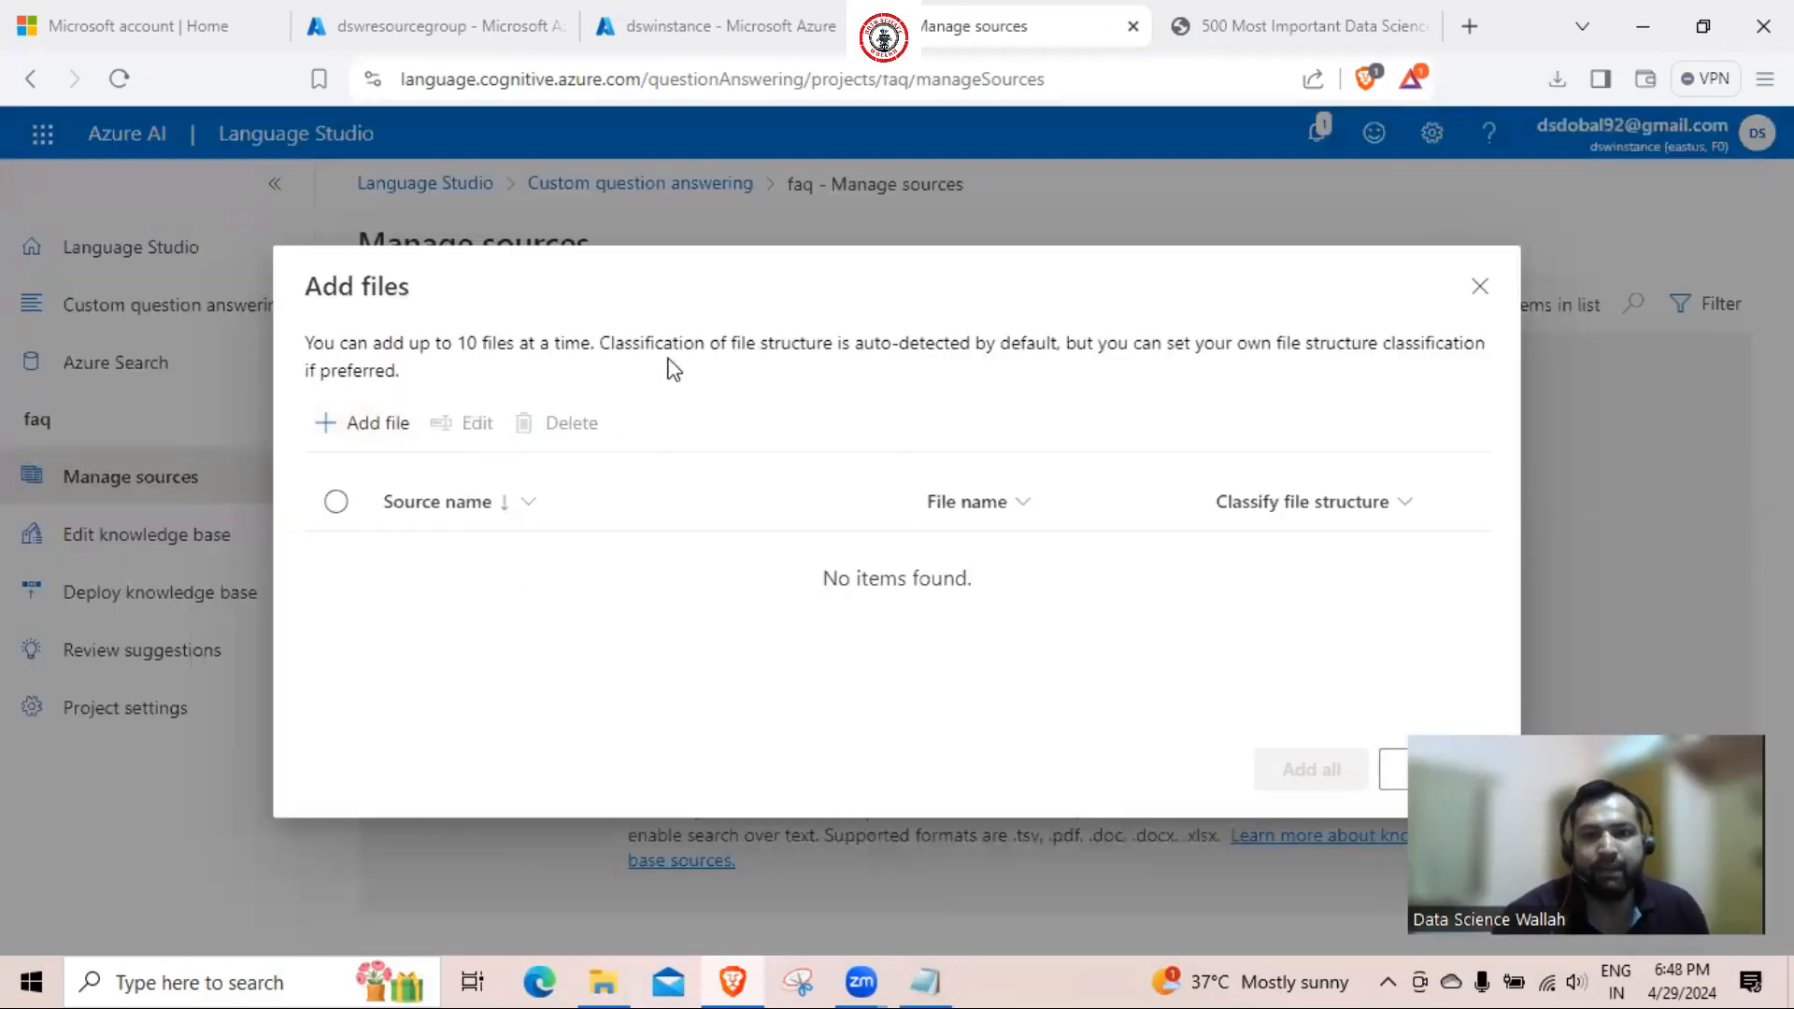
{"action": "left_click", "coordinate": [374, 425]}
{"action": "left_click", "coordinate": [525, 575]}
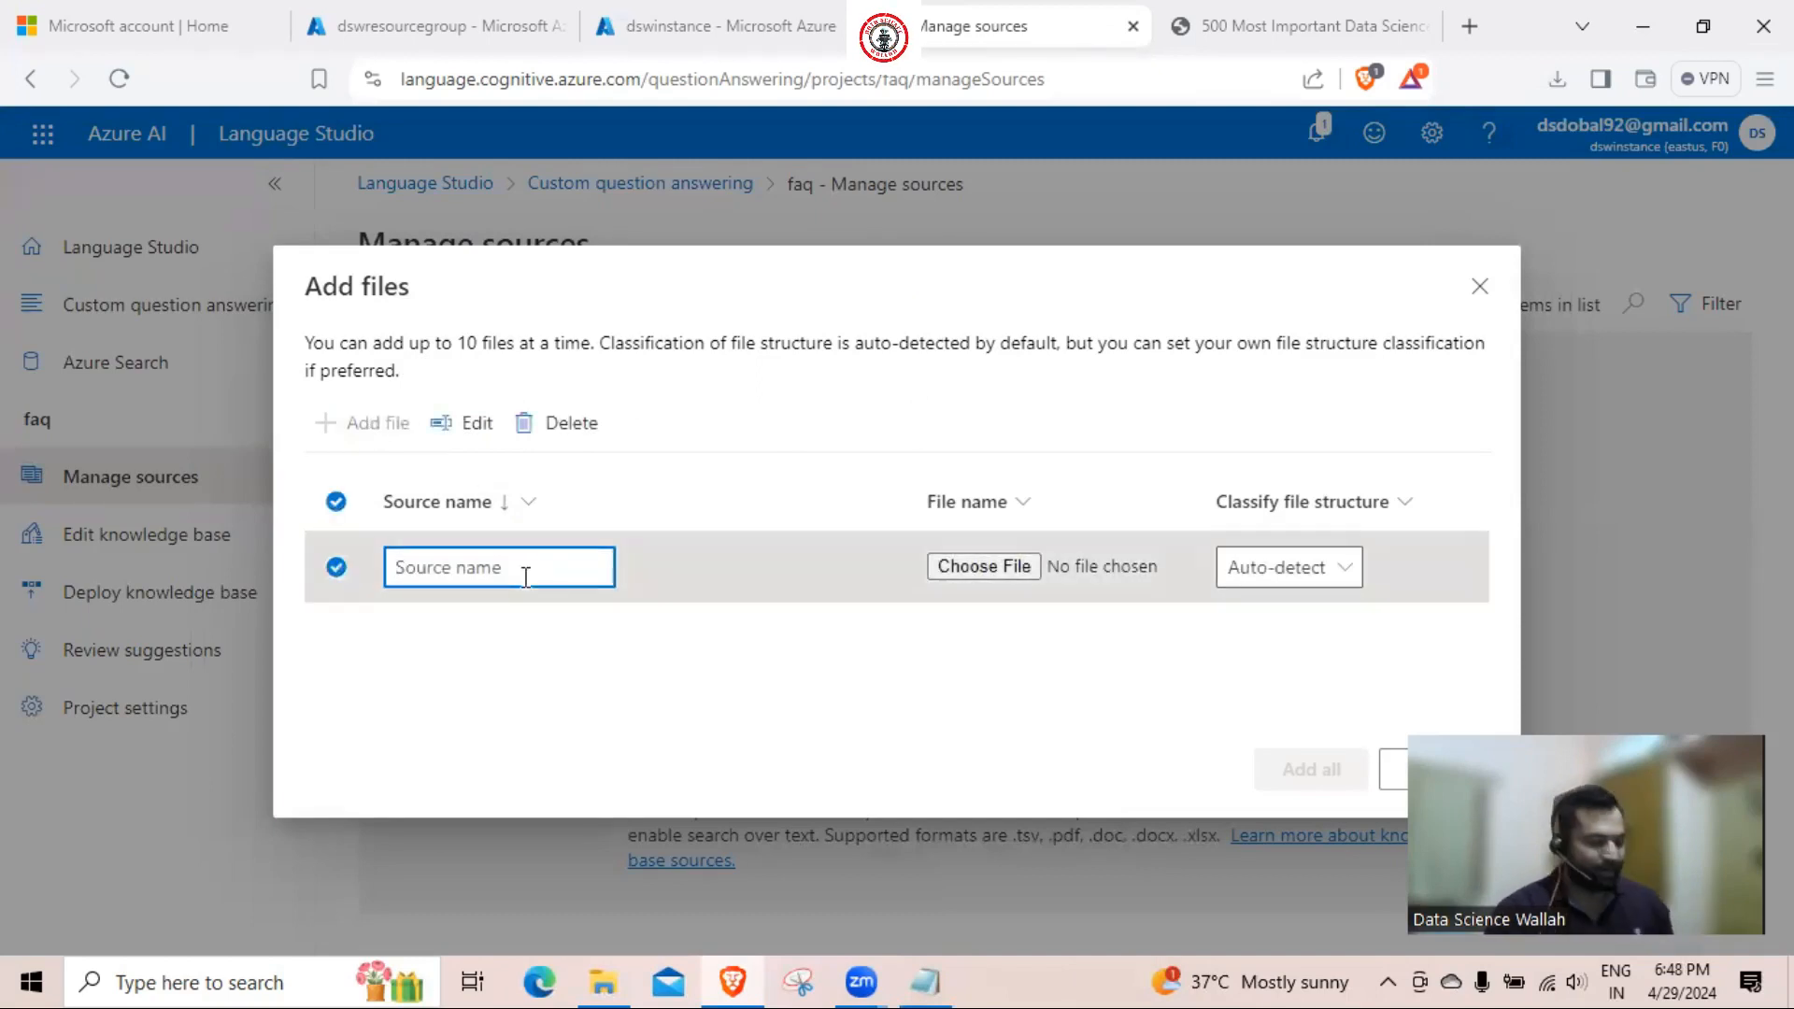
{"action": "type", "text": "500"}
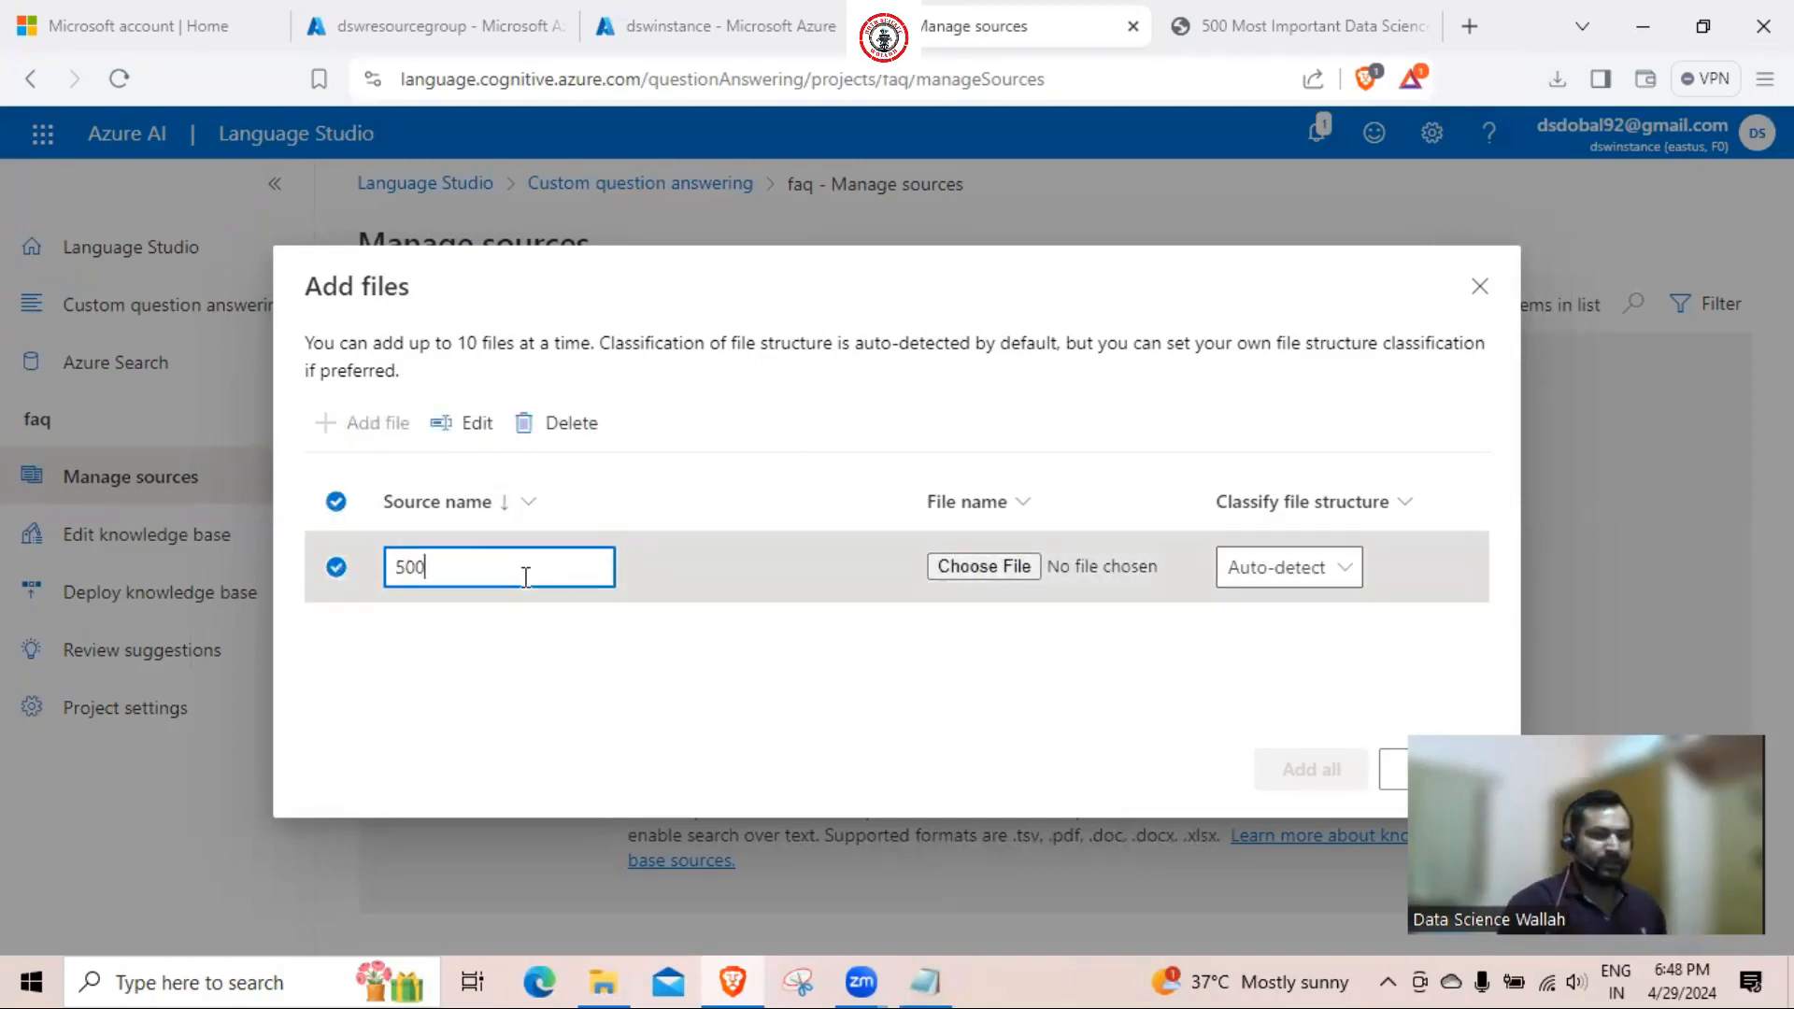
{"action": "type", "text": "ques"}
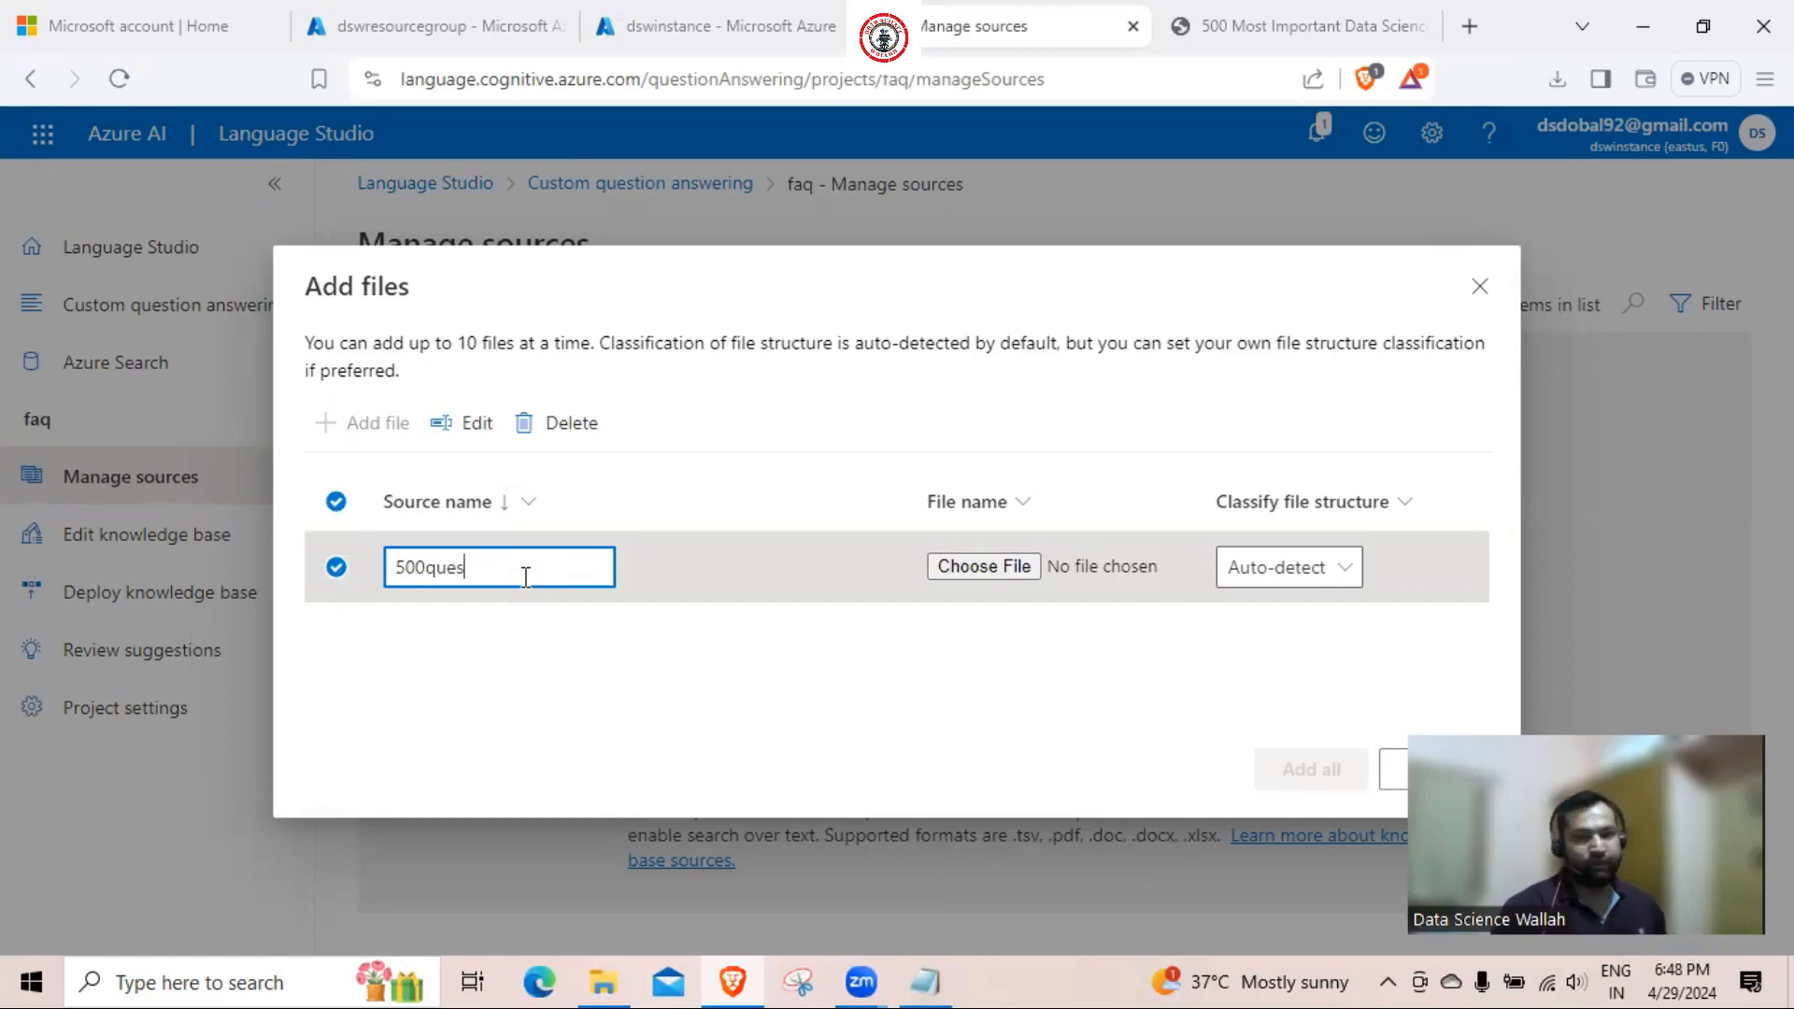
Choose ds.pdf from Downloads for the 500ques source, keep its structure classification on Auto-detect, and try to add it to the project
{"action": "left_click", "coordinate": [978, 569]}
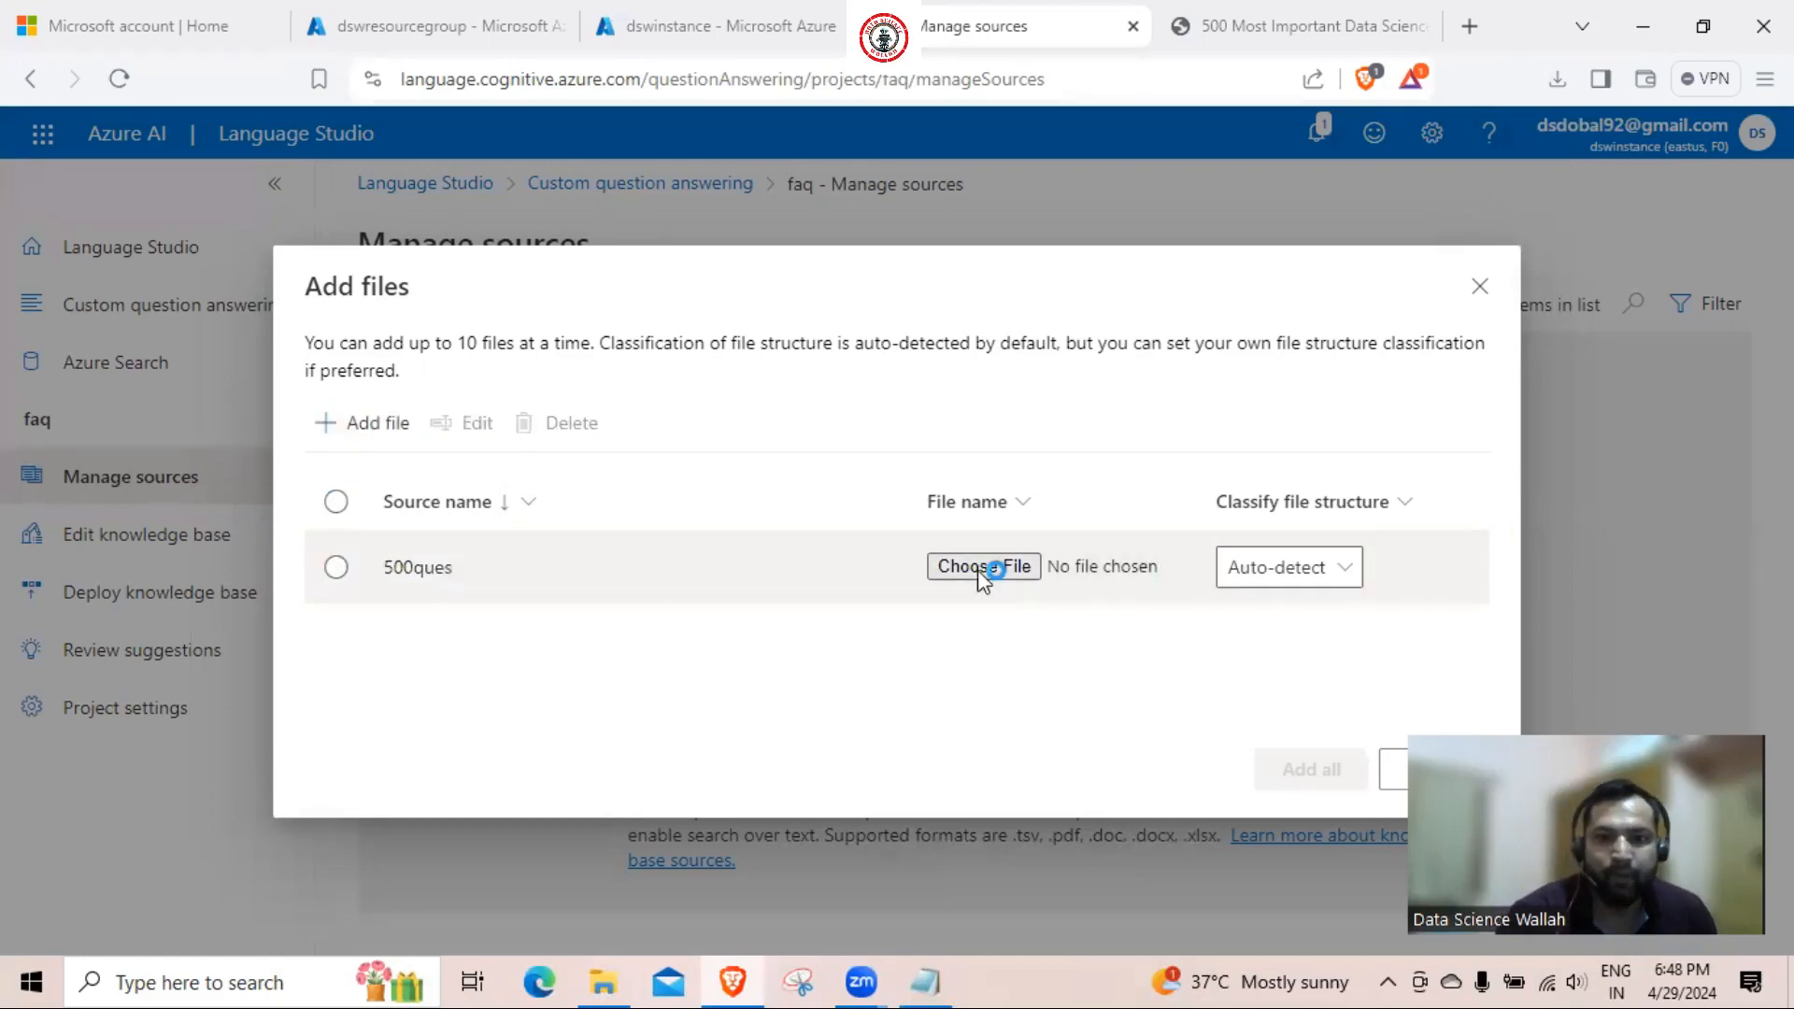
{"action": "left_click", "coordinate": [973, 575]}
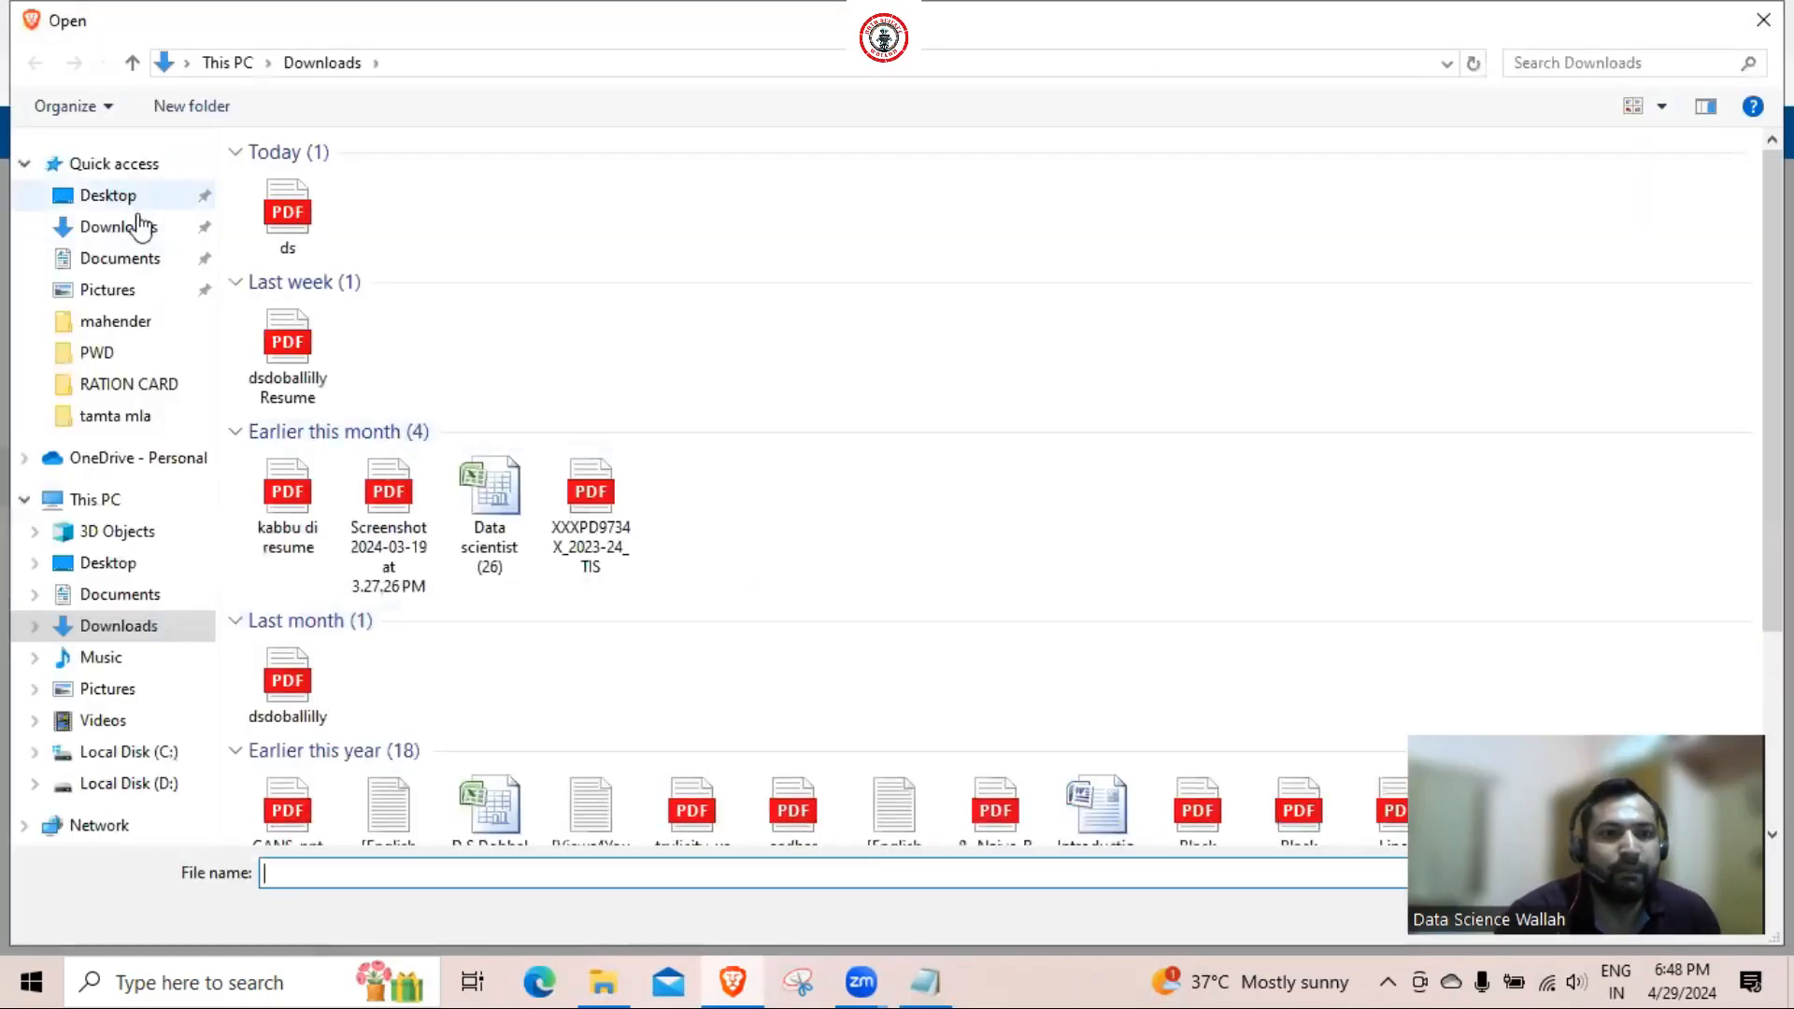
{"action": "left_click", "coordinate": [129, 228]}
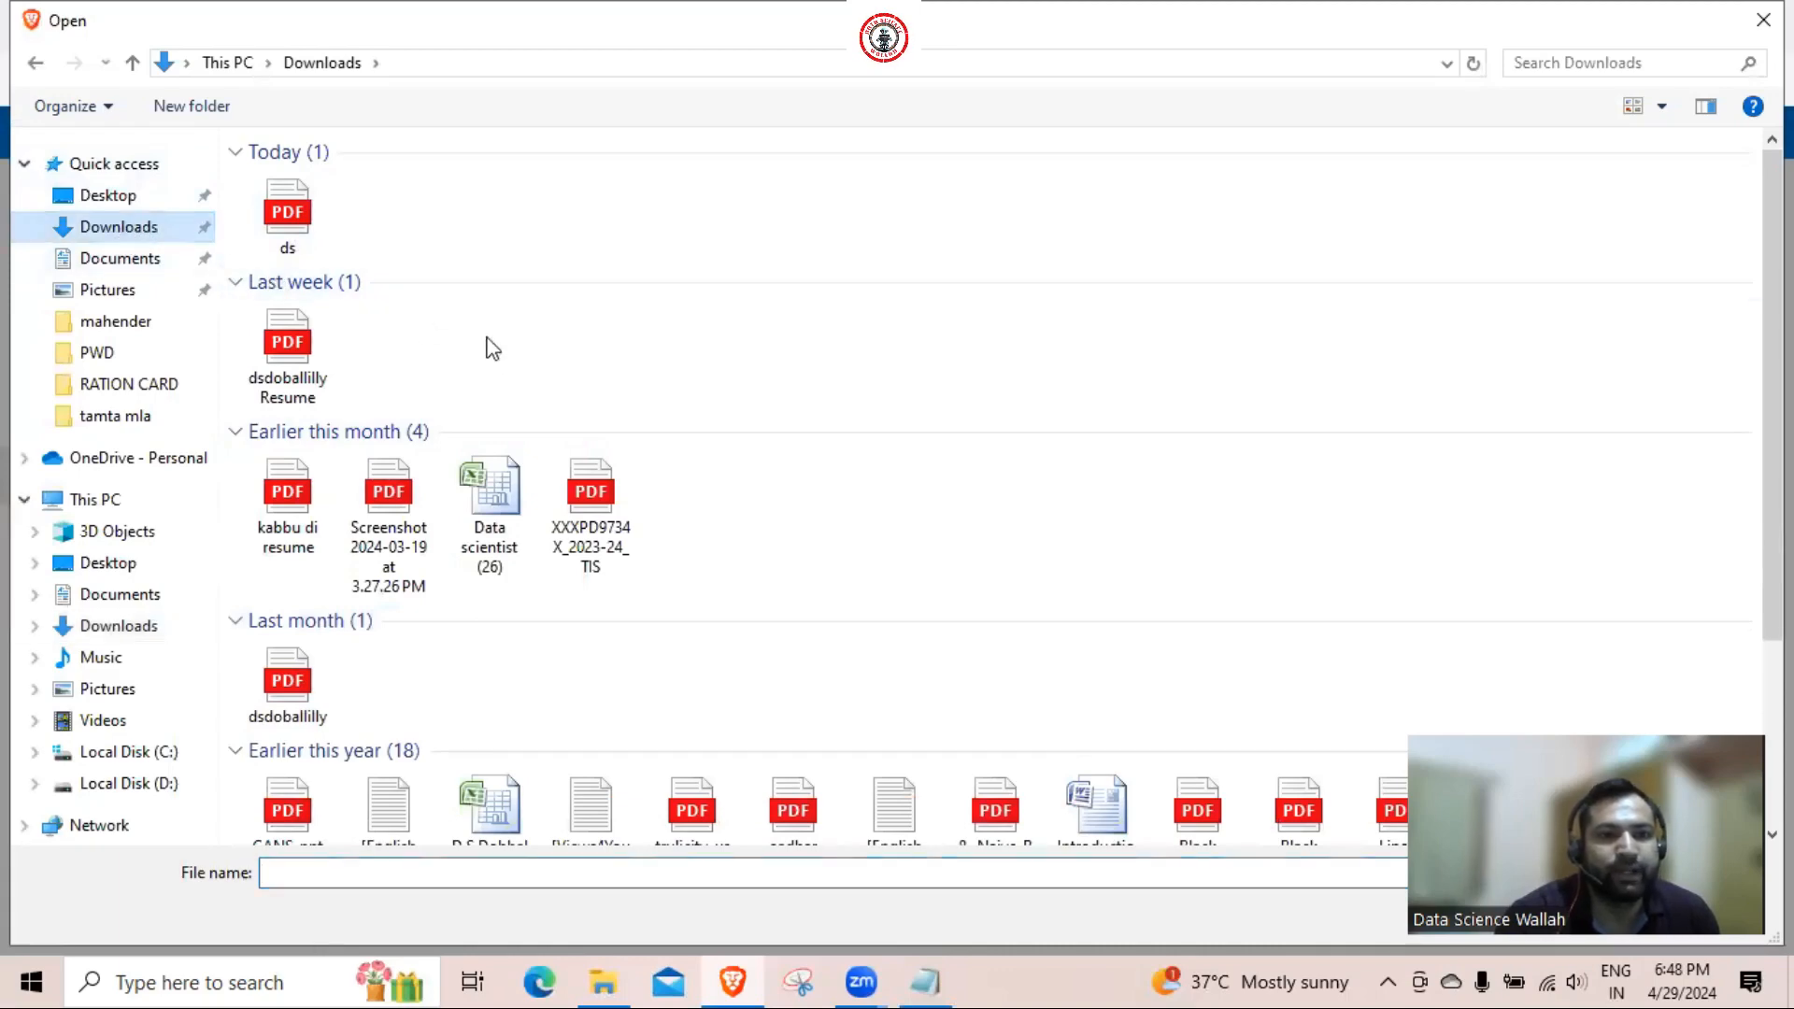
{"action": "left_click", "coordinate": [298, 224]}
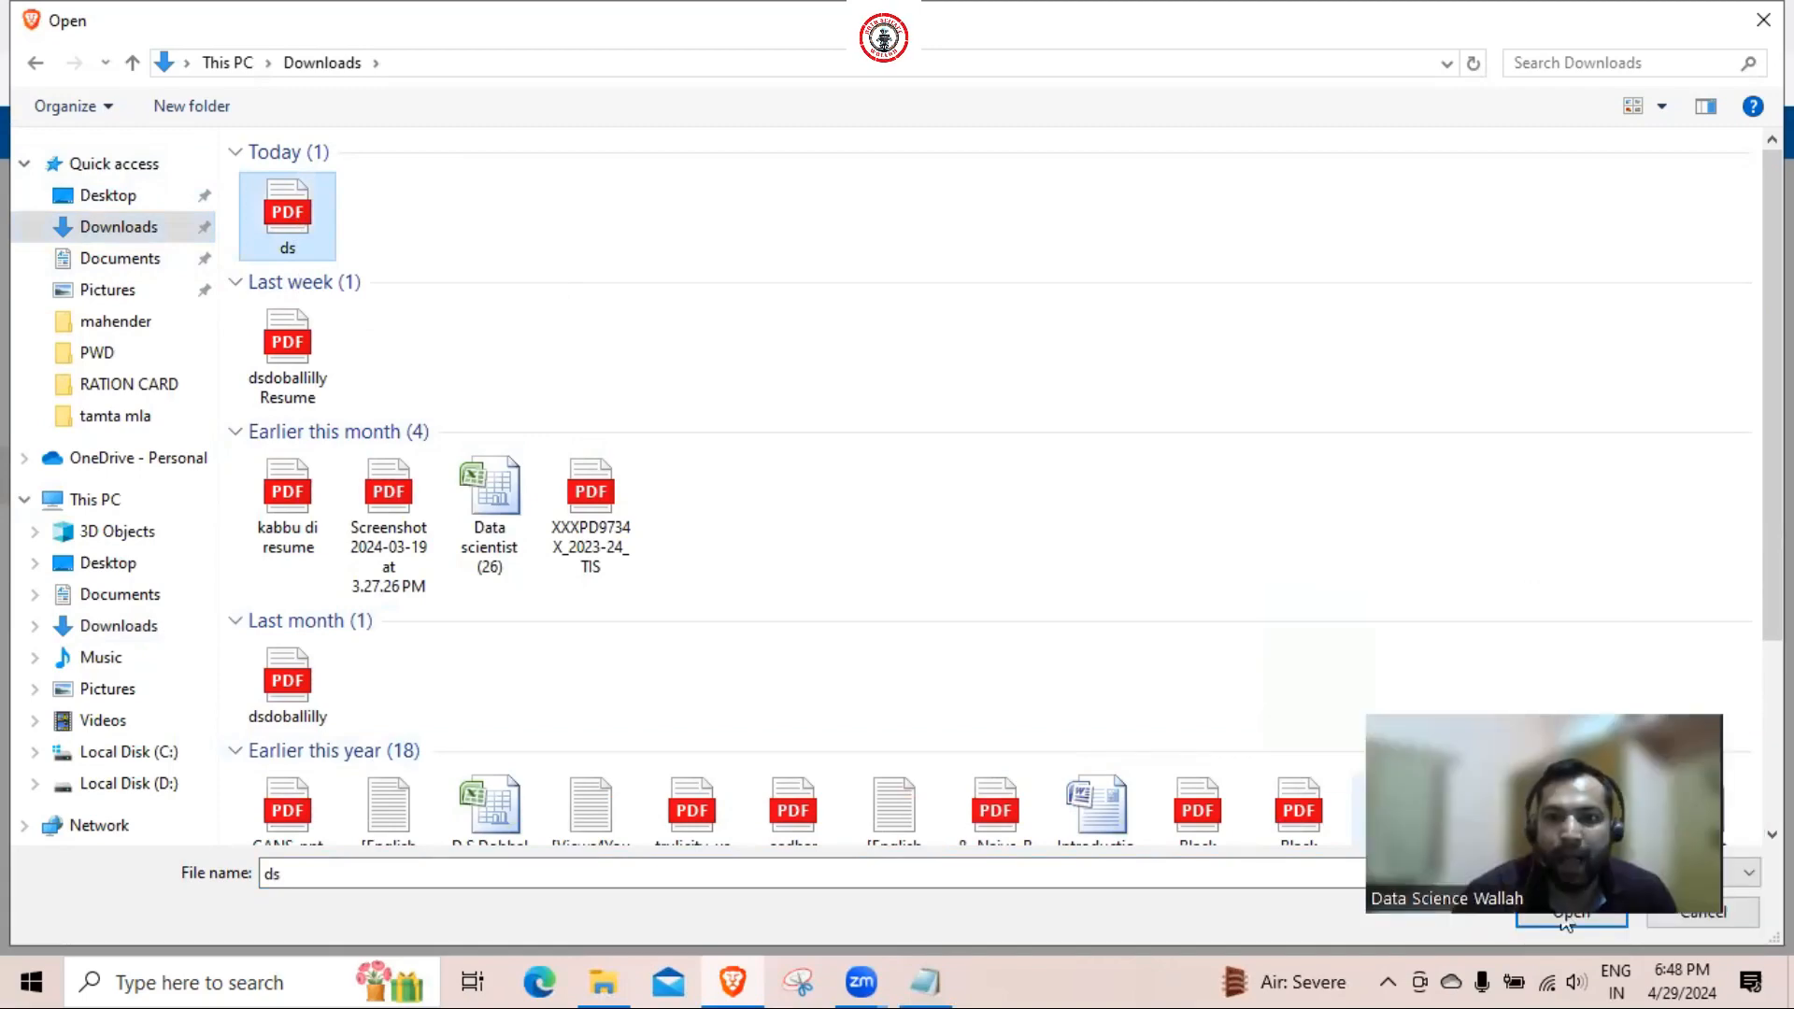
{"action": "left_click", "coordinate": [1567, 919]}
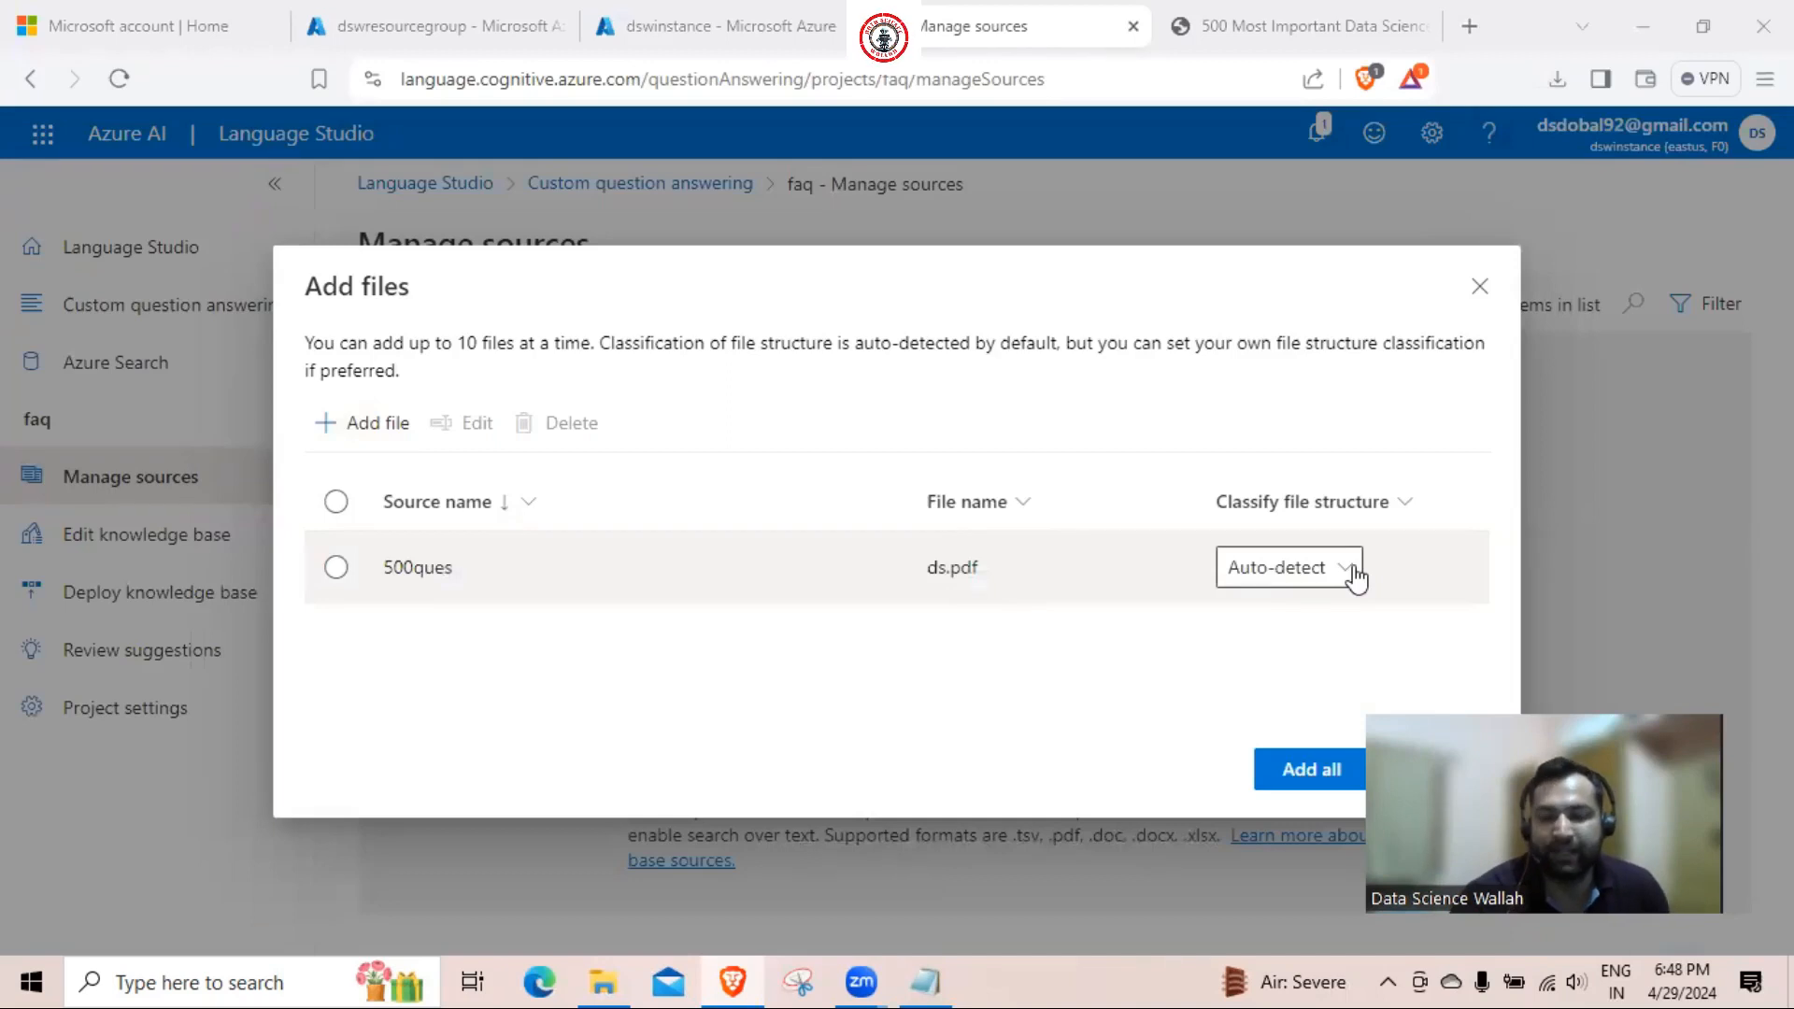
{"action": "left_click", "coordinate": [1345, 568]}
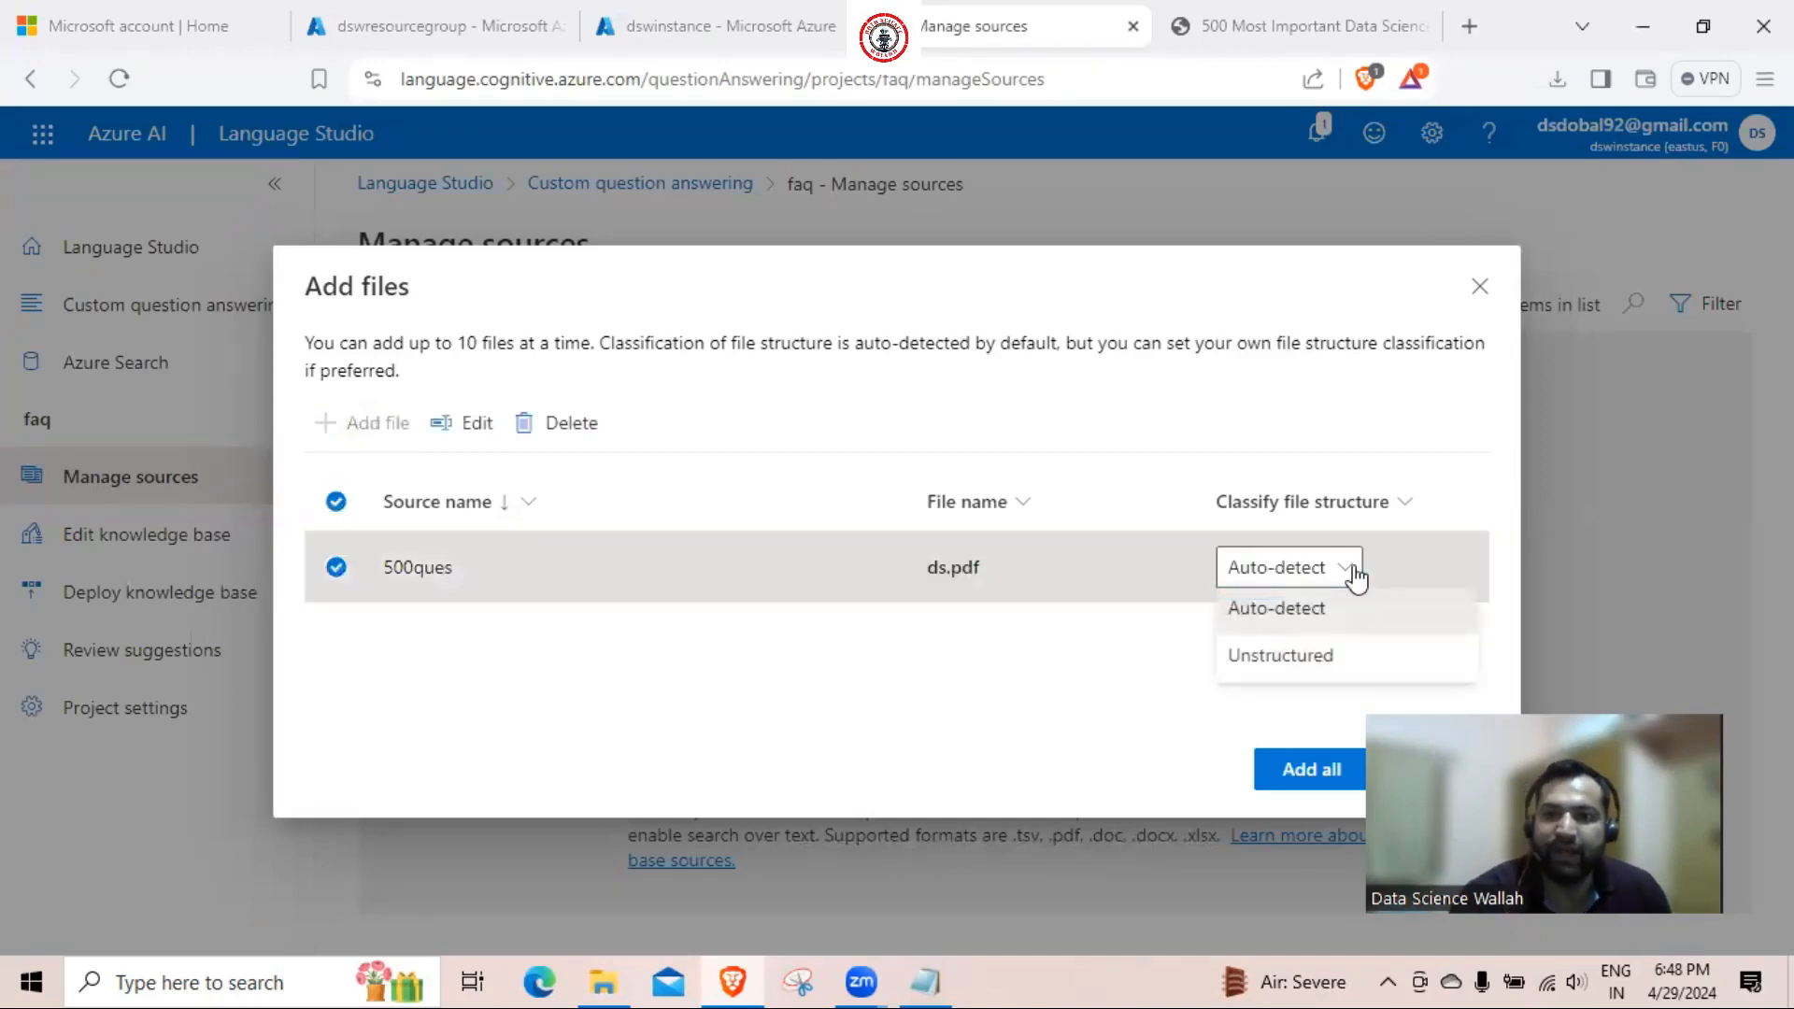
{"action": "left_click", "coordinate": [1354, 577]}
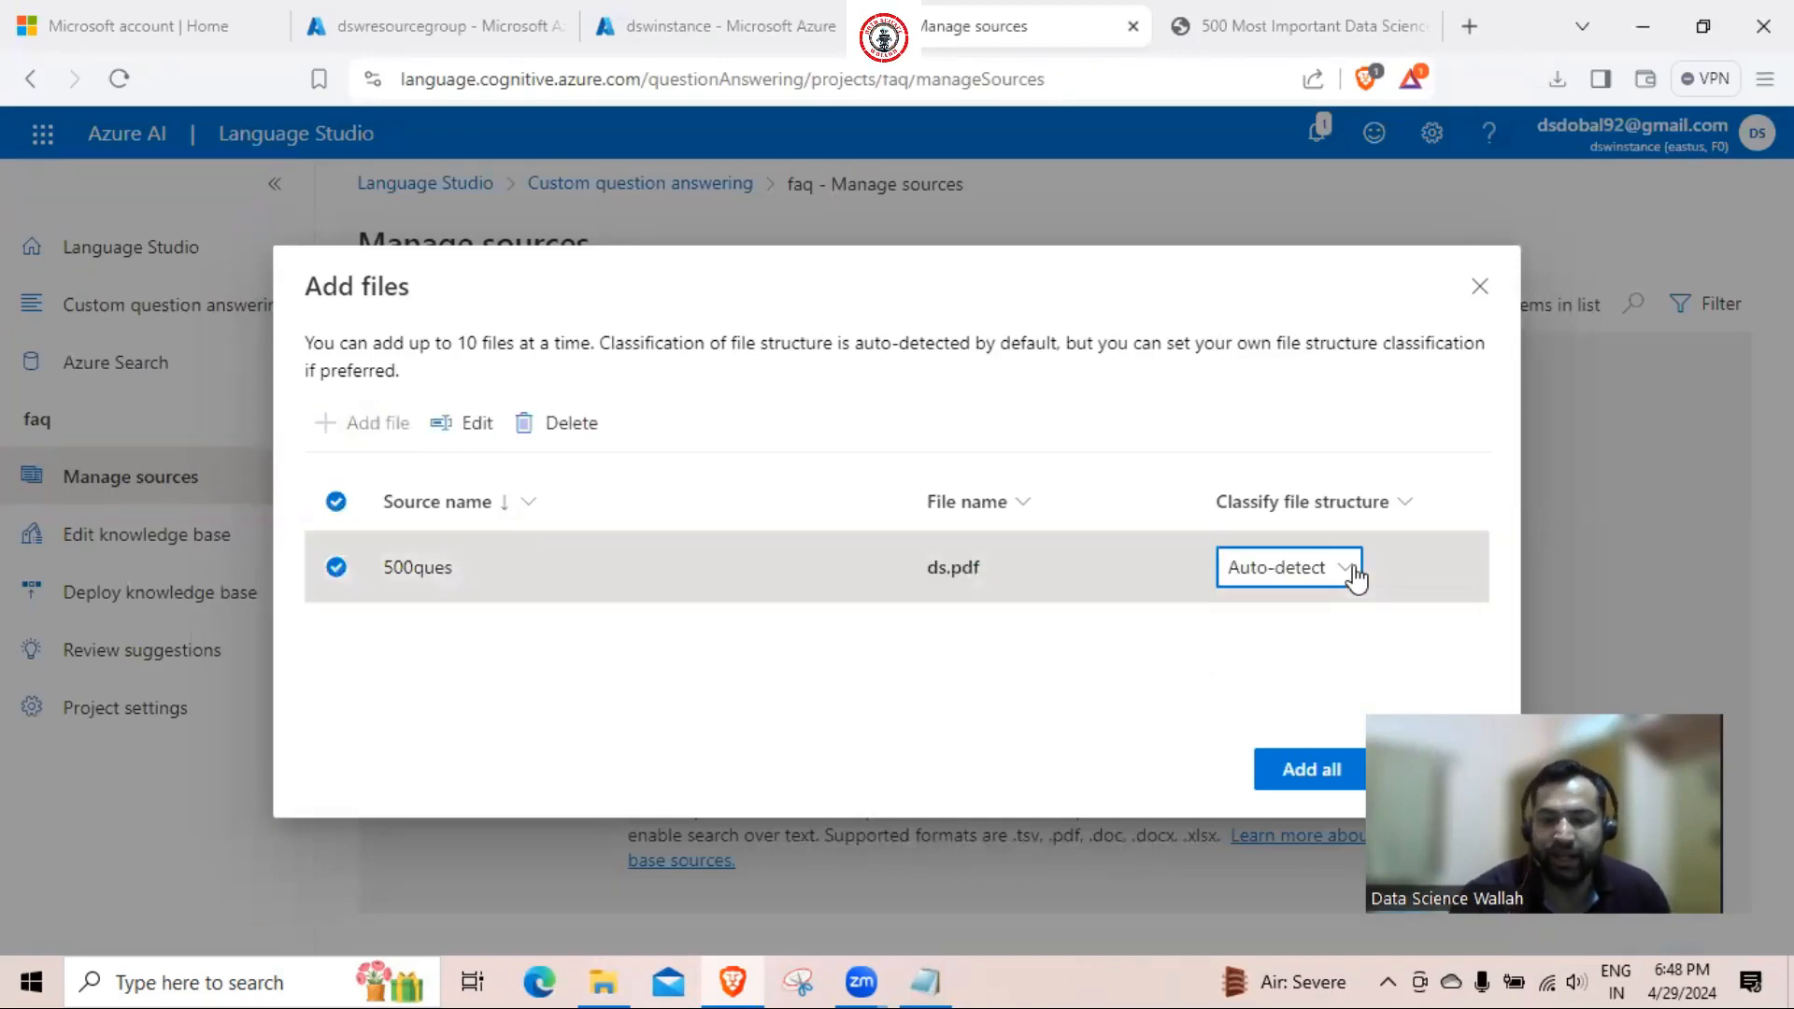
{"action": "left_click", "coordinate": [1333, 771]}
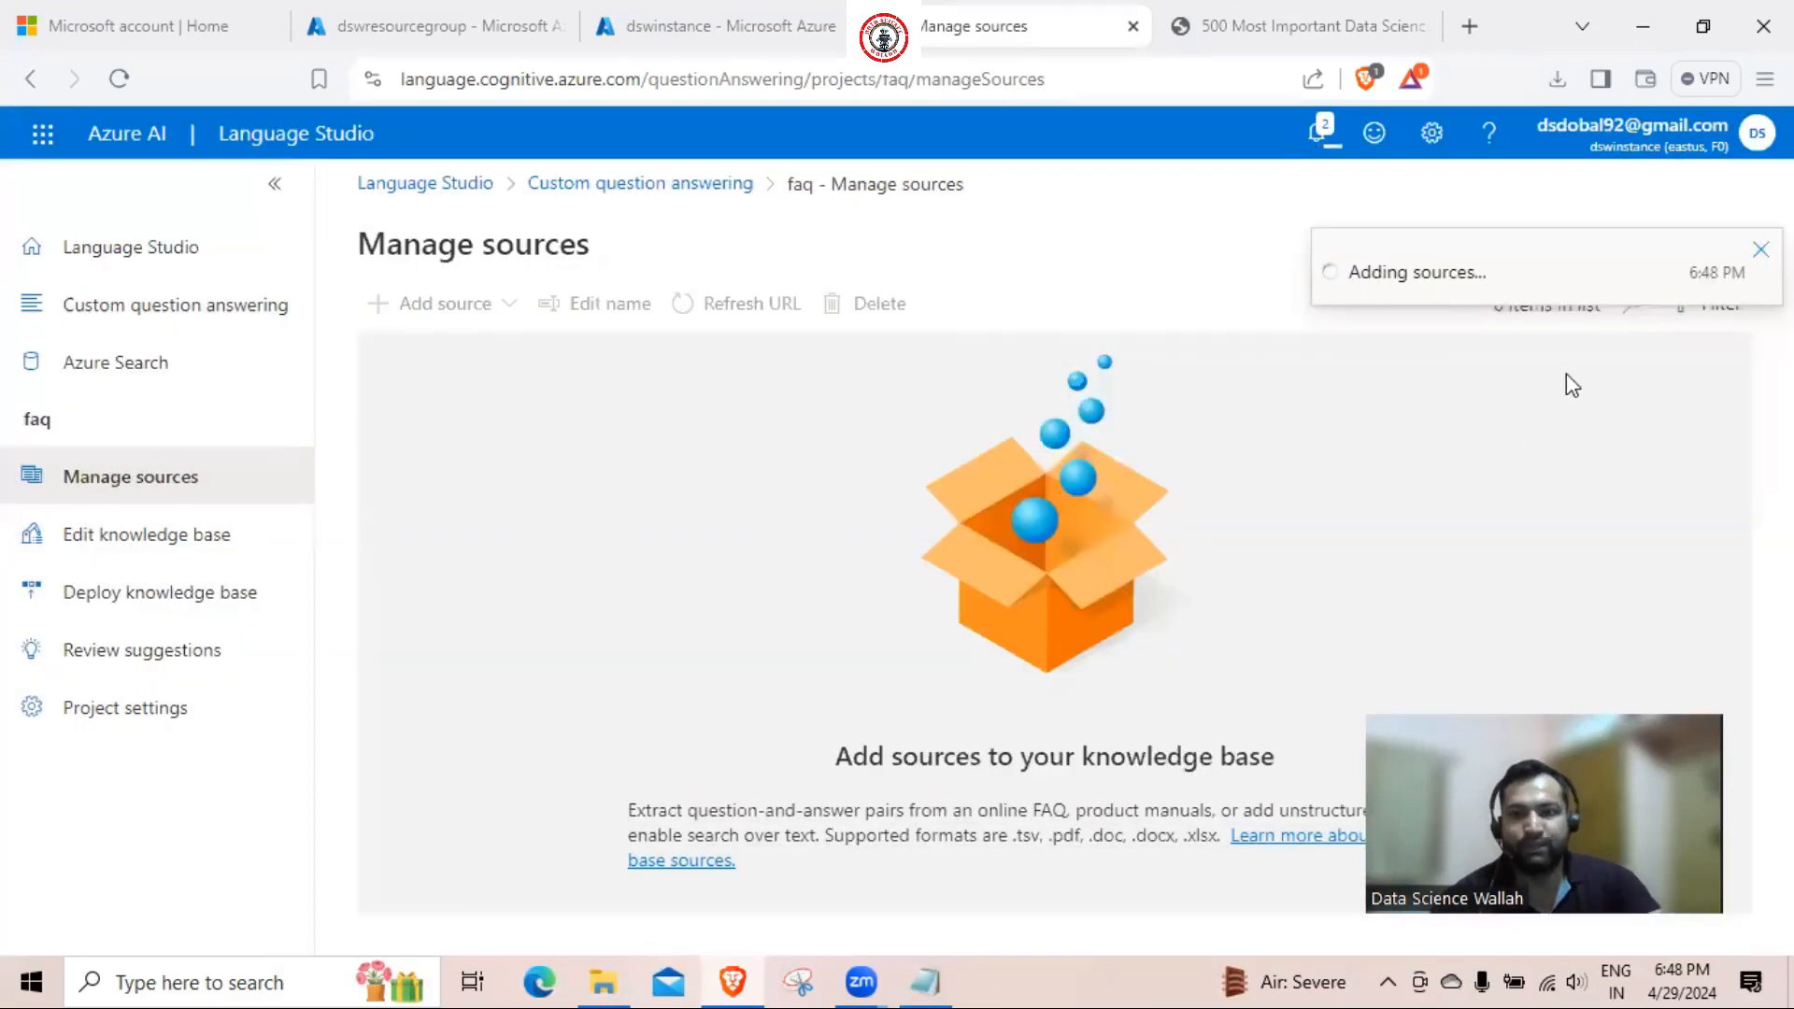
Check the upload status in the notifications and review the foreword and first questions of ds.pdf in the other browser tab
{"action": "left_click", "coordinate": [1316, 133]}
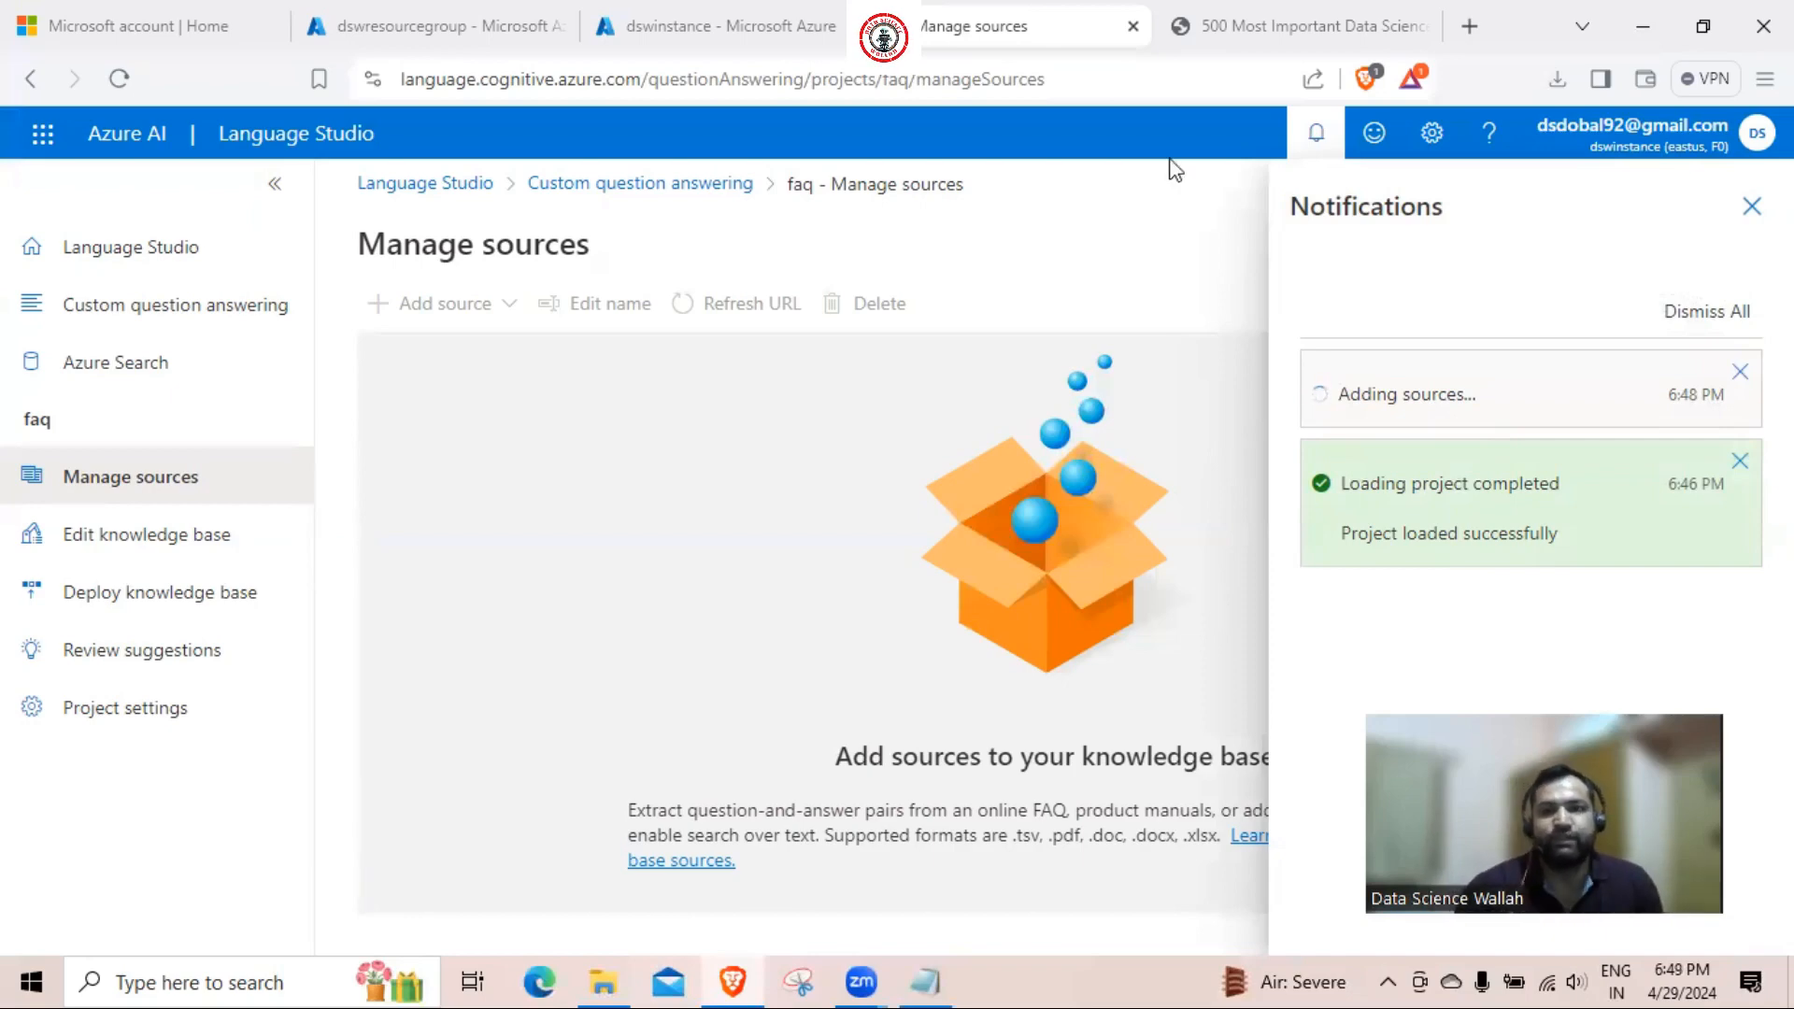
{"action": "left_click", "coordinate": [1231, 21]}
{"action": "scroll", "coordinate": [1080, 520], "scroll_direction": "up", "scroll_amount": 10}
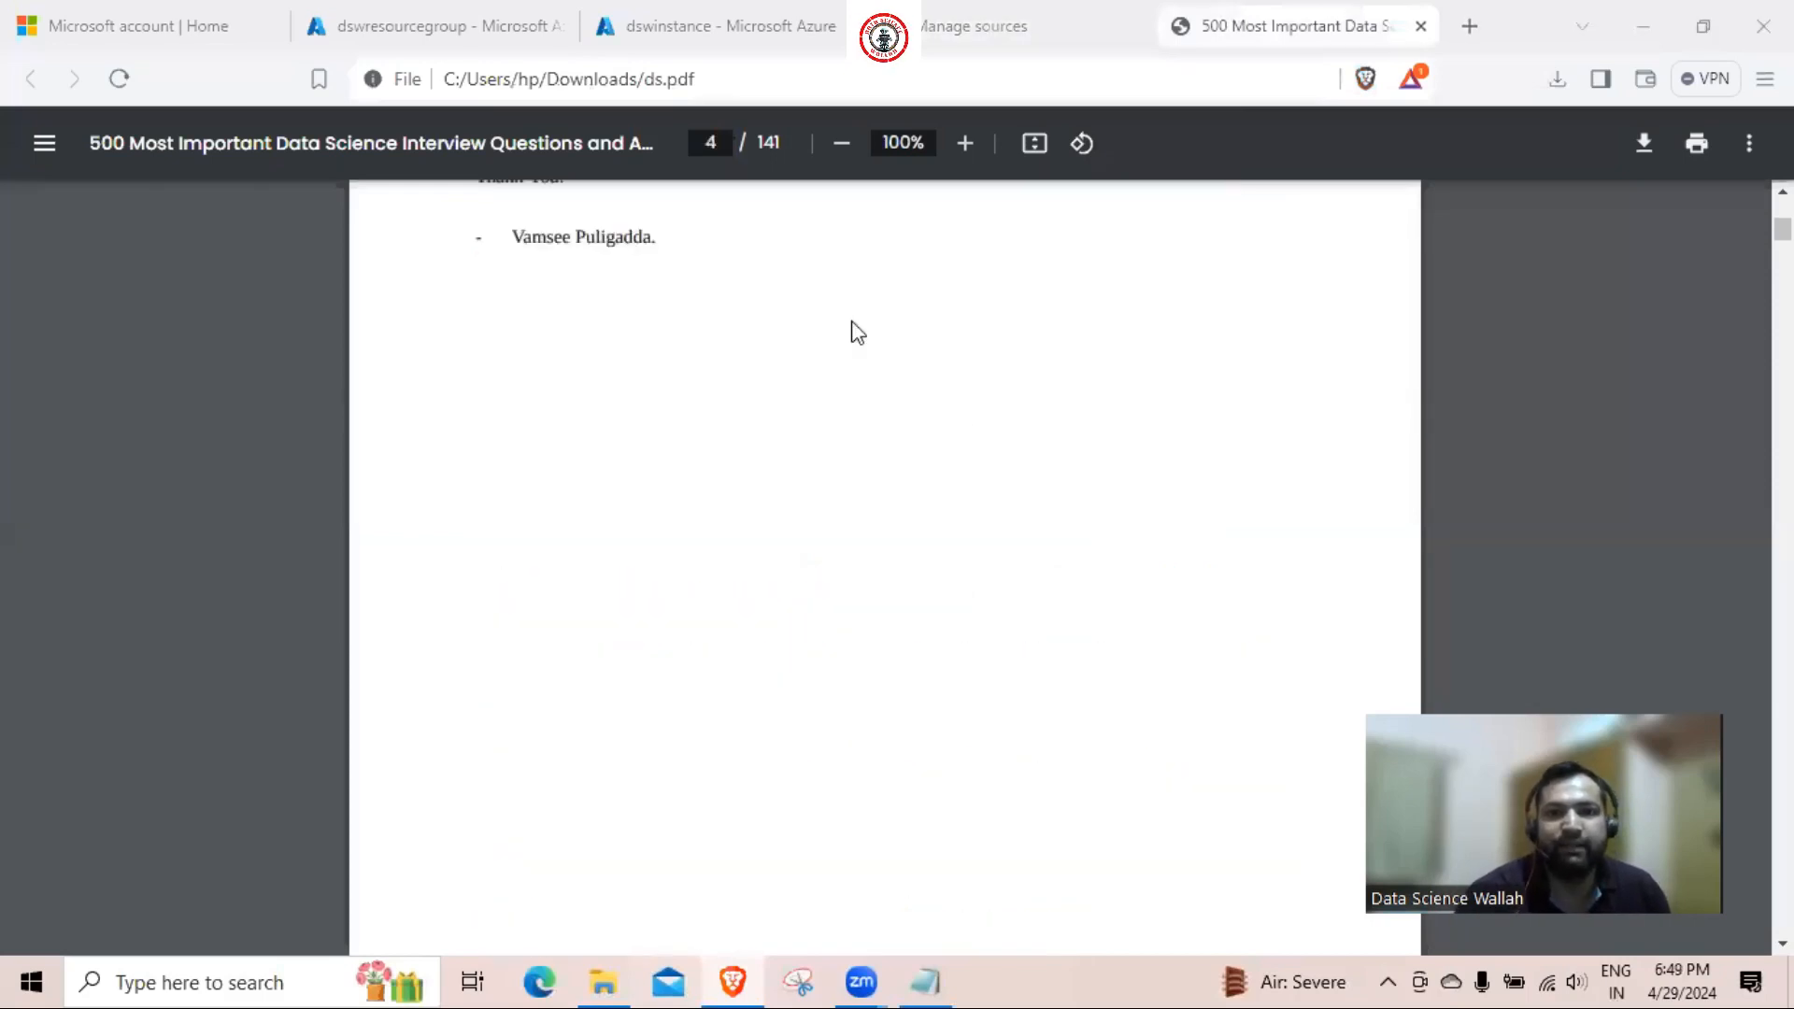
{"action": "scroll", "coordinate": [965, 421], "scroll_direction": "up", "scroll_amount": 10}
{"action": "scroll", "coordinate": [967, 414], "scroll_direction": "up", "scroll_amount": 5}
{"action": "scroll", "coordinate": [967, 414], "scroll_direction": "down", "scroll_amount": 15}
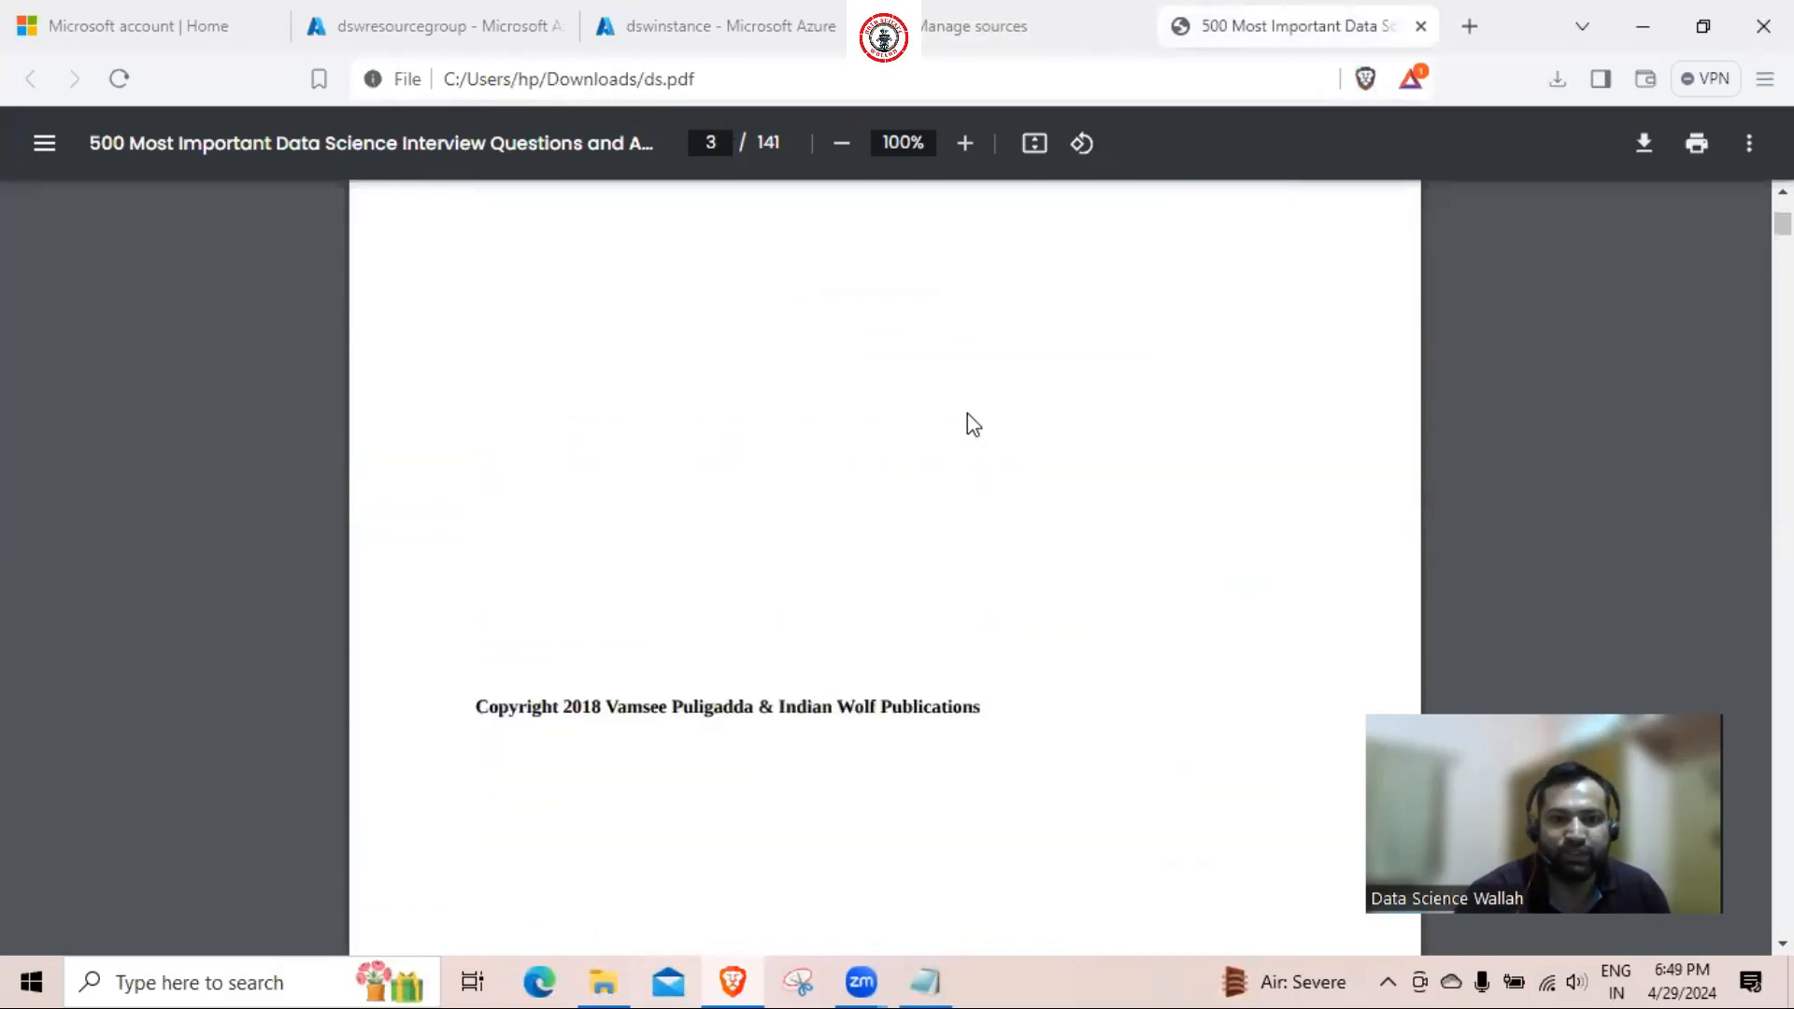
{"action": "scroll", "coordinate": [967, 413], "scroll_direction": "down", "scroll_amount": 8}
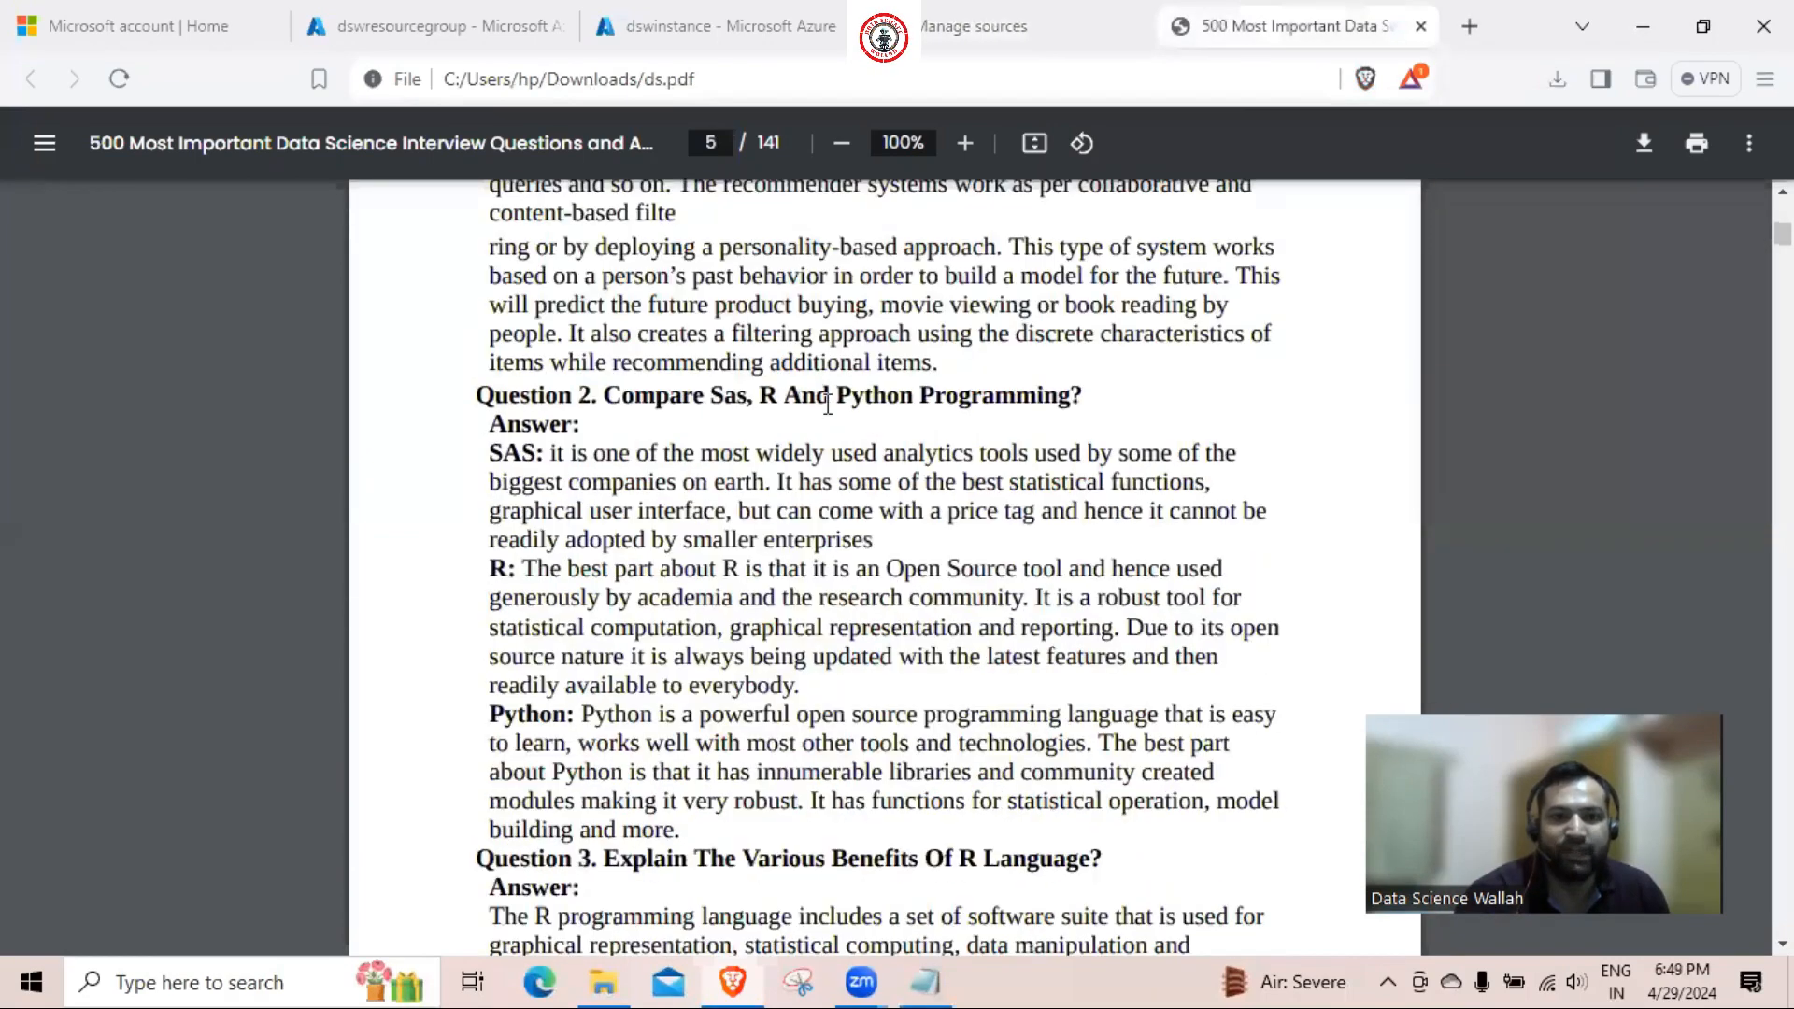
{"action": "scroll", "coordinate": [828, 403], "scroll_direction": "up", "scroll_amount": 3}
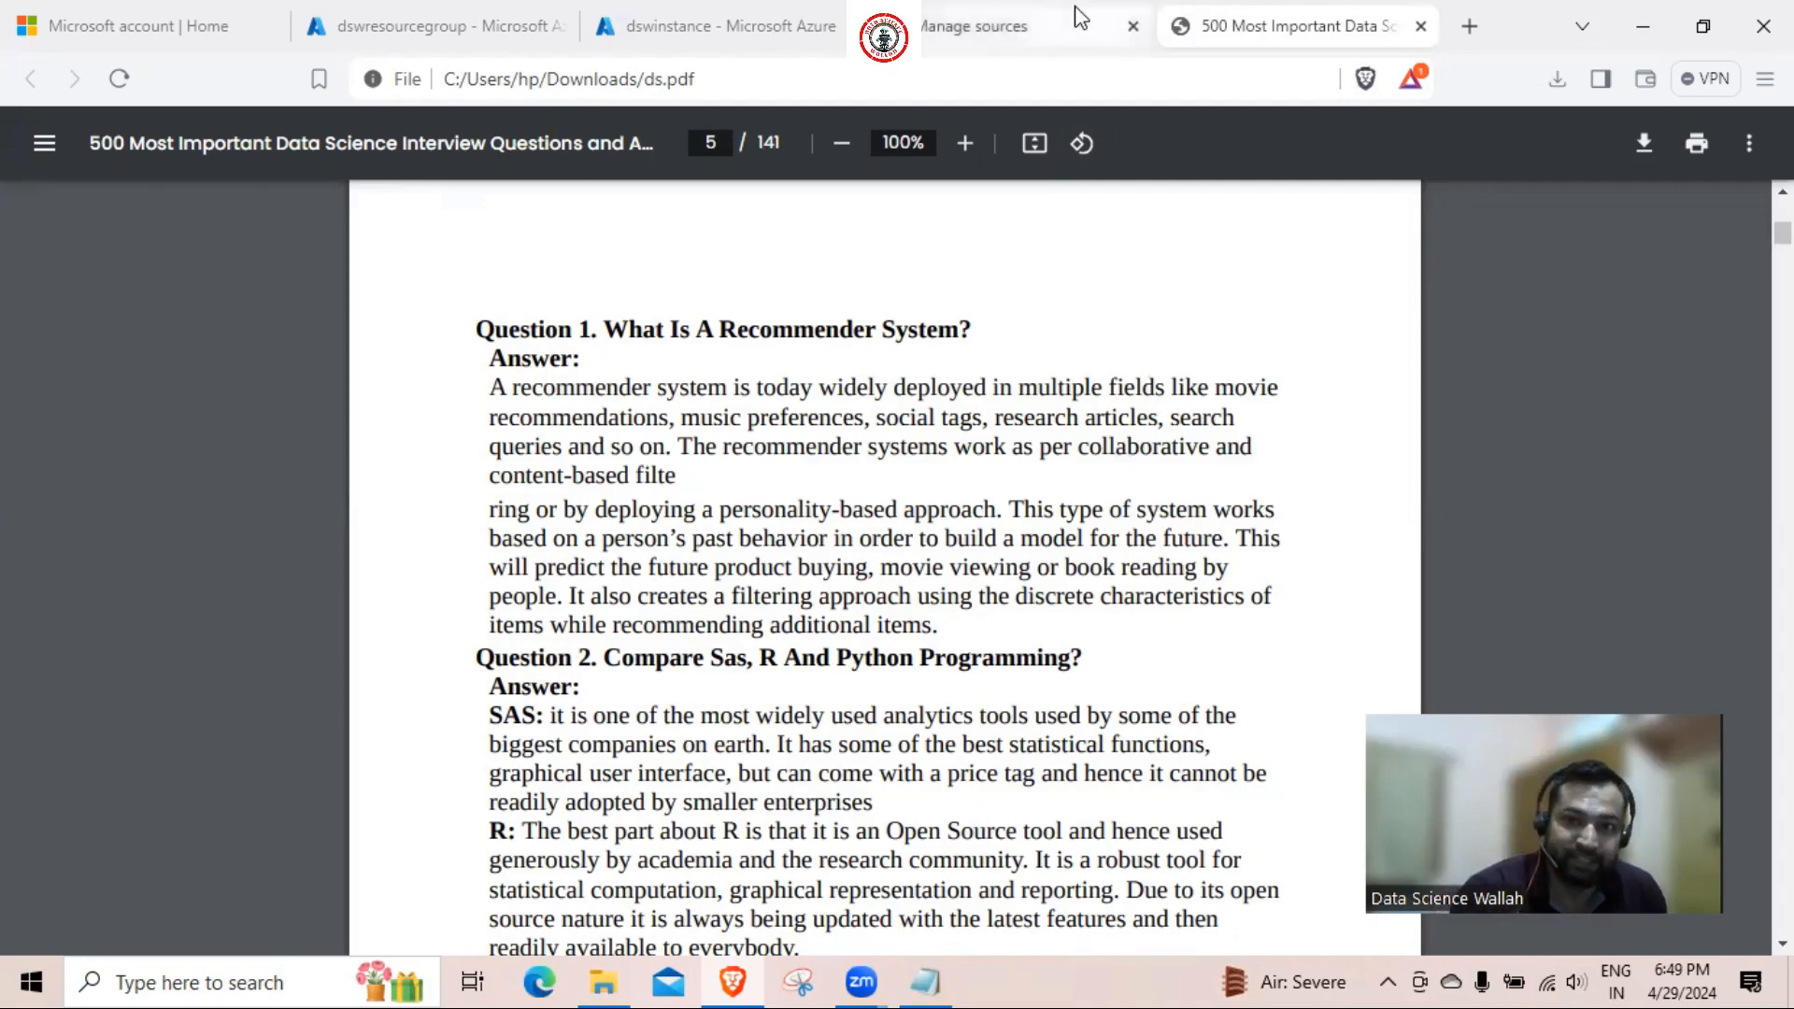
{"action": "scroll", "coordinate": [1078, 458], "scroll_direction": "up", "scroll_amount": 15}
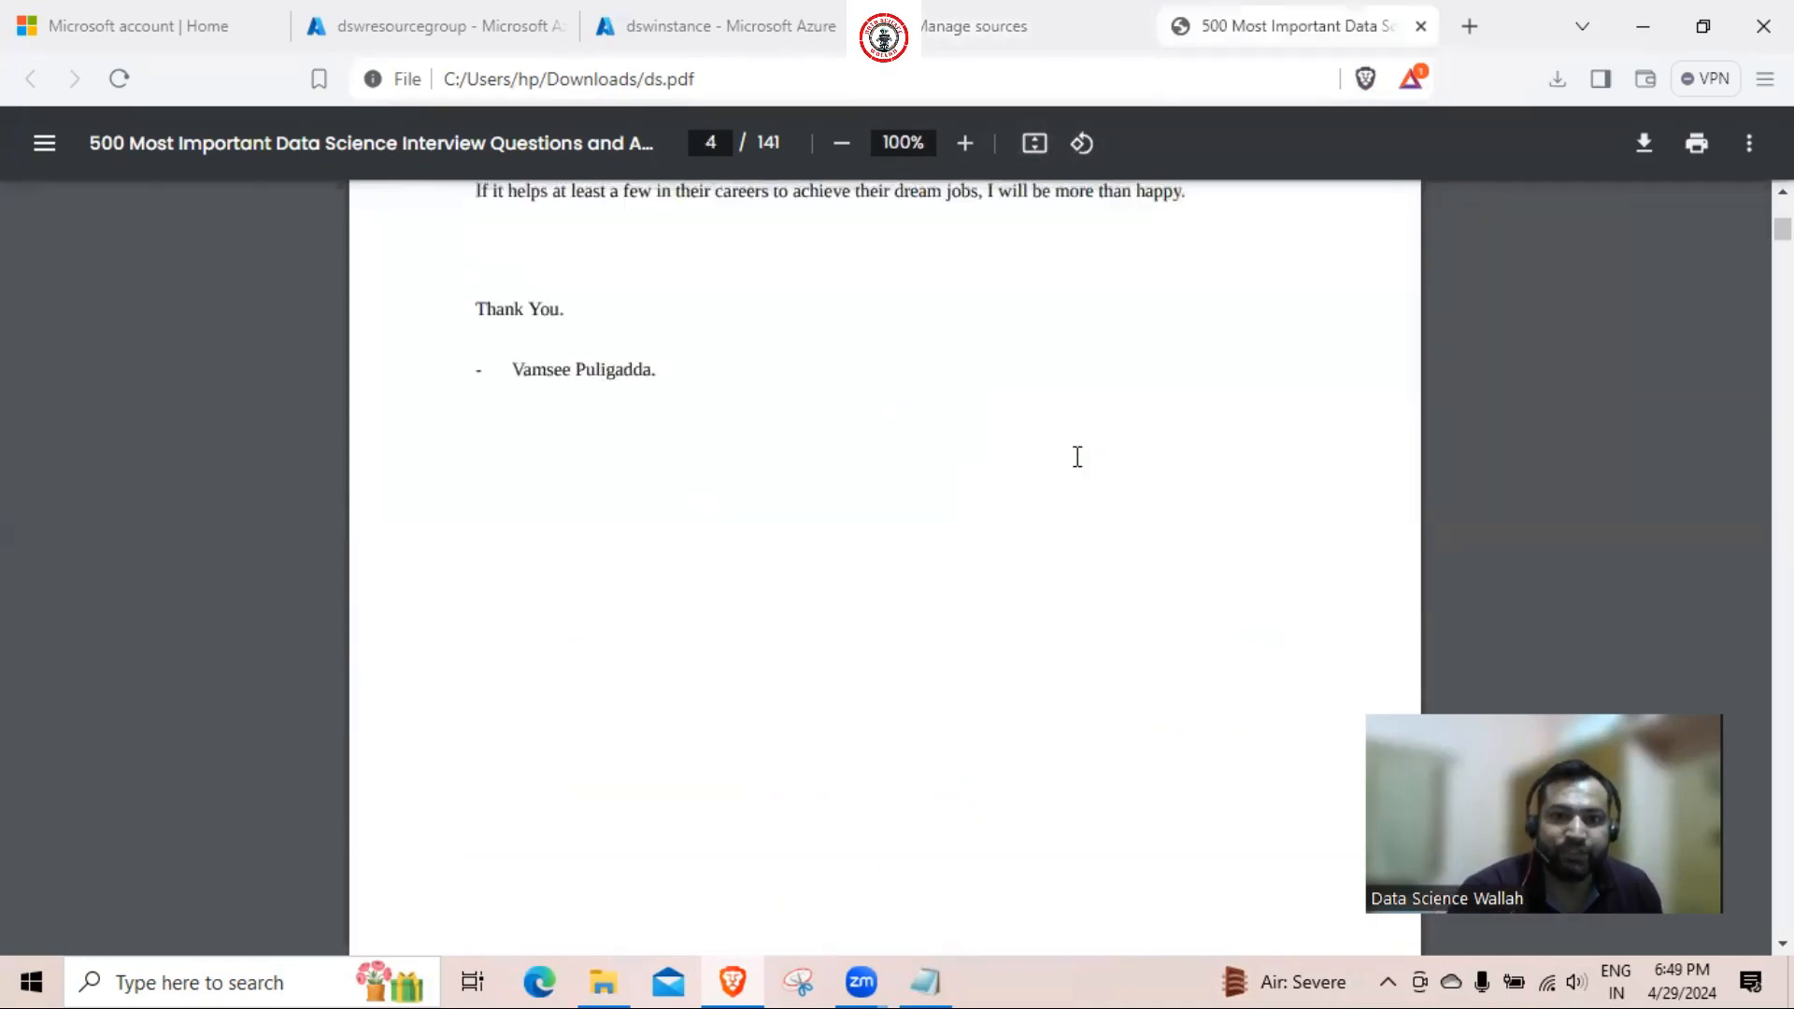
{"action": "scroll", "coordinate": [1077, 458], "scroll_direction": "up", "scroll_amount": 2}
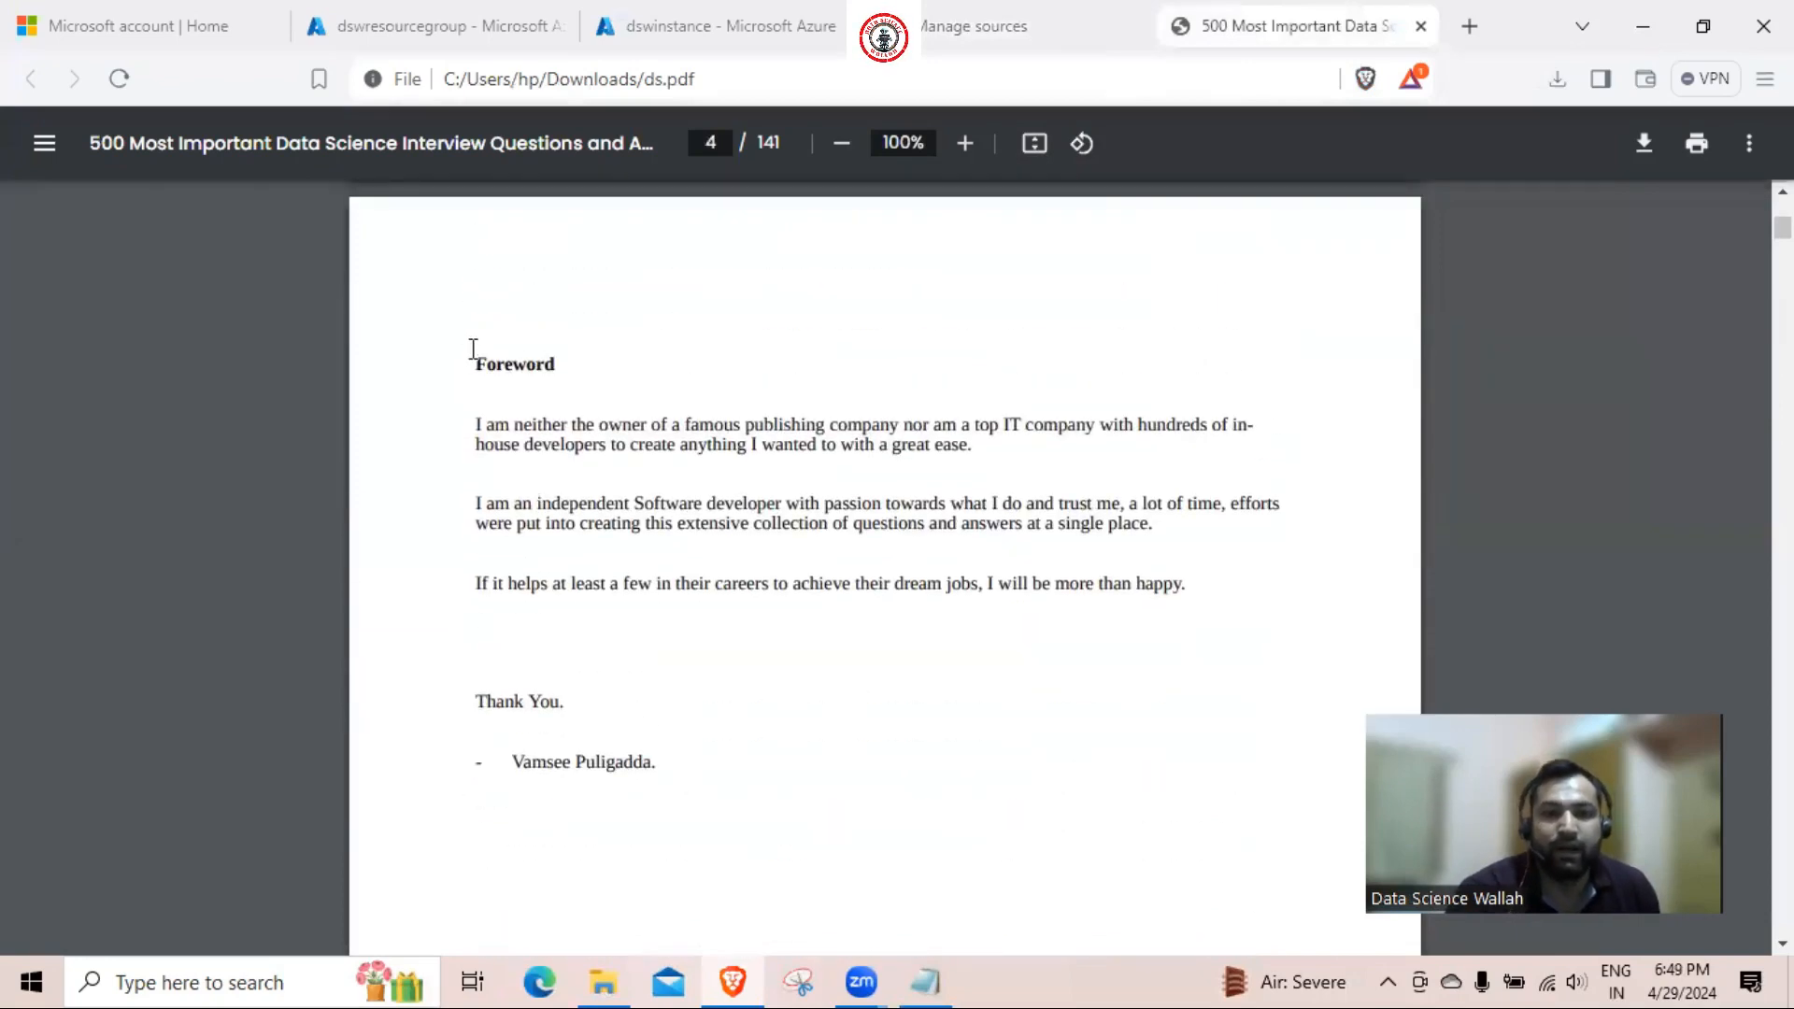
{"action": "left_click_drag", "start_coordinate": [473, 349], "coordinate": [694, 779]}
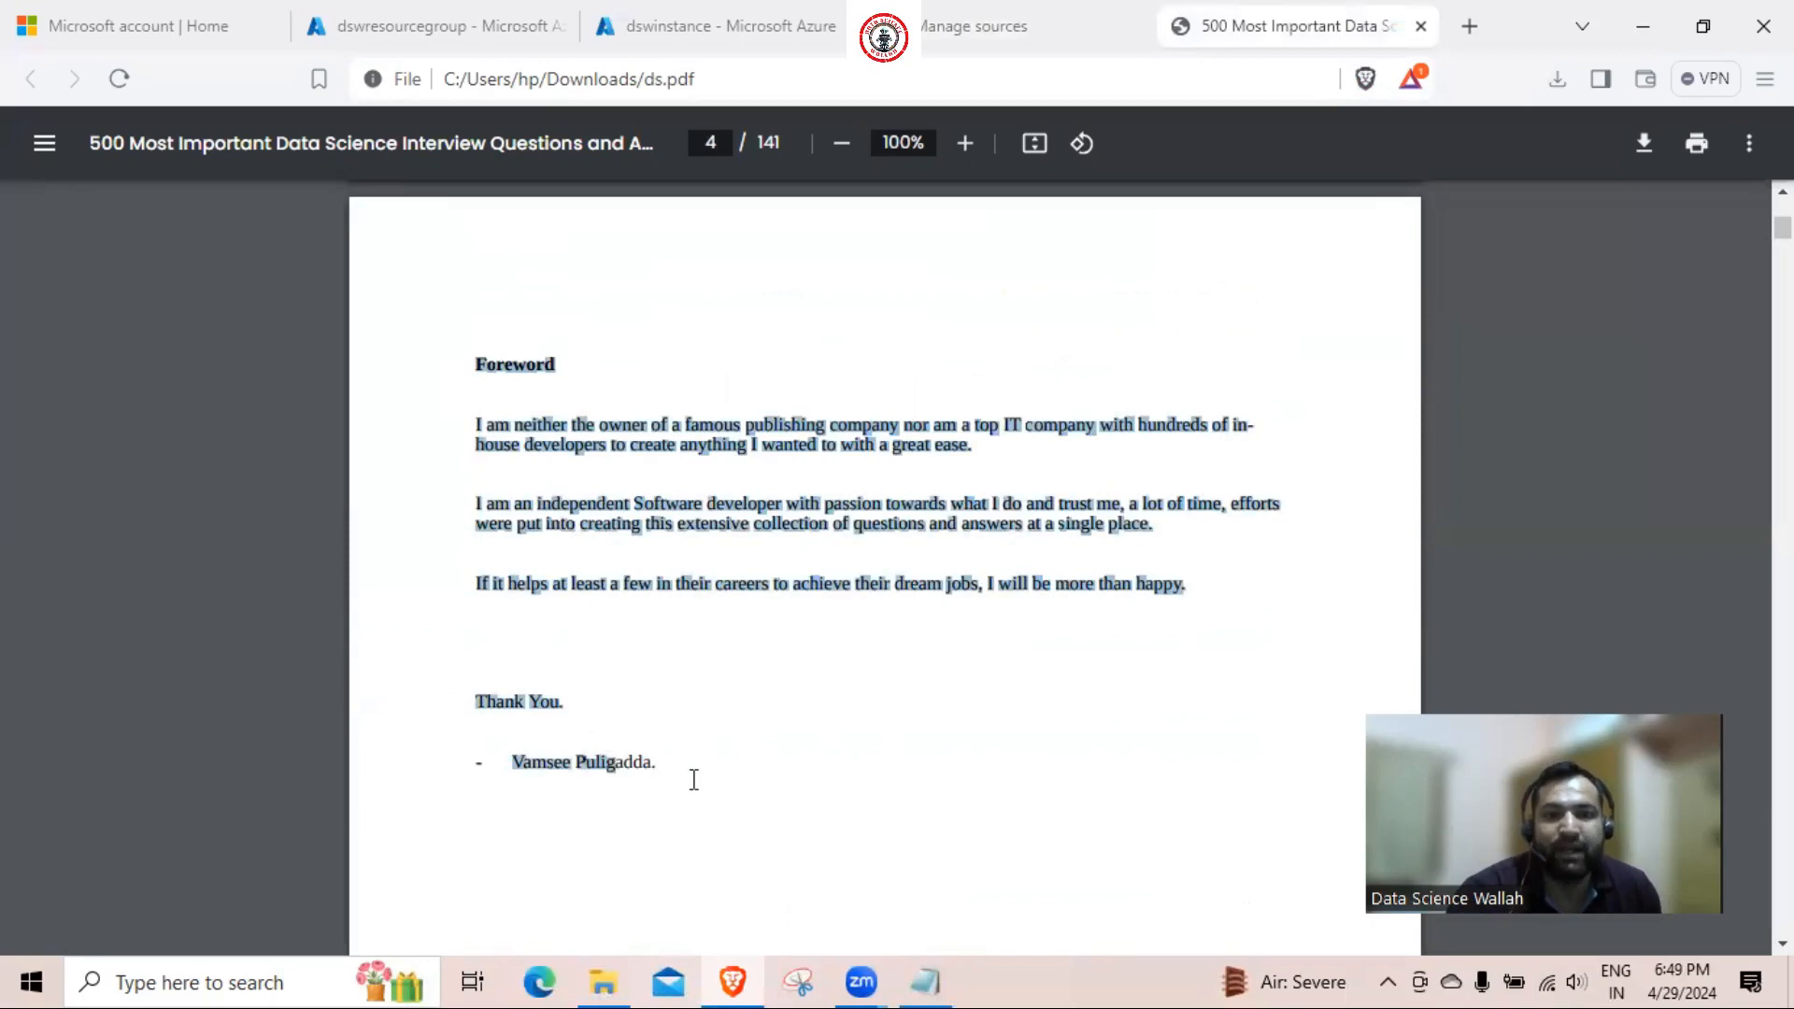
Return to the project's sources, read and dismiss all notifications, and close the notification list
{"action": "left_click", "coordinate": [1051, 18]}
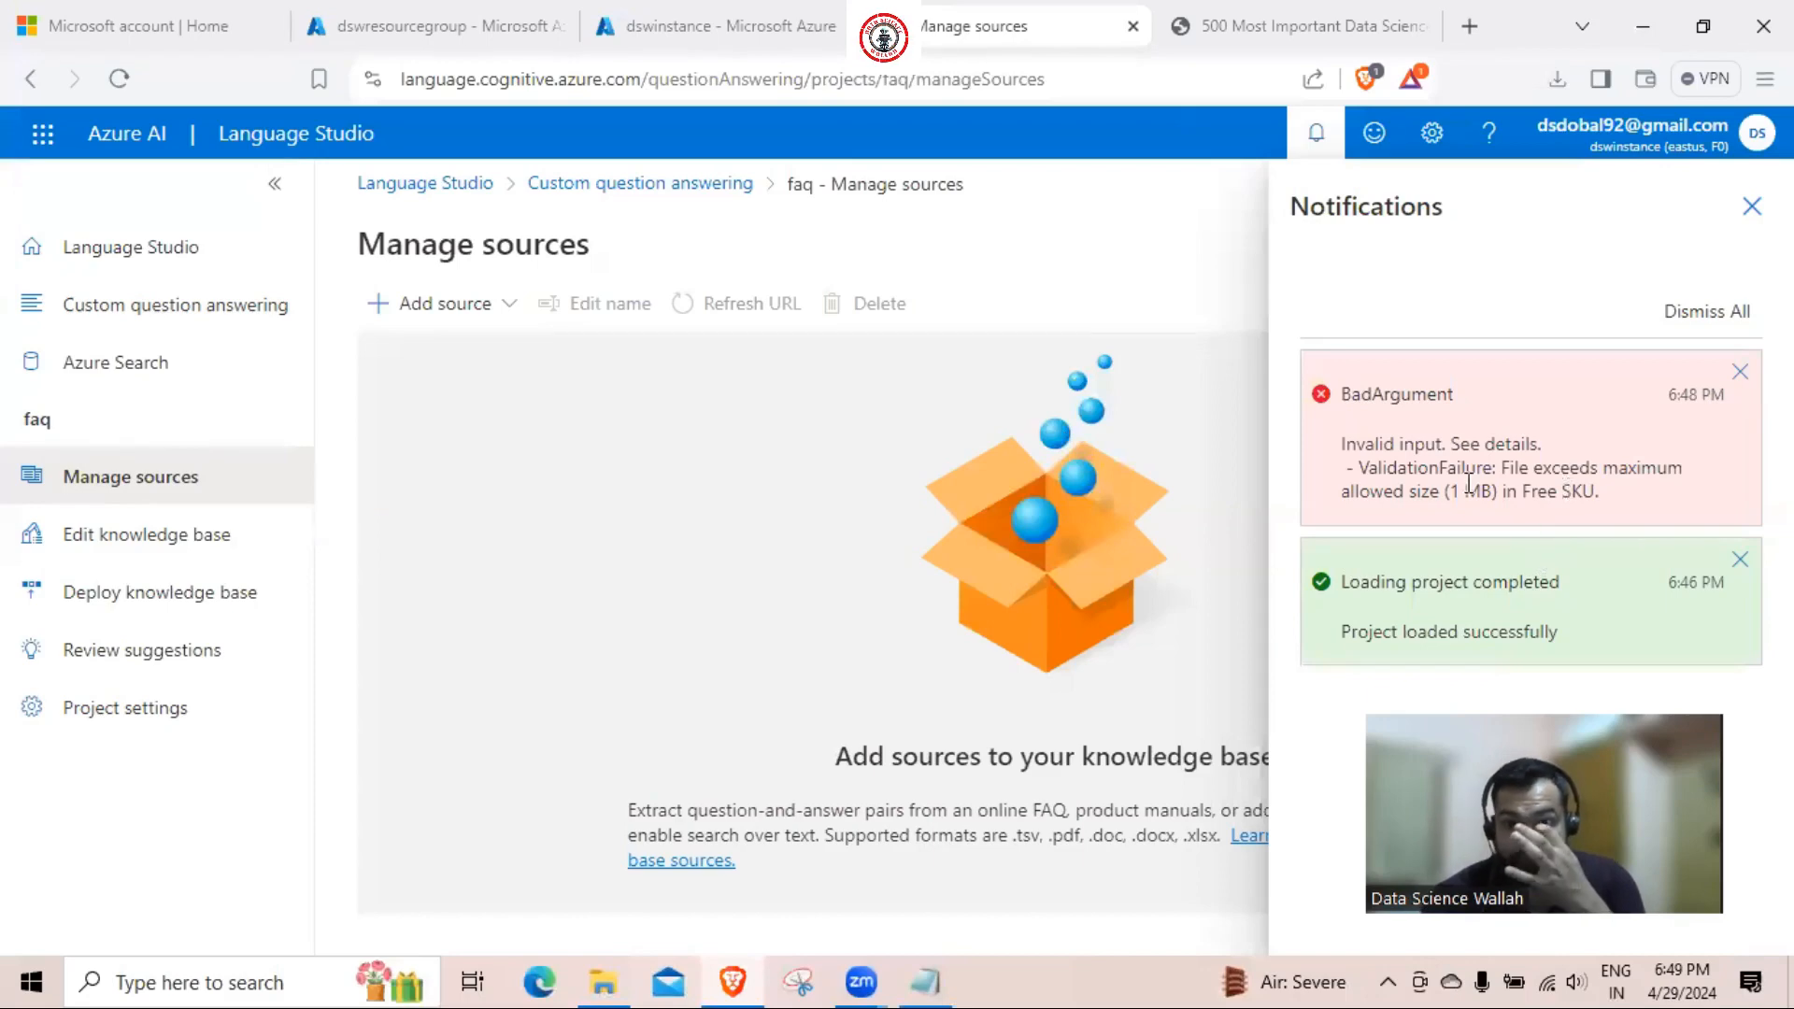
{"action": "left_click", "coordinate": [1740, 372]}
{"action": "left_click", "coordinate": [1740, 372]}
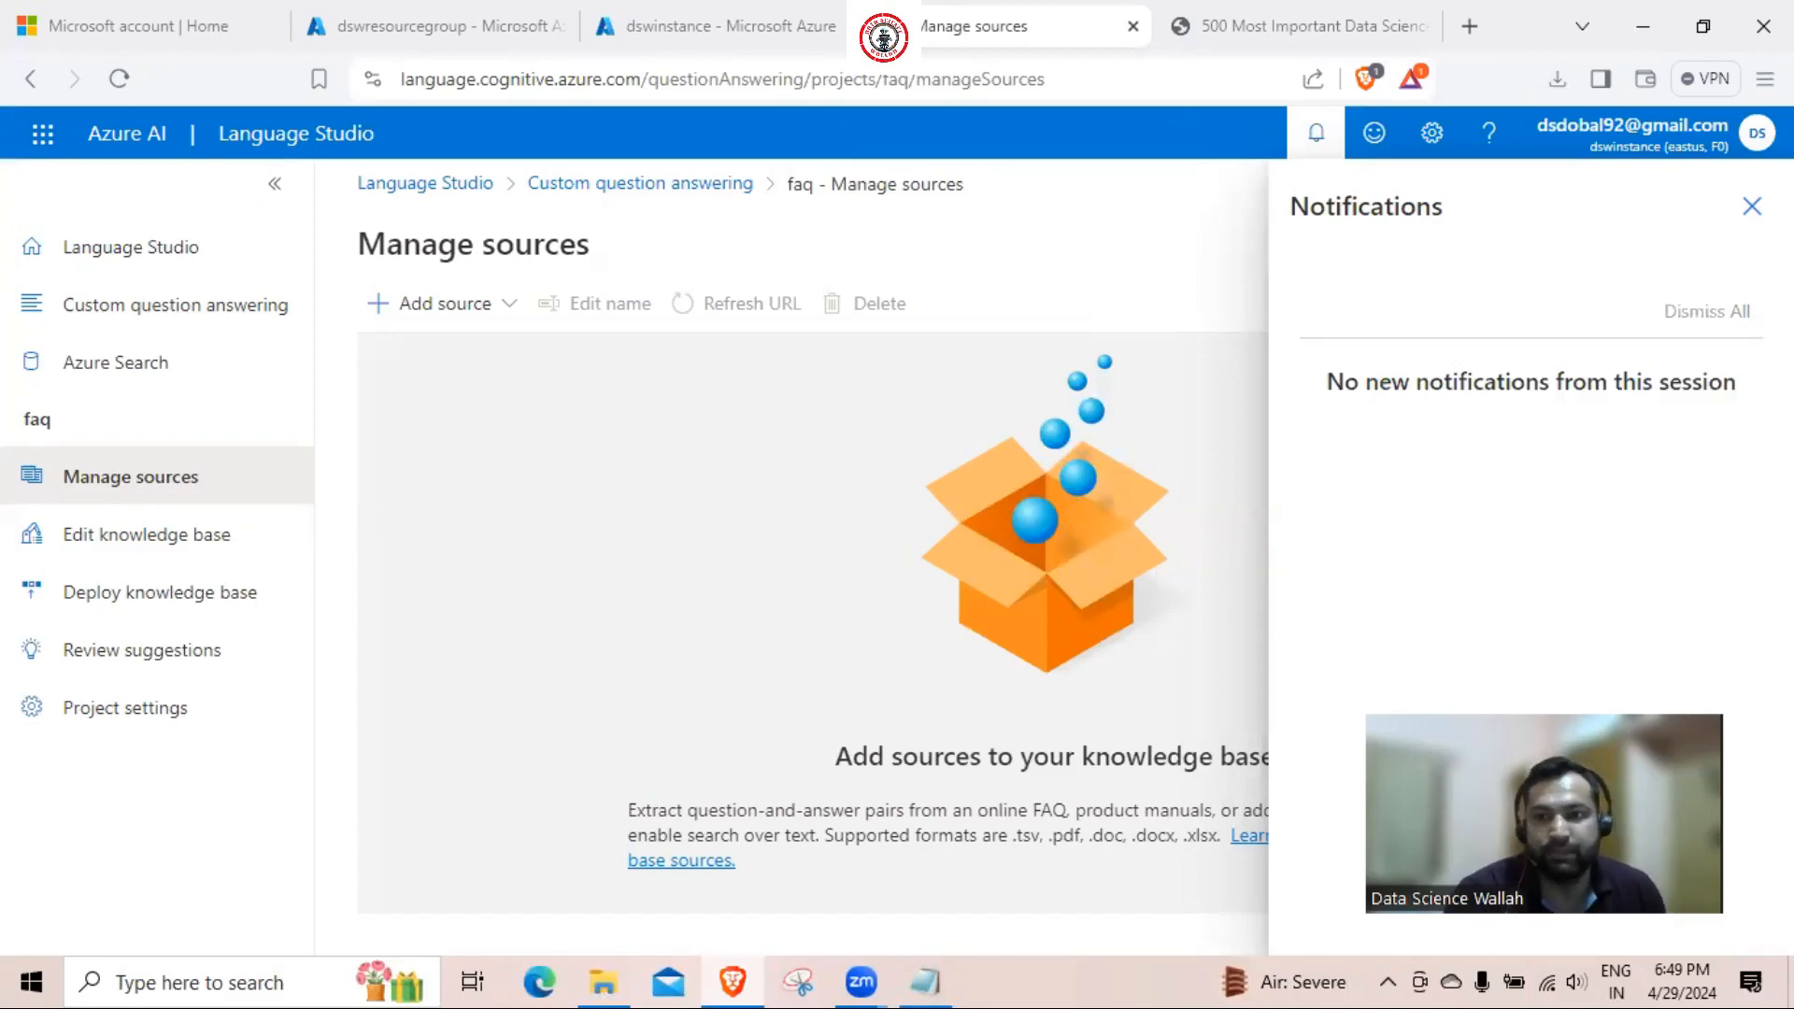
{"action": "left_click", "coordinate": [1752, 206]}
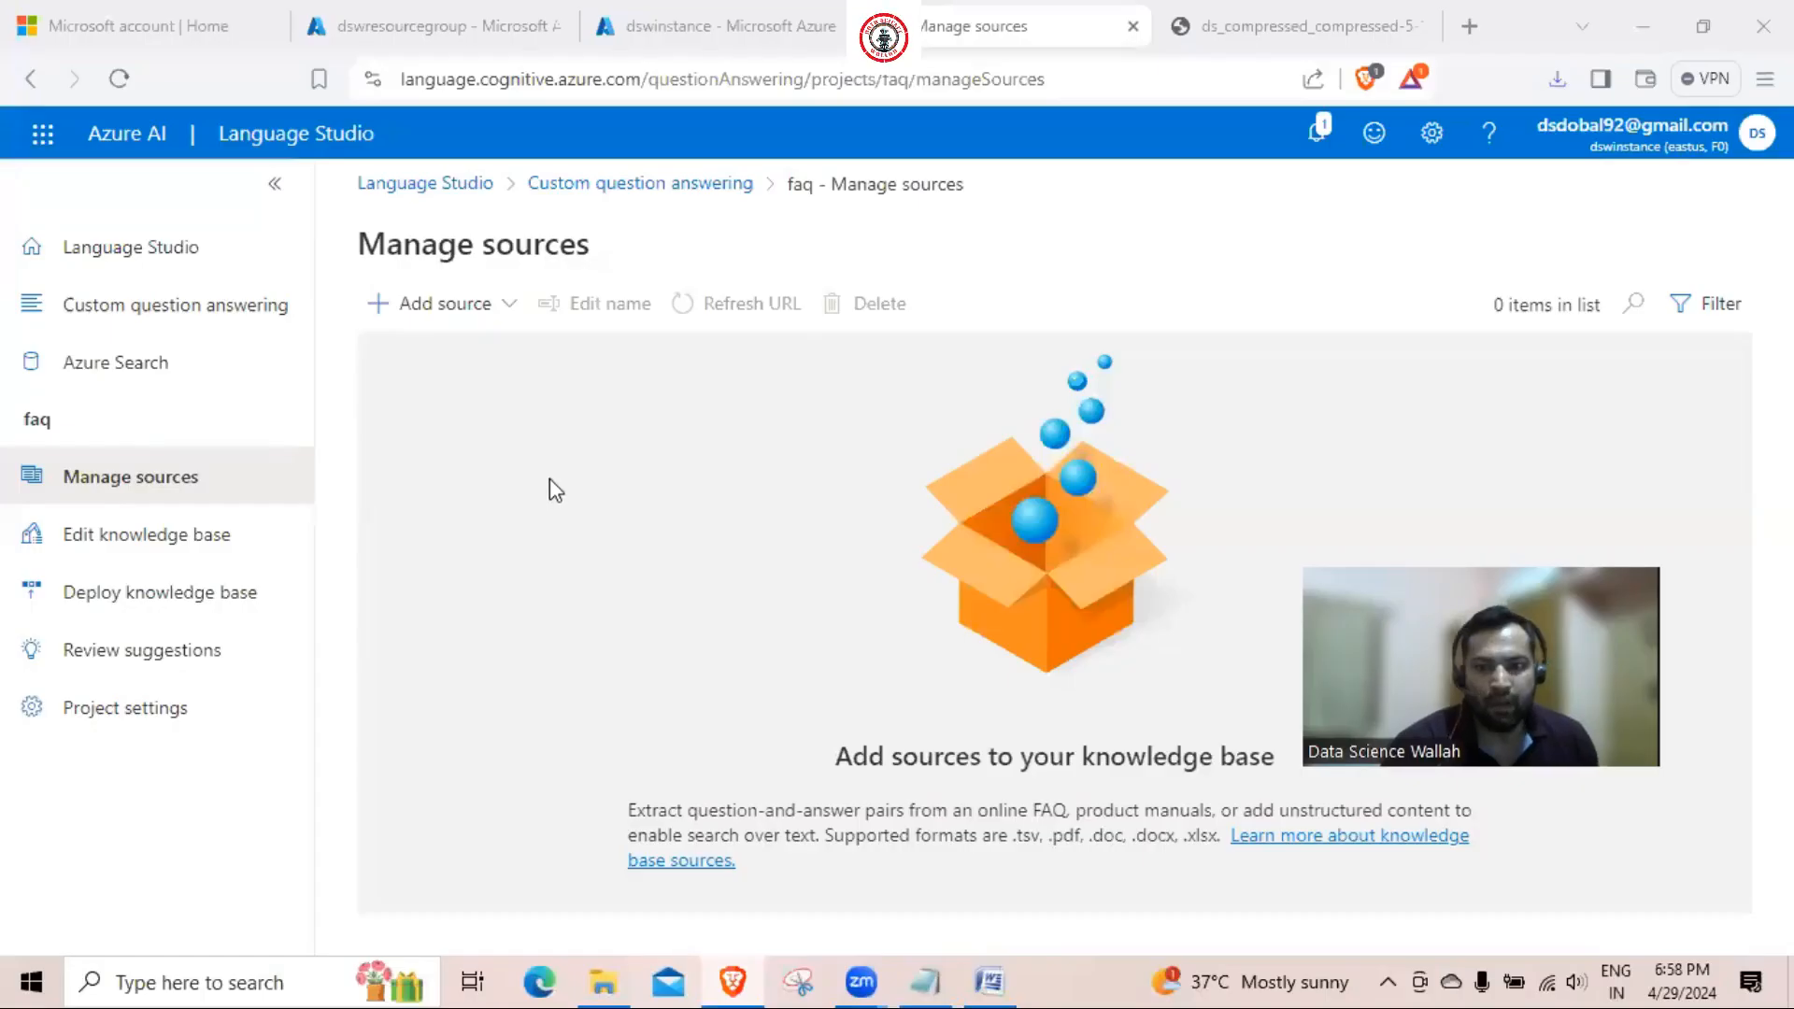
Prepare a new file source named "400ques" using the PDF ds_compressed_compressed-5-100 from Downloads
{"action": "left_click", "coordinate": [452, 310]}
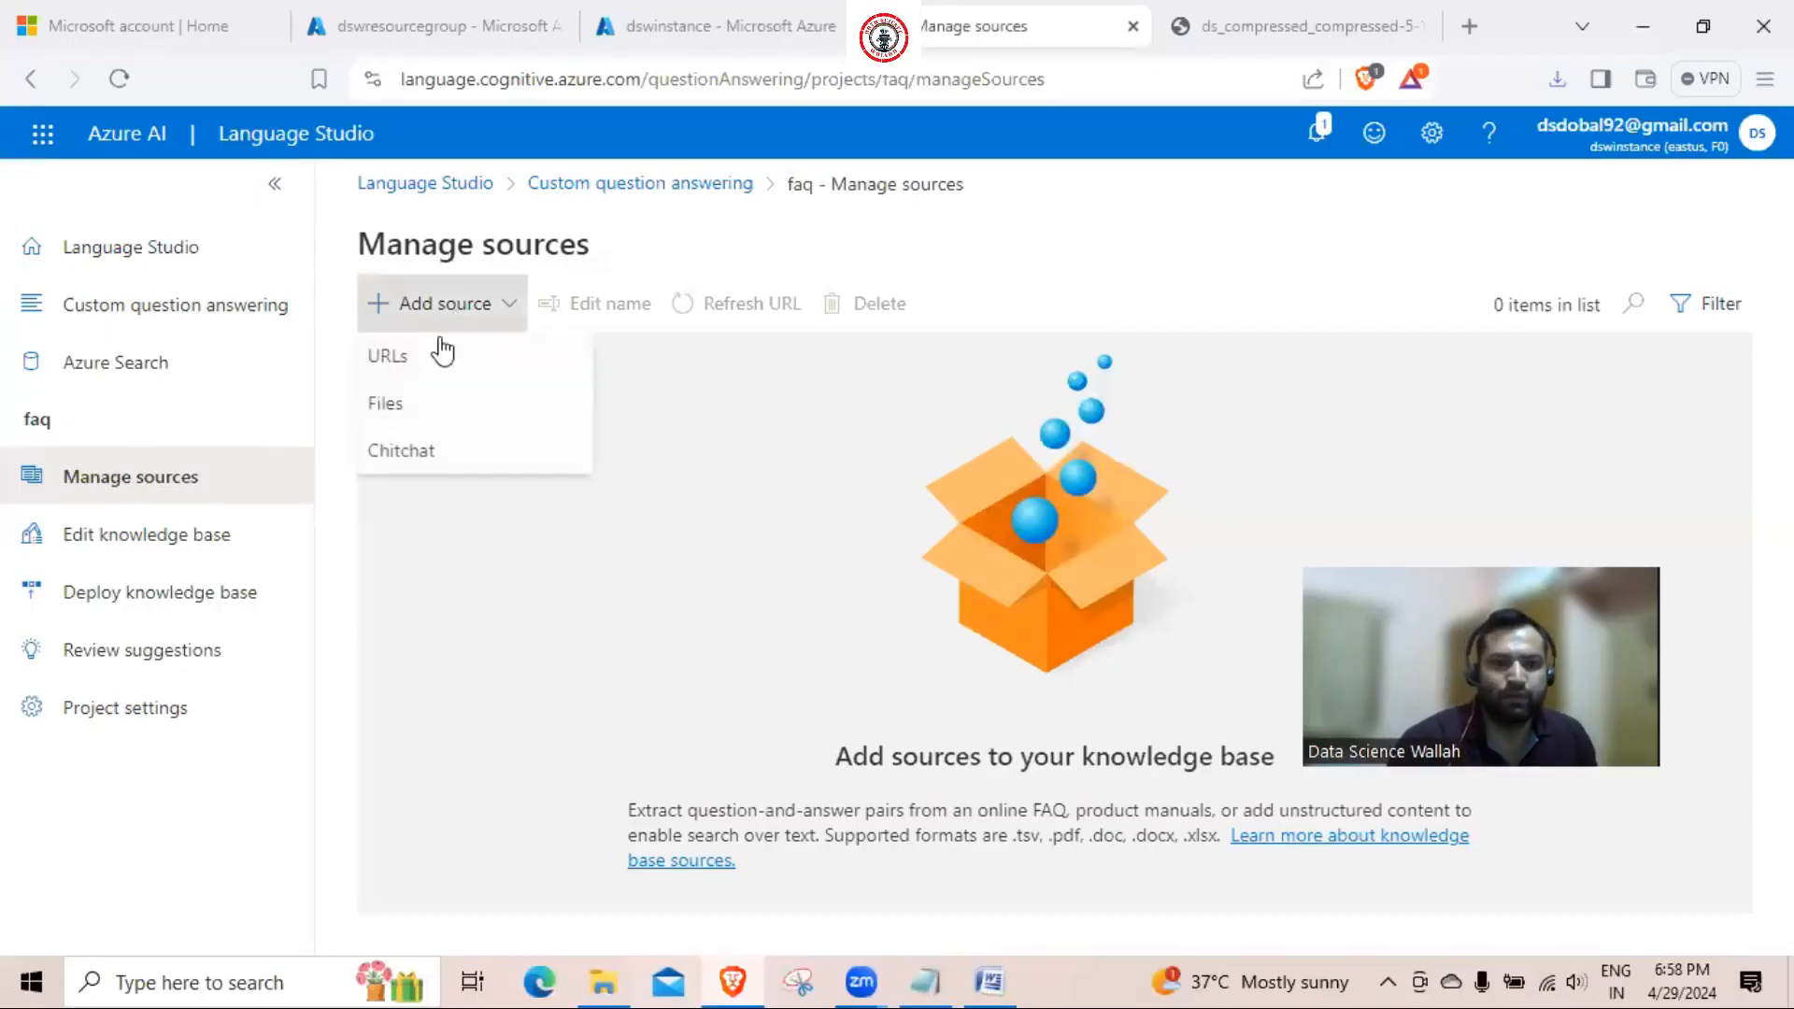
{"action": "left_click", "coordinate": [424, 409]}
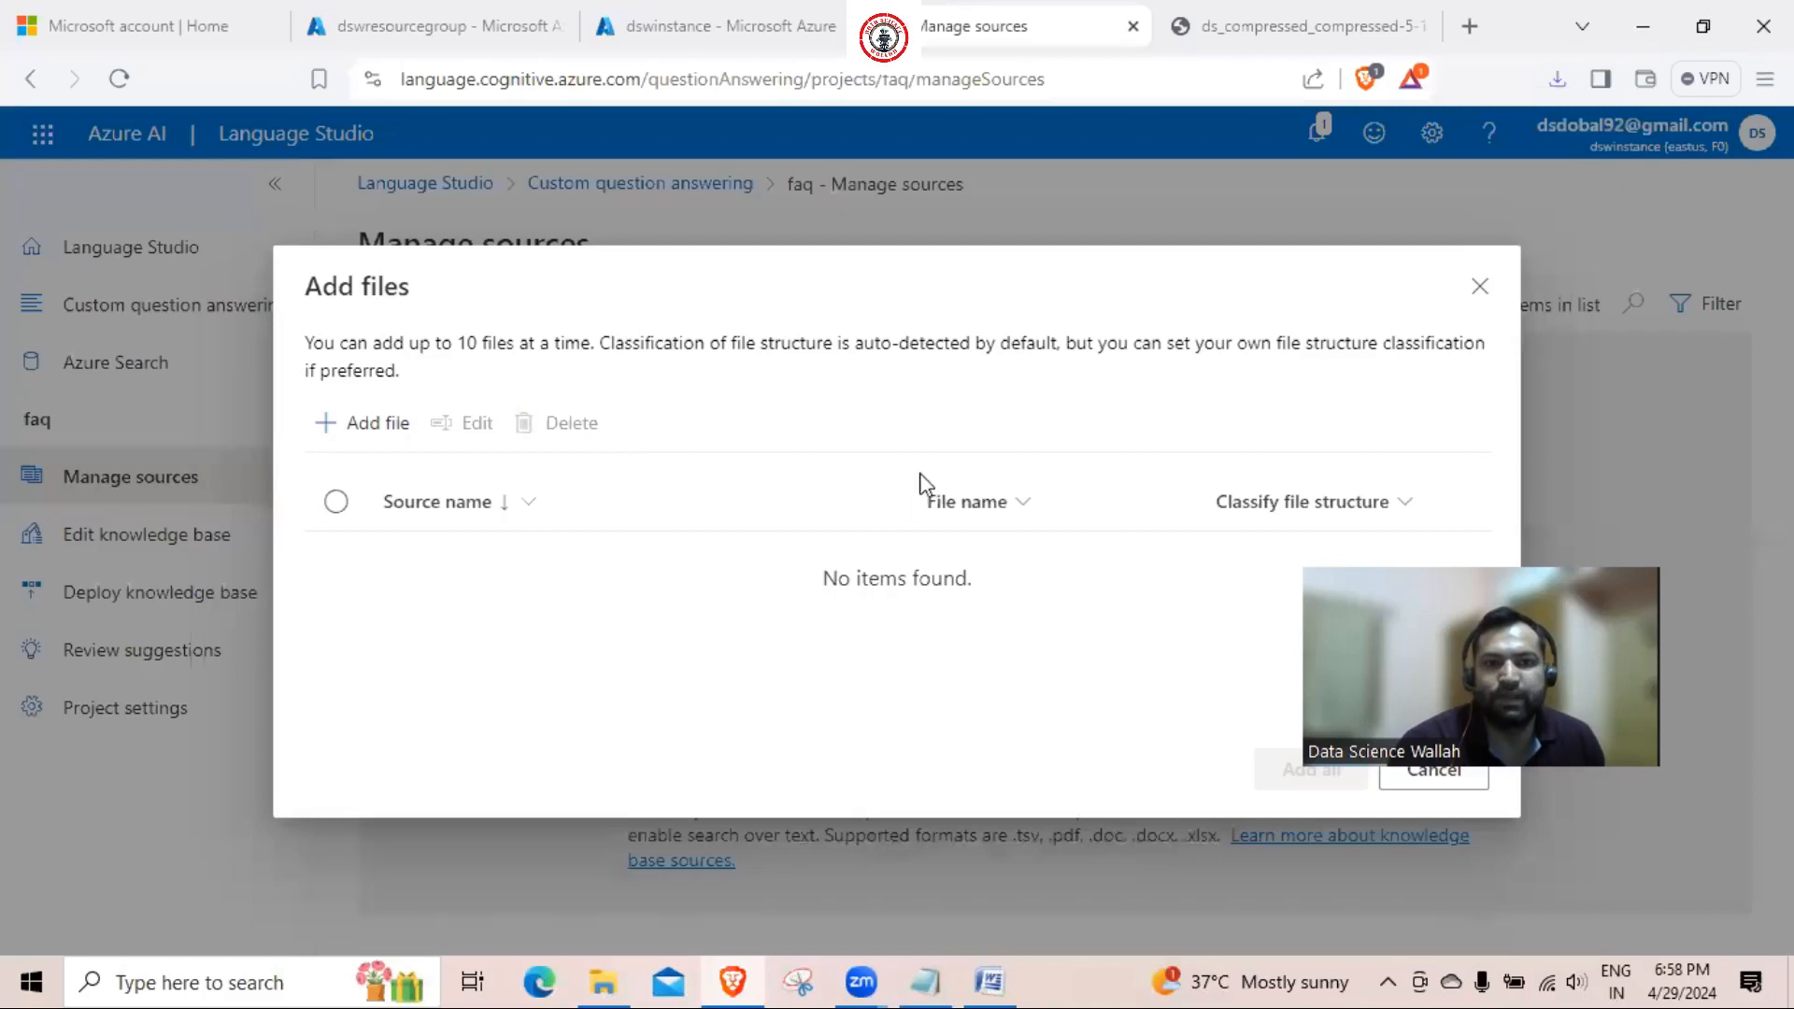
{"action": "left_click", "coordinate": [360, 422]}
{"action": "left_click", "coordinate": [513, 567]}
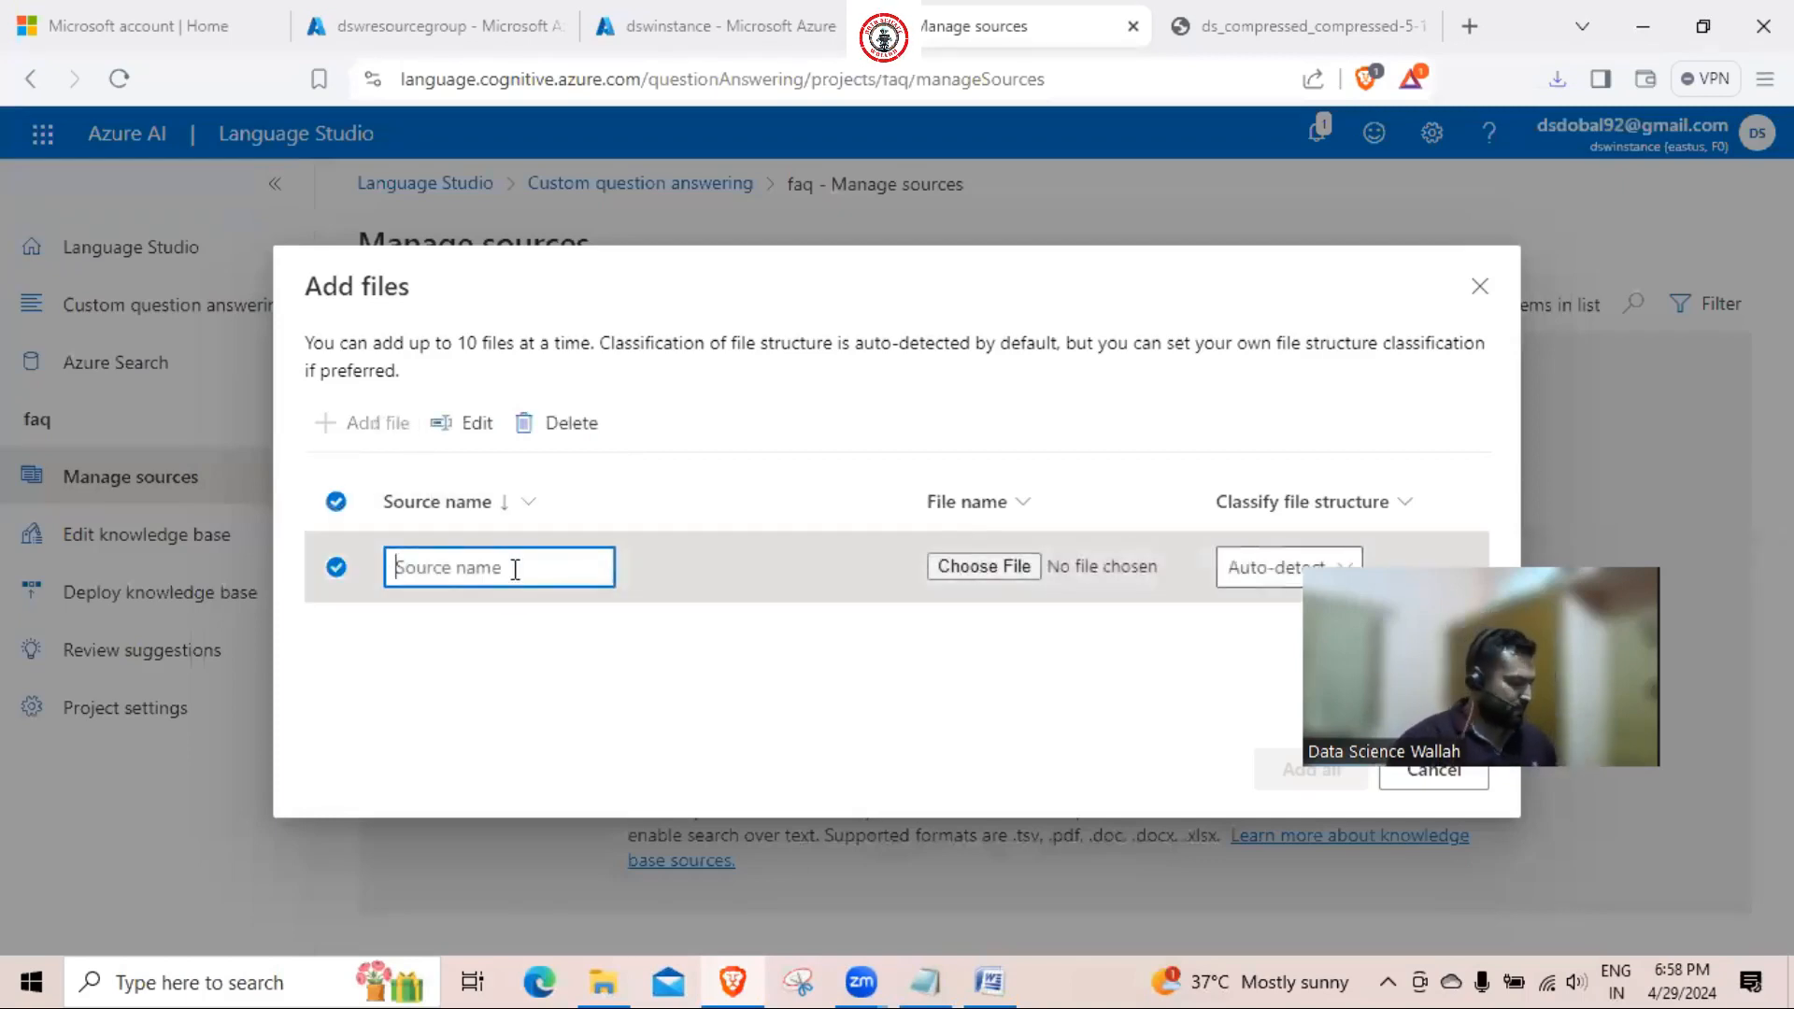
{"action": "type", "text": "4"}
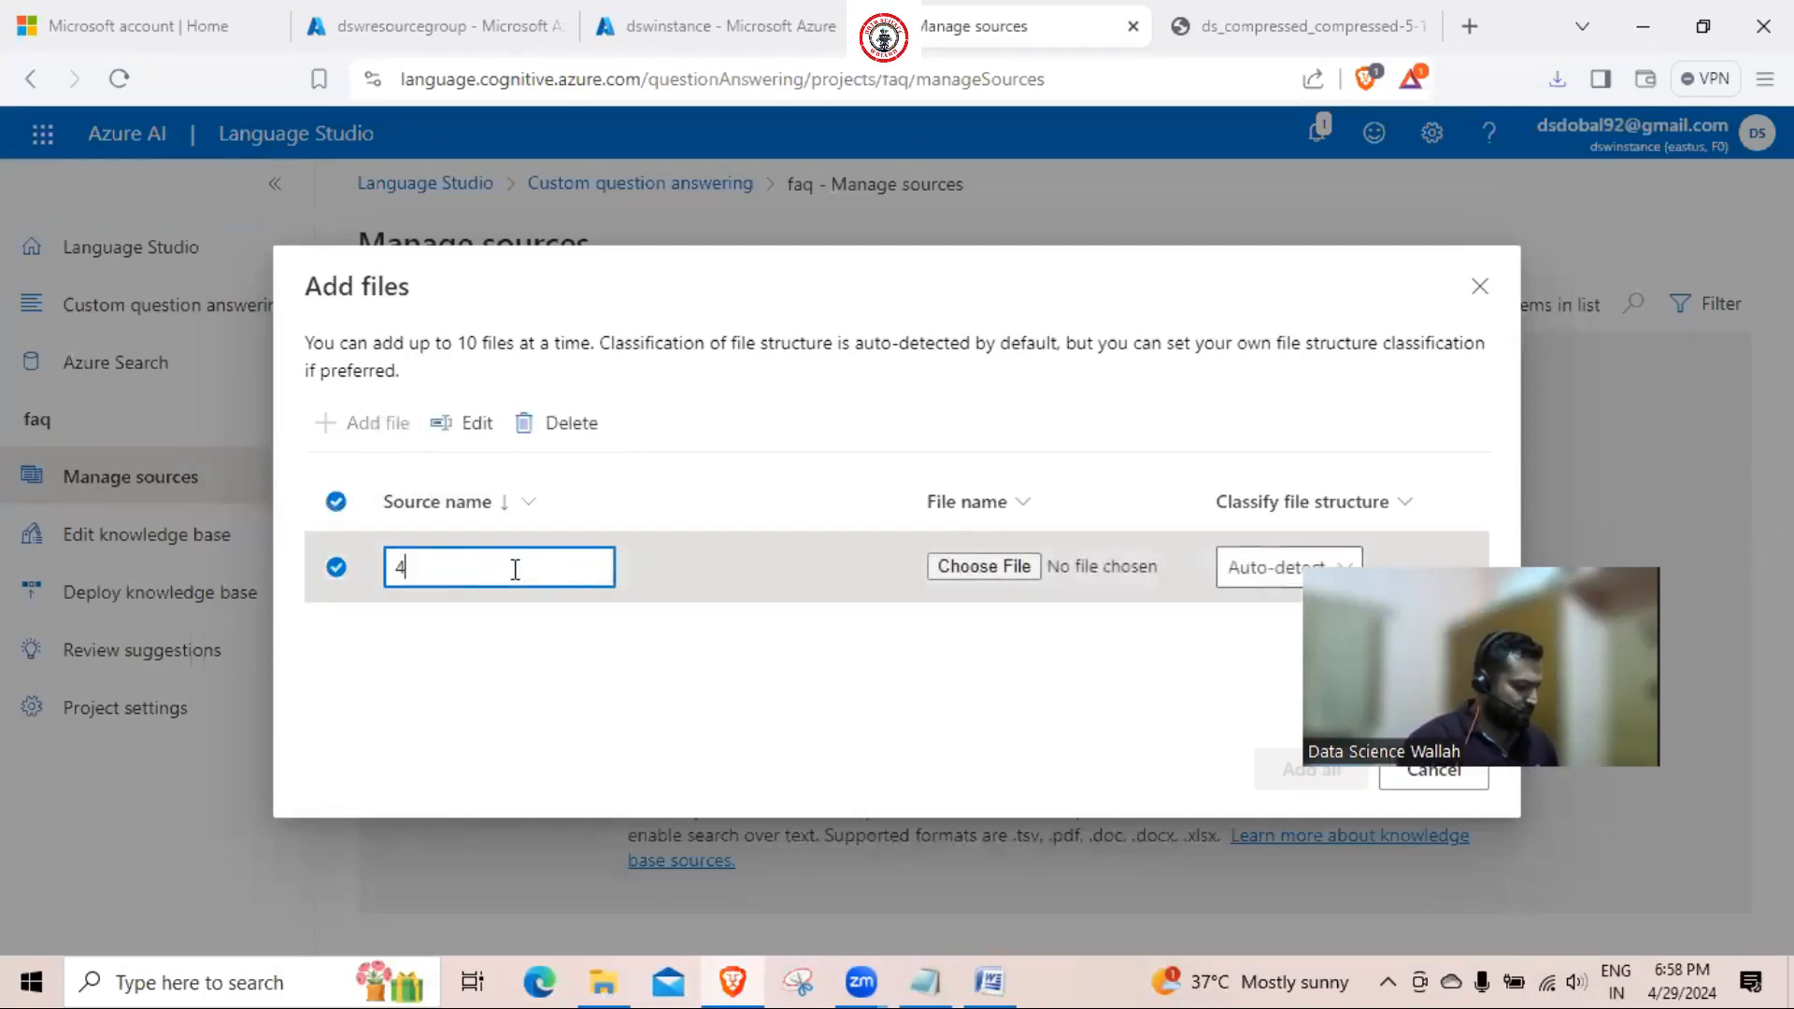
{"action": "type", "text": "00ques"}
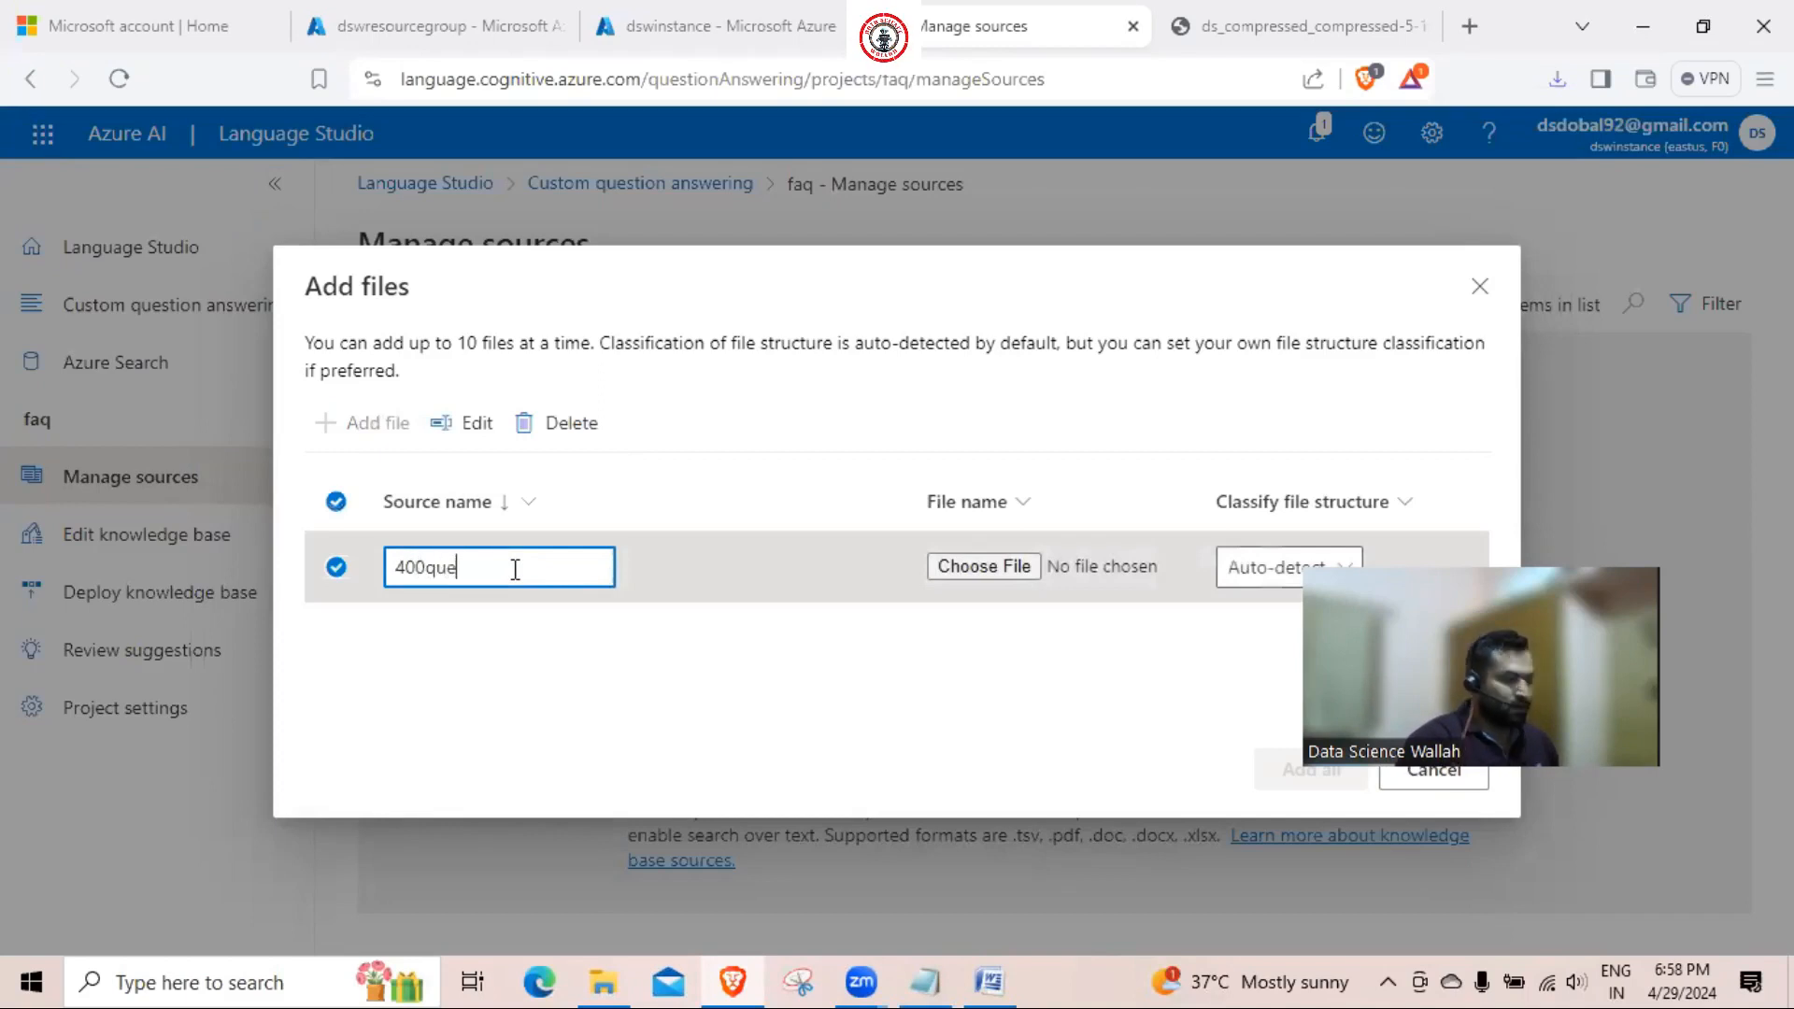
{"action": "left_click", "coordinate": [962, 564]}
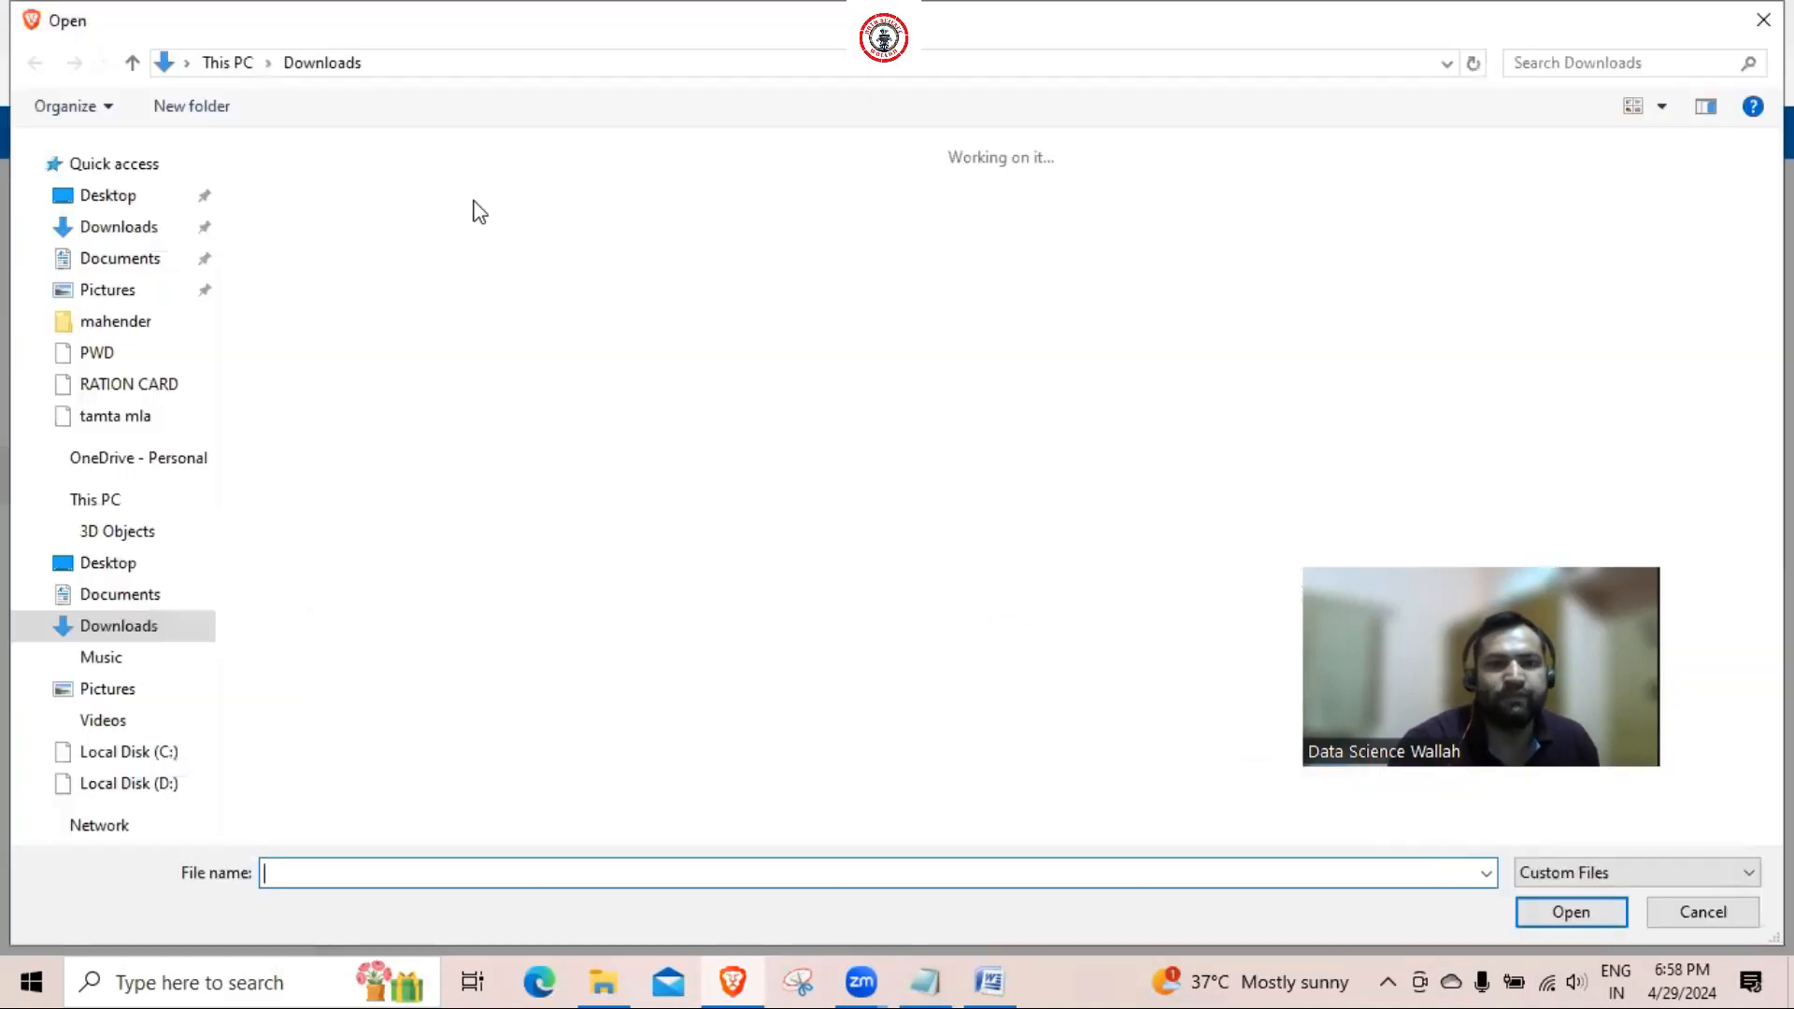
{"action": "left_click", "coordinate": [297, 217]}
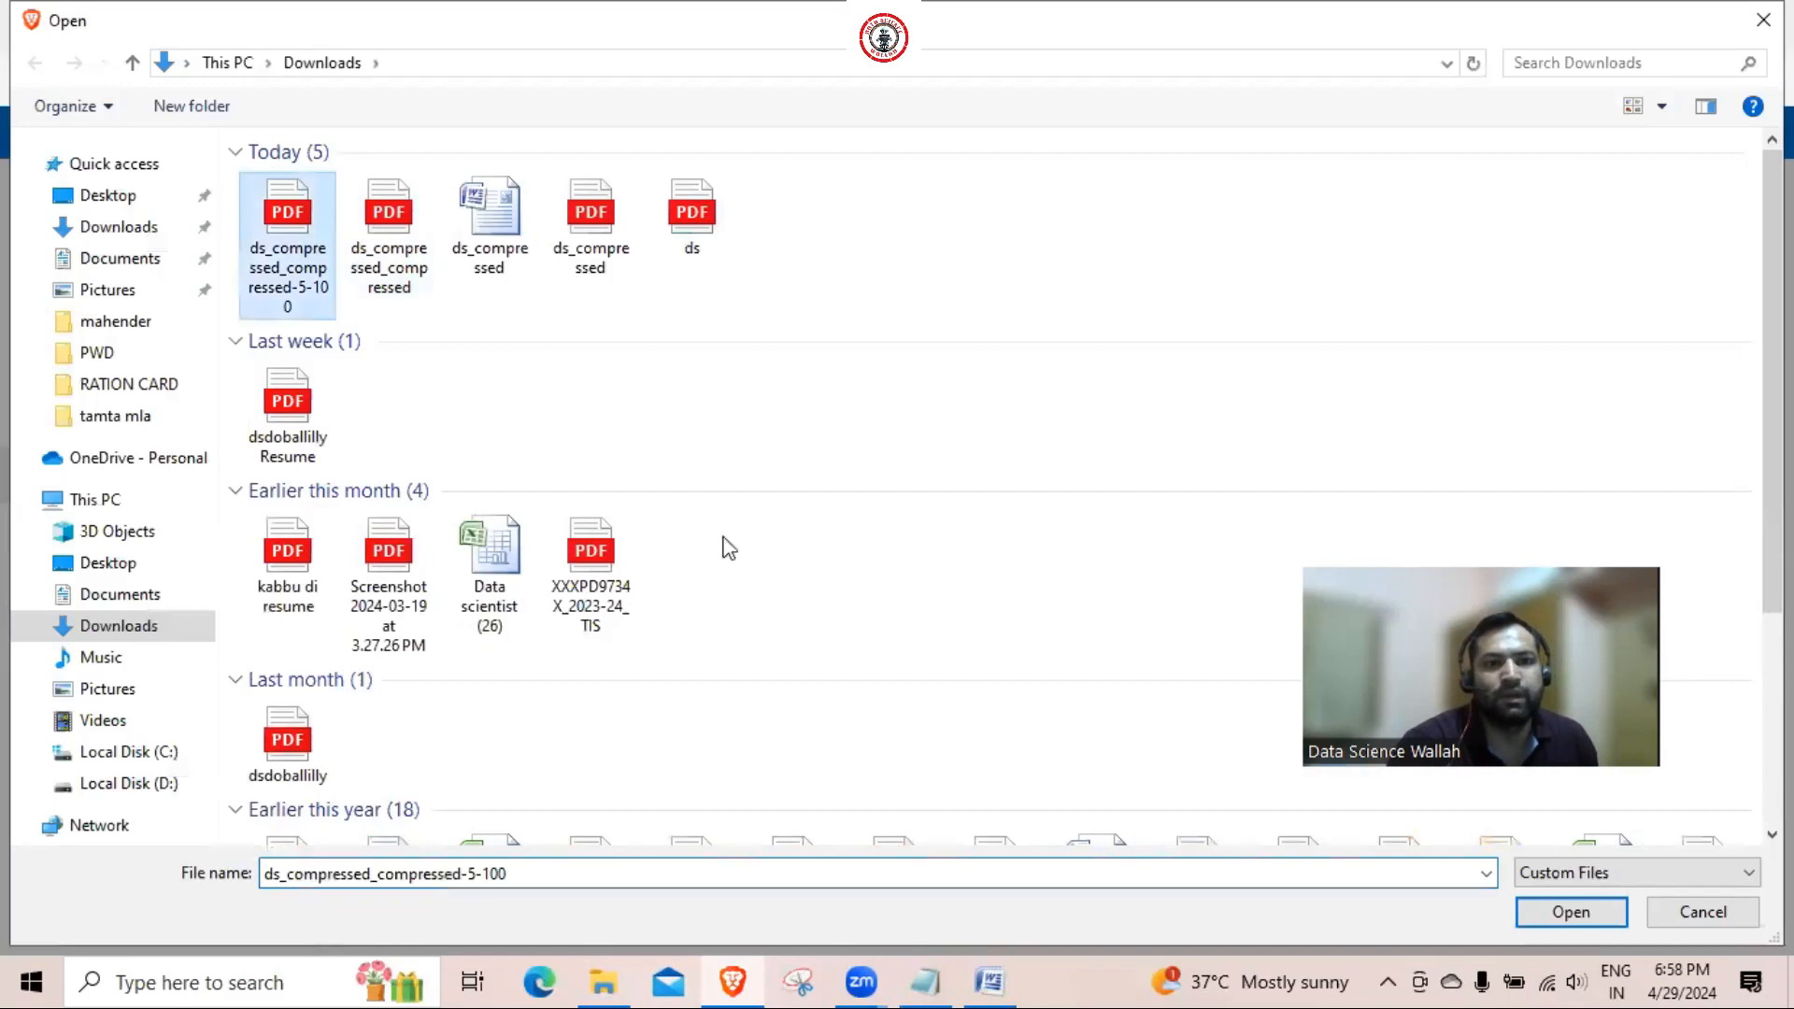
{"action": "key", "text": "Return"}
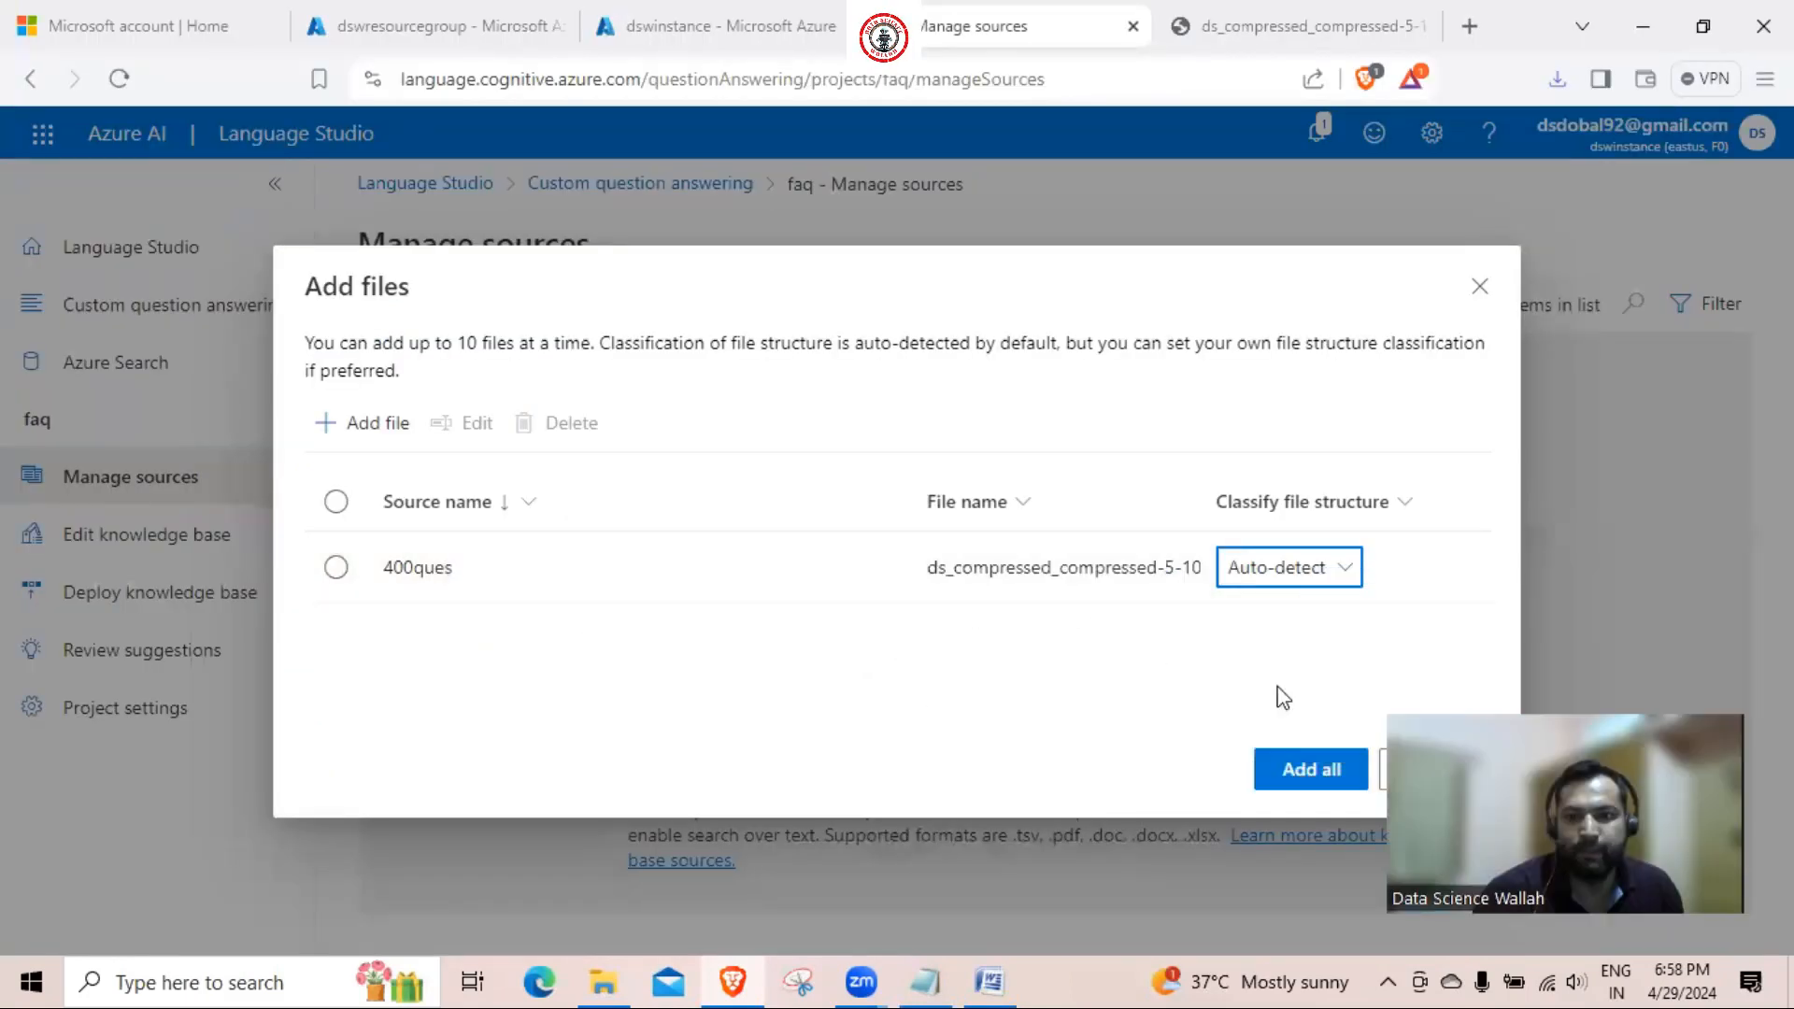
Add the prepared 400ques file source to the project and dismiss the older BadArgument error from the notifications
{"action": "left_click", "coordinate": [1309, 771]}
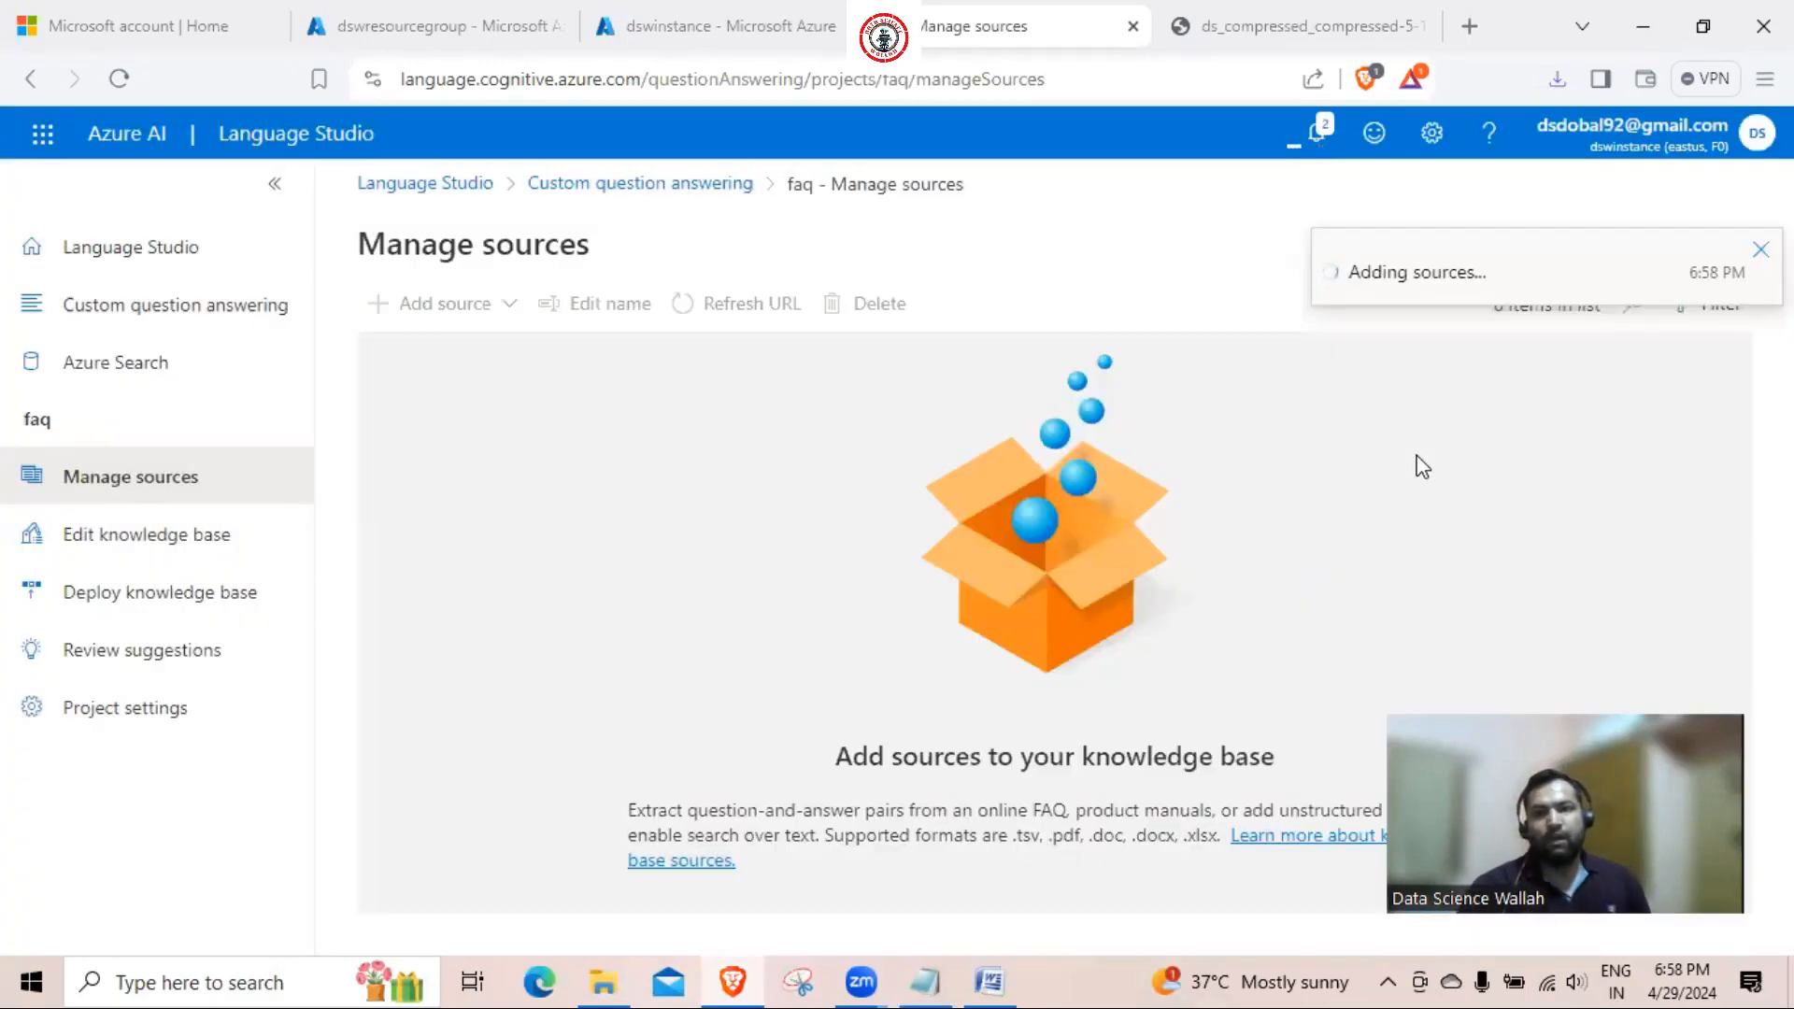
{"action": "left_click", "coordinate": [1317, 157]}
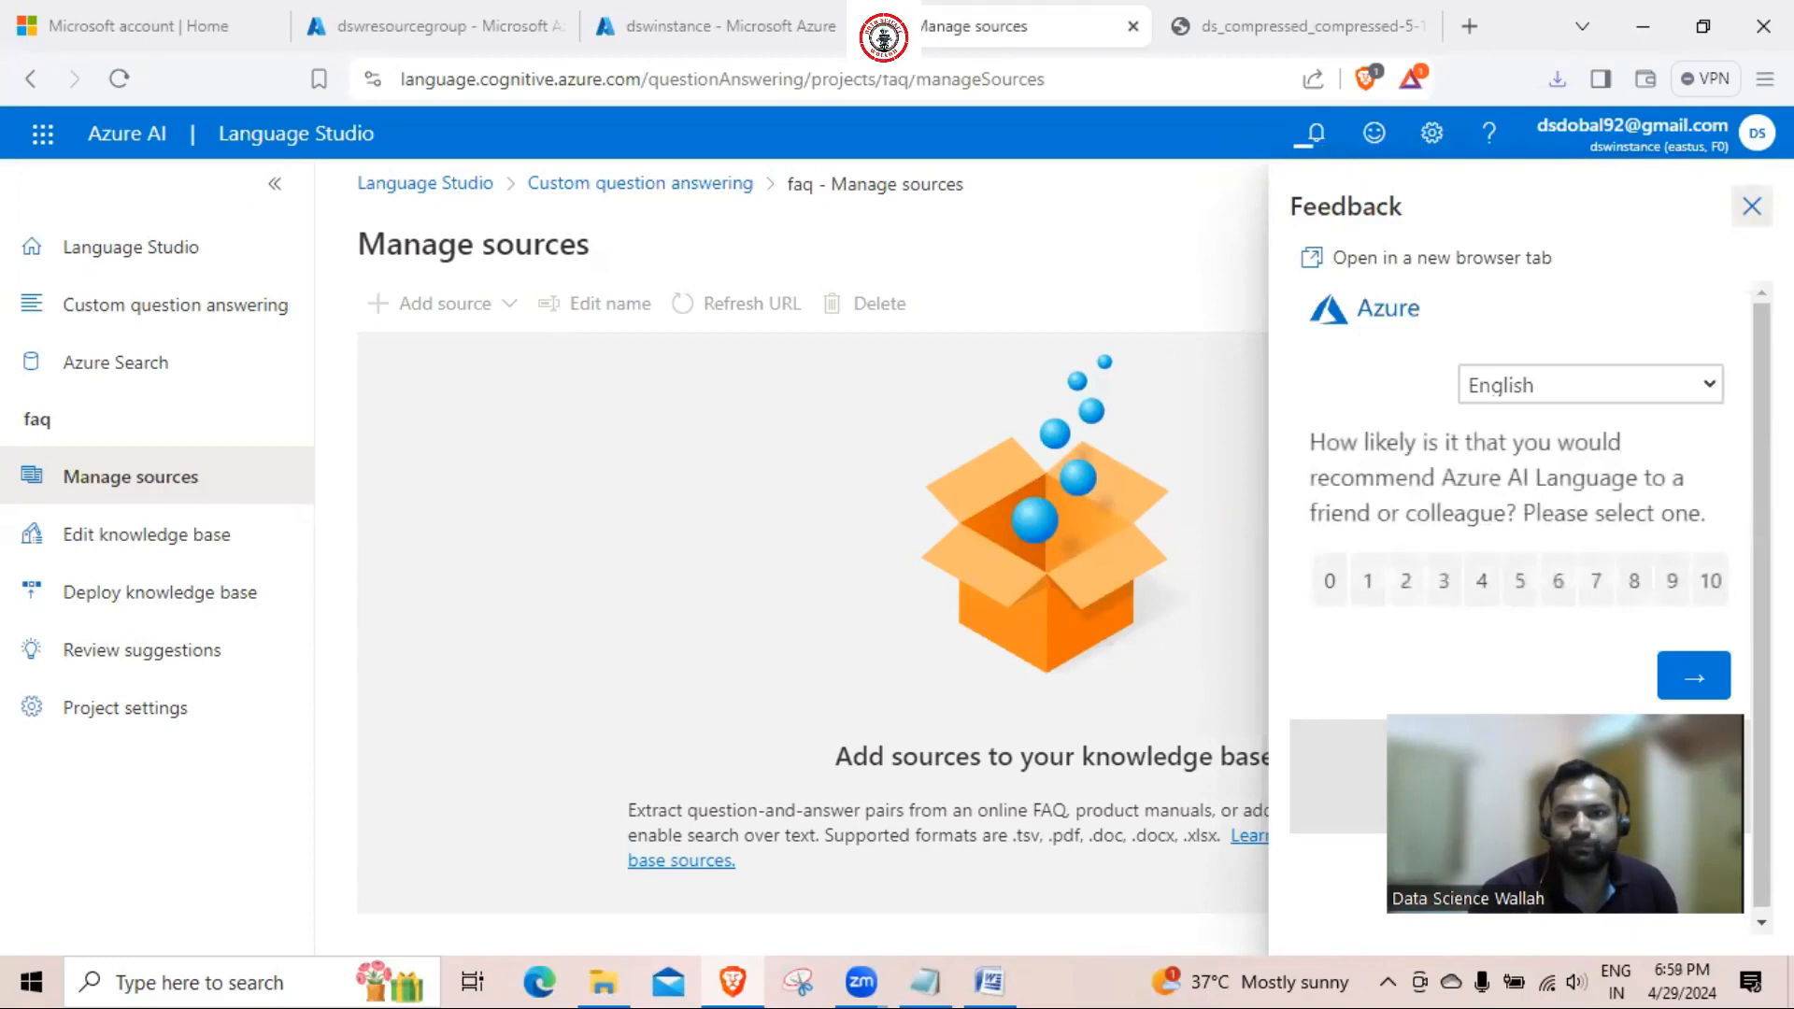
{"action": "left_click", "coordinate": [1224, 173]}
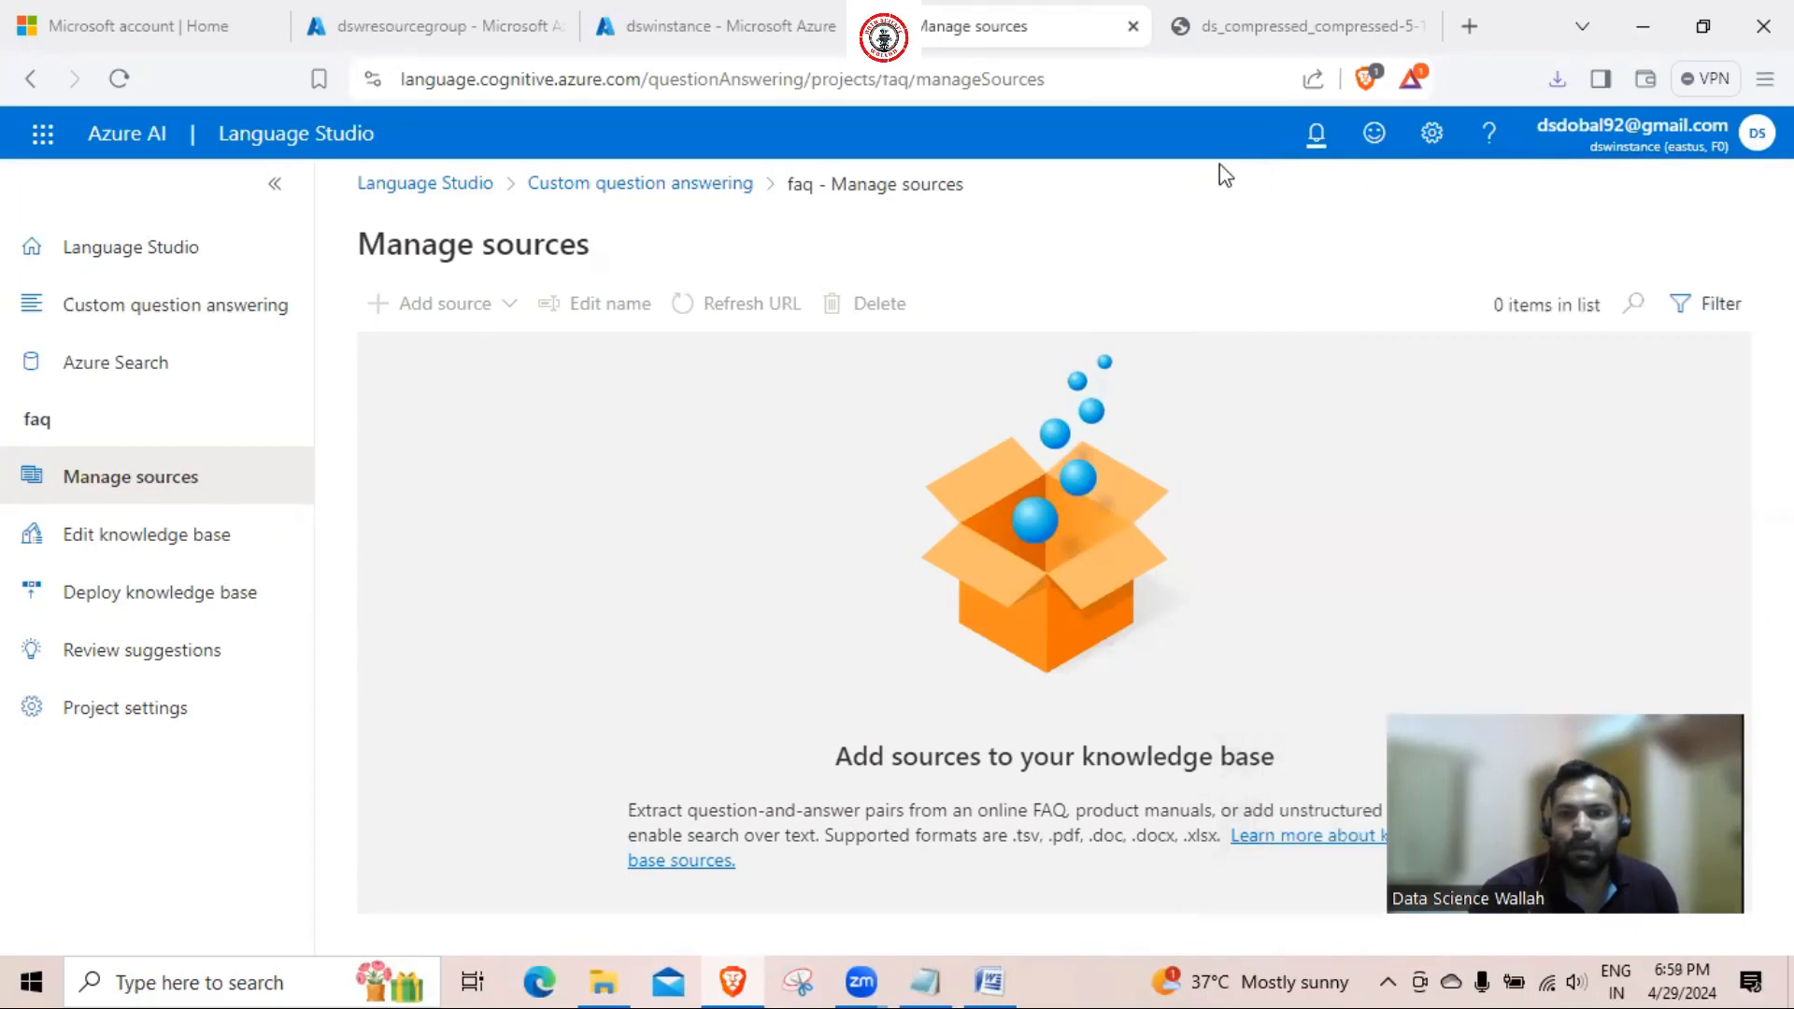
{"action": "left_click", "coordinate": [1311, 136]}
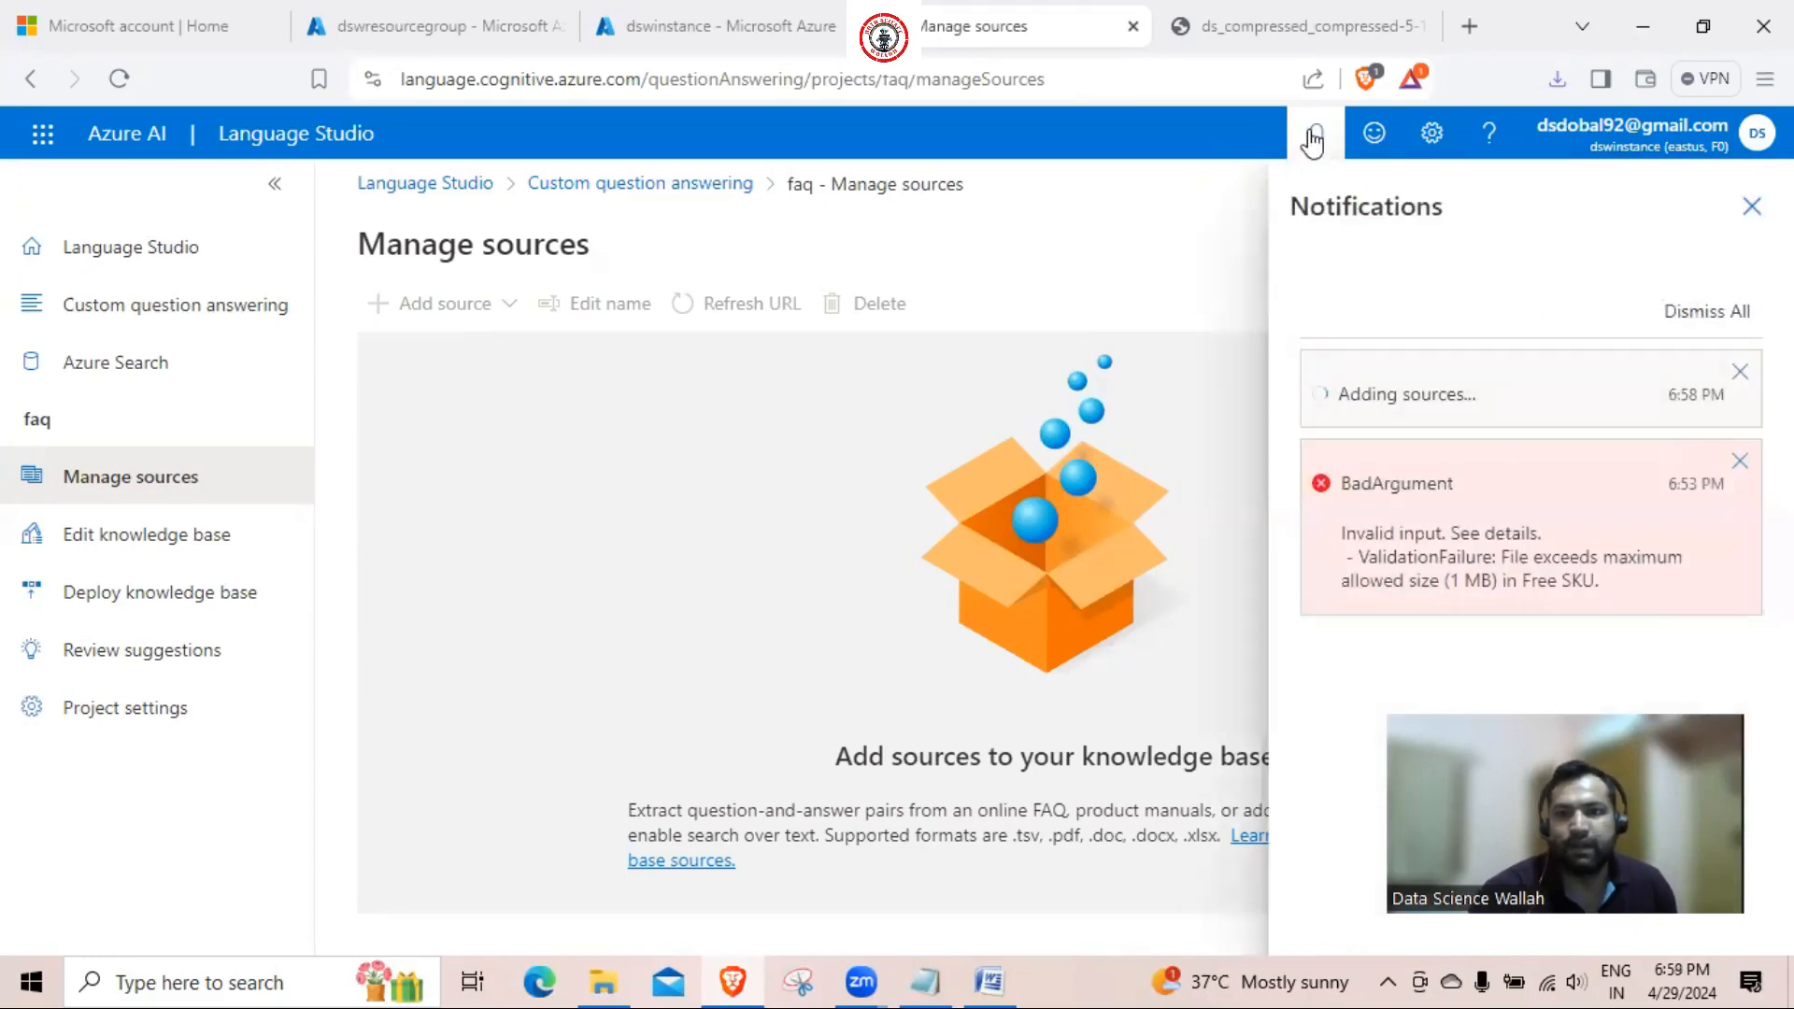
{"action": "left_click", "coordinate": [1740, 460]}
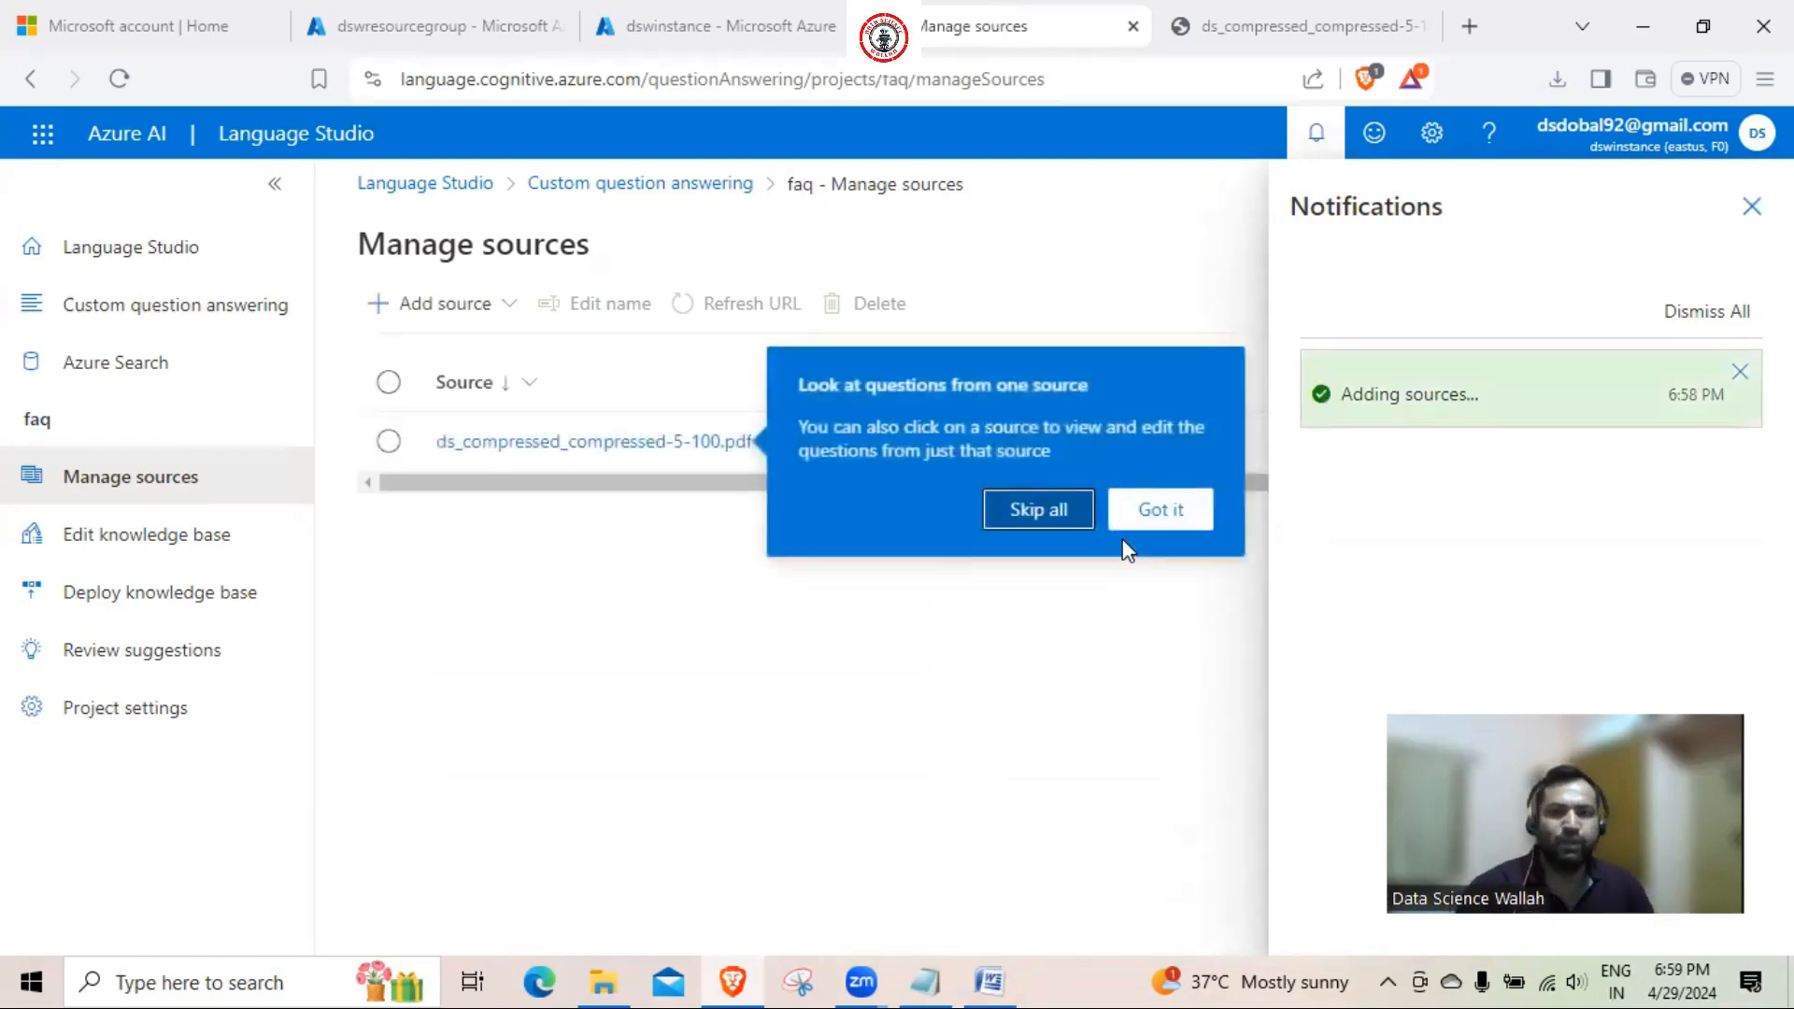
Dismiss the tip about viewing questions from one source and close the notification list
{"action": "left_click", "coordinate": [1173, 509]}
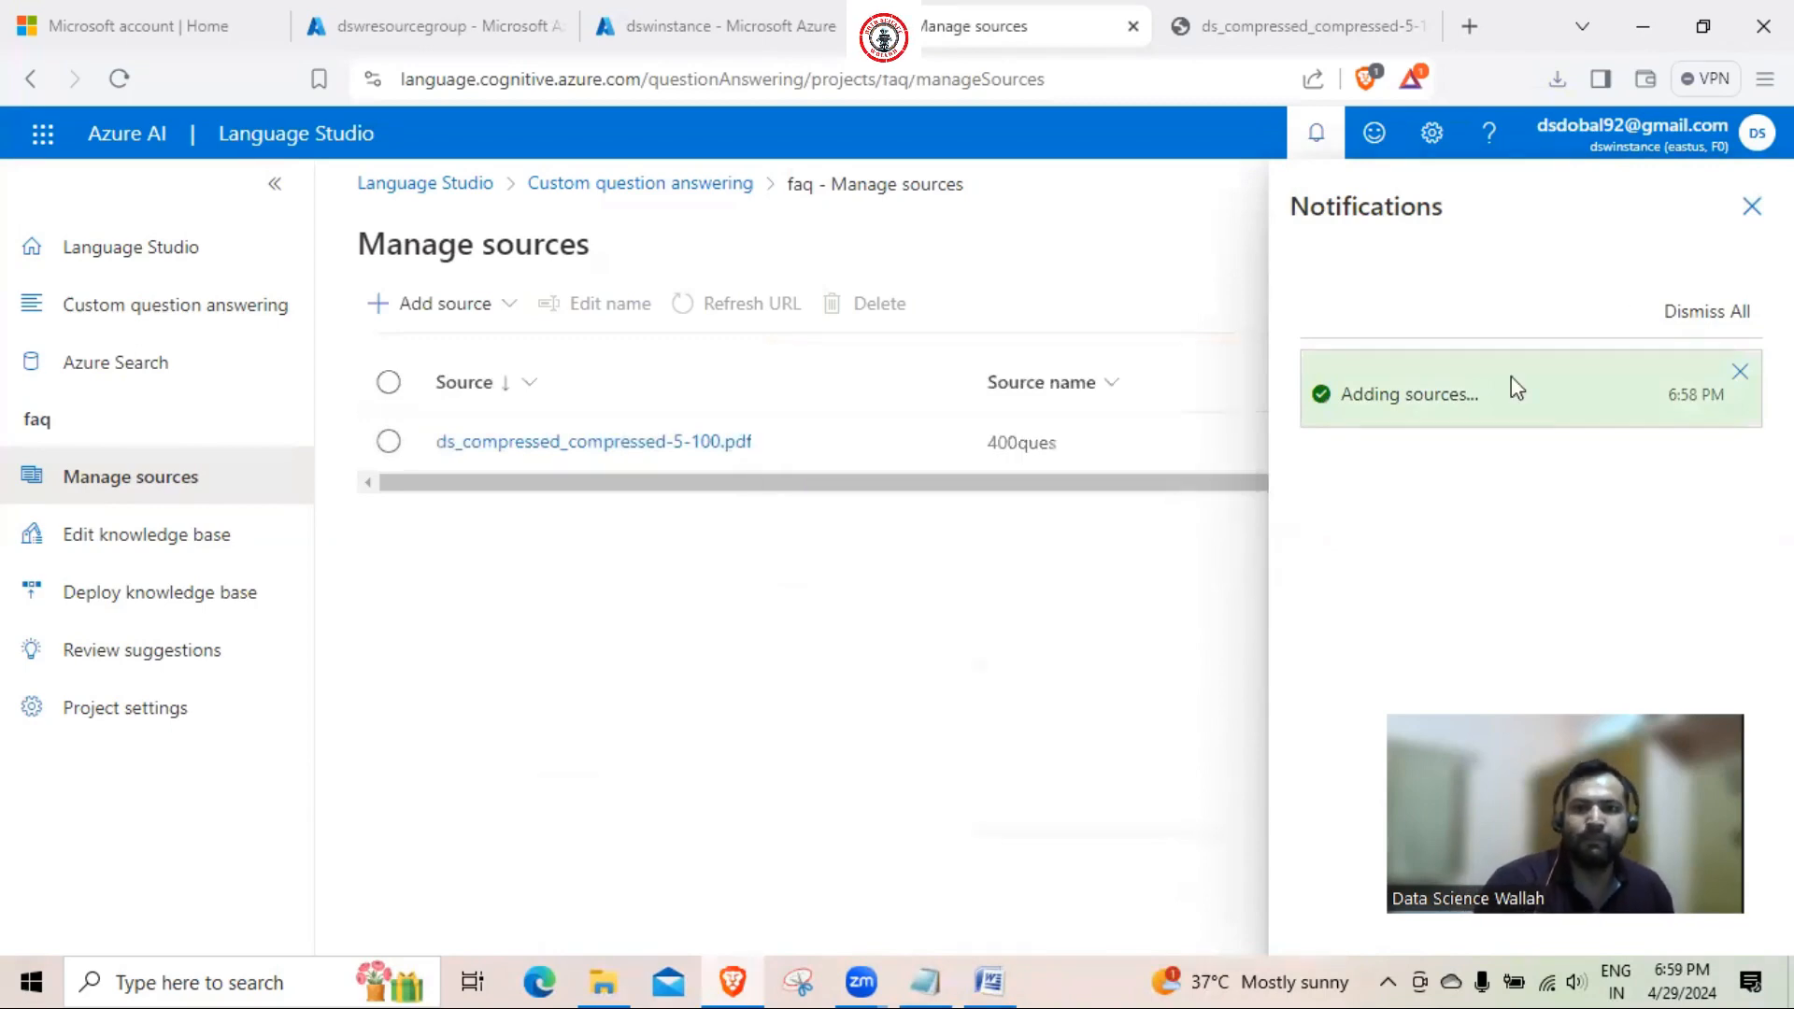
{"action": "left_click", "coordinate": [1752, 207]}
{"action": "left_click", "coordinate": [720, 602]}
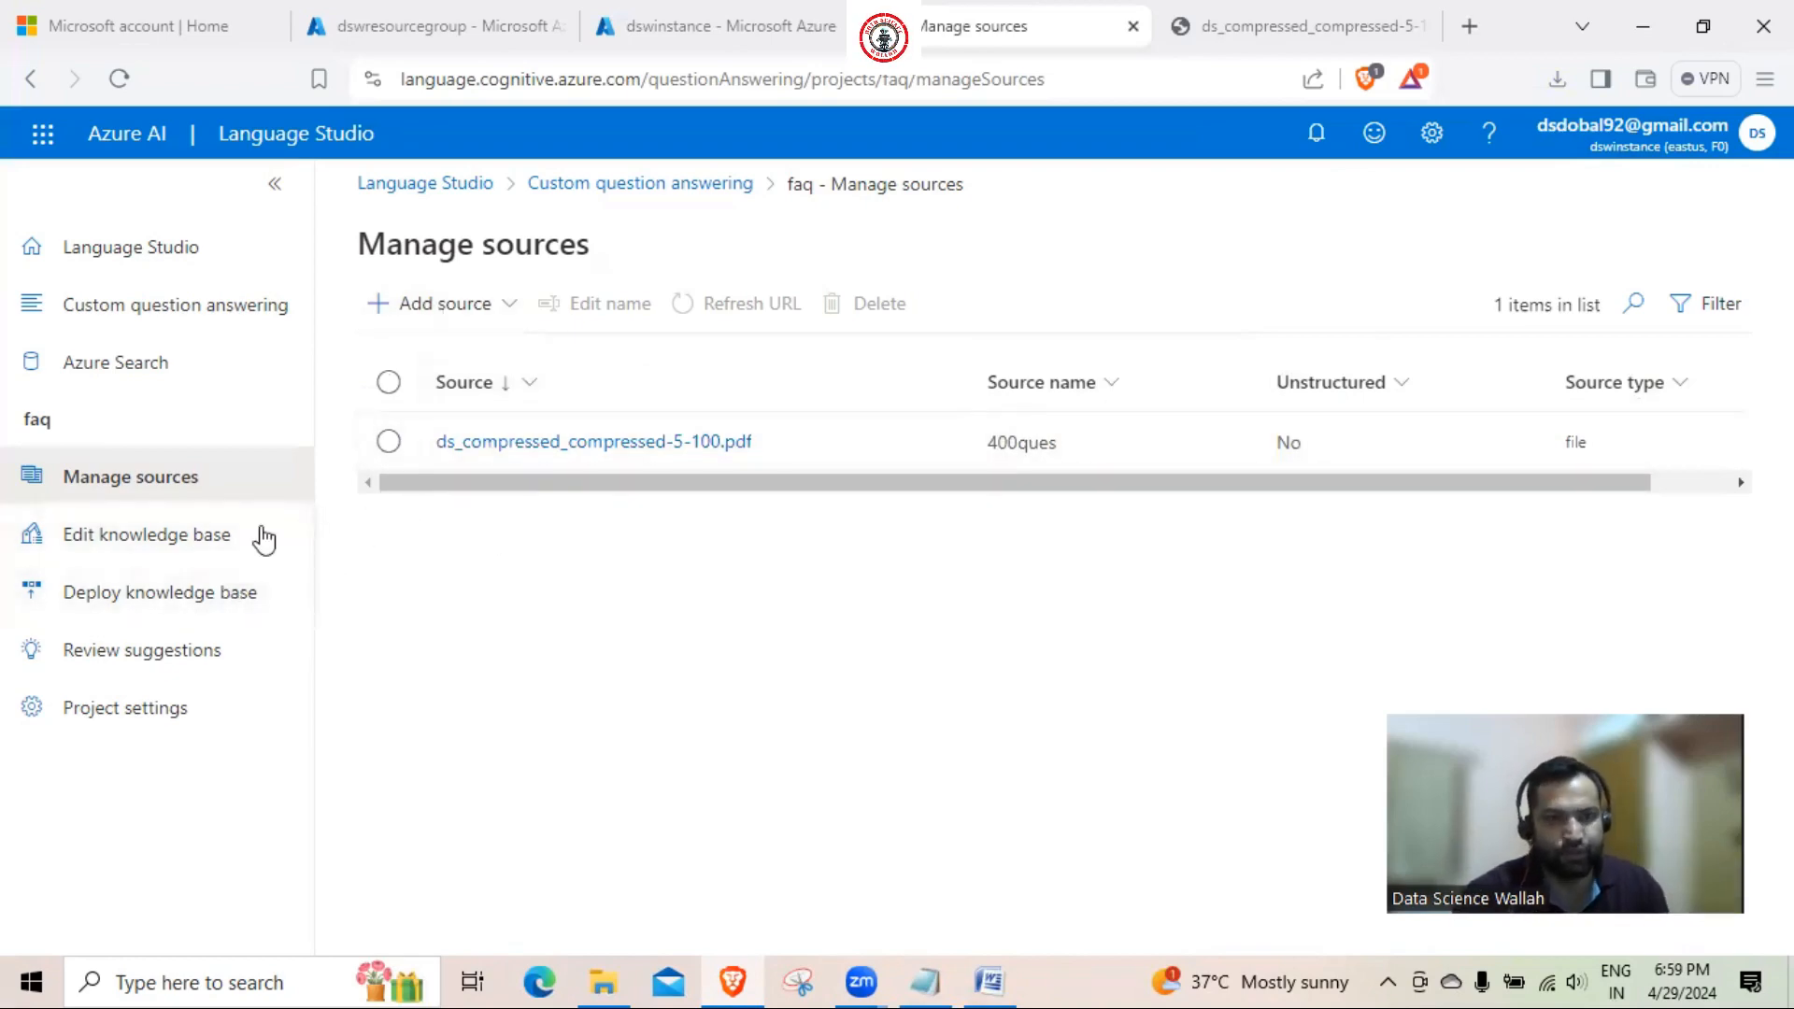
Open the knowledge base for editing, acknowledge the collapsed-menu tip, and review the extracted answer for Question 1 about recommender systems
{"action": "left_click", "coordinate": [237, 555]}
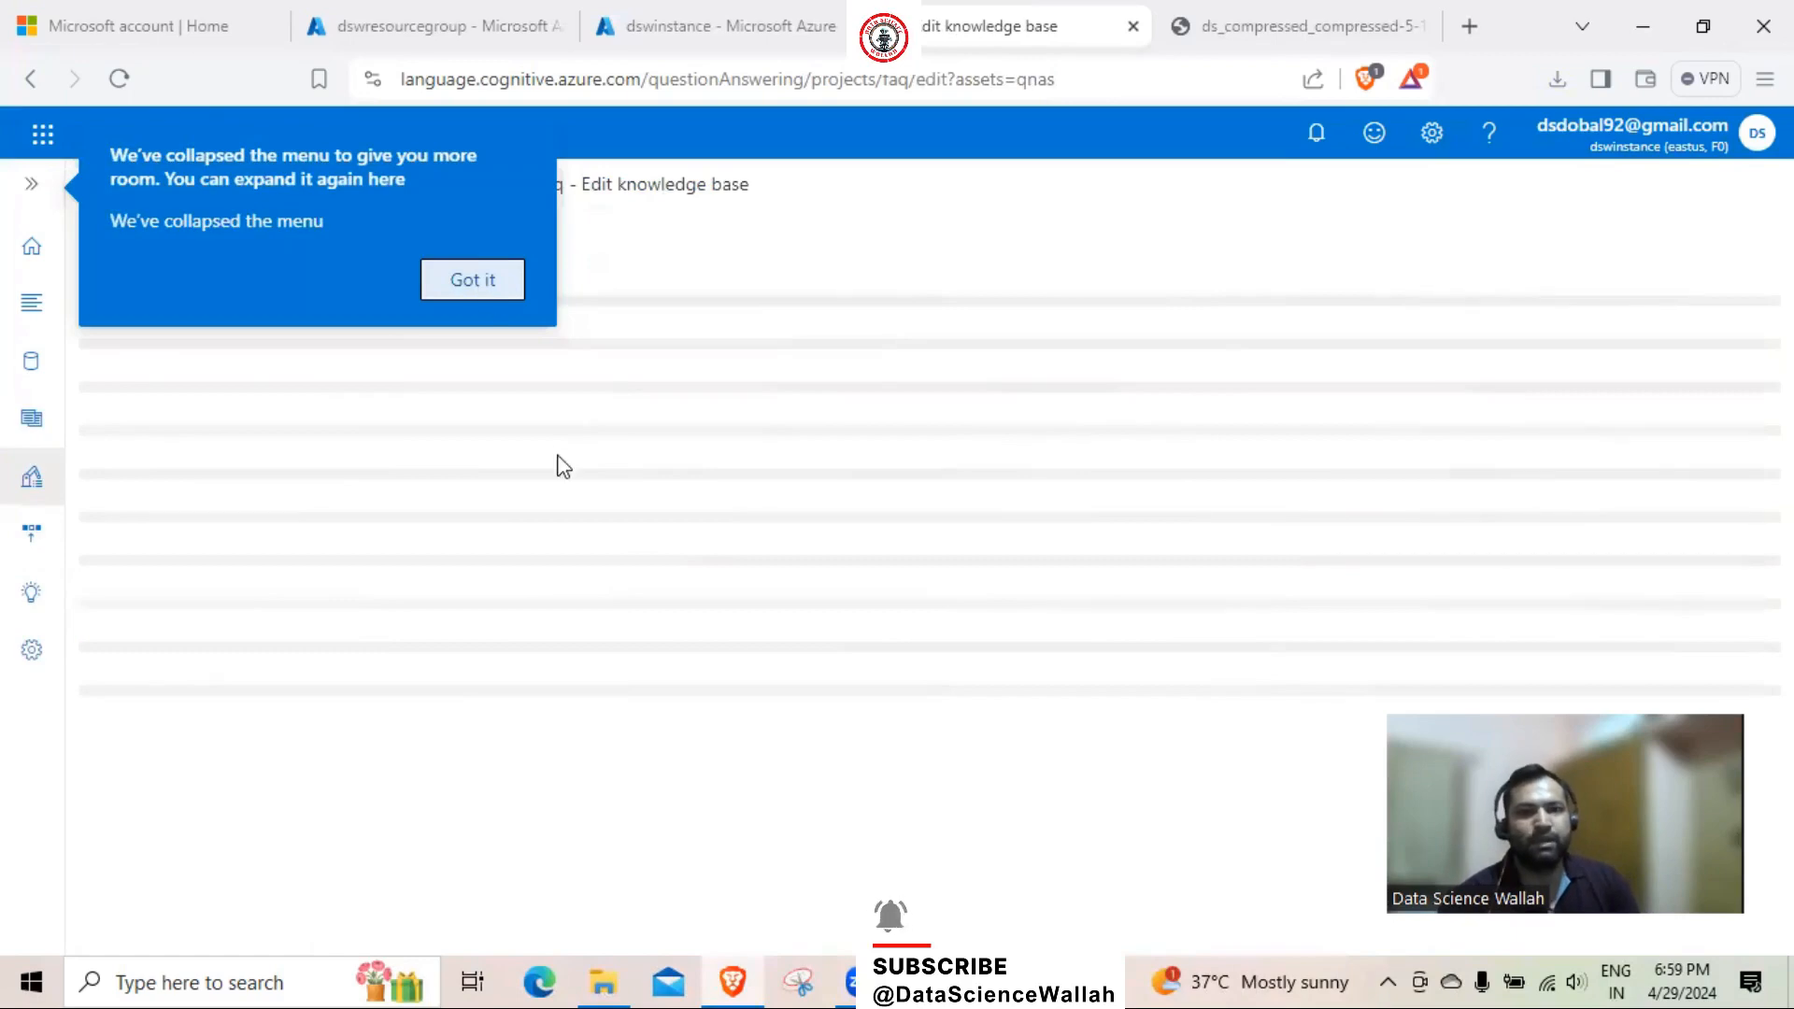
{"action": "left_click", "coordinate": [484, 280]}
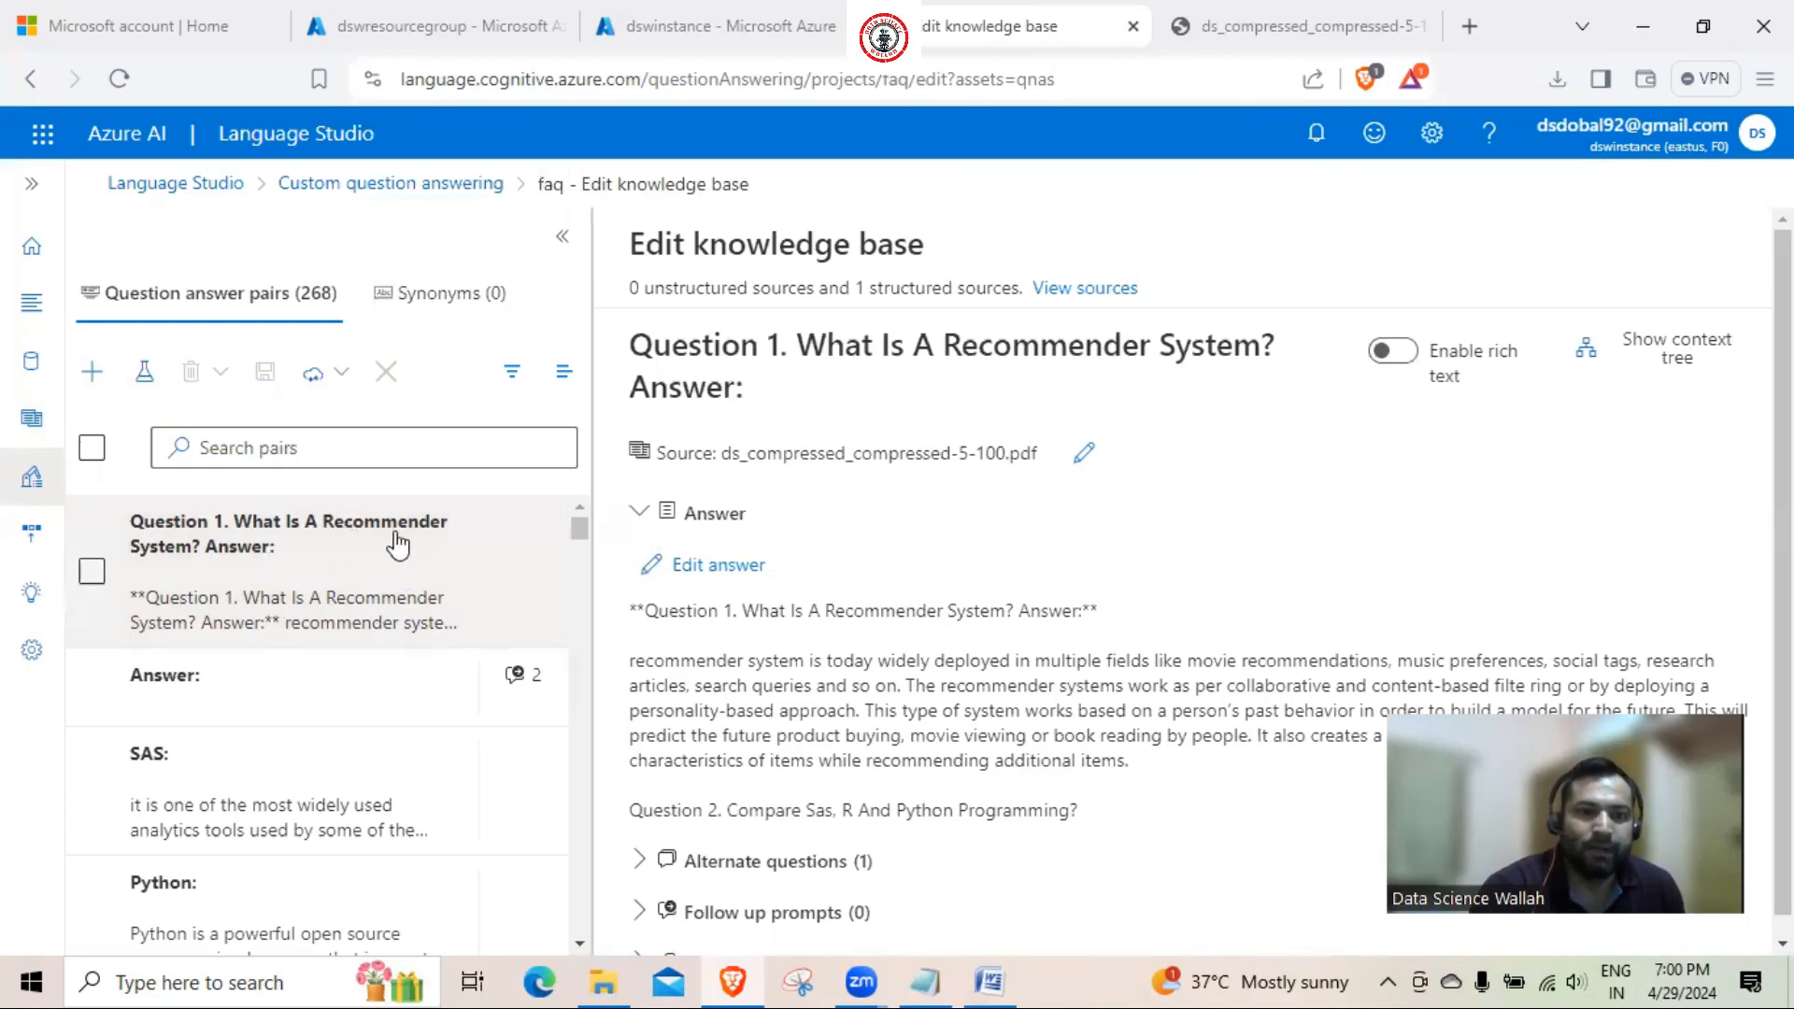
{"action": "left_click", "coordinate": [213, 551]}
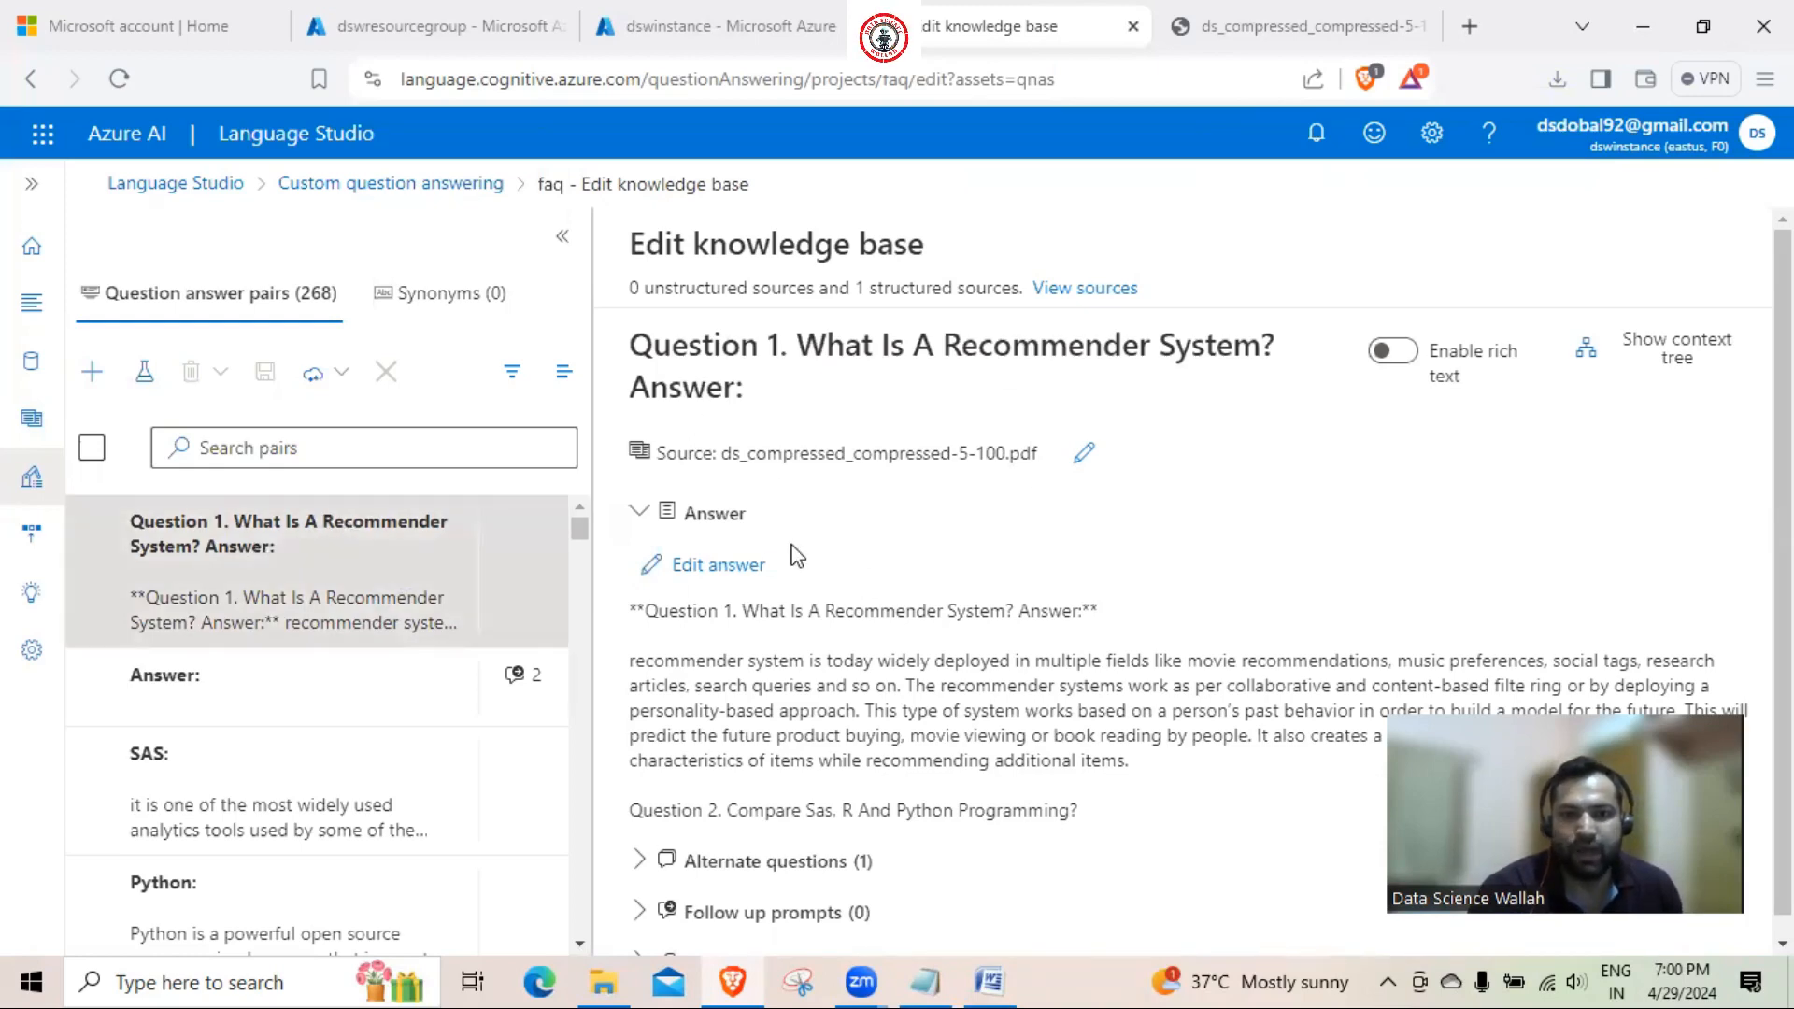
{"action": "scroll", "coordinate": [775, 560], "scroll_direction": "down", "scroll_amount": 1}
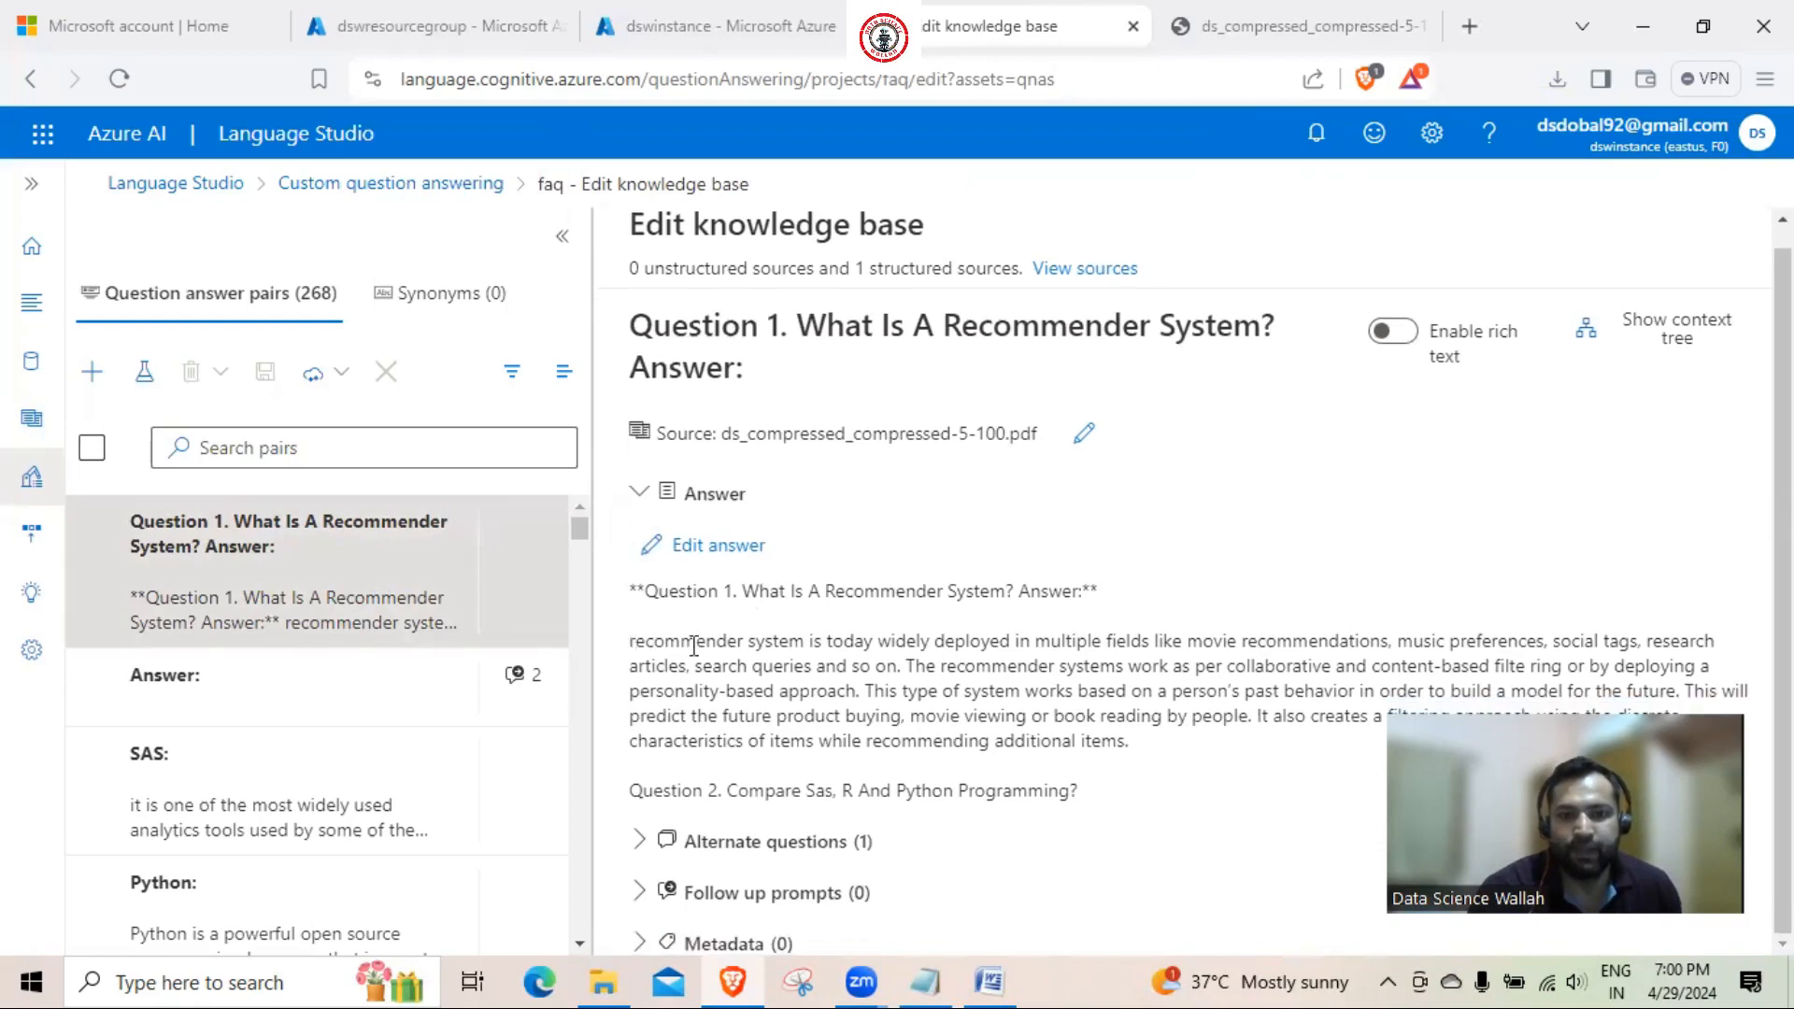
{"action": "left_click_drag", "start_coordinate": [631, 642], "coordinate": [1007, 709]}
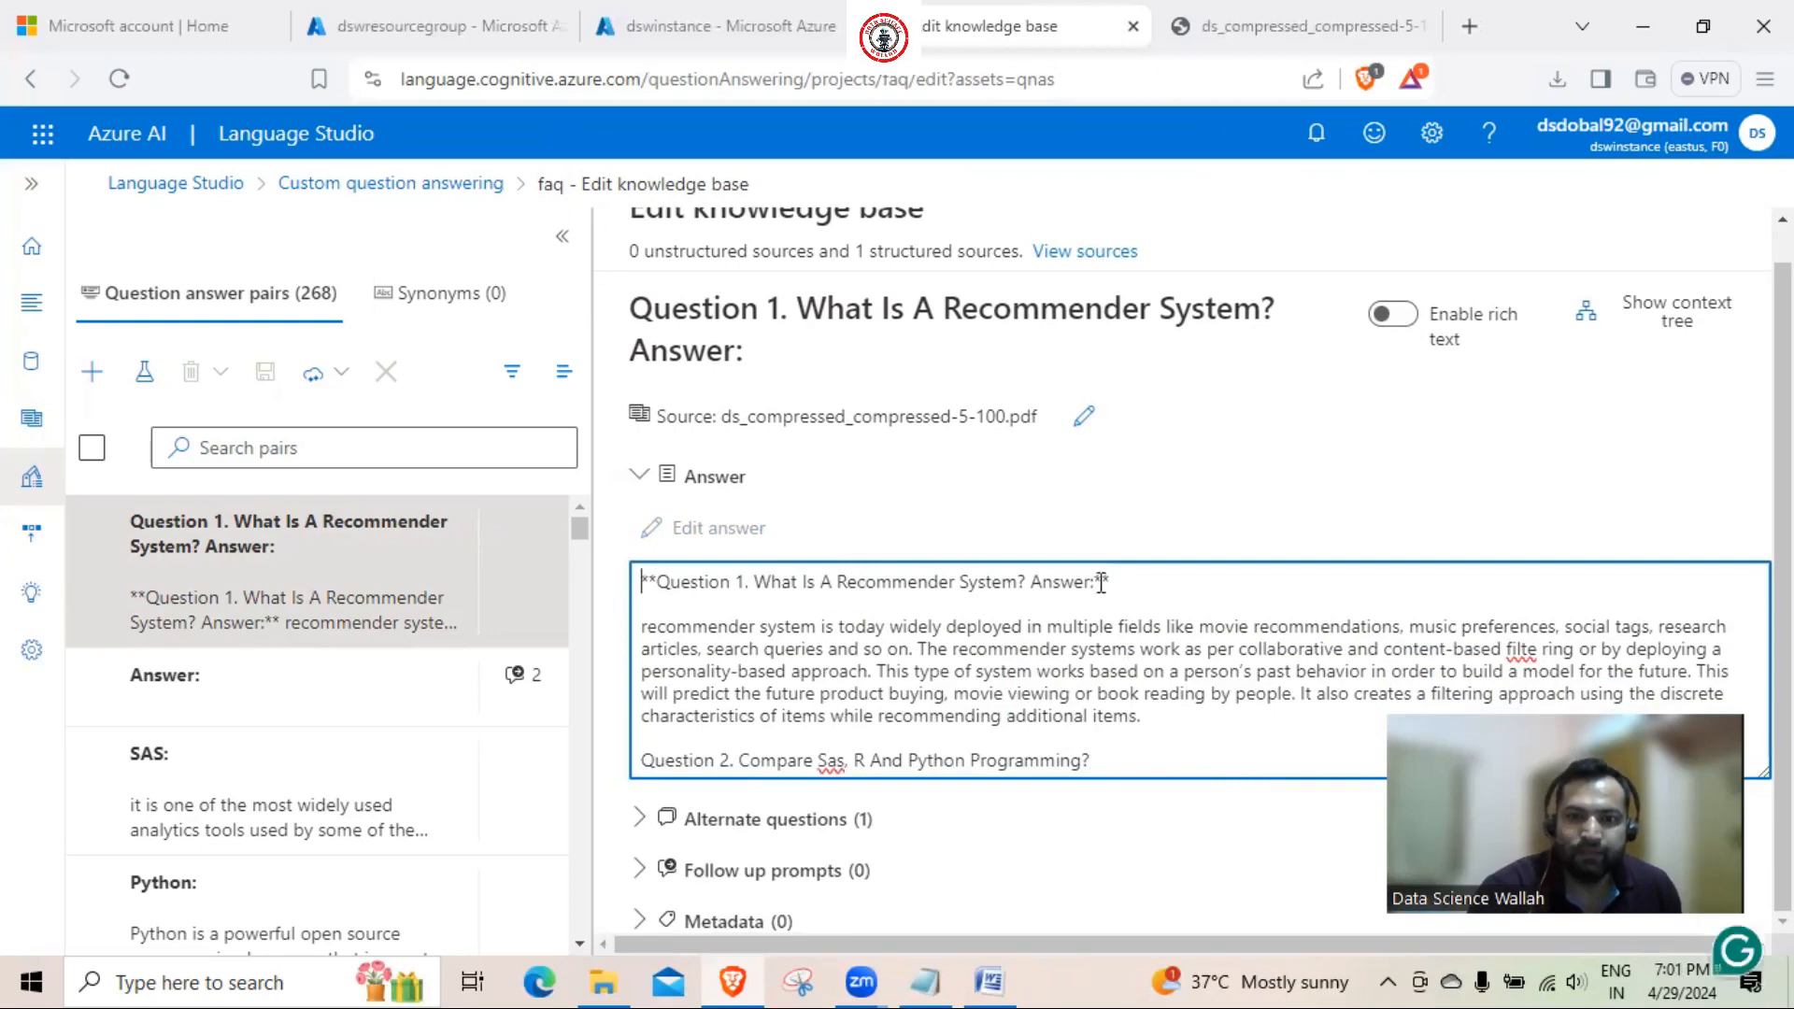
{"action": "left_click_drag", "start_coordinate": [1102, 583], "coordinate": [594, 572]}
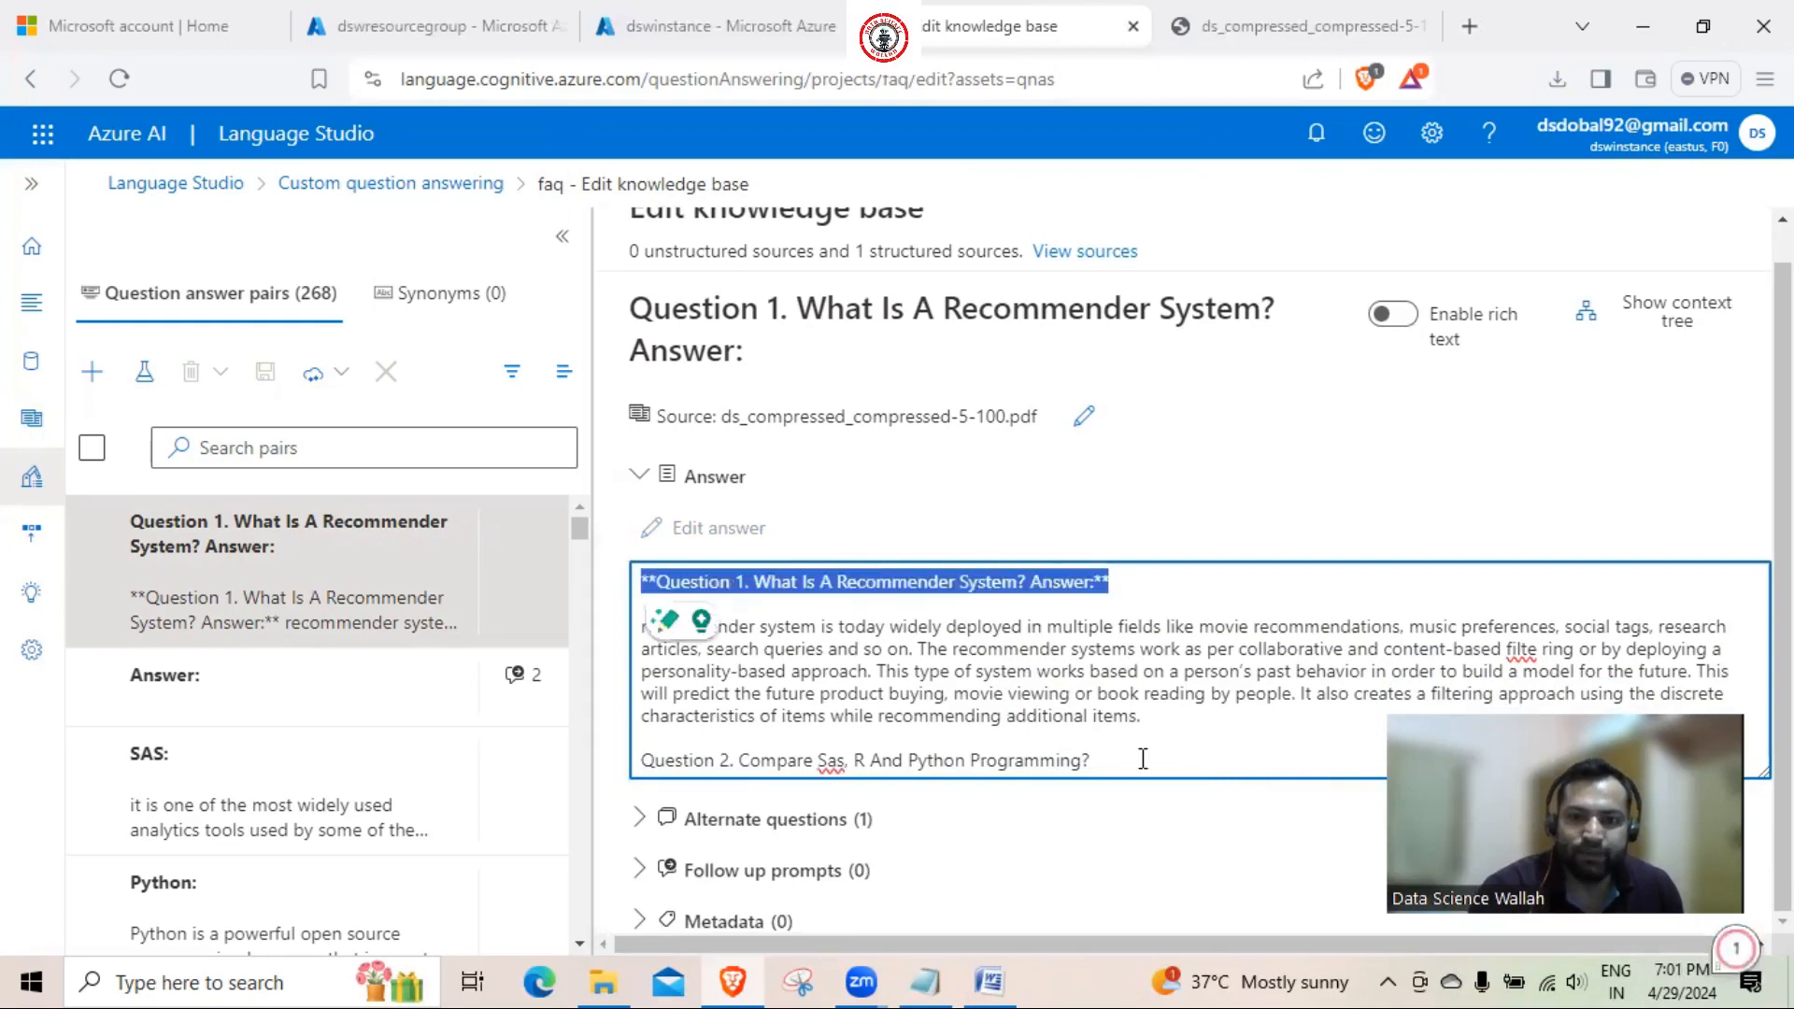
{"action": "left_click_drag", "start_coordinate": [1143, 759], "coordinate": [592, 753]}
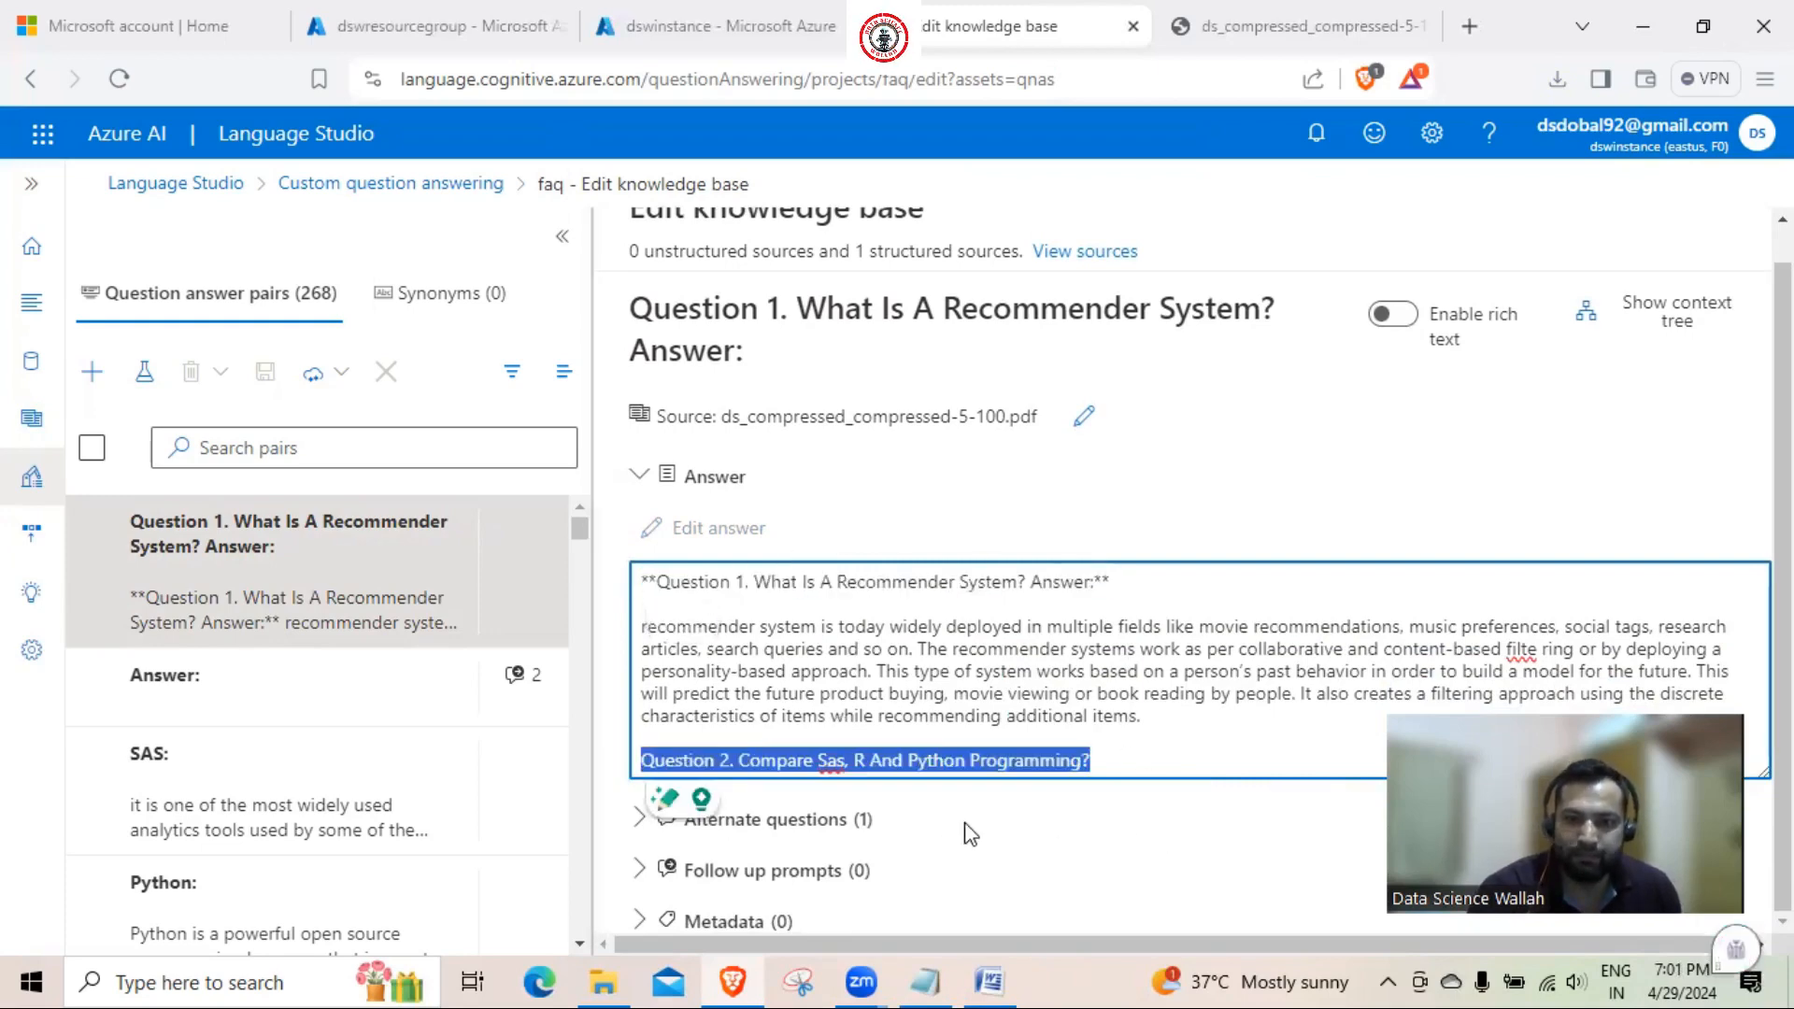
{"action": "left_click", "coordinate": [1162, 834]}
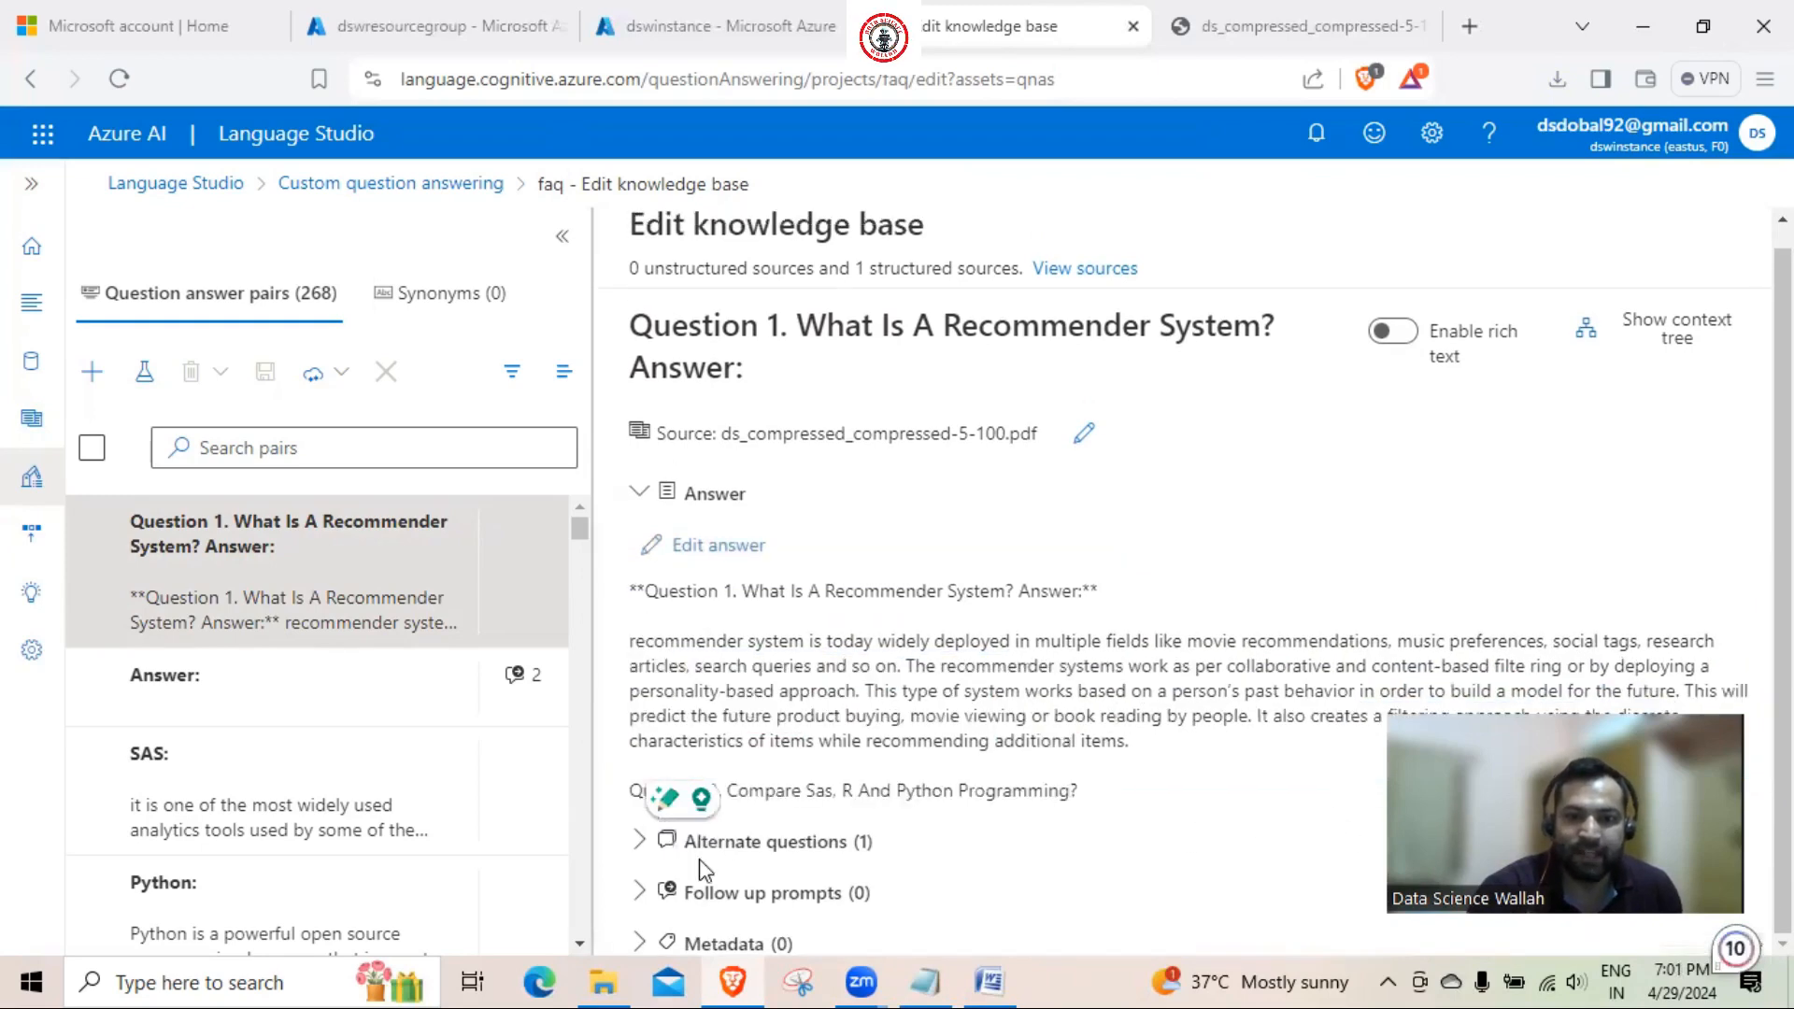
Expand the alternate questions of Question 1, read their guidance, and view the blank entry for an additional question without filling it in
{"action": "left_click", "coordinate": [641, 842]}
{"action": "scroll", "coordinate": [654, 748], "scroll_direction": "down", "scroll_amount": 2}
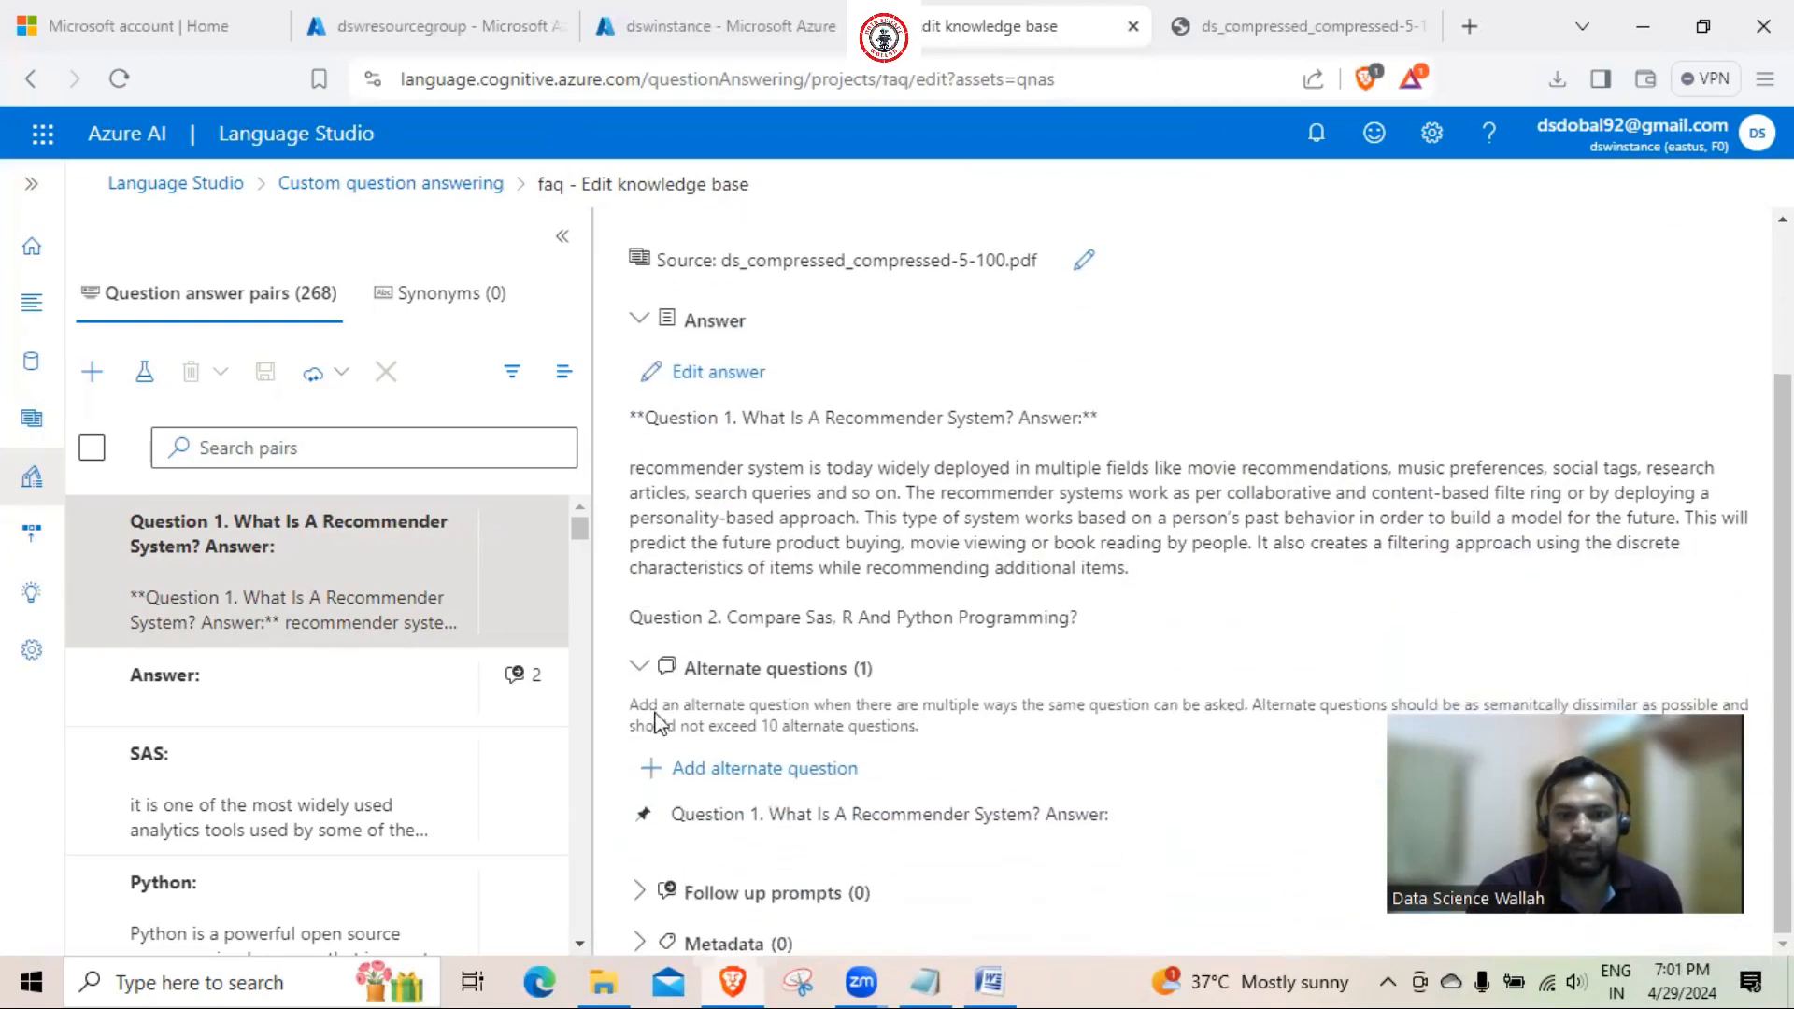
{"action": "left_click_drag", "start_coordinate": [664, 704], "coordinate": [930, 759]}
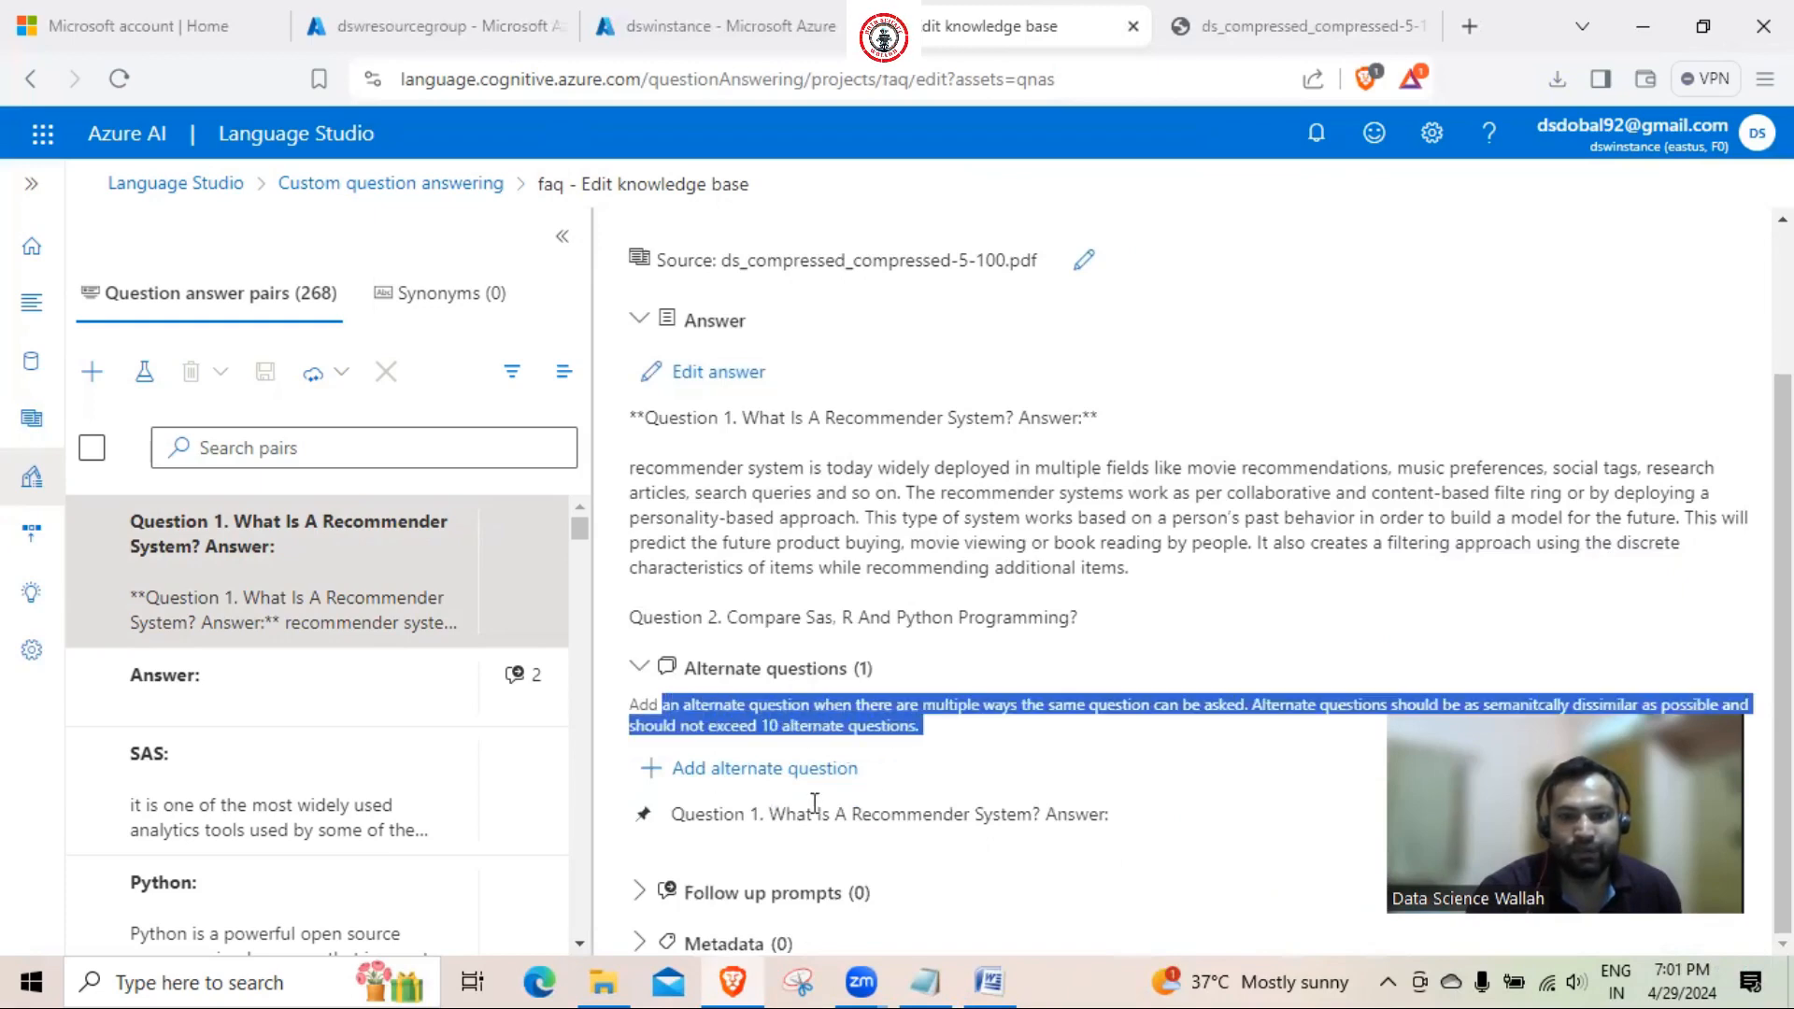
{"action": "left_click_drag", "start_coordinate": [685, 818], "coordinate": [1063, 838]}
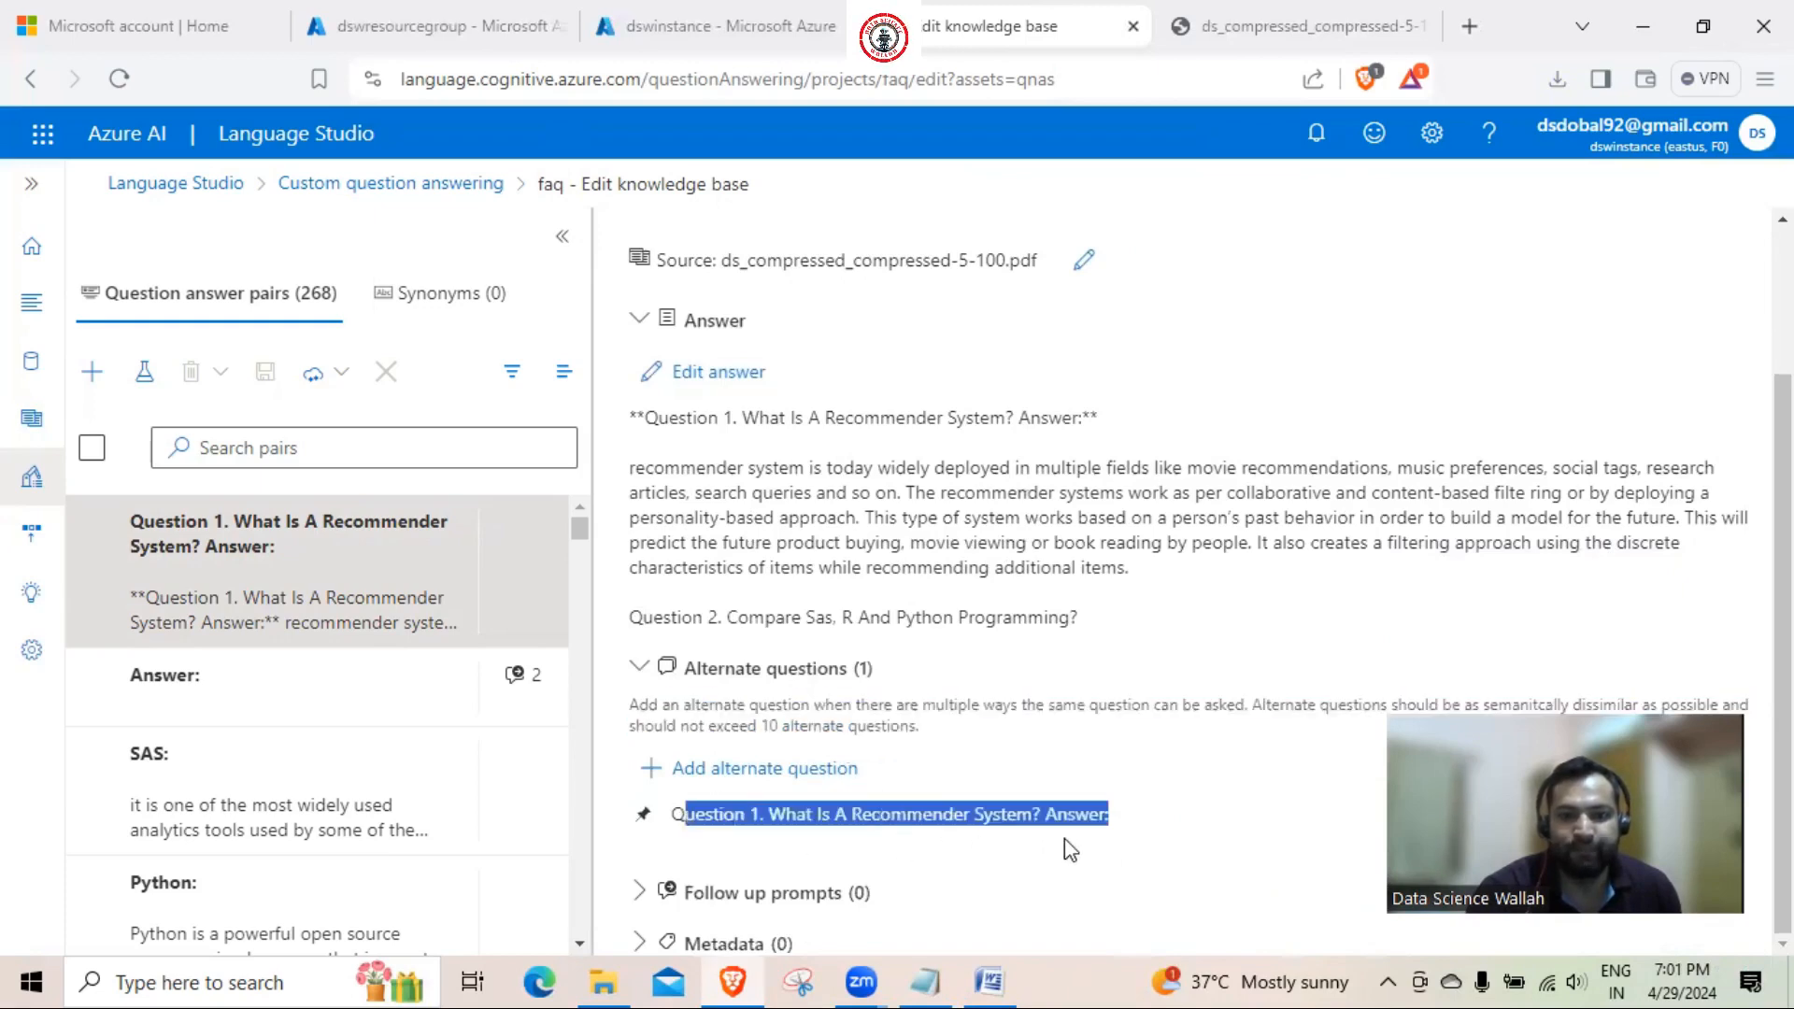
{"action": "left_click", "coordinate": [748, 775]}
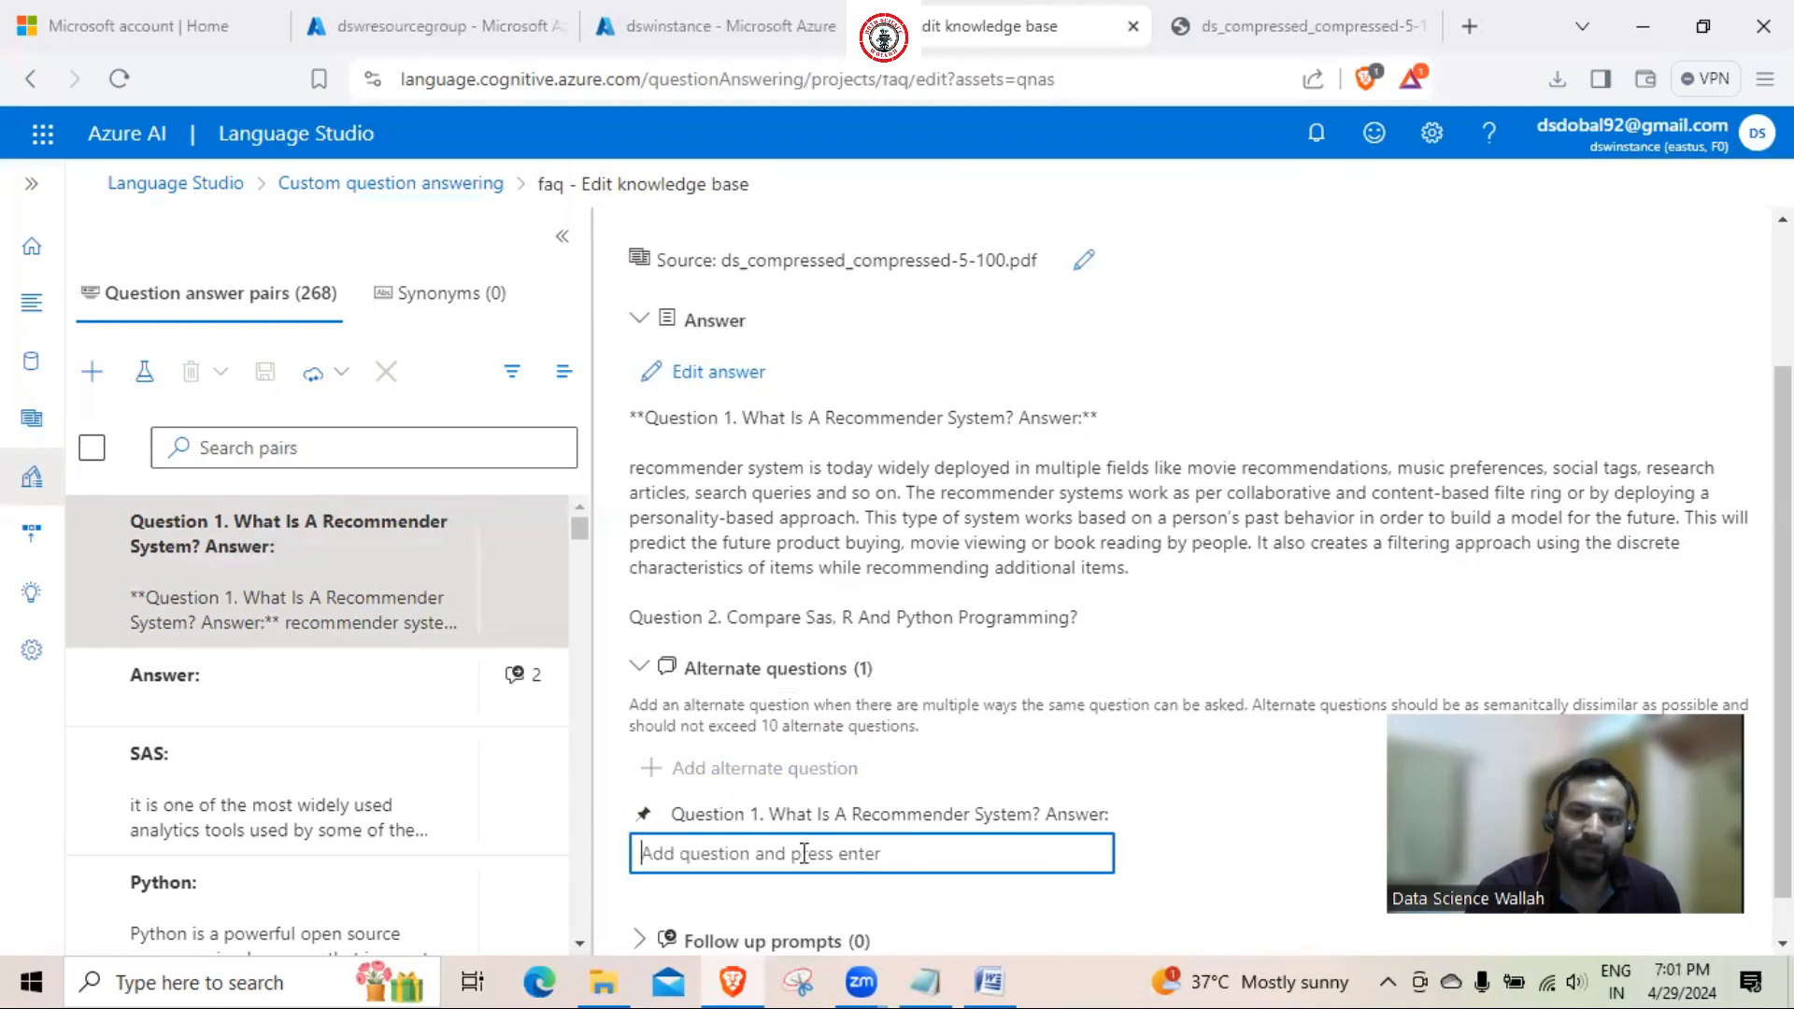
{"action": "left_click", "coordinate": [1228, 800]}
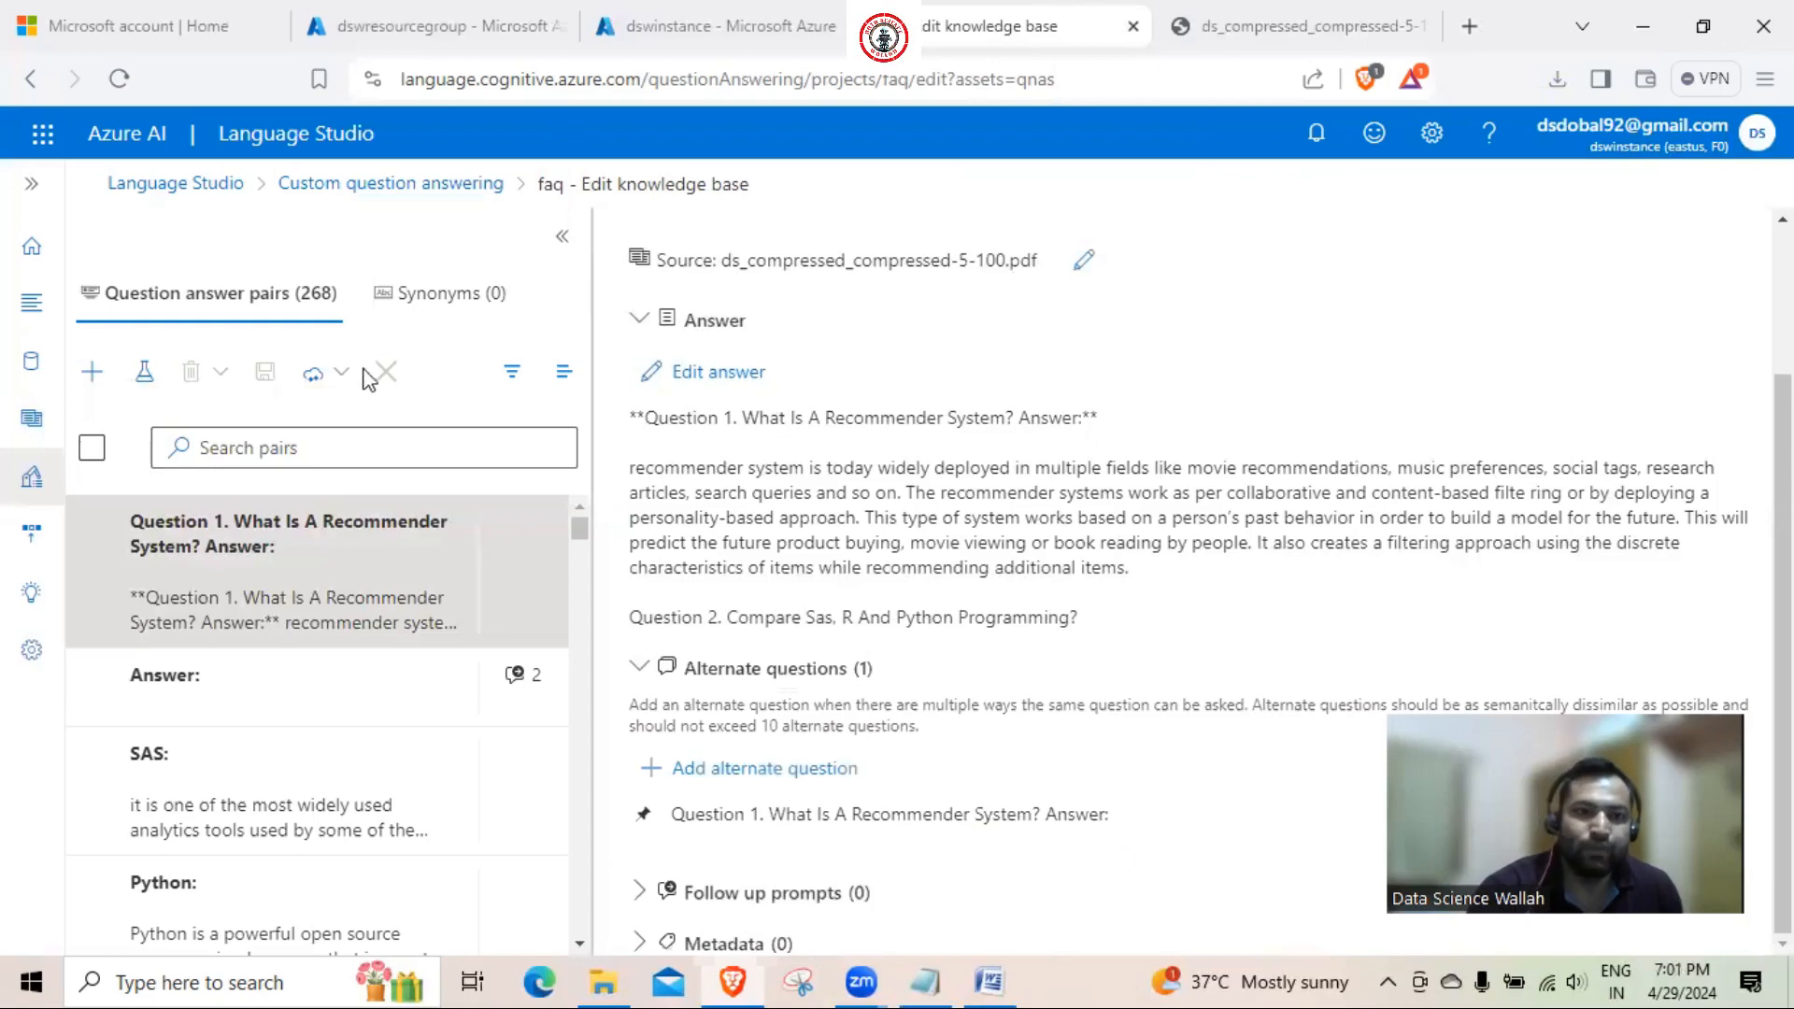
Examine the knowledge base's synonyms section, including the form for adding a synonym group and the Excel and TSV import options
{"action": "left_click", "coordinate": [396, 299]}
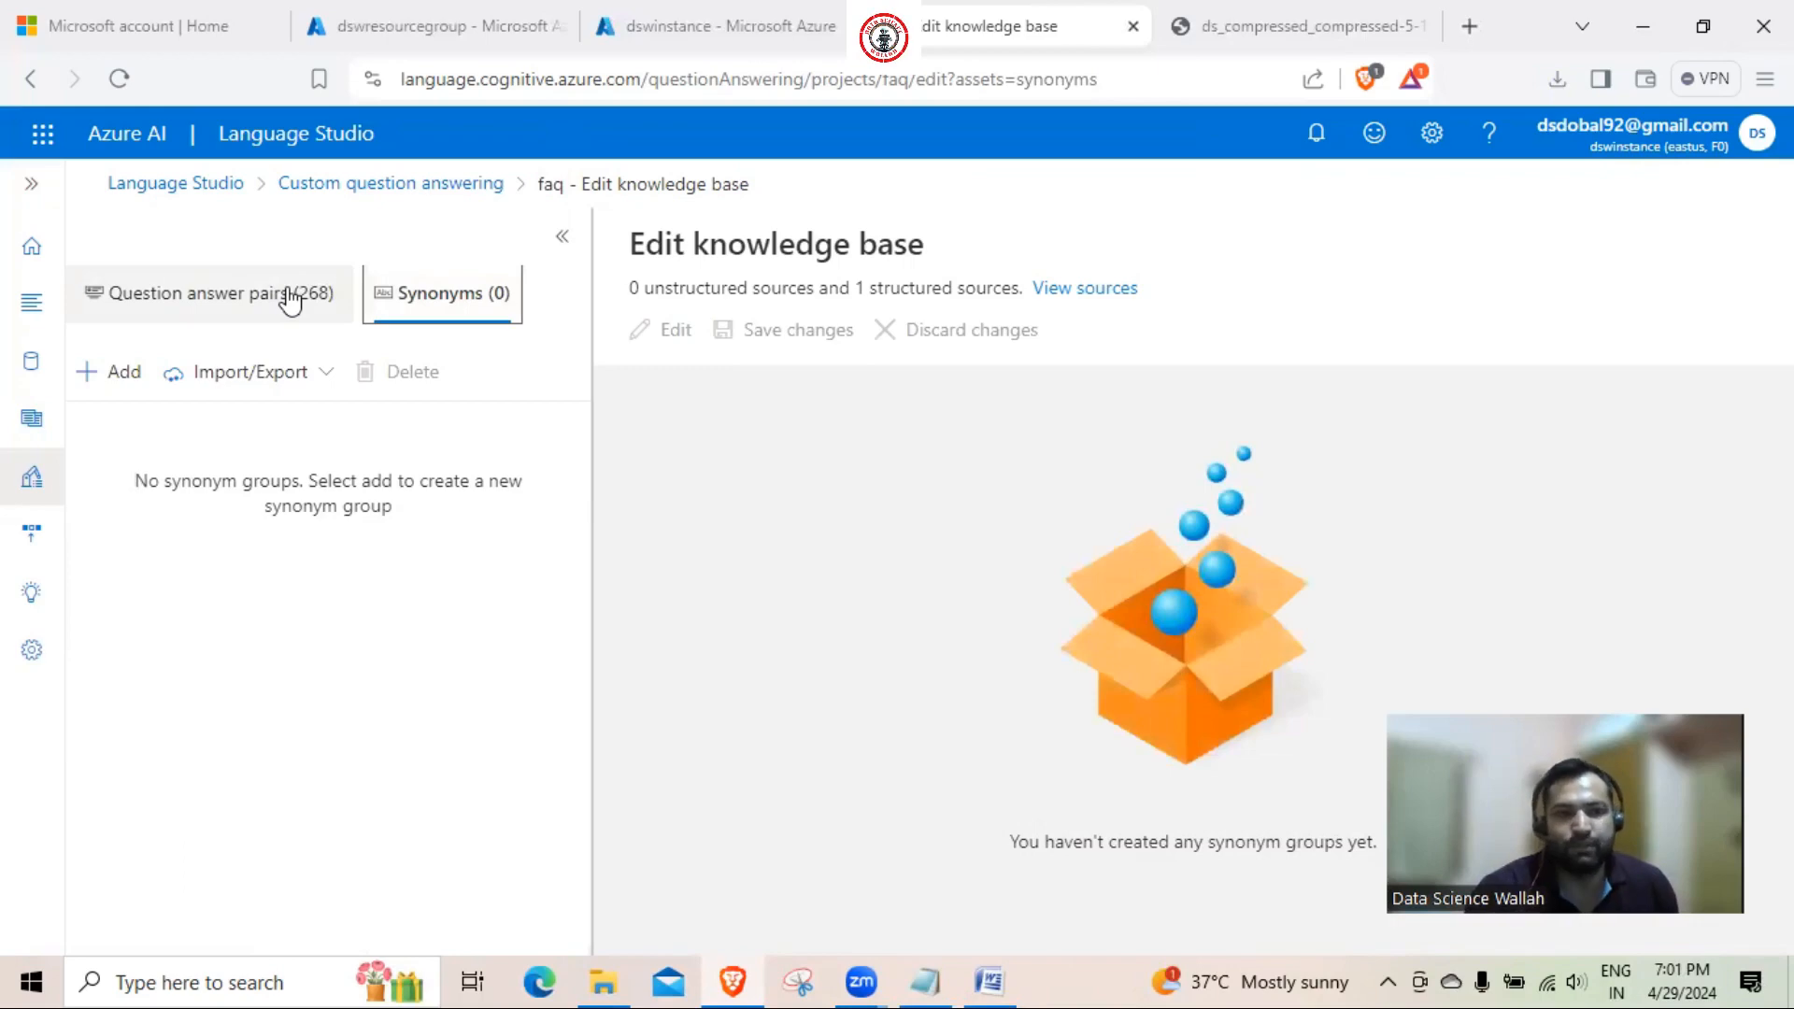
{"action": "left_click", "coordinate": [291, 301]}
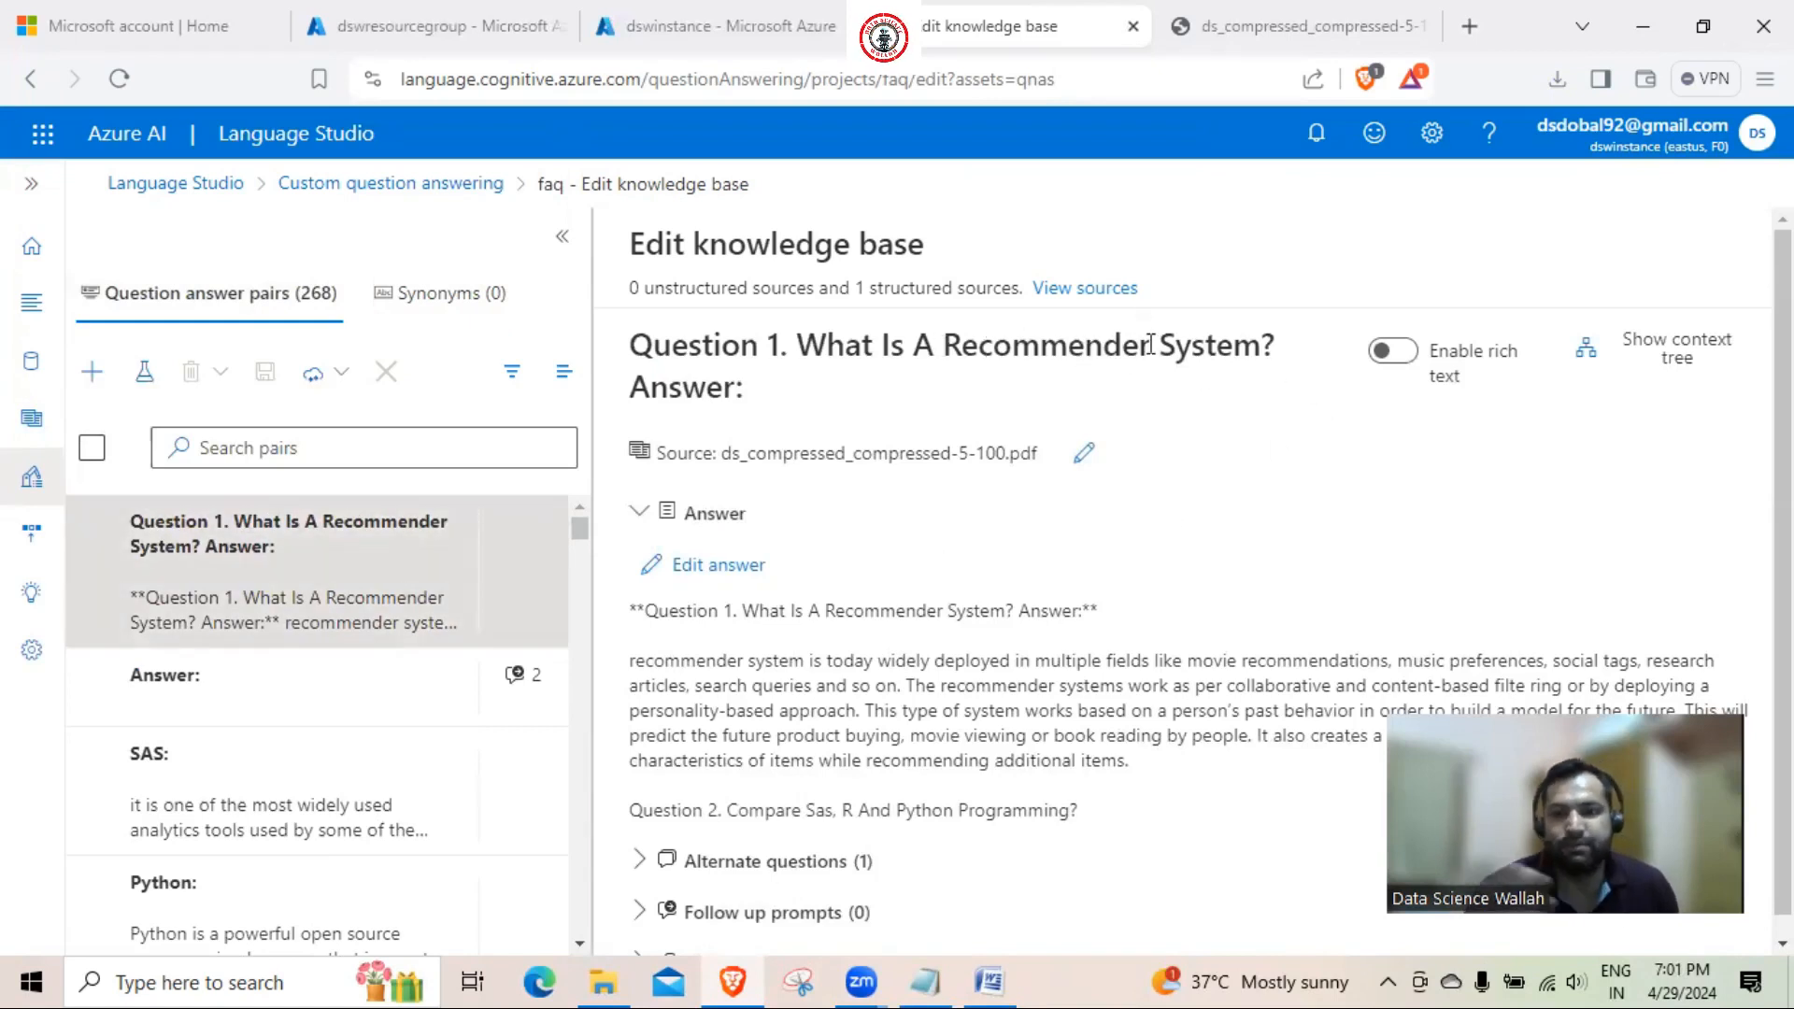
{"action": "left_click", "coordinate": [437, 297]}
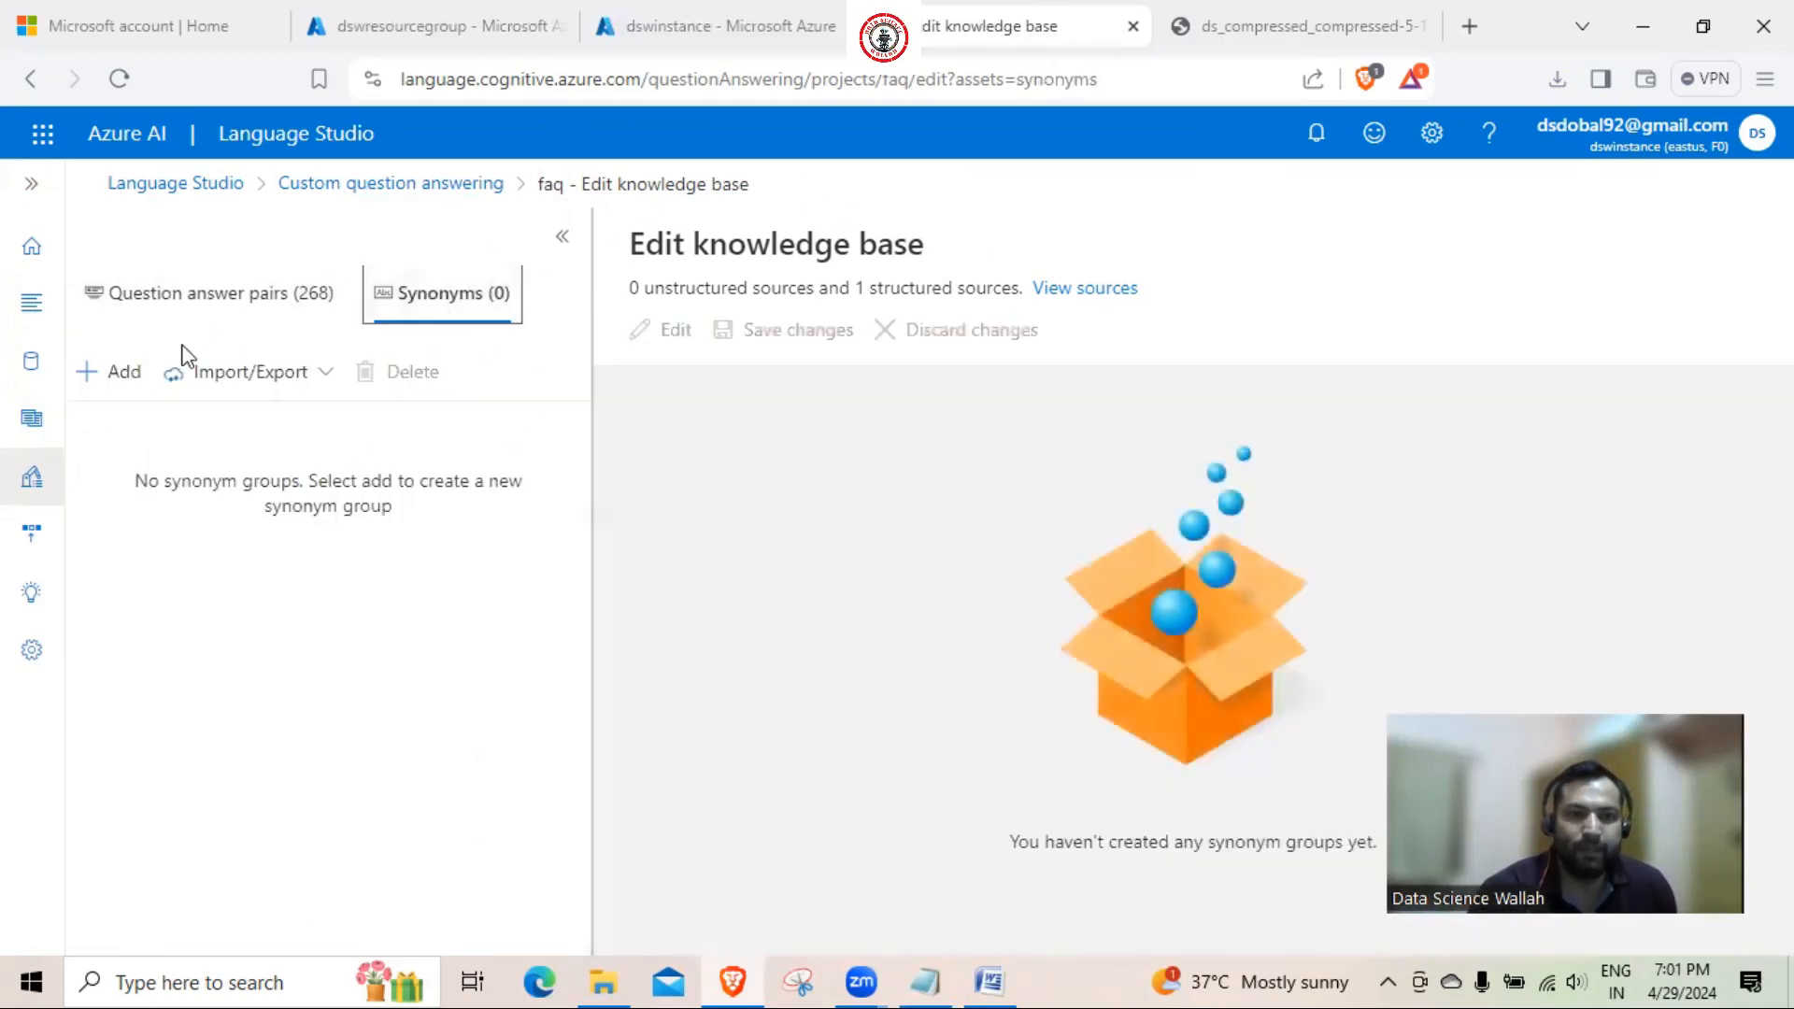
{"action": "left_click", "coordinate": [131, 373]}
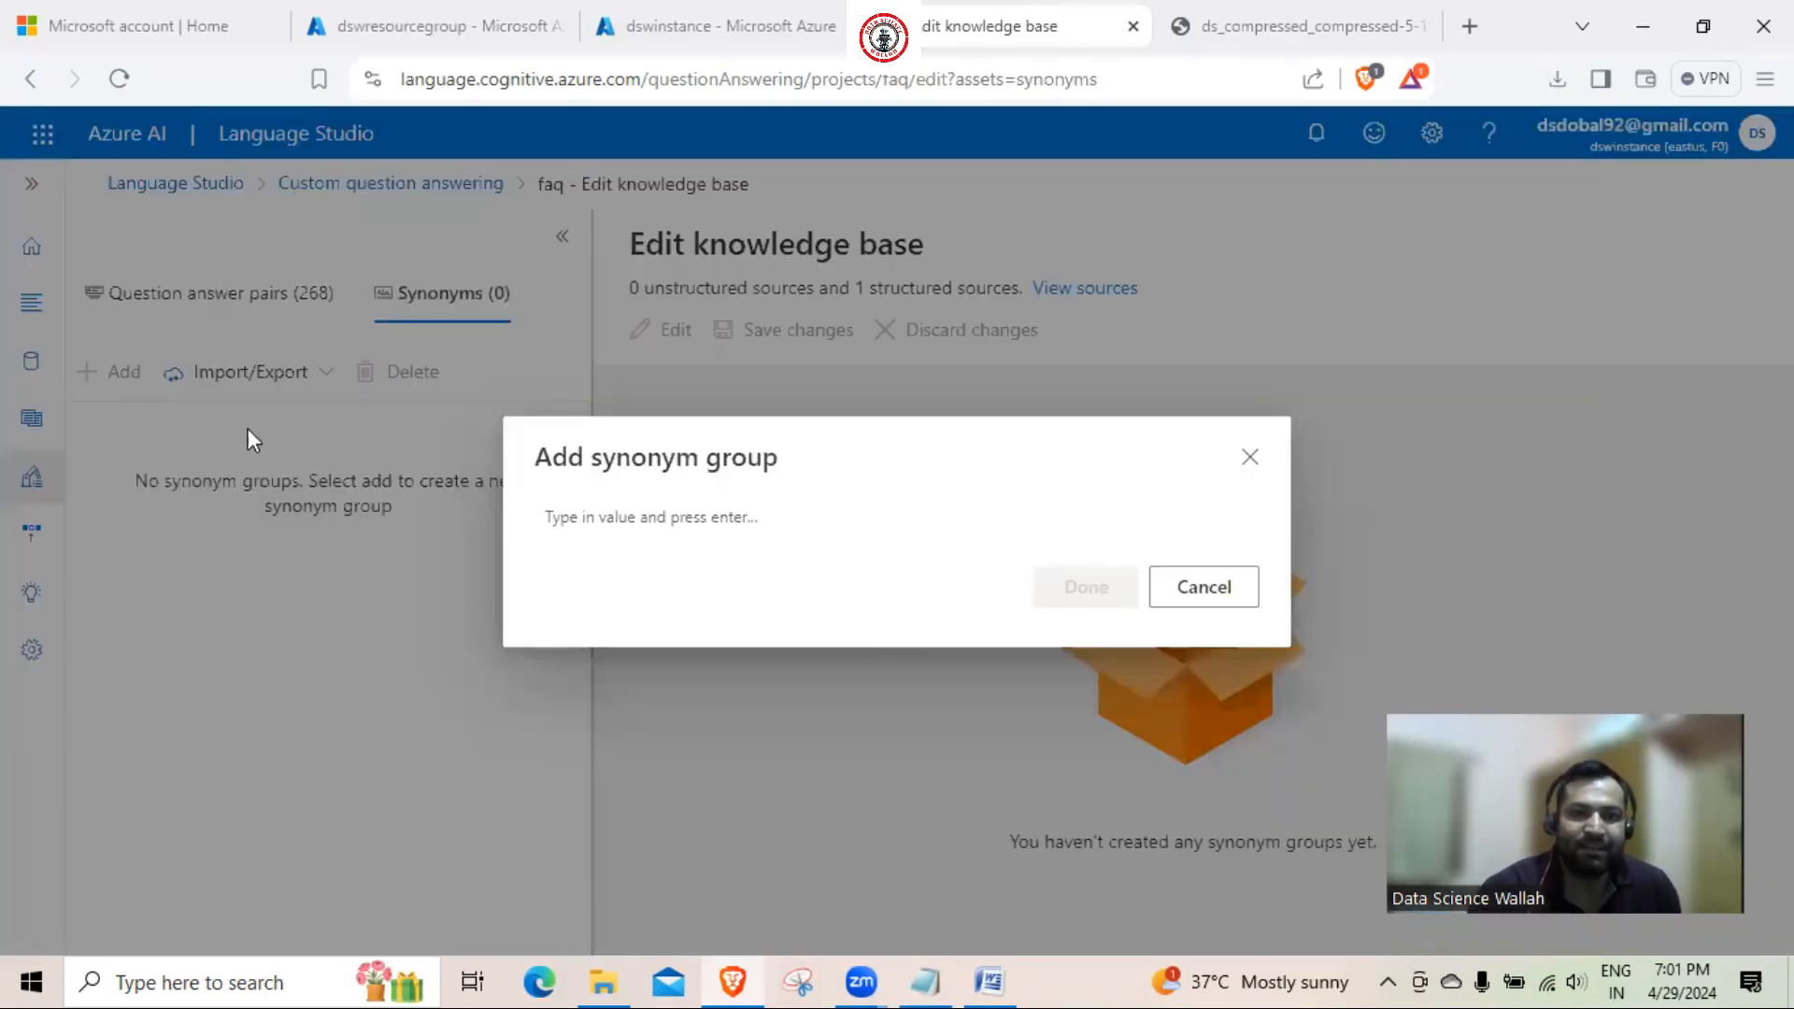
{"action": "left_click", "coordinate": [1250, 458]}
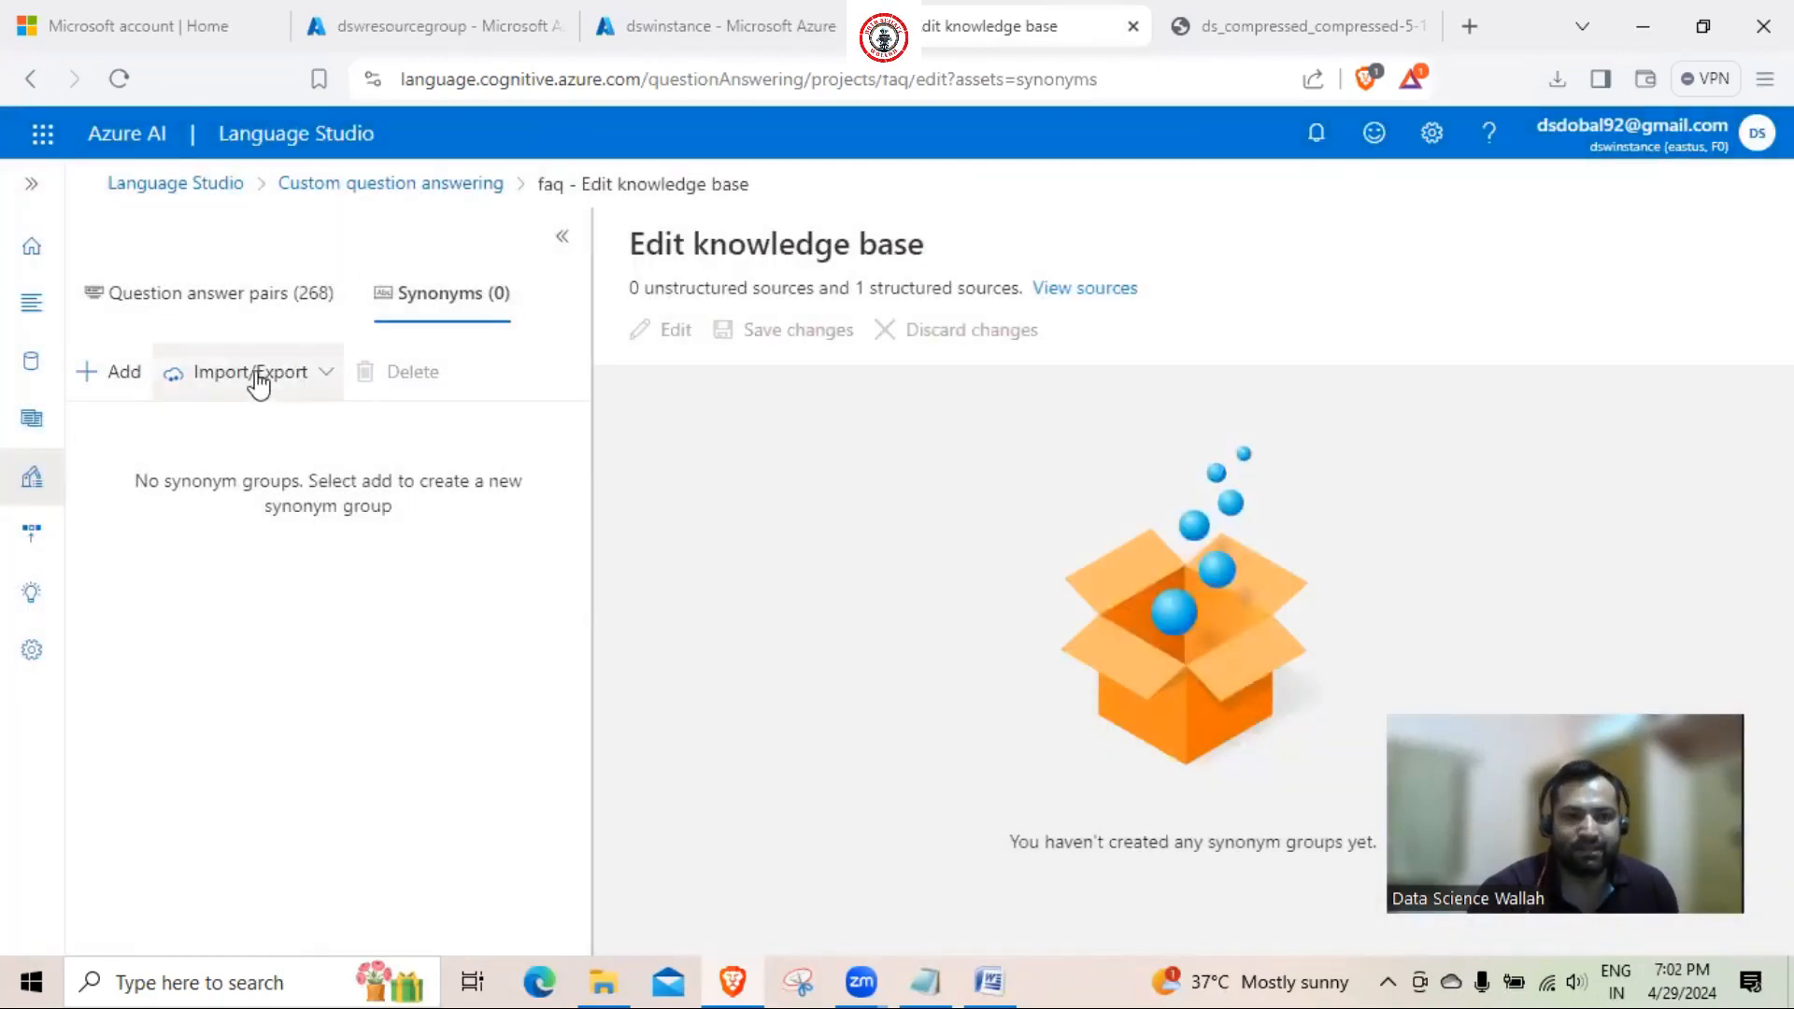
{"action": "left_click", "coordinate": [299, 387]}
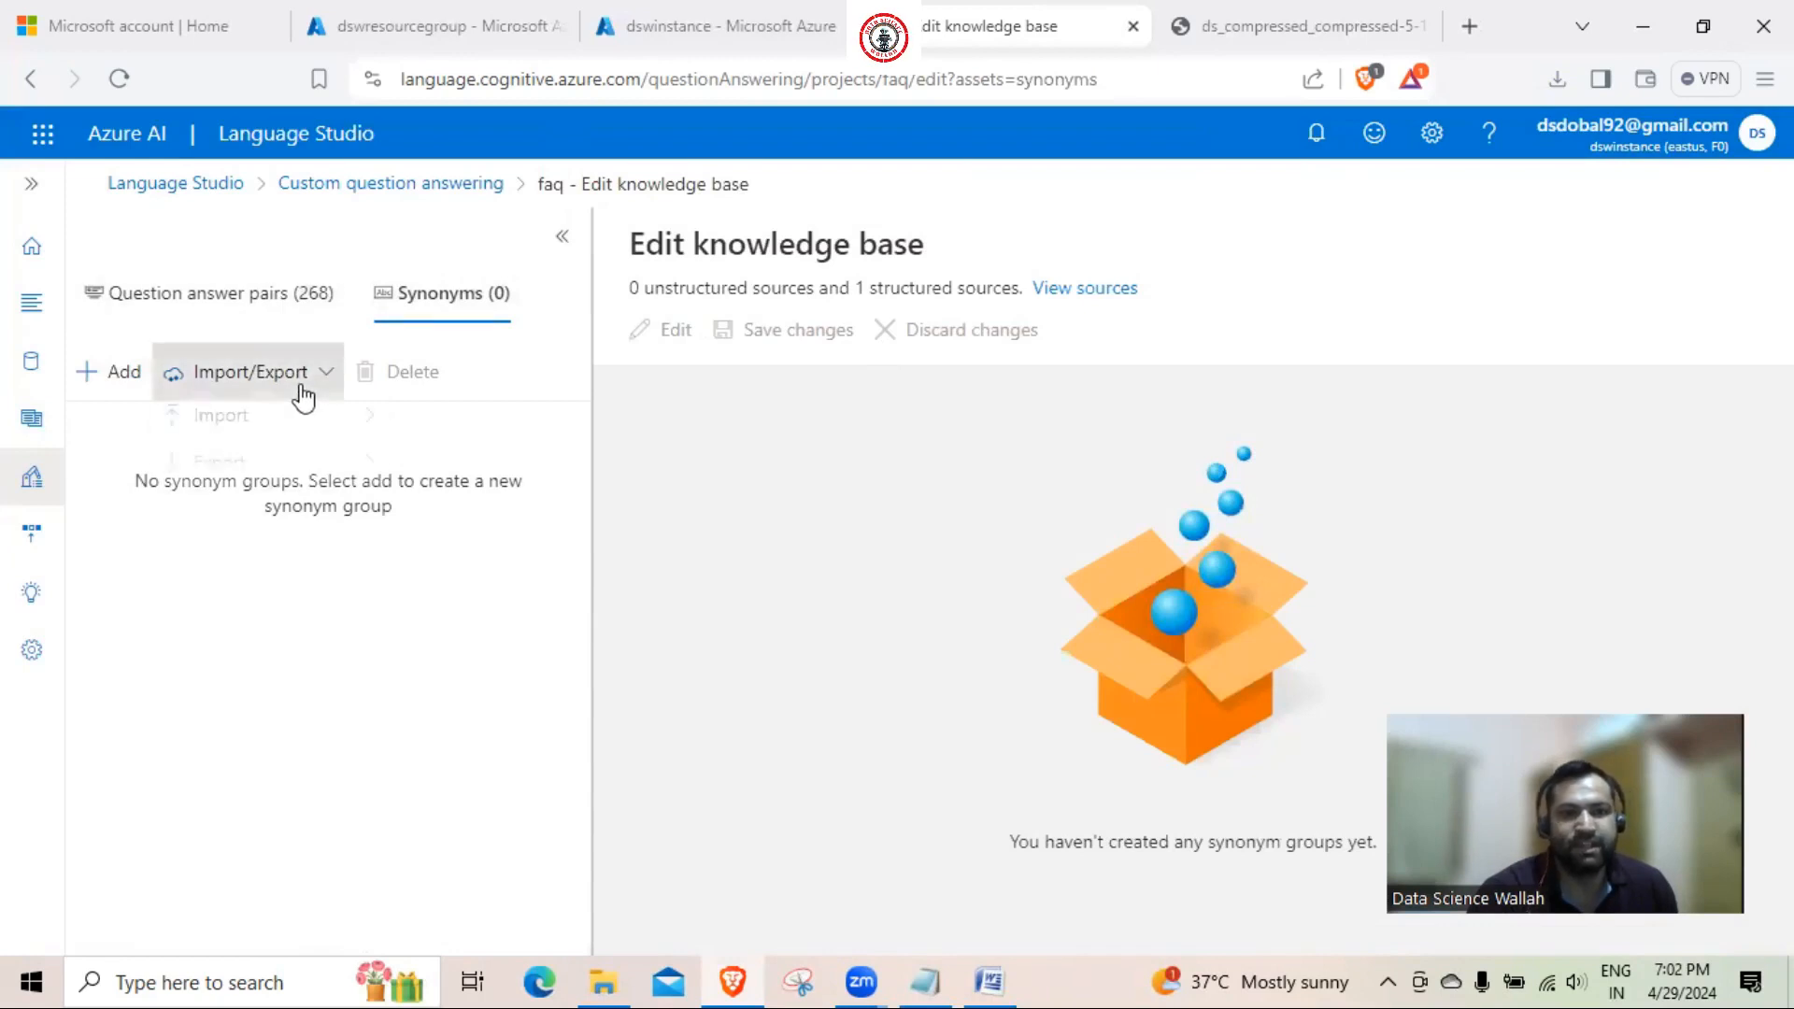
{"action": "mouse_move", "coordinate": [274, 426]}
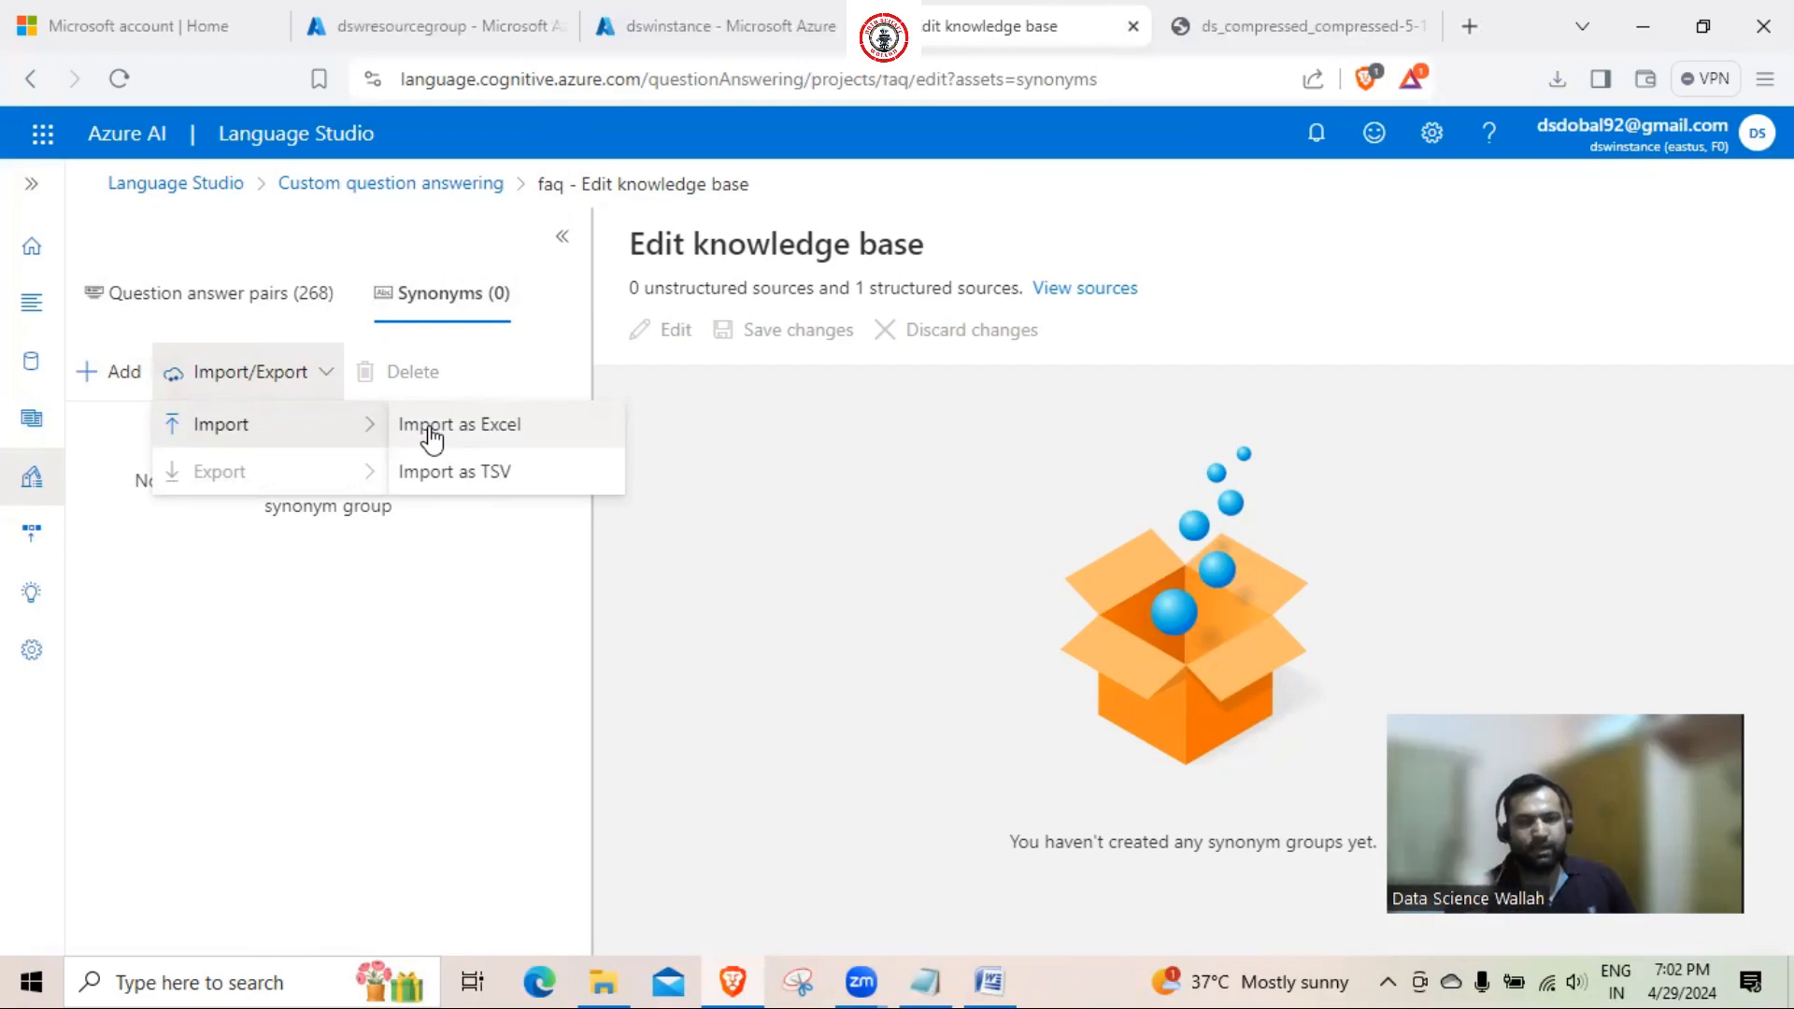
{"action": "left_click", "coordinate": [401, 558]}
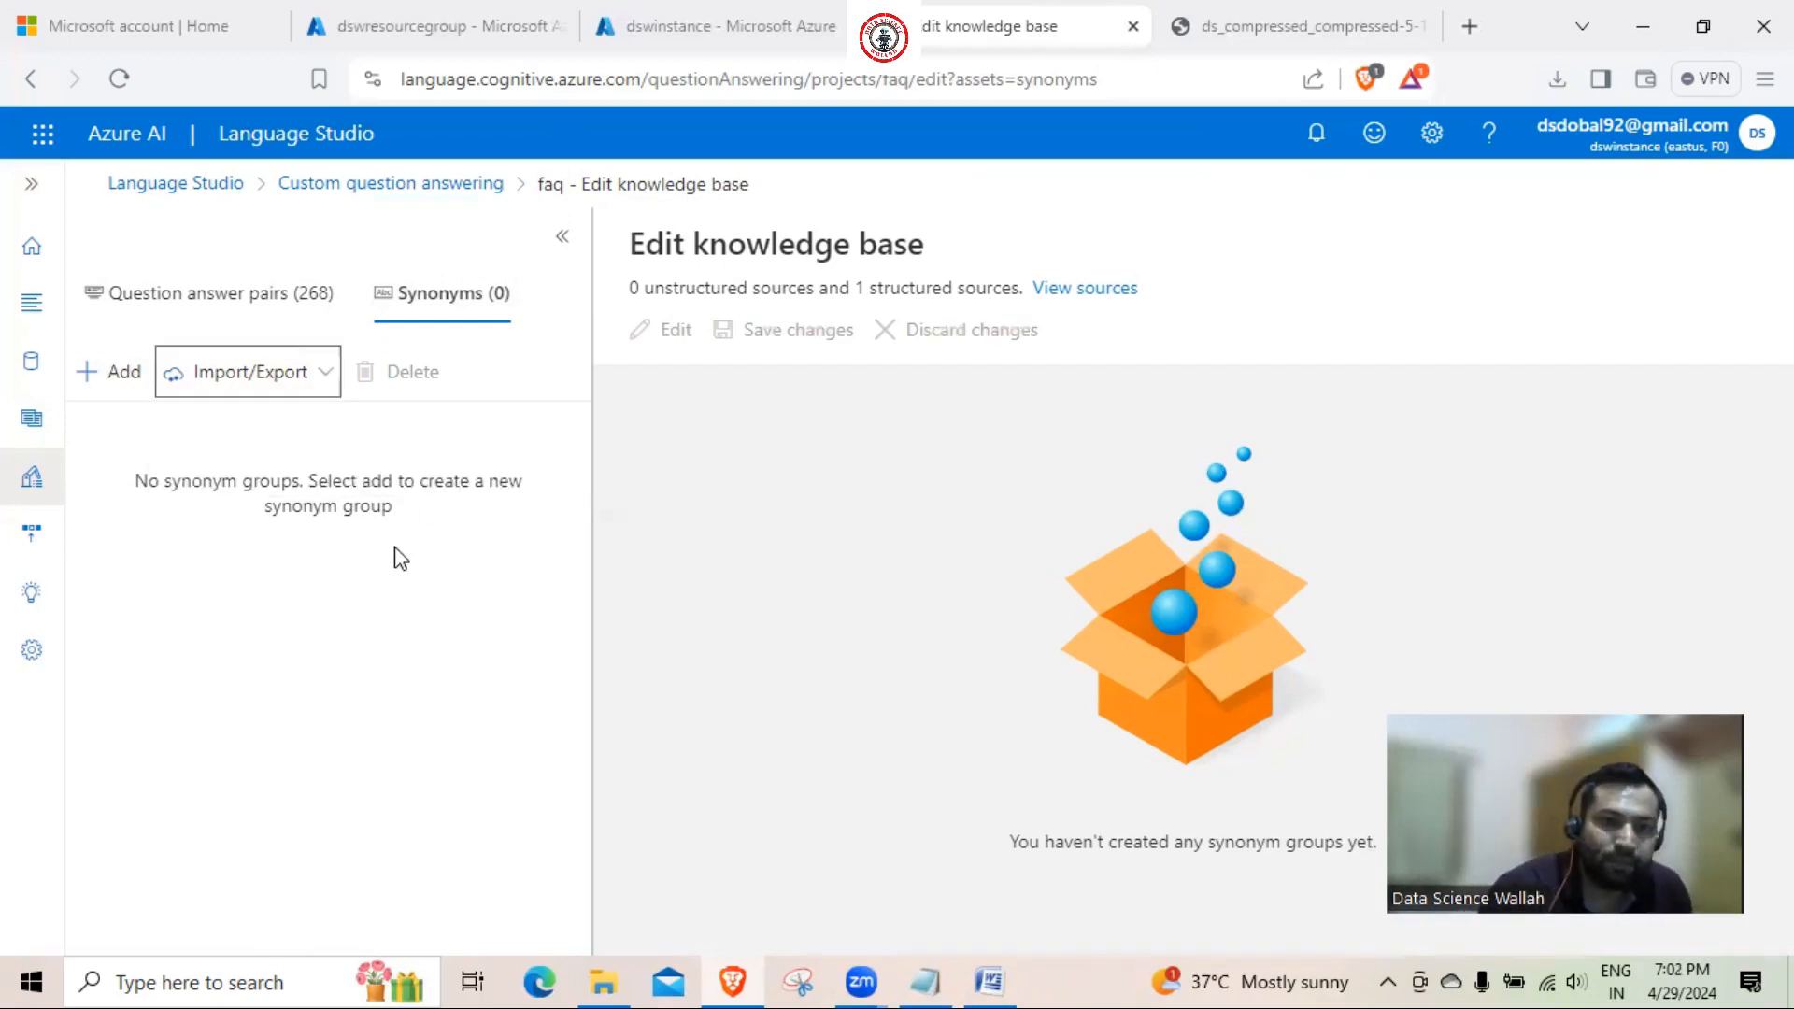
Return to the question answer pairs and inspect the SAS pair's question and extracted answer
{"action": "left_click", "coordinate": [240, 289]}
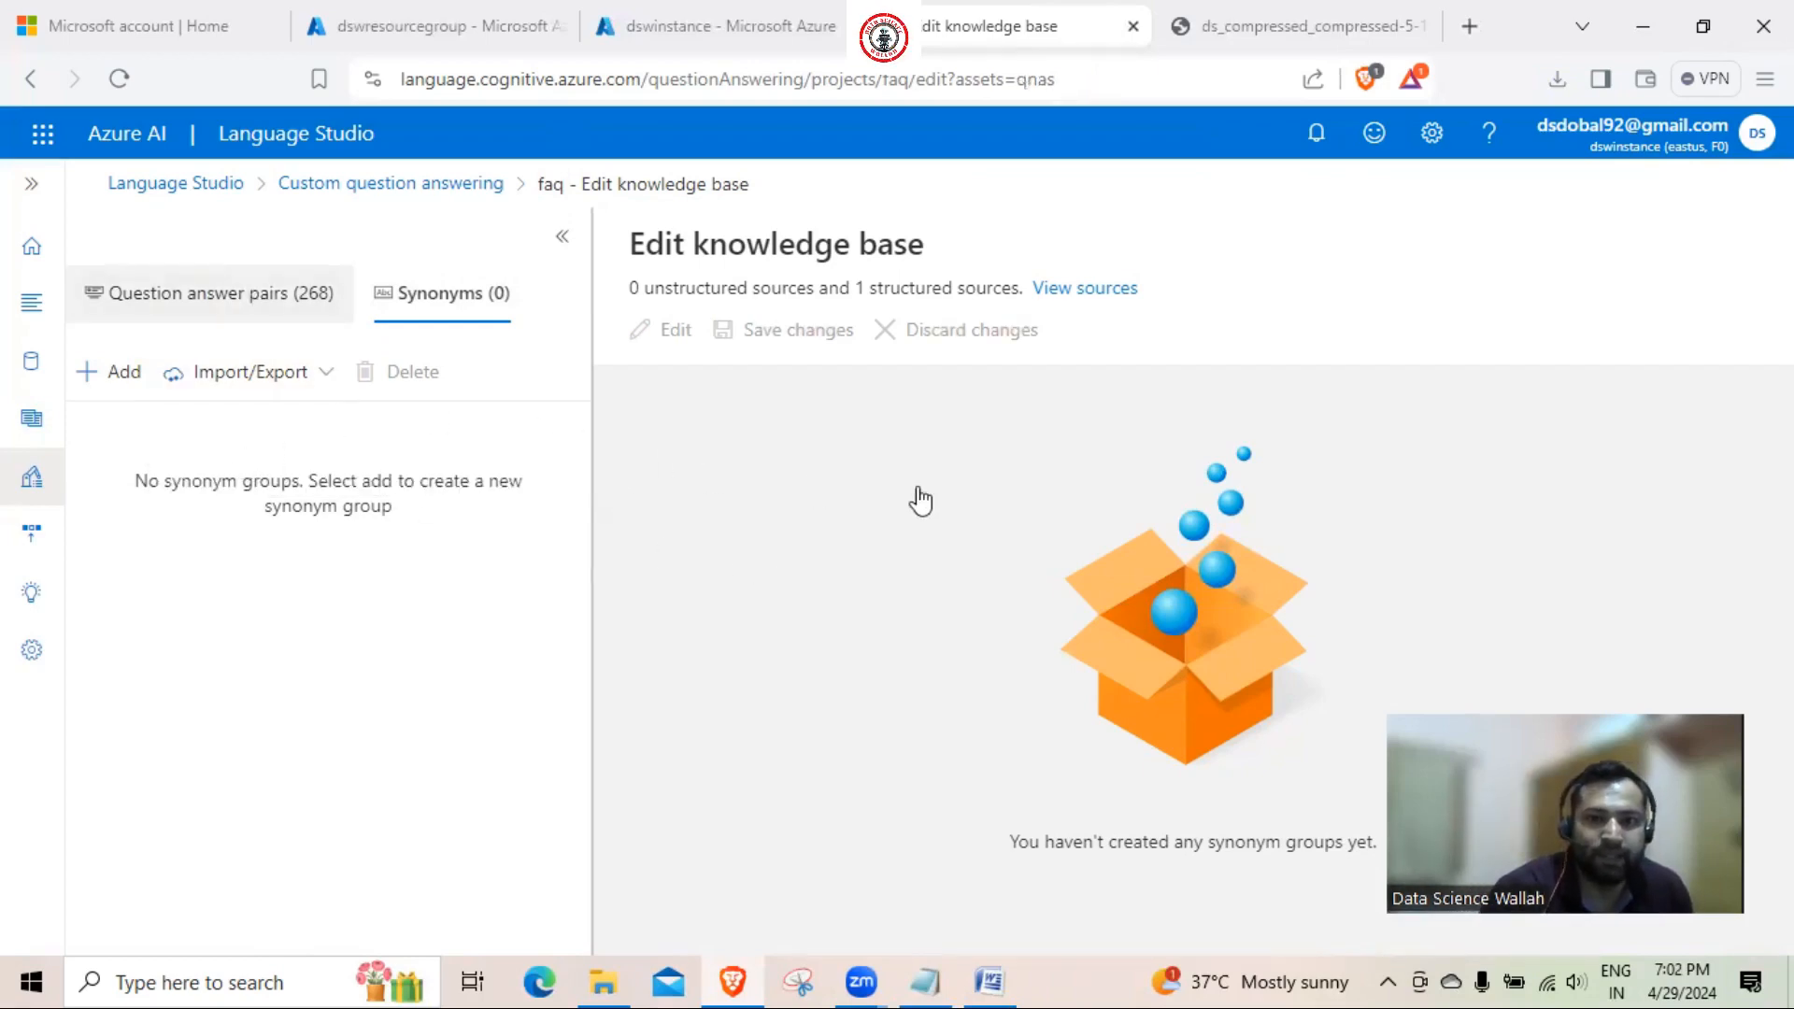
{"action": "left_click", "coordinate": [188, 308]}
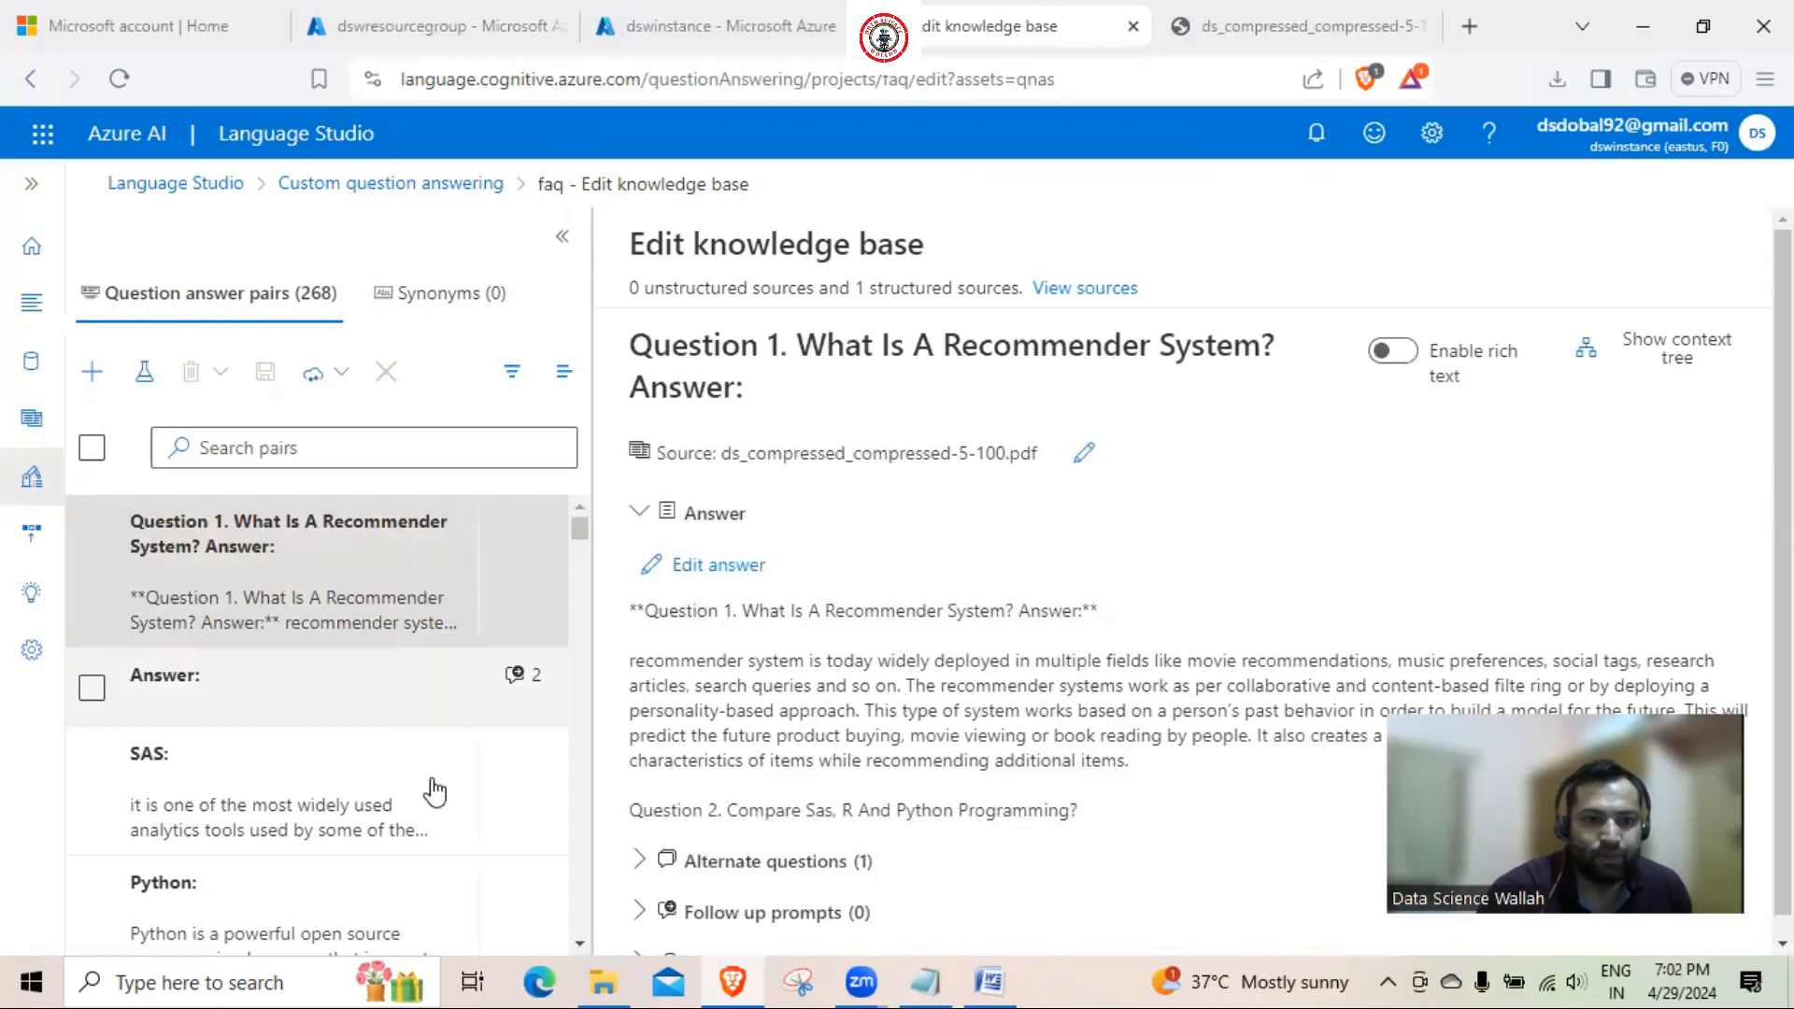
{"action": "left_click", "coordinate": [351, 810]}
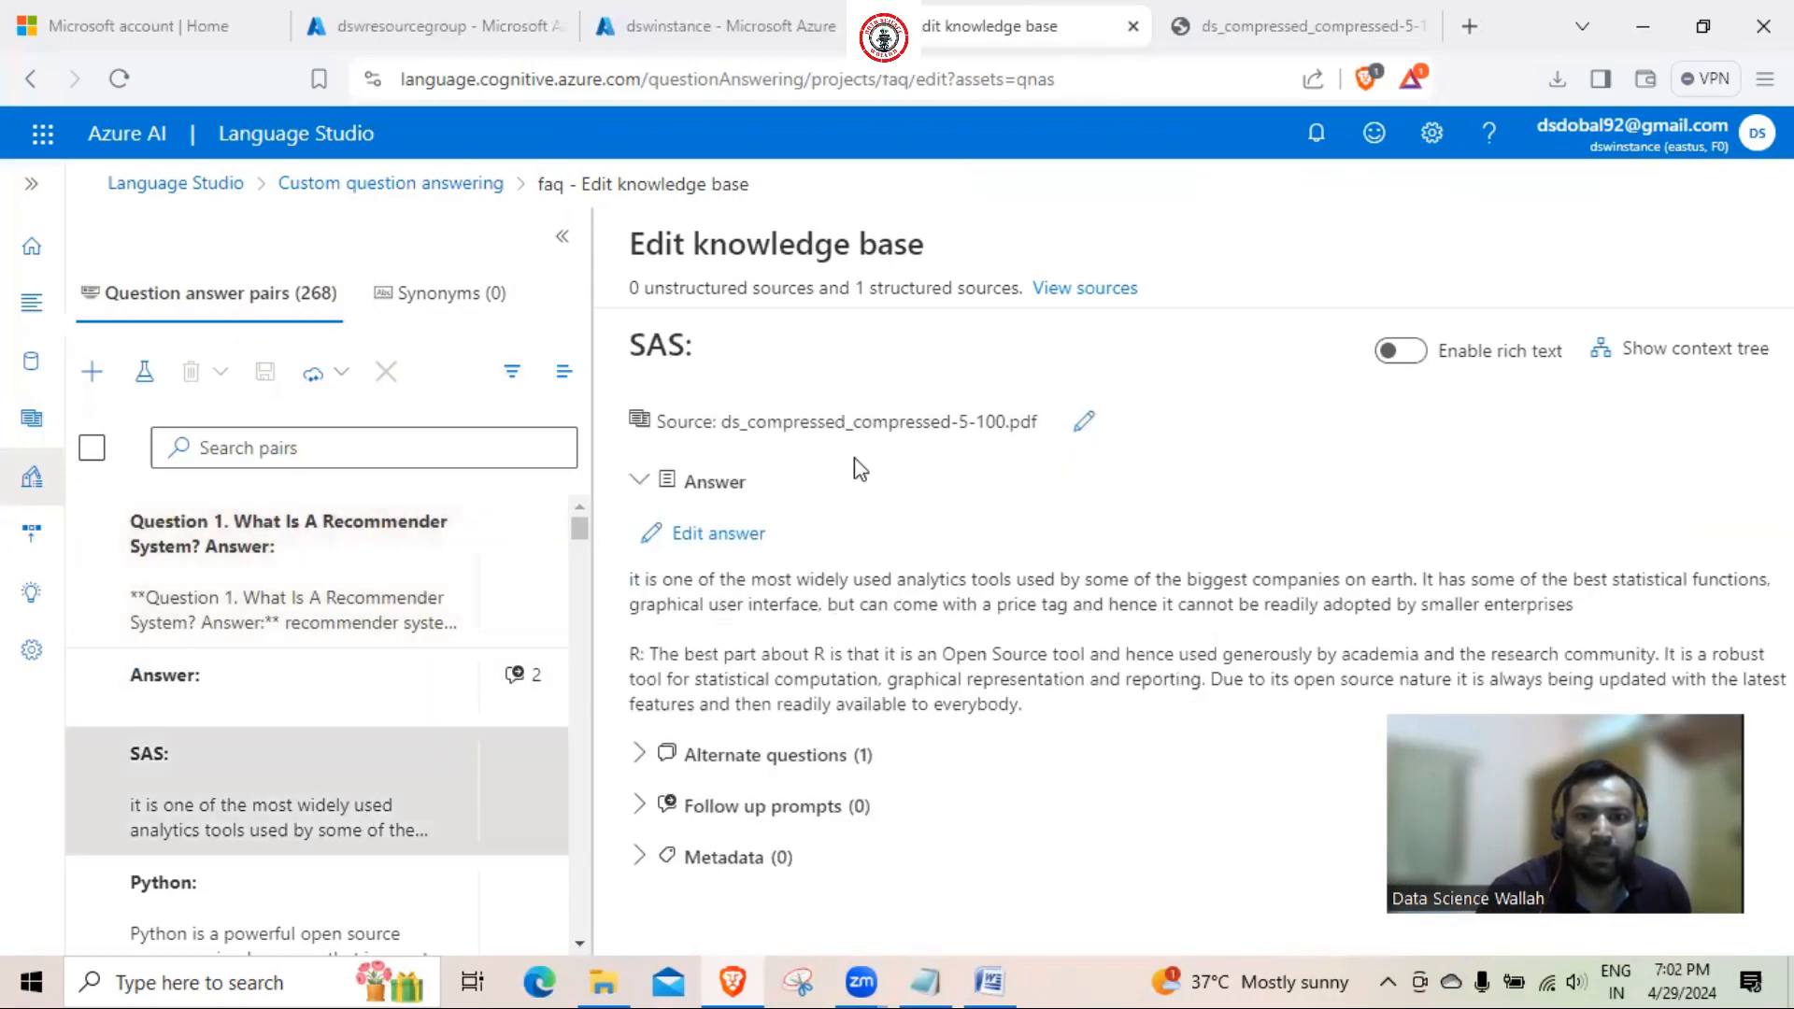
{"action": "left_click_drag", "start_coordinate": [696, 346], "coordinate": [621, 353]}
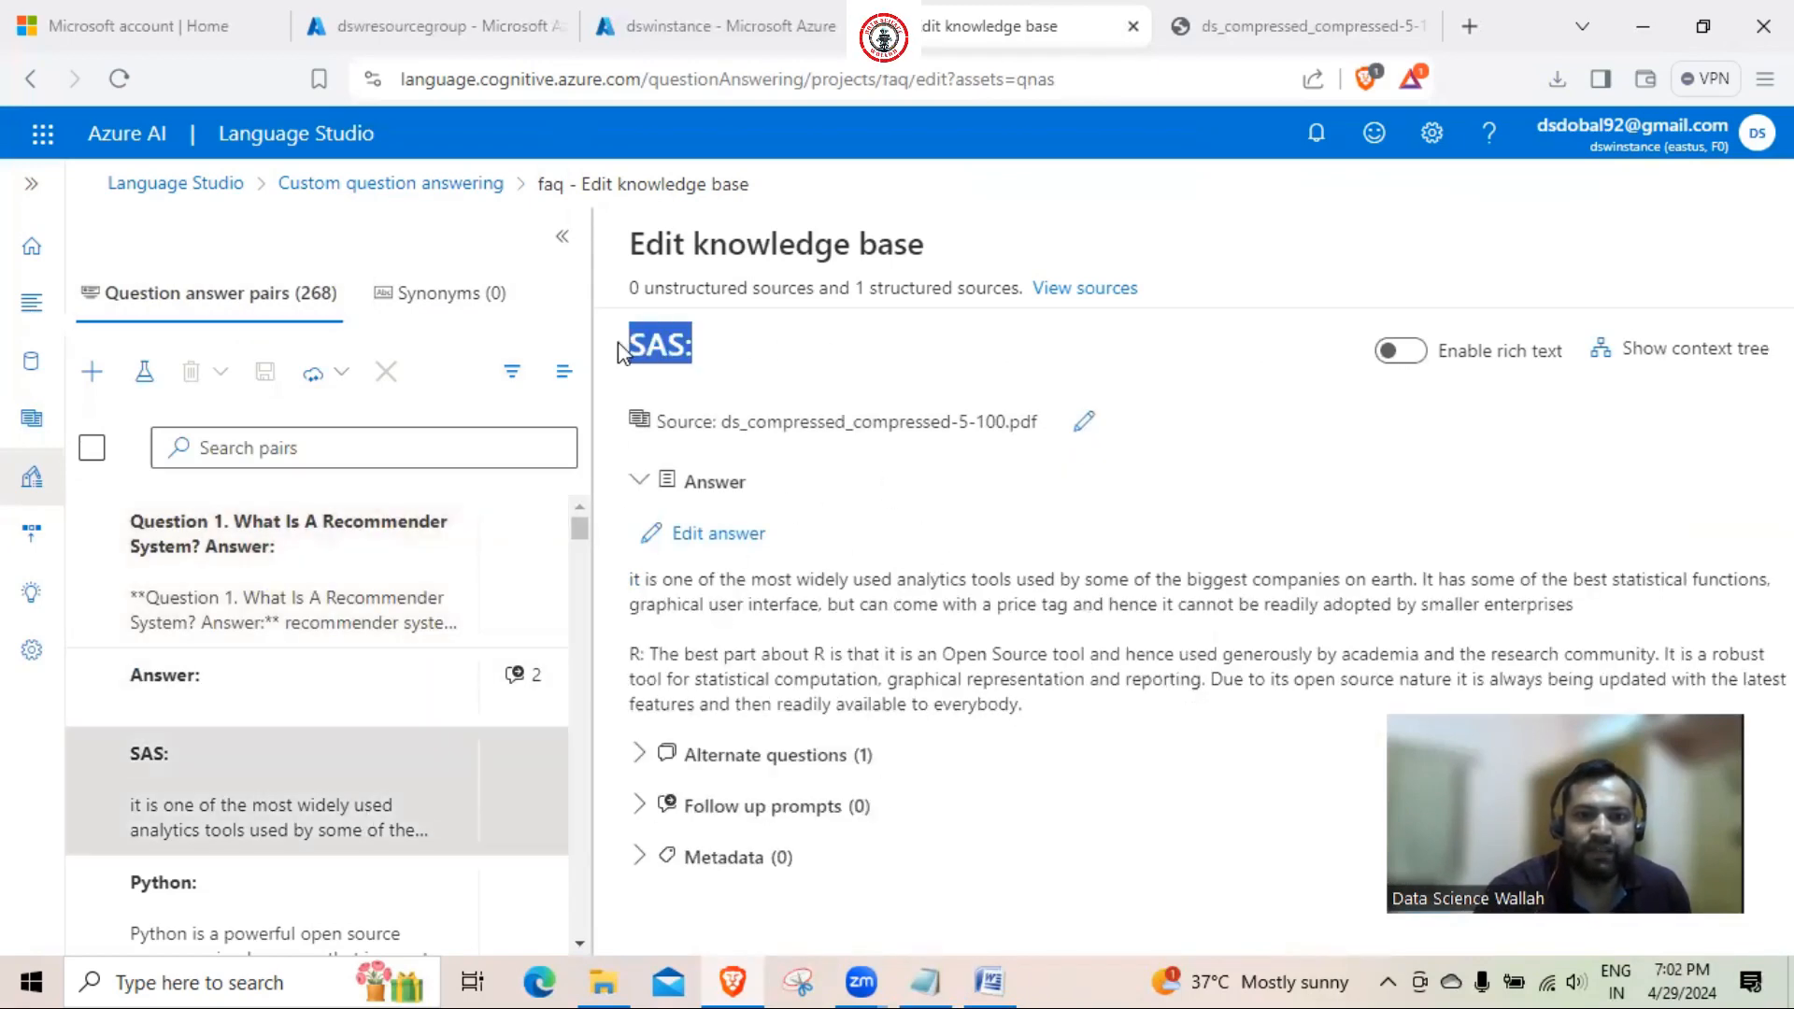
Switch to the browser tab with ds_compressed_compressed-5-100.pdf and compare the layout of Questions 1 and 2 with the extracted pairs
{"action": "left_click", "coordinate": [1231, 9]}
{"action": "scroll", "coordinate": [1006, 593], "scroll_direction": "up", "scroll_amount": 5}
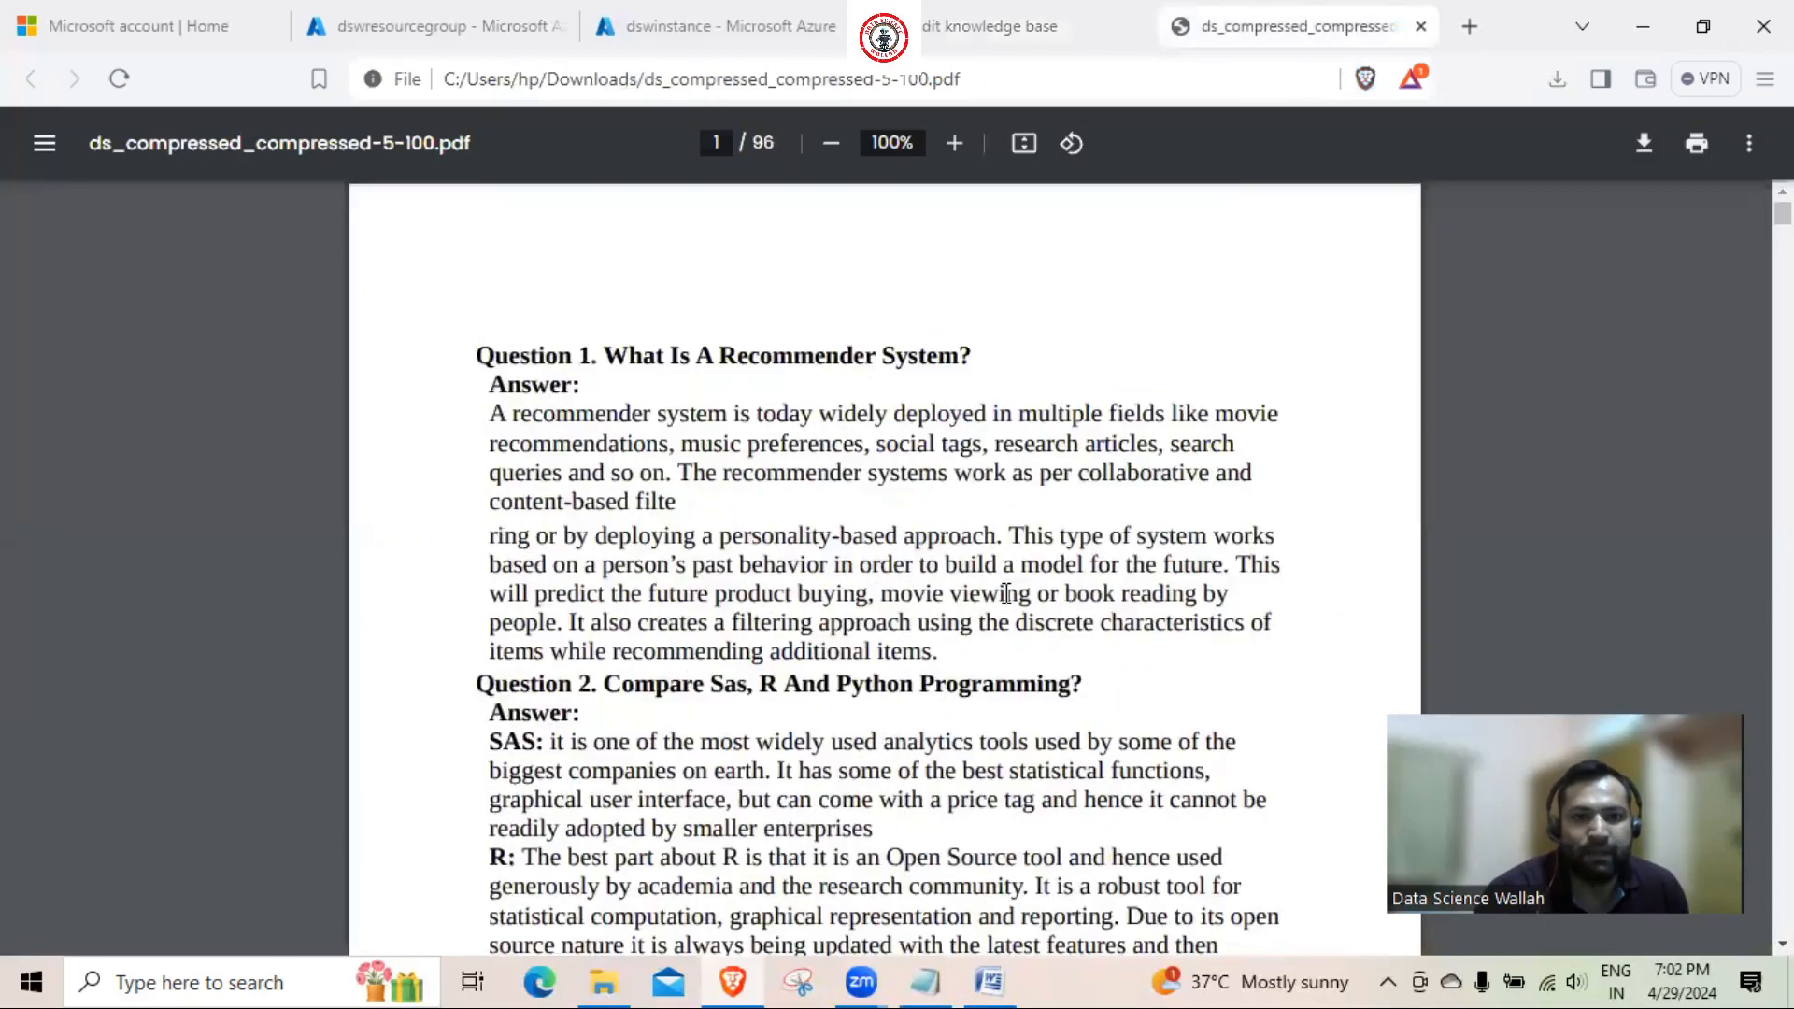
{"action": "scroll", "coordinate": [1006, 593], "scroll_direction": "down", "scroll_amount": 1}
{"action": "scroll", "coordinate": [595, 603], "scroll_direction": "up", "scroll_amount": 2}
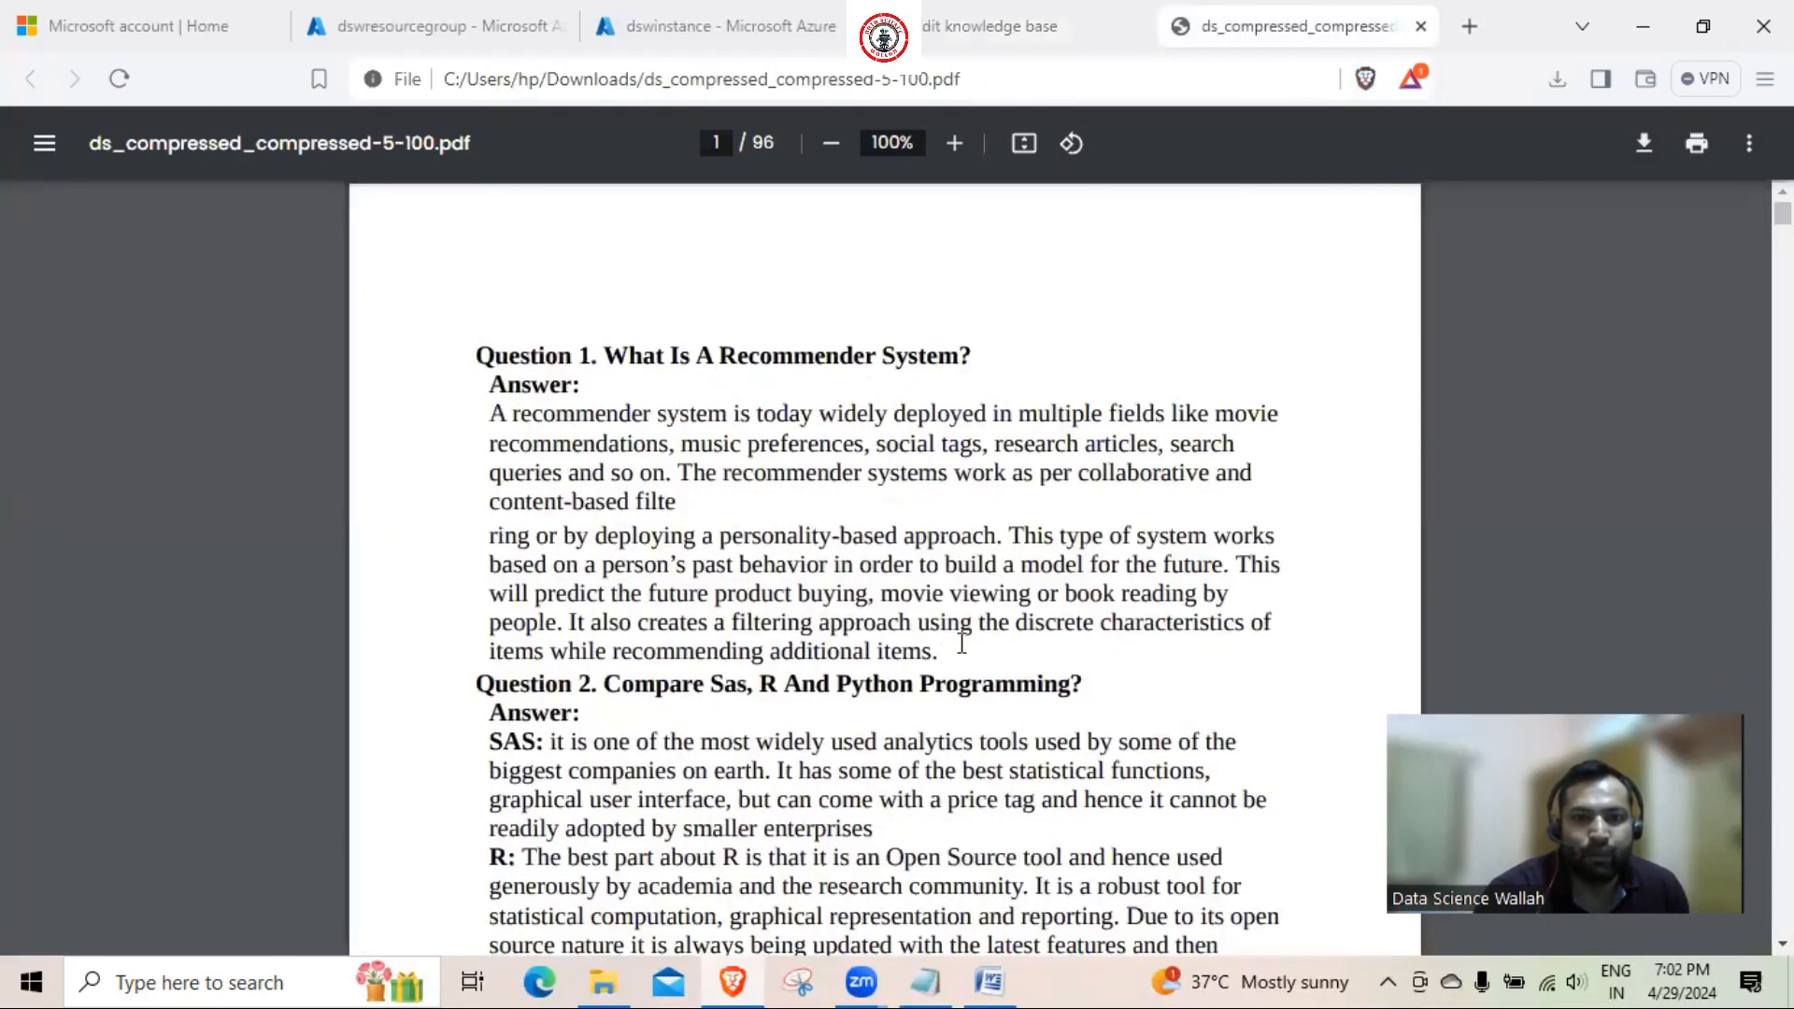
{"action": "left_click_drag", "start_coordinate": [961, 643], "coordinate": [464, 349]}
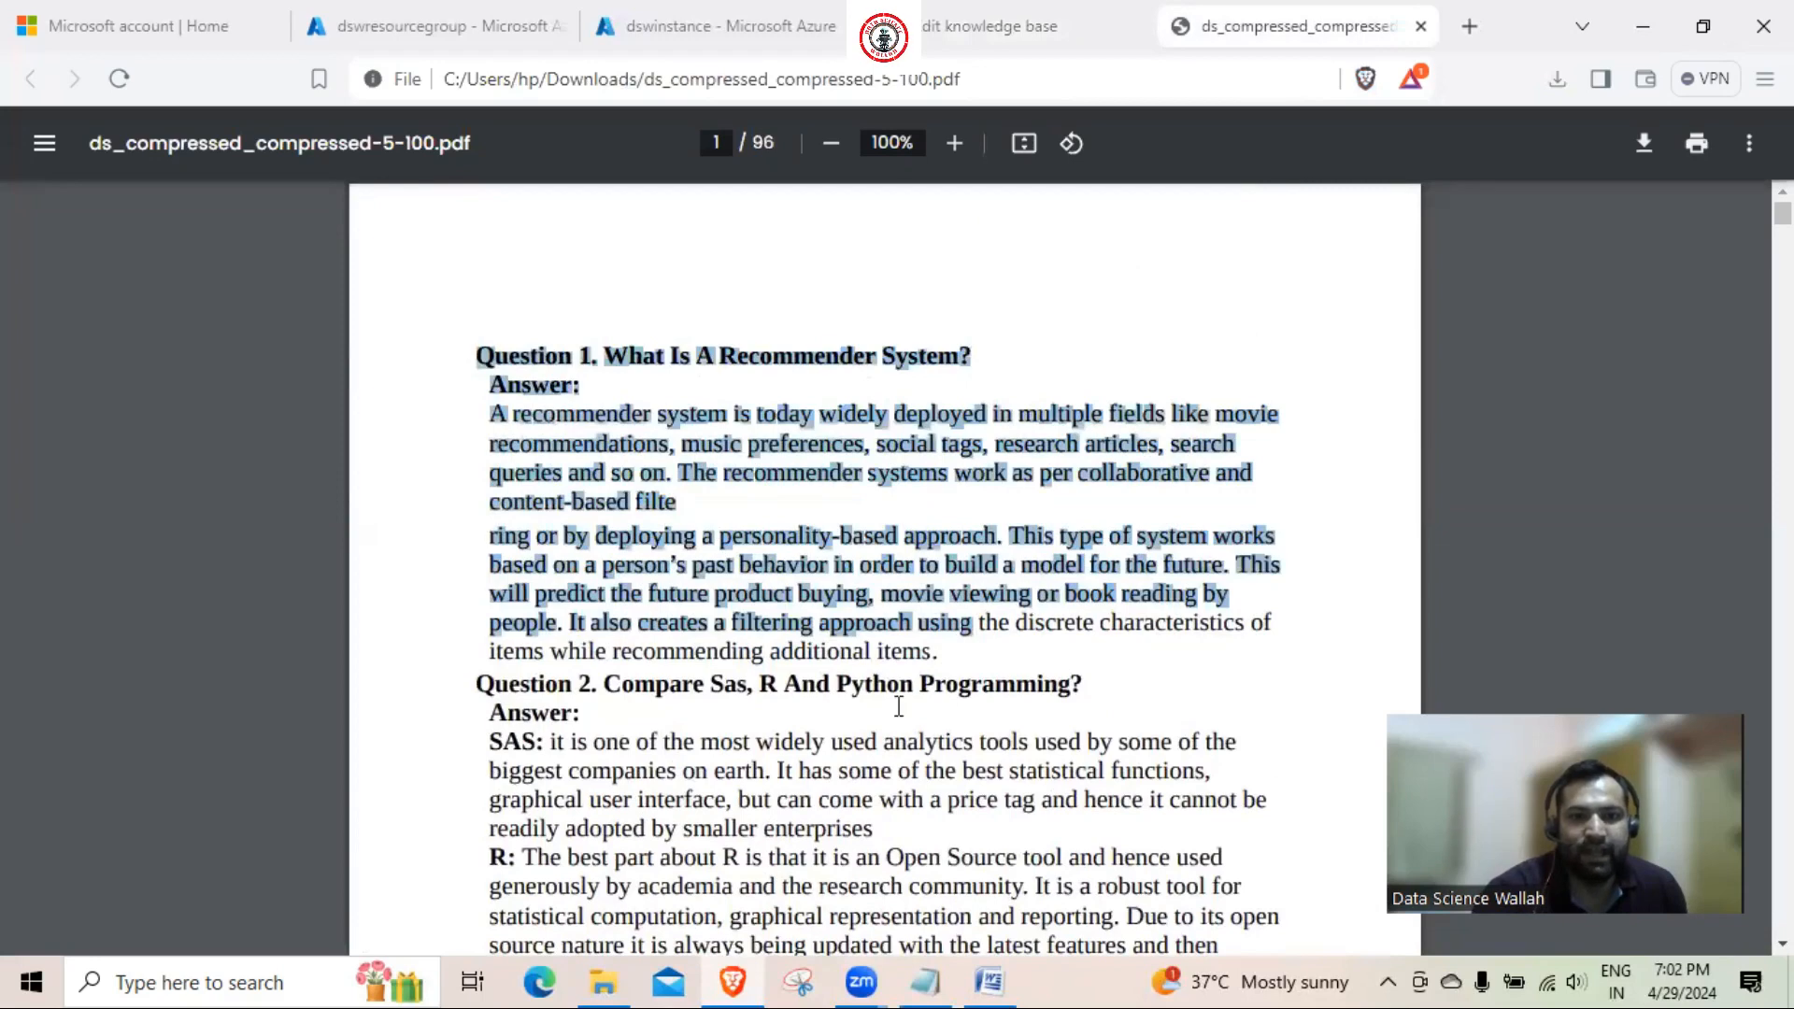
Examine in the PDF where Question 1's answer ends and the Question 2 heading begins
{"action": "left_click", "coordinate": [1096, 674]}
{"action": "left_click_drag", "start_coordinate": [1092, 686], "coordinate": [491, 425]}
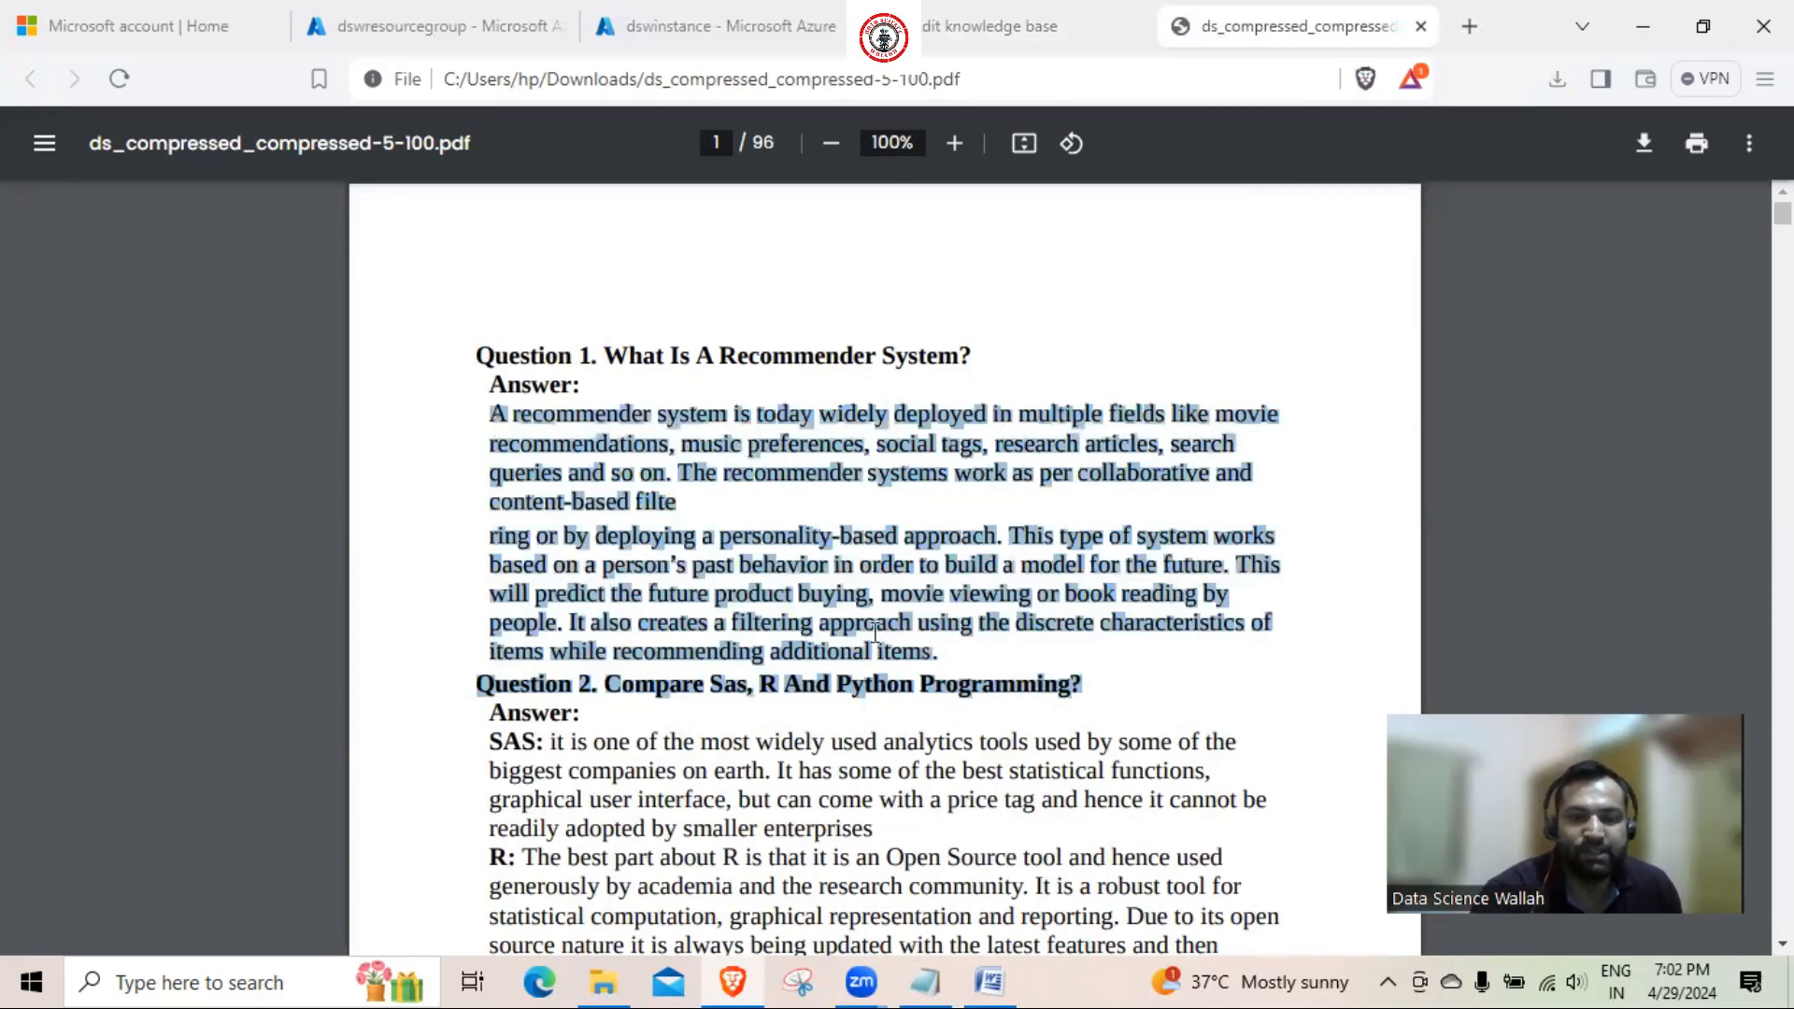
{"action": "scroll", "coordinate": [1109, 732], "scroll_direction": "down", "scroll_amount": 3}
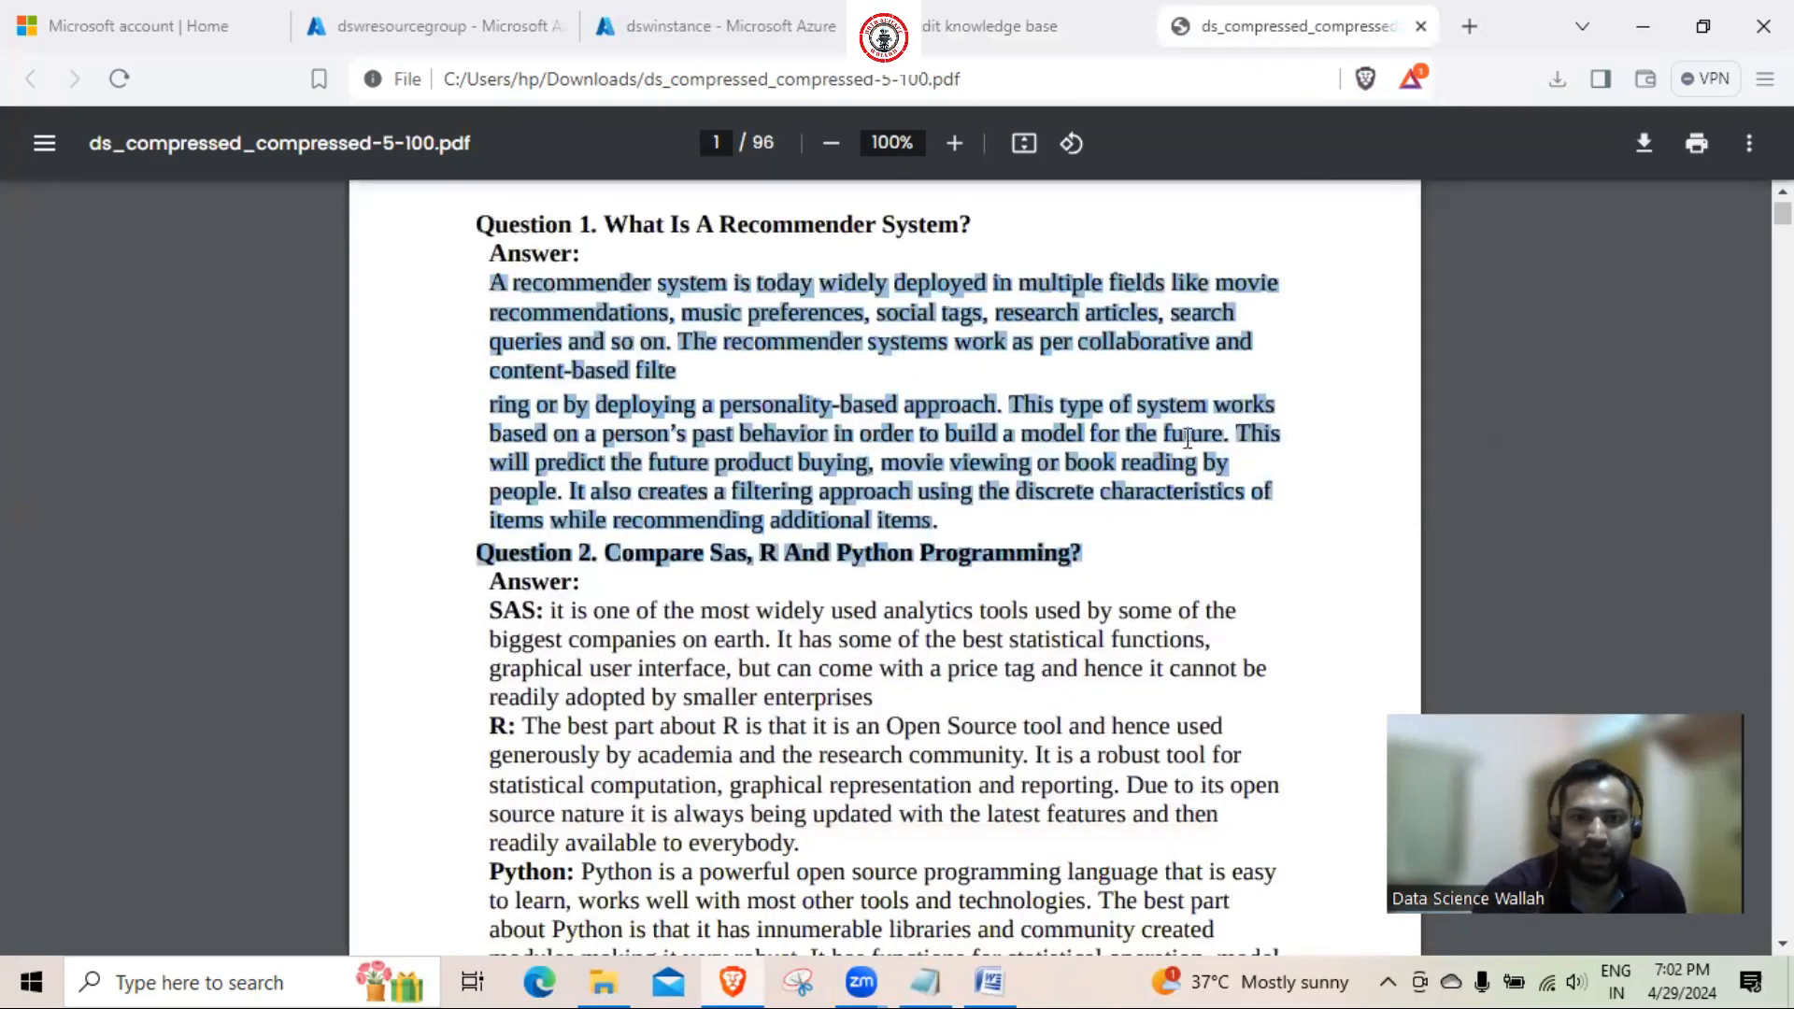
Return to the faq knowledge base and look through the extracted question answer pairs around the SAS entry
{"action": "left_click", "coordinate": [983, 17]}
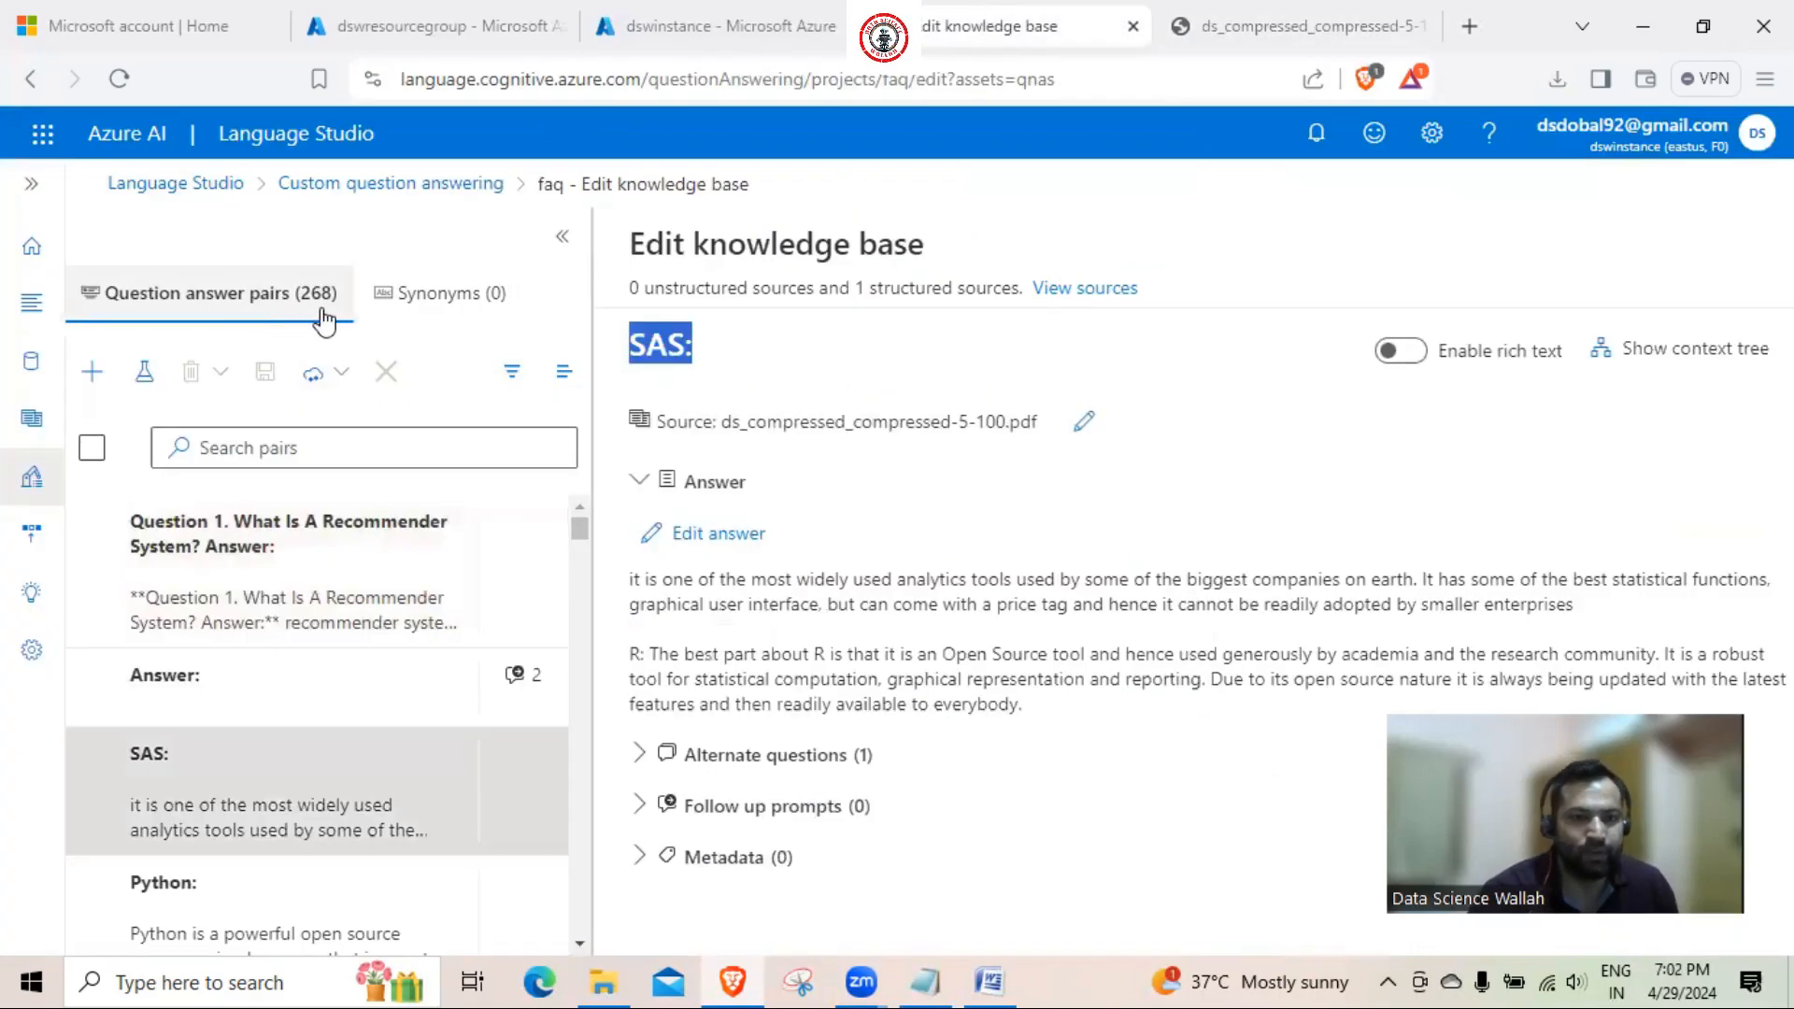
{"action": "scroll", "coordinate": [391, 539], "scroll_direction": "down", "scroll_amount": 5}
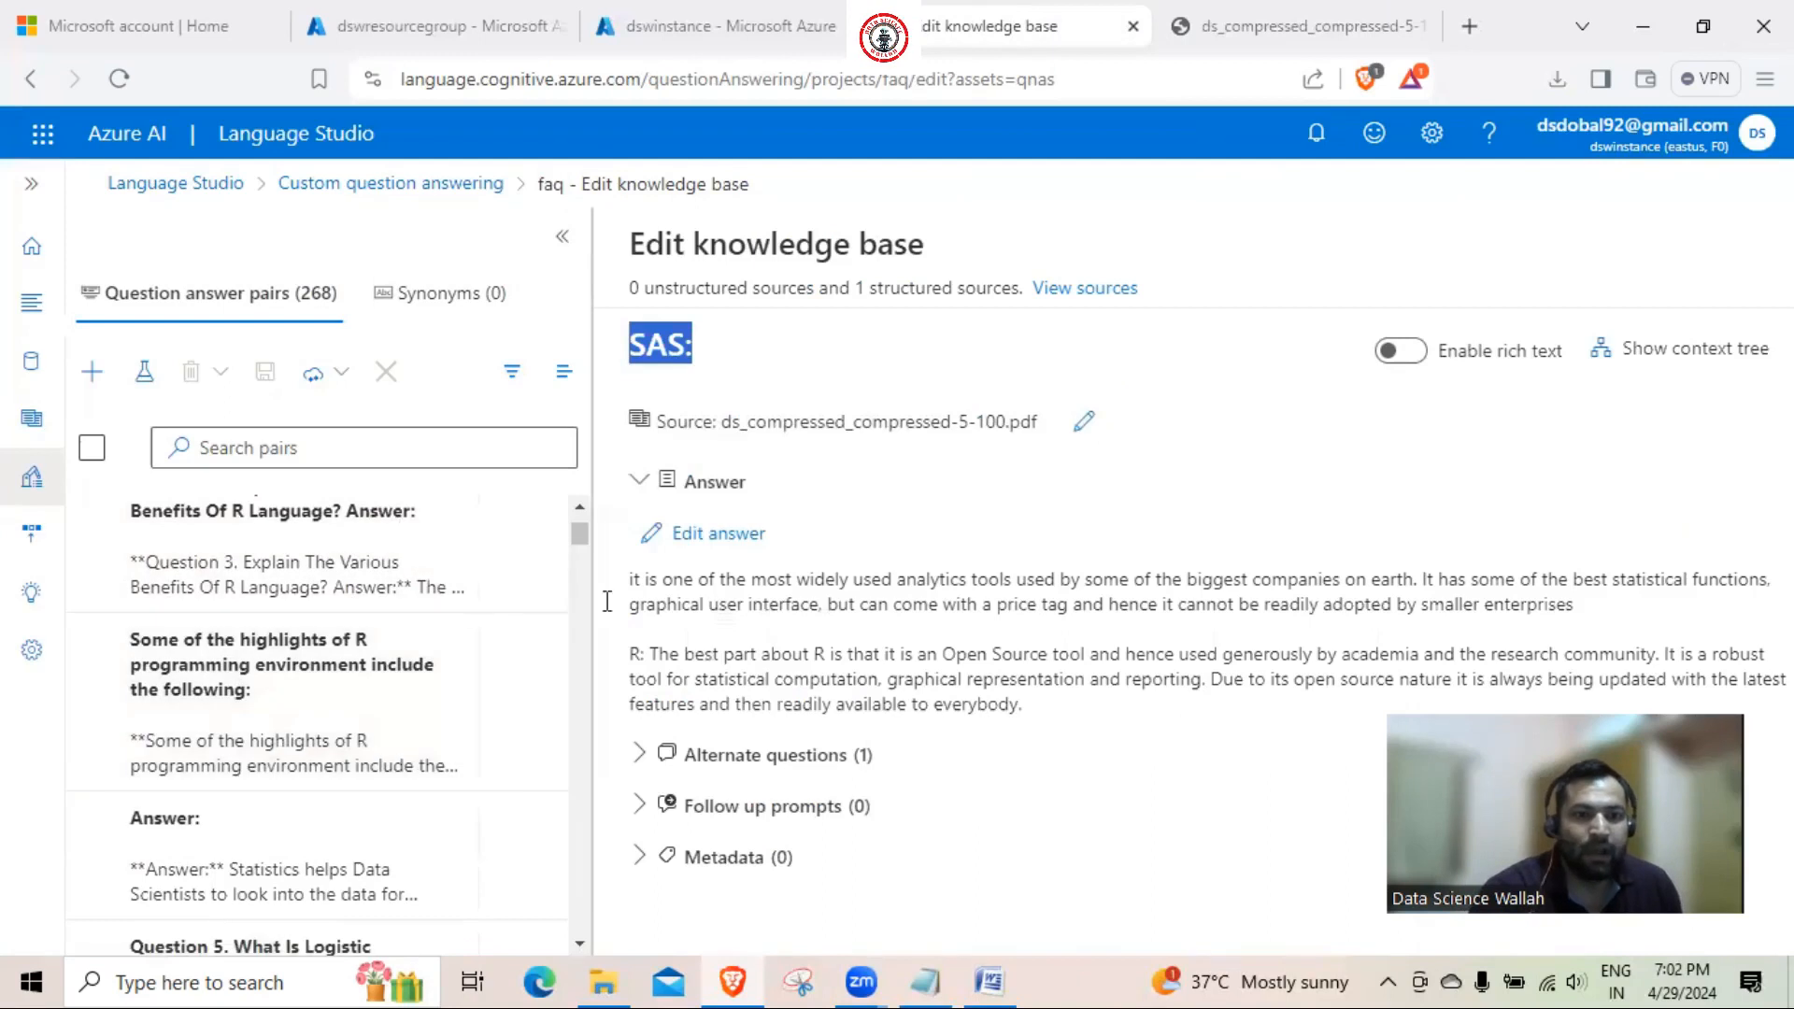
{"action": "scroll", "coordinate": [558, 610], "scroll_direction": "up", "scroll_amount": 4}
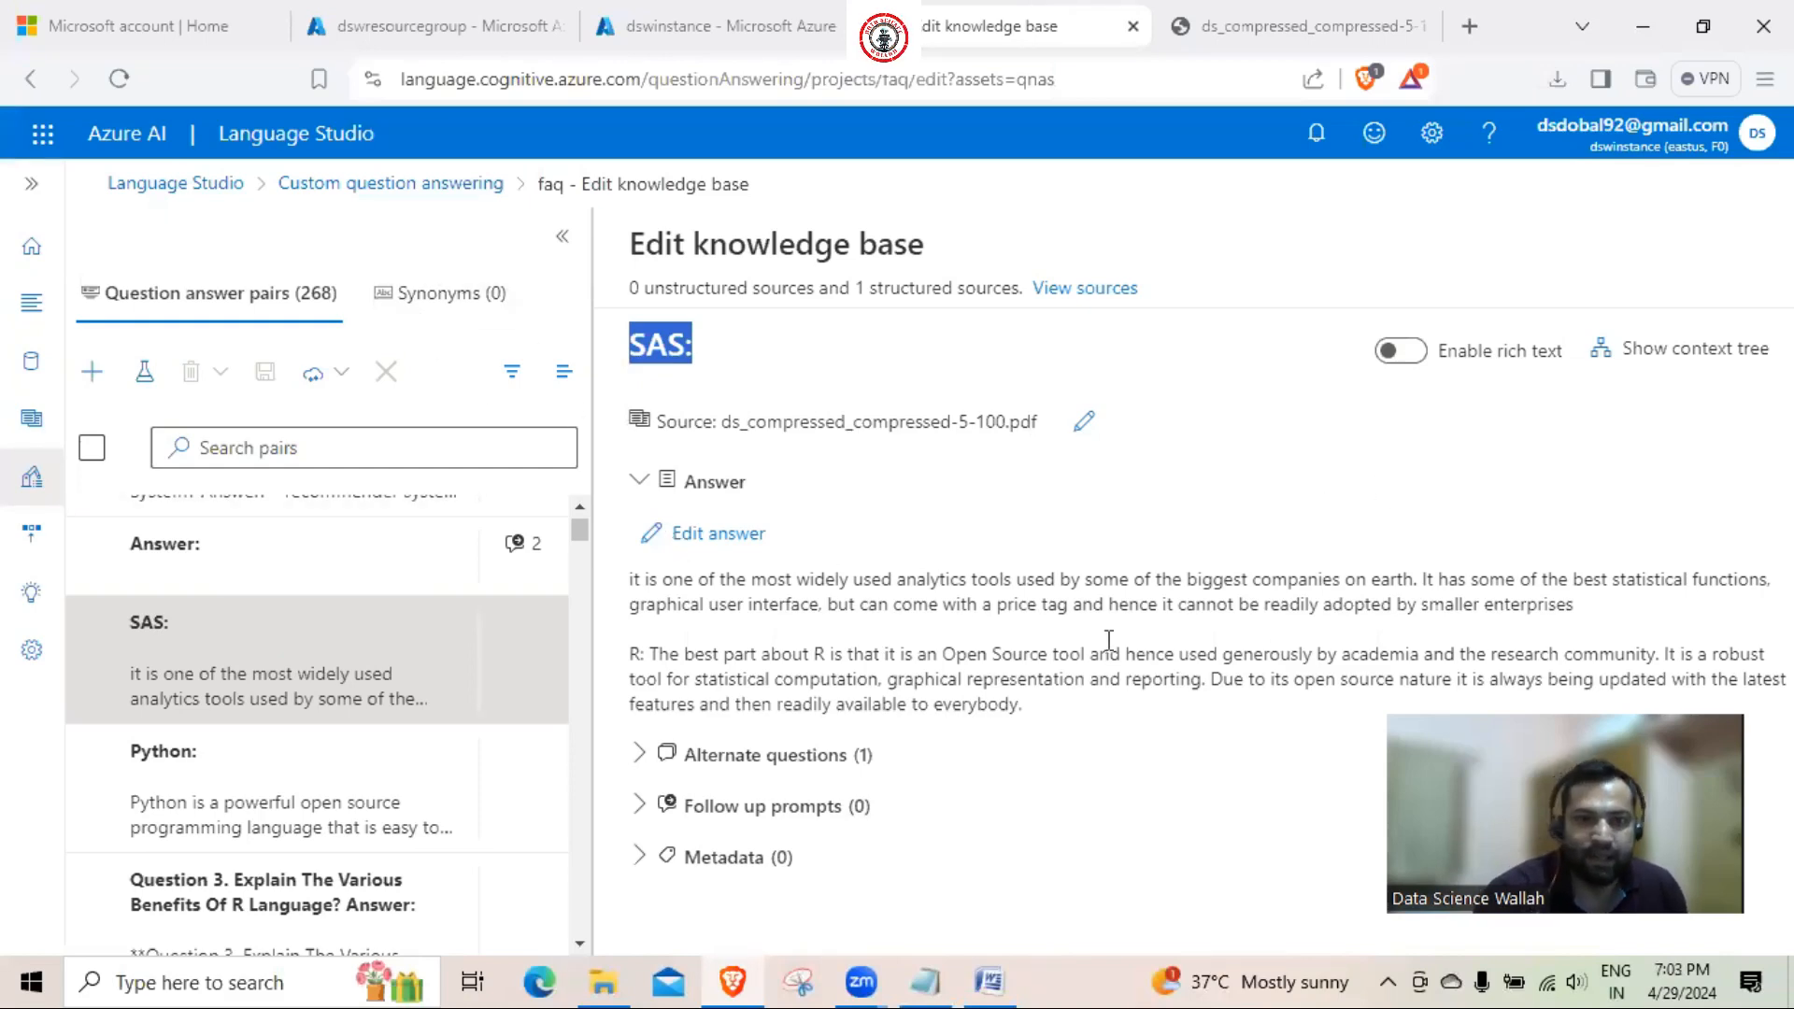
{"action": "left_click", "coordinate": [1074, 498]}
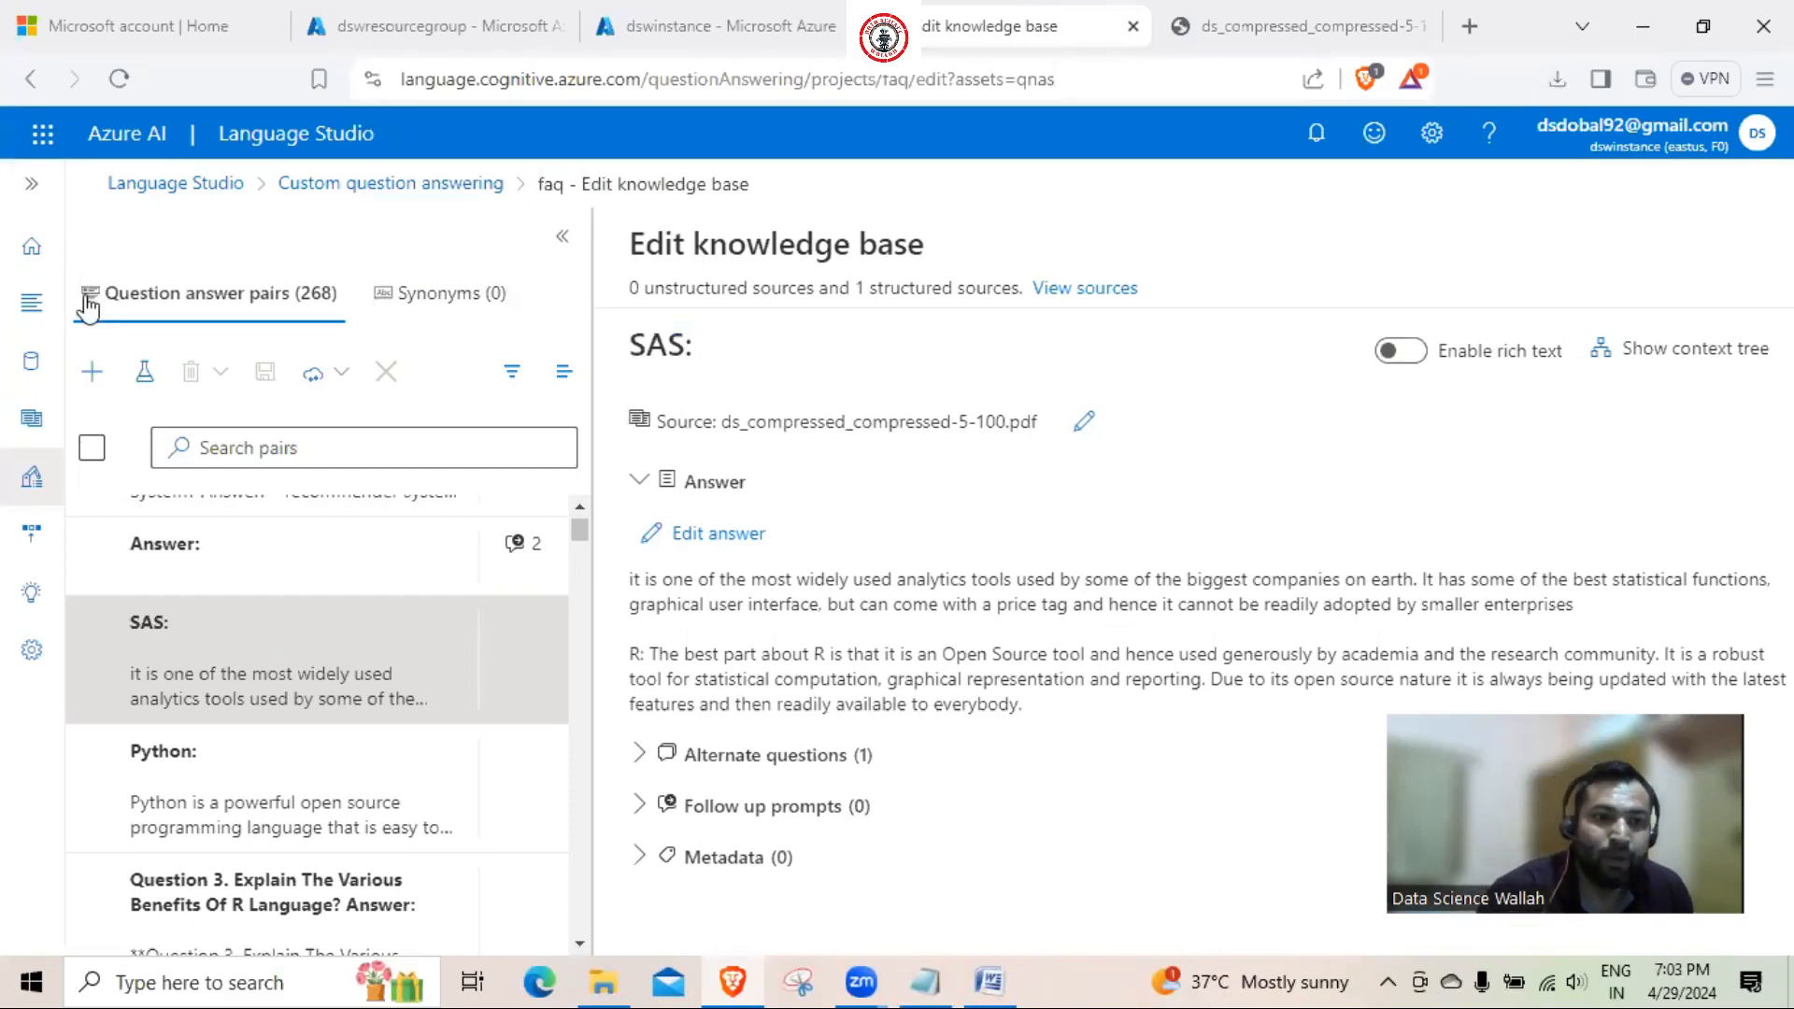
Open the knowledge base test and submit the PDF's first question, "What Is A Recommender System"
{"action": "left_click", "coordinate": [140, 374]}
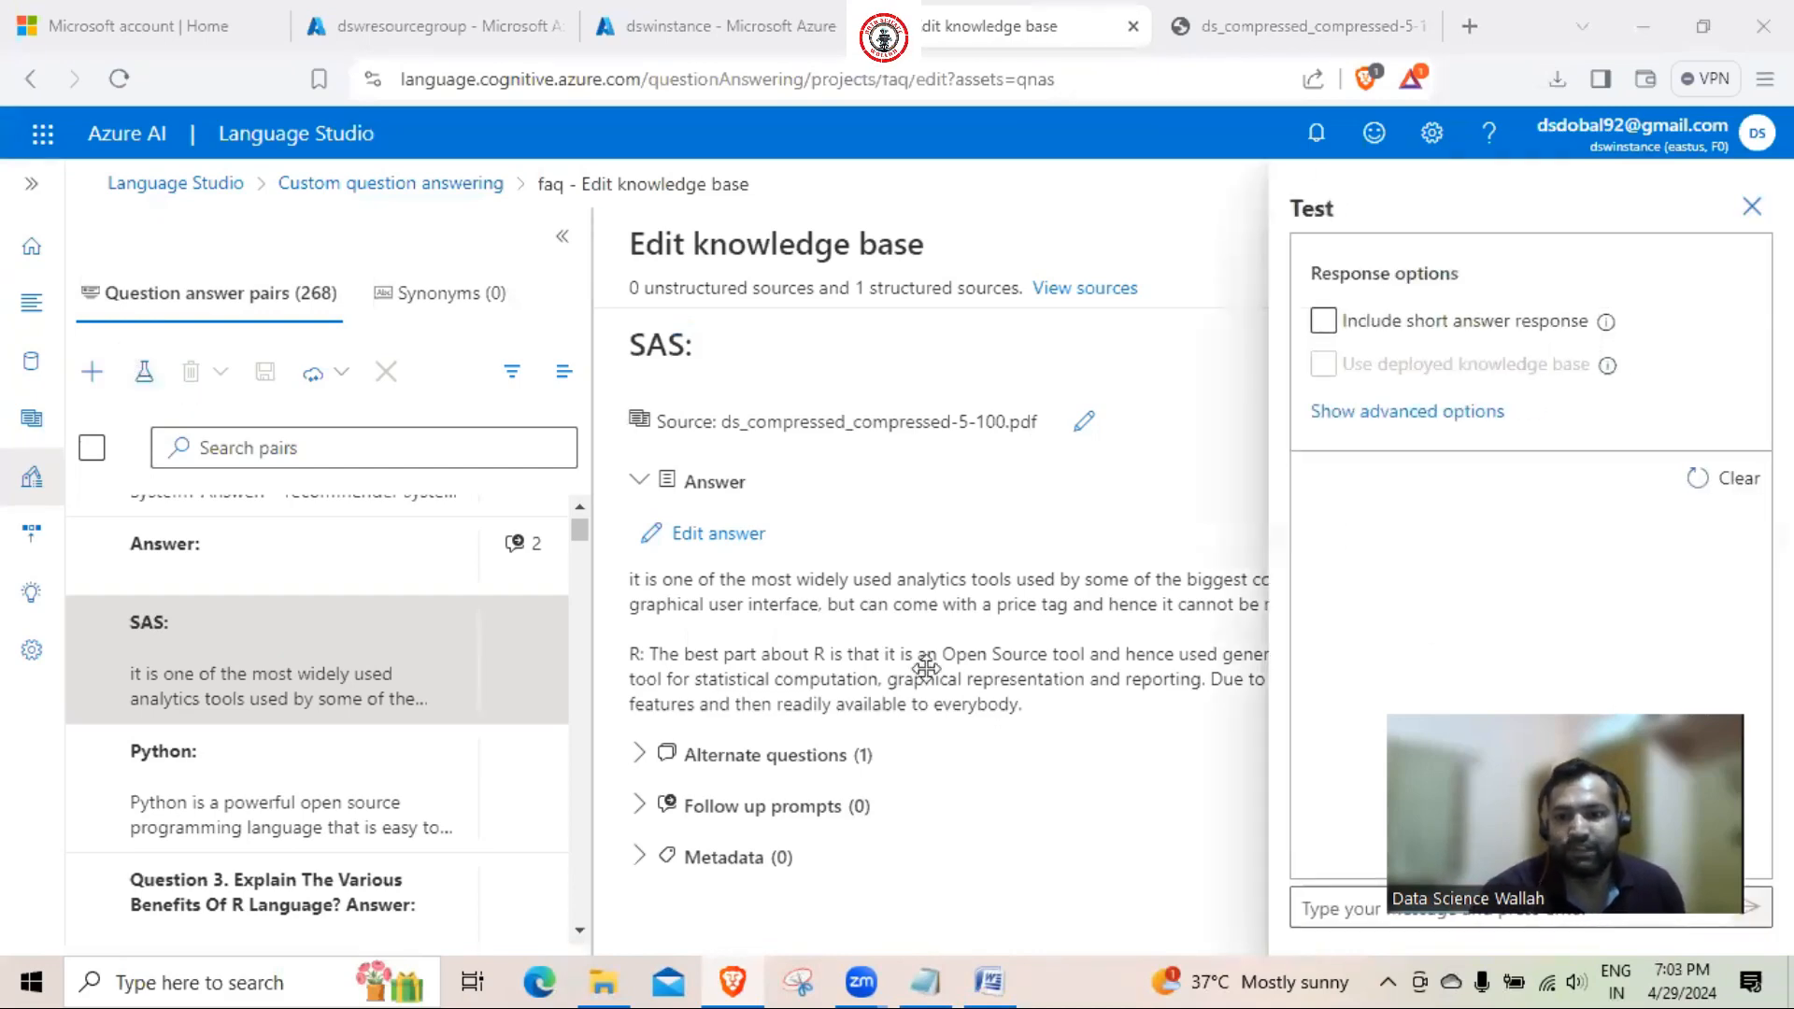
{"action": "left_click", "coordinate": [1497, 901]}
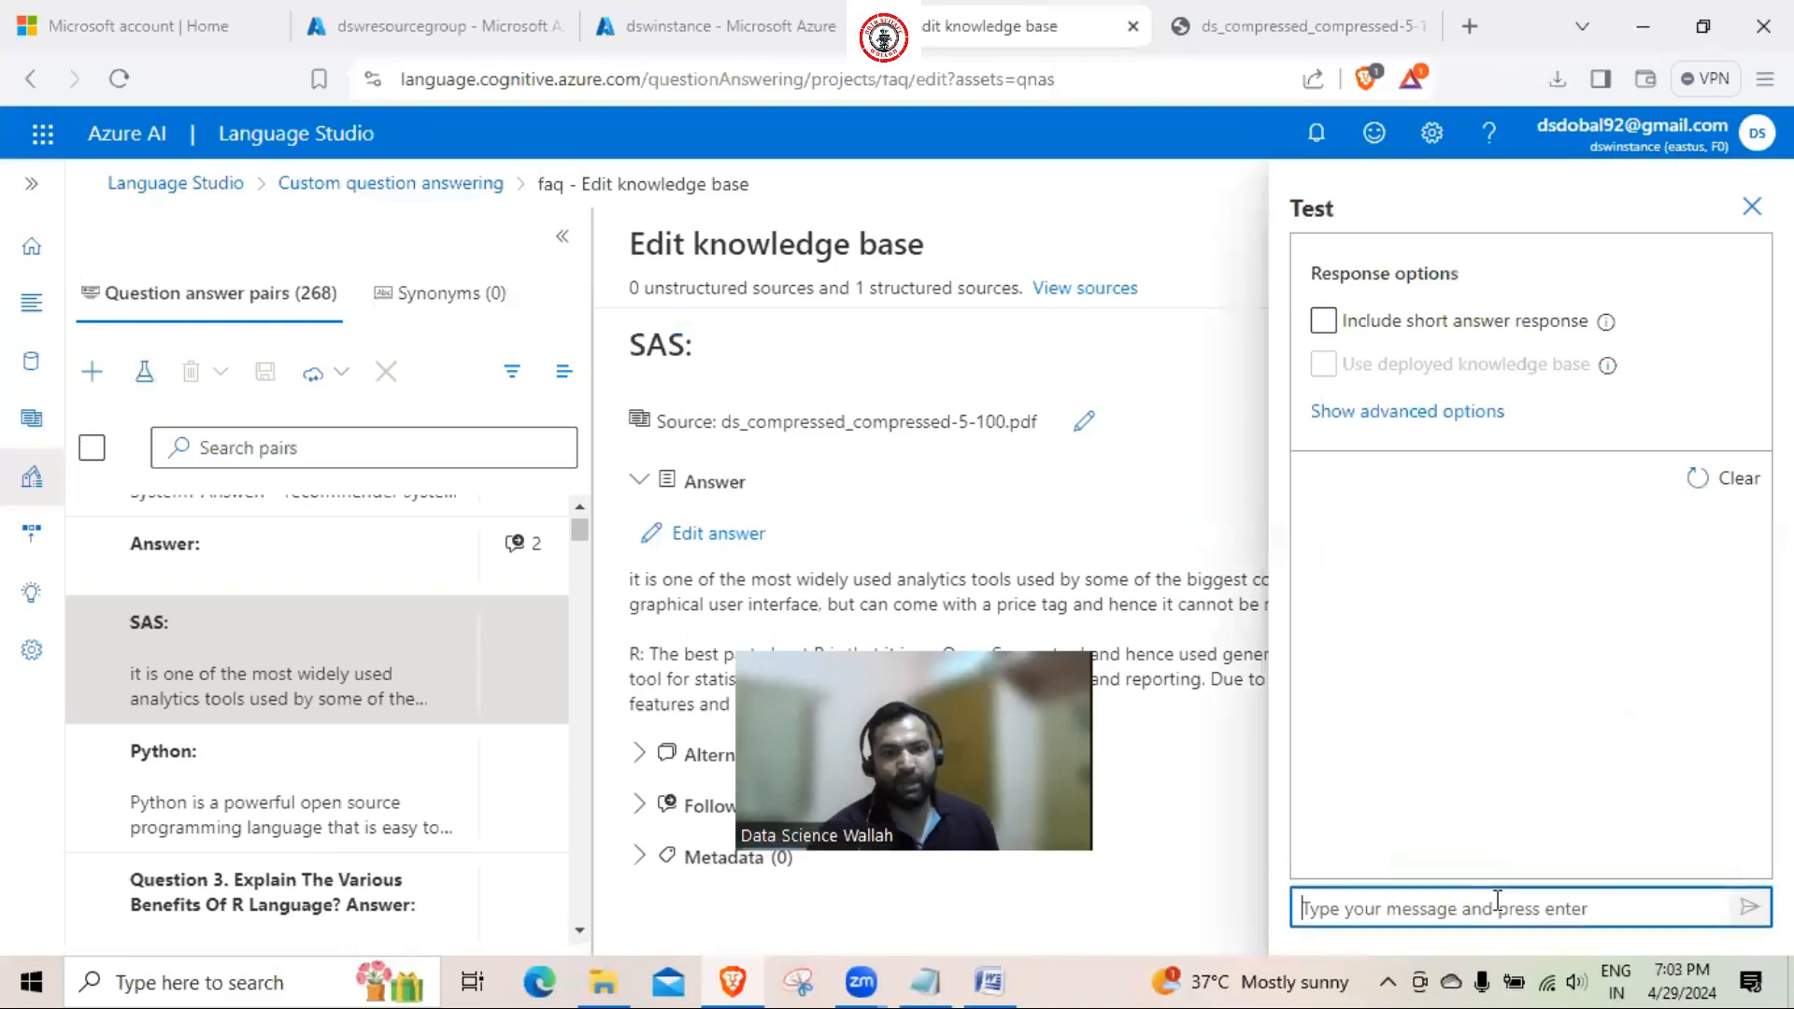
{"action": "left_click", "coordinate": [1303, 4]}
{"action": "left_click", "coordinate": [1011, 281]}
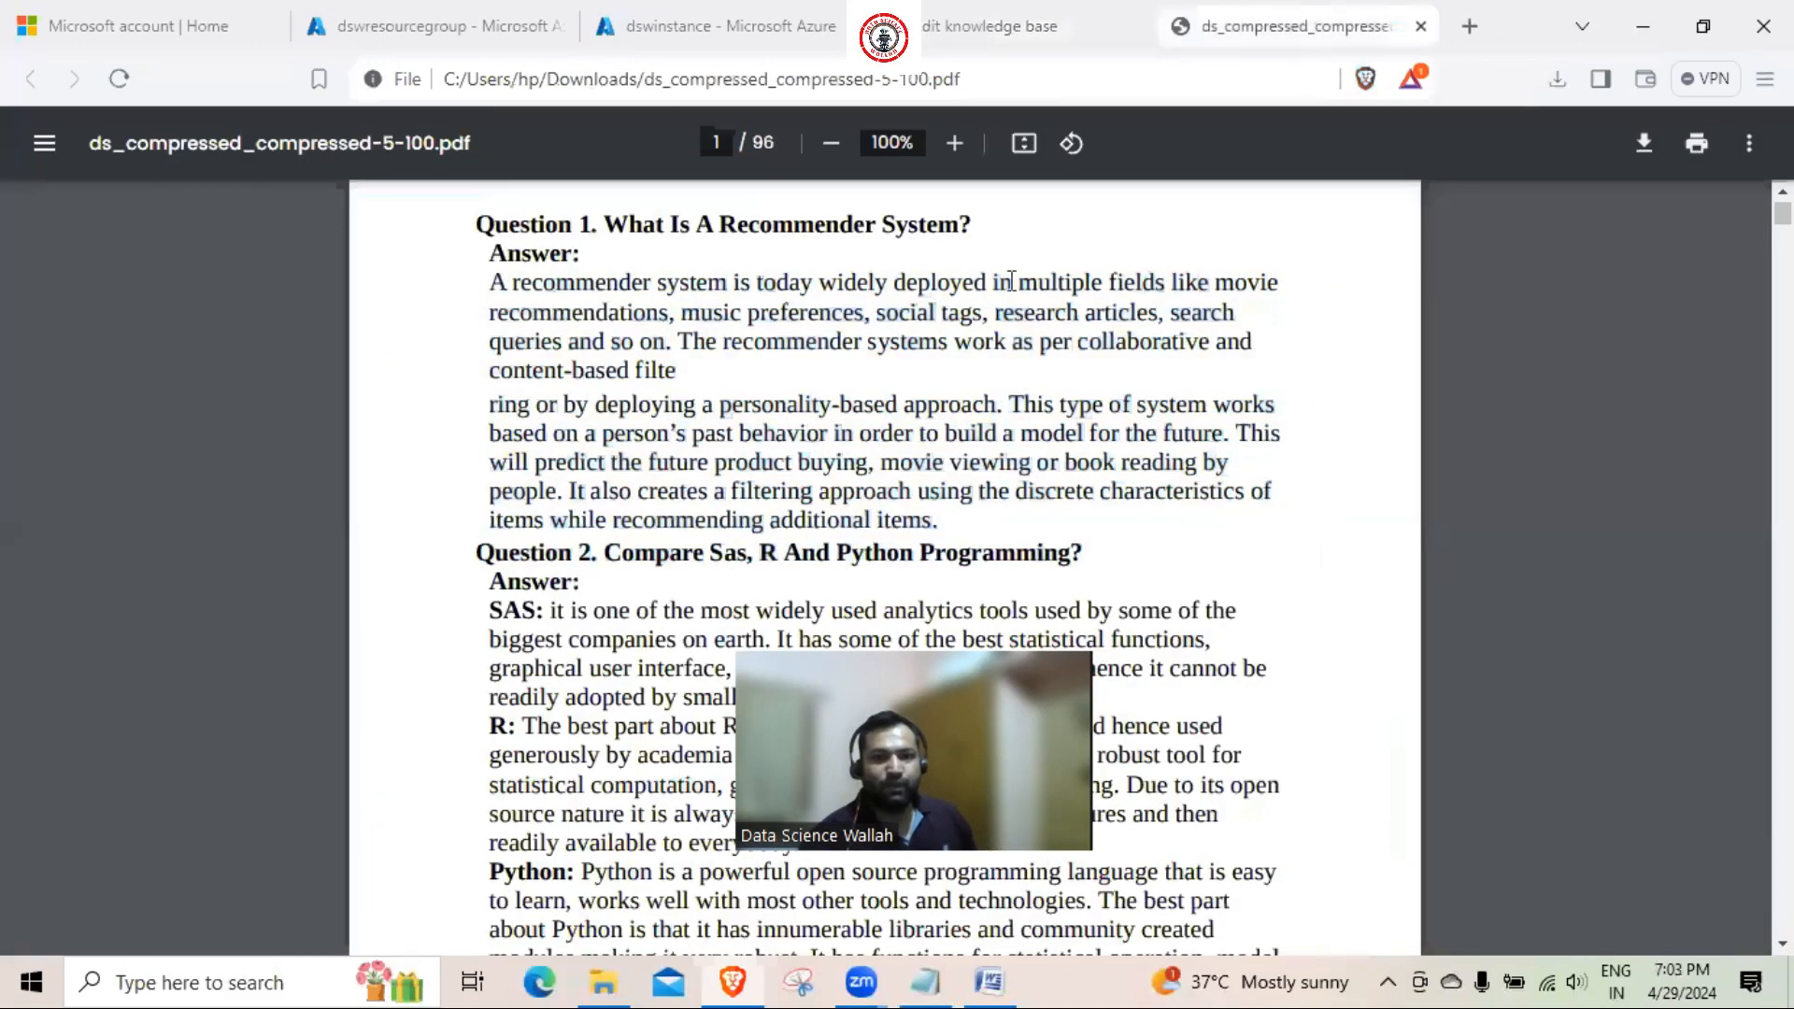
{"action": "left_click_drag", "start_coordinate": [605, 224], "coordinate": [952, 233]}
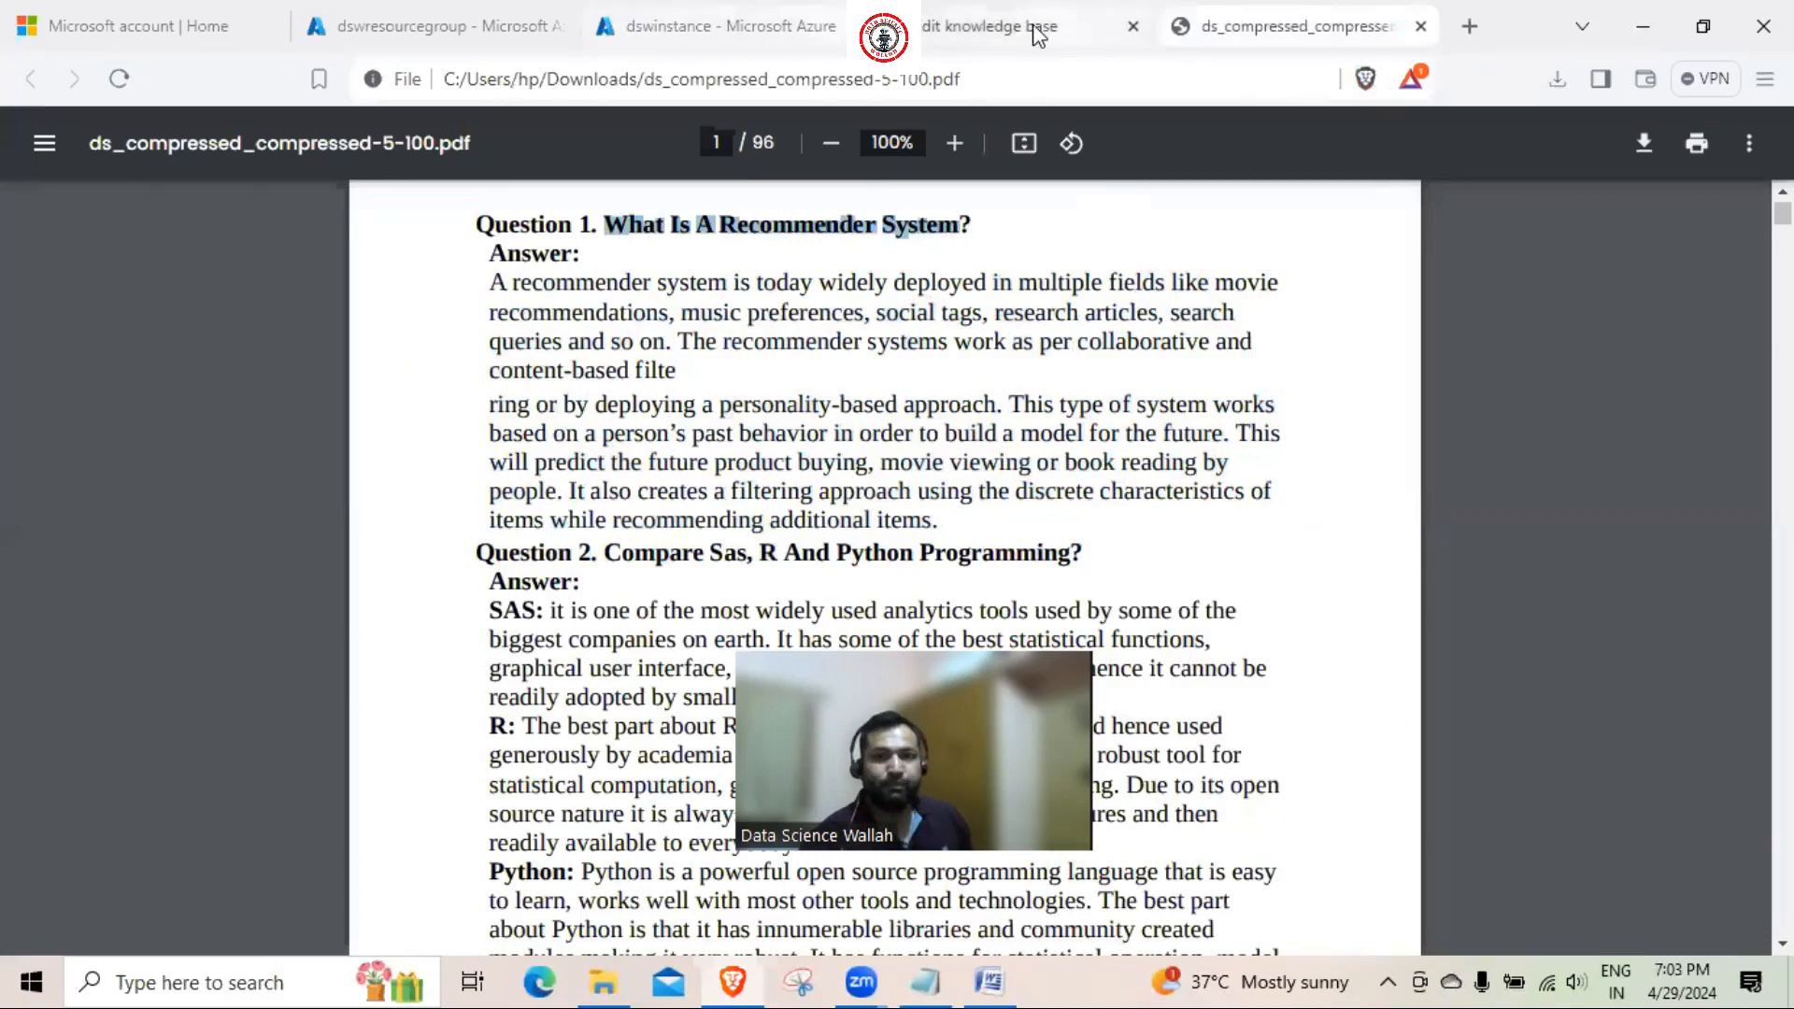
{"action": "left_click", "coordinate": [981, 26]}
{"action": "type", "text": "What Is A Recommender System"}
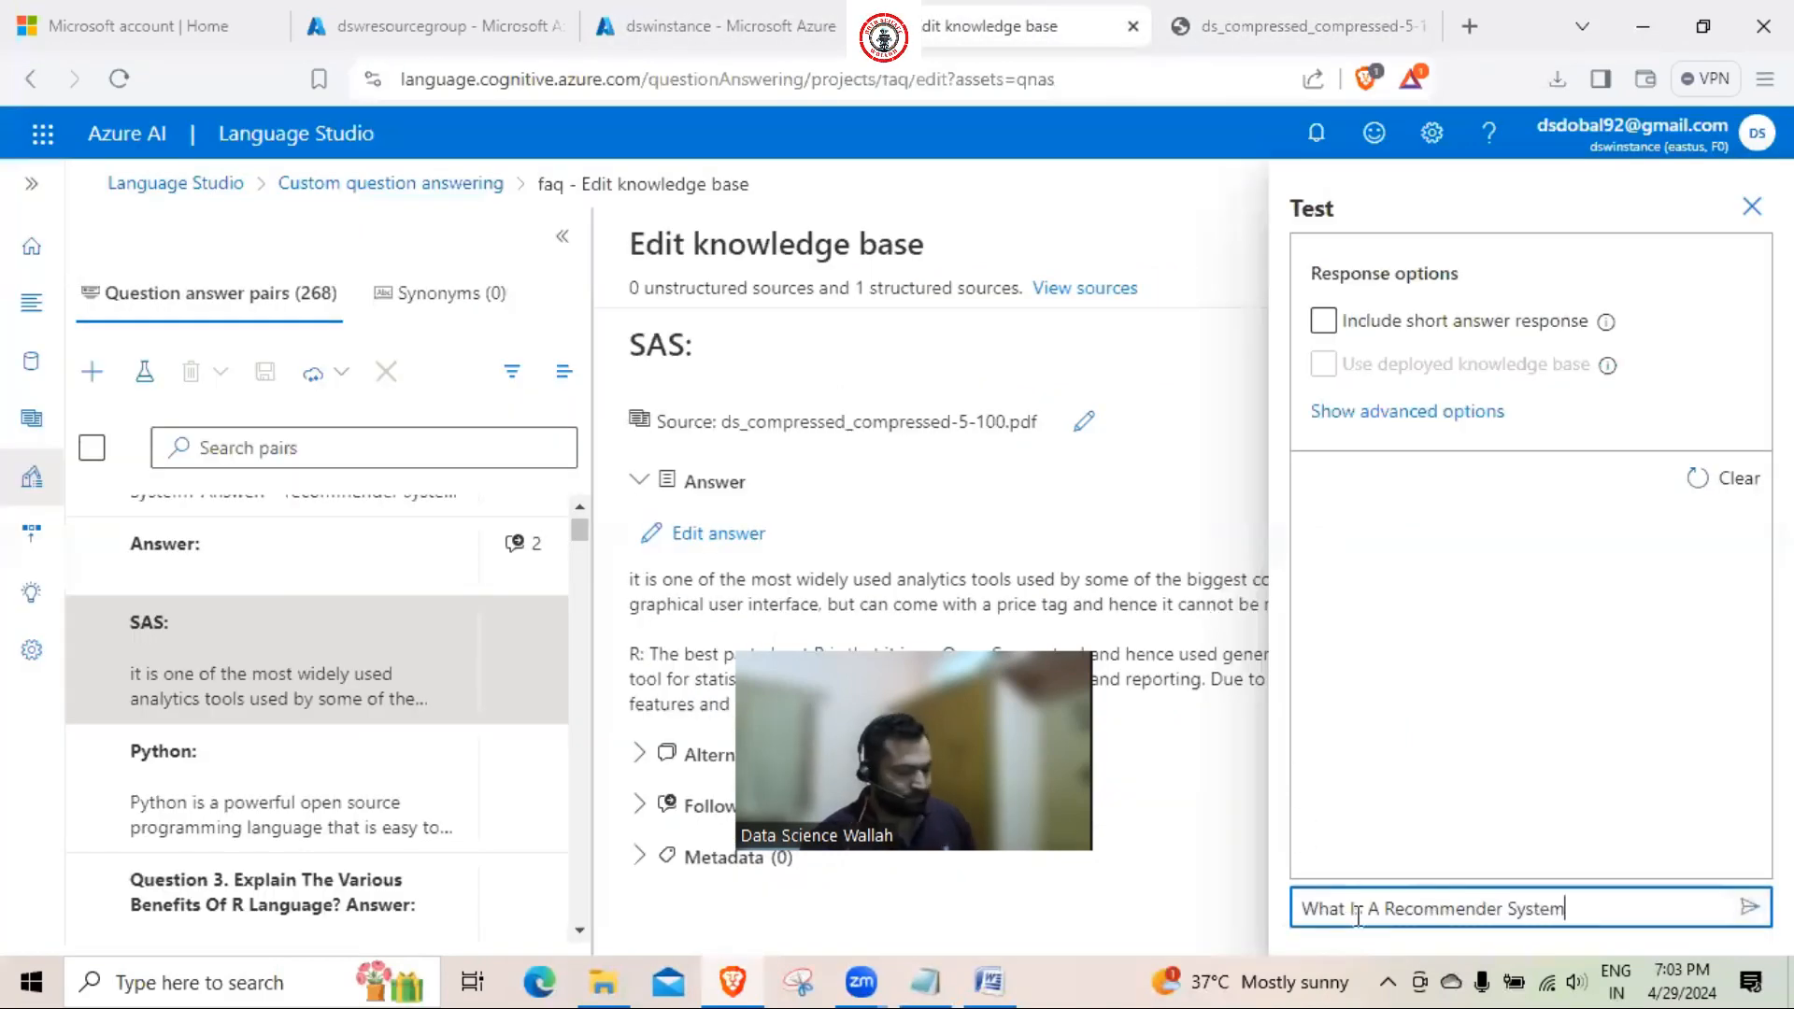
{"action": "key", "text": "Return"}
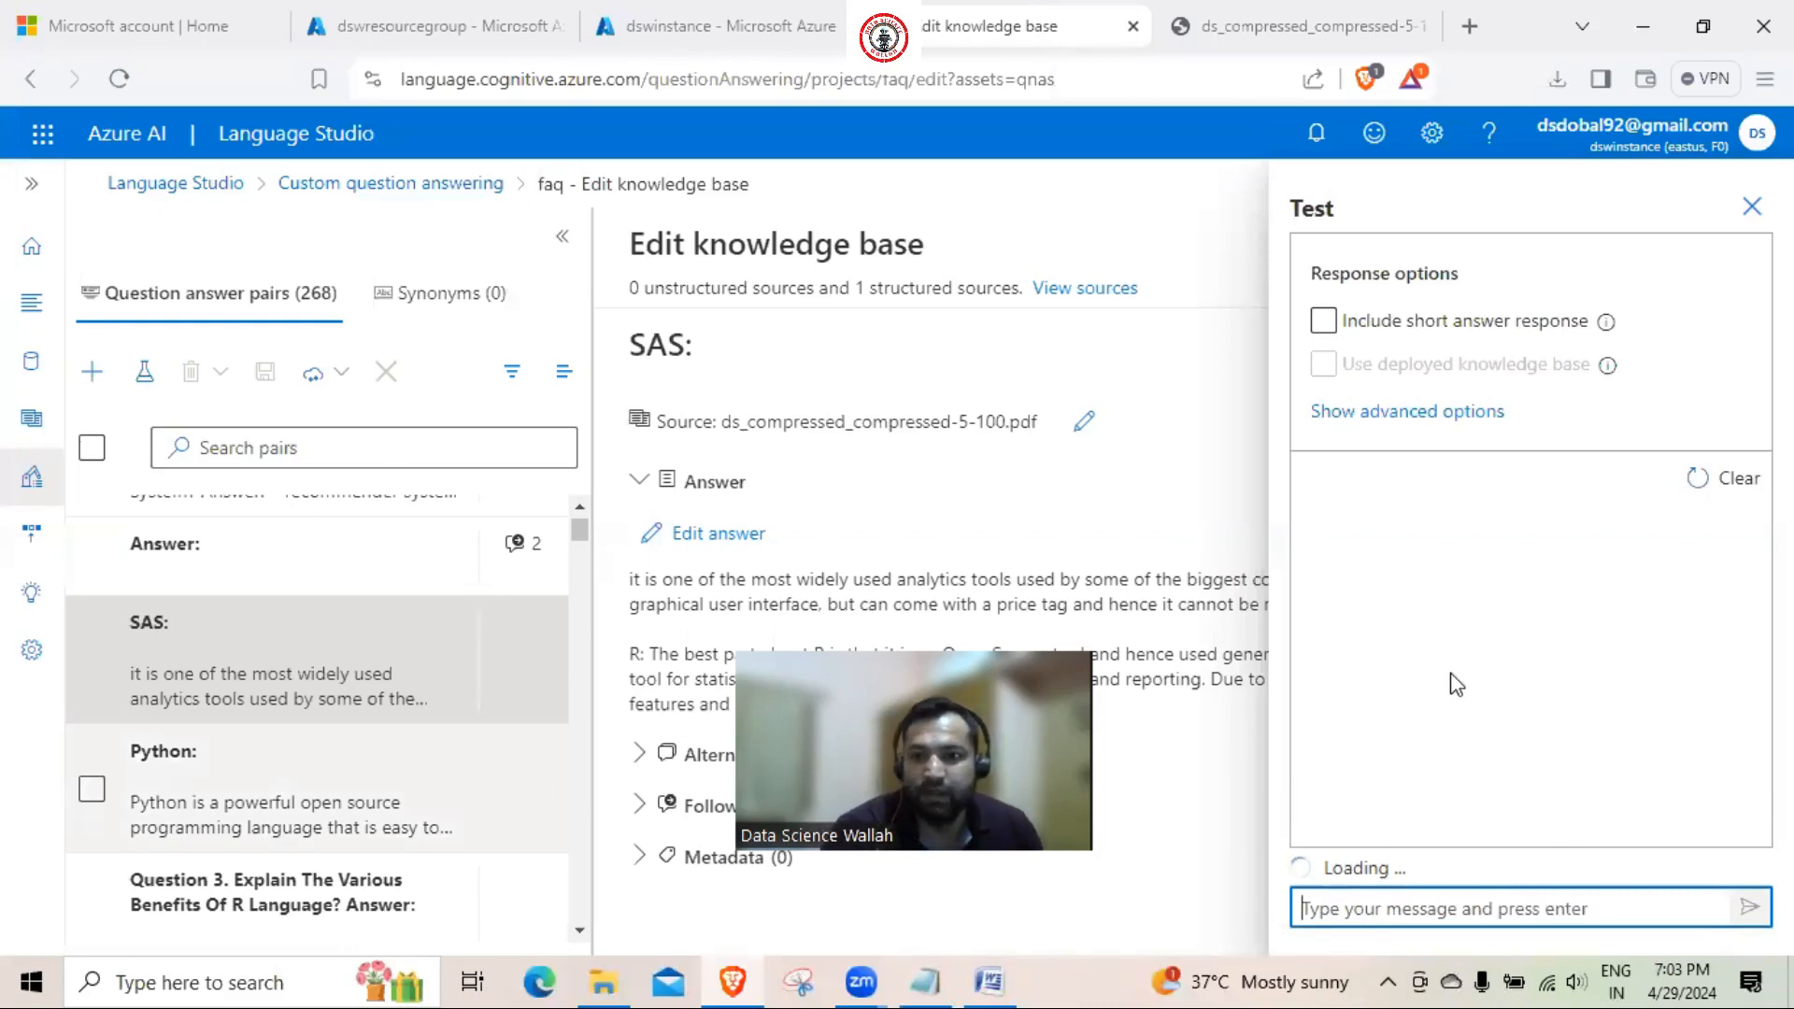
Read the whole test answer, including its source question heading and examples, and close the test
{"action": "scroll", "coordinate": [1513, 694], "scroll_direction": "down", "scroll_amount": 2}
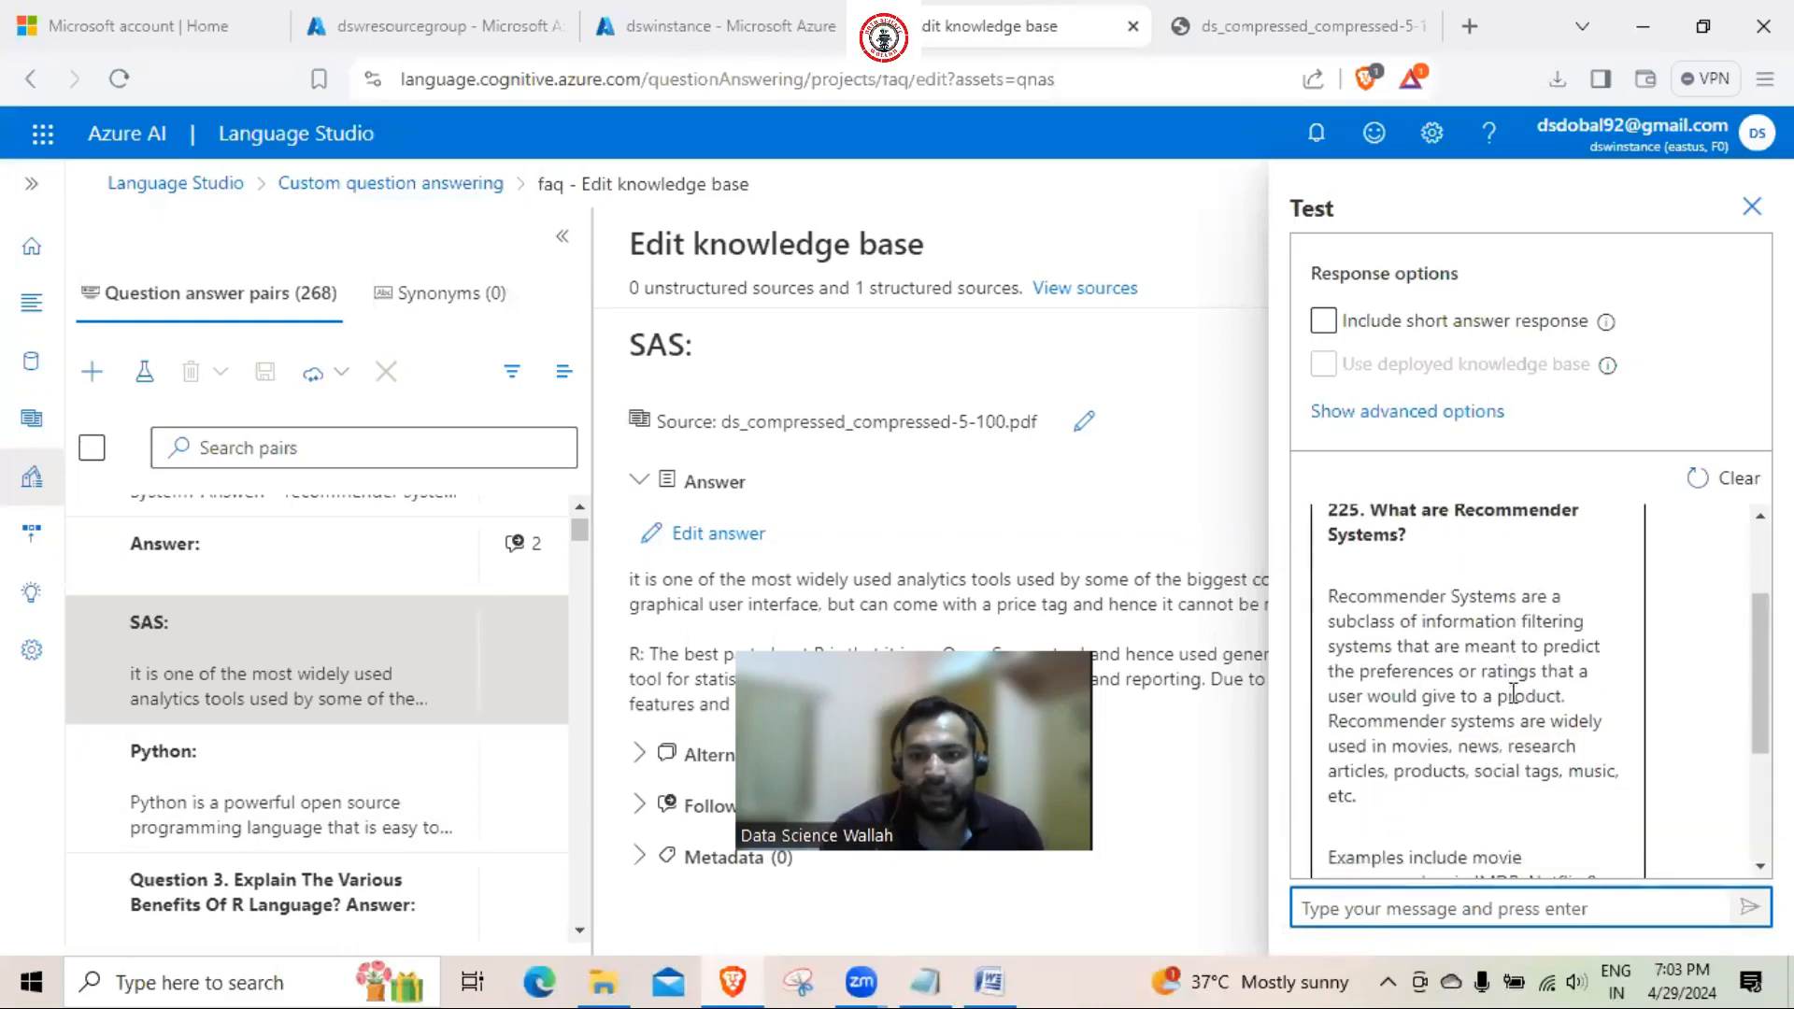
{"action": "scroll", "coordinate": [1513, 693], "scroll_direction": "down", "scroll_amount": 3}
{"action": "scroll", "coordinate": [1414, 675], "scroll_direction": "up", "scroll_amount": 3}
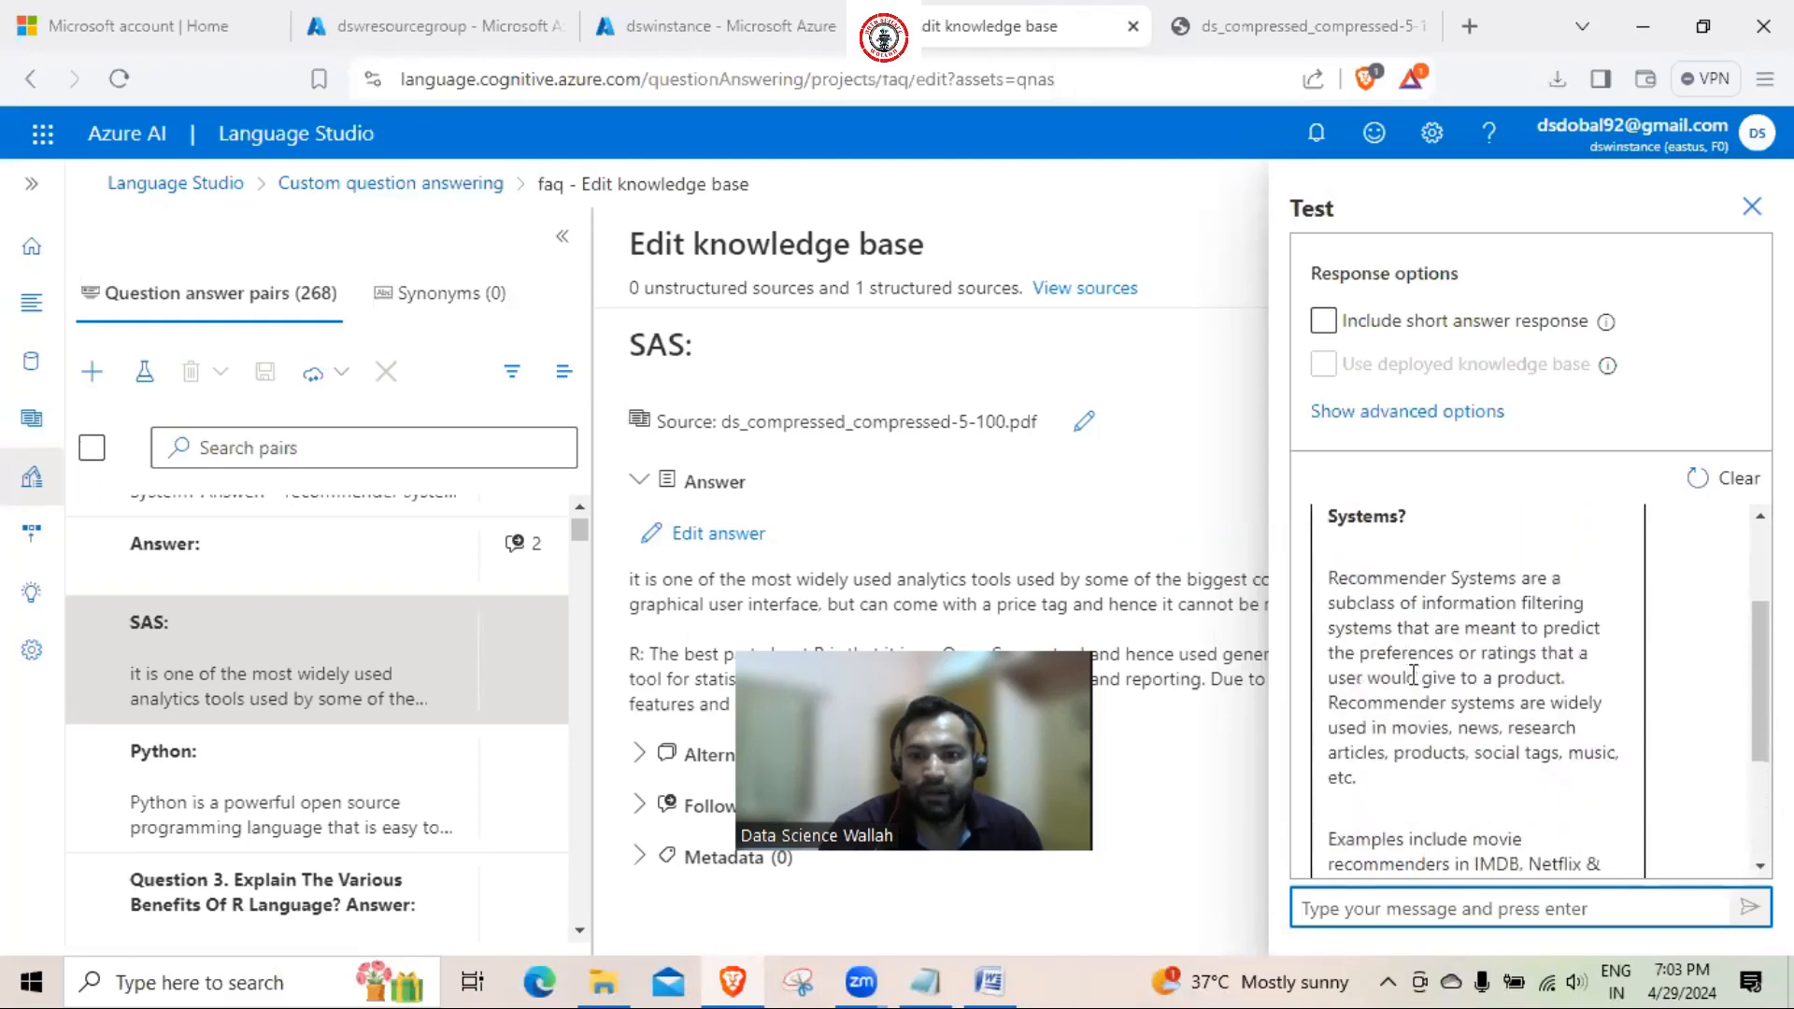
{"action": "scroll", "coordinate": [1413, 674], "scroll_direction": "up", "scroll_amount": 1}
{"action": "scroll", "coordinate": [1544, 625], "scroll_direction": "down", "scroll_amount": 4}
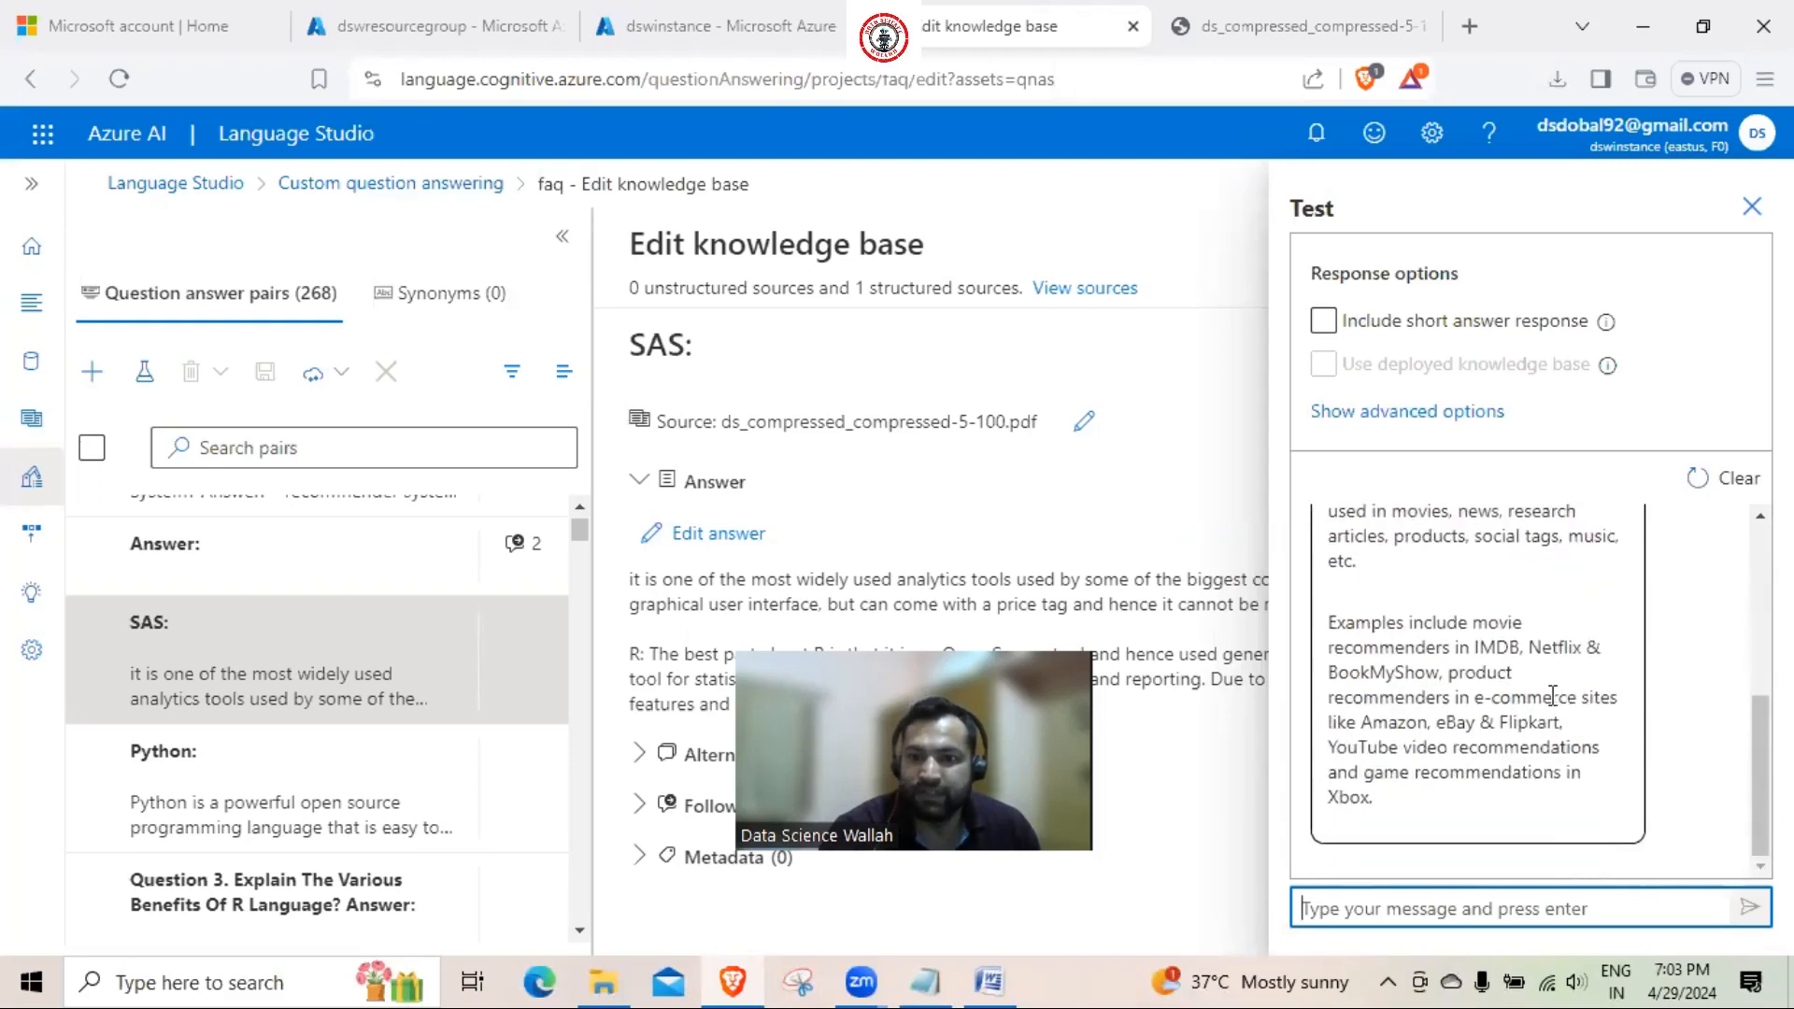
{"action": "scroll", "coordinate": [1550, 696], "scroll_direction": "up", "scroll_amount": 4}
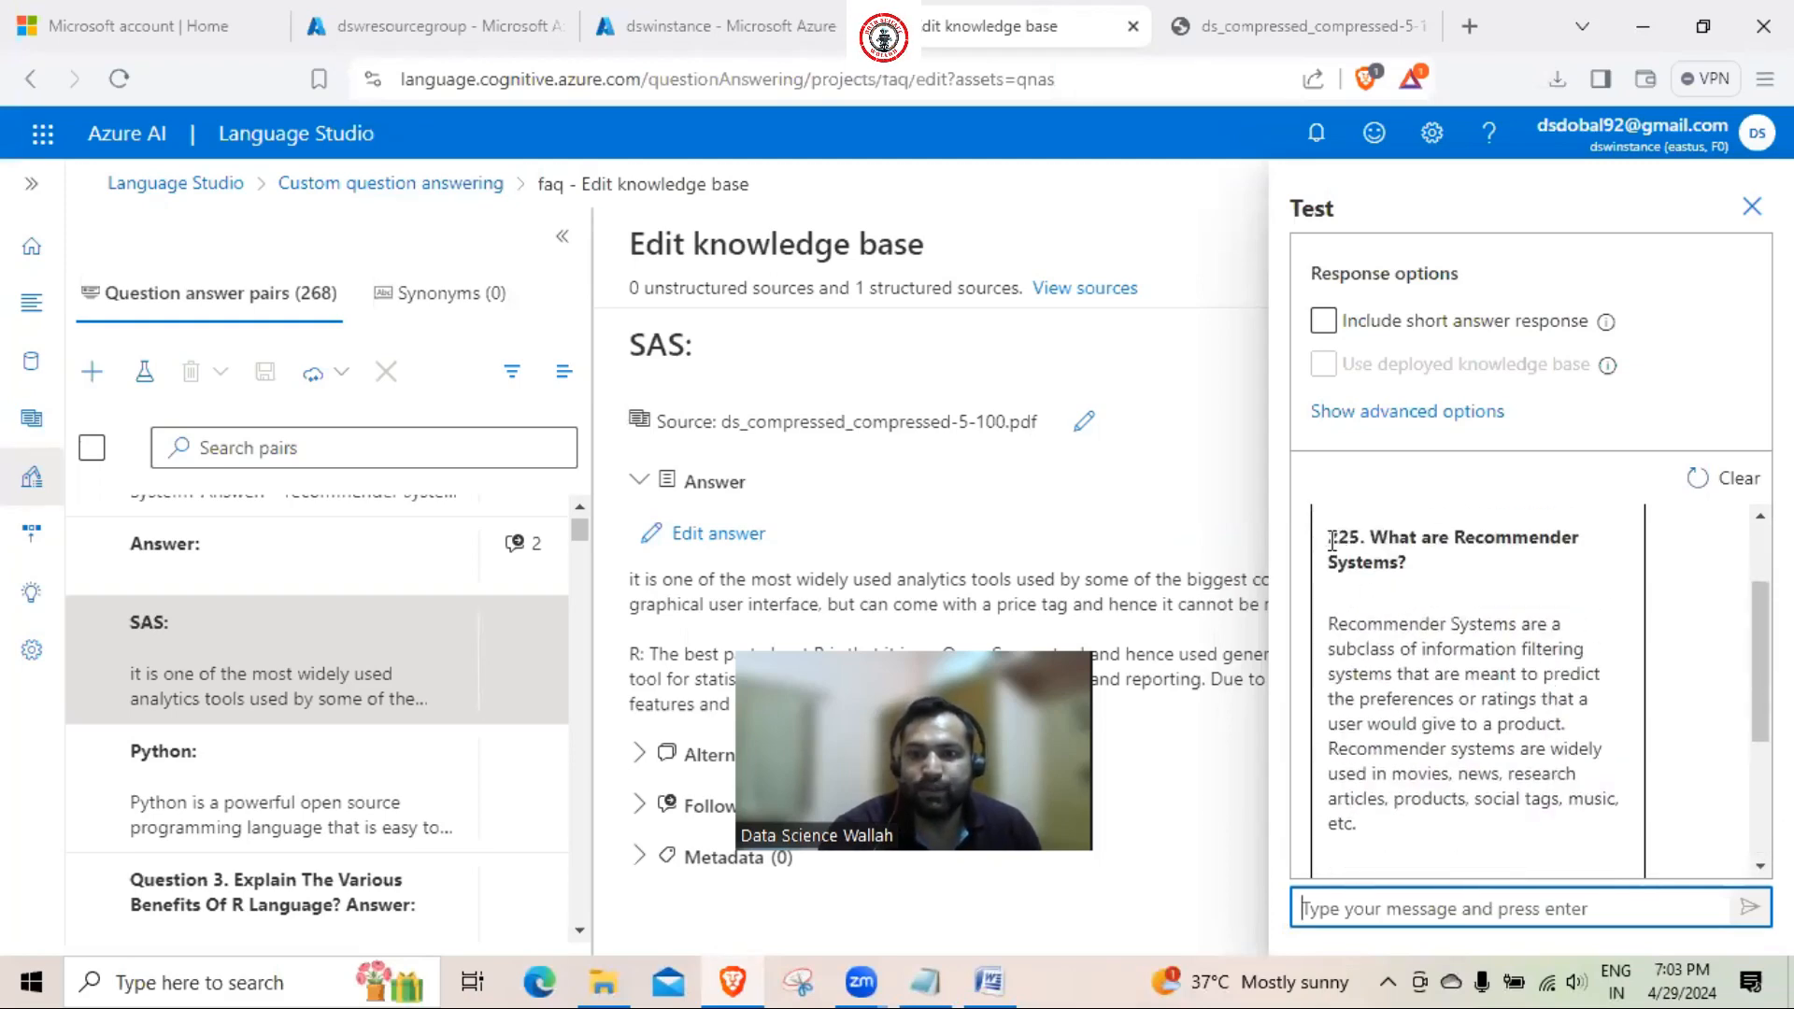
{"action": "left_click_drag", "start_coordinate": [1331, 540], "coordinate": [1468, 562]}
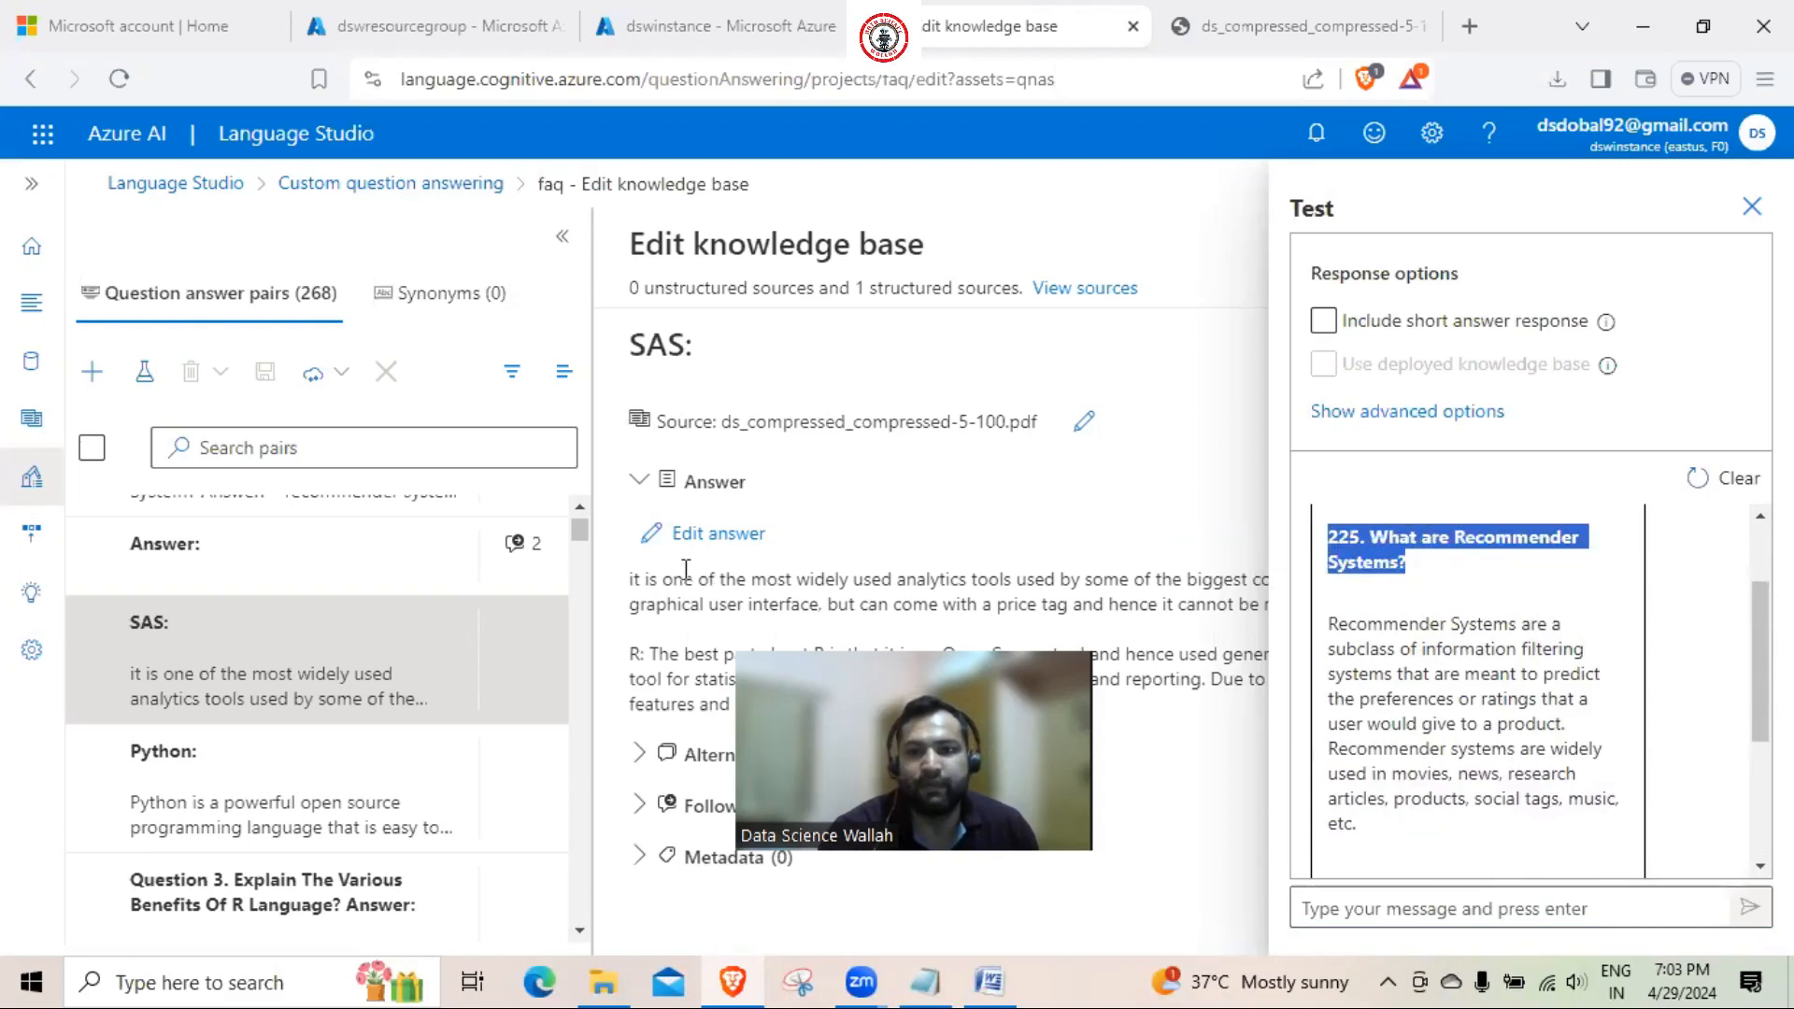
{"action": "scroll", "coordinate": [1589, 665], "scroll_direction": "up", "scroll_amount": 1}
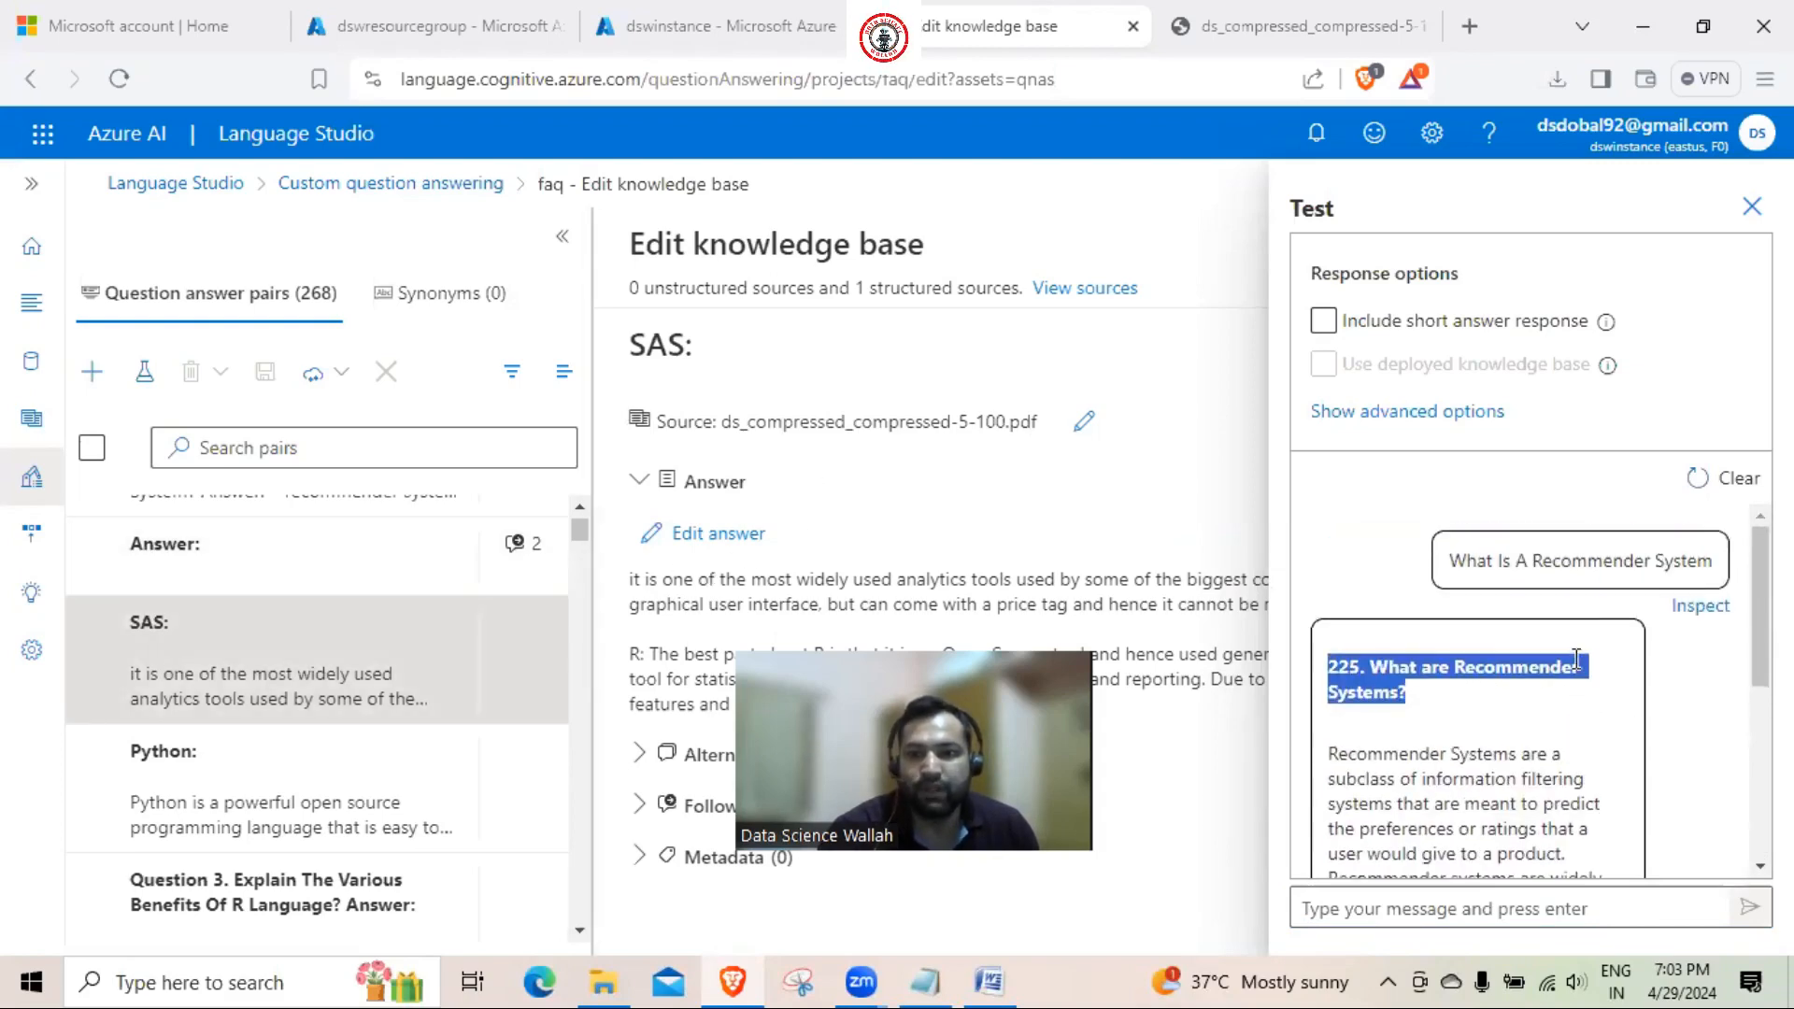
{"action": "scroll", "coordinate": [1702, 685], "scroll_direction": "down", "scroll_amount": 4}
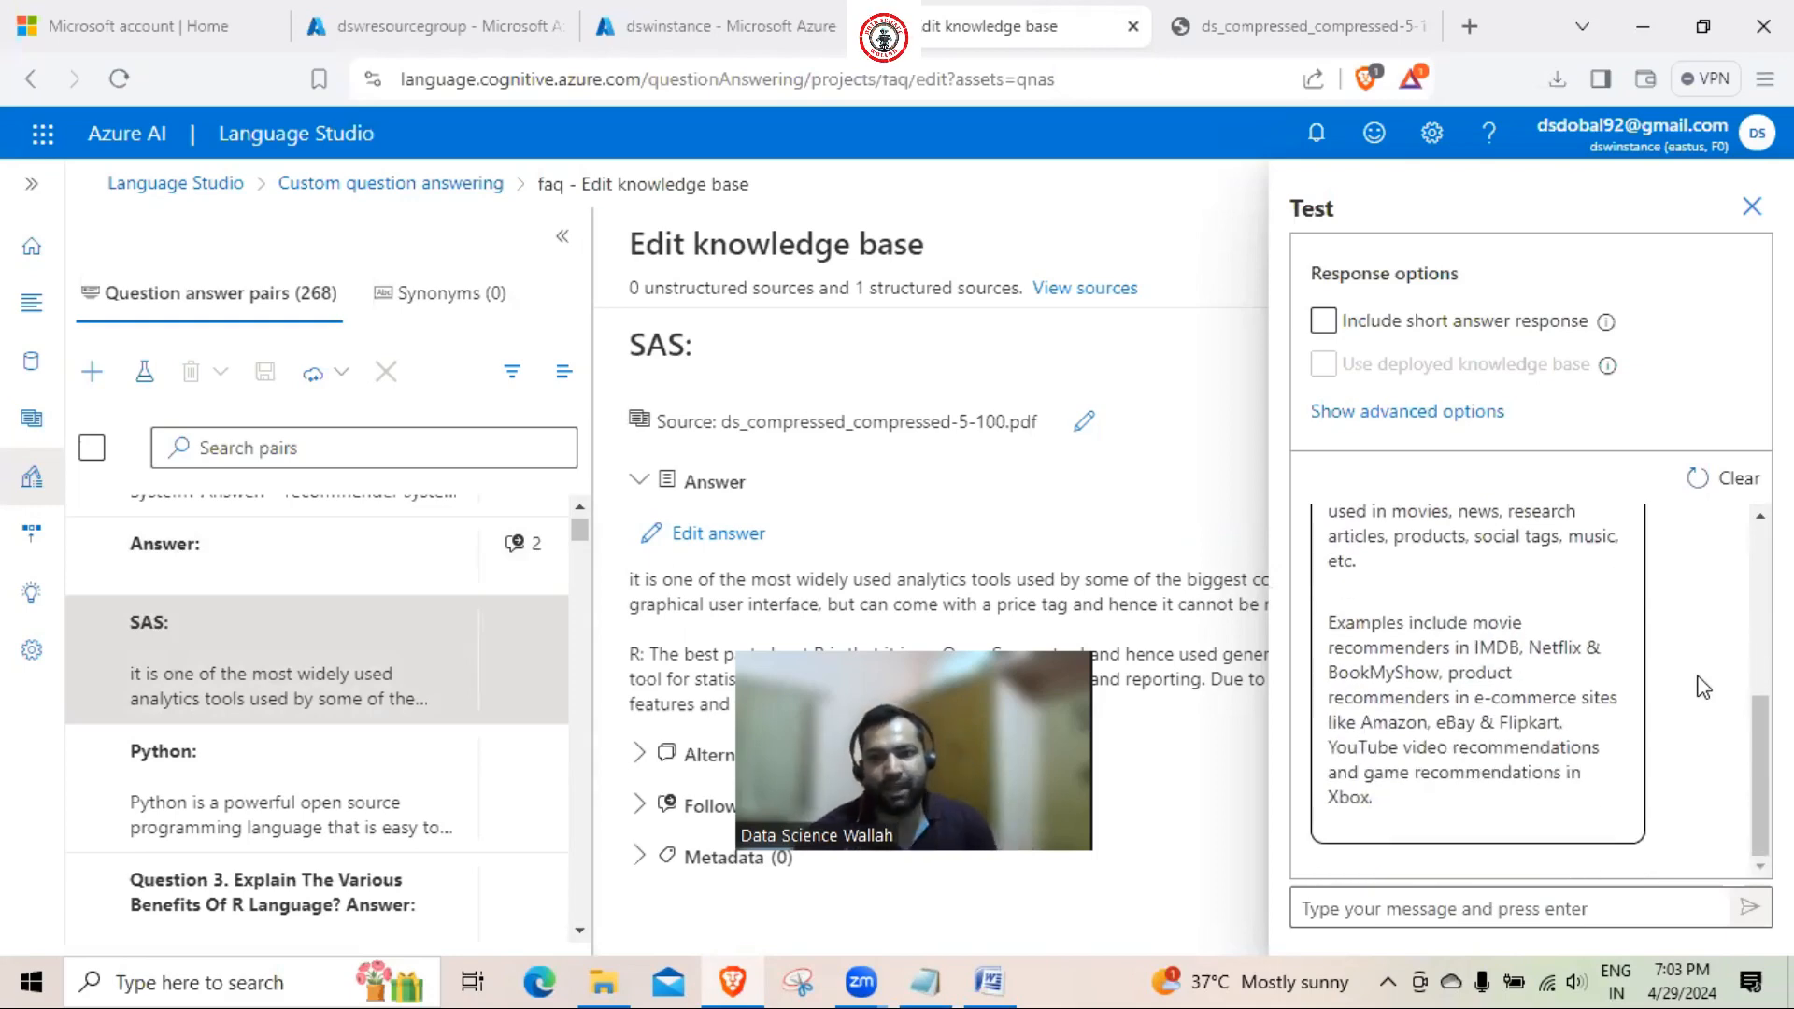
{"action": "scroll", "coordinate": [1702, 687], "scroll_direction": "up", "scroll_amount": 5}
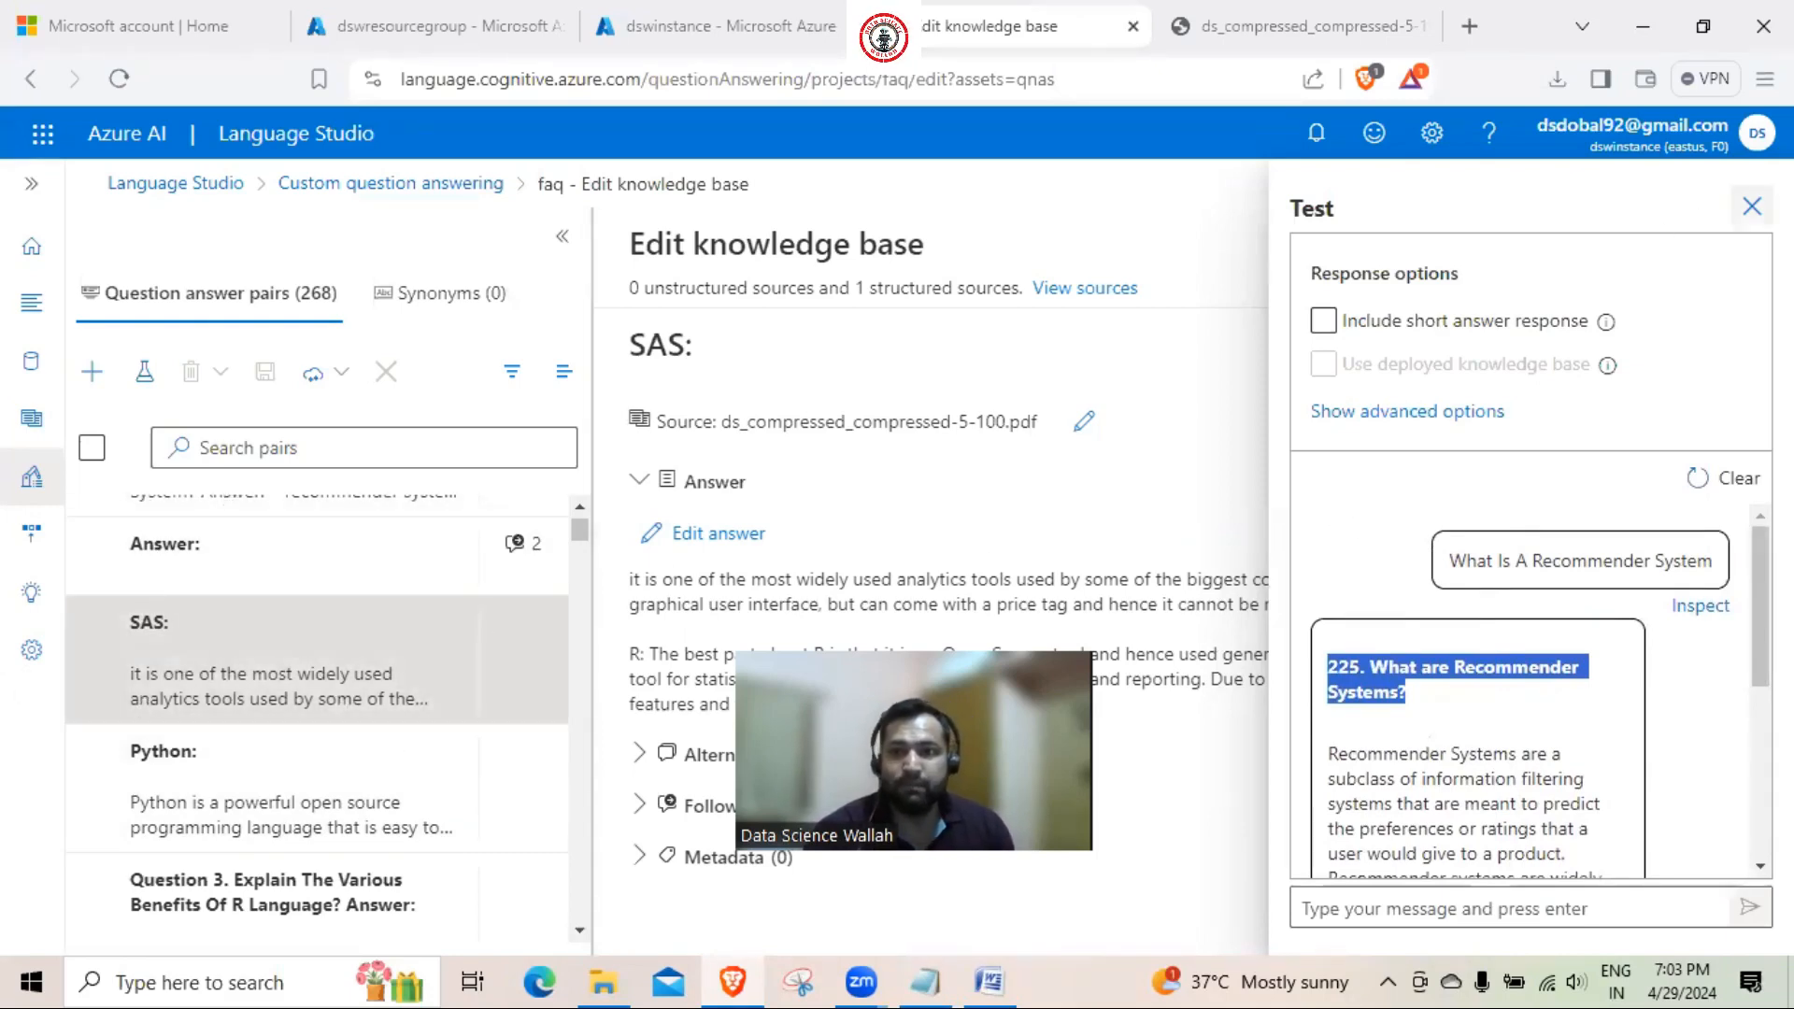
{"action": "left_click", "coordinate": [1752, 207]}
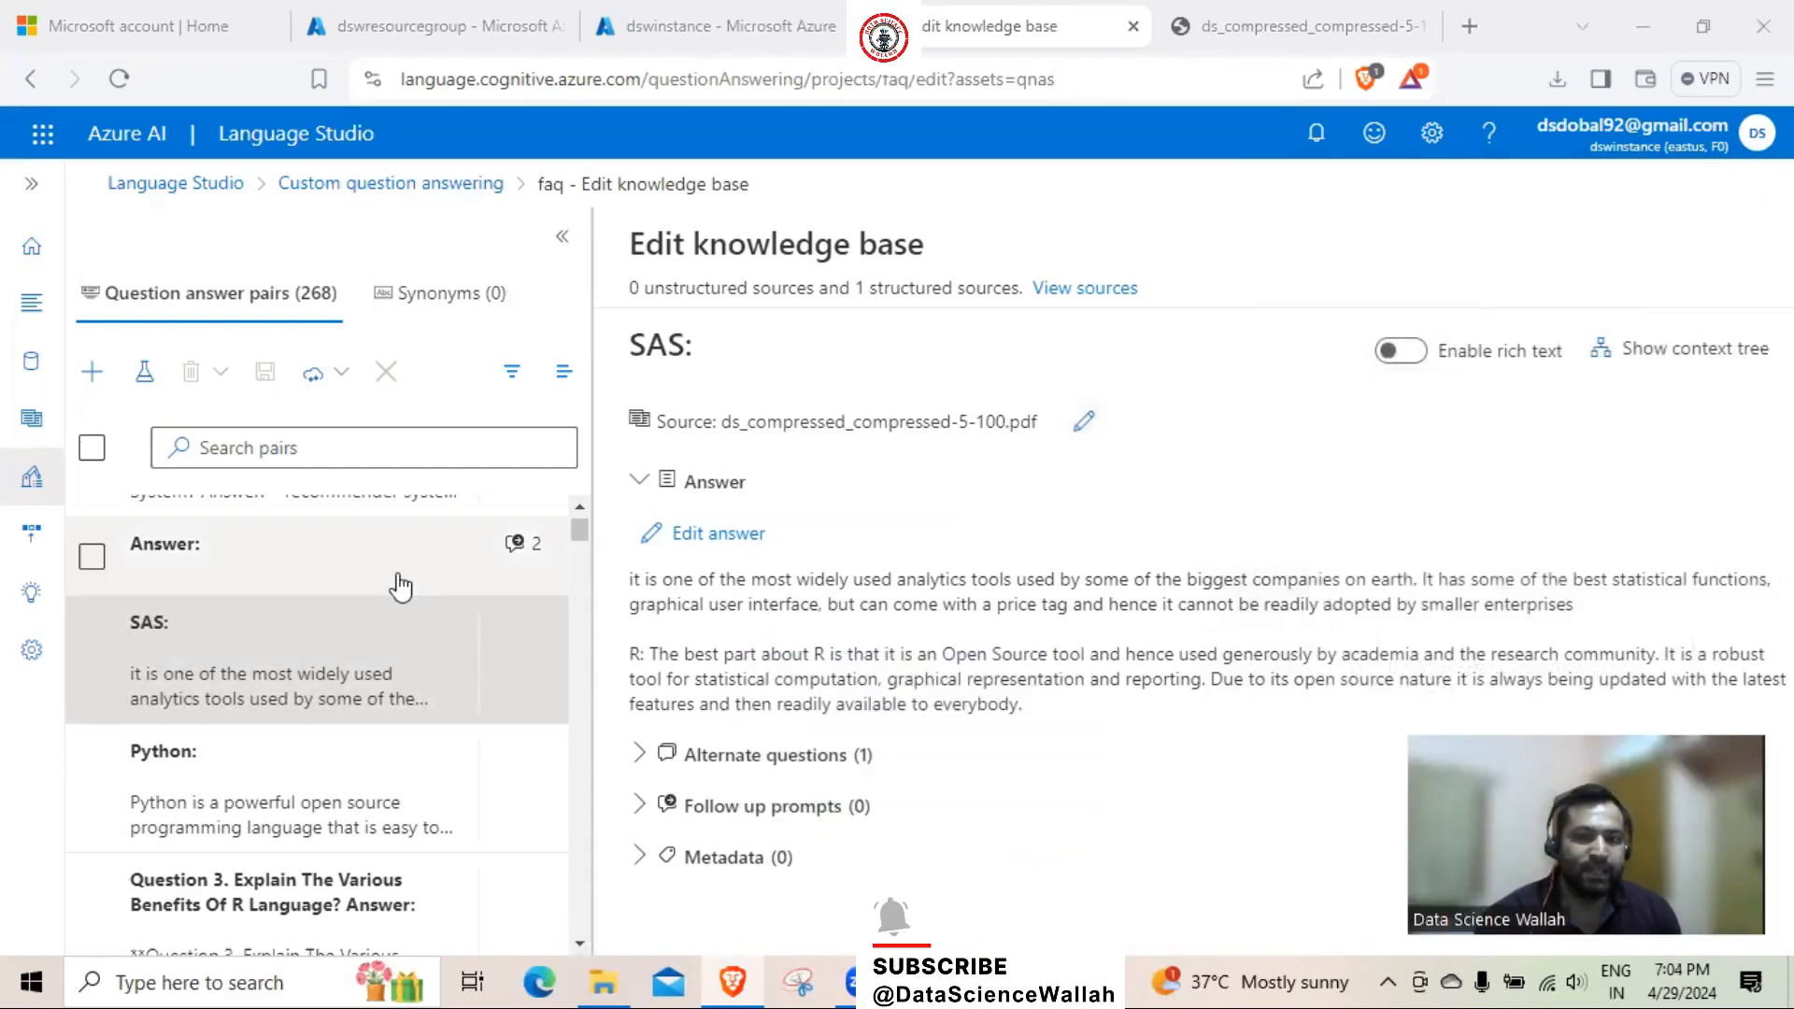
Open the prediction URL details of the faq deployment and copy the sample request, including its subscription key, into an empty Notepad file
{"action": "scroll", "coordinate": [374, 579], "scroll_direction": "down", "scroll_amount": 3}
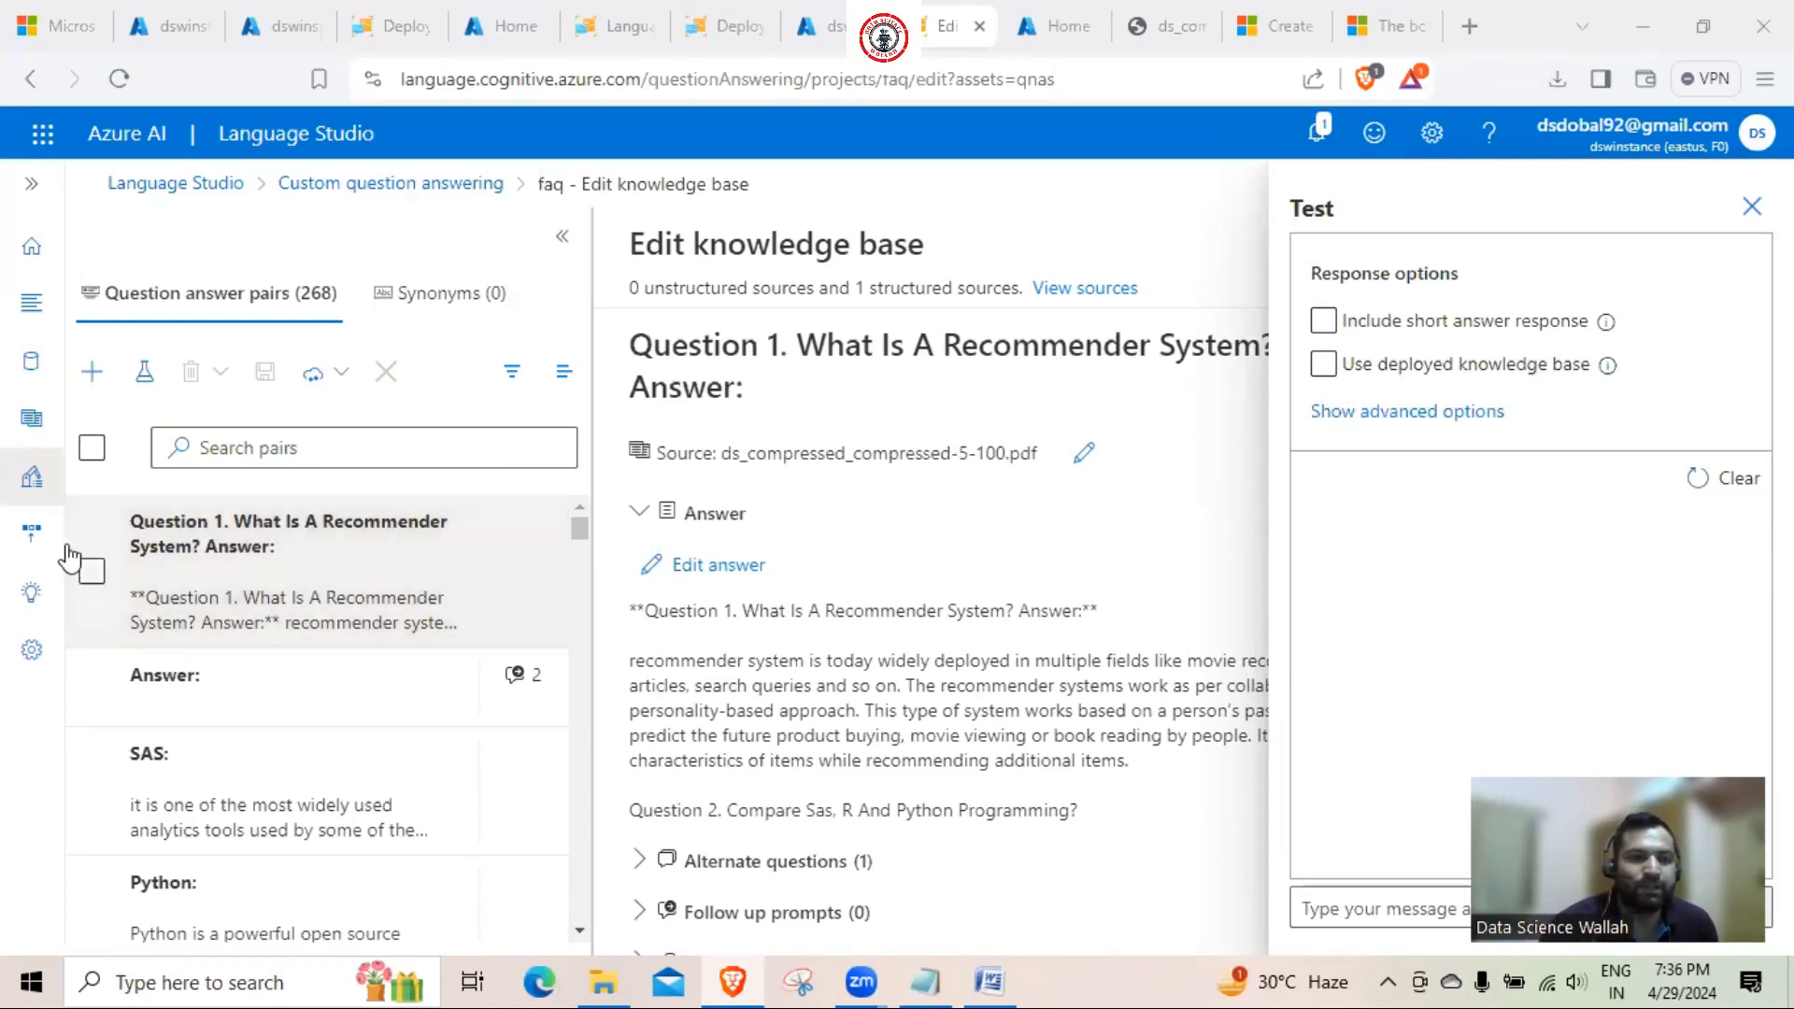
{"action": "left_click", "coordinate": [32, 542]}
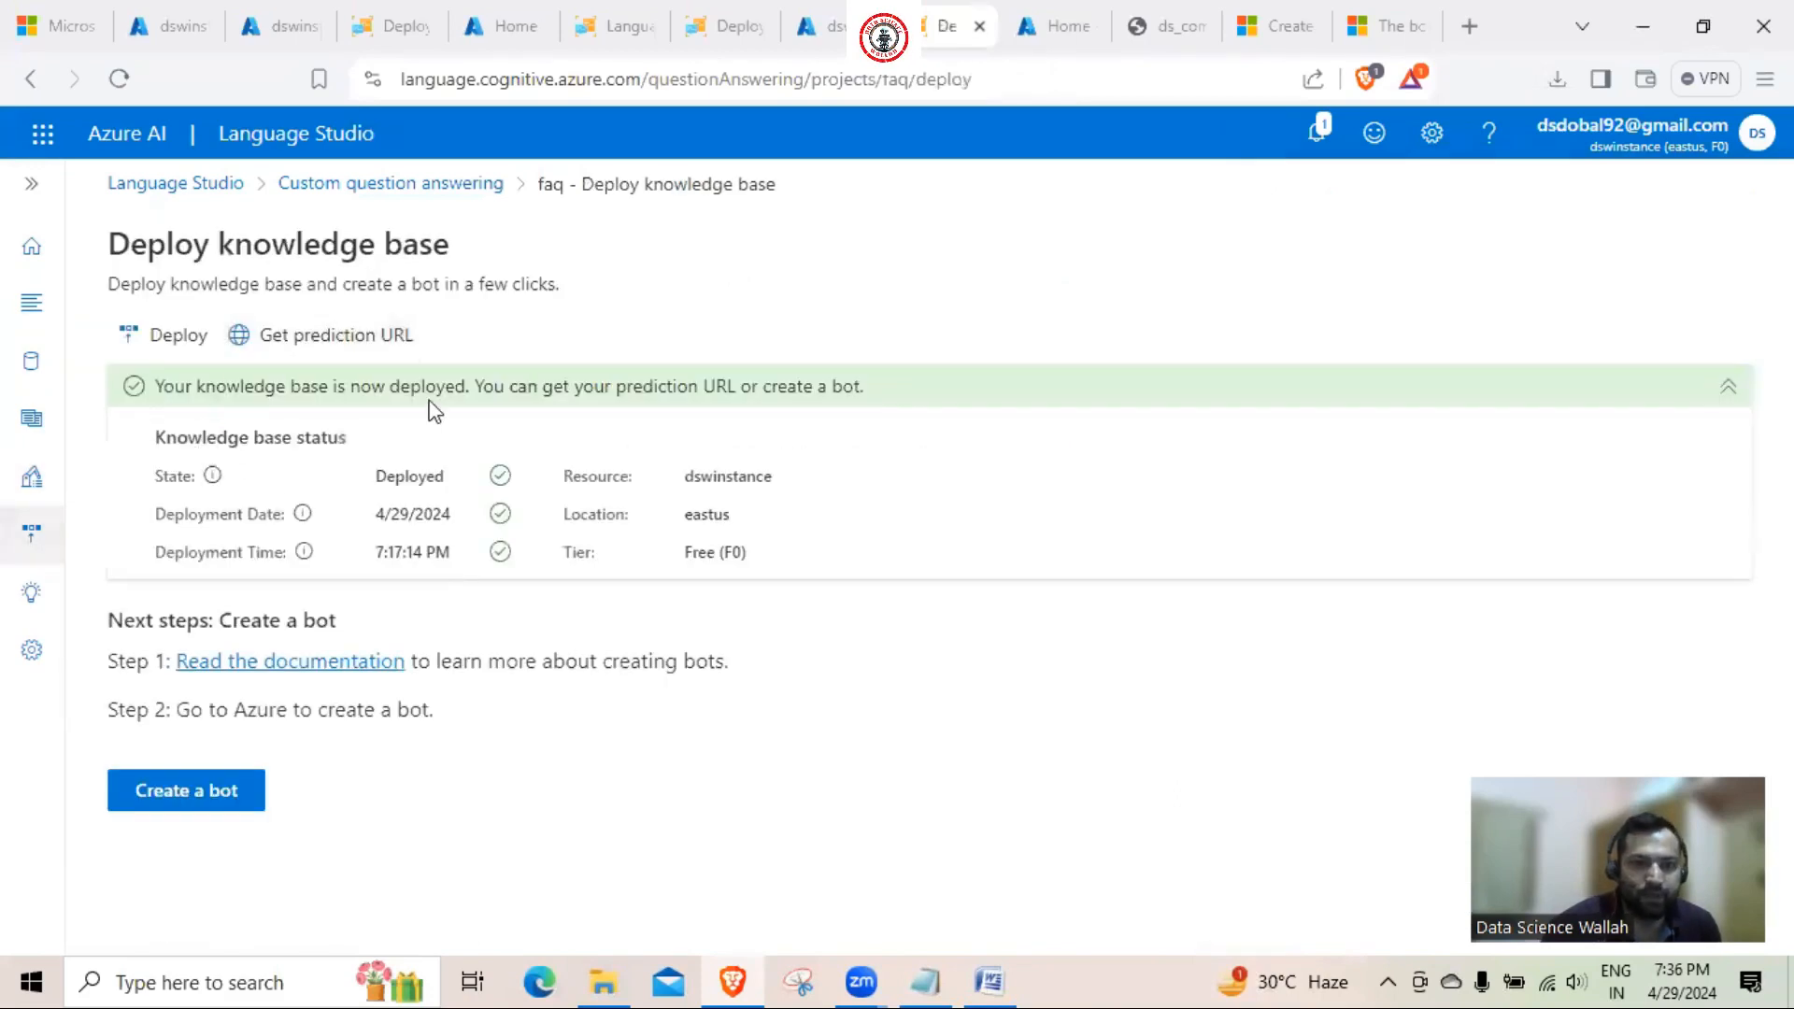
{"action": "left_click", "coordinate": [295, 352]}
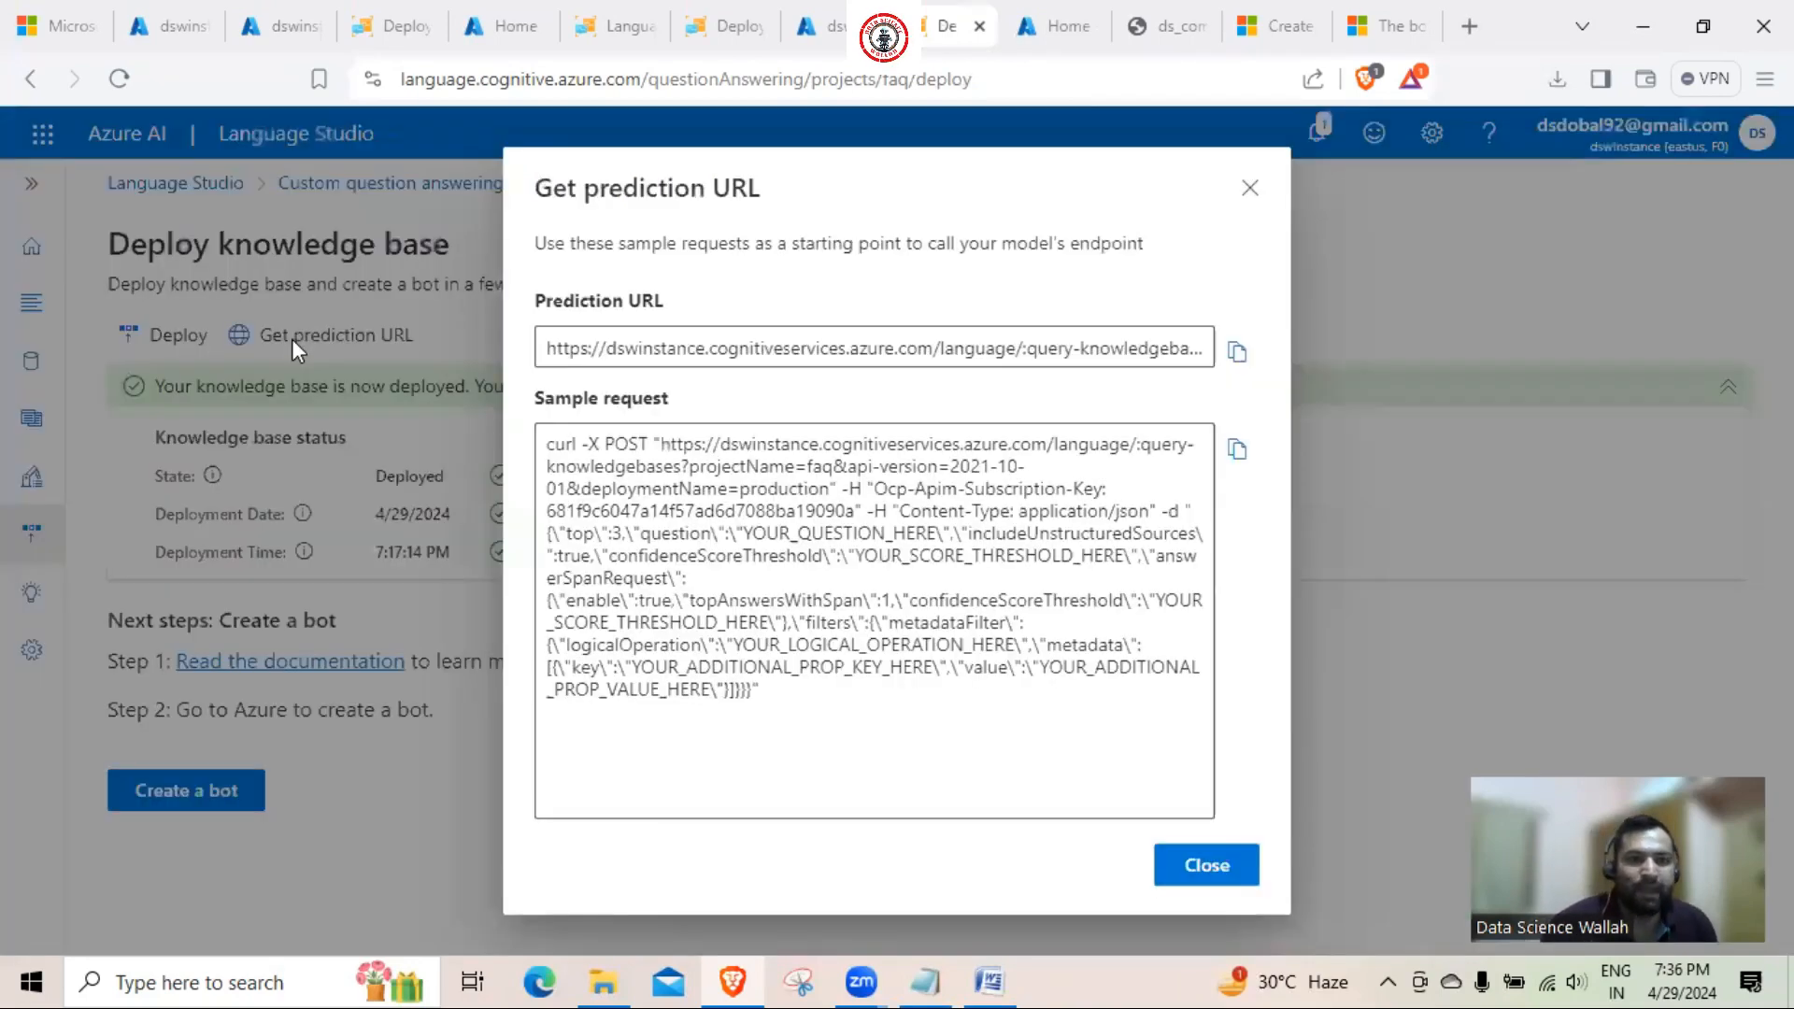
{"action": "left_click", "coordinate": [1241, 448]}
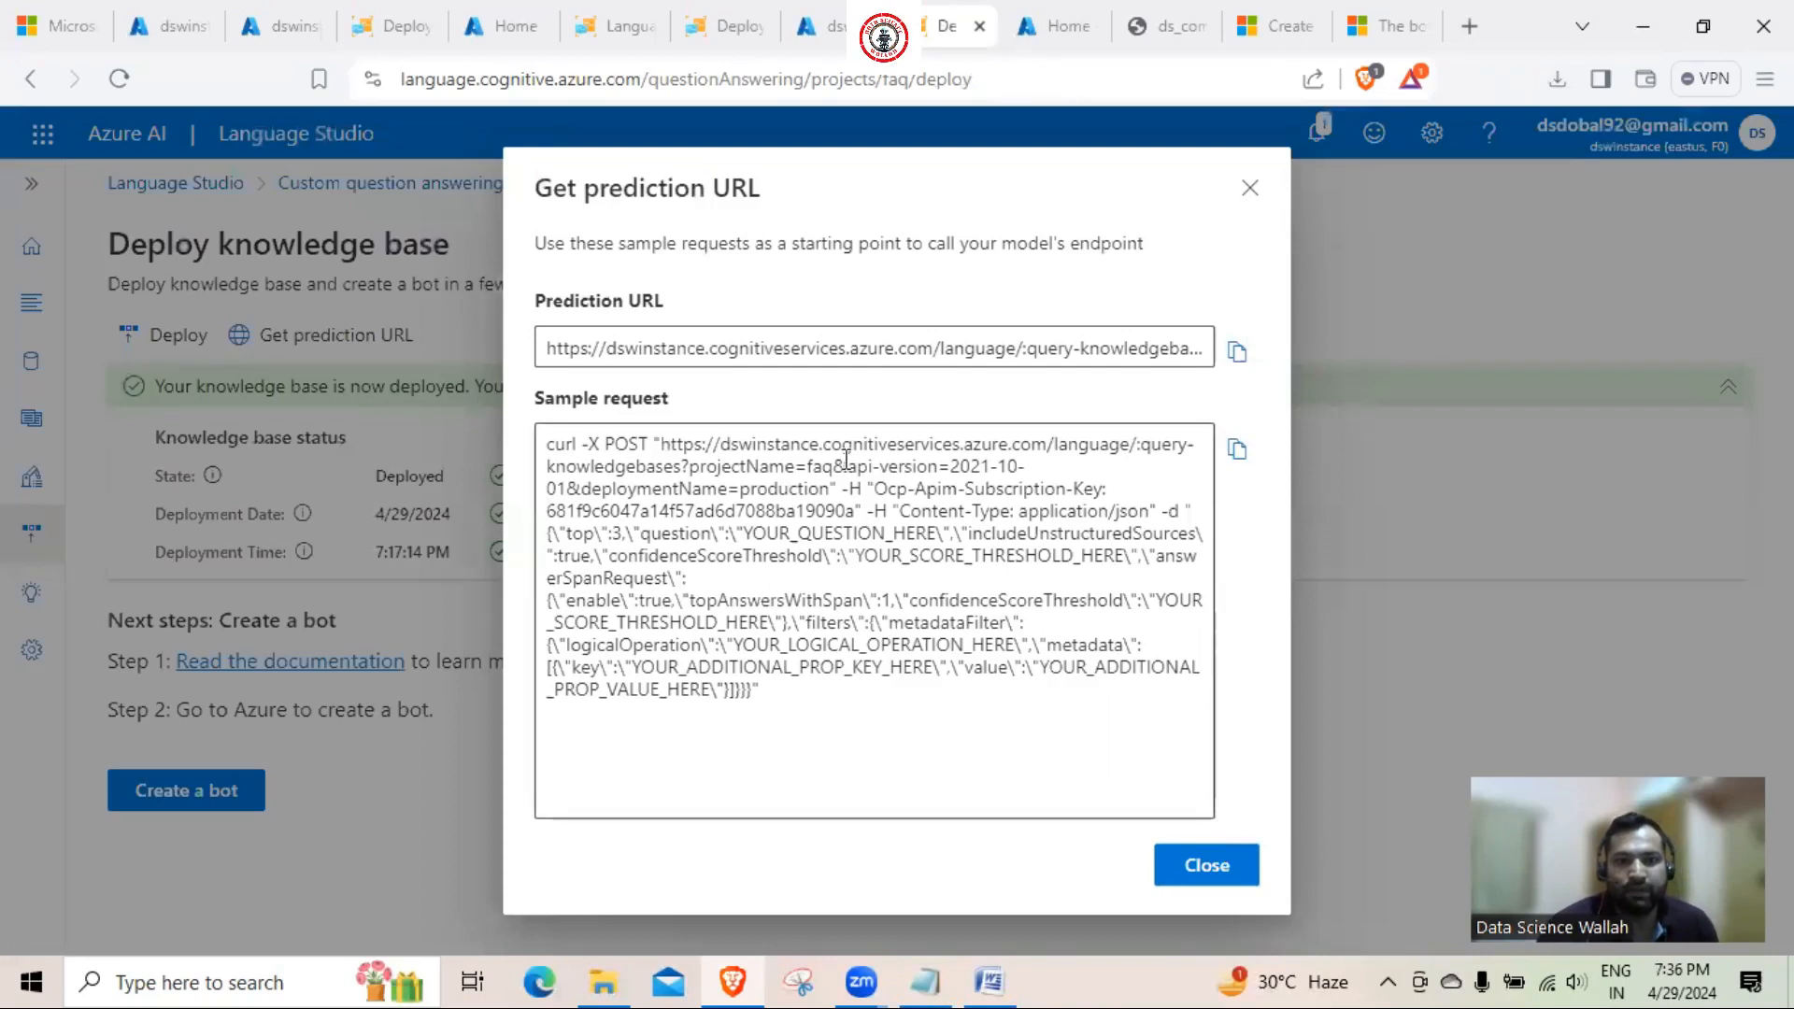
{"action": "left_click", "coordinate": [936, 972]}
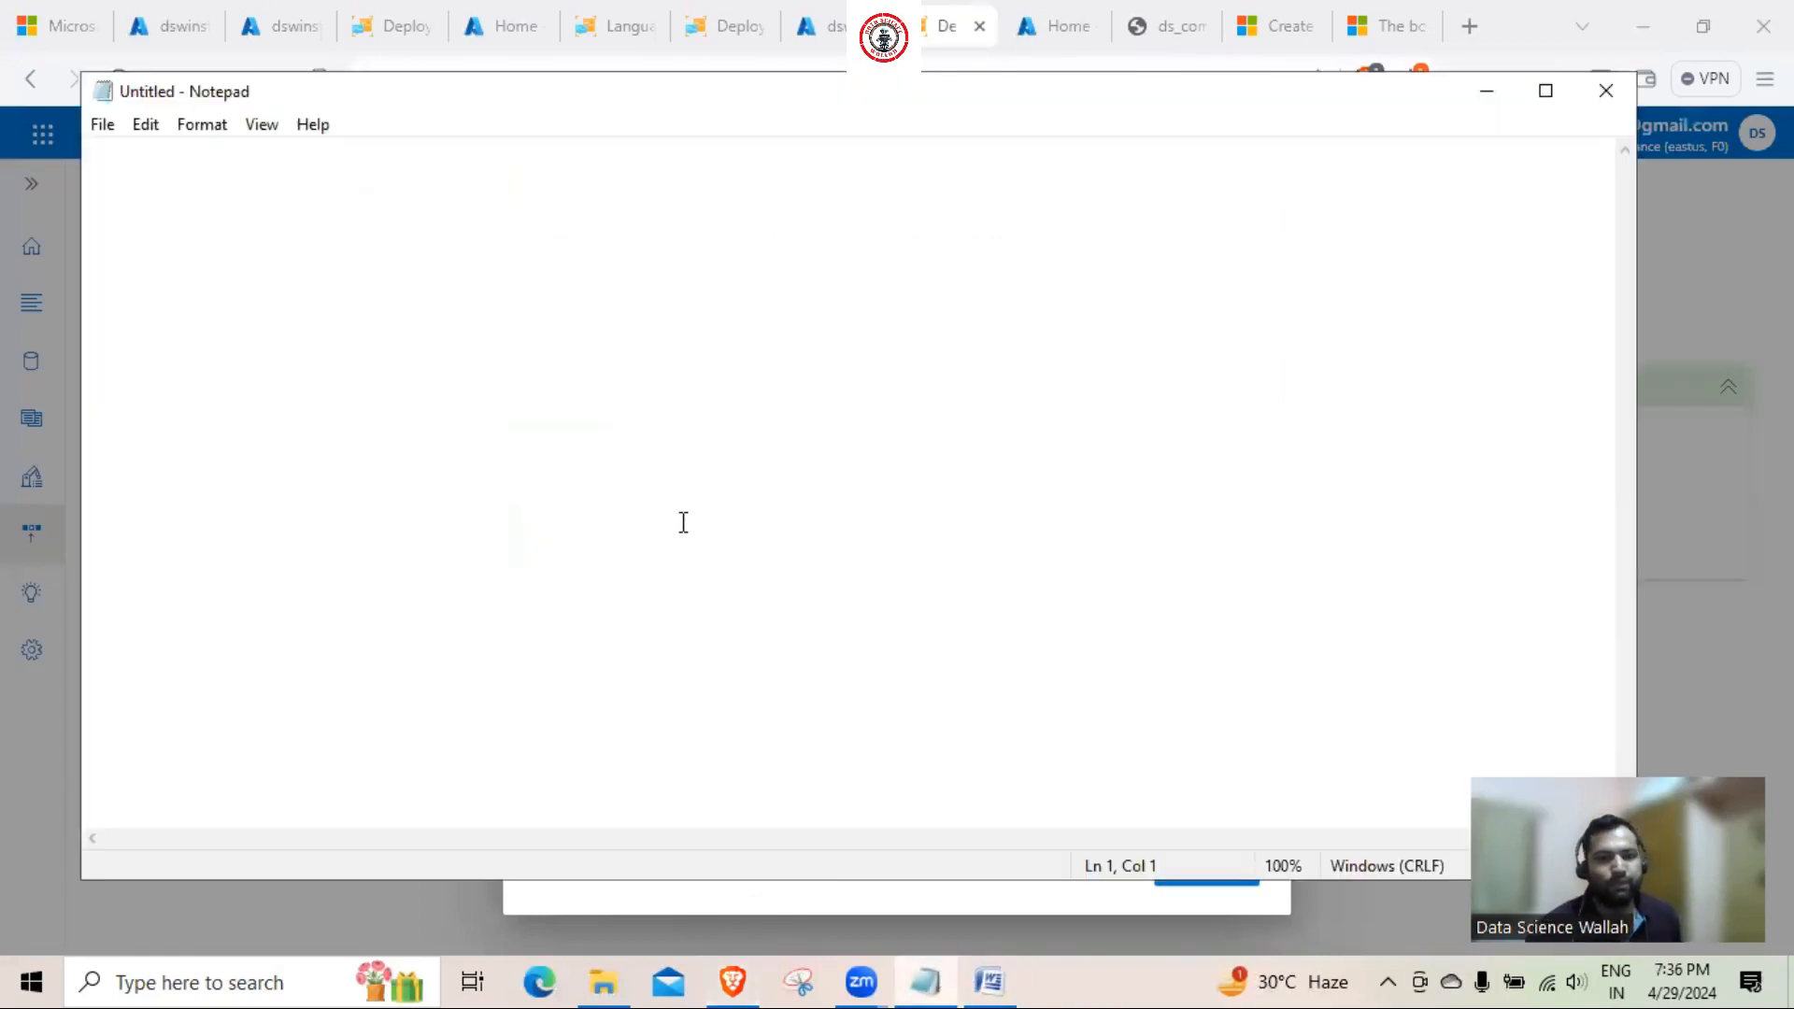
{"action": "key", "text": "ctrl+v"}
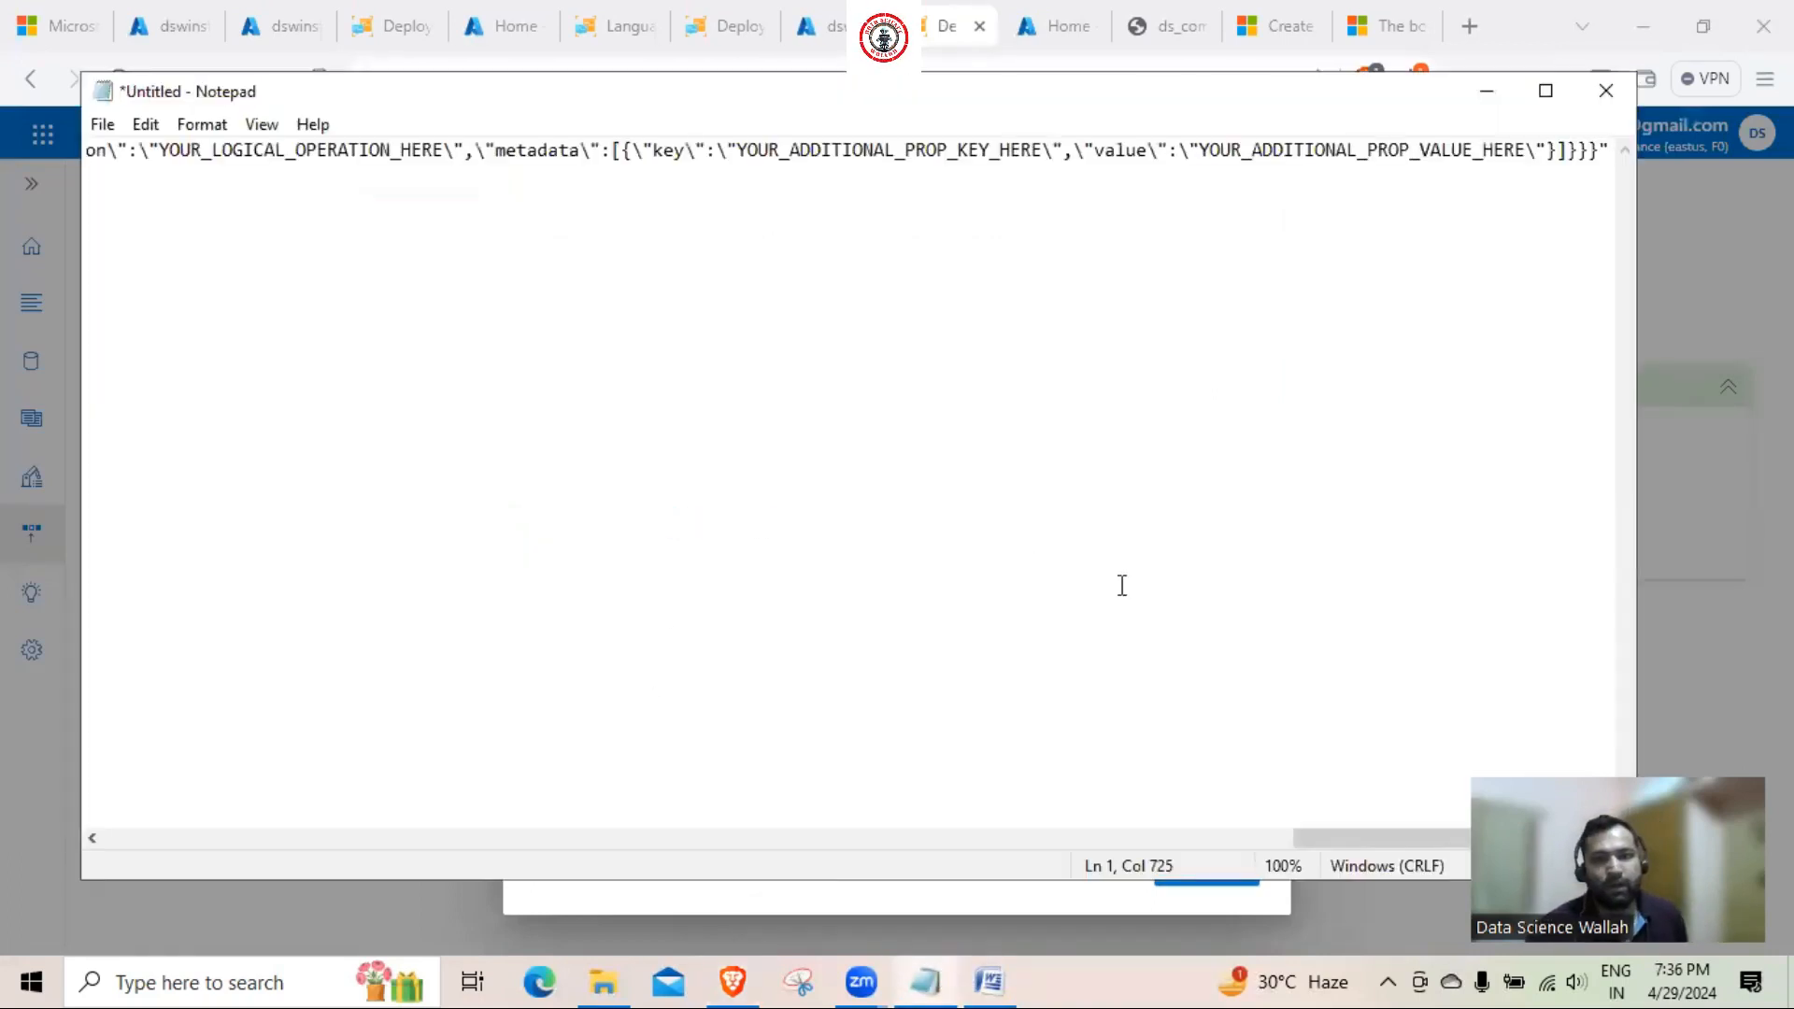
Copy the deployment's prediction URL from Language Studio and paste it into the Notepad file on a separate line below the sample request
{"action": "left_click", "coordinate": [1676, 512]}
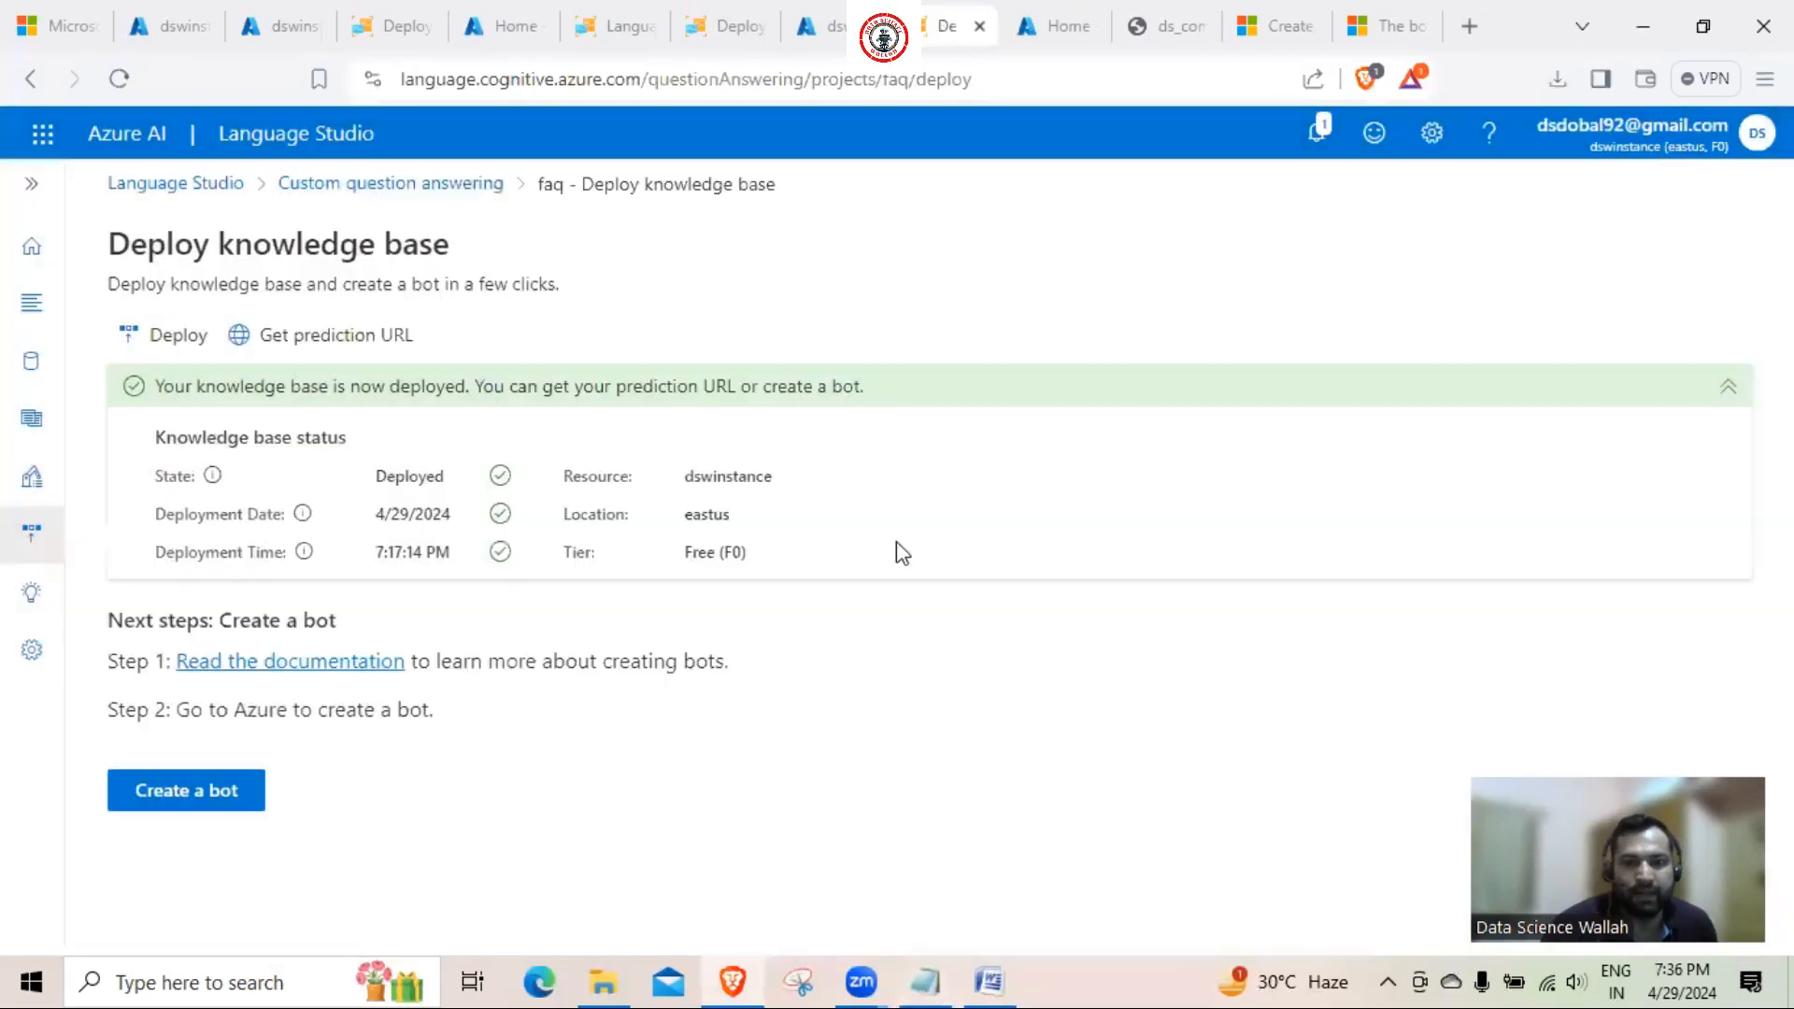
{"action": "left_click", "coordinate": [923, 977]}
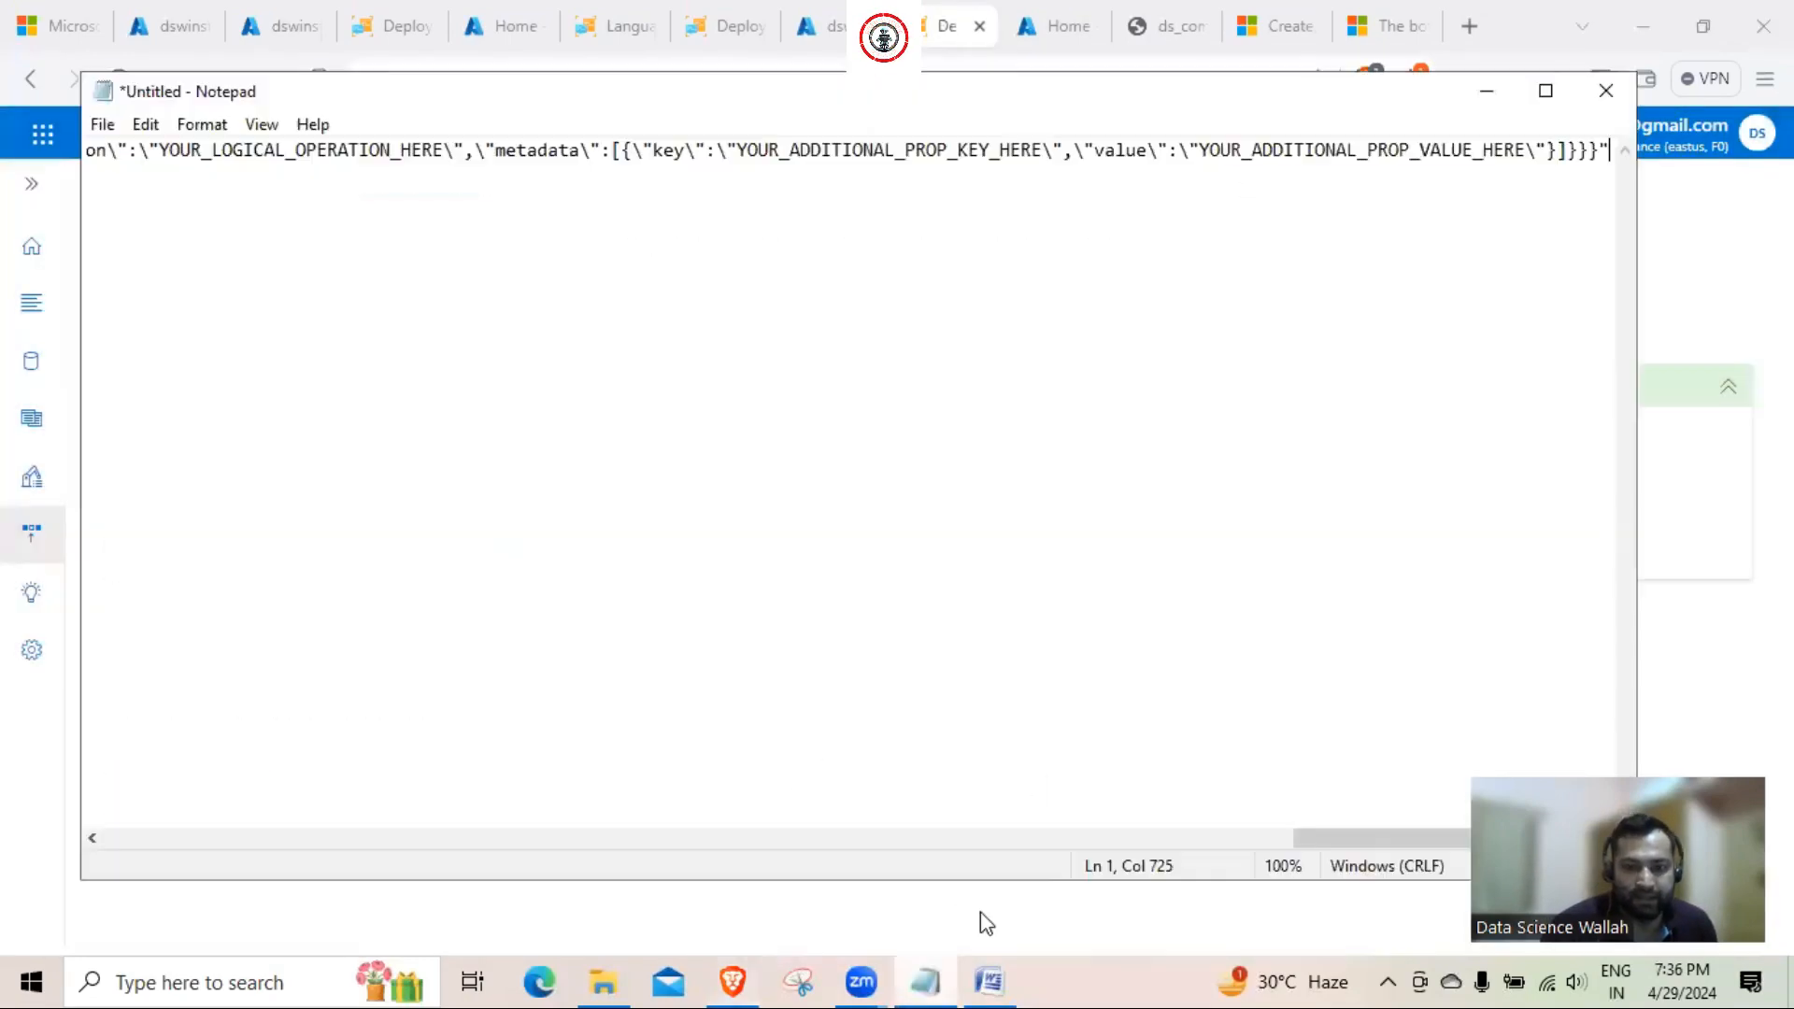
{"action": "left_click", "coordinate": [1693, 605]}
{"action": "left_click", "coordinate": [393, 336]}
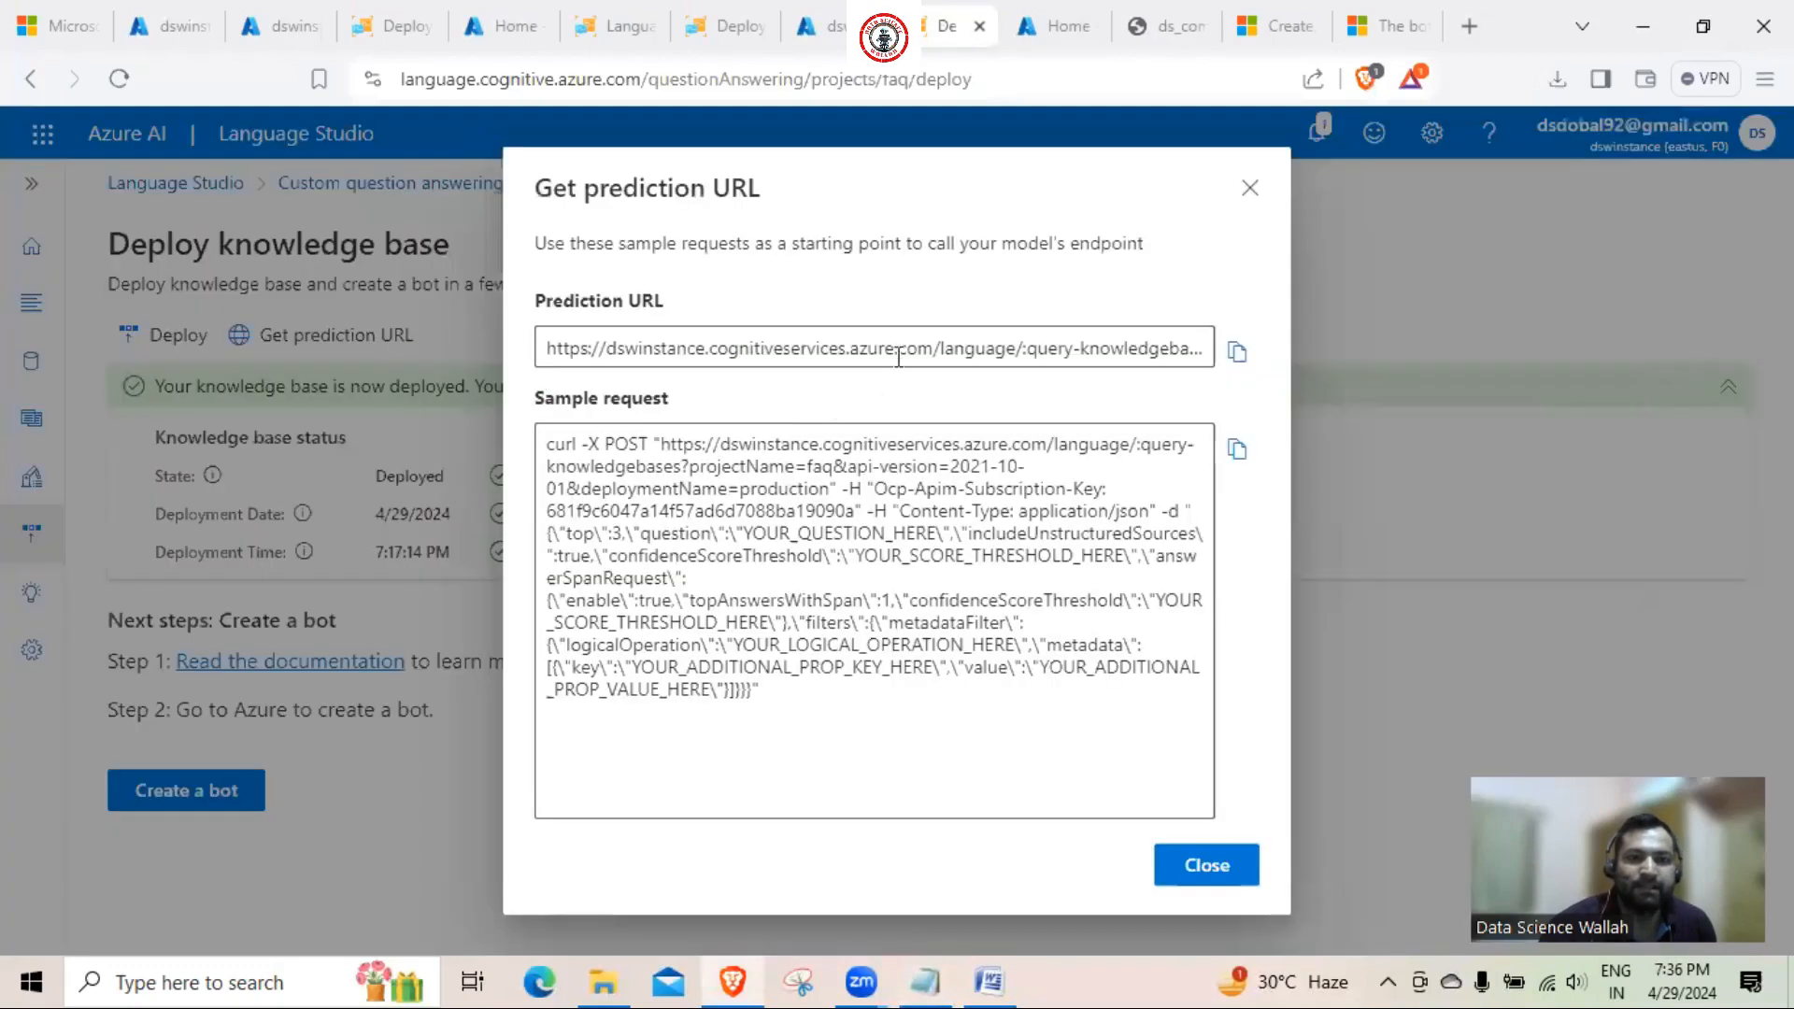
{"action": "triple_click", "coordinate": [916, 347]}
{"action": "left_click", "coordinate": [1236, 352]}
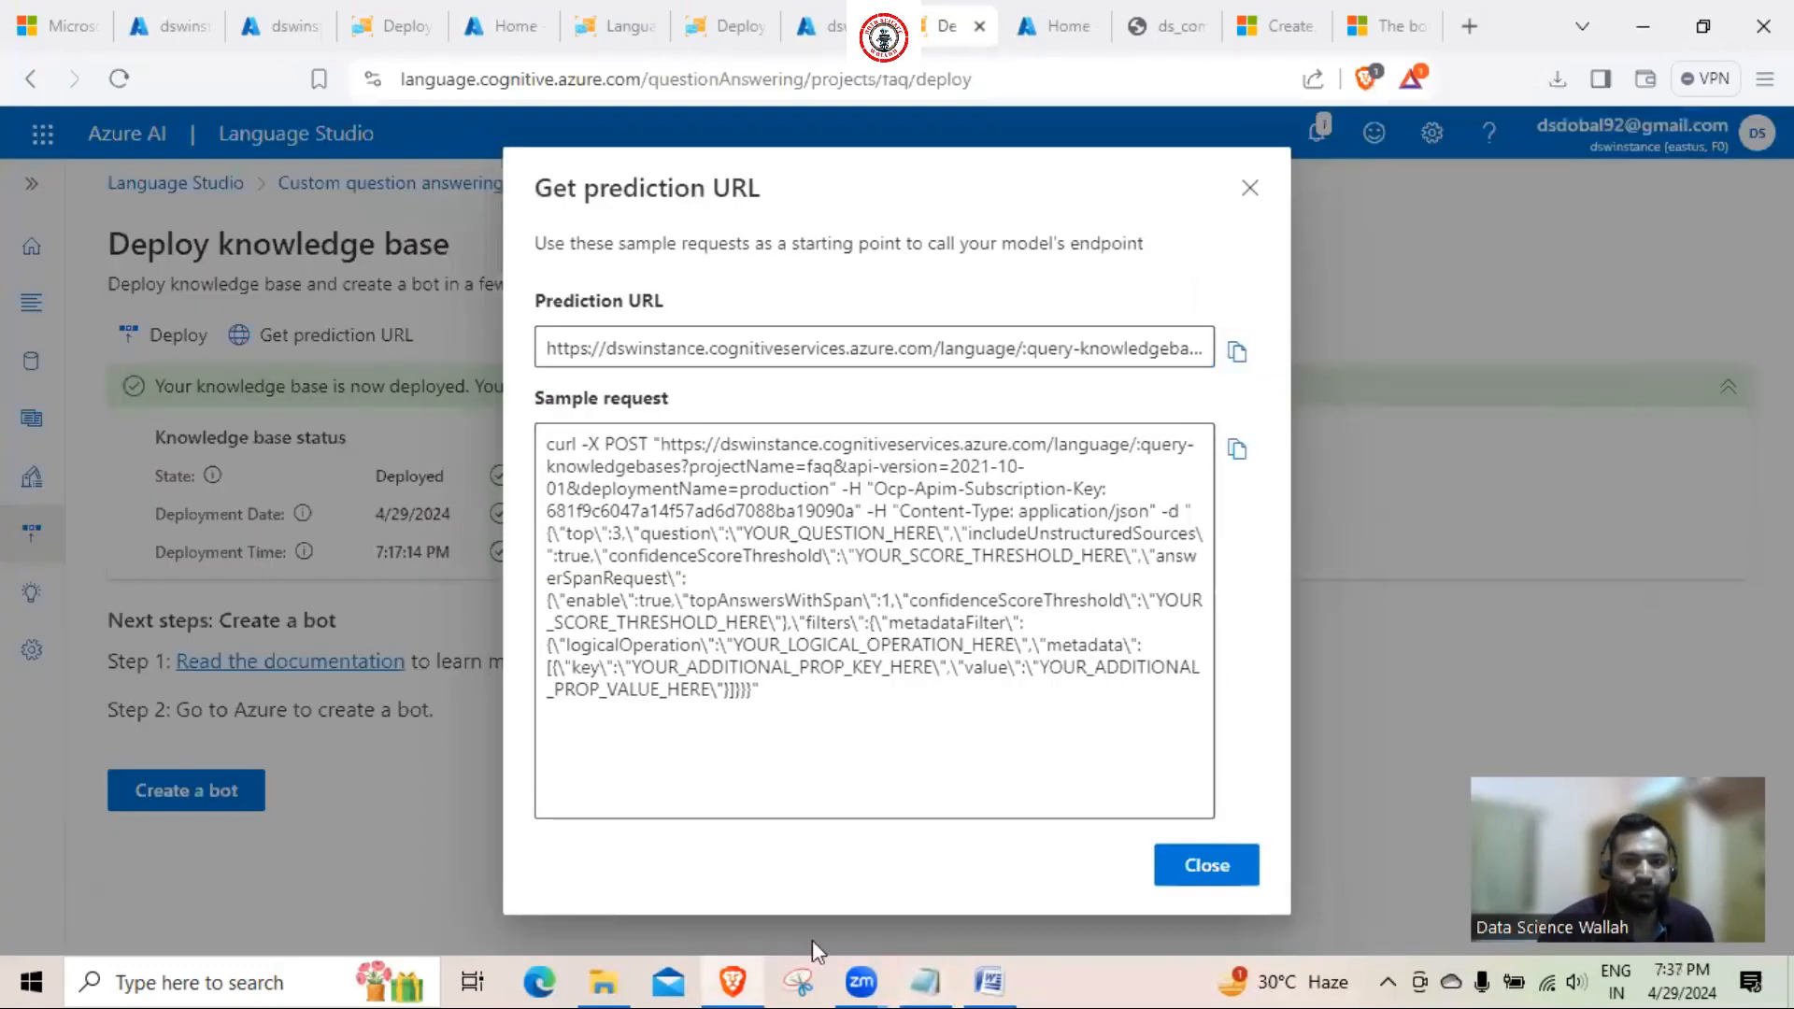
{"action": "left_click", "coordinate": [1005, 978]}
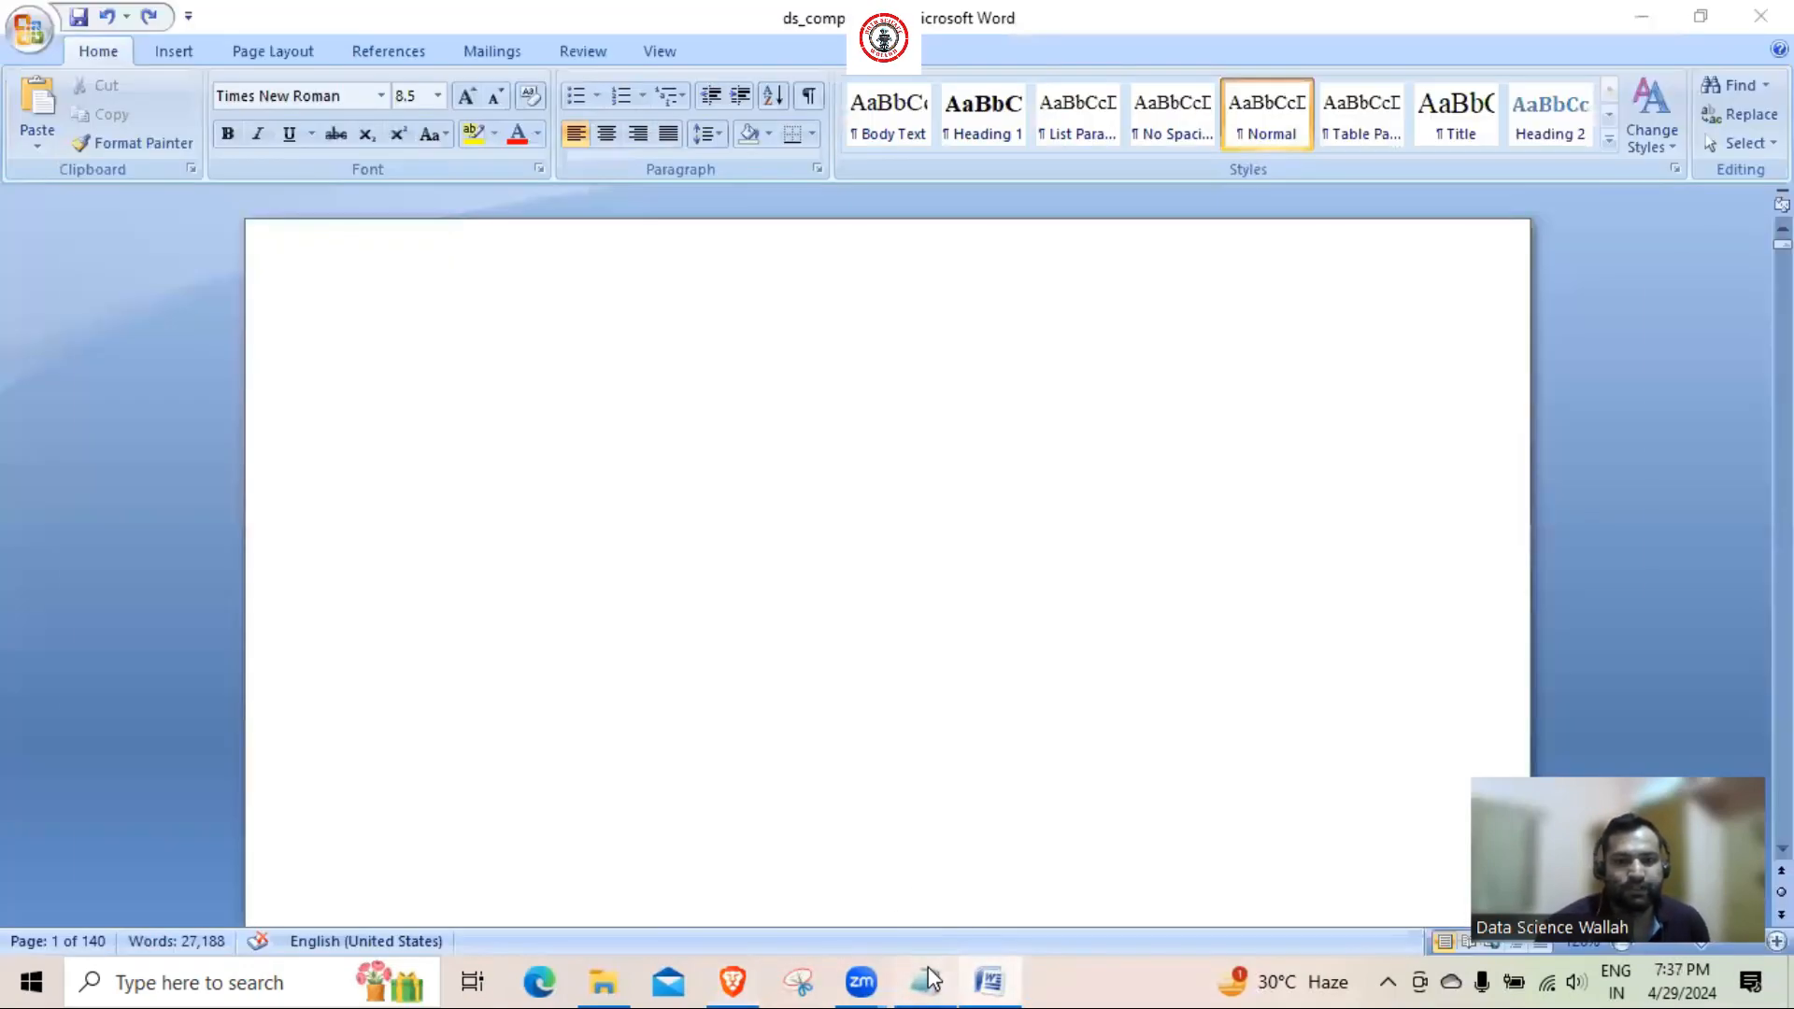
{"action": "left_click", "coordinate": [925, 981]}
{"action": "key", "text": "Return"}
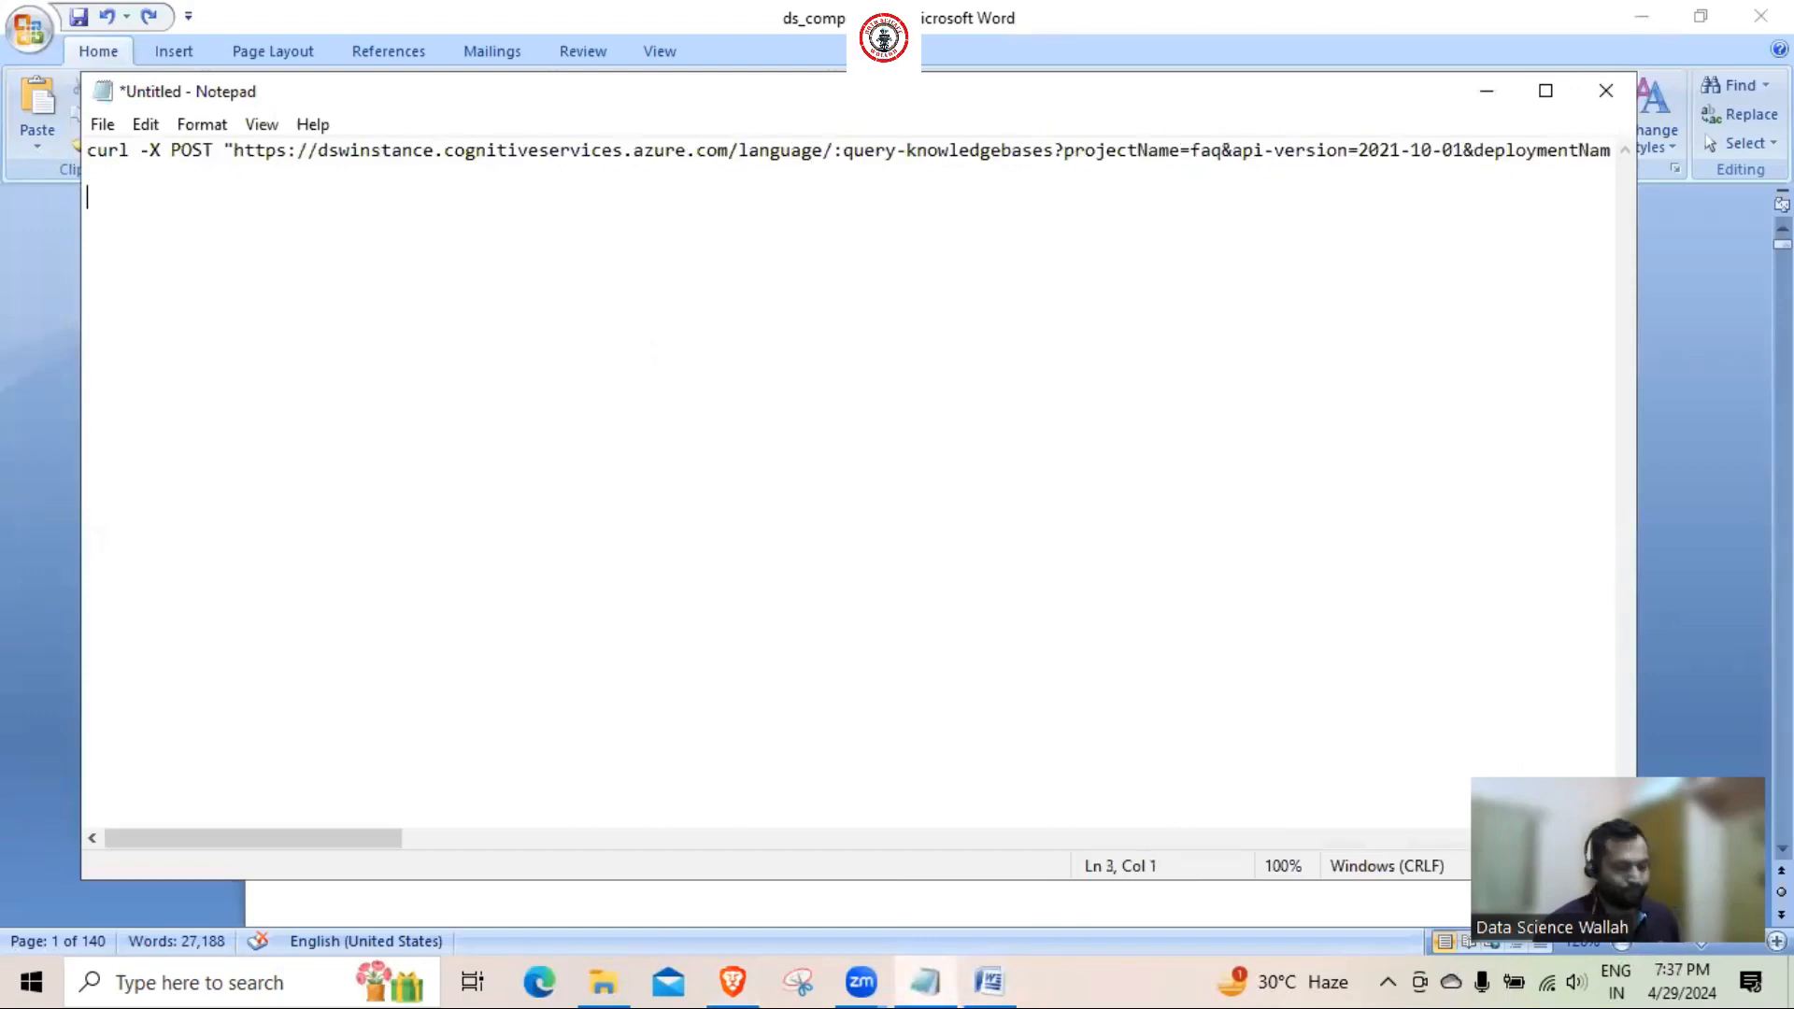
{"action": "key", "text": "ctrl+v"}
{"action": "left_click", "coordinate": [1691, 411]}
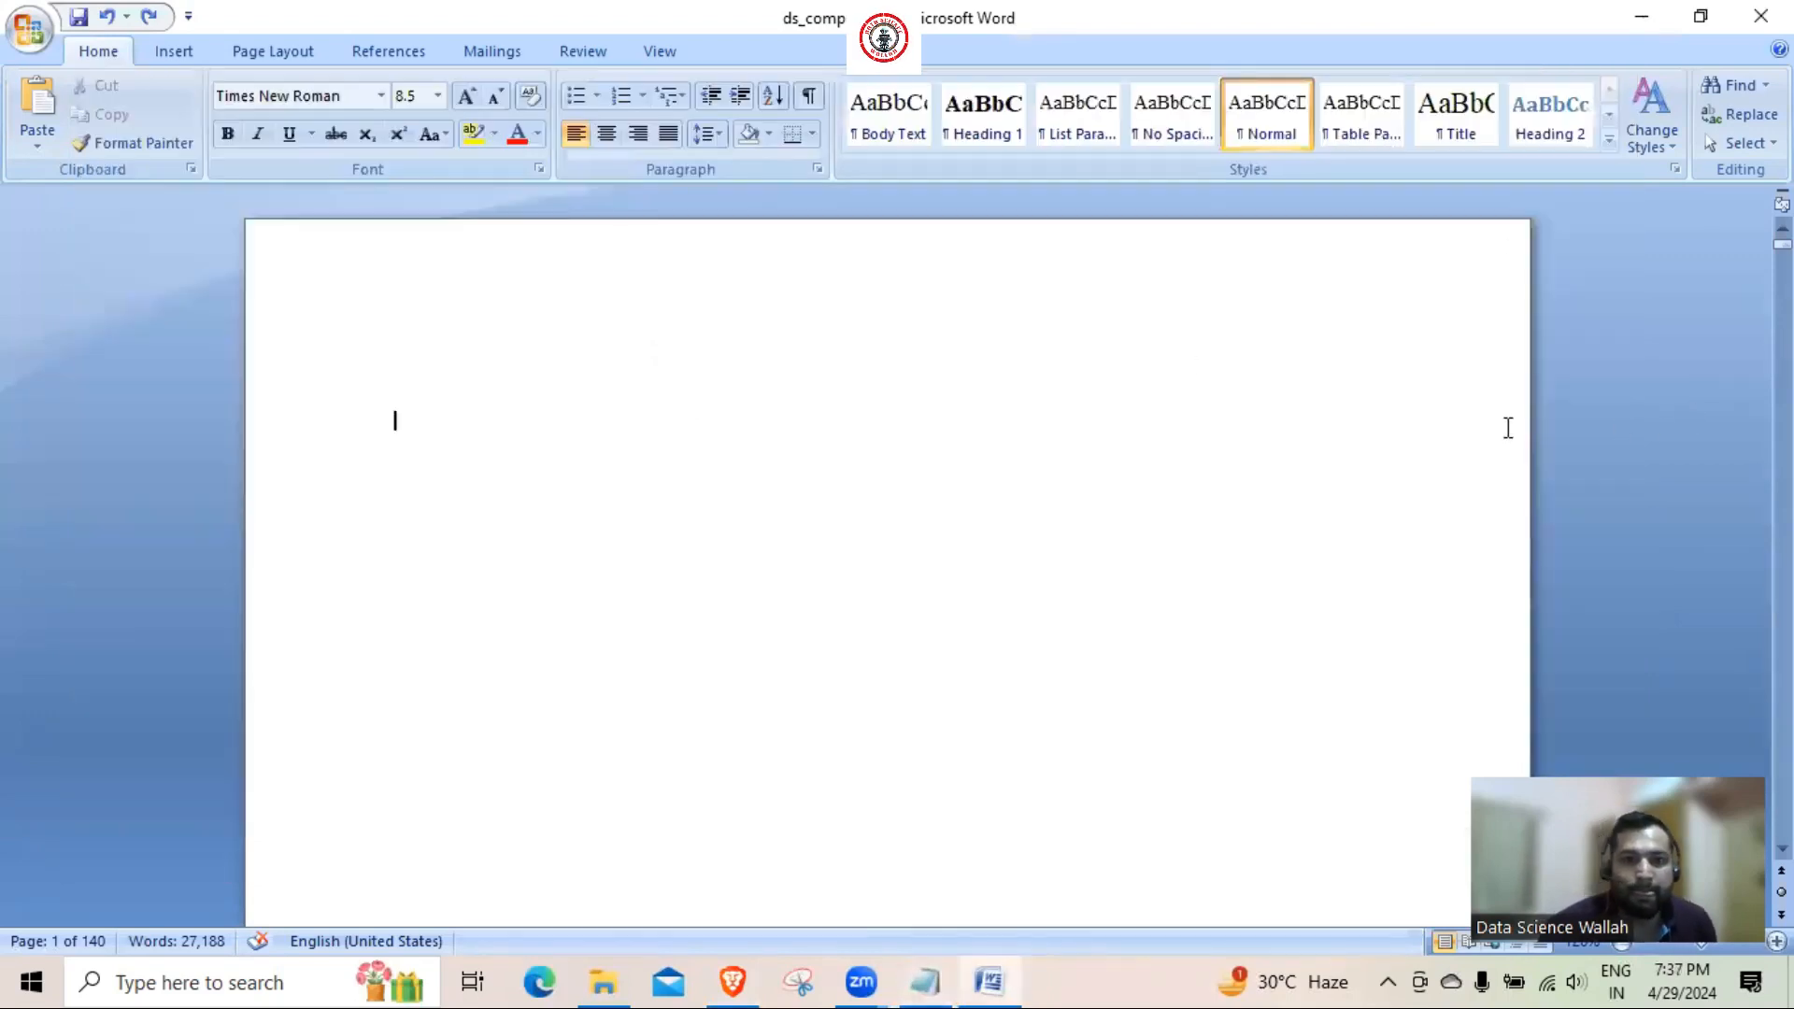
{"action": "left_click", "coordinate": [930, 979]}
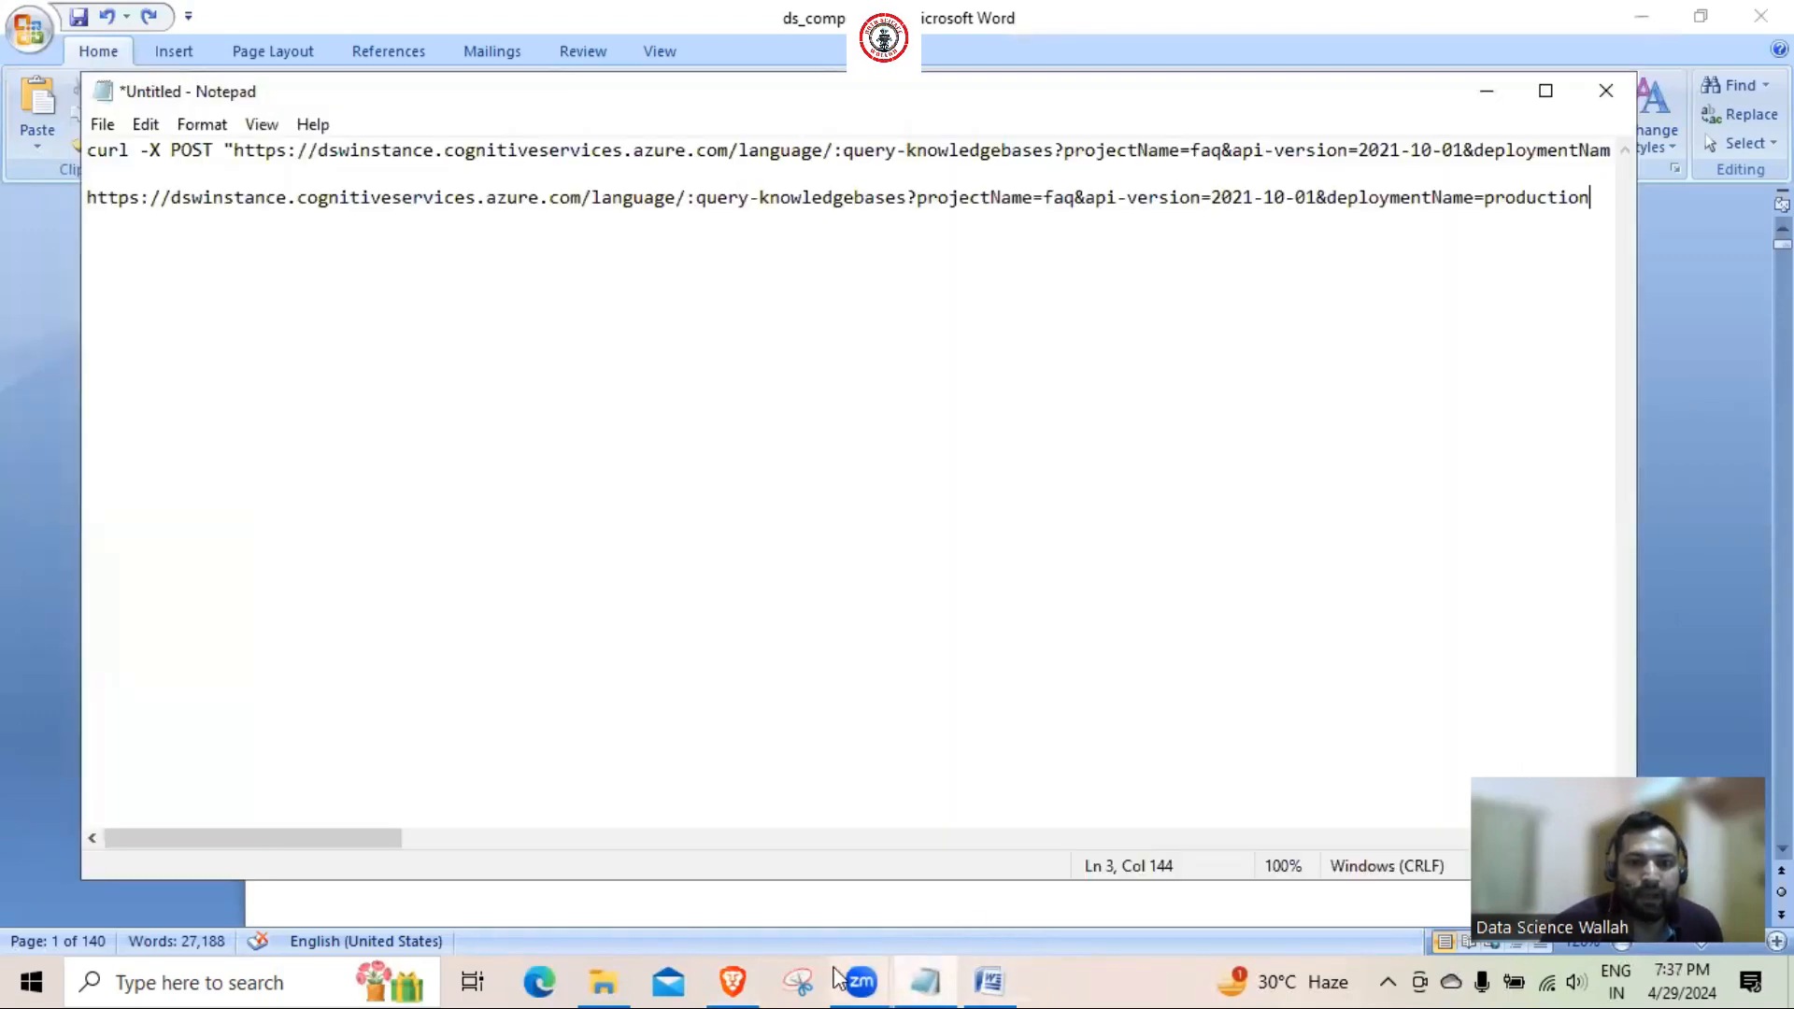
Switch to Language Studio in the browser, close the prediction URL details and check the deployed knowledge base's pricing tier
{"action": "mouse_move", "coordinate": [733, 981]}
{"action": "left_click", "coordinate": [801, 890]}
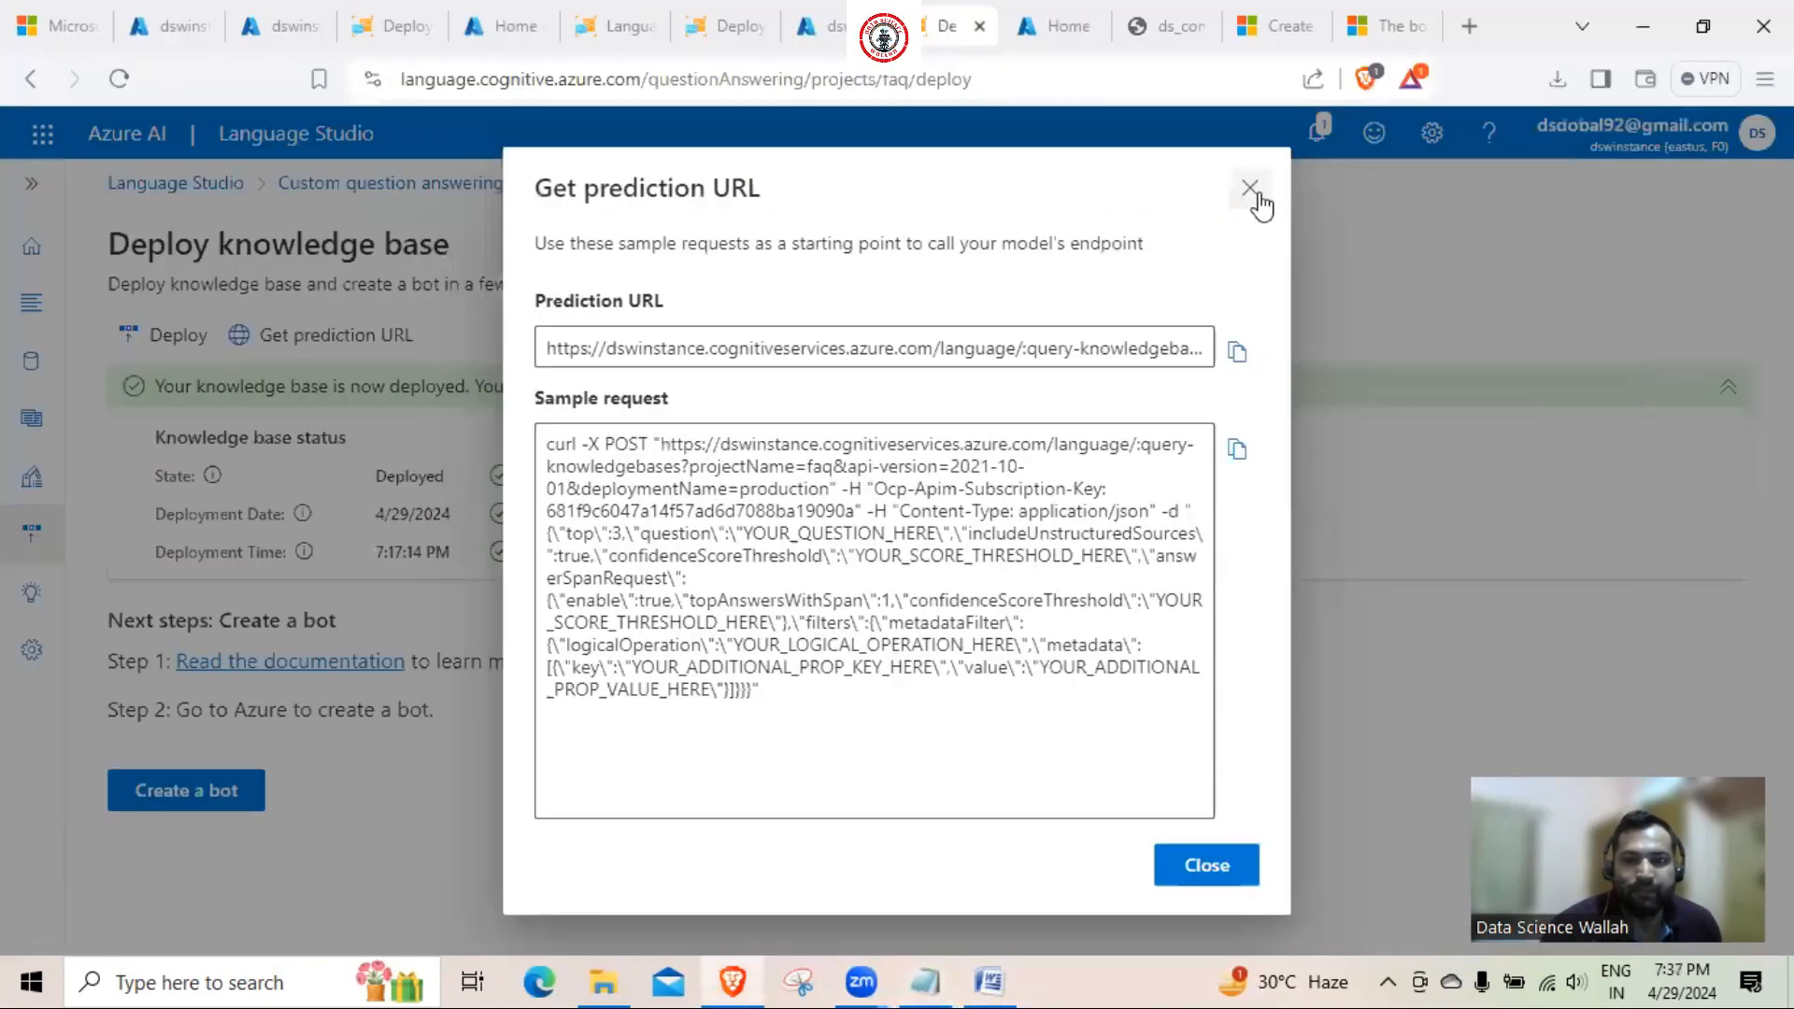
{"action": "left_click", "coordinate": [1206, 861]}
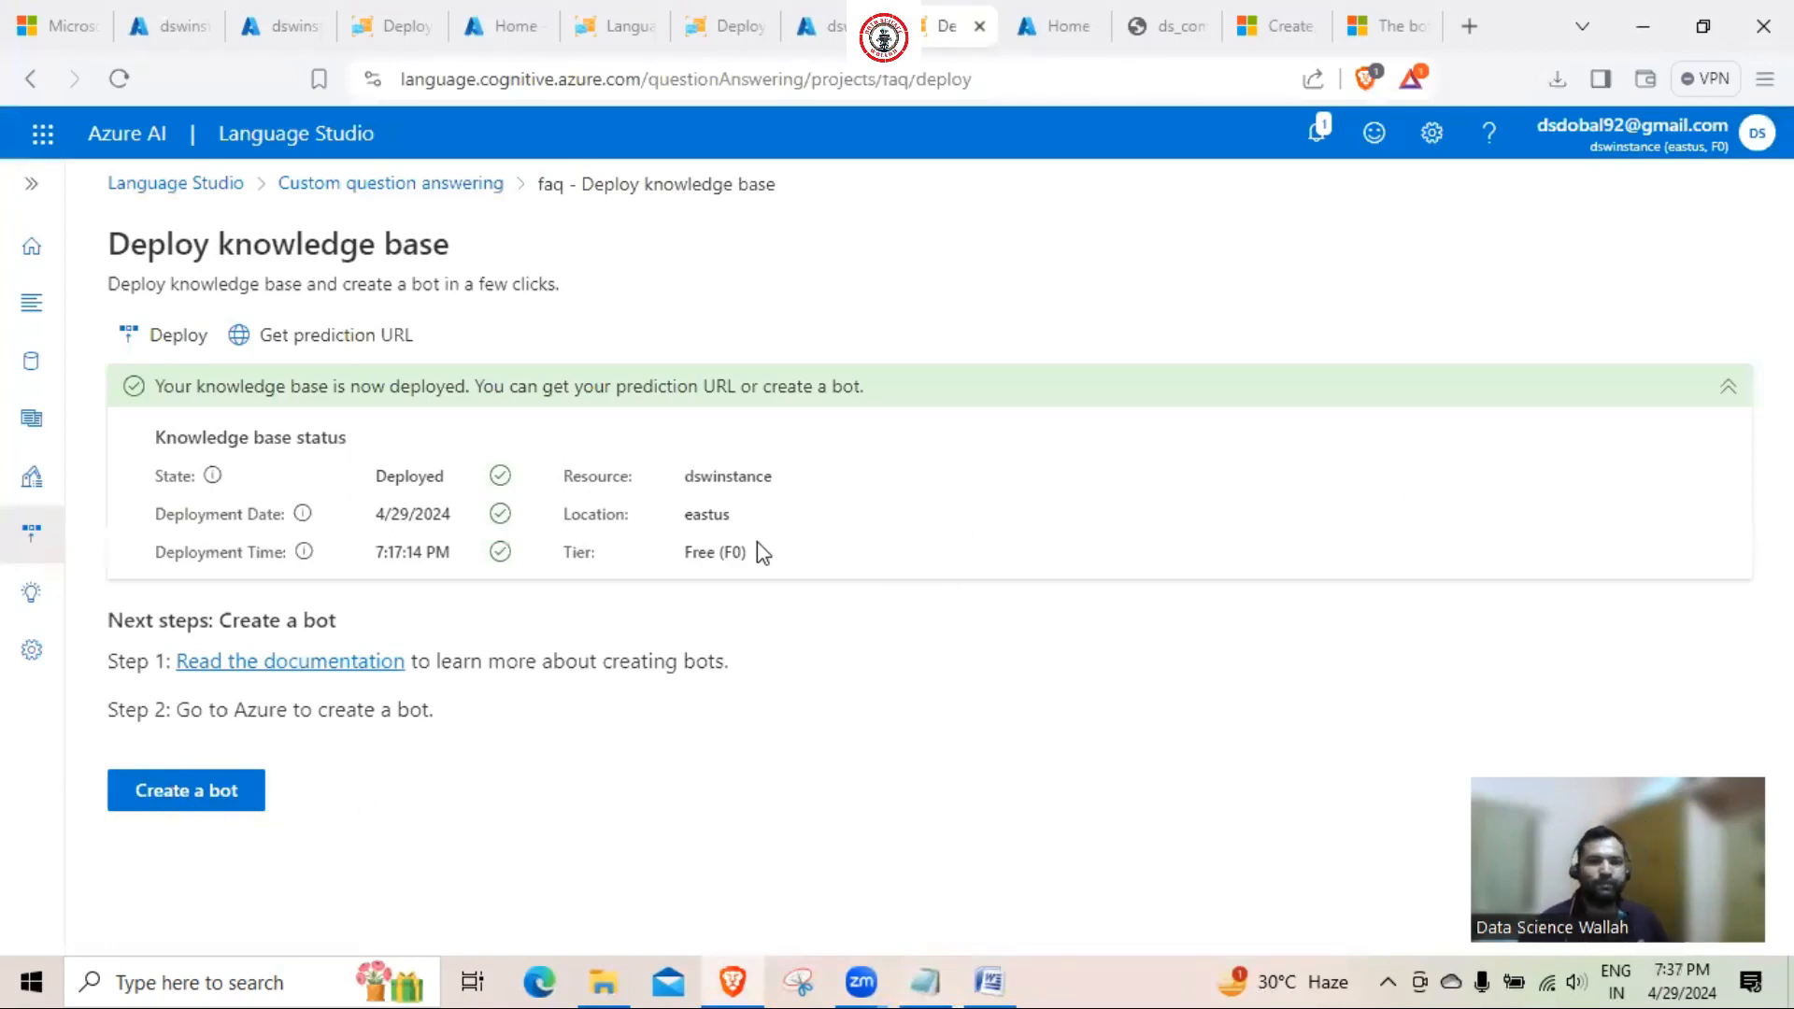
{"action": "left_click_drag", "start_coordinate": [771, 561], "coordinate": [671, 559]}
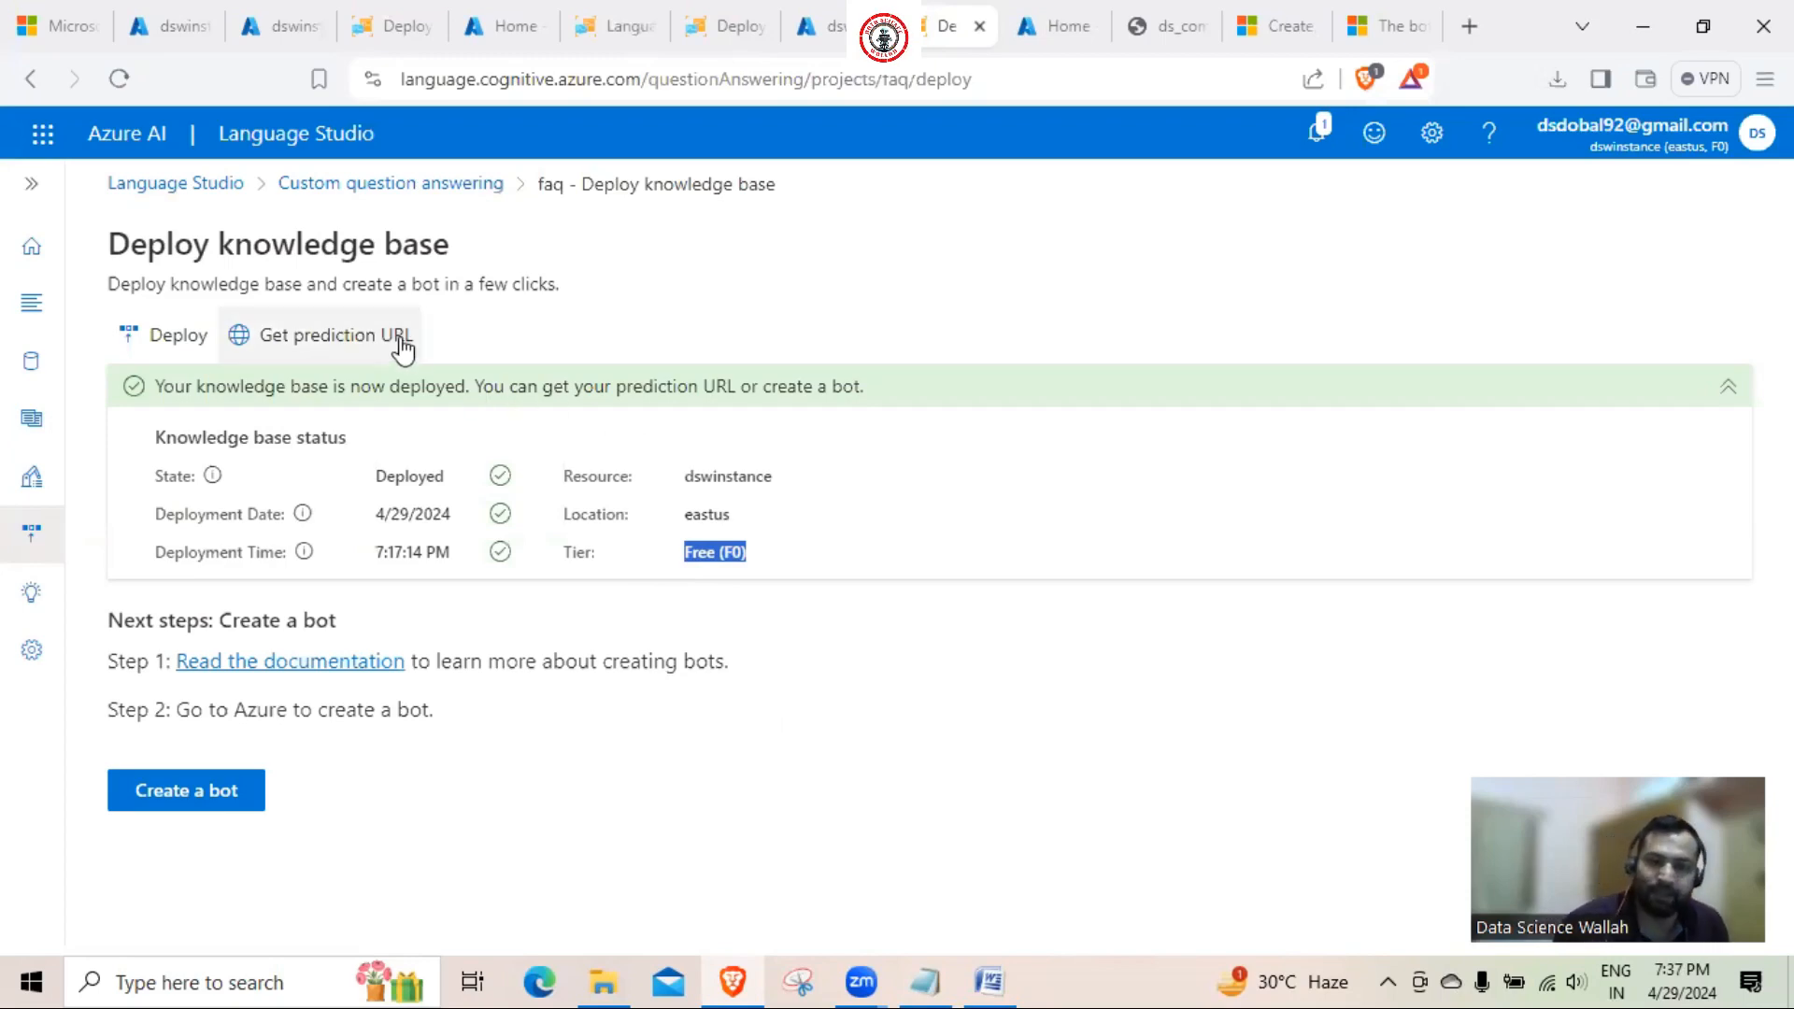
Return to the faq project's deployment page by way of its knowledge base editor and start creating a bot in Azure
{"action": "left_click", "coordinate": [36, 493]}
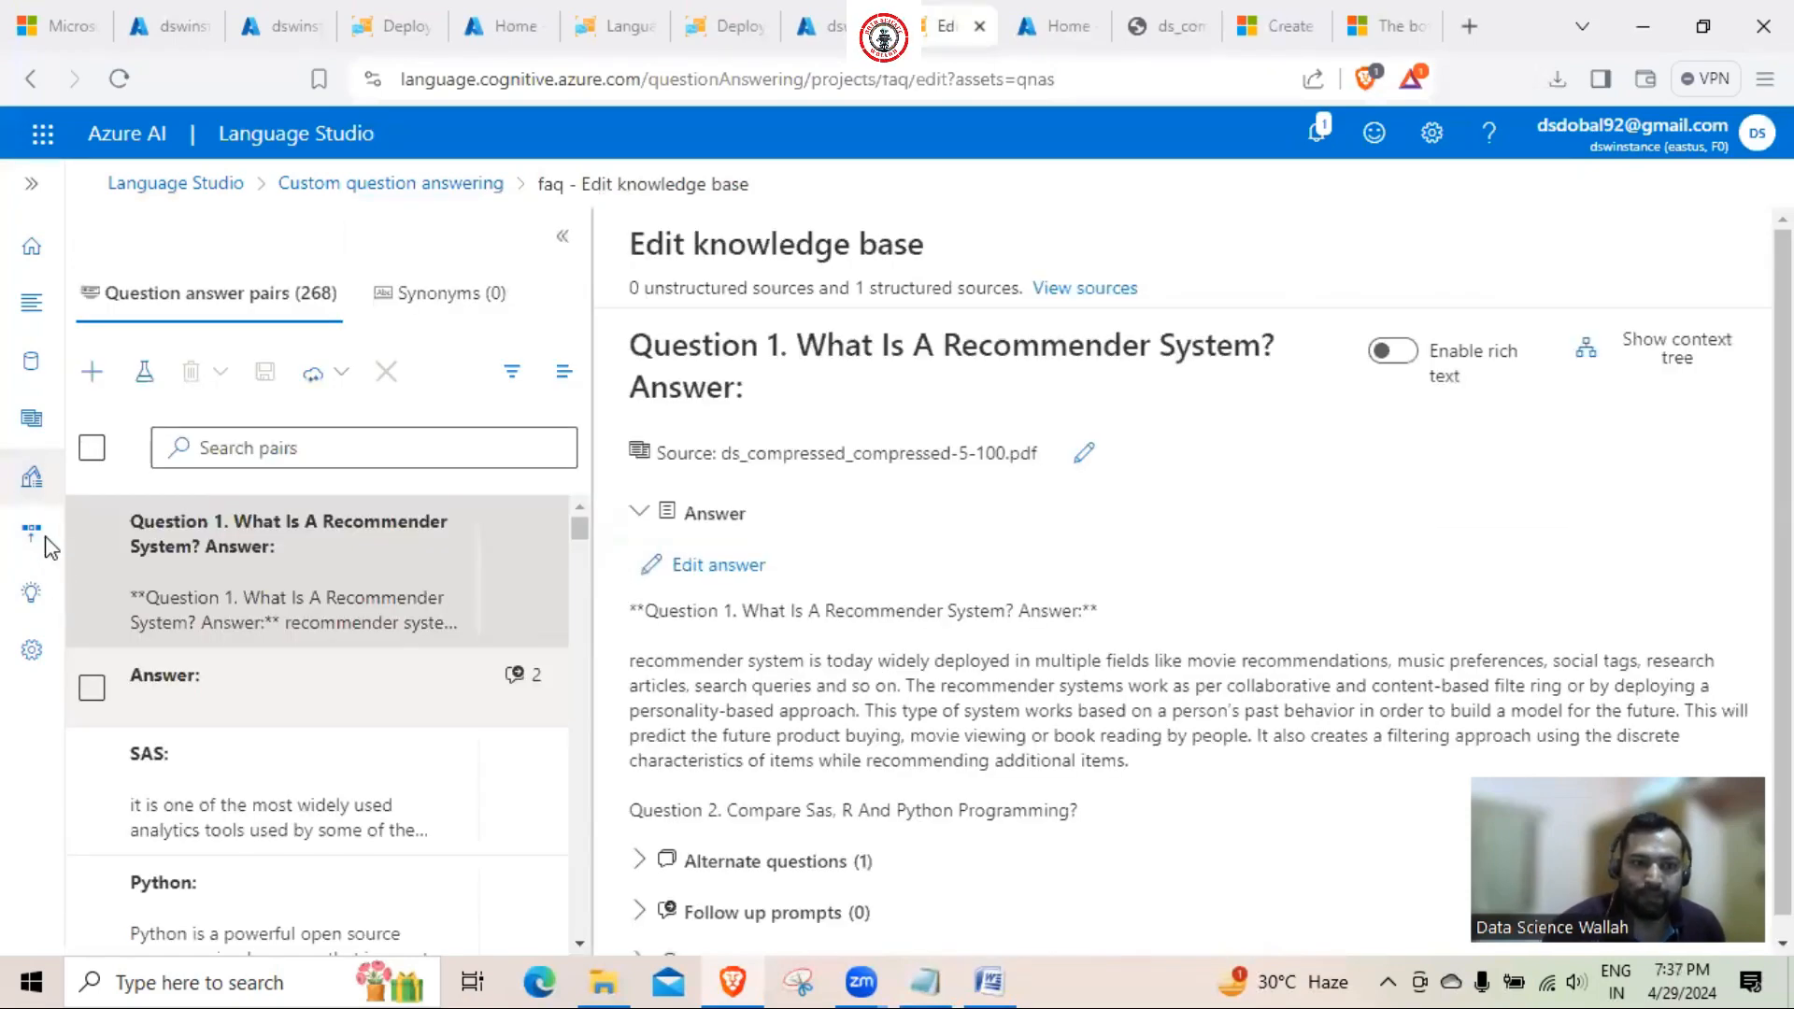
{"action": "left_click", "coordinate": [36, 535]}
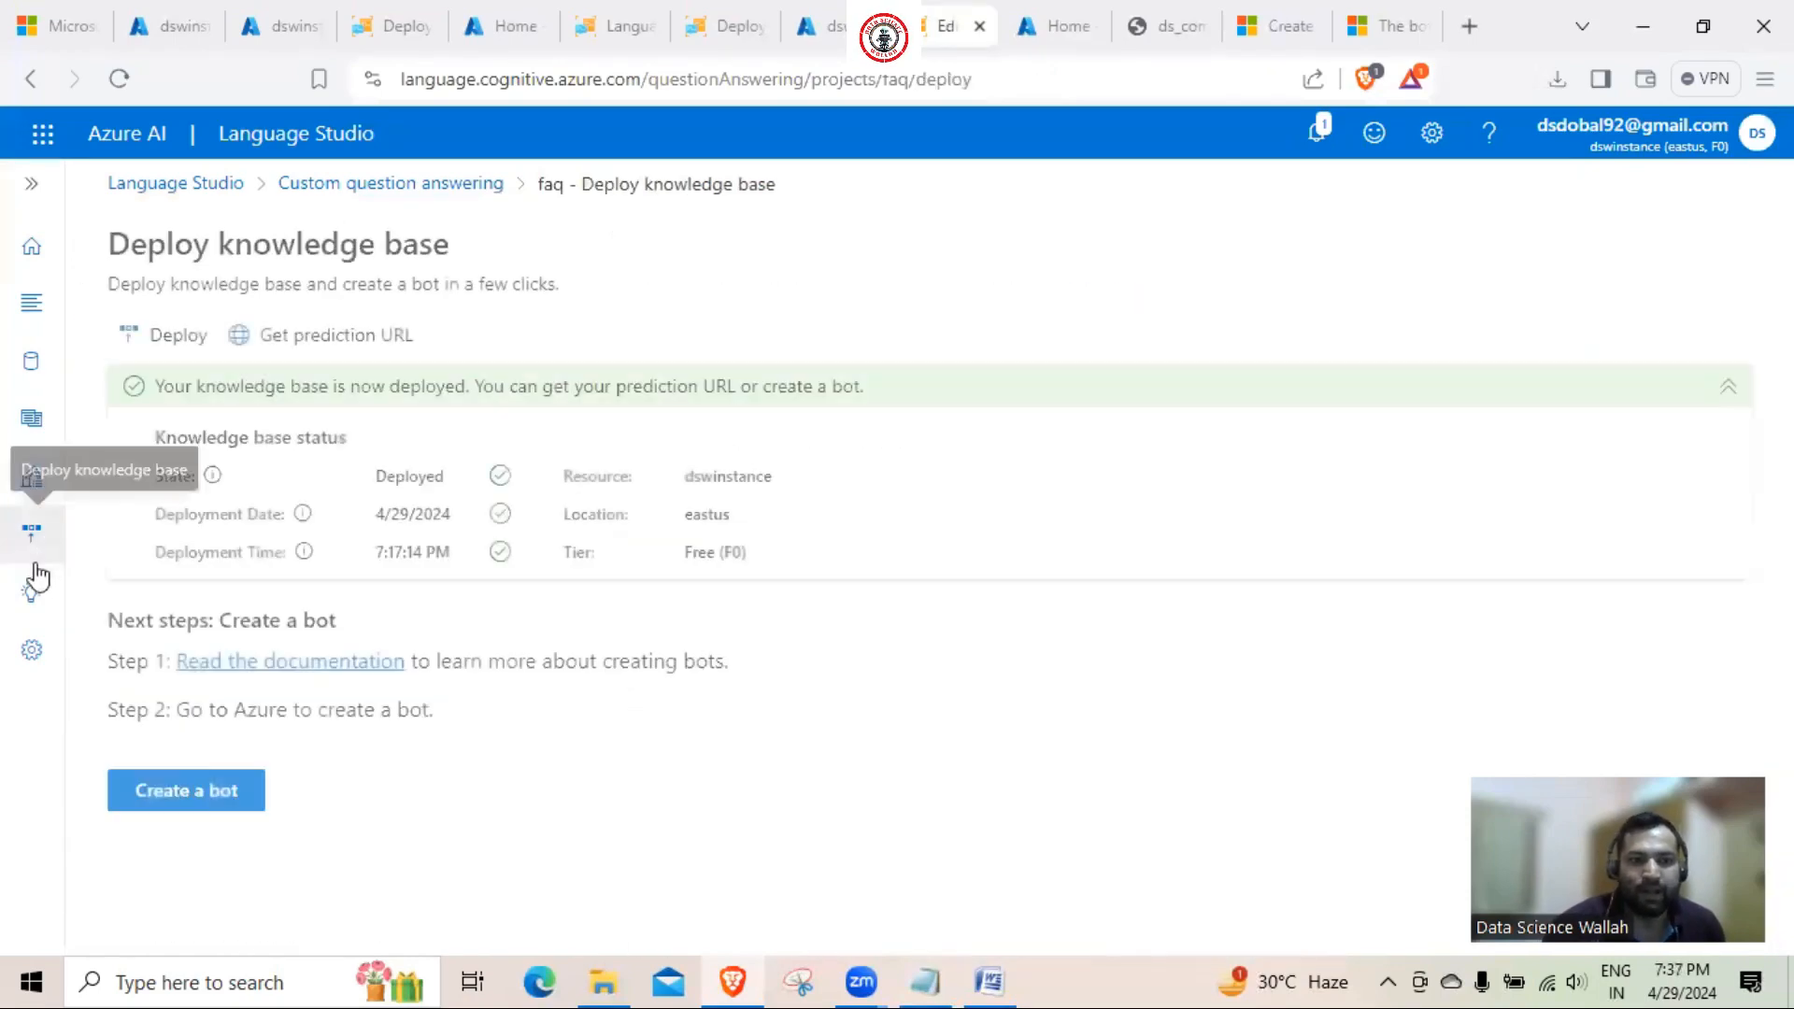
{"action": "left_click", "coordinate": [242, 807]}
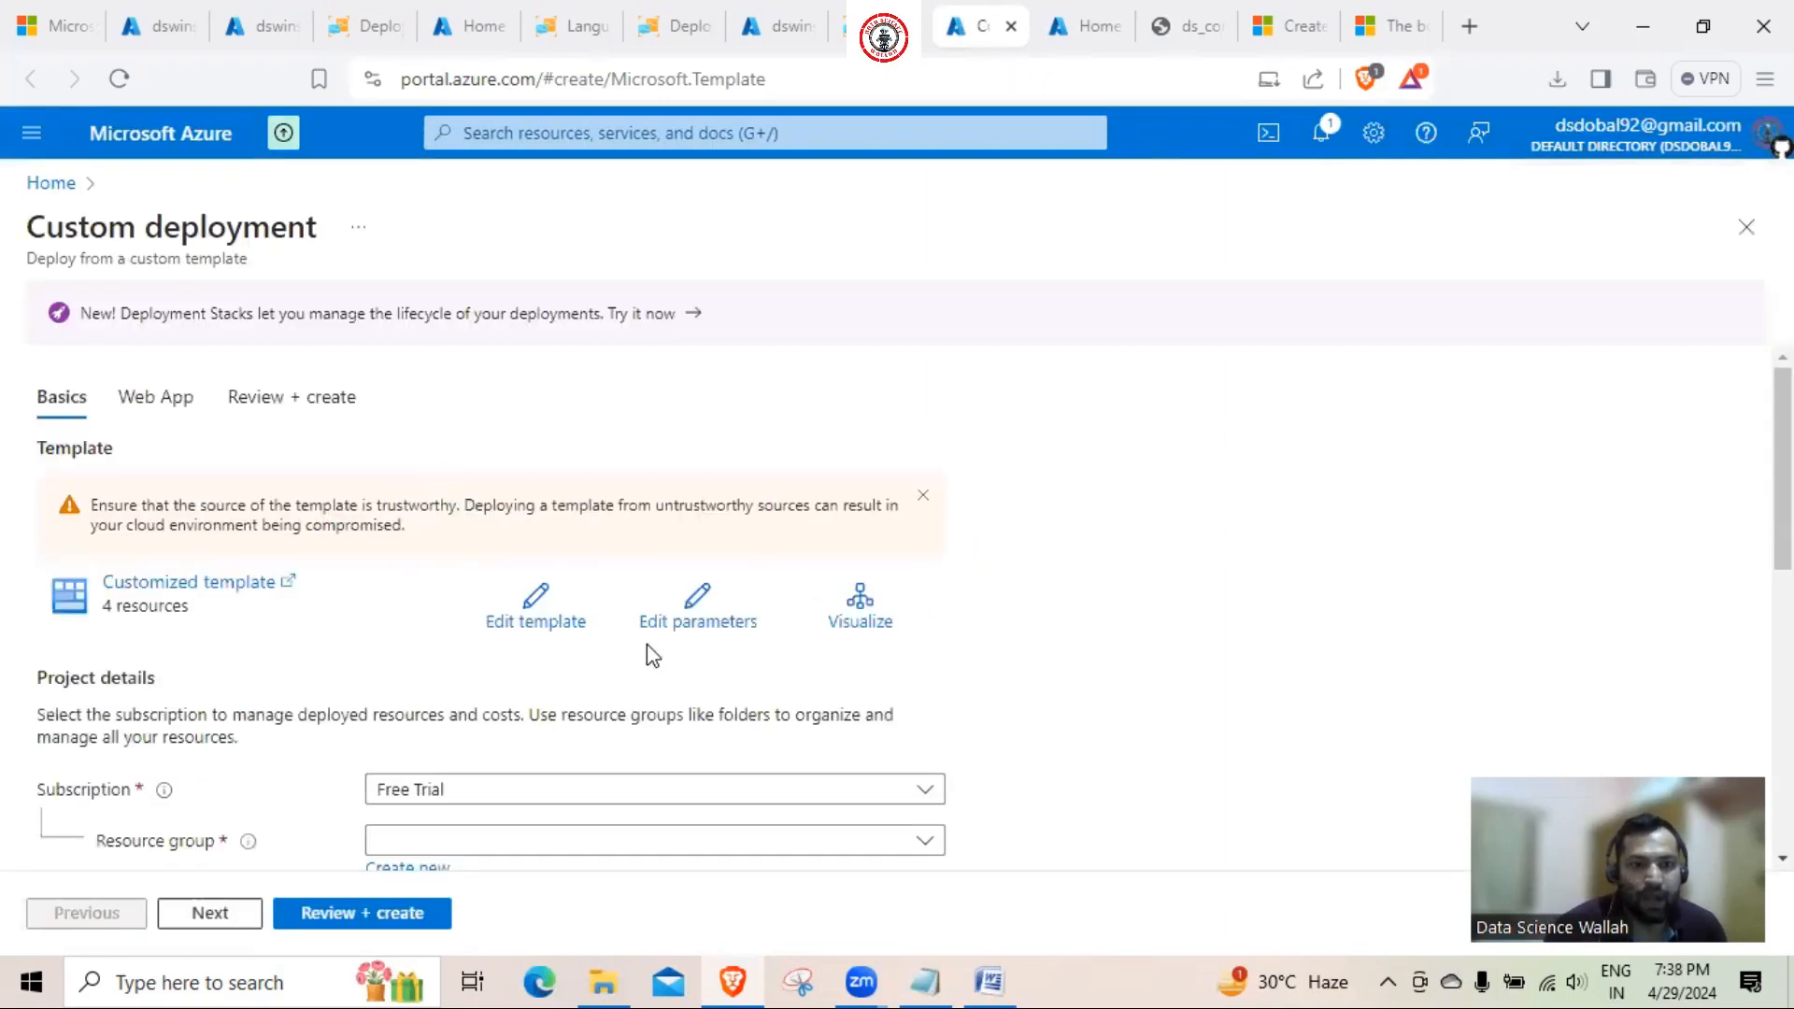
Review the bot deployment's Basics and Web App settings, including bot handle, pricing tier, managed identity, SDK language, service plan and language project
{"action": "scroll", "coordinate": [644, 687], "scroll_direction": "down", "scroll_amount": 2}
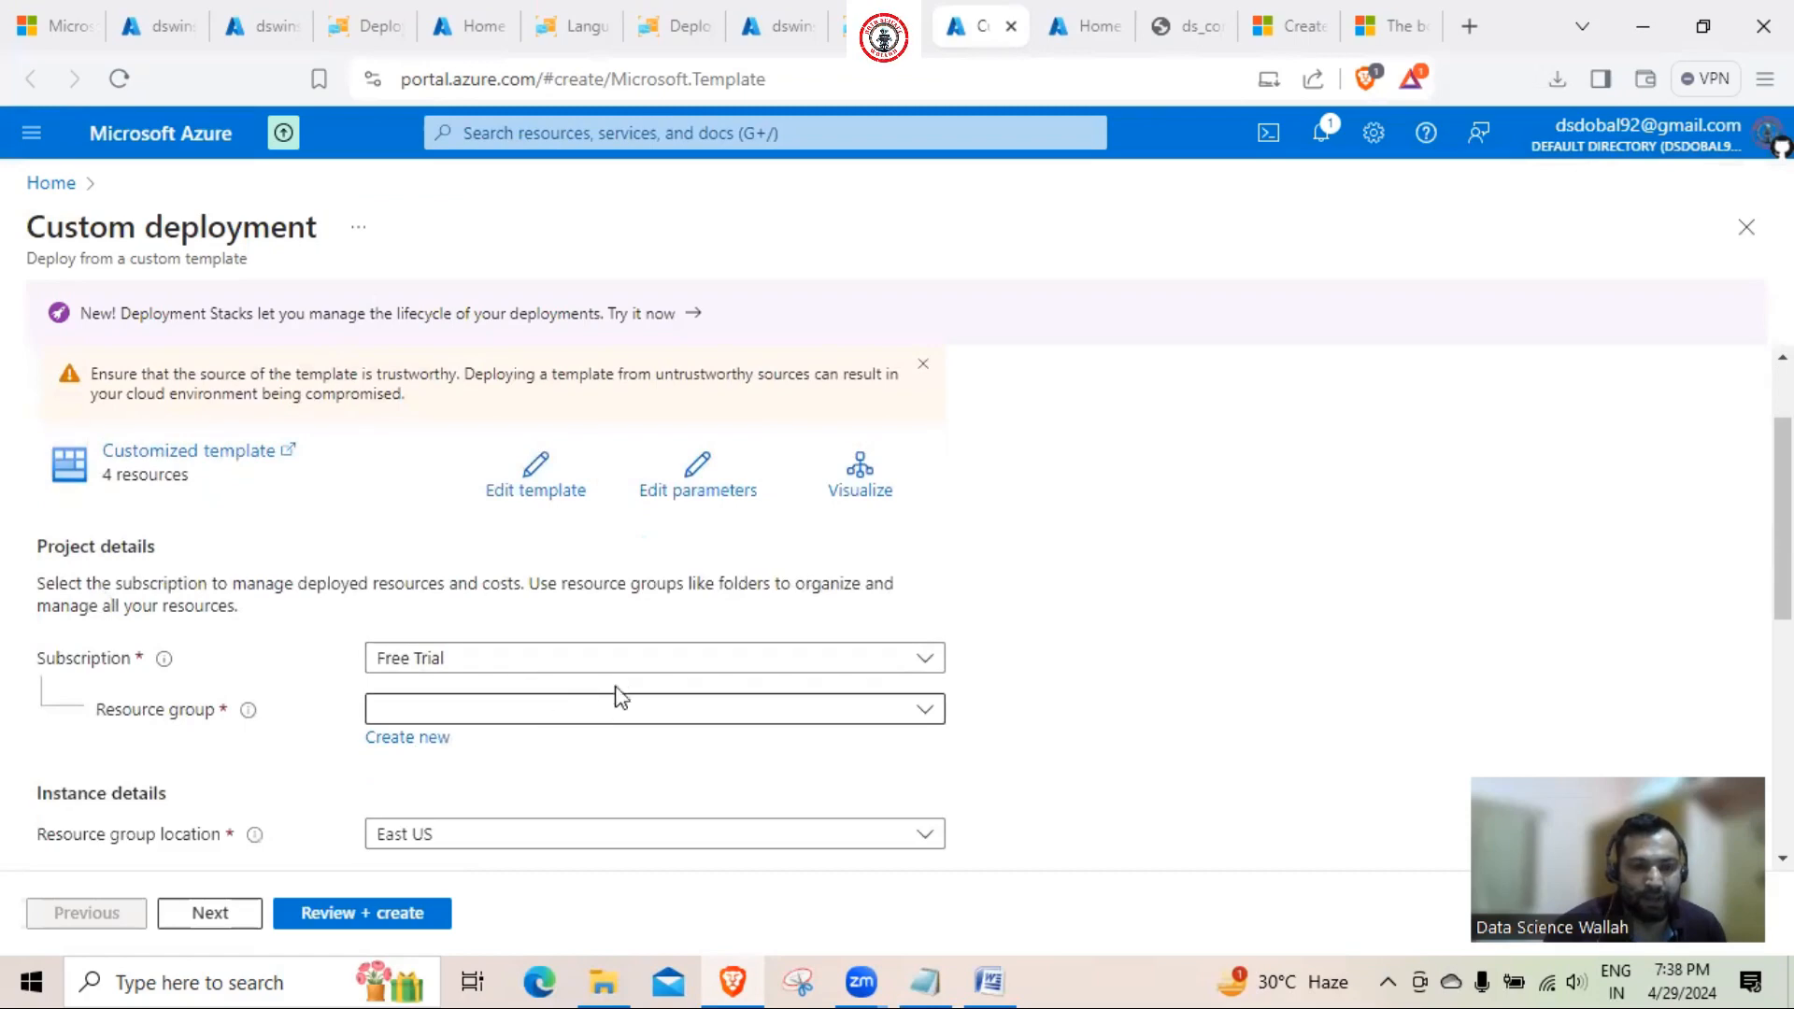
{"action": "scroll", "coordinate": [721, 621], "scroll_direction": "down", "scroll_amount": 4}
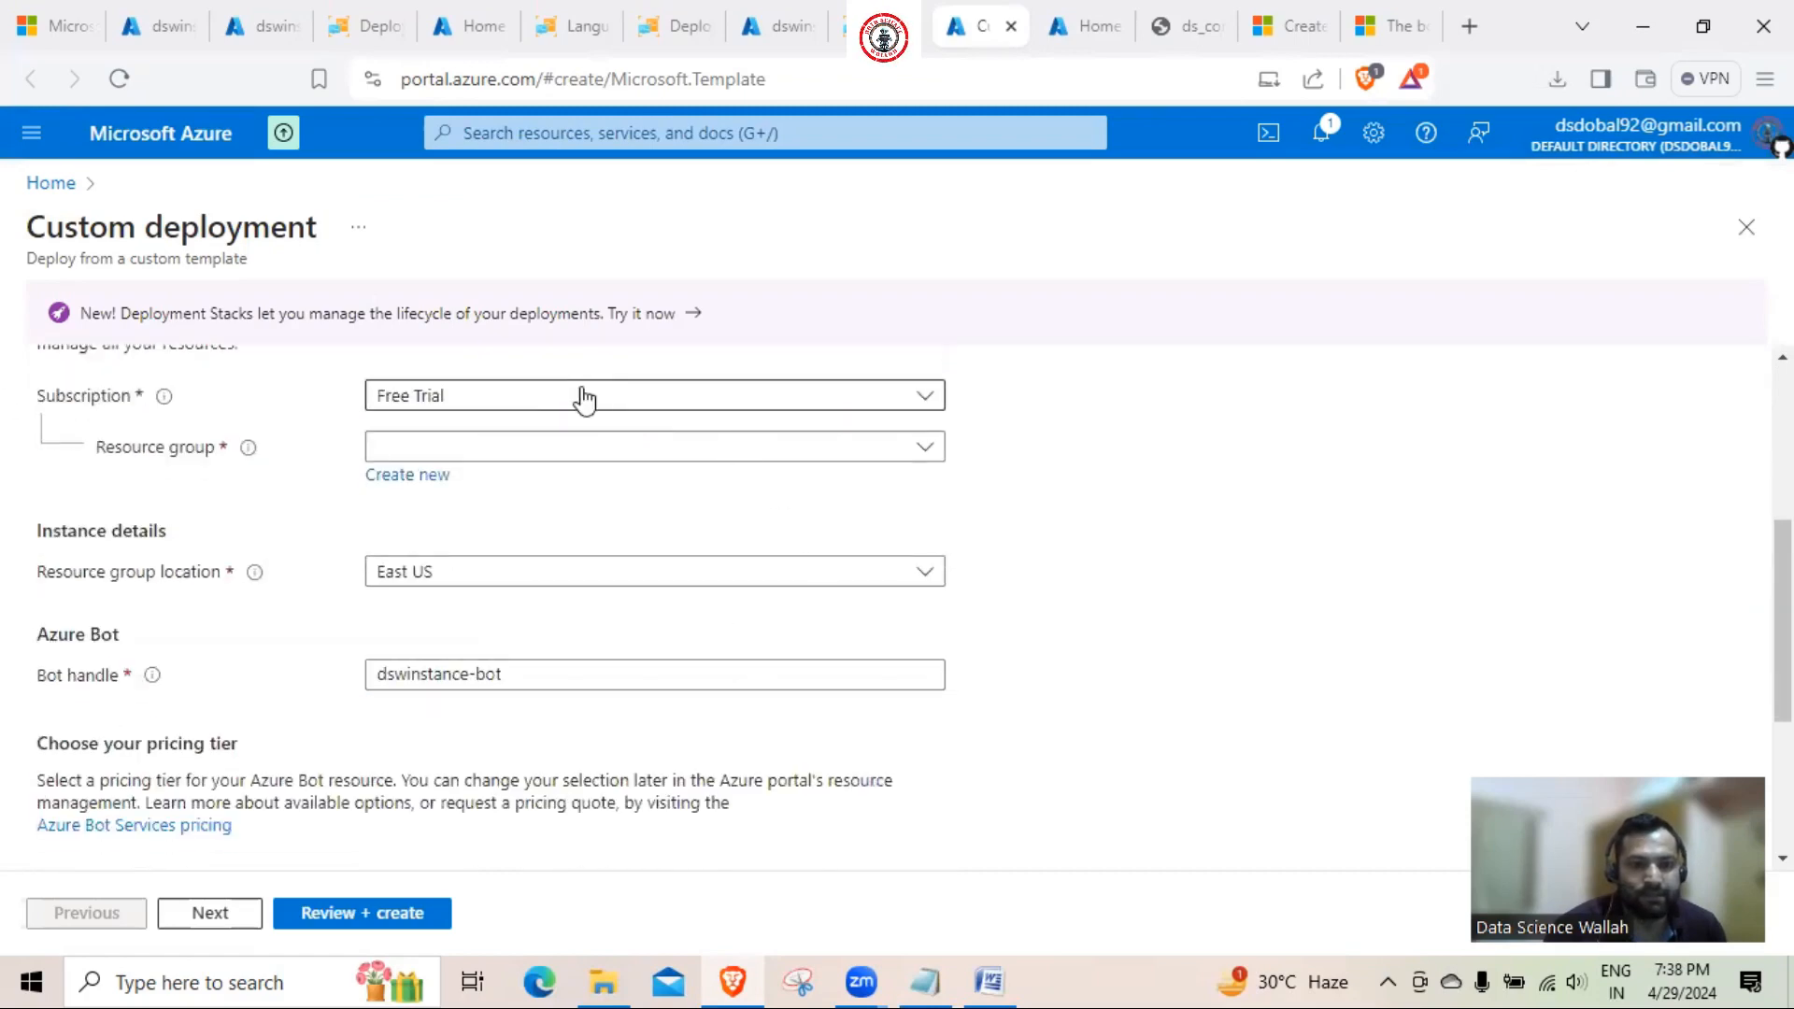
{"action": "scroll", "coordinate": [523, 654], "scroll_direction": "down", "scroll_amount": 4}
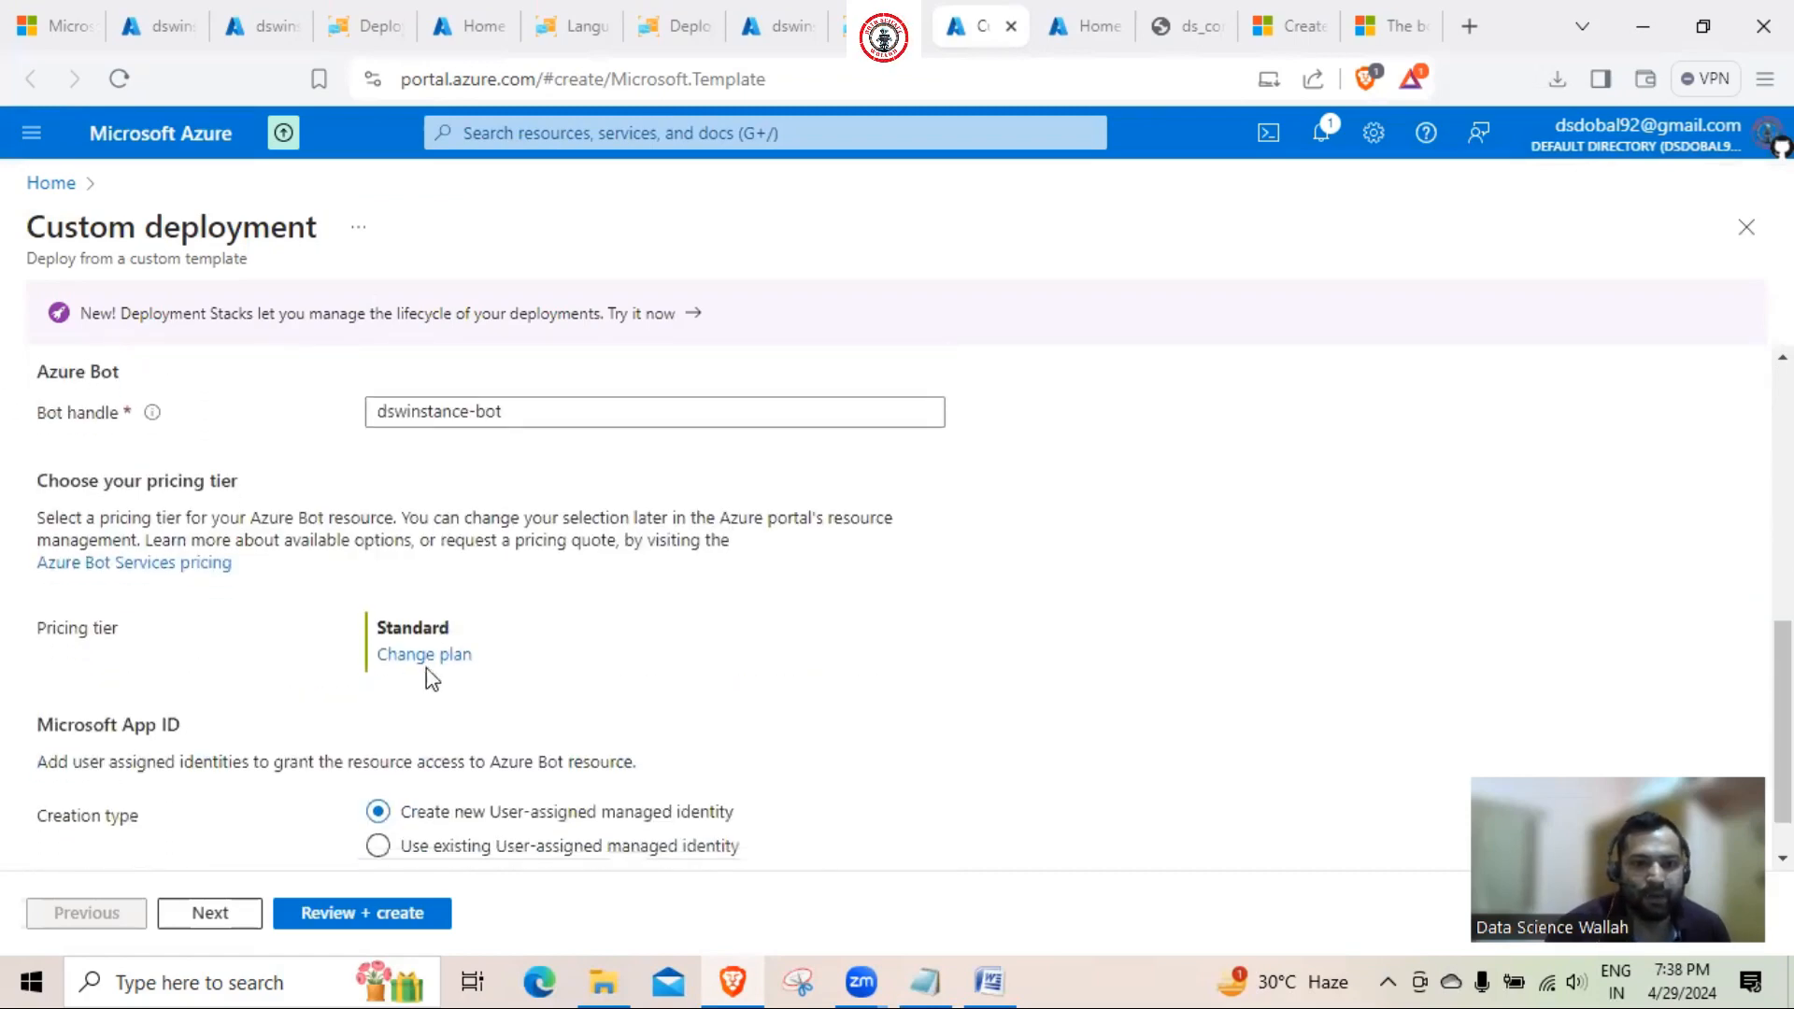
{"action": "scroll", "coordinate": [710, 678], "scroll_direction": "down", "scroll_amount": 1}
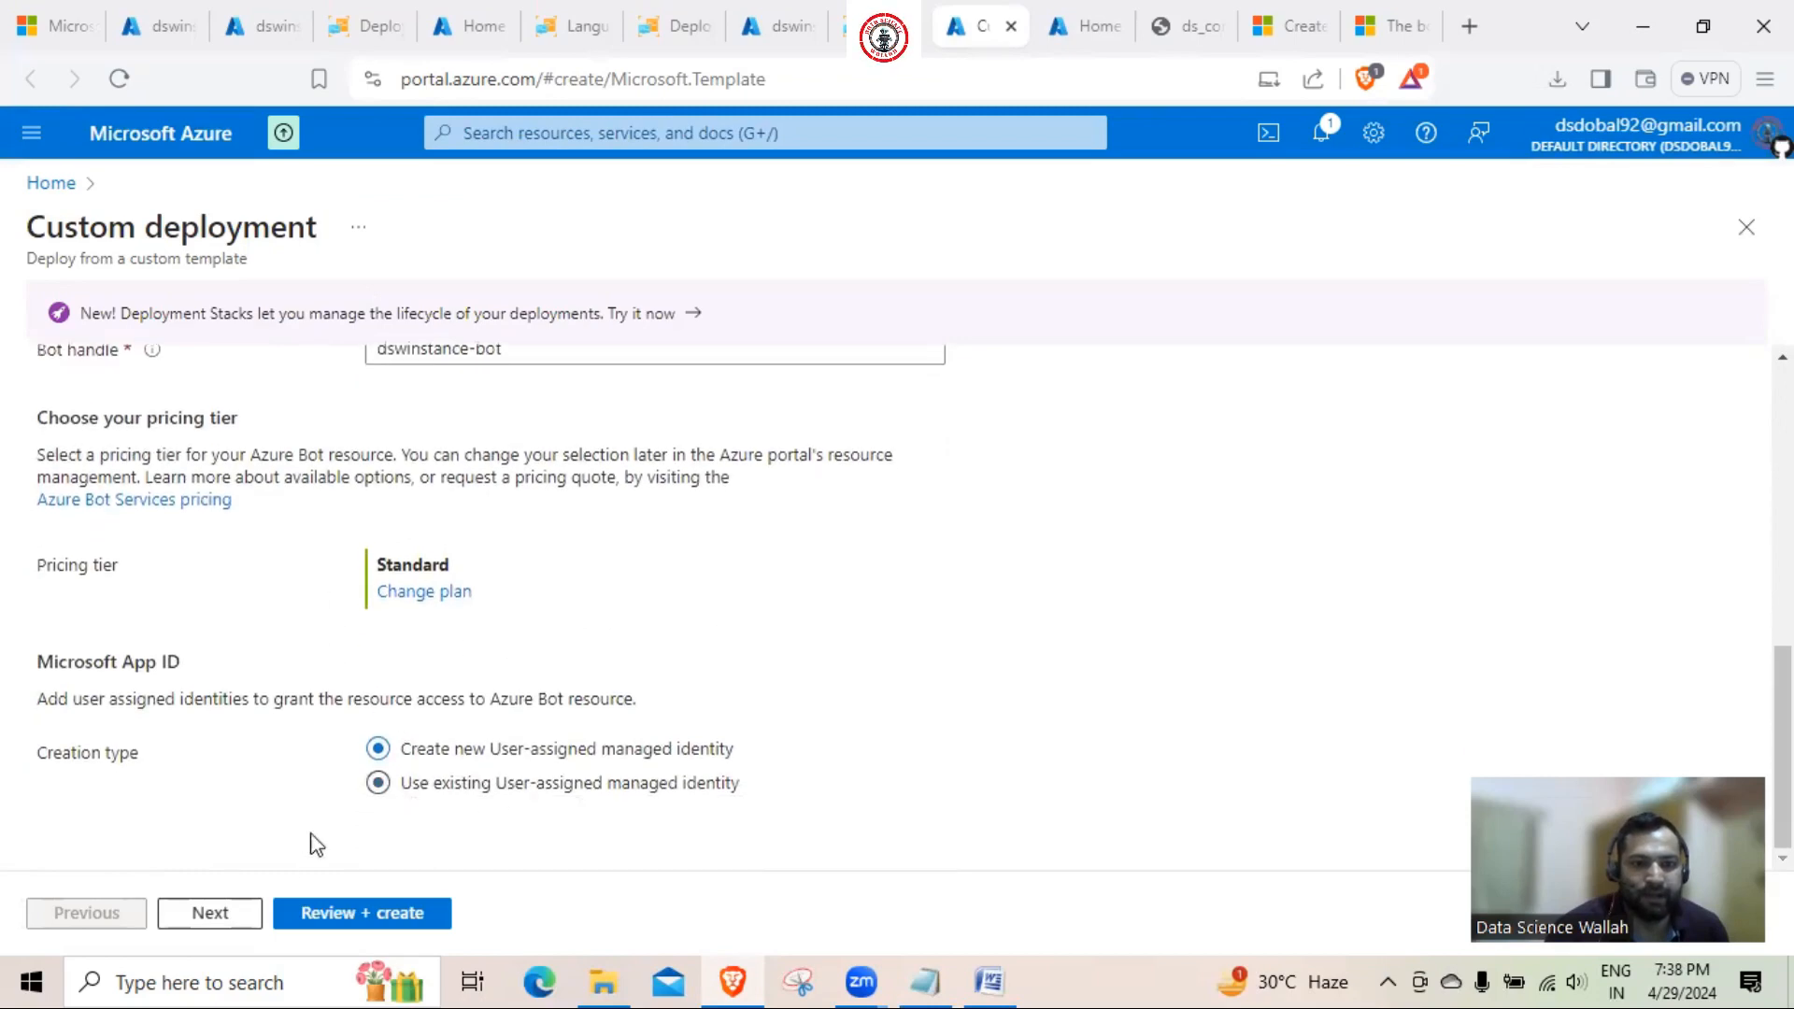
{"action": "left_click", "coordinate": [255, 915]}
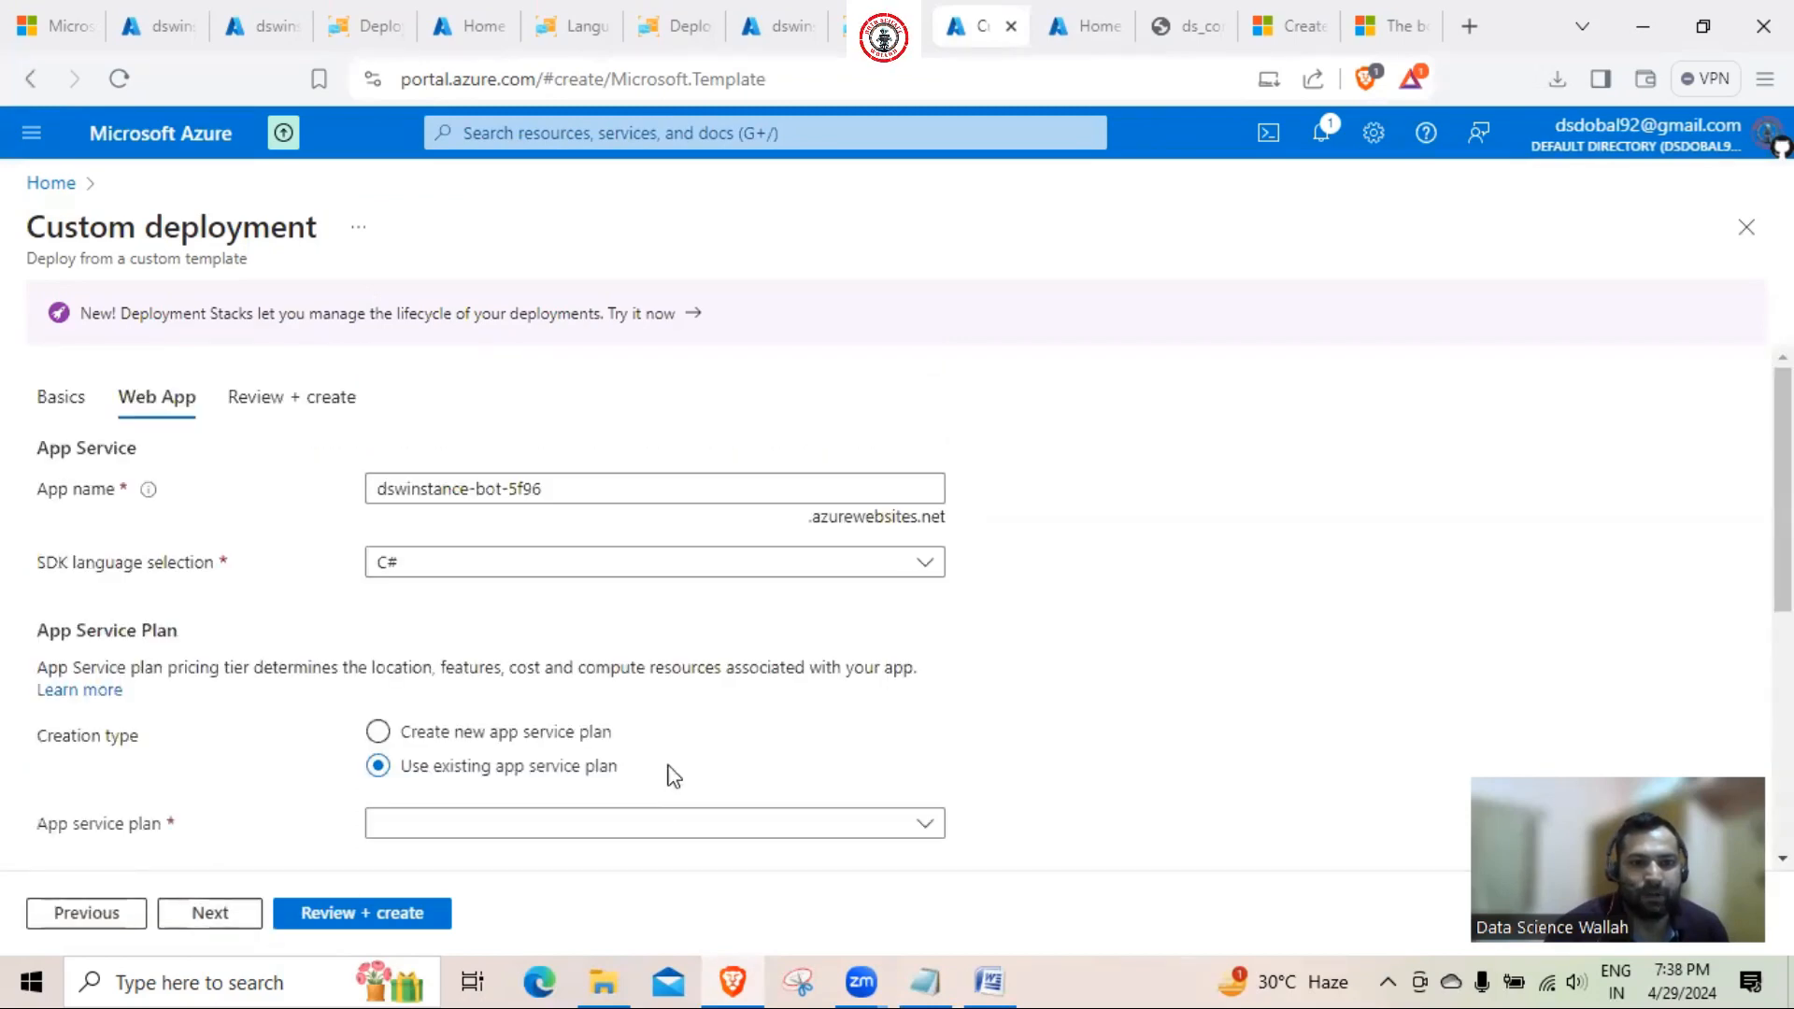
{"action": "scroll", "coordinate": [669, 766], "scroll_direction": "down", "scroll_amount": 4}
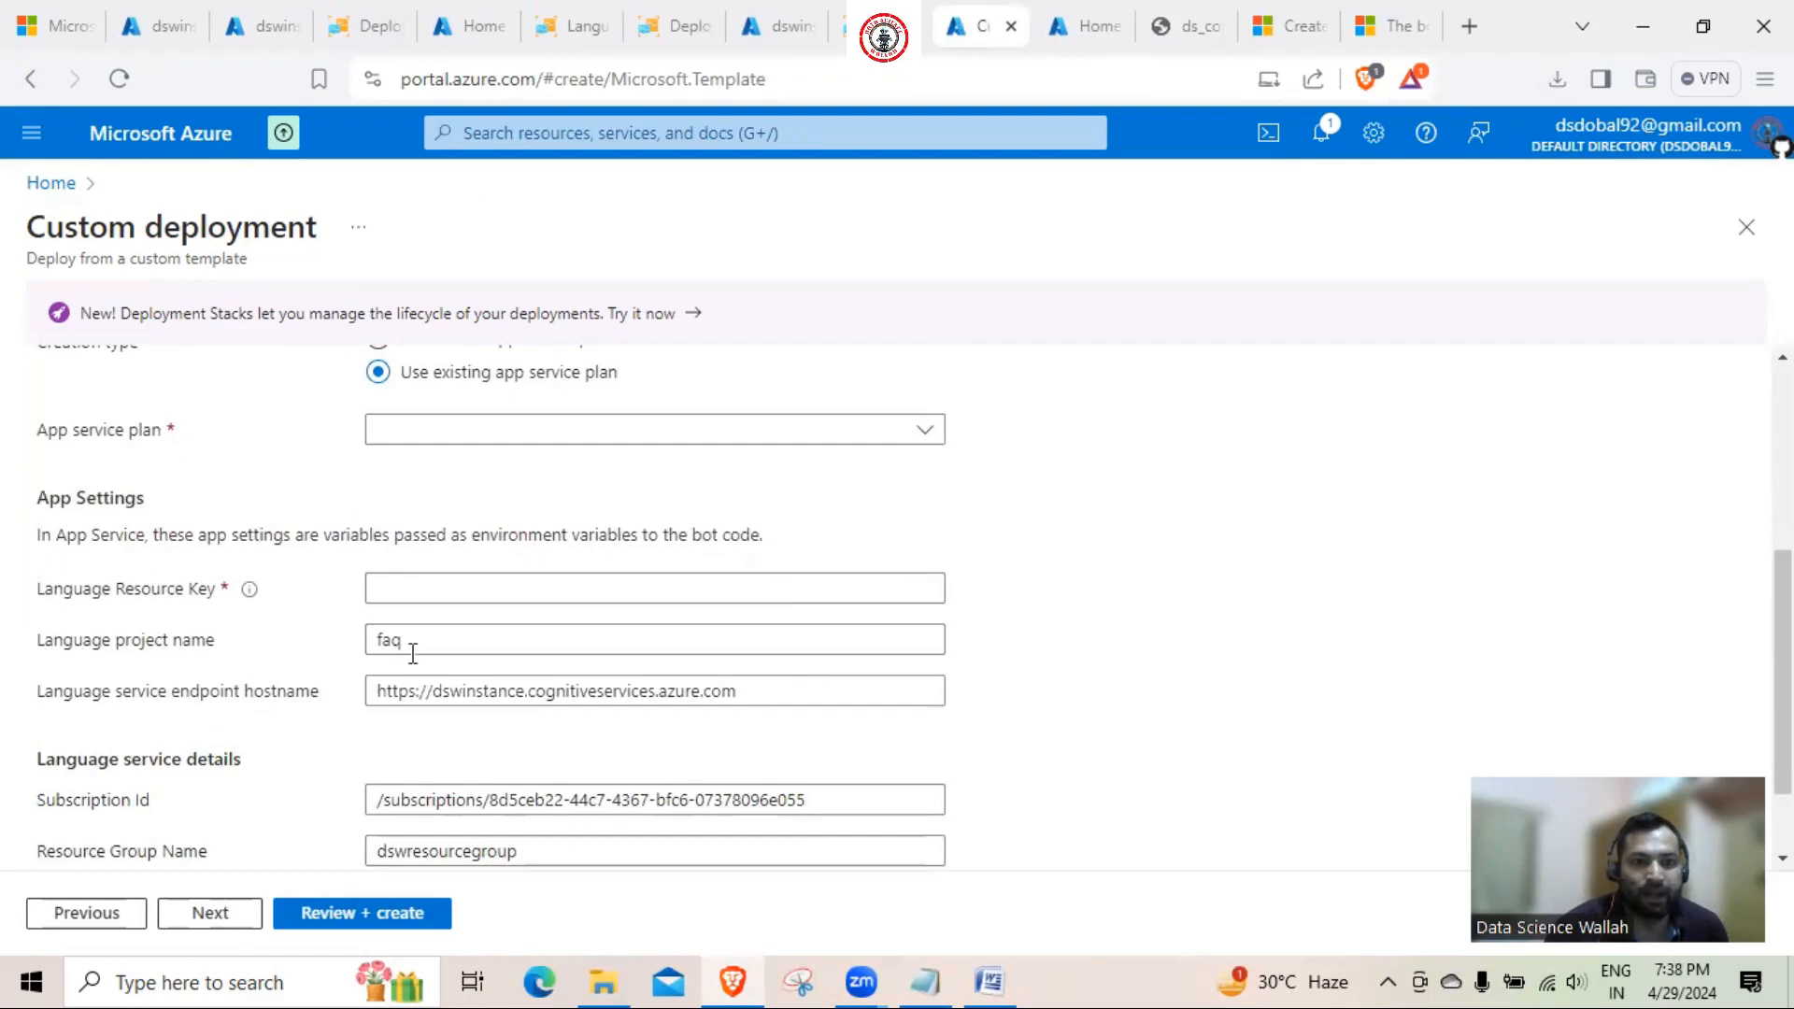
{"action": "scroll", "coordinate": [561, 738], "scroll_direction": "up", "scroll_amount": 5}
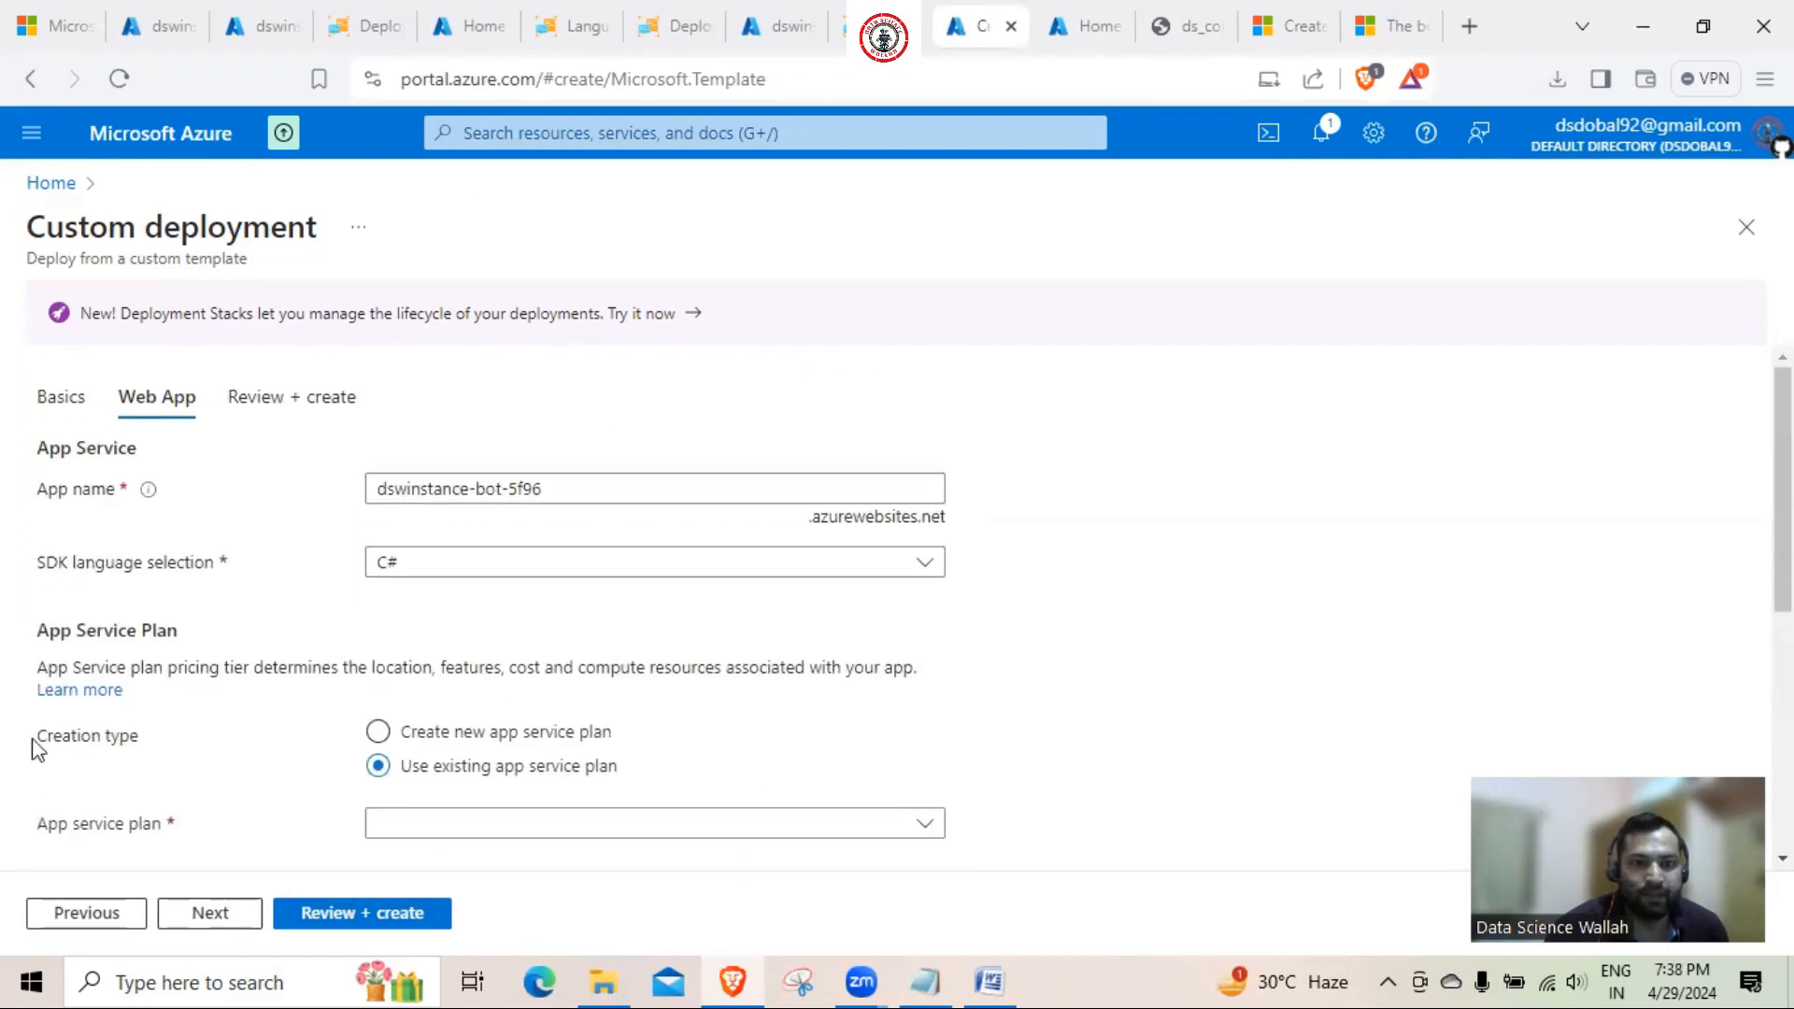
Switch to the existing bot's Azure portal page, open dswresourcegroup from the list of resource groups and collapse that list
{"action": "left_click", "coordinate": [289, 25]}
{"action": "left_click", "coordinate": [155, 26]}
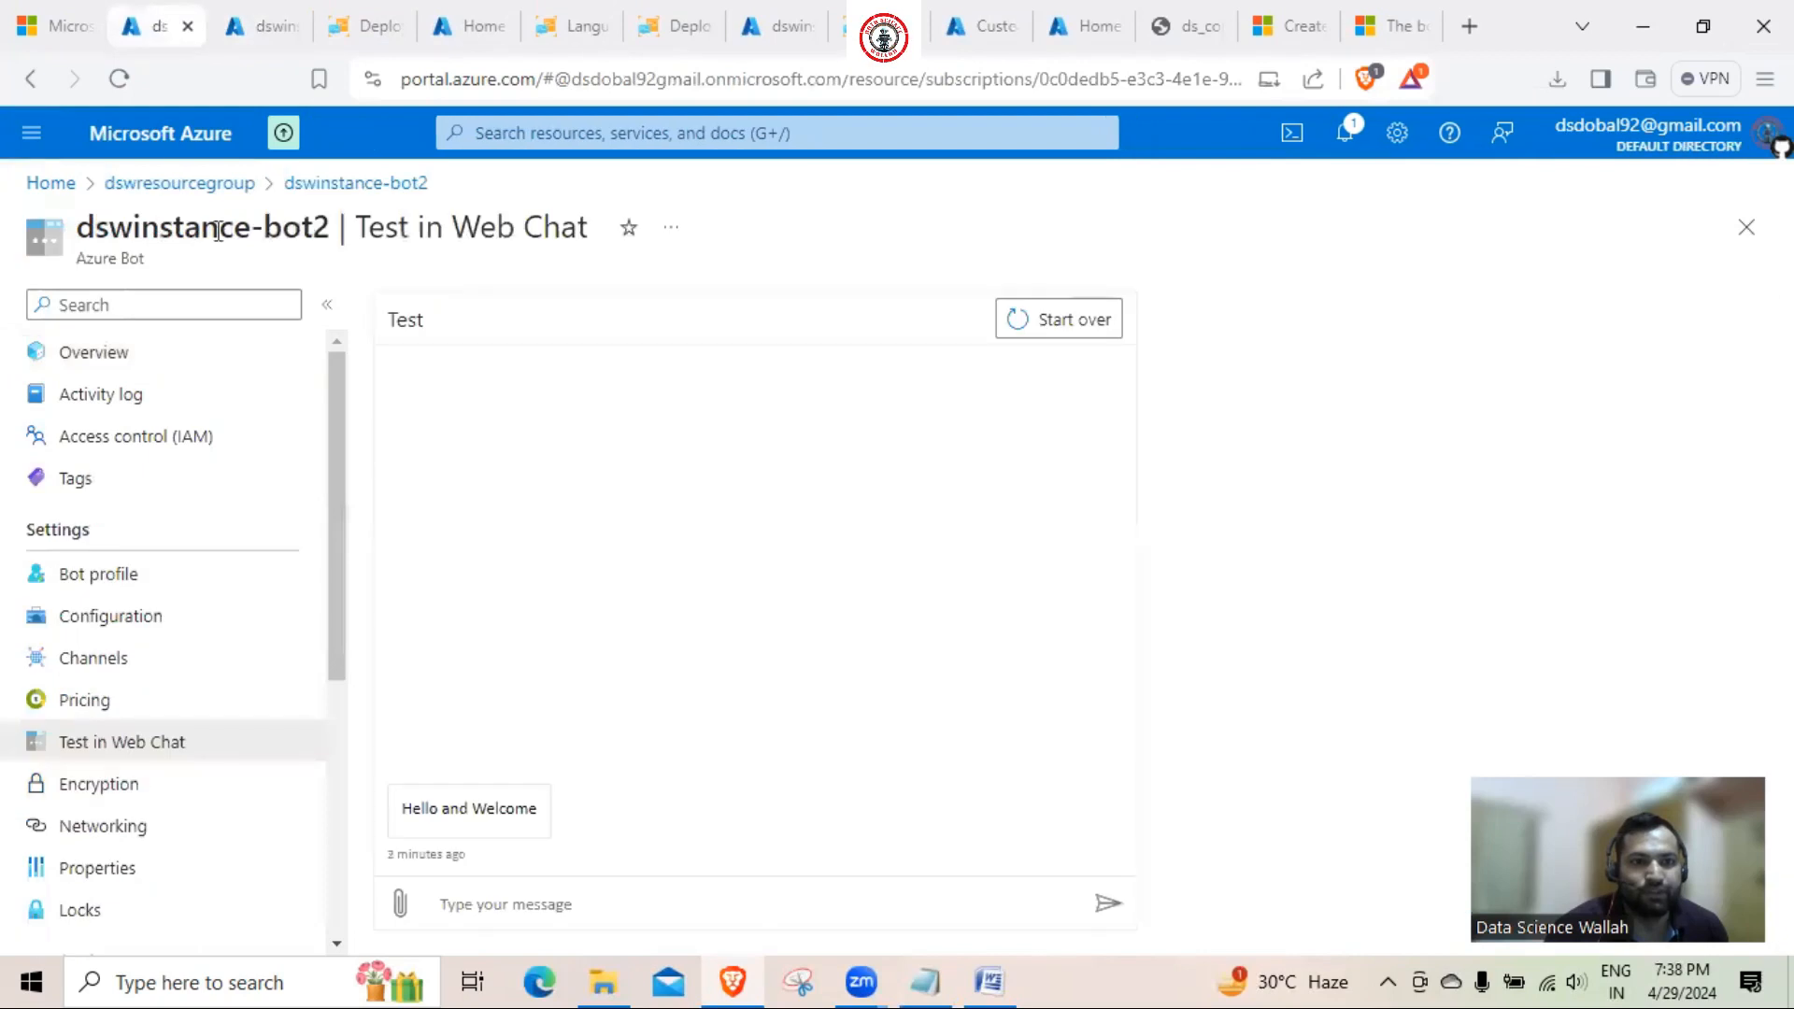
{"action": "left_click", "coordinate": [50, 183]}
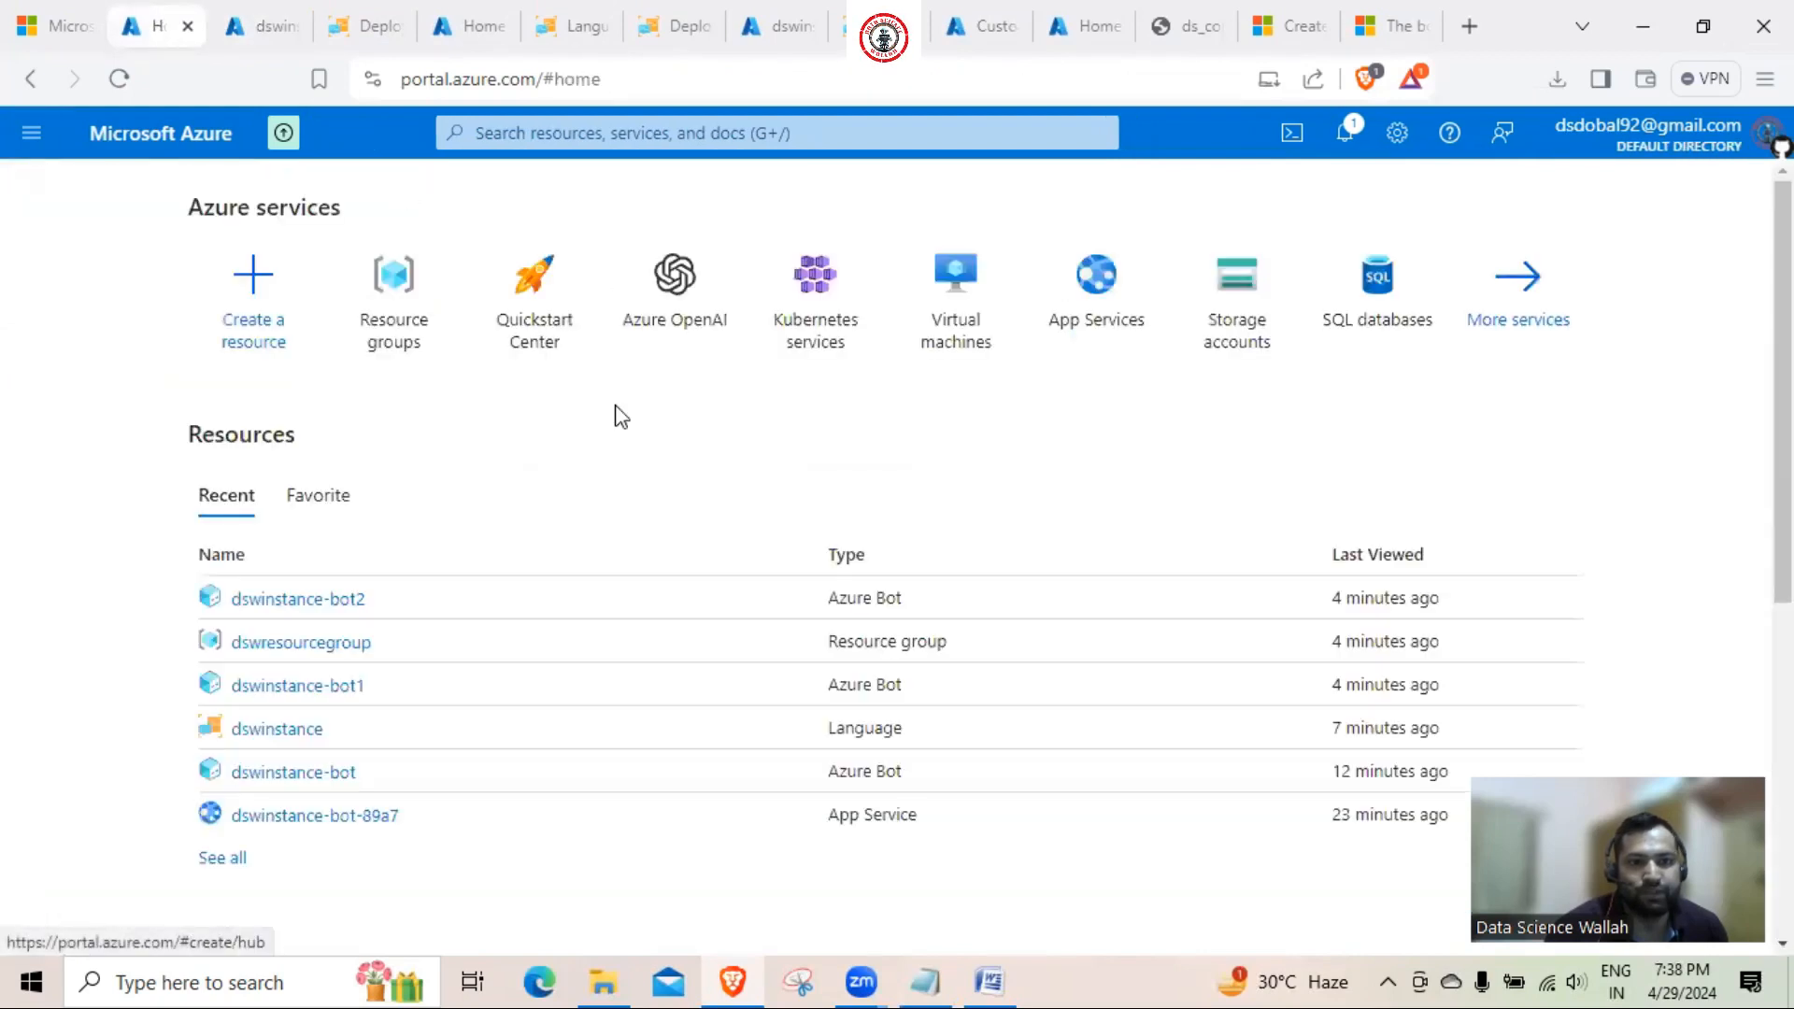
{"action": "left_click", "coordinate": [393, 280]}
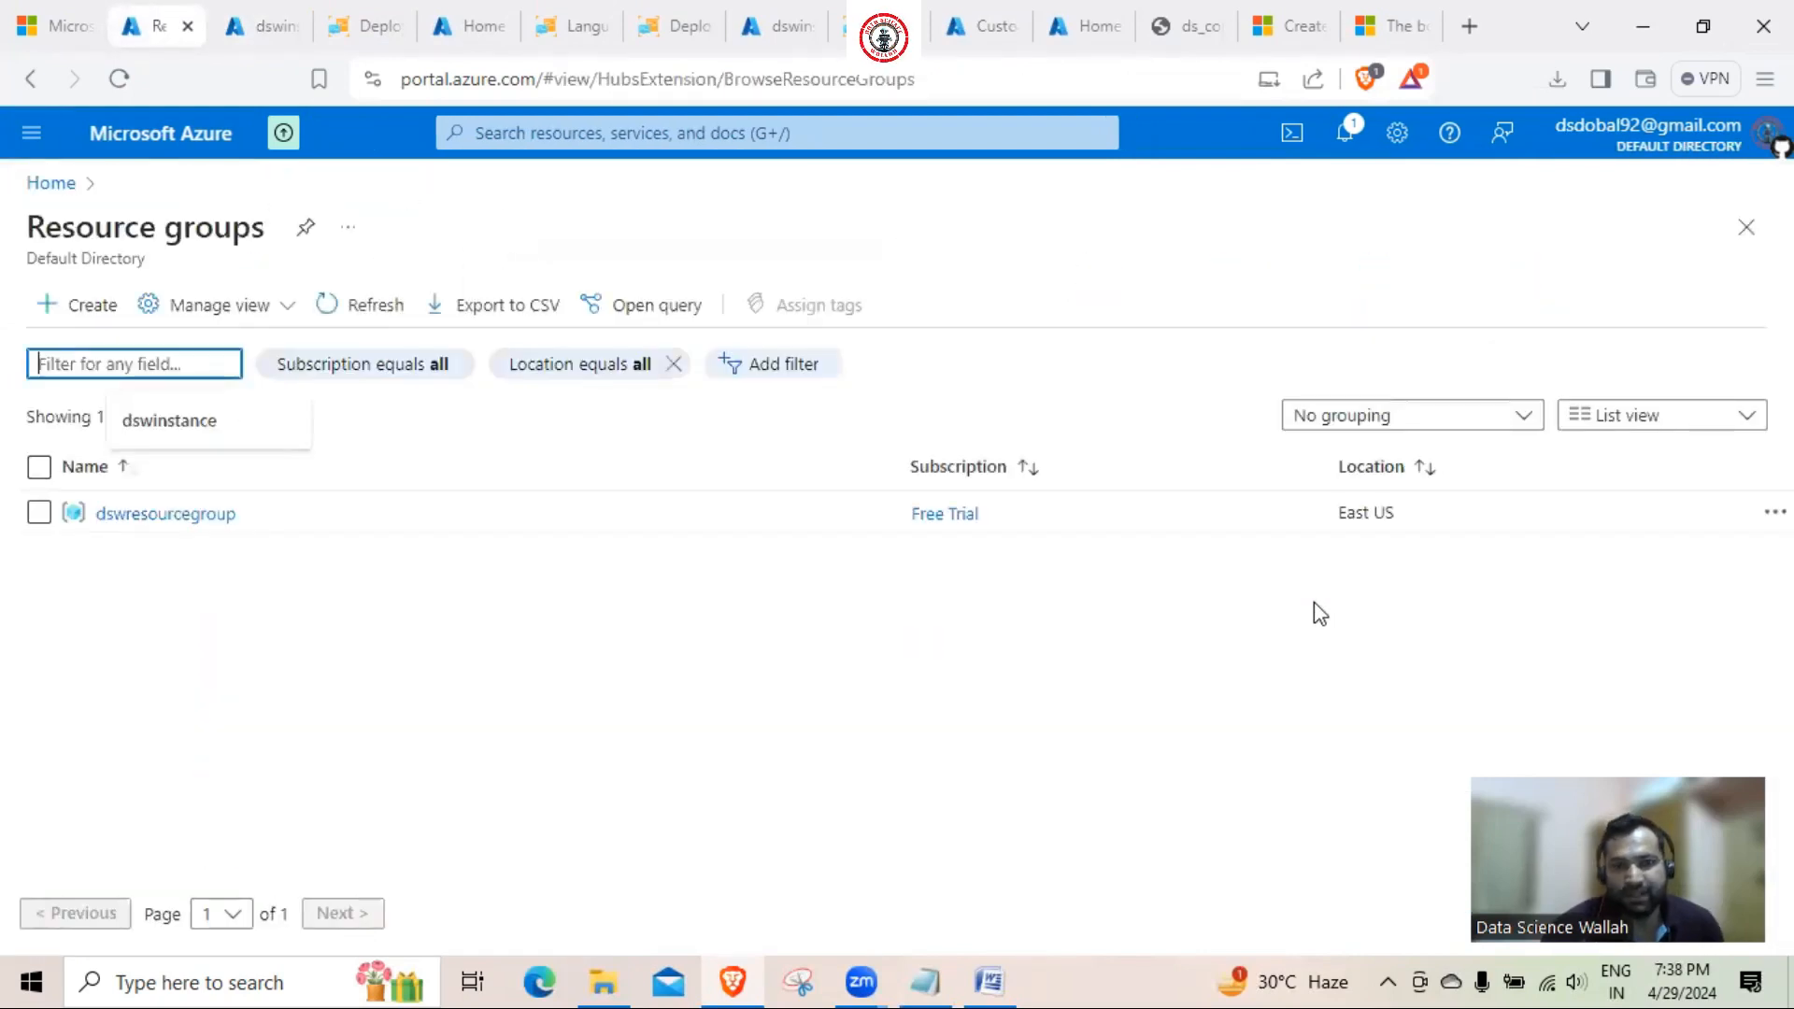
{"action": "left_click", "coordinate": [176, 518]}
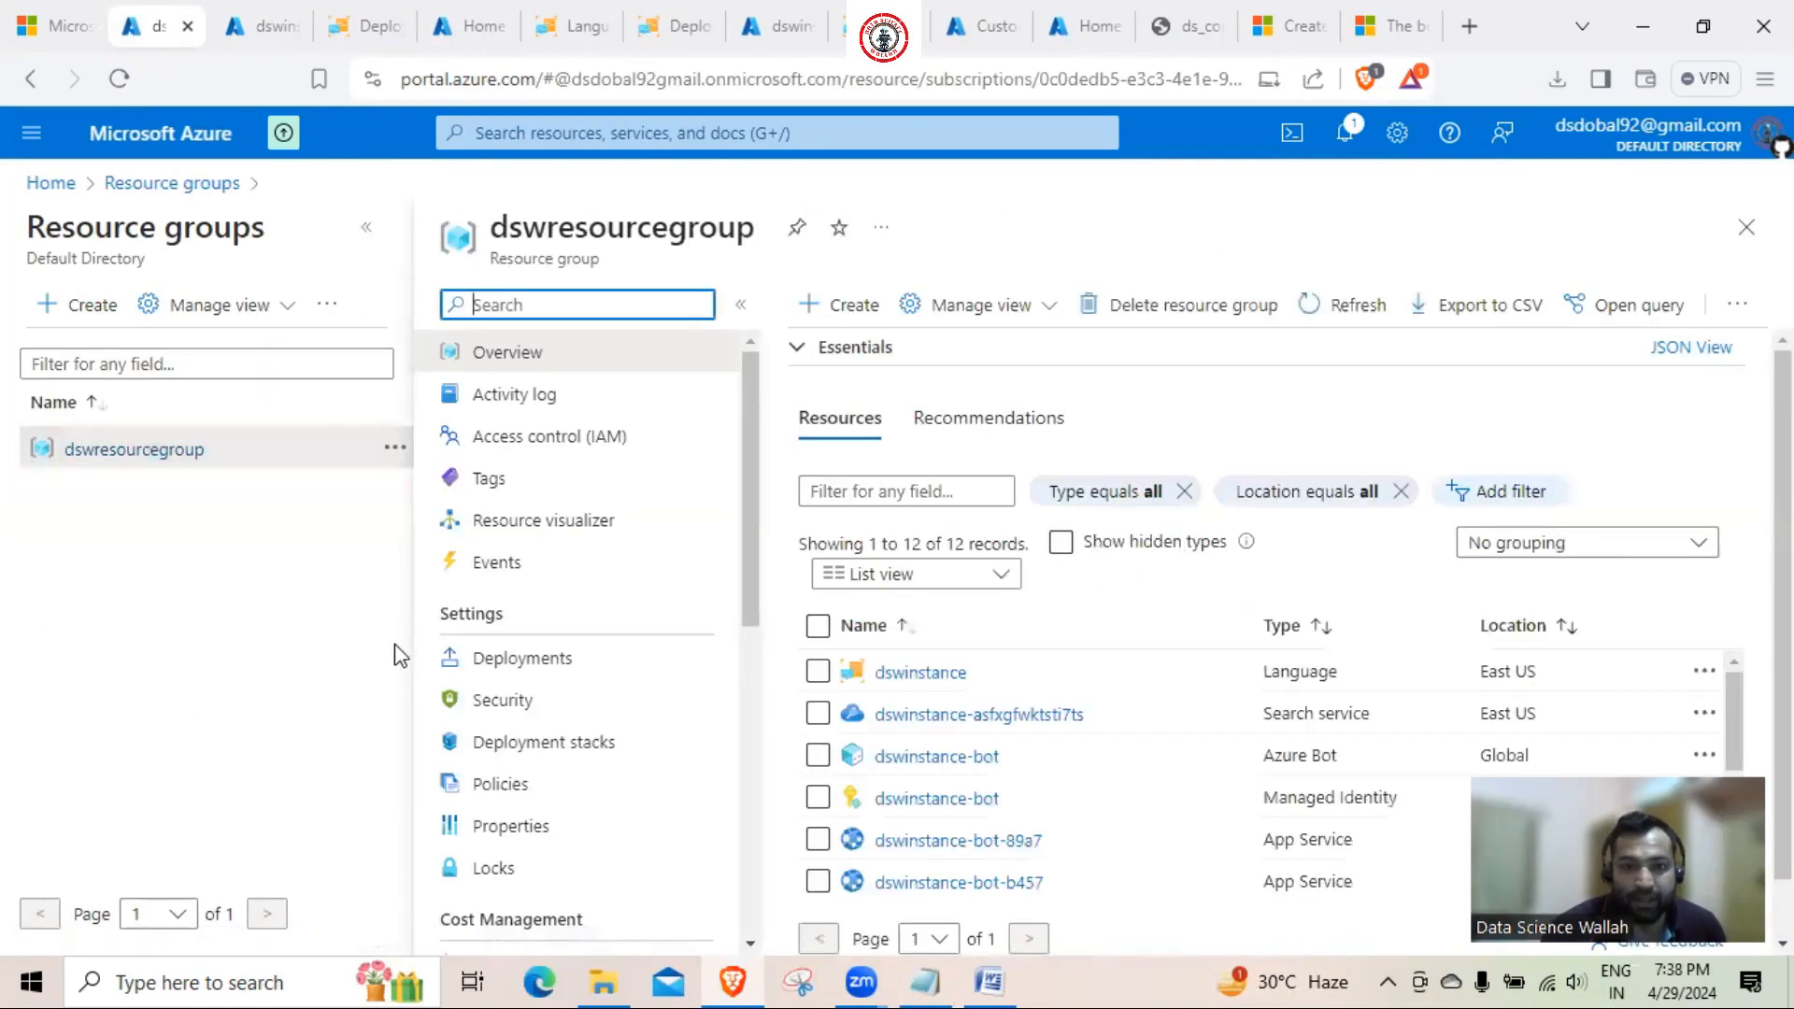
{"action": "left_click", "coordinate": [366, 227]}
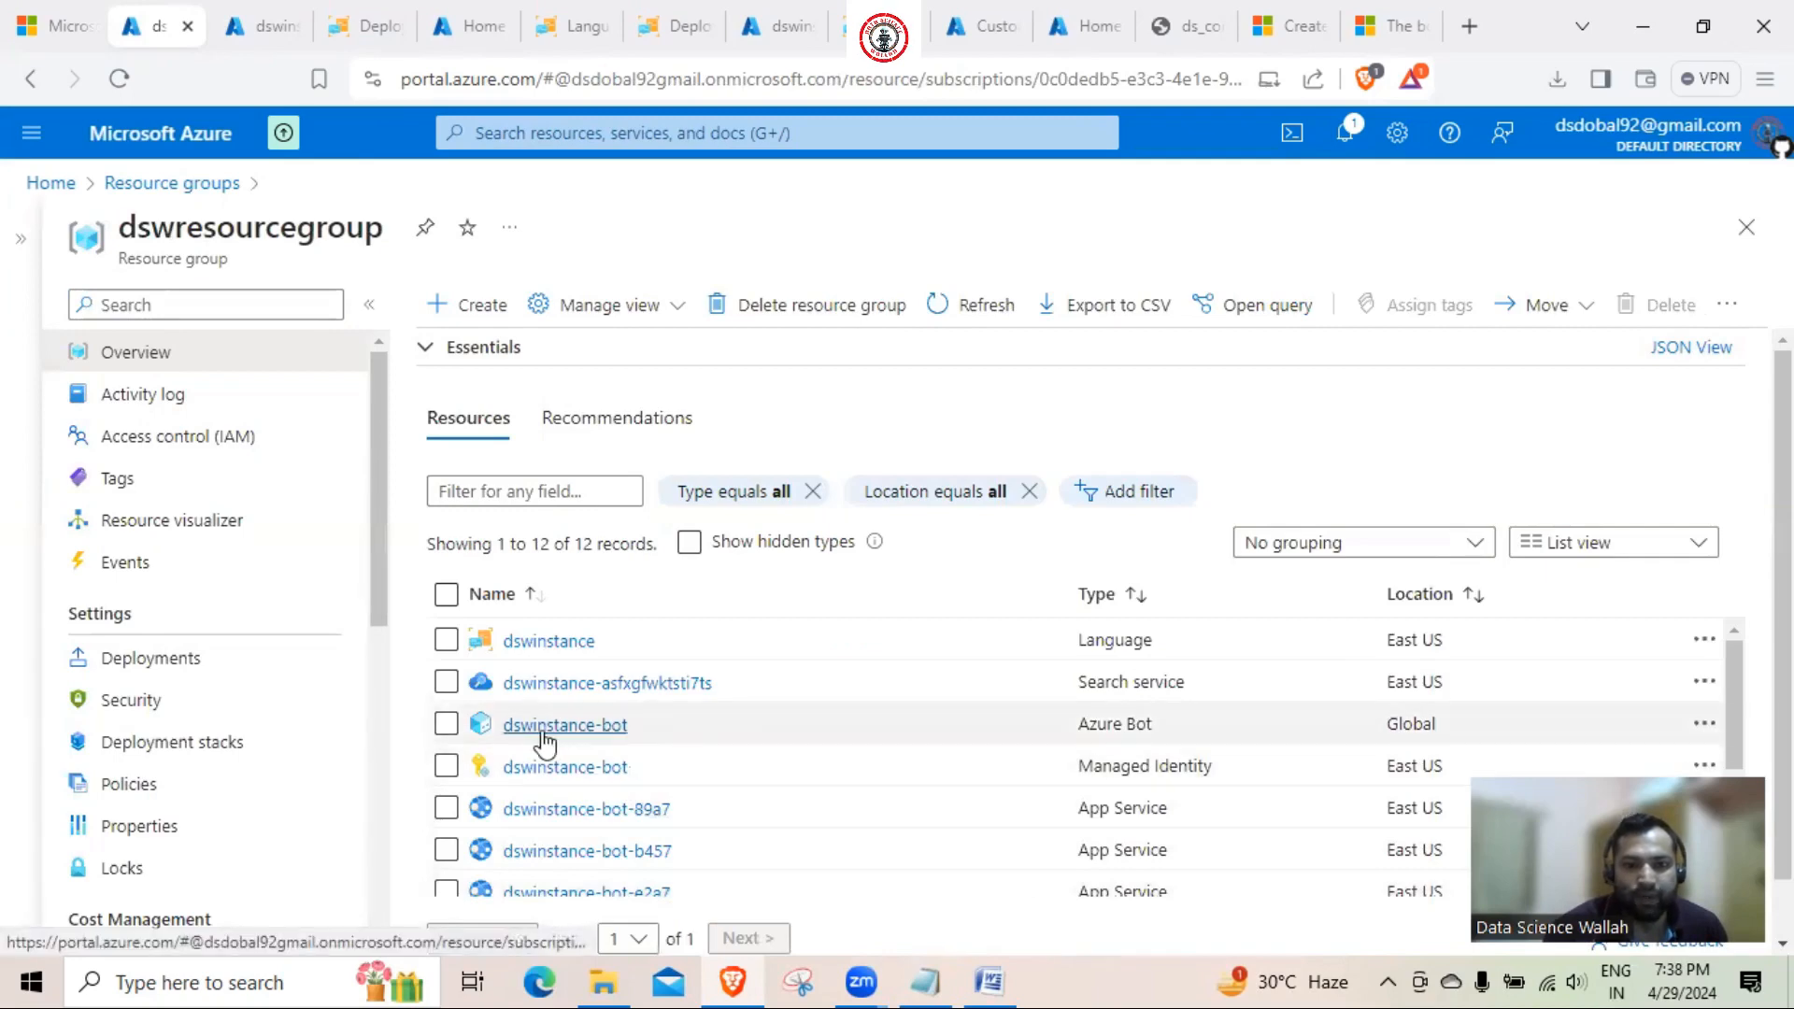
Open the Azure Bot resource dswinstance-bot and send "hi" in its web chat test
{"action": "left_click", "coordinate": [573, 725]}
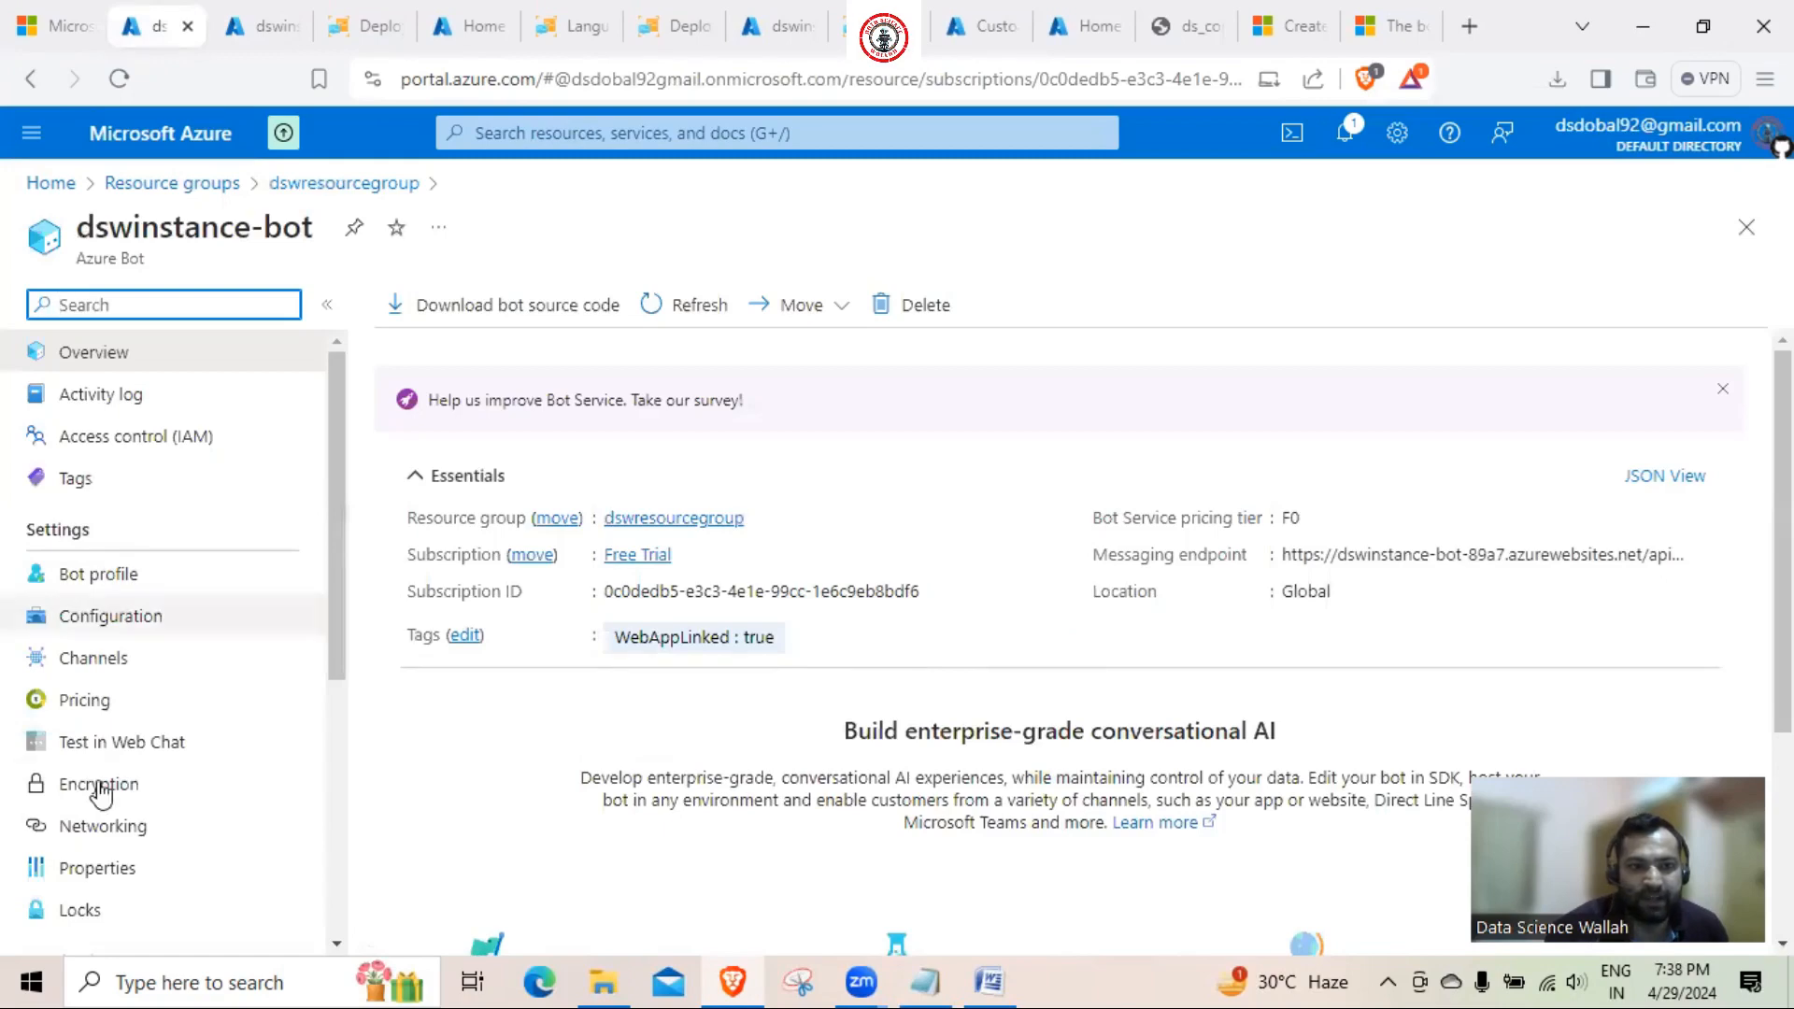
{"action": "left_click", "coordinate": [146, 747]}
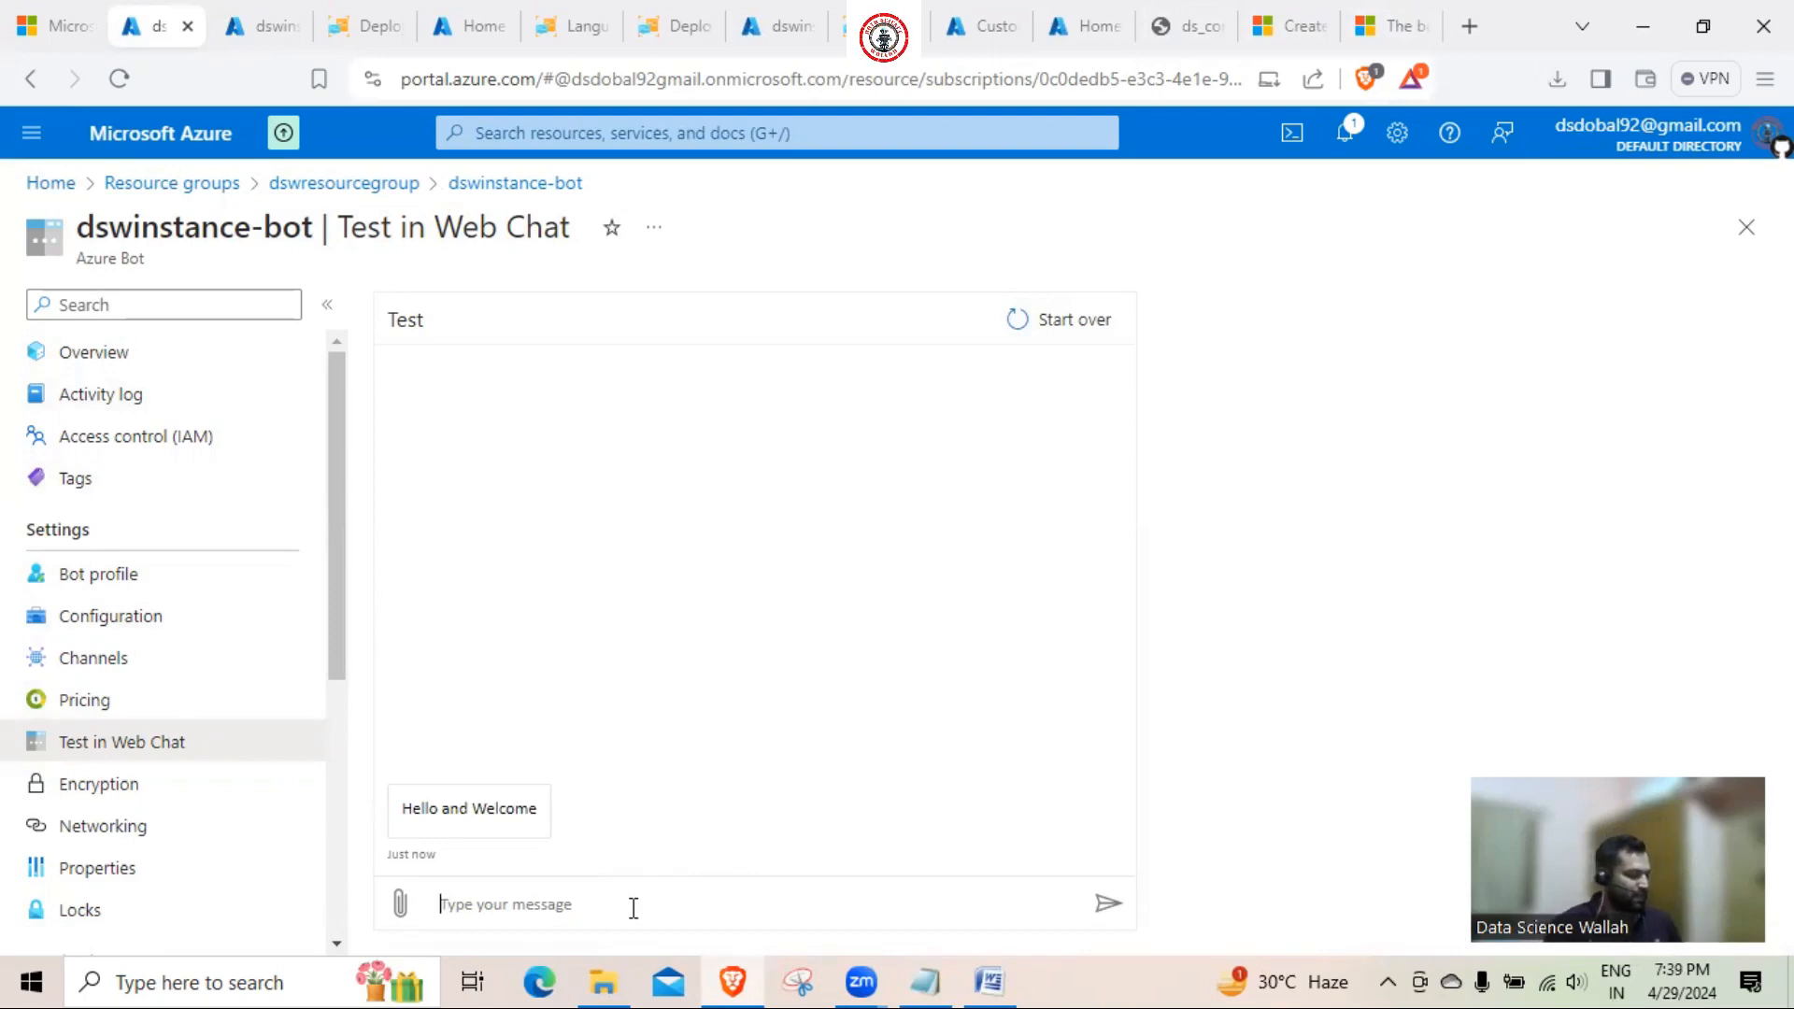
{"action": "type", "text": "hi"}
{"action": "key", "text": "Return"}
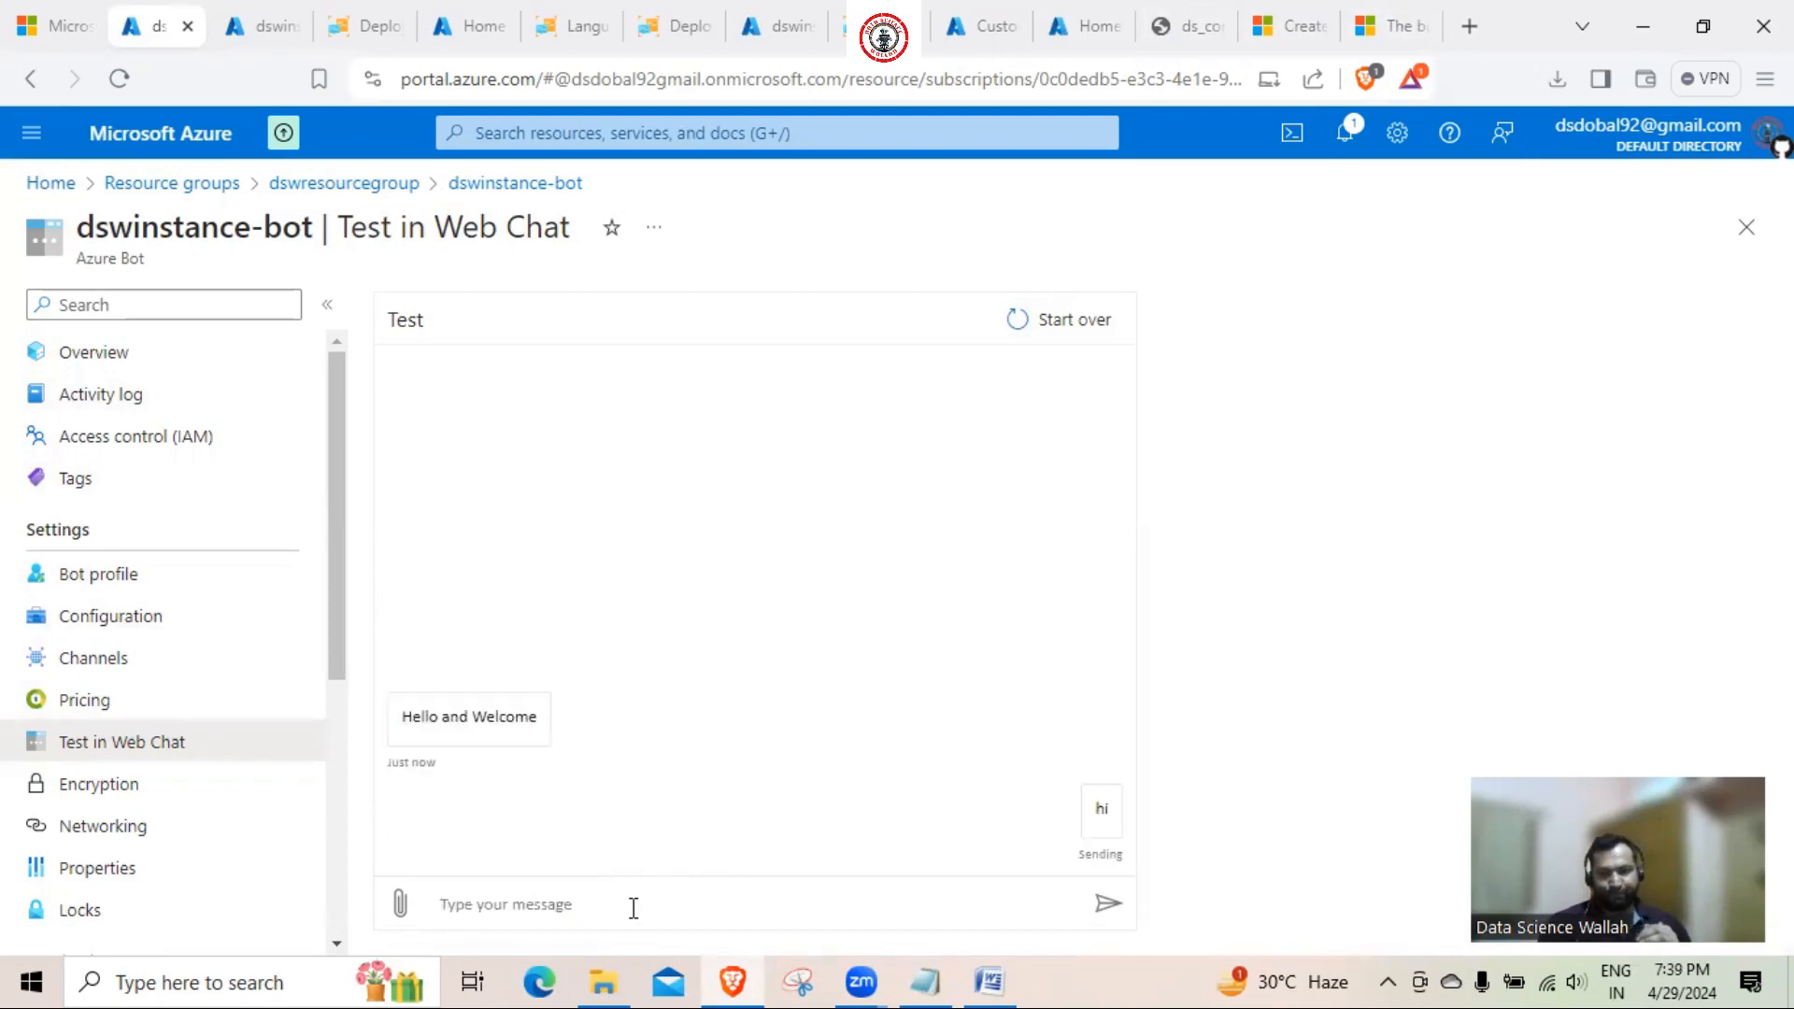